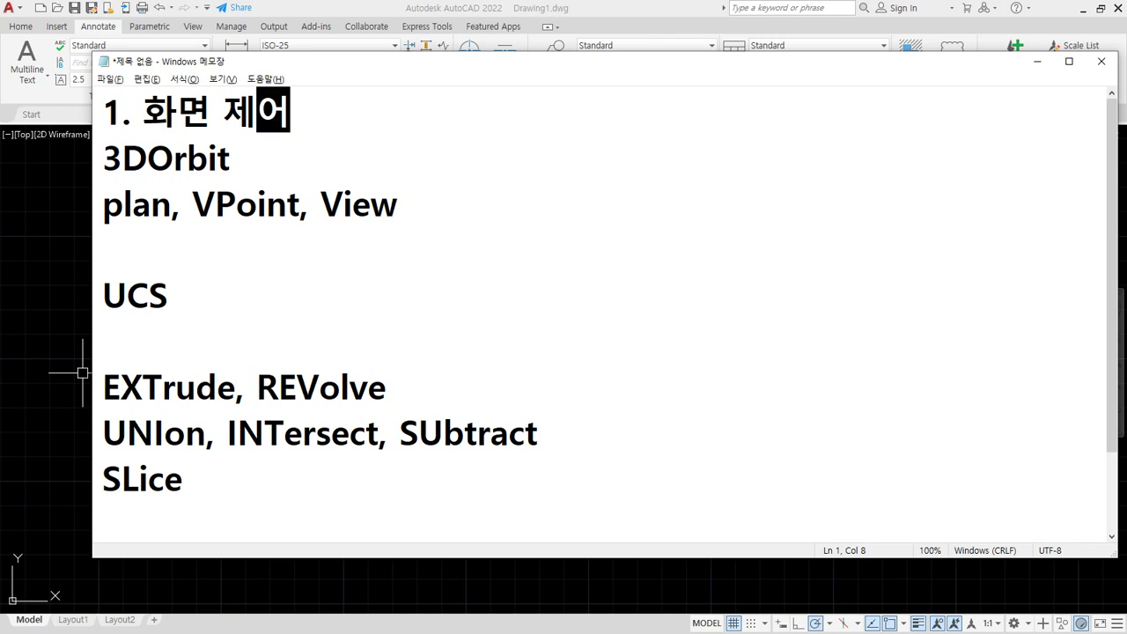
# Add the Korean note "(3D 궤도)" after 3DOrbit in the text notes.
pyautogui.write('(')
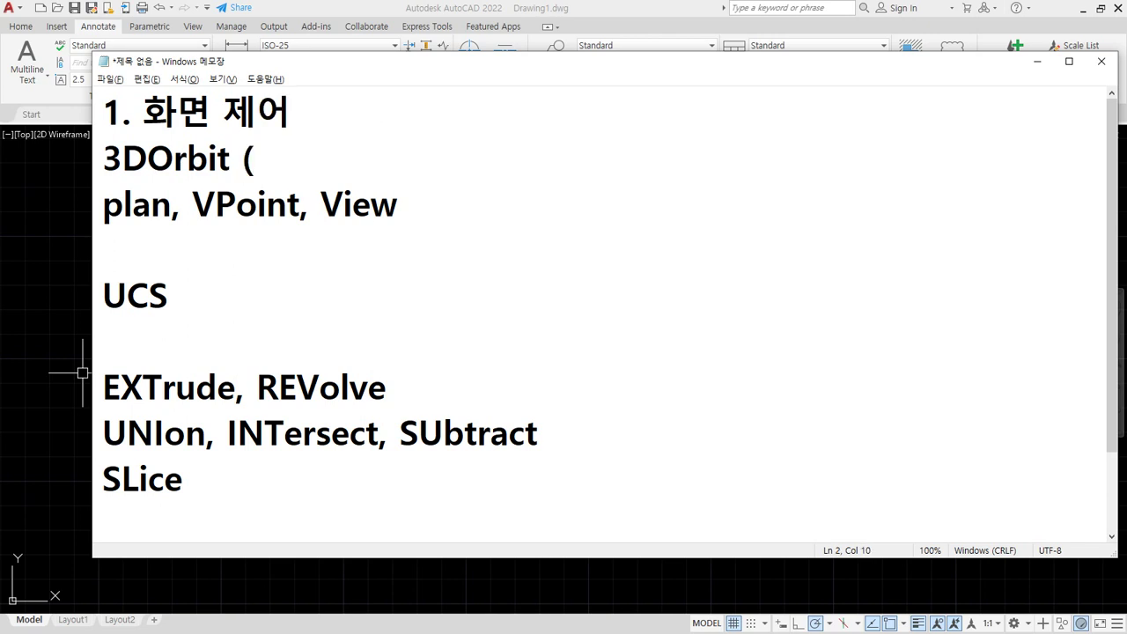
pyautogui.write('3D')
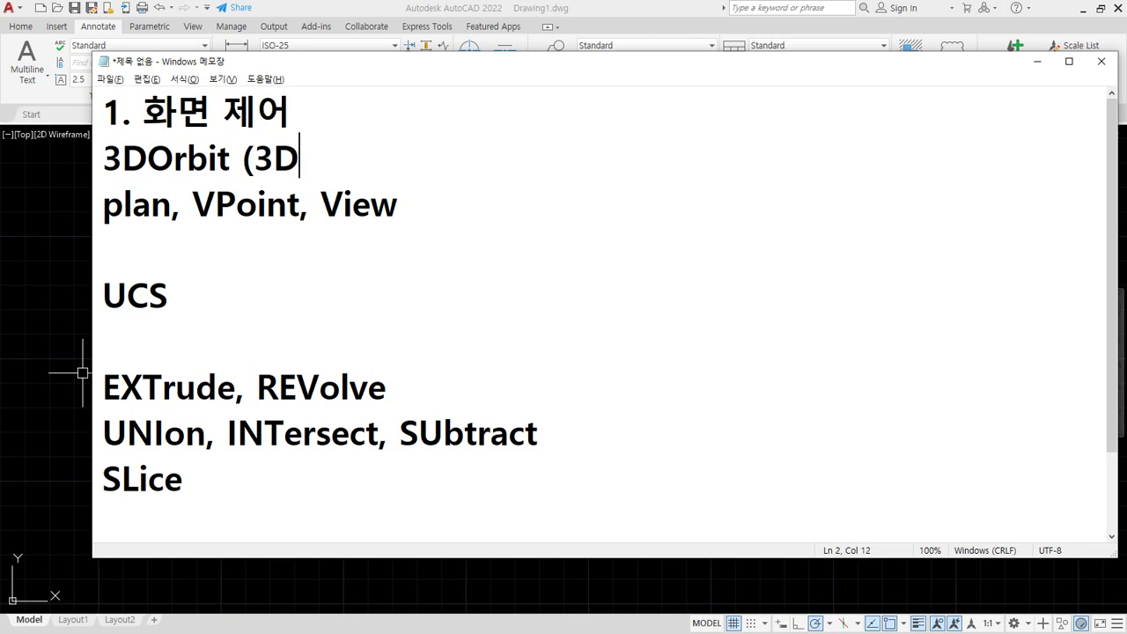
pyautogui.write(' 괴ㄹ')
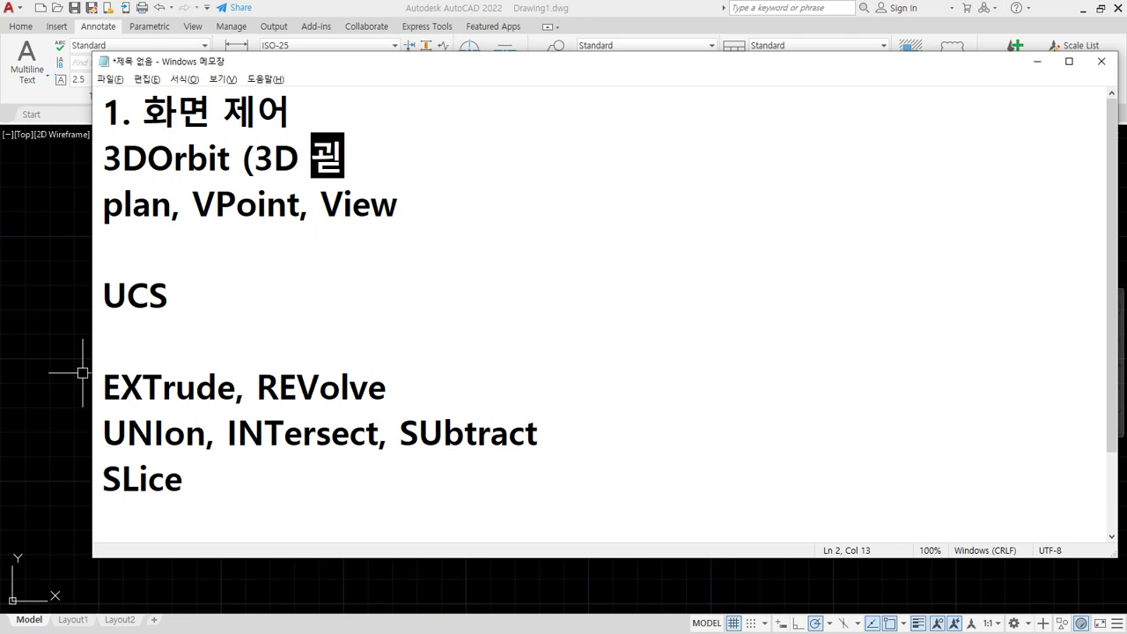
pyautogui.press('BackSpace')
pyautogui.press('BackSpace')
pyautogui.write('ㅐㄴ')
pyautogui.press('BackSpace')
pyautogui.write('ㄷㅗ')
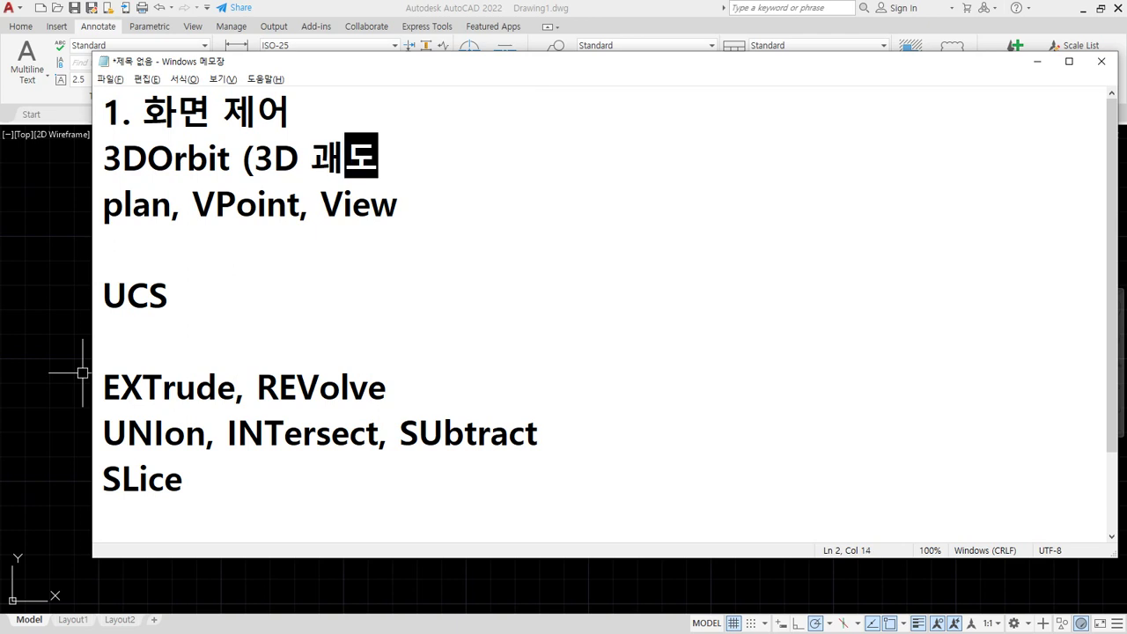
pyautogui.press('BackSpace')
pyautogui.press('BackSpace')
pyautogui.press('BackSpace')
pyautogui.write('궤도)')
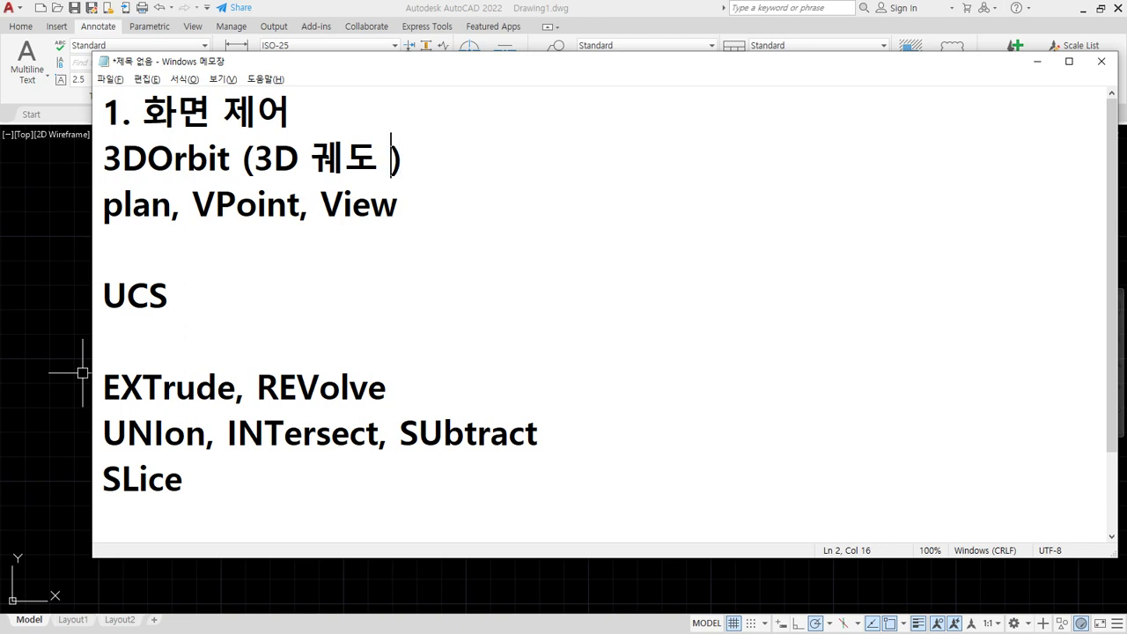
# Extend the parenthesised 3DOrbit note with "3DO, Shift+휠드래그".
pyautogui.write('3DO')
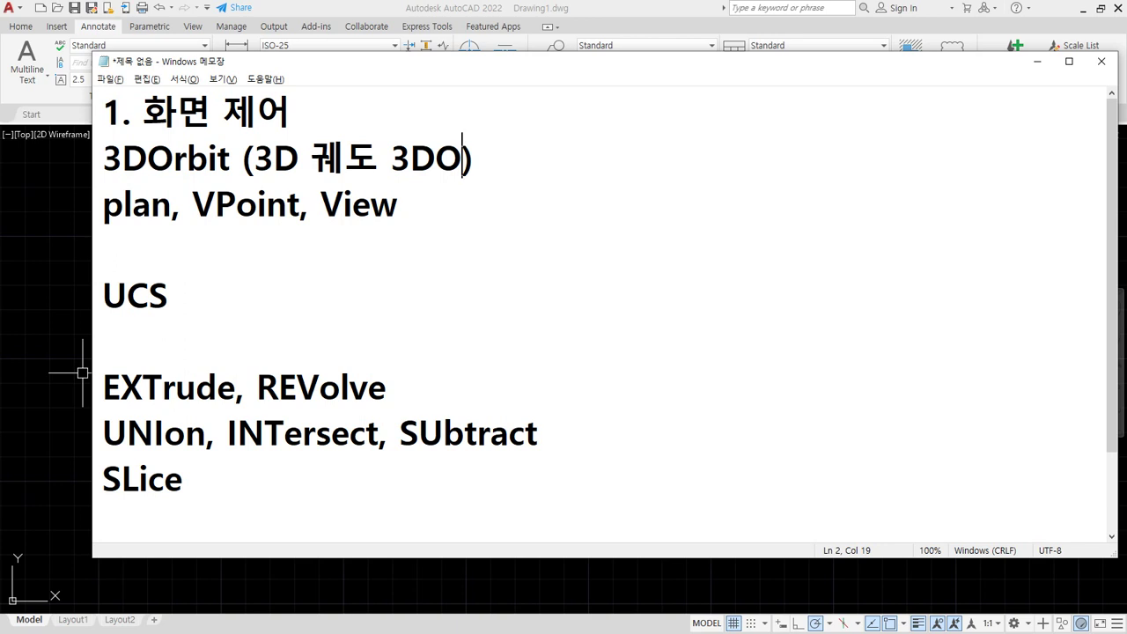
pyautogui.click(27, 244)
pyautogui.keyDown('shift'); pyautogui.moveTo(248, 379); pyautogui.dragTo(250, 377, button='middle'); pyautogui.keyUp('shift')
pyautogui.hotkey('alt', 'Tab')
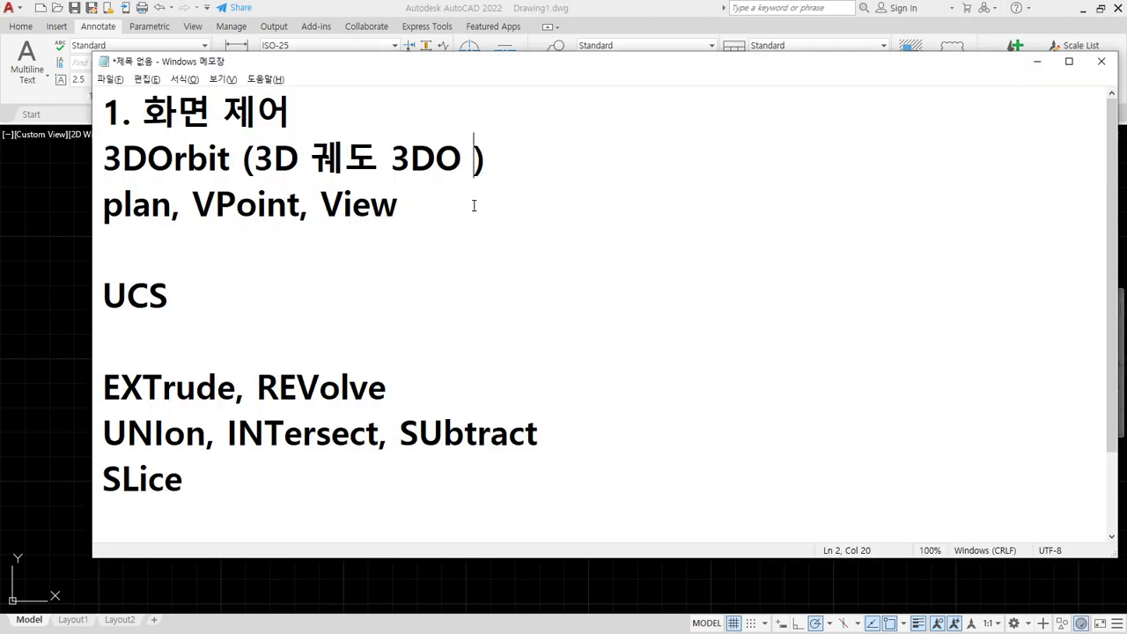
pyautogui.press('BackSpace')
pyautogui.write(', Shift')
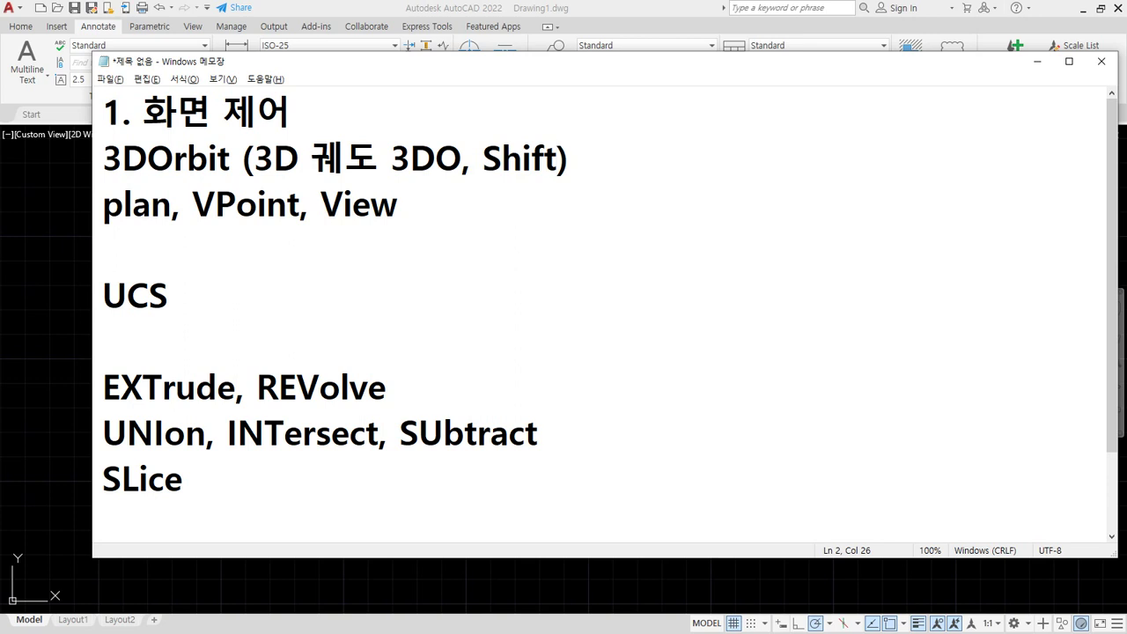
pyautogui.write('+휠드래그')
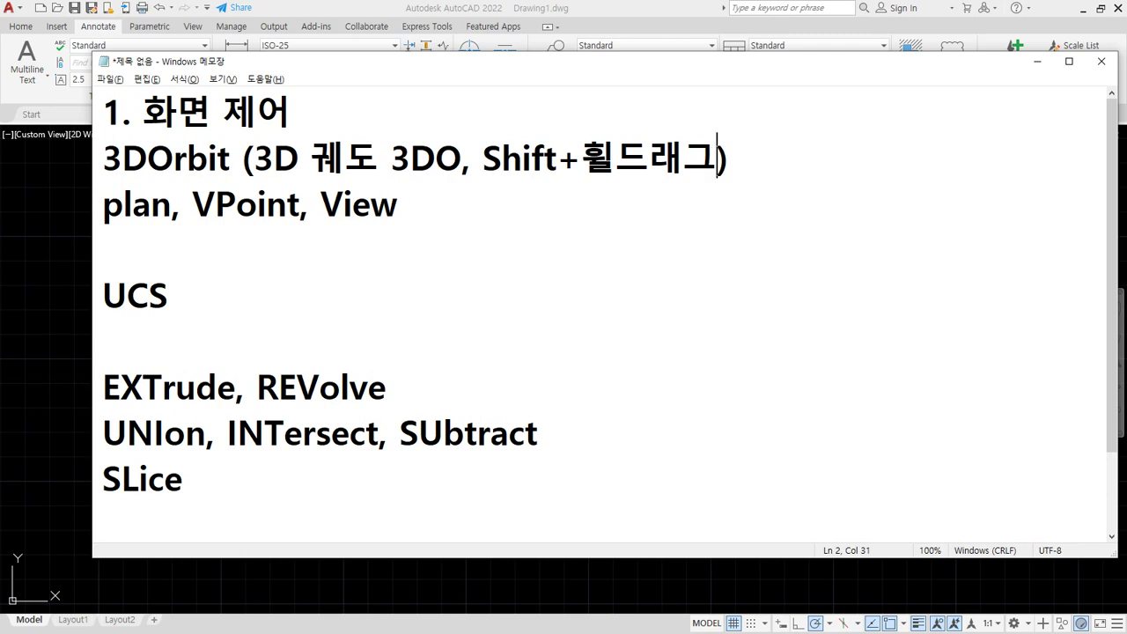
# Switch to the AutoCAD drawing and bring the UCS origin near the centre of the view.
pyautogui.click(70, 340)
pyautogui.scroll(-3, 116, 532)
pyautogui.moveTo(74, 545); pyautogui.dragTo(367, 382, button='middle')
pyautogui.scroll(-3, 154, 508)
pyautogui.scroll(4, 369, 383)
pyautogui.moveTo(442, 402)
pyautogui.mouseDown()
pyautogui.moveTo(420, 306)
pyautogui.moveTo(459, 400)
pyautogui.mouseUp()
pyautogui.moveTo(1083, 263)
pyautogui.mouseDown()
pyautogui.moveTo(987, 199)
pyautogui.moveTo(1122, 185)
pyautogui.moveTo(1045, 278)
pyautogui.mouseUp()
pyautogui.press('Escape')
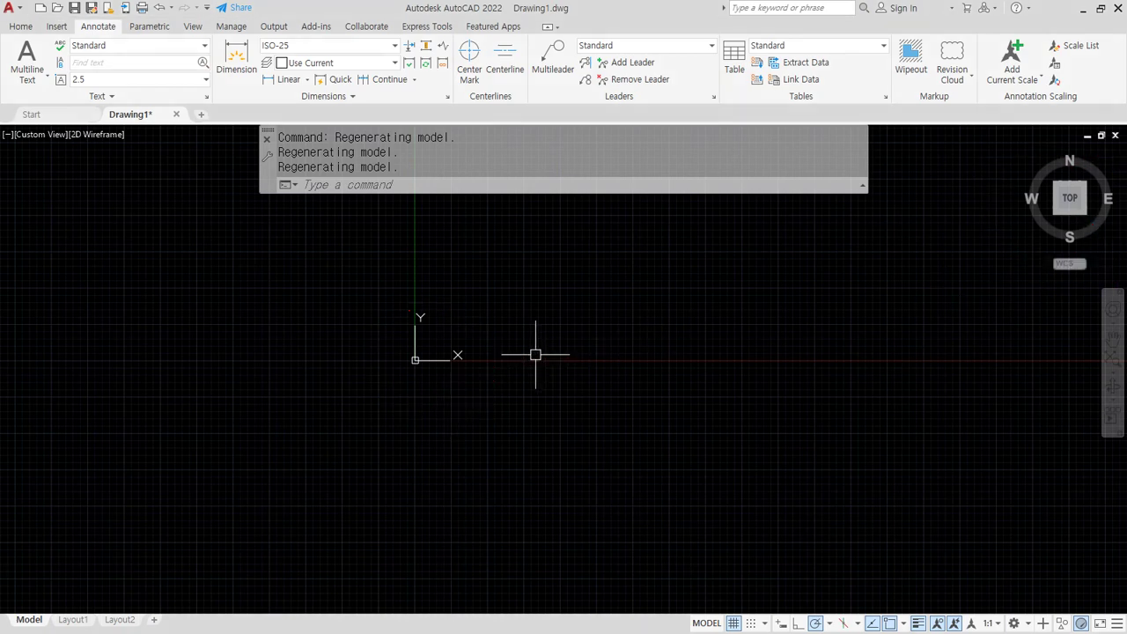
# Orbit the drawing with 3DOrbit to an oblique view showing the Front and Top sides, and exit the command.
pyautogui.write('3Do')
pyautogui.press('Return')
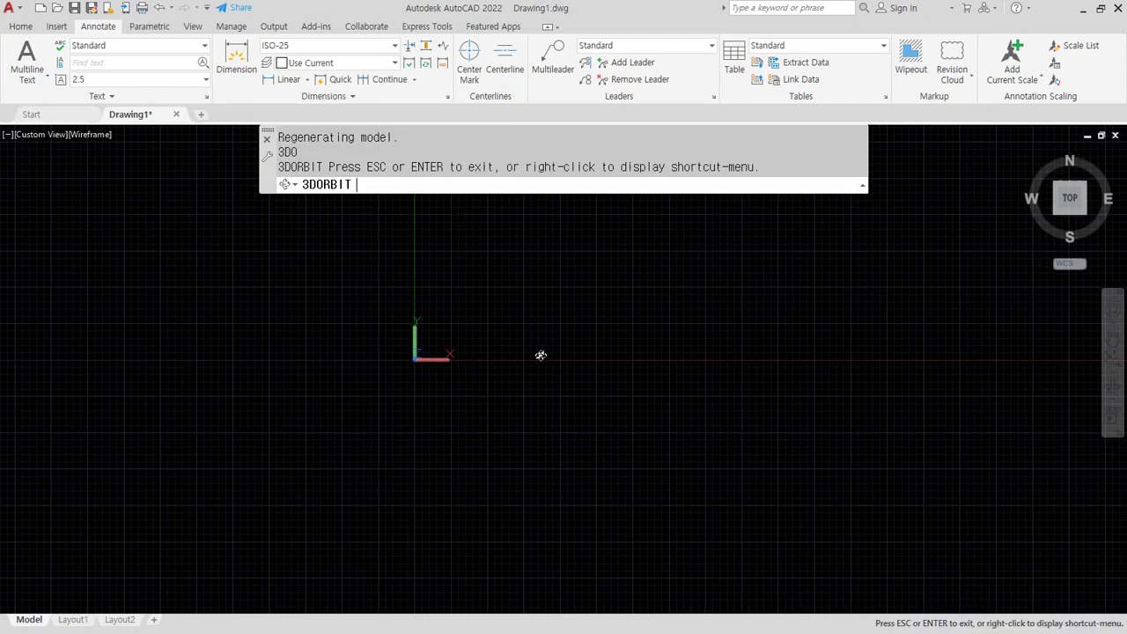
pyautogui.moveTo(497, 377)
pyautogui.mouseDown()
pyautogui.moveTo(522, 242)
pyautogui.moveTo(634, 241)
pyautogui.moveTo(415, 259)
pyautogui.moveTo(599, 259)
pyautogui.moveTo(448, 261)
pyautogui.moveTo(470, 358)
pyautogui.moveTo(510, 394)
pyautogui.mouseUp()
pyautogui.moveTo(522, 331); pyautogui.dragTo(516, 506)
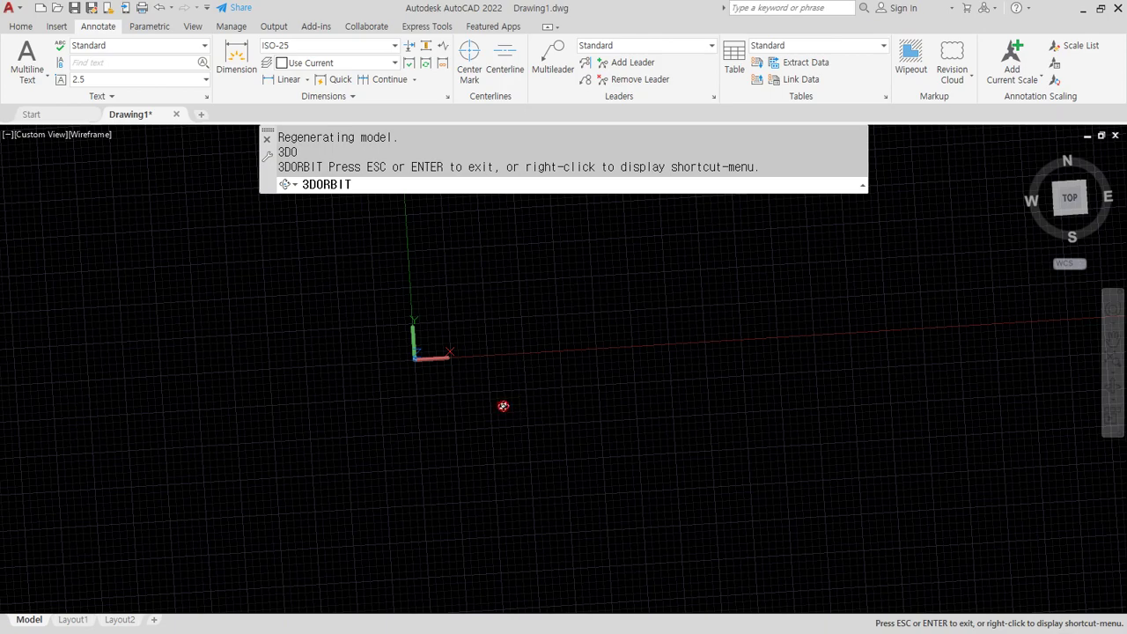
pyautogui.moveTo(503, 406); pyautogui.dragTo(508, 273)
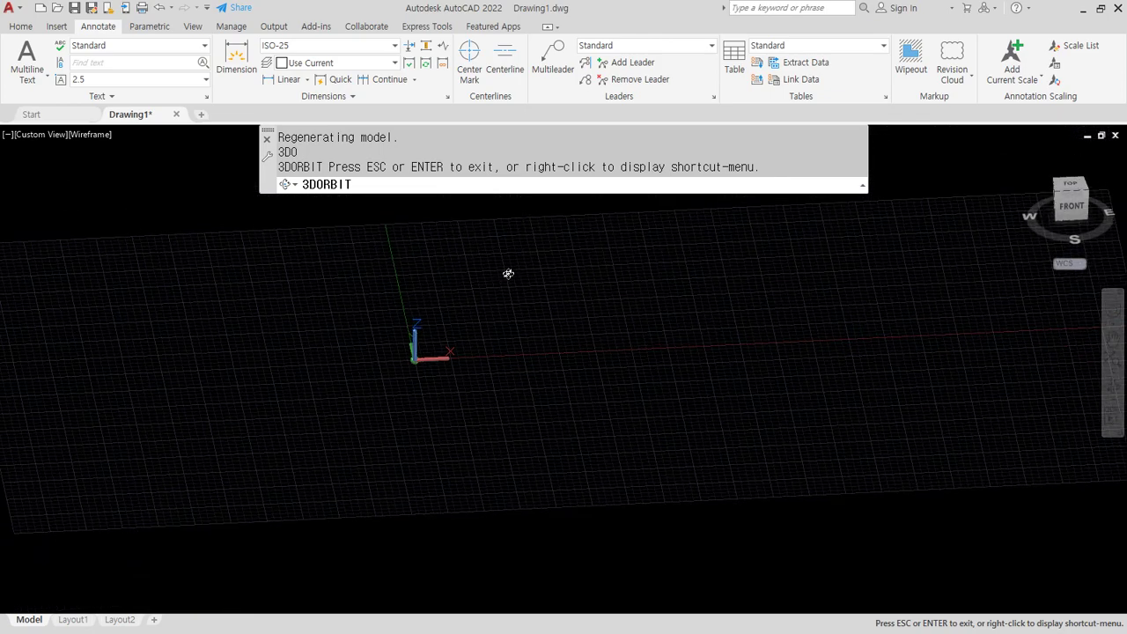
pyautogui.moveTo(506, 391)
pyautogui.mouseDown()
pyautogui.moveTo(508, 318)
pyautogui.moveTo(494, 272)
pyautogui.moveTo(581, 258)
pyautogui.mouseUp()
pyautogui.moveTo(444, 256)
pyautogui.mouseDown()
pyautogui.moveTo(456, 253)
pyautogui.moveTo(465, 291)
pyautogui.moveTo(397, 292)
pyautogui.moveTo(580, 300)
pyautogui.moveTo(423, 302)
pyautogui.moveTo(584, 296)
pyautogui.moveTo(423, 298)
pyautogui.mouseUp()
pyautogui.press('Escape')
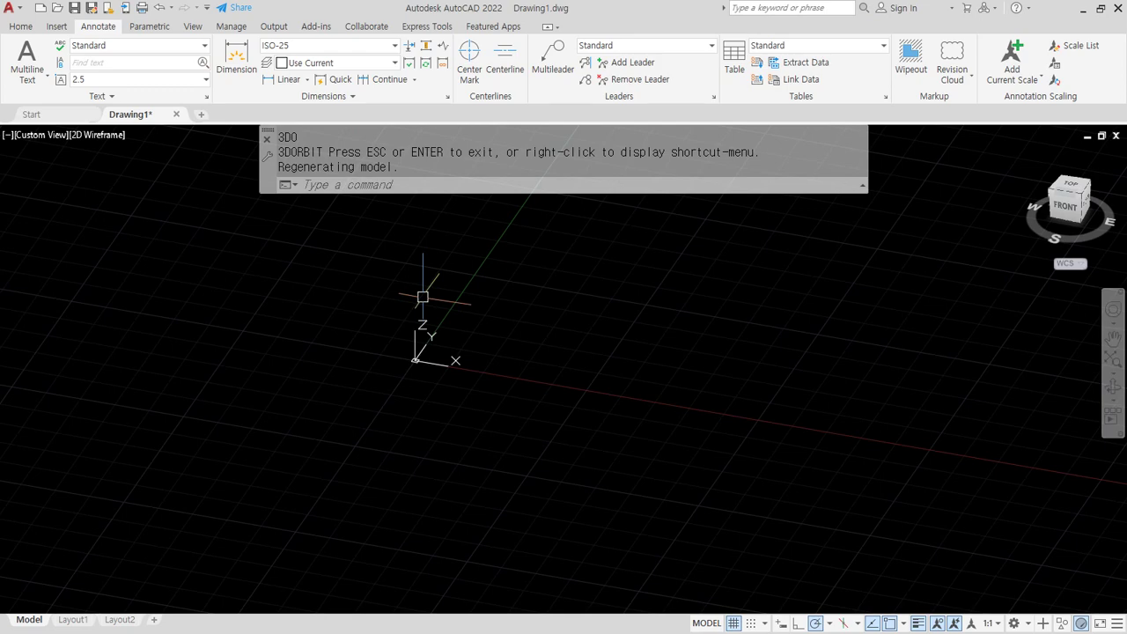
# Orbit the view again, finishing with temporary orbiting outside the command, until the Left side faces forward at a slight tilt.
pyautogui.hotkey('alt', 'Tab')
pyautogui.click(49, 262)
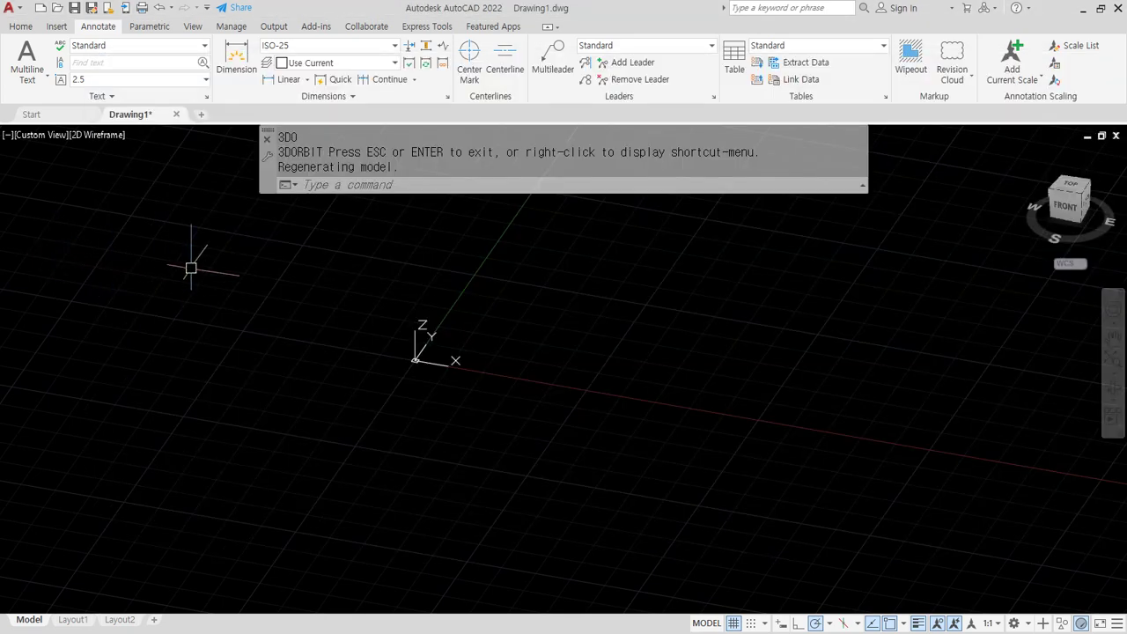
pyautogui.press('Return')
pyautogui.moveTo(384, 369); pyautogui.dragTo(581, 348)
pyautogui.press('Escape')
pyautogui.keyDown('shift'); pyautogui.moveTo(277, 339); pyautogui.dragTo(636, 341, button='middle'); pyautogui.keyUp('shift')
pyautogui.keyDown('shift'); pyautogui.moveTo(383, 370); pyautogui.dragTo(478, 380, button='middle'); pyautogui.keyUp('shift')
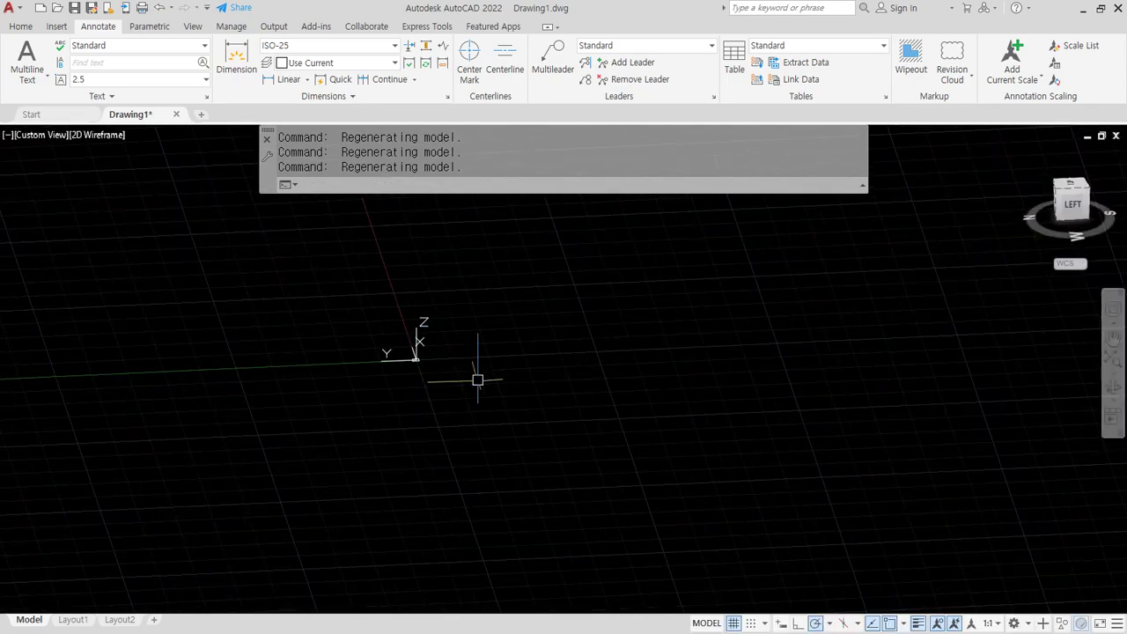
# Append ", viewclub" to the plan, VPoint, View line of the notes, highlight the word, and return to AutoCAD.
pyautogui.hotkey('alt', 'Tab')
pyautogui.click(659, 213)
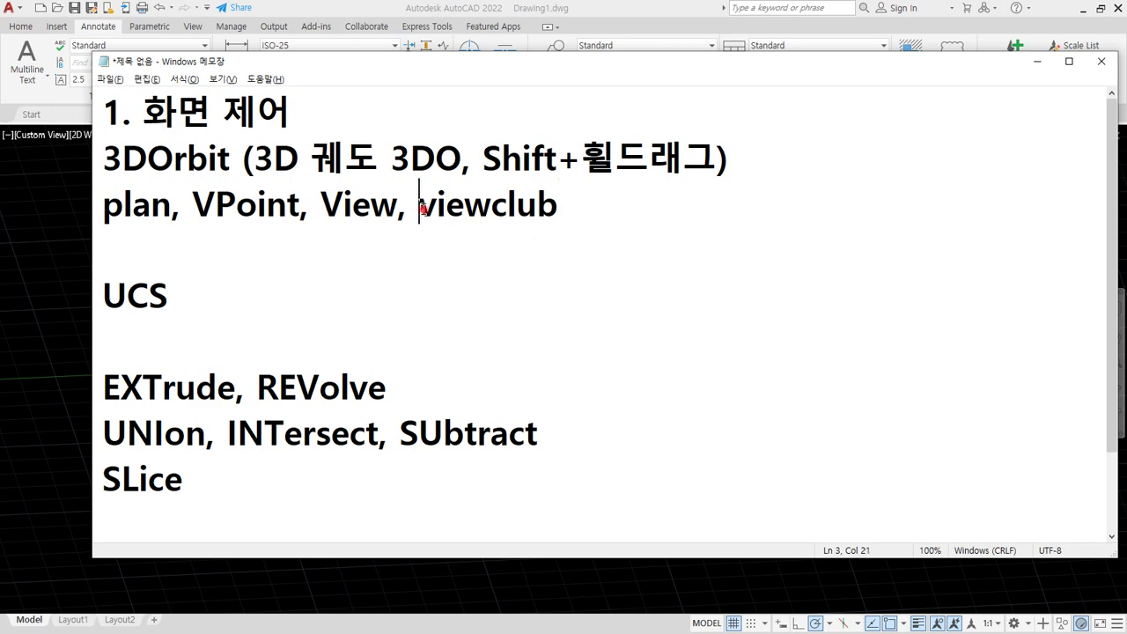
pyautogui.moveTo(420, 212); pyautogui.dragTo(614, 206)
pyautogui.hotkey('alt', 'Tab')
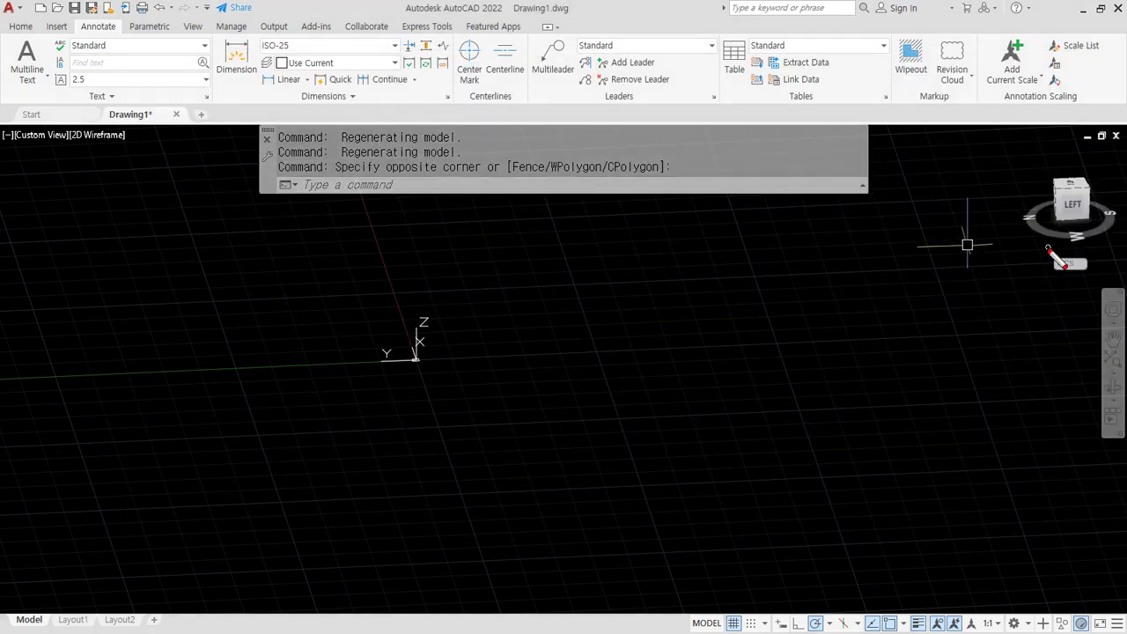
# Set the Top view with the ViewCube and rotate it so that north points up.
pyautogui.moveTo(1047, 288)
pyautogui.mouseDown()
pyautogui.moveTo(1003, 164)
pyautogui.moveTo(1052, 283)
pyautogui.mouseUp()
pyautogui.moveTo(963, 257); pyautogui.dragTo(777, 353)
pyautogui.moveTo(892, 249); pyautogui.dragTo(955, 311)
pyautogui.press('Escape')
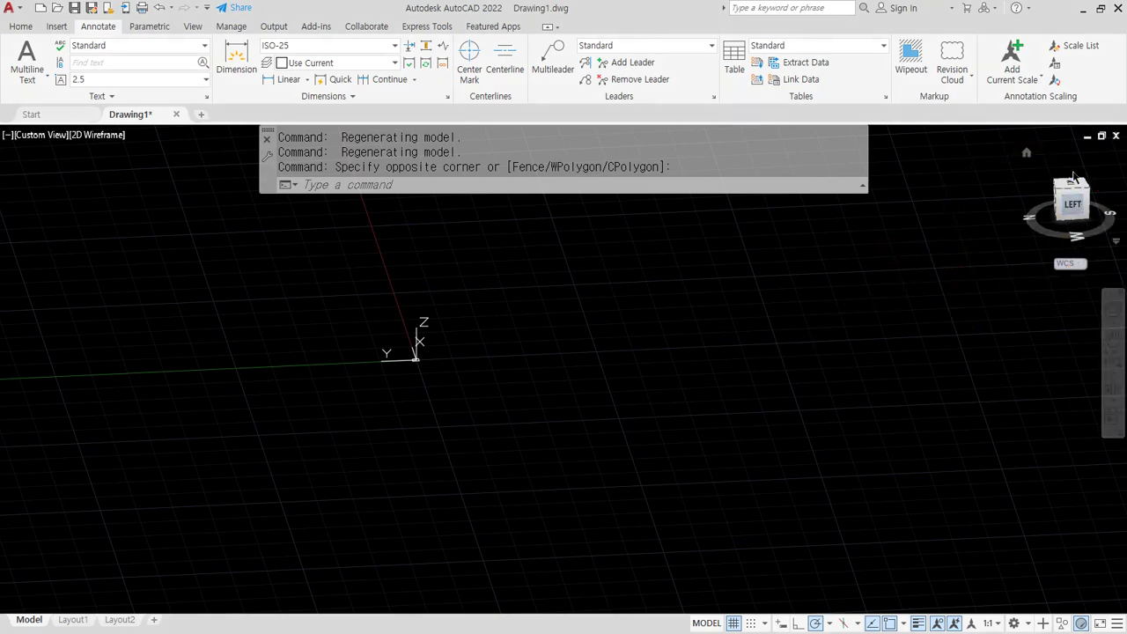
pyautogui.click(1067, 189)
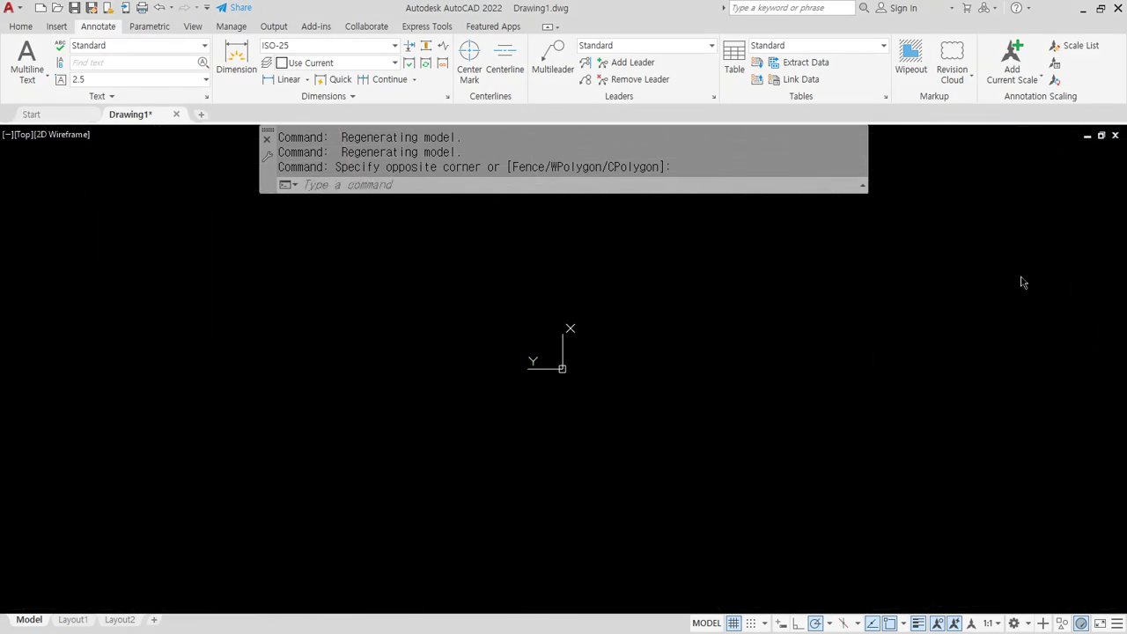
pyautogui.click(1111, 164)
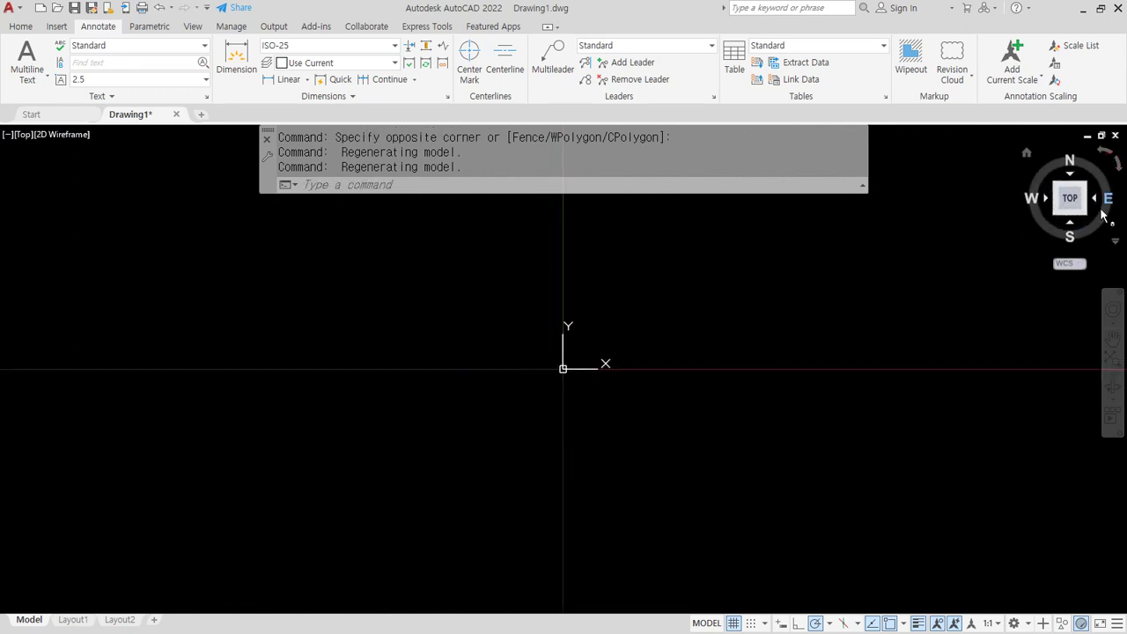
# Use the ViewCube corners to step through isometric views from SW to NE, and orbit freely to a tilted front view.
pyautogui.click(1057, 218)
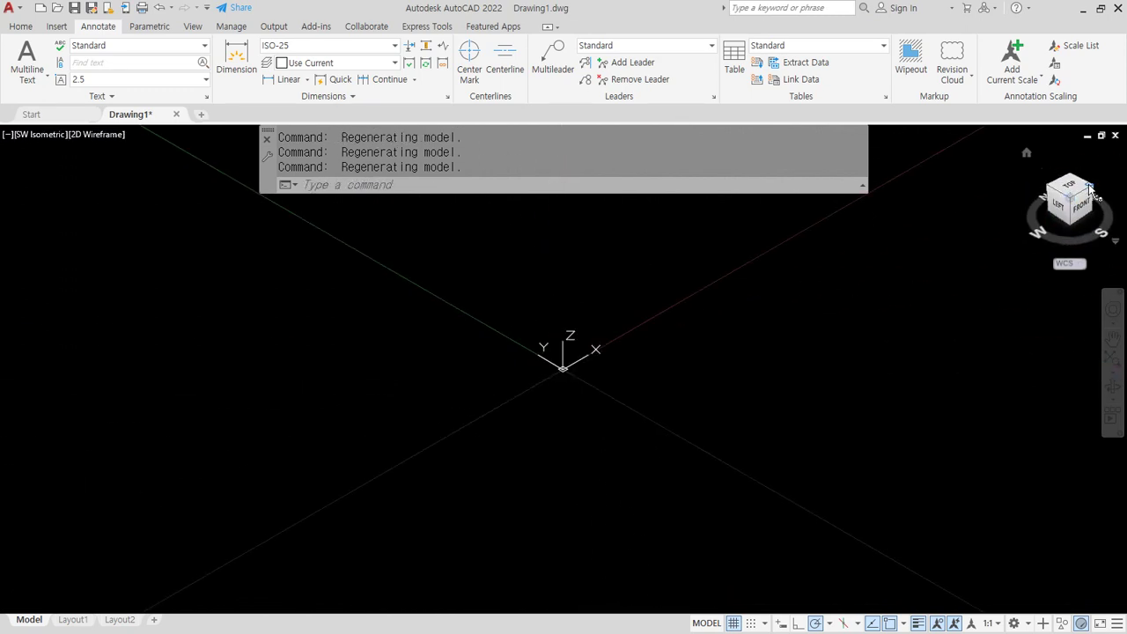
pyautogui.click(1090, 187)
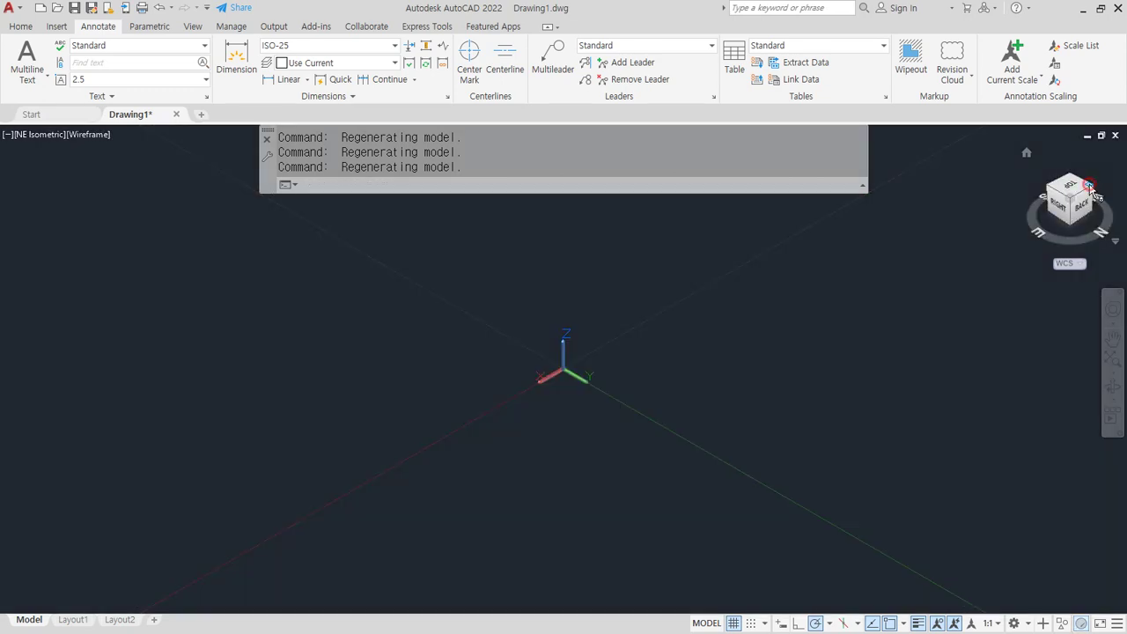
pyautogui.click(1089, 186)
pyautogui.moveTo(1064, 200)
pyautogui.mouseDown()
pyautogui.moveTo(1026, 211)
pyautogui.moveTo(954, 179)
pyautogui.moveTo(813, 184)
pyautogui.moveTo(669, 208)
pyautogui.moveTo(599, 269)
pyautogui.moveTo(642, 336)
pyautogui.moveTo(704, 256)
pyautogui.moveTo(784, 222)
pyautogui.mouseUp()
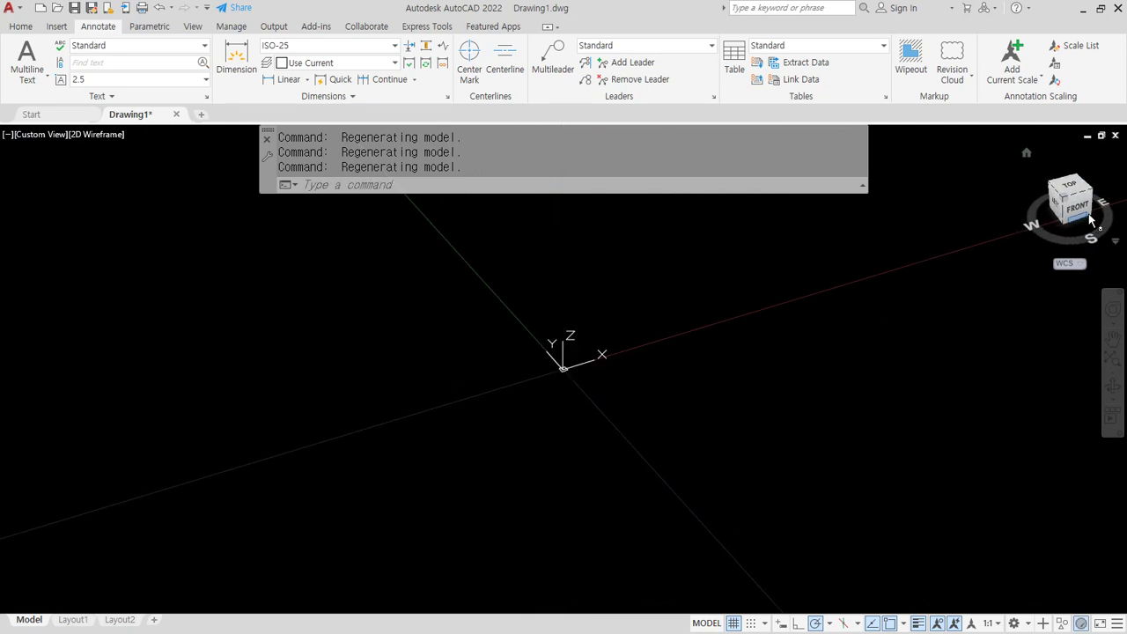
# Show the Front view with the ViewCube, change to the Top view, rotate it, and restore its north-up orientation.
pyautogui.click(1078, 210)
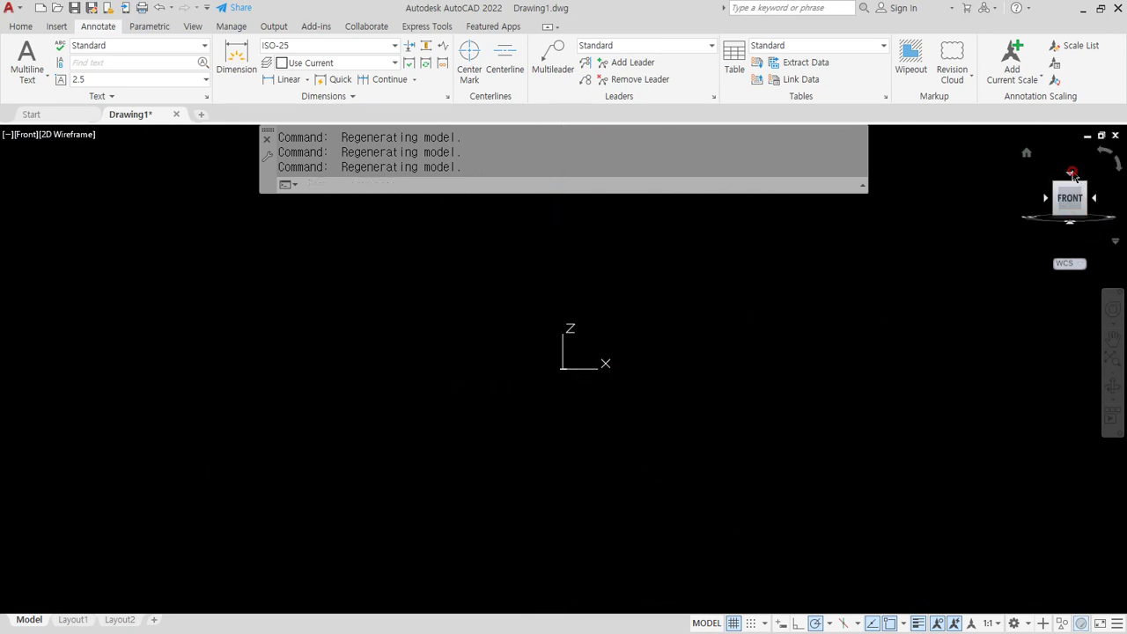
pyautogui.click(1073, 174)
pyautogui.click(1113, 165)
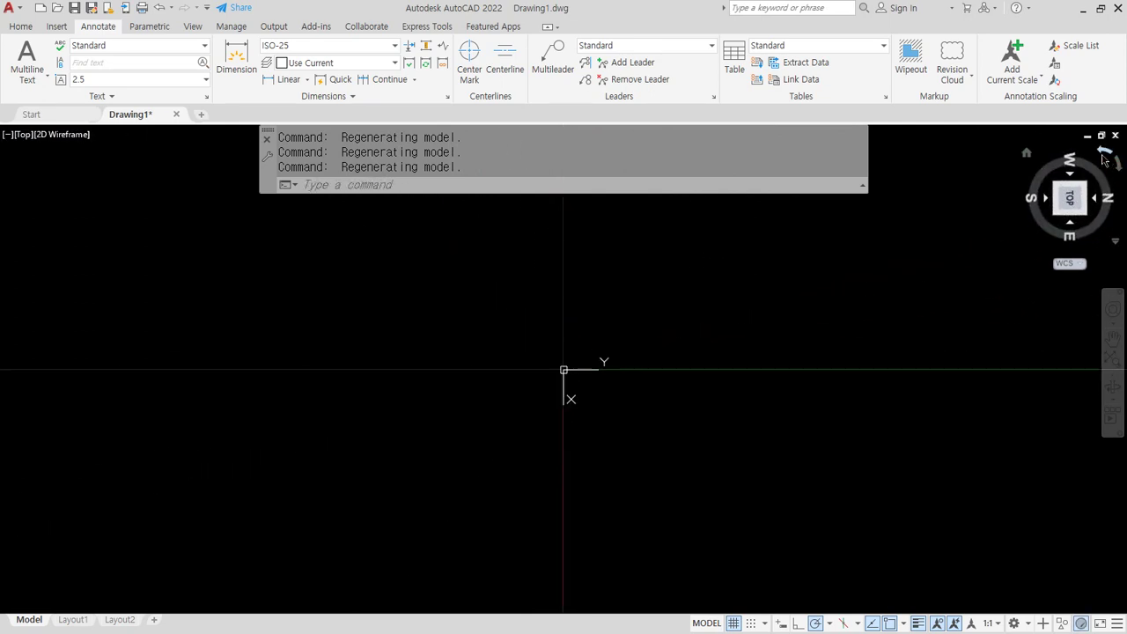
pyautogui.click(1069, 198)
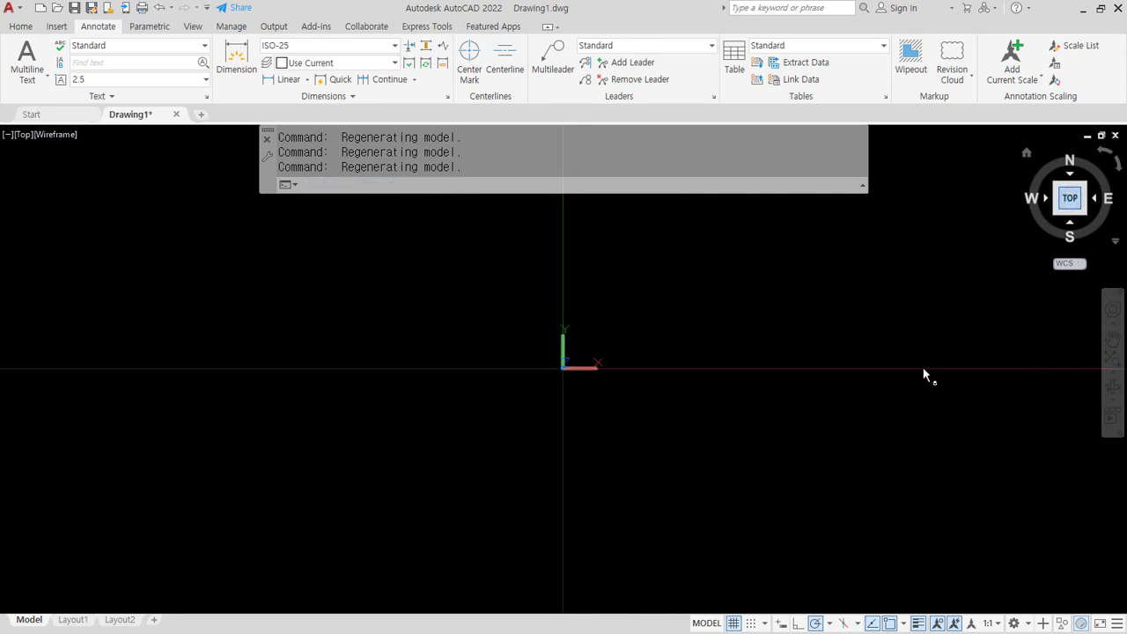
# Zoom the Top view to the extents and adjust the zoom so the grid surrounds the UCS origin.
pyautogui.scroll(-4, 599, 378)
pyautogui.middleClick(619, 371)
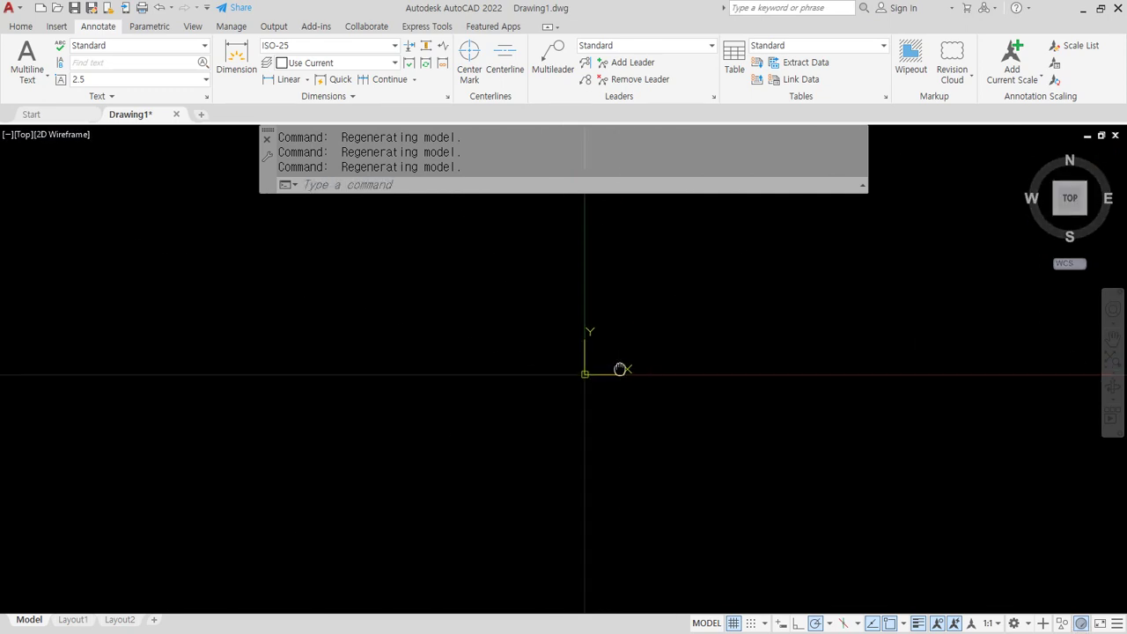
pyautogui.middleClick(620, 370)
pyautogui.scroll(-4, 462, 389)
pyautogui.scroll(-2, 423, 364)
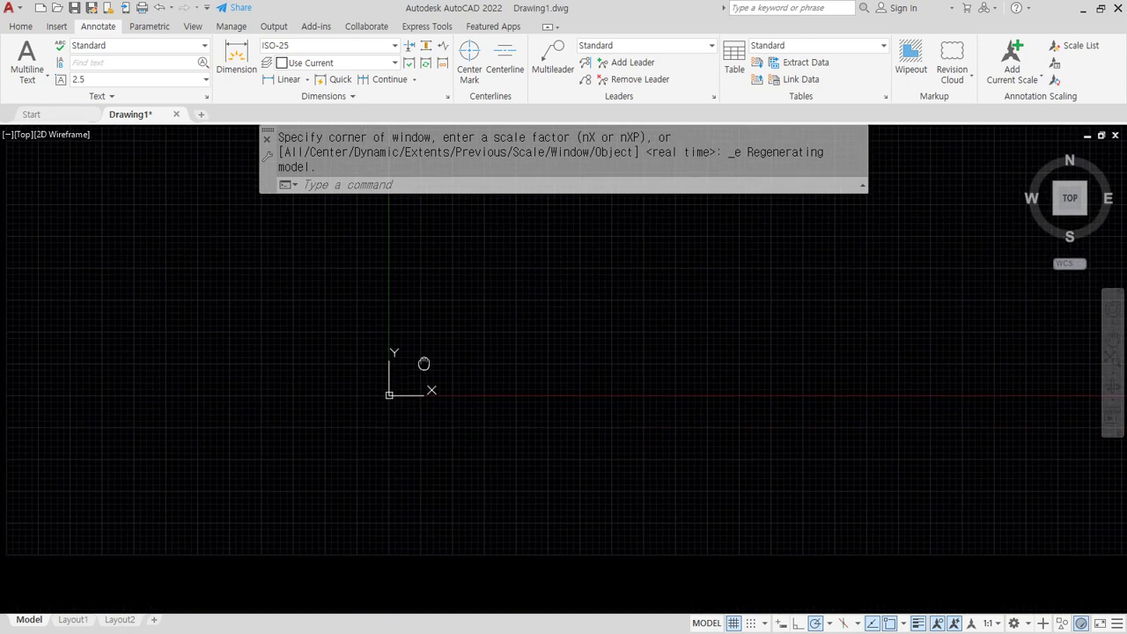
pyautogui.scroll(5, 432, 361)
# Switch to the Notepad notes and highlight VPoint in the list of view commands.
pyautogui.hotkey('alt', 'Tab')
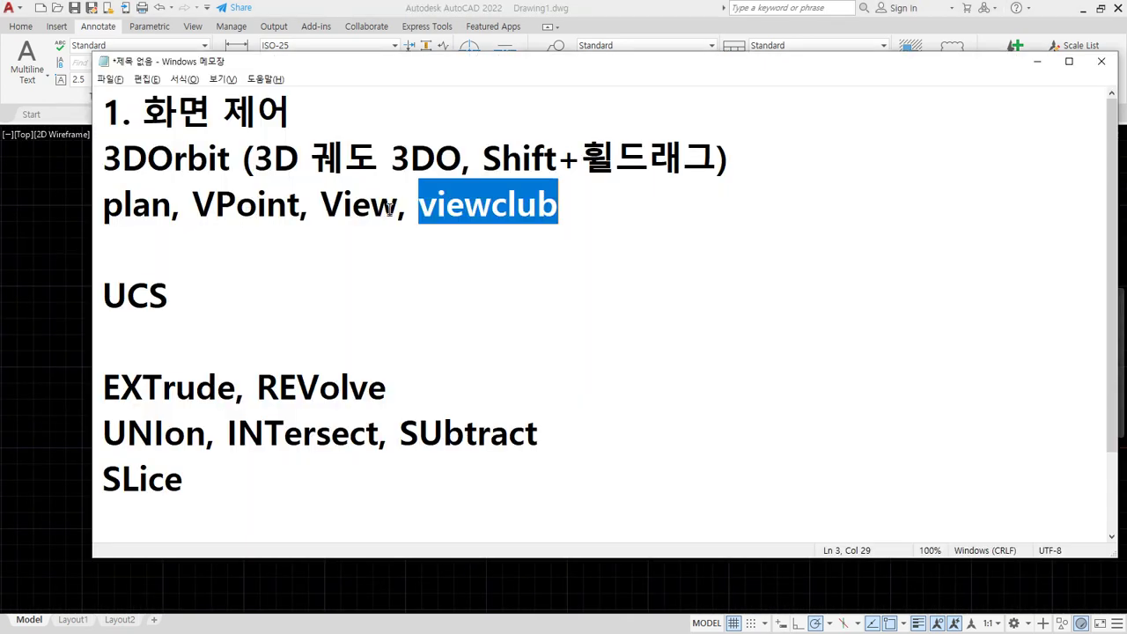
pyautogui.moveTo(399, 209); pyautogui.dragTo(193, 209)
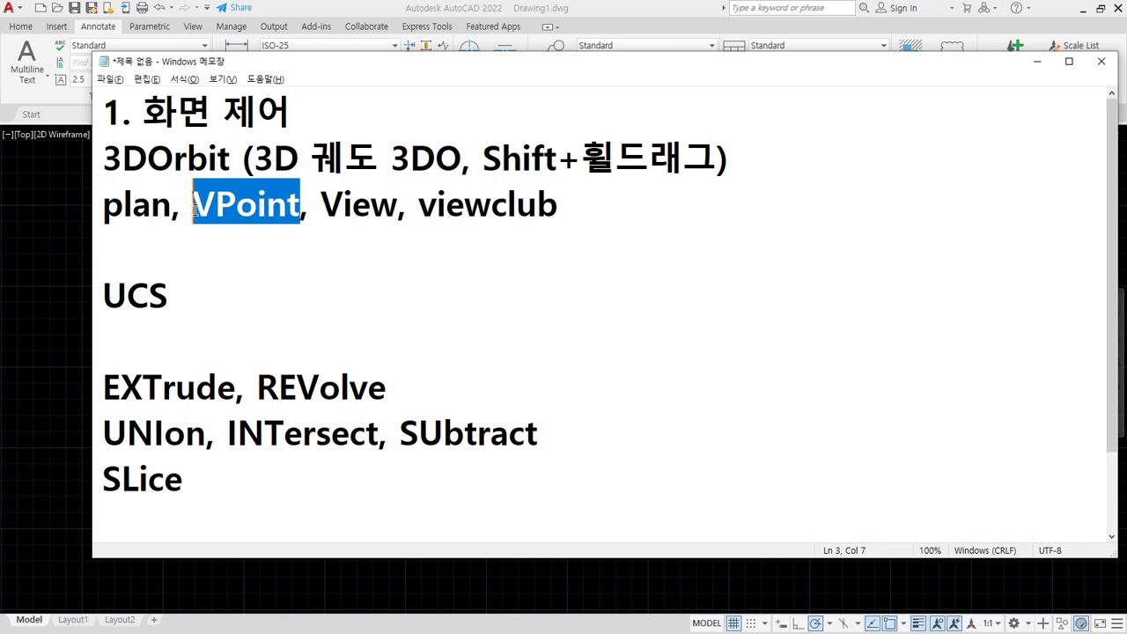
pyautogui.click(41, 317)
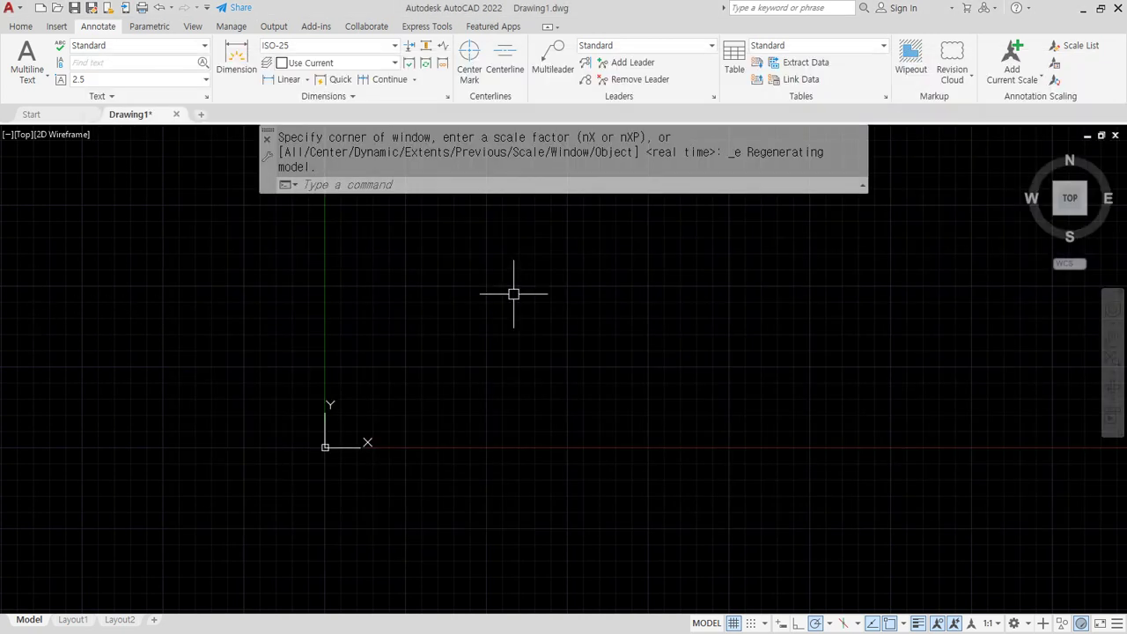
# In AutoCAD's View Manager, expand the preset views and set SW Isometric as the current view.
pyautogui.write('V')
pyautogui.press('Return')
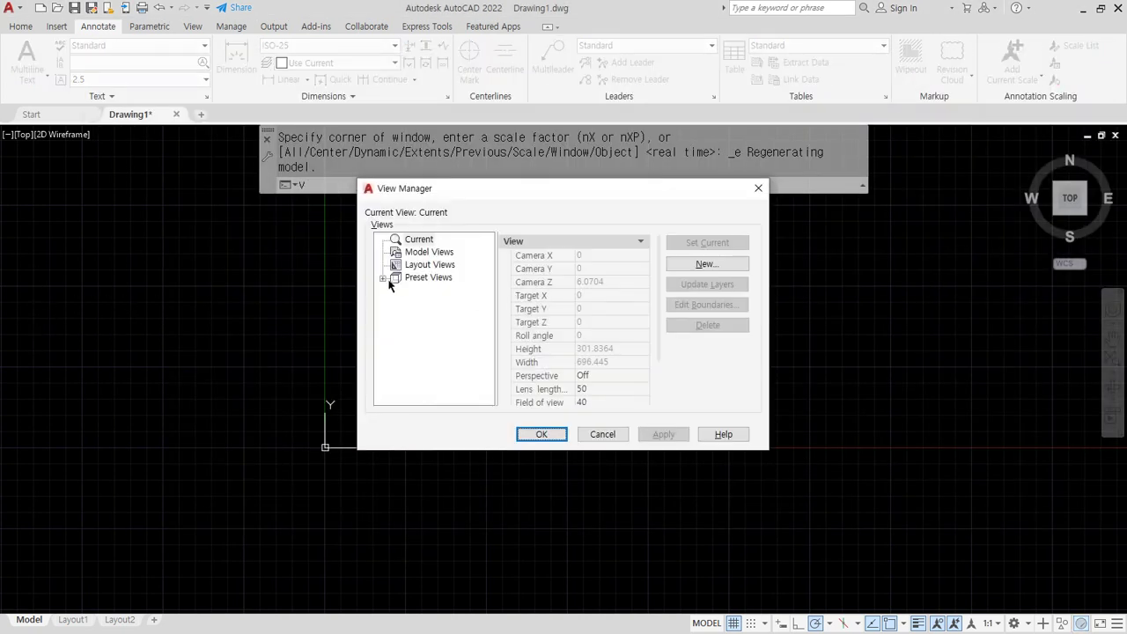
pyautogui.click(383, 279)
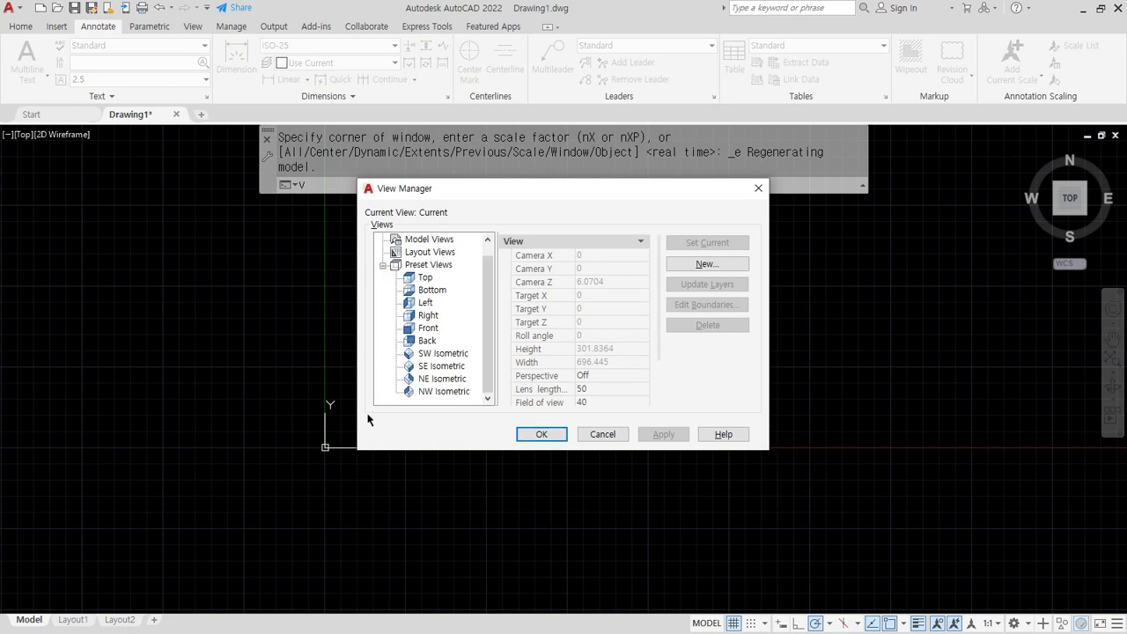
pyautogui.click(437, 356)
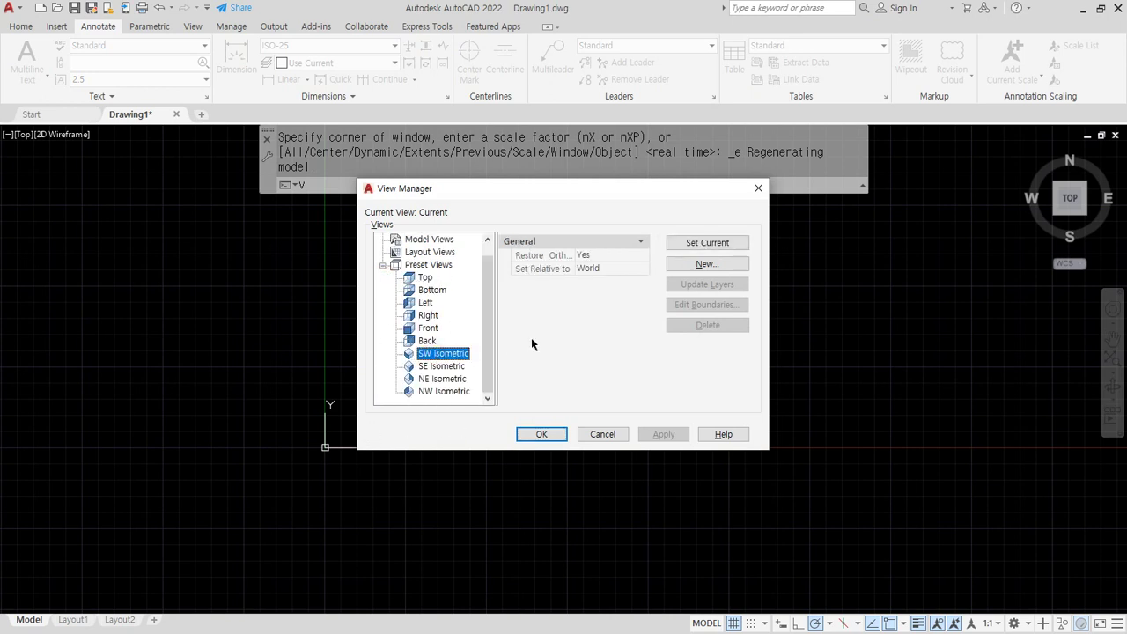
pyautogui.moveTo(436, 406)
pyautogui.mouseDown()
pyautogui.moveTo(378, 394)
pyautogui.moveTo(464, 300)
pyautogui.moveTo(448, 409)
pyautogui.mouseUp()
pyautogui.moveTo(473, 327)
pyautogui.mouseDown()
pyautogui.moveTo(516, 329)
pyautogui.moveTo(655, 242)
pyautogui.mouseUp()
pyautogui.moveTo(709, 240)
pyautogui.mouseDown()
pyautogui.moveTo(727, 255)
pyautogui.moveTo(674, 340)
pyautogui.moveTo(566, 429)
pyautogui.moveTo(556, 424)
pyautogui.moveTo(574, 412)
pyautogui.mouseUp()
pyautogui.press('Escape')
pyautogui.click(715, 243)
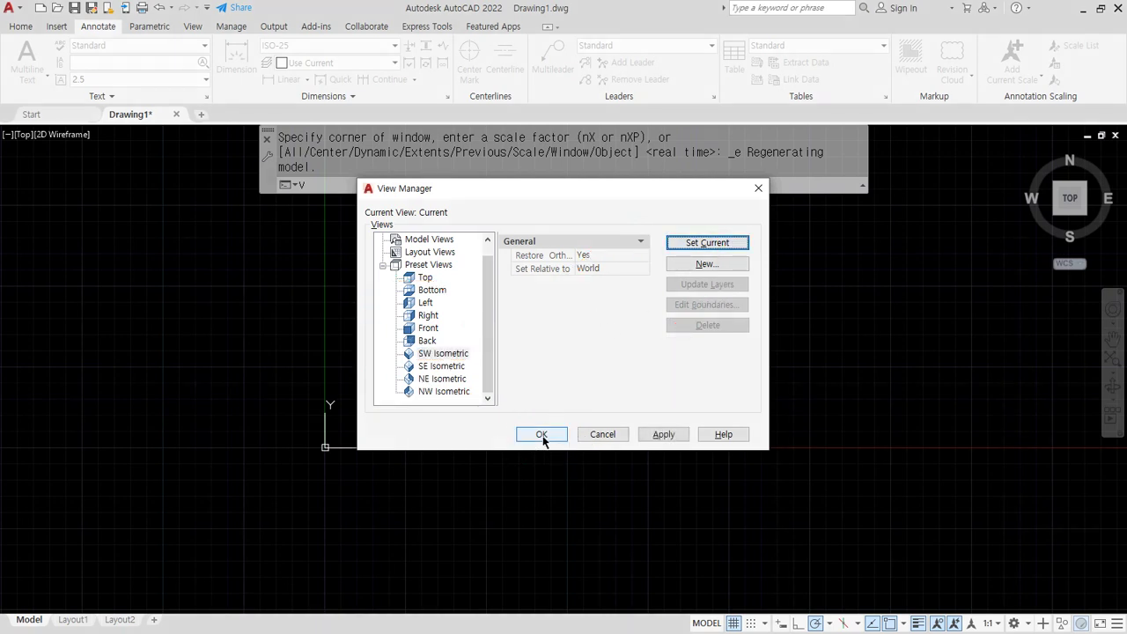
pyautogui.click(542, 434)
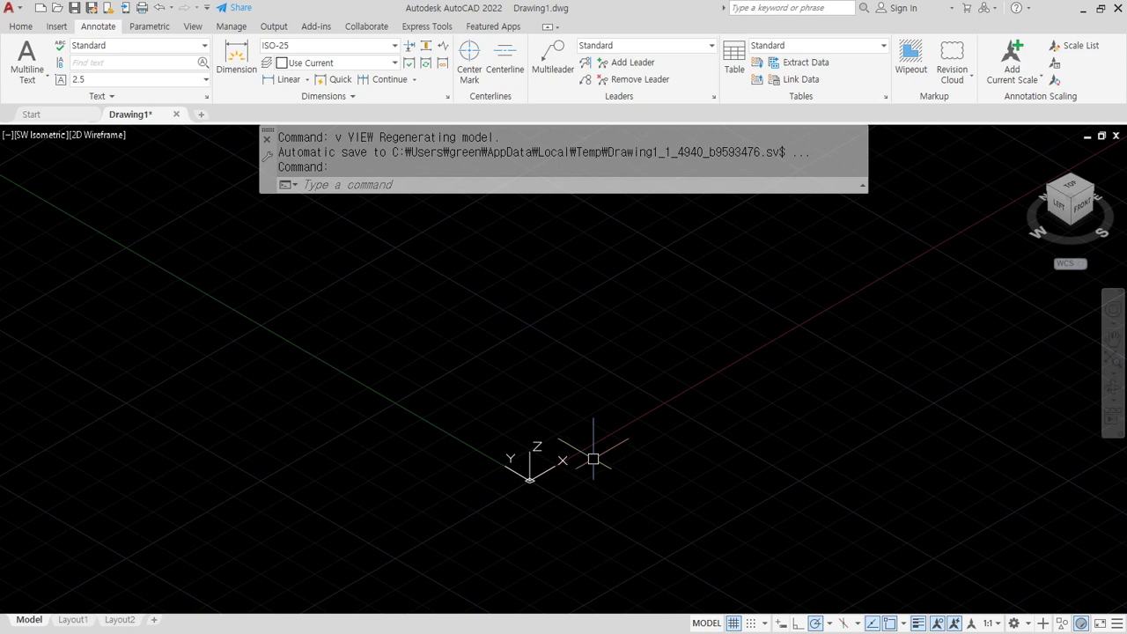
# Reopen the View Manager and make the NW Isometric preset the current view.
pyautogui.write('v')
pyautogui.press('Return')
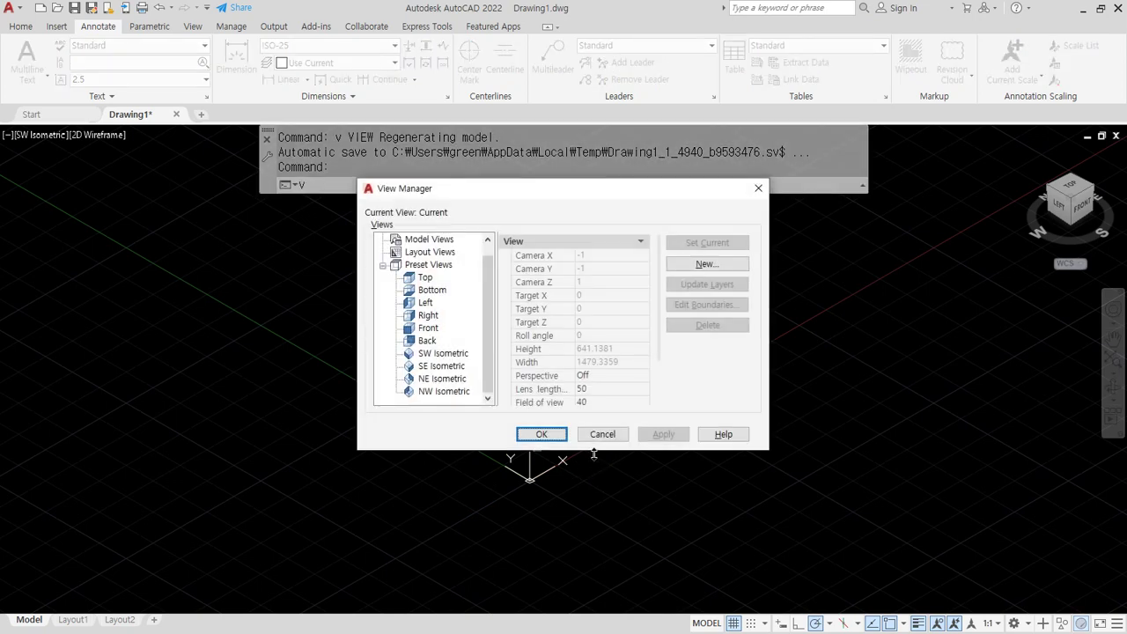
pyautogui.click(441, 392)
pyautogui.click(710, 244)
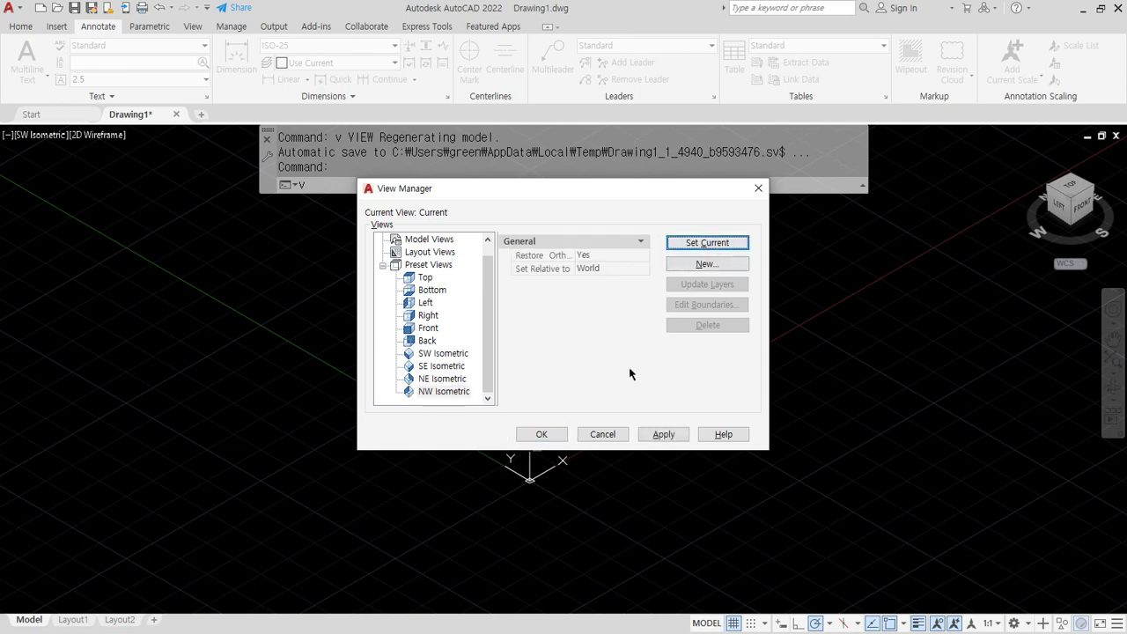
pyautogui.click(541, 434)
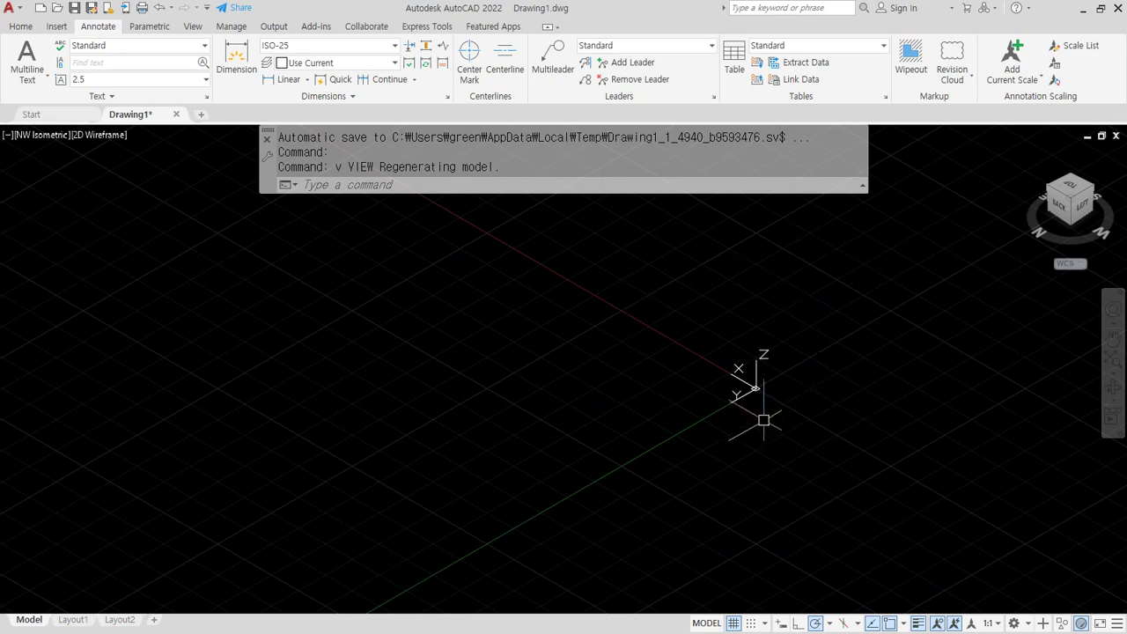
# Check the VPoint entry in the Notepad notes and return to the AutoCAD drawing.
pyautogui.hotkey('alt', 'Tab')
pyautogui.click(287, 302)
pyautogui.moveTo(306, 208); pyautogui.dragTo(195, 206)
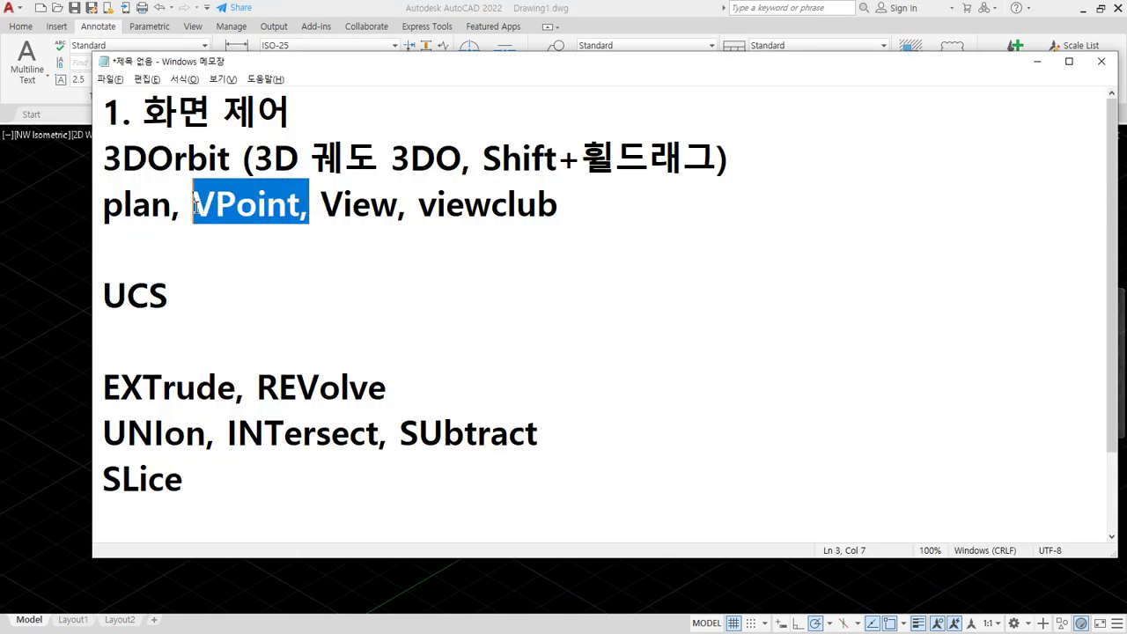
pyautogui.click(50, 306)
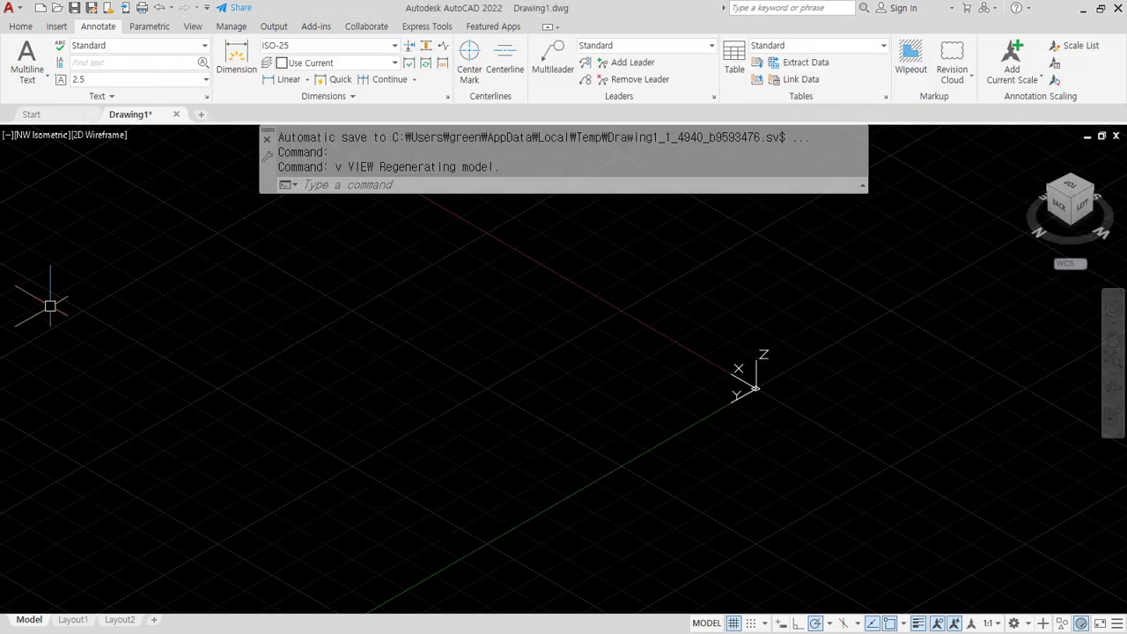
# Use VPOINT to try several viewing angles, and apply 180° from the X axis and 60° from the XY plane.
pyautogui.write('vpoint')
pyautogui.press('Return')
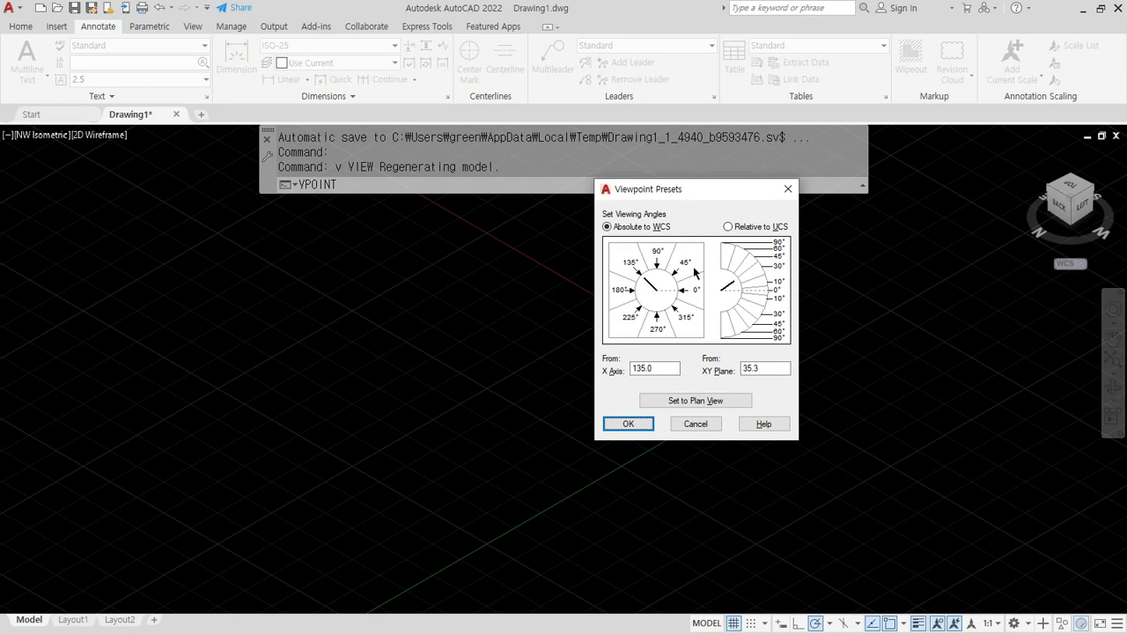
pyautogui.click(676, 274)
pyautogui.click(640, 321)
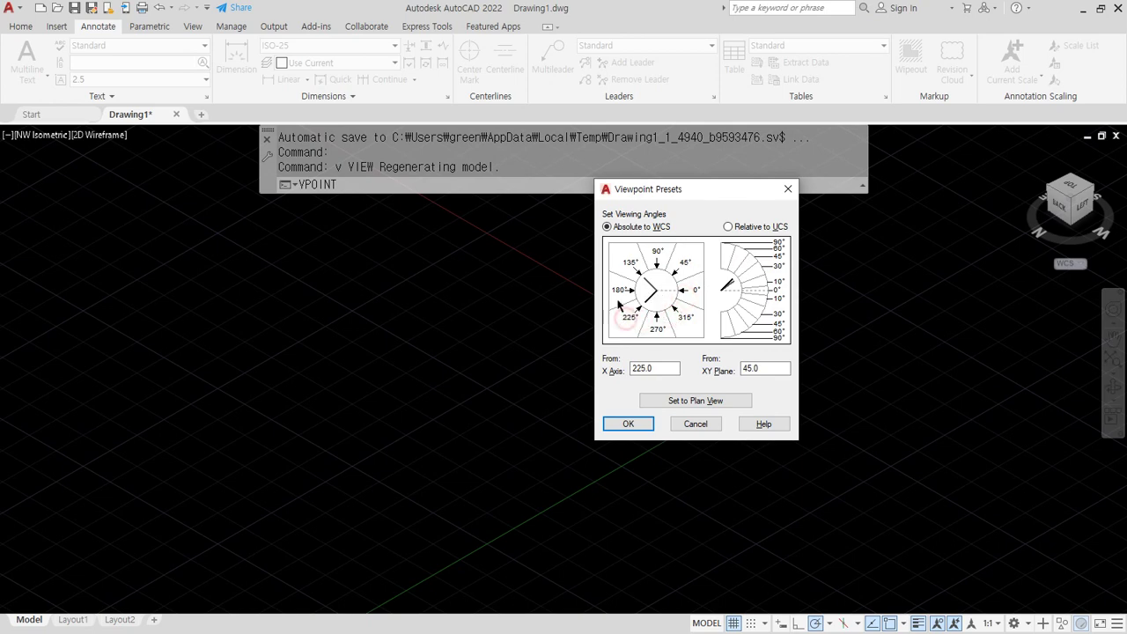
pyautogui.click(682, 286)
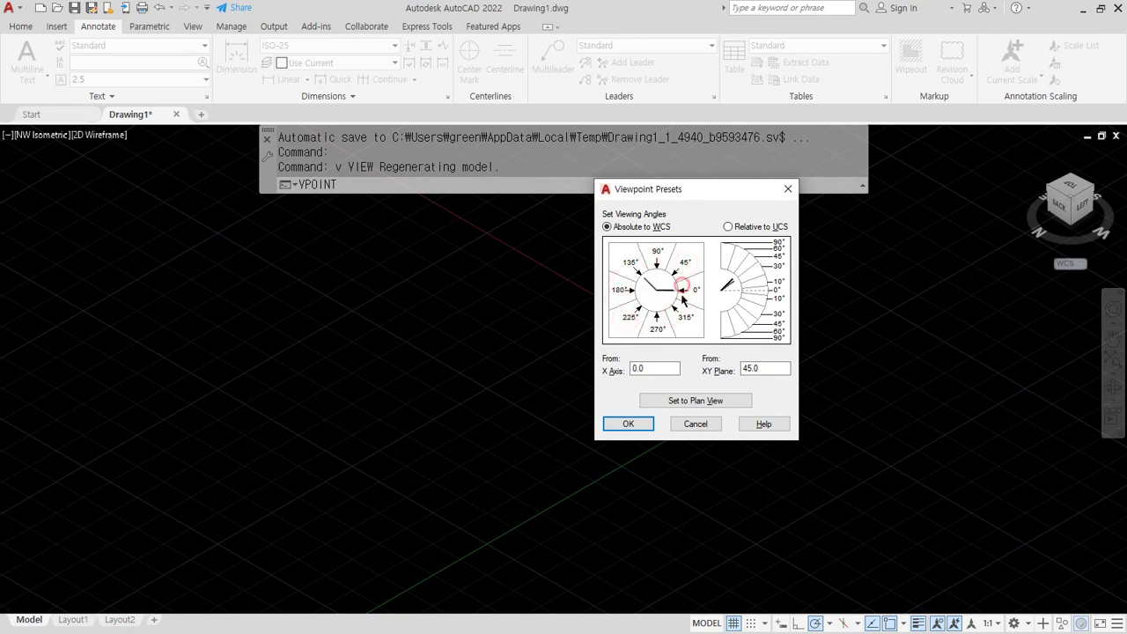
pyautogui.click(657, 320)
pyautogui.click(614, 305)
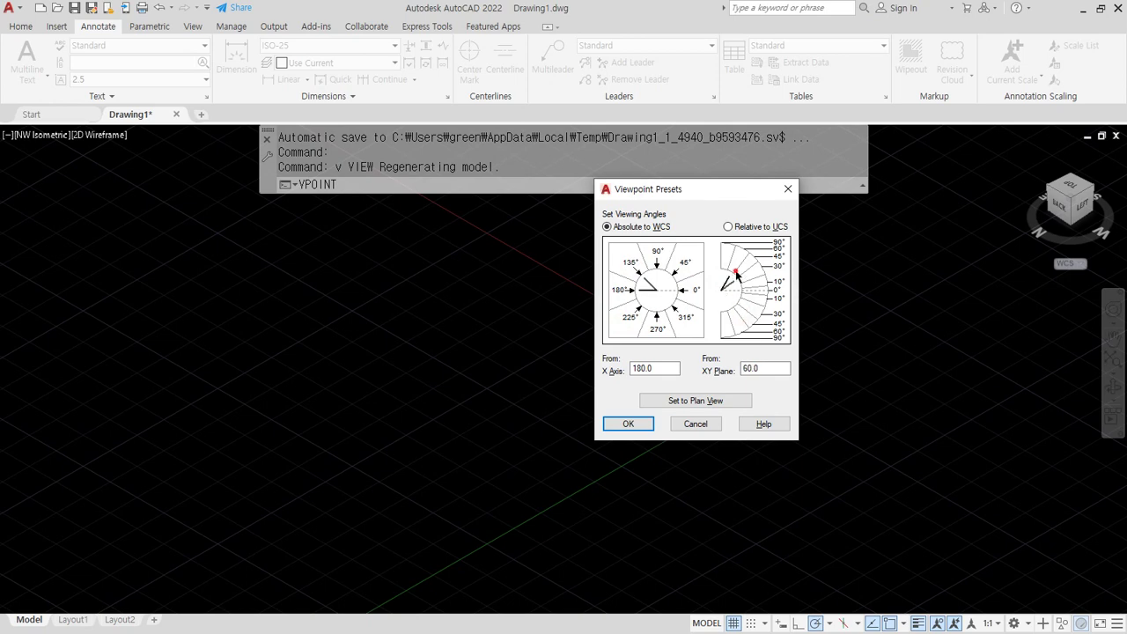
pyautogui.click(642, 424)
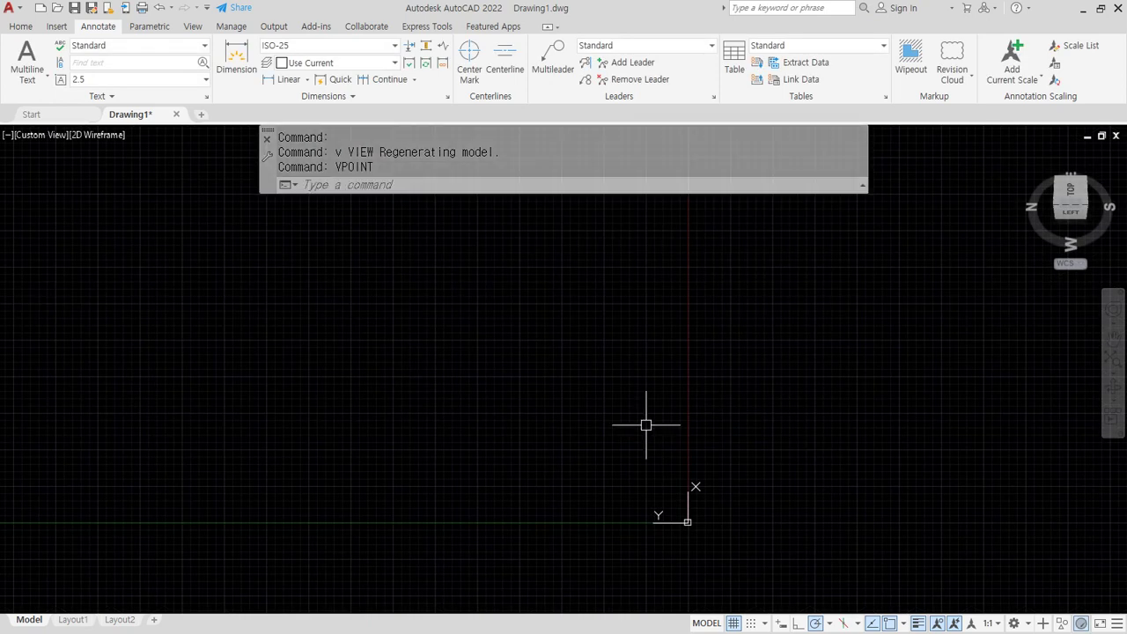
# Repeat VPOINT and set the viewing angle to 225° from the X axis.
pyautogui.press('Return')
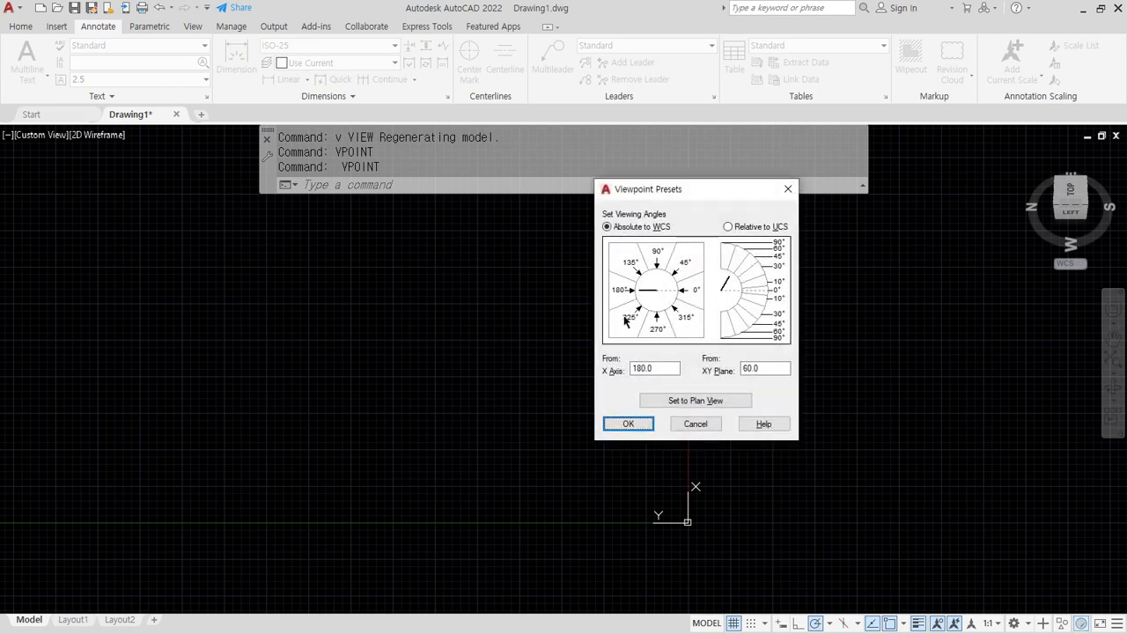
pyautogui.click(626, 319)
pyautogui.click(628, 423)
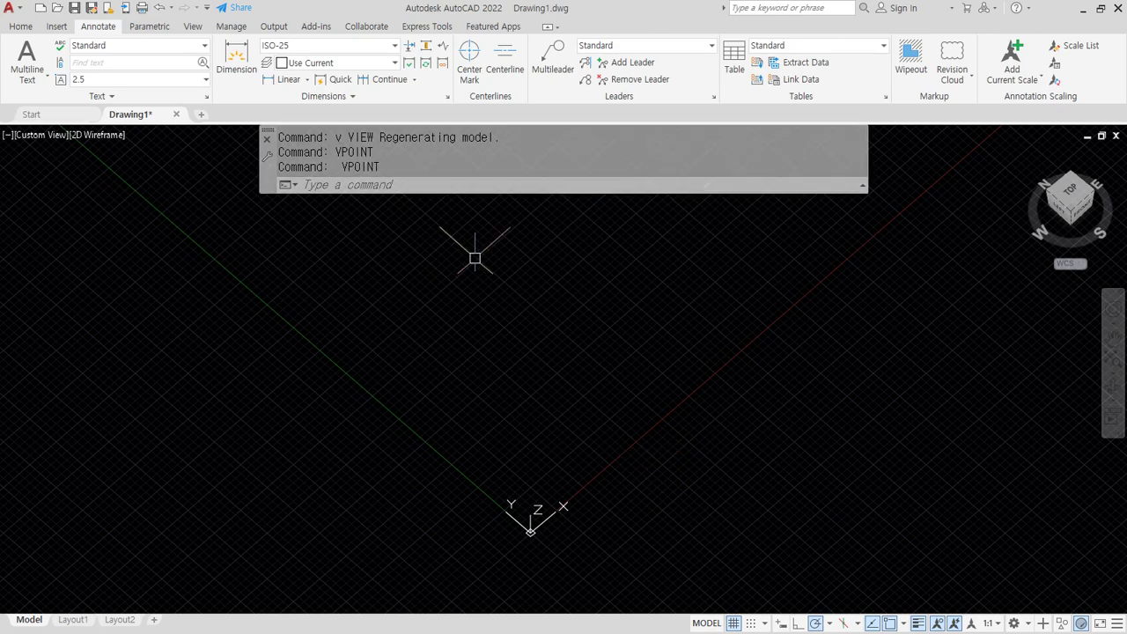
# Switch to the Notepad notes and add "(평면)" directly after the word plan.
pyautogui.hotkey('alt', 'Tab')
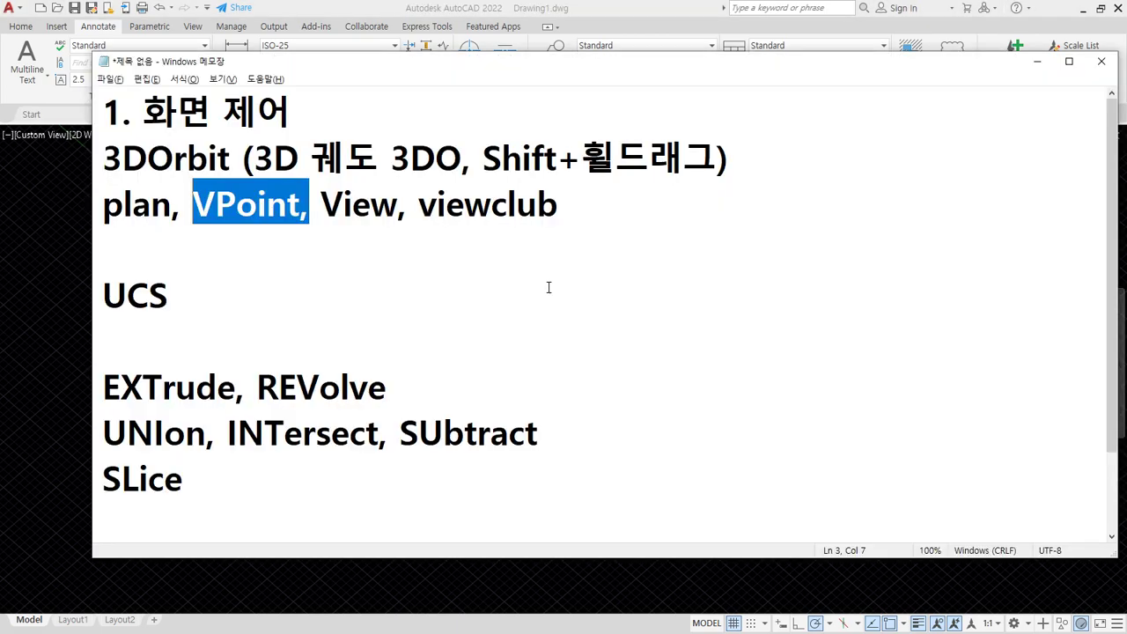
pyautogui.click(172, 220)
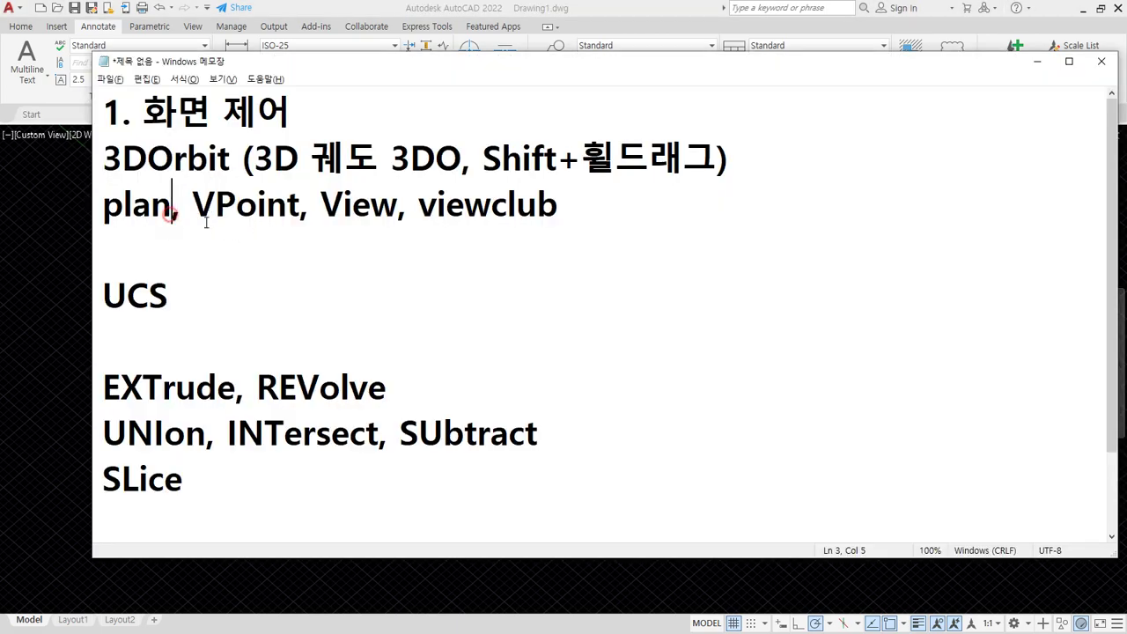
pyautogui.write('(평면')
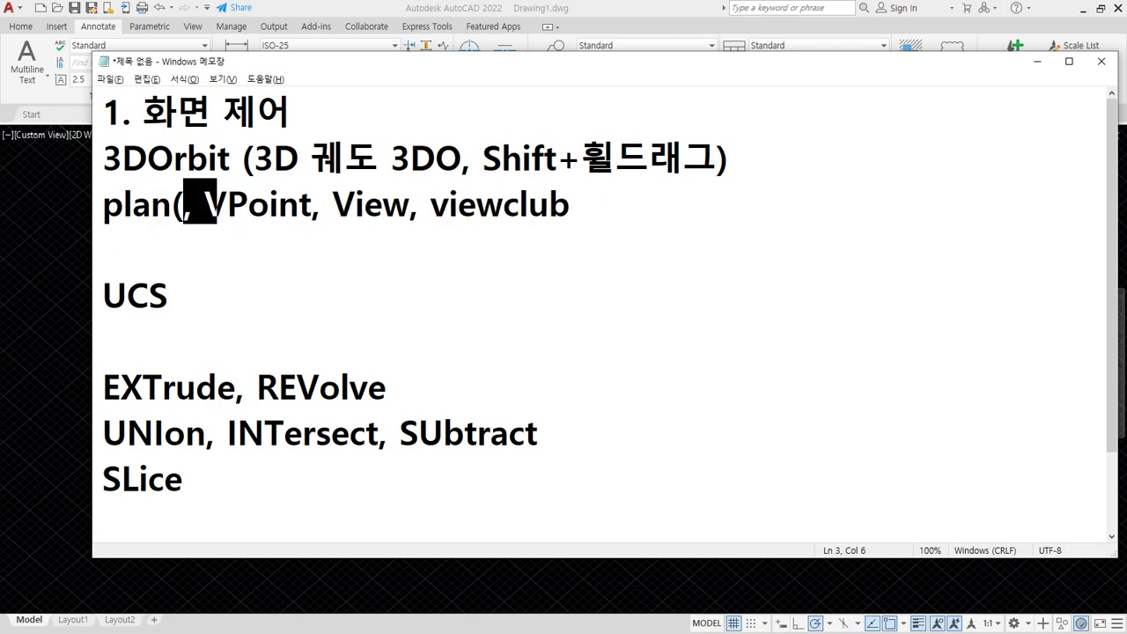
pyautogui.write(')')
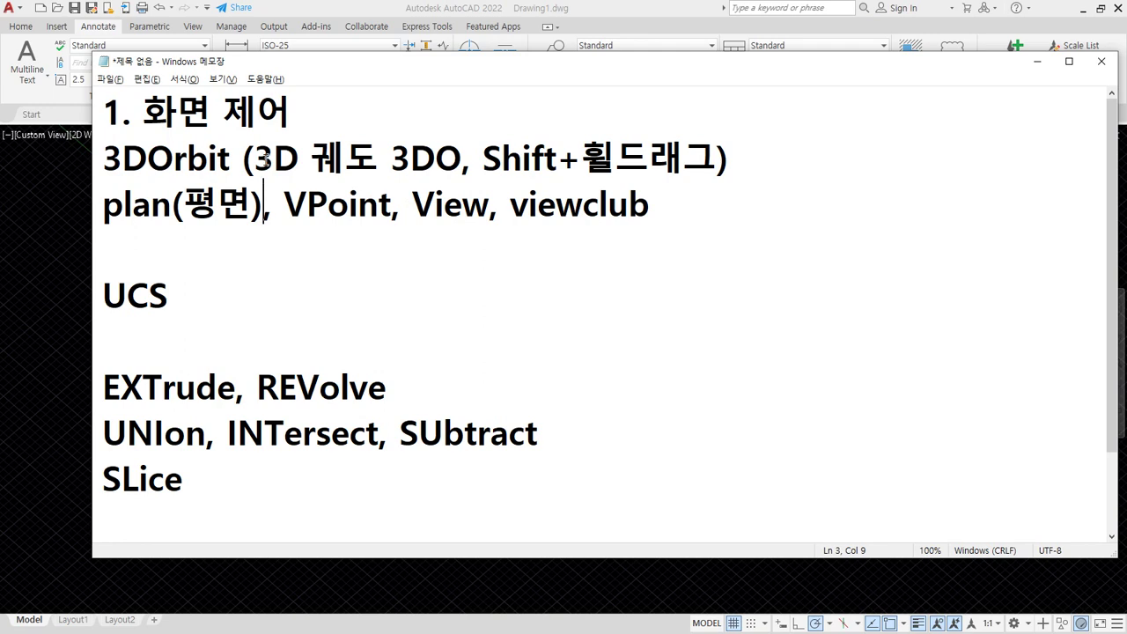
# Return to AutoCAD and show the plan view of the current UCS with the PLAN command.
pyautogui.click(67, 241)
pyautogui.write('plan')
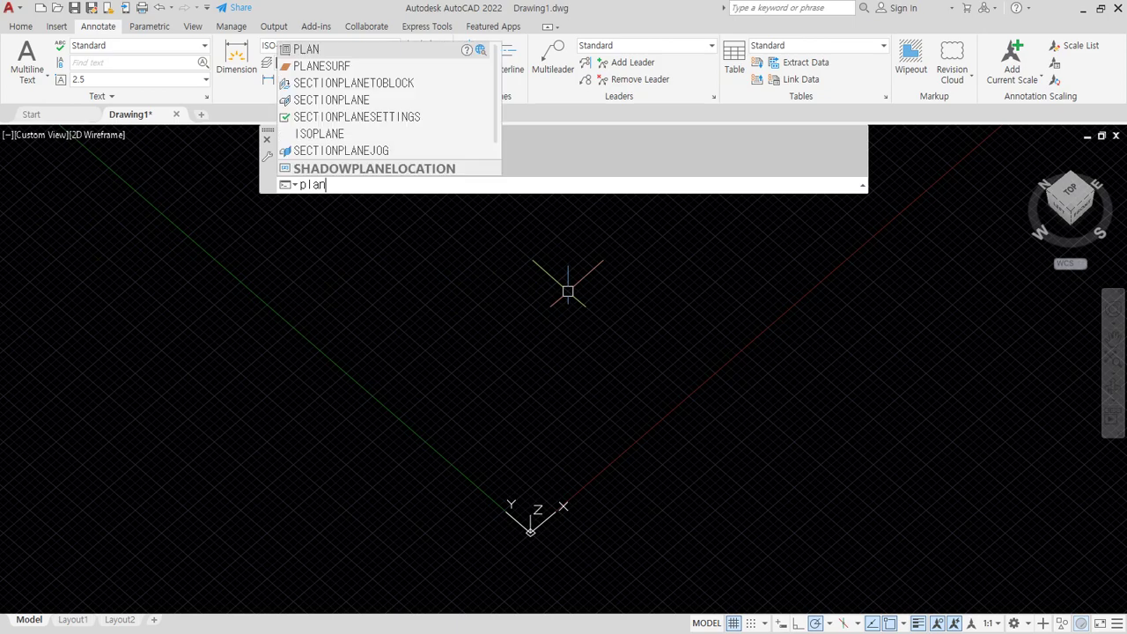
pyautogui.press('Return')
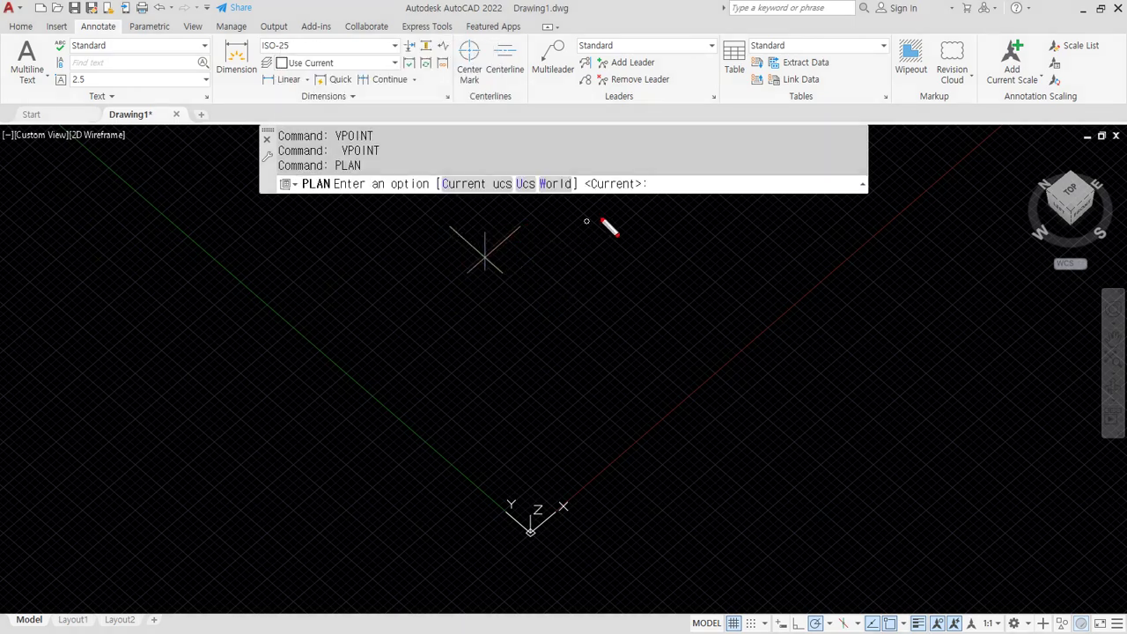
pyautogui.moveTo(596, 201); pyautogui.dragTo(418, 203)
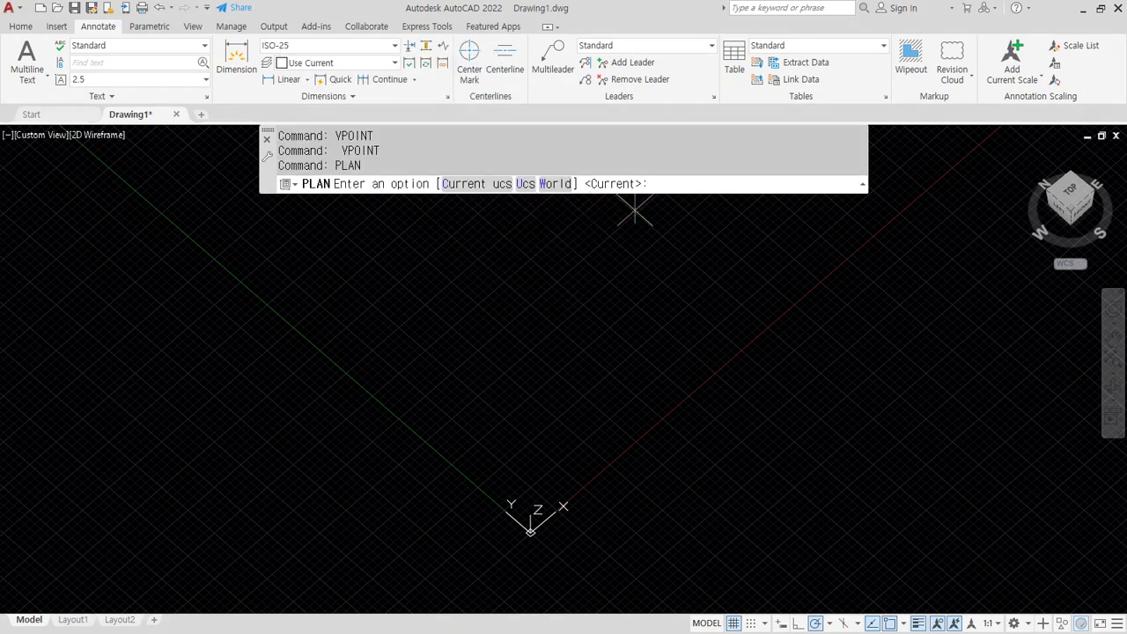
pyautogui.press('Return')
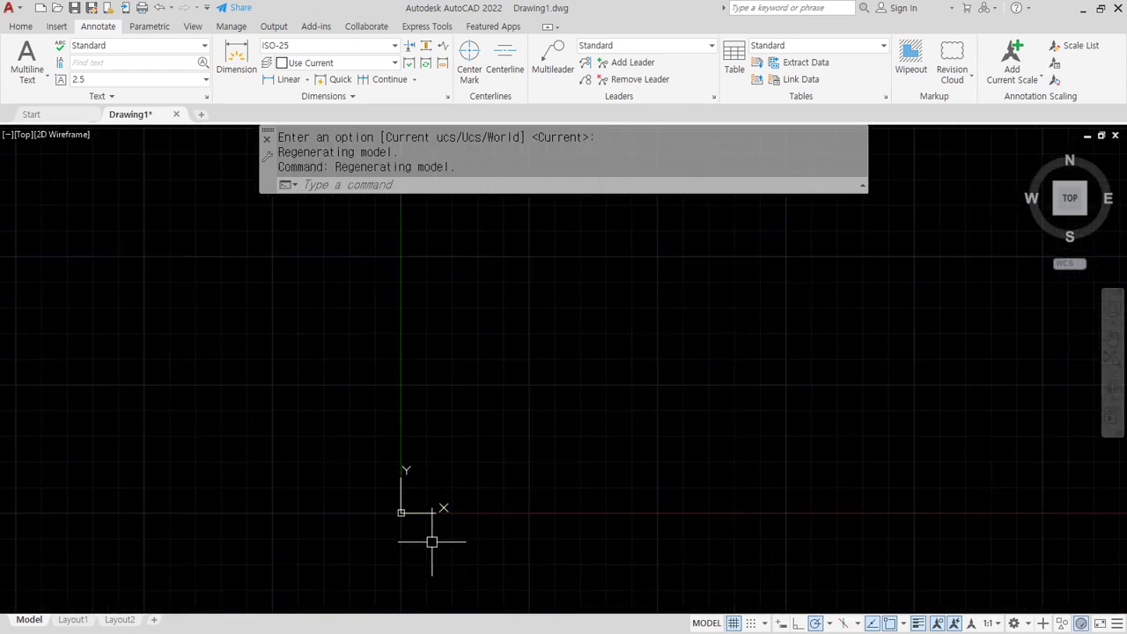
pyautogui.moveTo(430, 539)
pyautogui.mouseDown()
pyautogui.moveTo(435, 466)
pyautogui.moveTo(432, 539)
pyautogui.mouseUp()
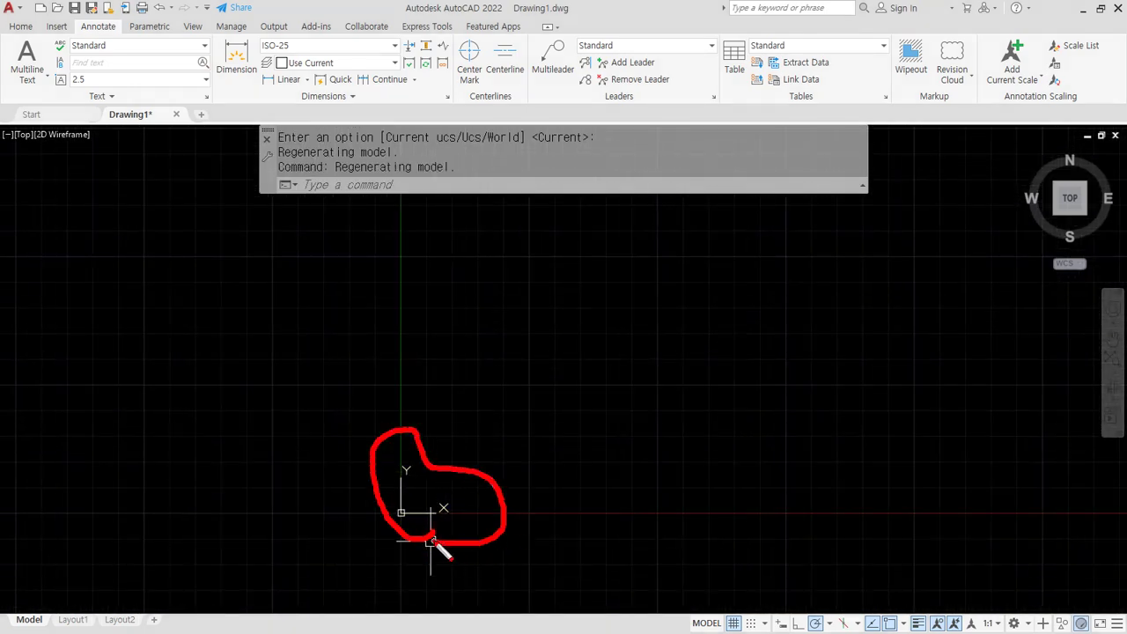
pyautogui.press('Escape')
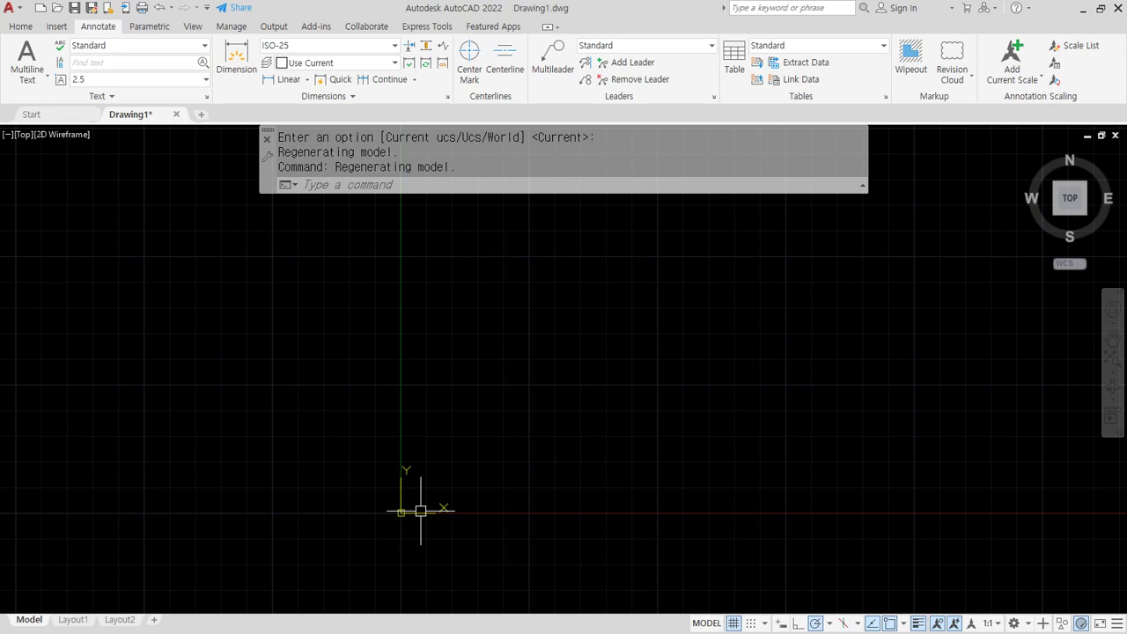
# Switch to the Notepad notes and review the 3DOrbit, plan, viewclub, View and VPoint entries.
pyautogui.hotkey('alt', 'Tab')
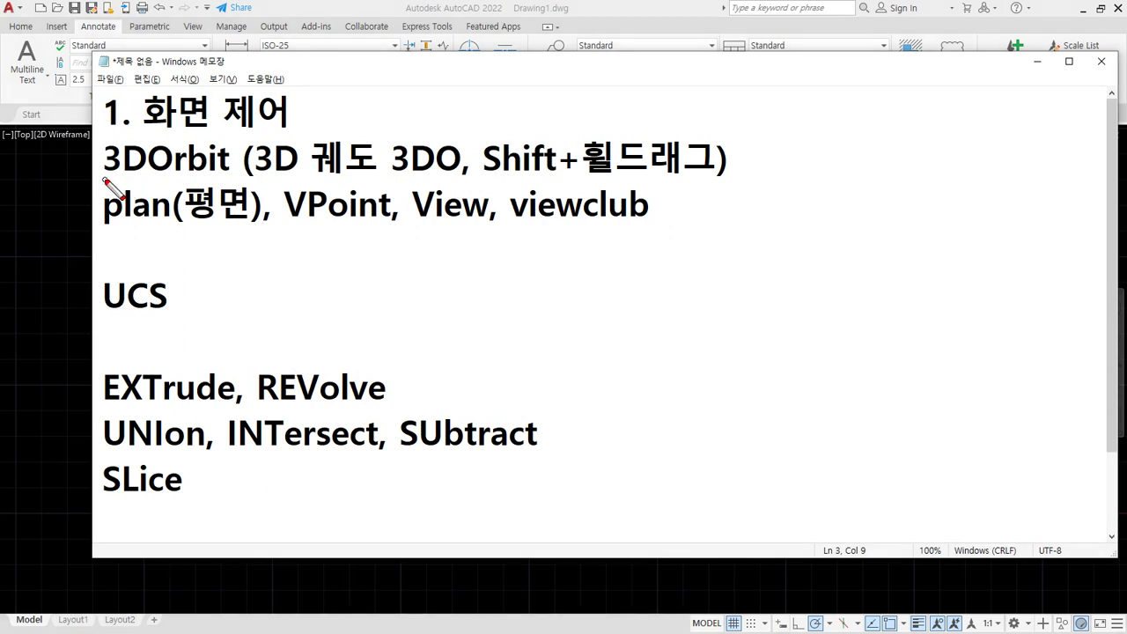
pyautogui.moveTo(103, 173); pyautogui.dragTo(720, 176)
pyautogui.moveTo(237, 227); pyautogui.dragTo(93, 231)
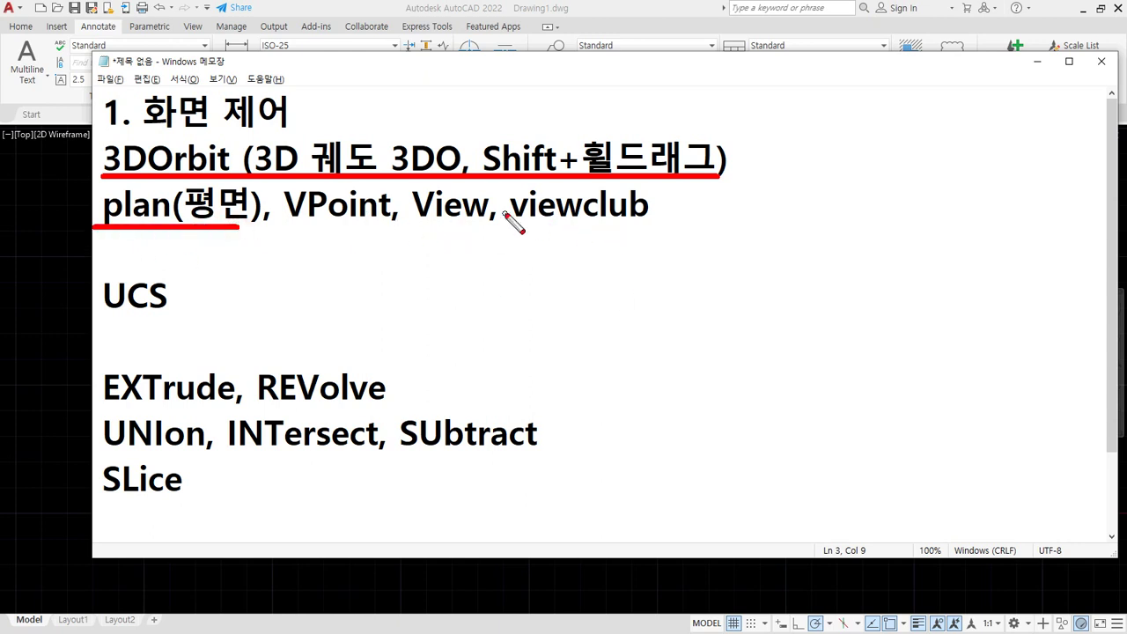
pyautogui.moveTo(581, 229)
pyautogui.mouseDown()
pyautogui.moveTo(518, 198)
pyautogui.moveTo(660, 214)
pyautogui.moveTo(581, 232)
pyautogui.mouseUp()
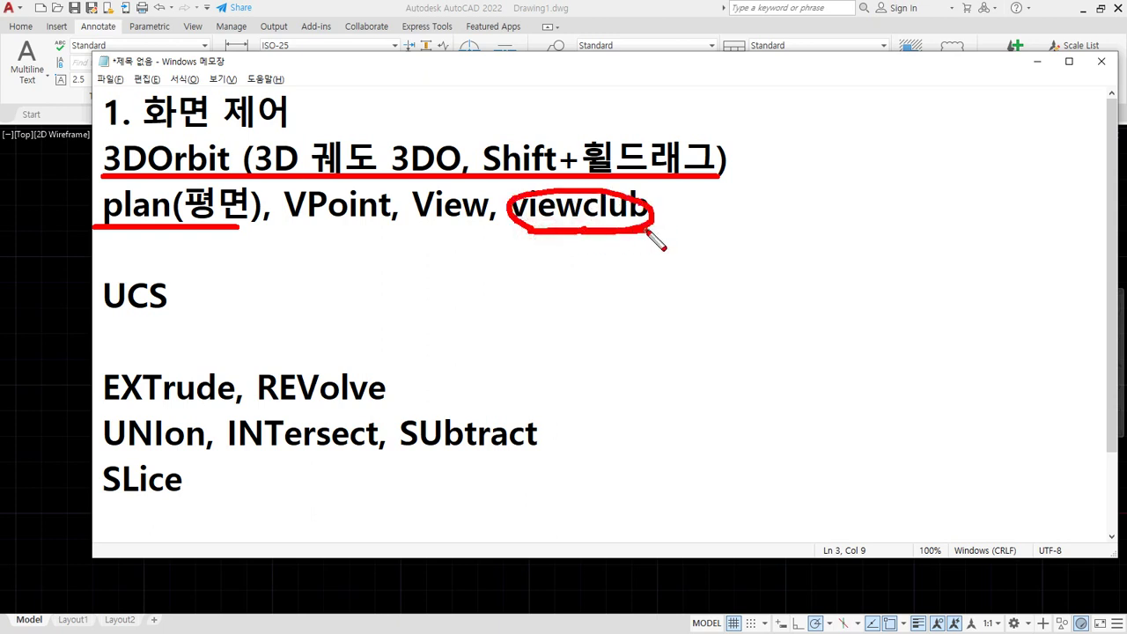
pyautogui.moveTo(474, 236); pyautogui.dragTo(412, 237)
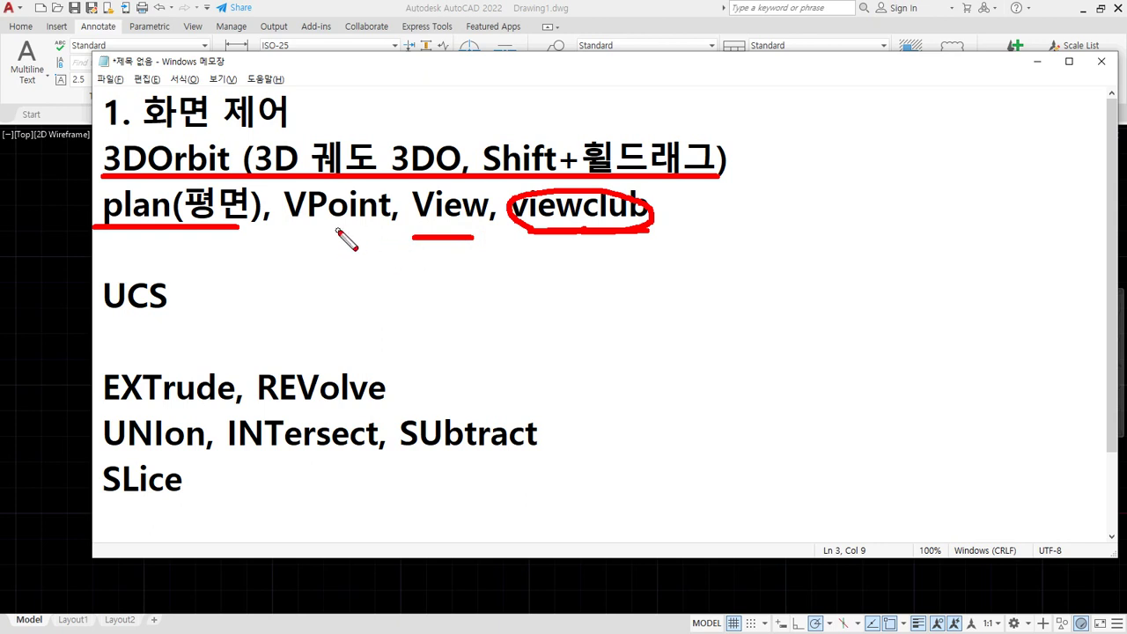
pyautogui.moveTo(350, 204)
pyautogui.mouseDown()
pyautogui.moveTo(310, 225)
pyautogui.moveTo(353, 225)
pyautogui.mouseUp()
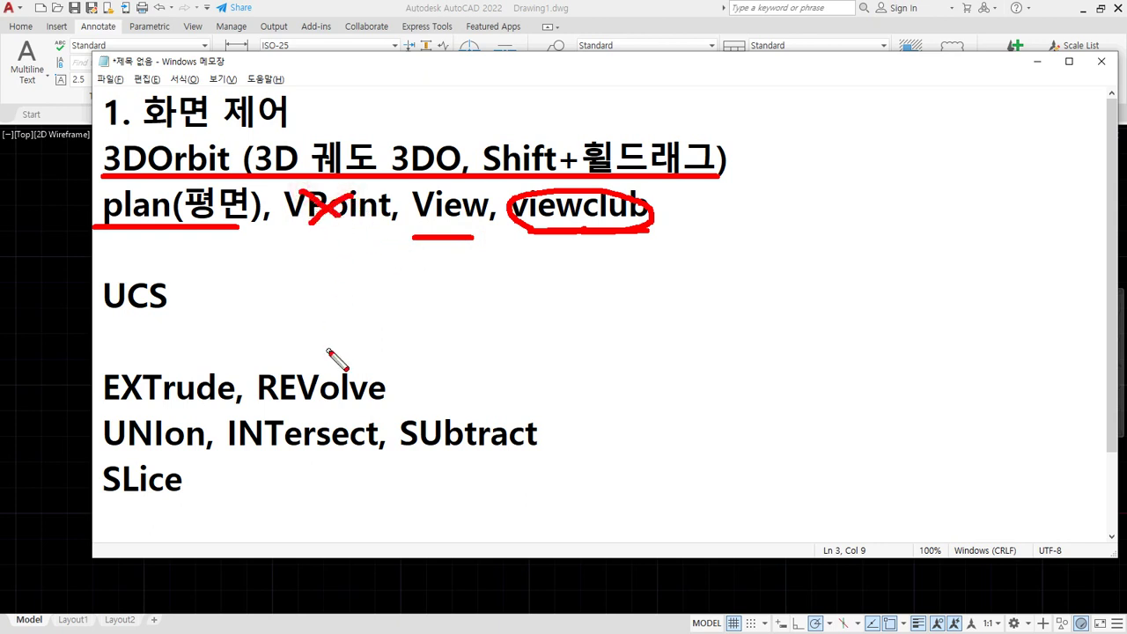
pyautogui.moveTo(204, 99)
pyautogui.mouseDown()
pyautogui.moveTo(176, 130)
pyautogui.moveTo(209, 142)
pyautogui.moveTo(220, 111)
pyautogui.mouseUp()
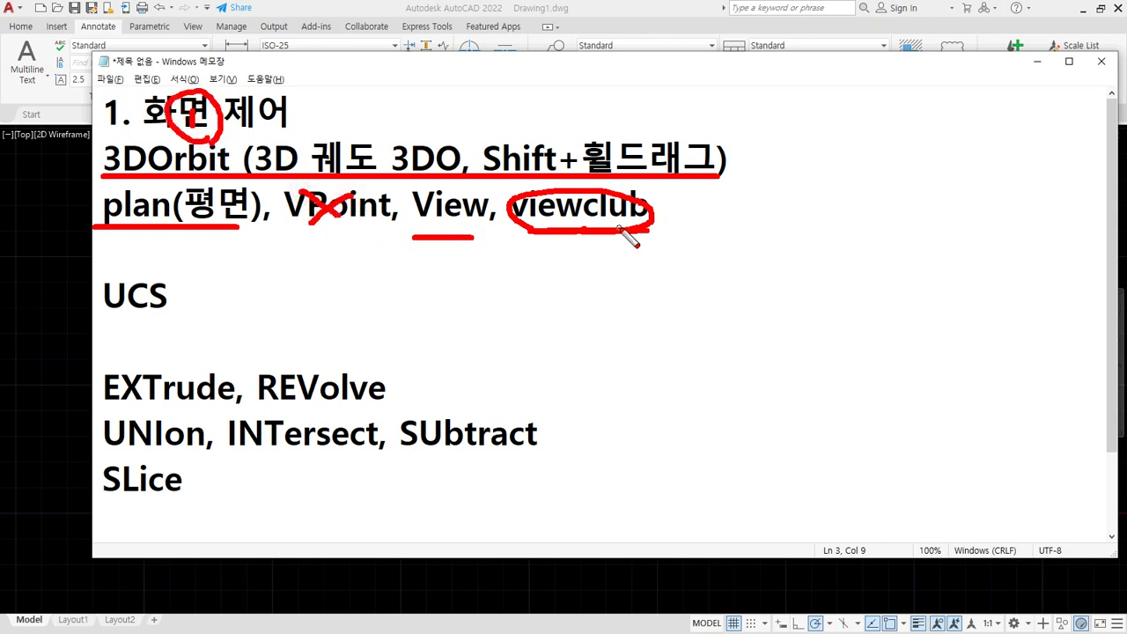
pyautogui.moveTo(647, 248); pyautogui.dragTo(707, 246)
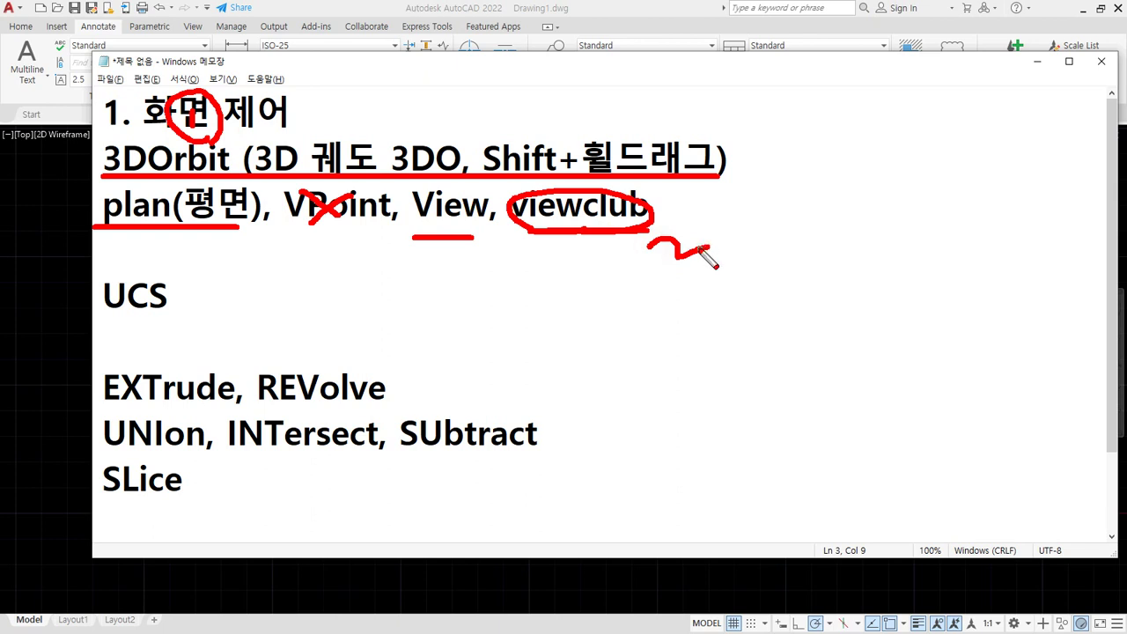
pyautogui.moveTo(178, 235); pyautogui.dragTo(193, 295)
pyautogui.moveTo(162, 251); pyautogui.dragTo(209, 248)
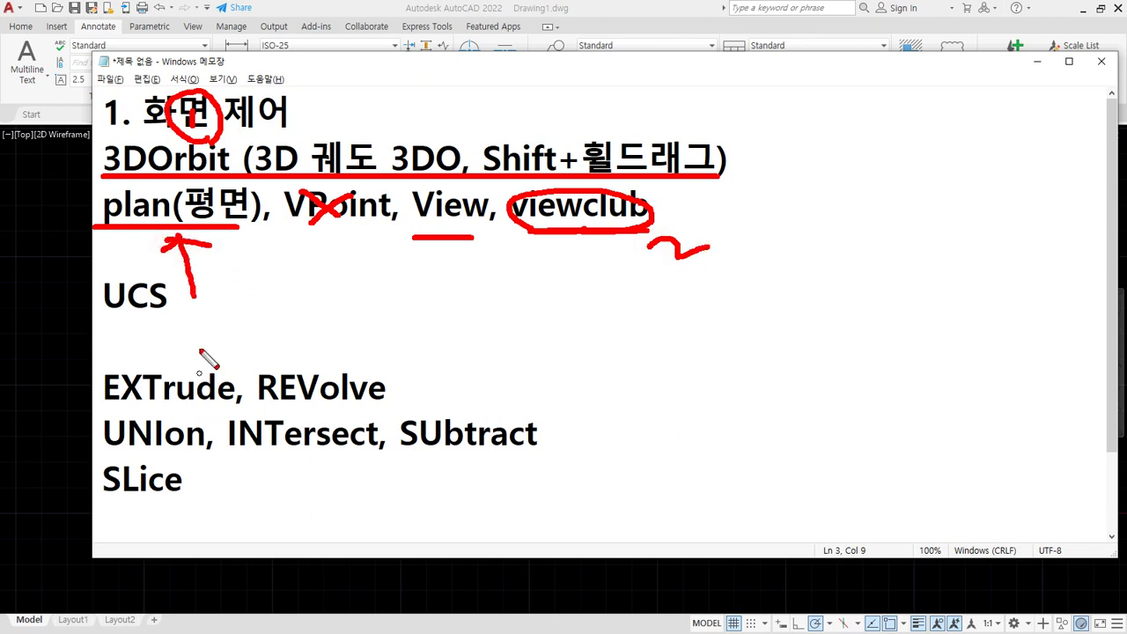
pyautogui.moveTo(98, 148)
pyautogui.mouseDown()
pyautogui.moveTo(78, 176)
pyautogui.moveTo(114, 231)
pyautogui.mouseUp()
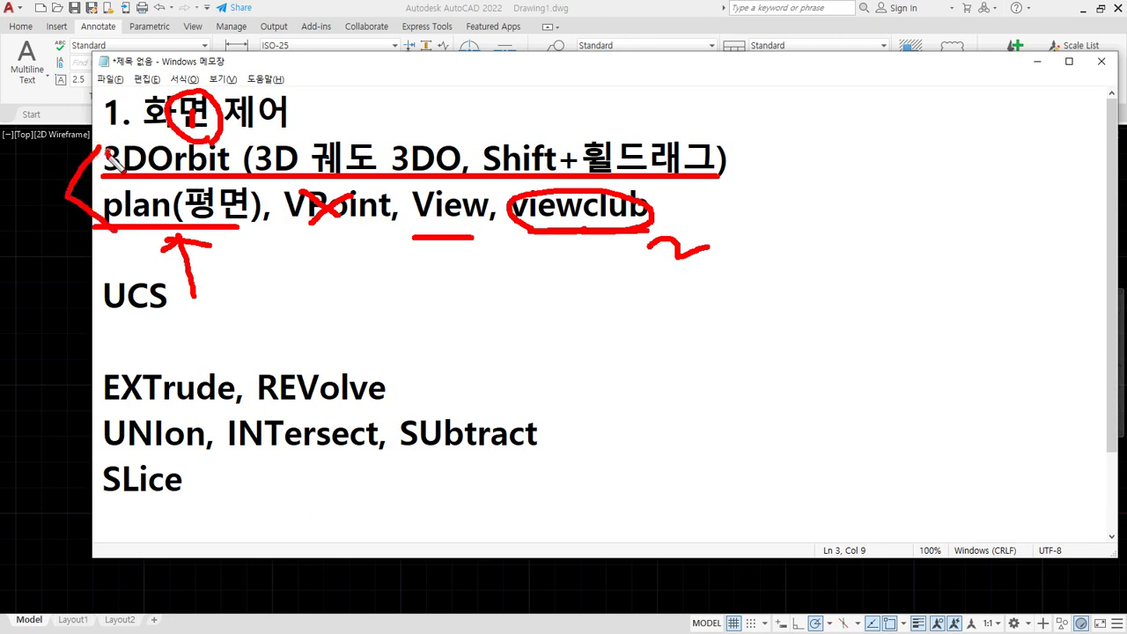
pyautogui.press('Escape')
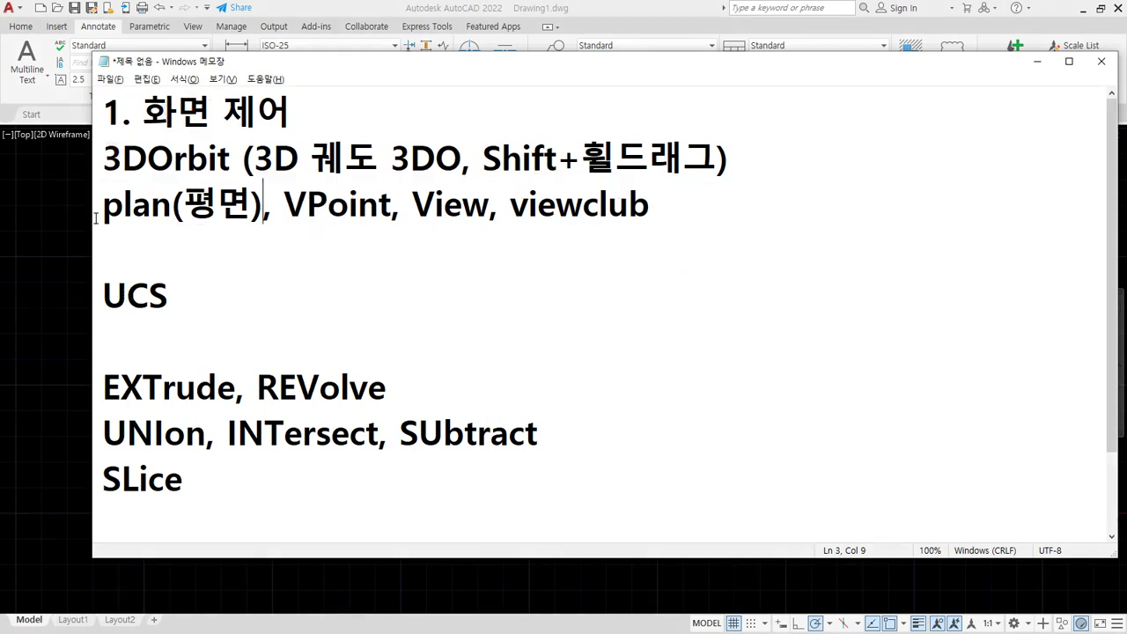
# Switch to the browser page of isometric exercises, examine the first rectangular block, and return to AutoCAD.
pyautogui.click(330, 10)
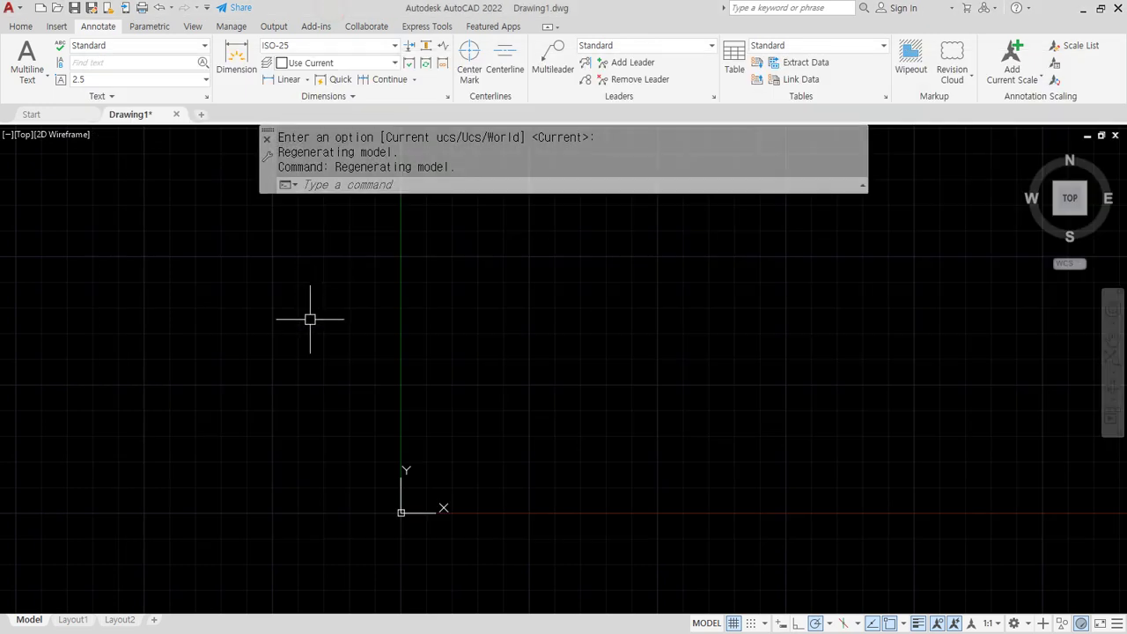
pyautogui.hotkey('alt', 'Tab')
pyautogui.moveTo(231, 412)
pyautogui.mouseDown()
pyautogui.moveTo(198, 419)
pyautogui.moveTo(269, 302)
pyautogui.moveTo(251, 435)
pyautogui.mouseUp()
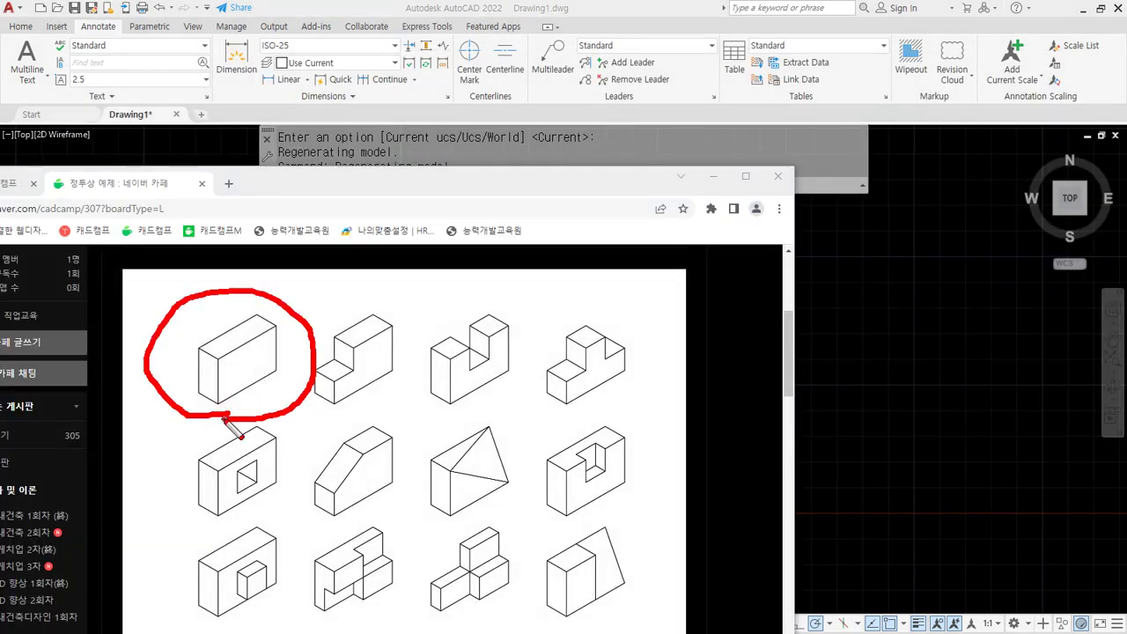
pyautogui.press('Escape')
pyautogui.moveTo(420, 179); pyautogui.dragTo(0, 219)
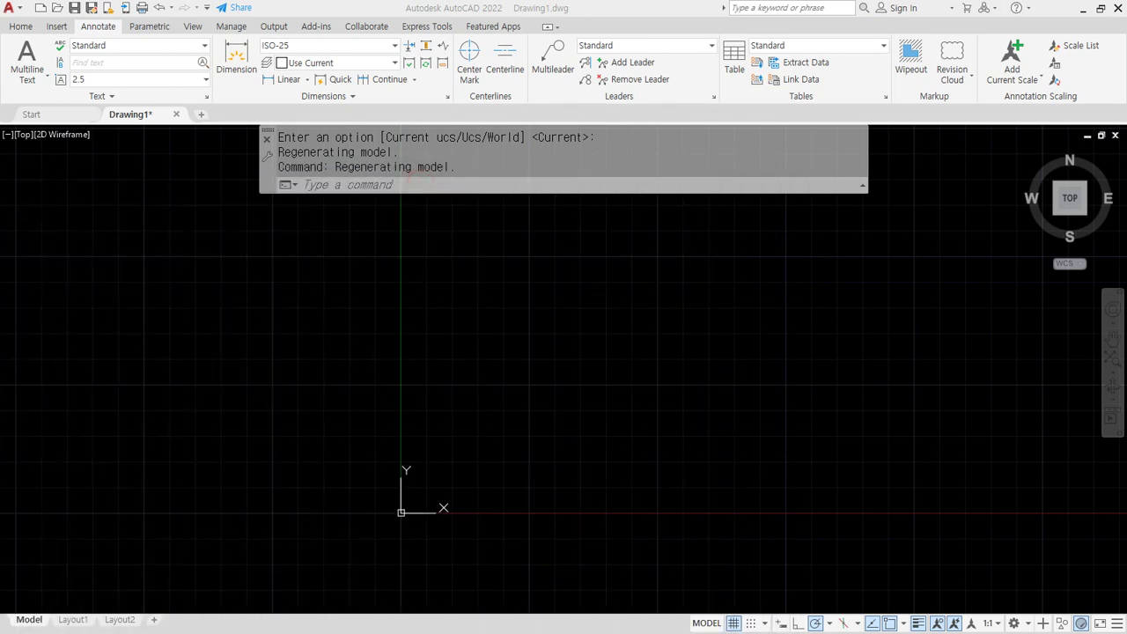
pyautogui.scroll(6, 505, 477)
pyautogui.scroll(-6, 400, 500)
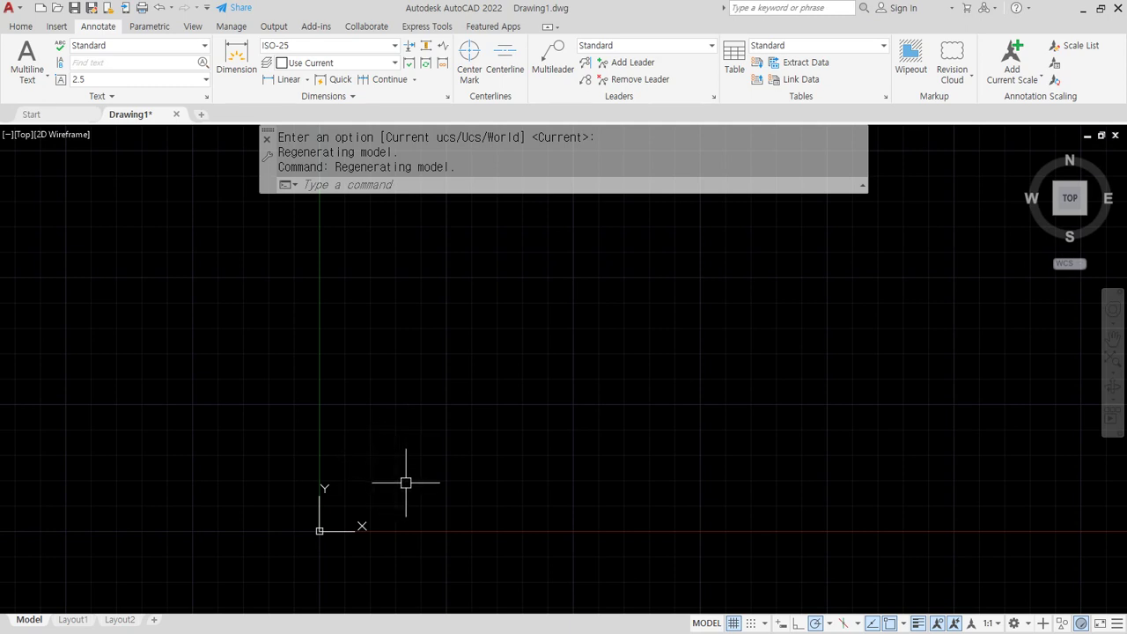
pyautogui.moveTo(413, 495)
pyautogui.mouseDown()
pyautogui.moveTo(414, 291)
pyautogui.moveTo(447, 313)
pyautogui.mouseUp()
pyautogui.moveTo(443, 270)
pyautogui.mouseDown()
pyautogui.moveTo(509, 280)
pyautogui.moveTo(483, 298)
pyautogui.mouseUp()
pyautogui.moveTo(379, 271)
pyautogui.mouseDown()
pyautogui.moveTo(319, 274)
pyautogui.moveTo(322, 285)
pyautogui.mouseUp()
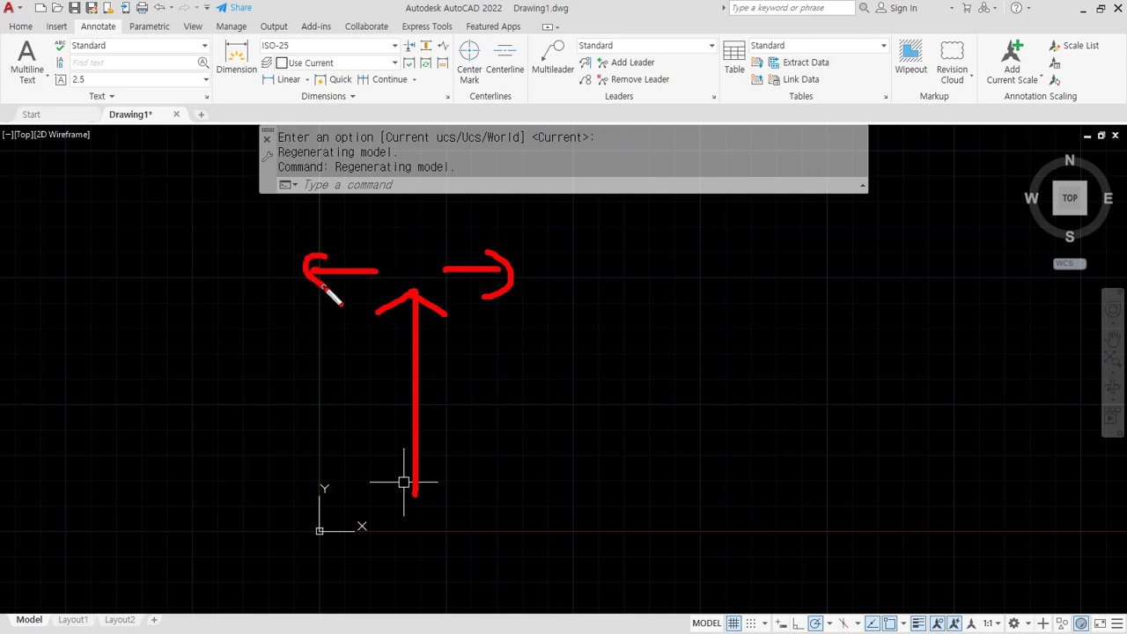
pyautogui.moveTo(765, 287)
pyautogui.mouseDown()
pyautogui.moveTo(755, 478)
pyautogui.moveTo(779, 456)
pyautogui.mouseUp()
pyautogui.moveTo(824, 478)
pyautogui.mouseDown()
pyautogui.moveTo(897, 474)
pyautogui.moveTo(859, 506)
pyautogui.mouseUp()
pyautogui.moveTo(711, 482)
pyautogui.mouseDown()
pyautogui.moveTo(643, 482)
pyautogui.moveTo(695, 525)
pyautogui.mouseUp()
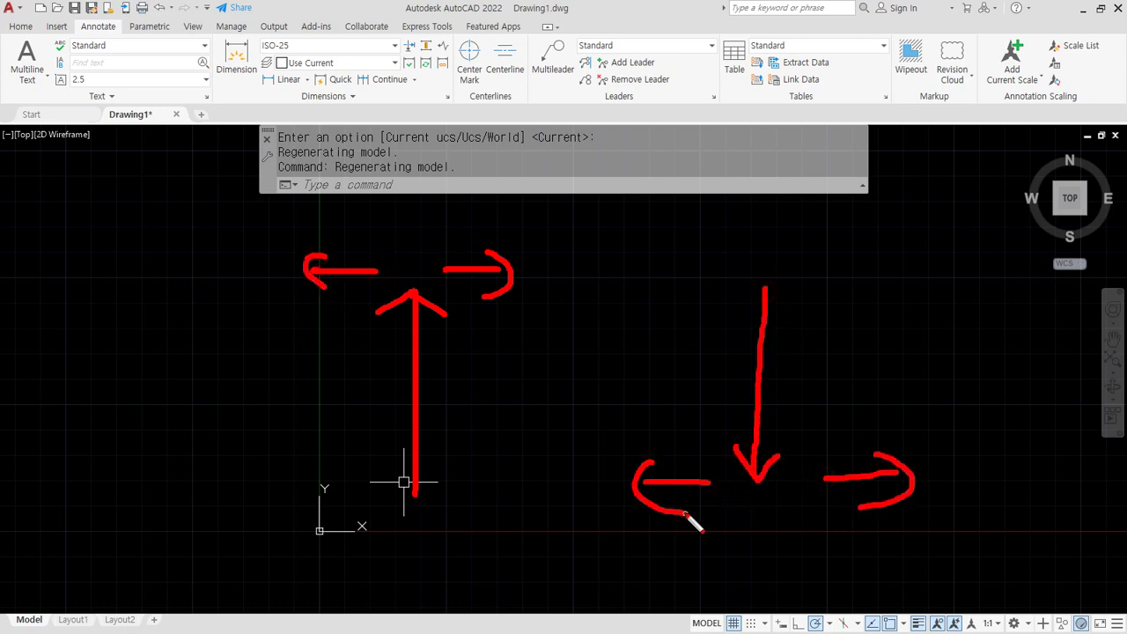
pyautogui.press('Escape')
# Orbit the empty drawing to a tilted 3D view and restore the plan view of the current UCS with PLAN.
pyautogui.moveTo(531, 492)
pyautogui.keyDown('shift'); pyautogui.mouseDown(button='middle')
pyautogui.moveTo(517, 365)
pyautogui.moveTo(737, 367)
pyautogui.moveTo(669, 383)
pyautogui.mouseUp(button='middle'); pyautogui.keyUp('shift')
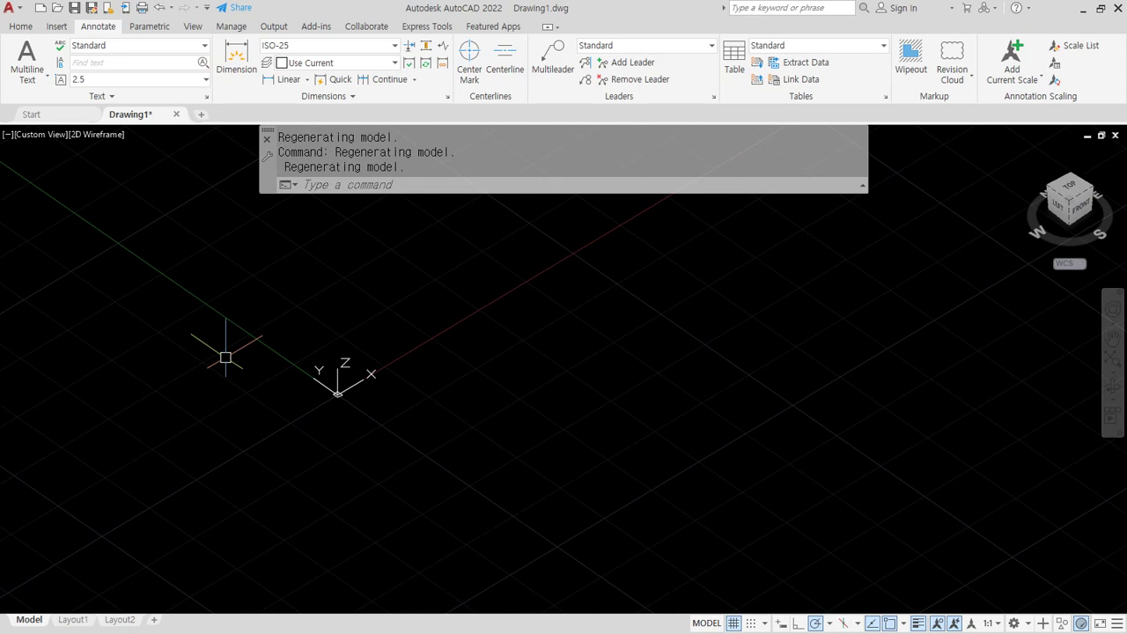
pyautogui.write('plan')
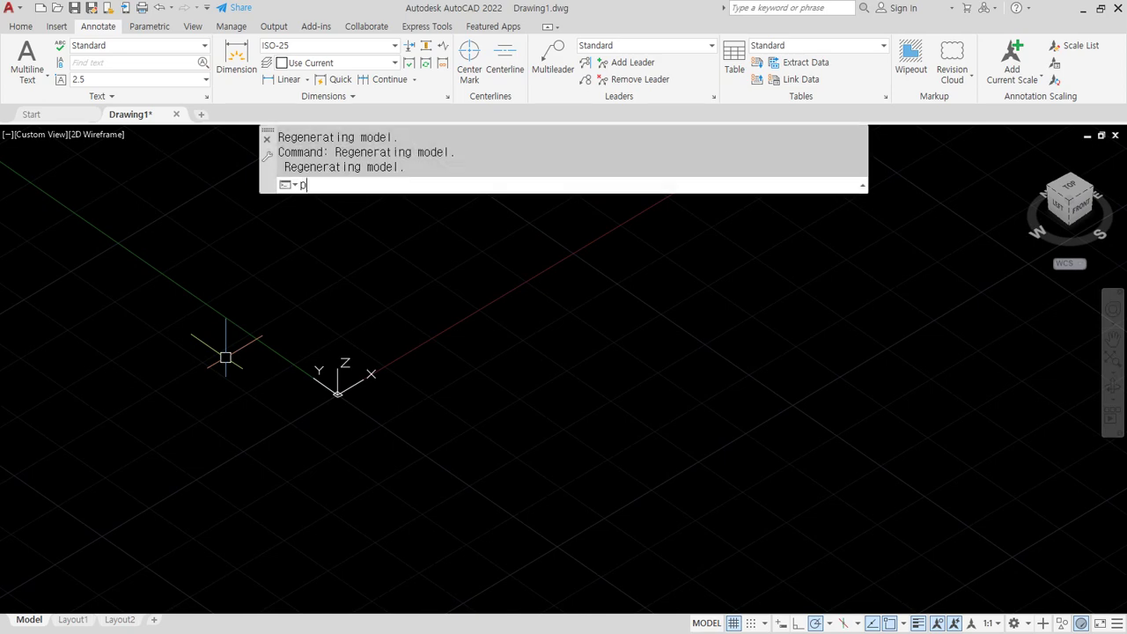
pyautogui.press('Return')
pyautogui.press('Return')
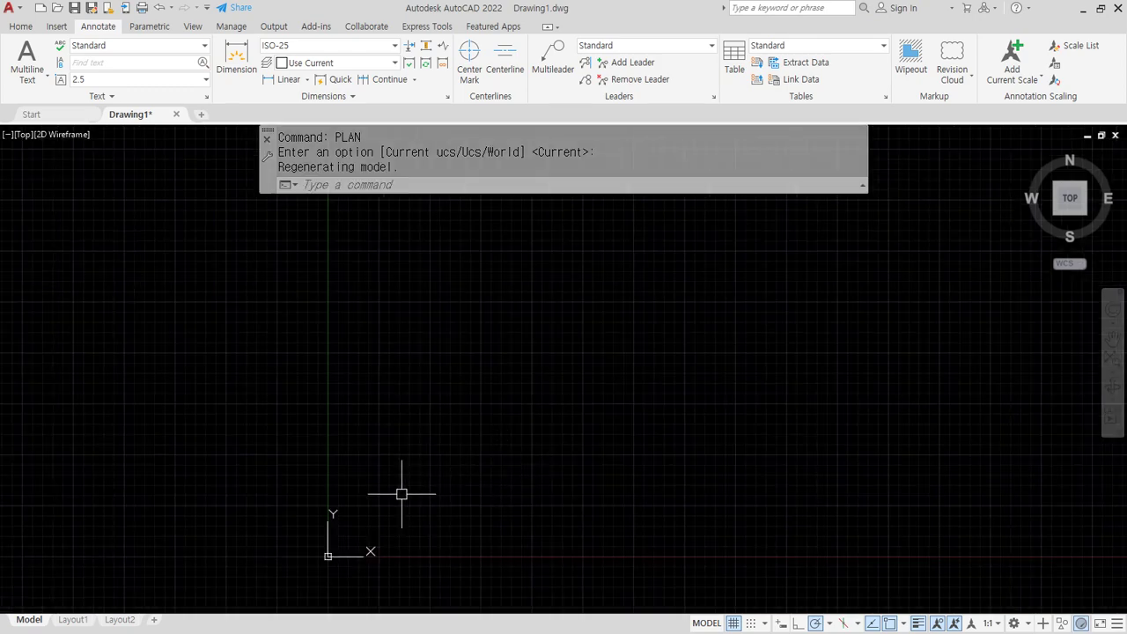
pyautogui.keyDown('shift'); pyautogui.moveTo(479, 414); pyautogui.dragTo(405, 549, button='middle'); pyautogui.keyUp('shift')
pyautogui.keyDown('shift'); pyautogui.moveTo(482, 330); pyautogui.dragTo(332, 525, button='middle'); pyautogui.keyUp('shift')
pyautogui.keyDown('shift'); pyautogui.moveTo(416, 361); pyautogui.dragTo(392, 443, button='middle'); pyautogui.keyUp('shift')
pyautogui.keyDown('shift'); pyautogui.moveTo(294, 452); pyautogui.dragTo(410, 498, button='middle'); pyautogui.keyUp('shift')
pyautogui.keyDown('shift'); pyautogui.moveTo(331, 466); pyautogui.dragTo(309, 457, button='middle'); pyautogui.keyUp('shift')
pyautogui.write('rec')
pyautogui.press('Return')
pyautogui.click(329, 458)
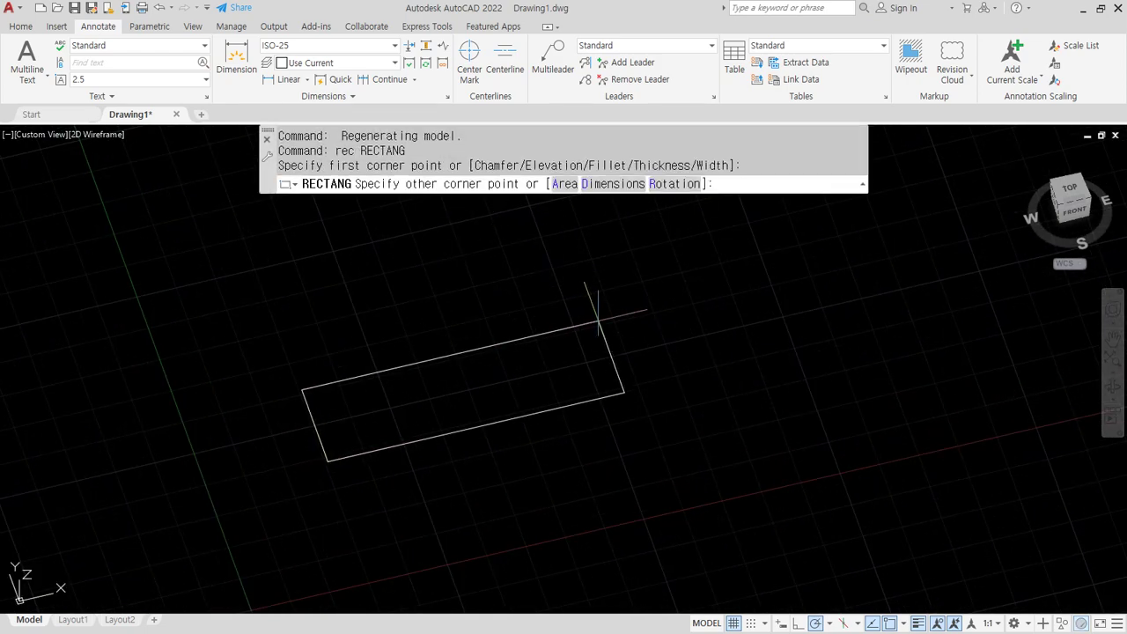
pyautogui.moveTo(346, 467)
pyautogui.mouseDown()
pyautogui.moveTo(568, 468)
pyautogui.moveTo(632, 418)
pyautogui.mouseUp()
pyautogui.moveTo(479, 506)
pyautogui.mouseDown()
pyautogui.moveTo(497, 511)
pyautogui.moveTo(517, 541)
pyautogui.moveTo(544, 522)
pyautogui.mouseUp()
pyautogui.moveTo(615, 334)
pyautogui.mouseDown()
pyautogui.moveTo(625, 356)
pyautogui.moveTo(652, 325)
pyautogui.mouseUp()
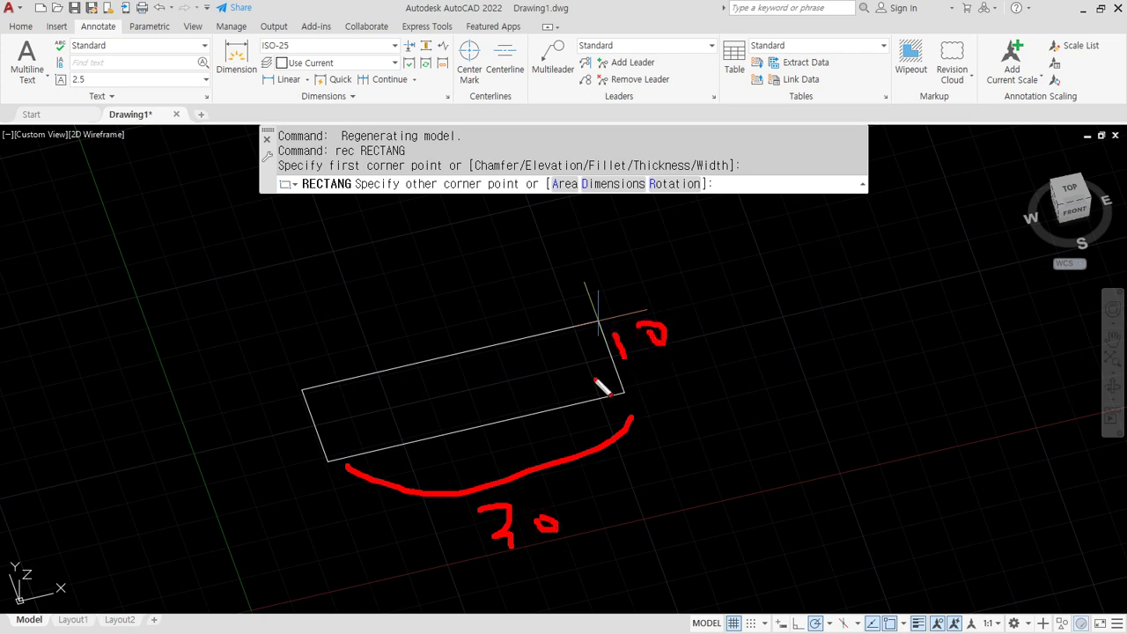
pyautogui.press('Escape')
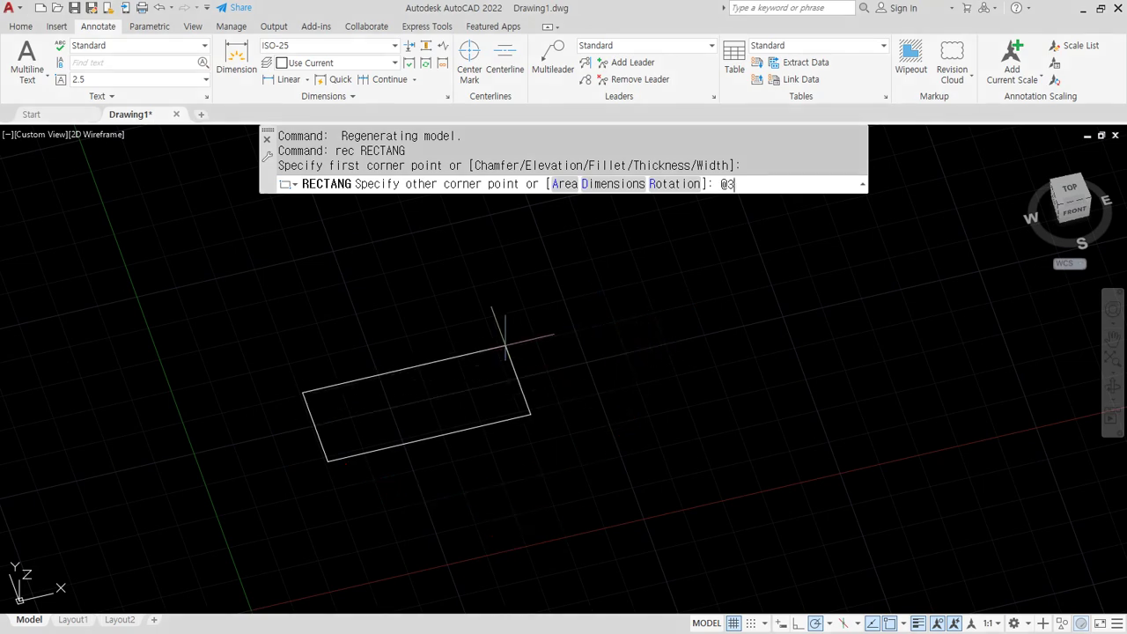
pyautogui.write('@30,10')
pyautogui.press('Return')
# Draw a vertical line from the rectangle's nearest corner to @0,0,20, so it rises 20 units along Z.
pyautogui.scroll(5, 342, 458)
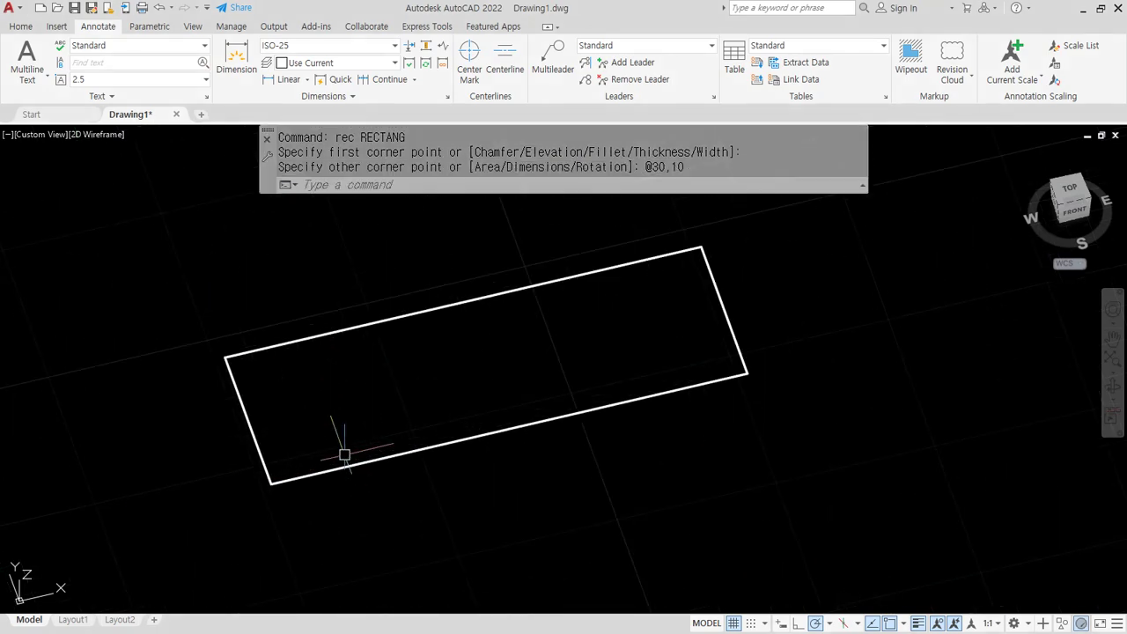
pyautogui.moveTo(342, 463)
pyautogui.keyDown('shift'); pyautogui.mouseDown(button='middle')
pyautogui.moveTo(319, 496)
pyautogui.moveTo(347, 458)
pyautogui.mouseUp(button='middle'); pyautogui.keyUp('shift')
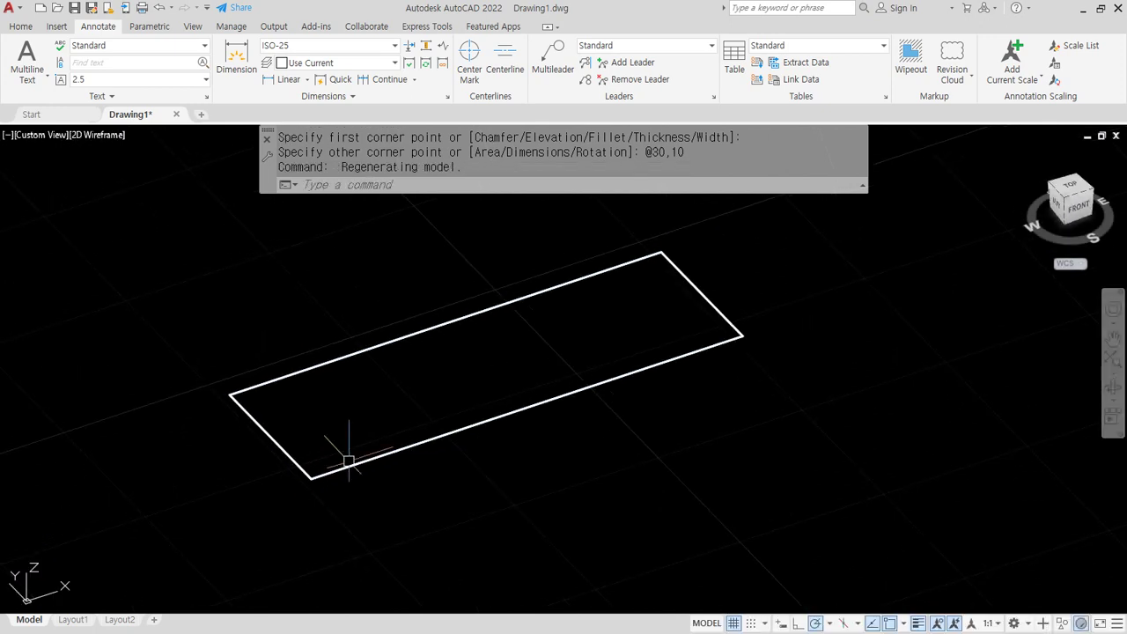
pyautogui.scroll(-2, 346, 461)
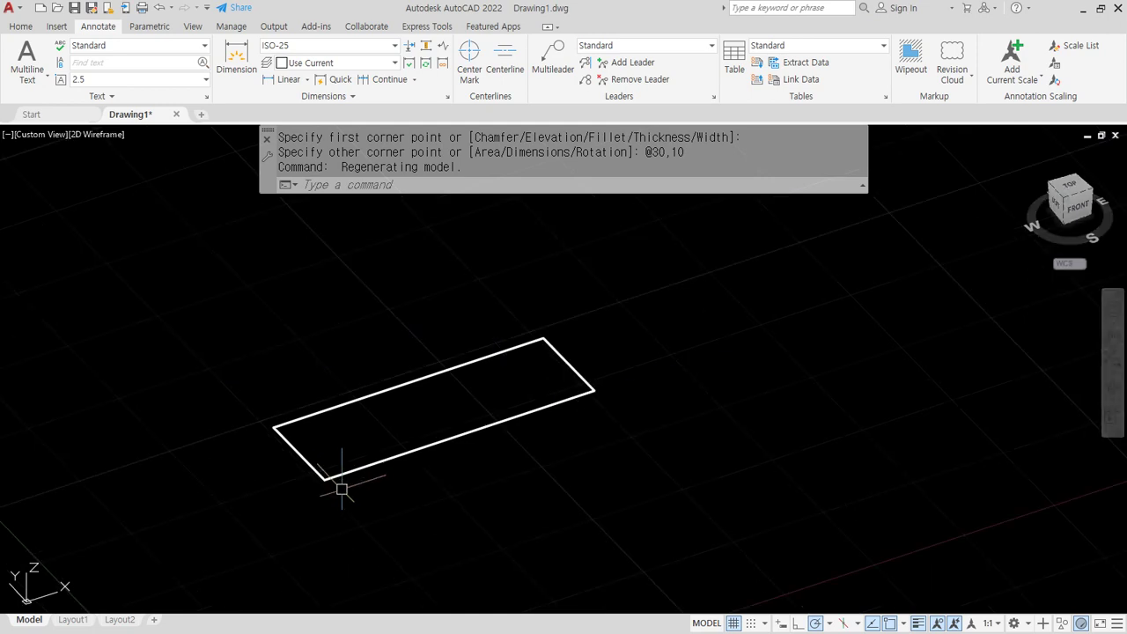
pyautogui.moveTo(326, 481)
pyautogui.mouseDown()
pyautogui.moveTo(327, 226)
pyautogui.moveTo(304, 238)
pyautogui.moveTo(350, 243)
pyautogui.mouseUp()
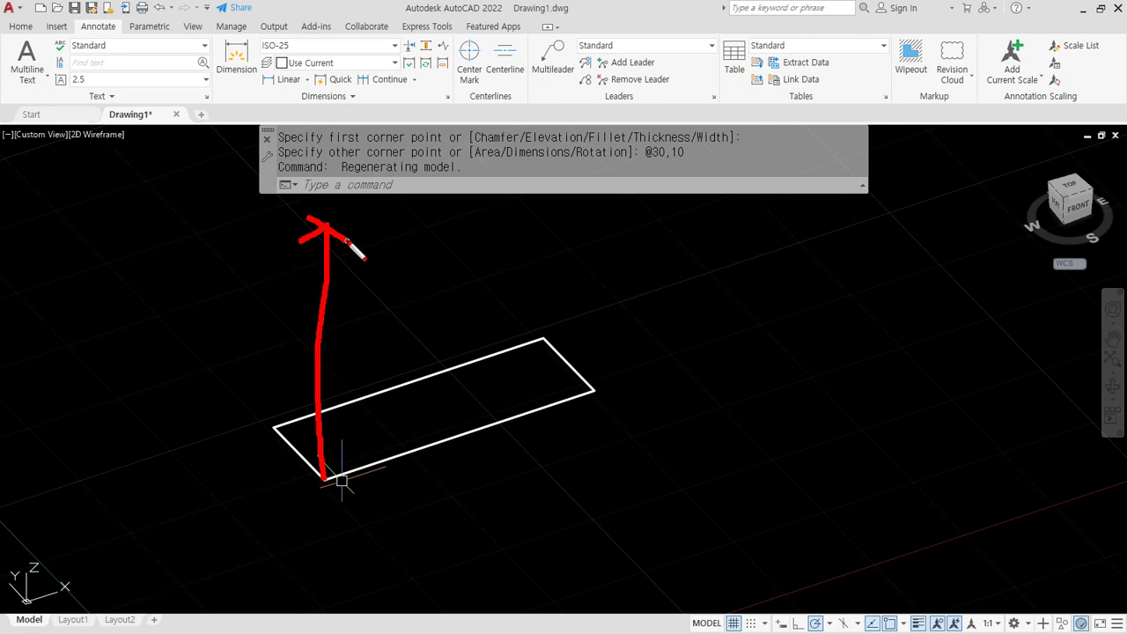
pyautogui.press('Escape')
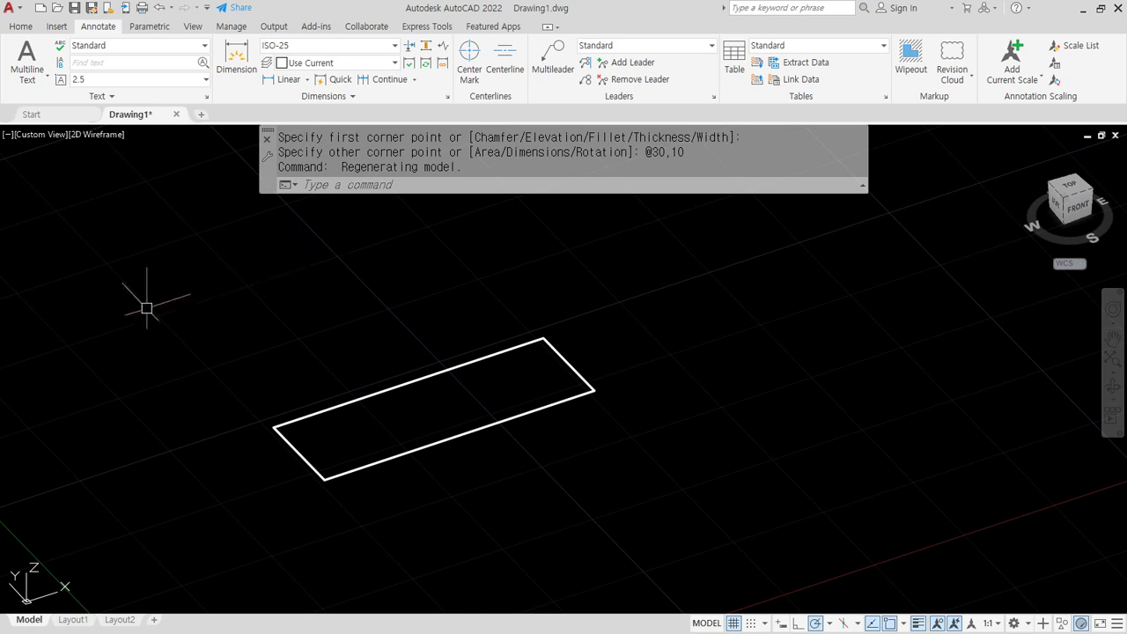
pyautogui.write('l')
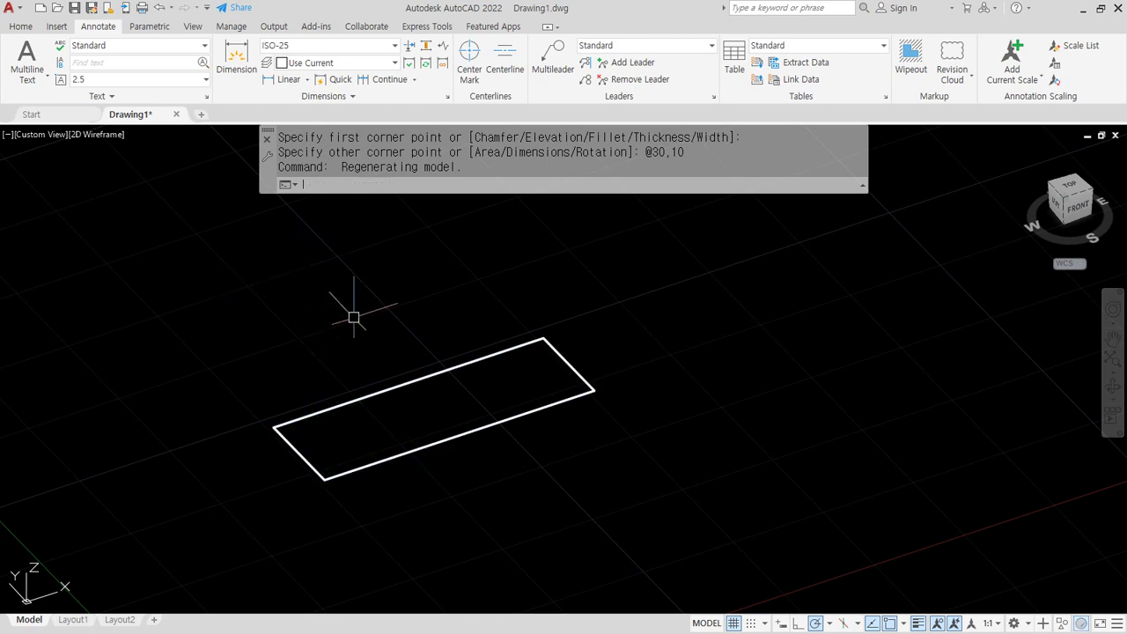
pyautogui.press('Return')
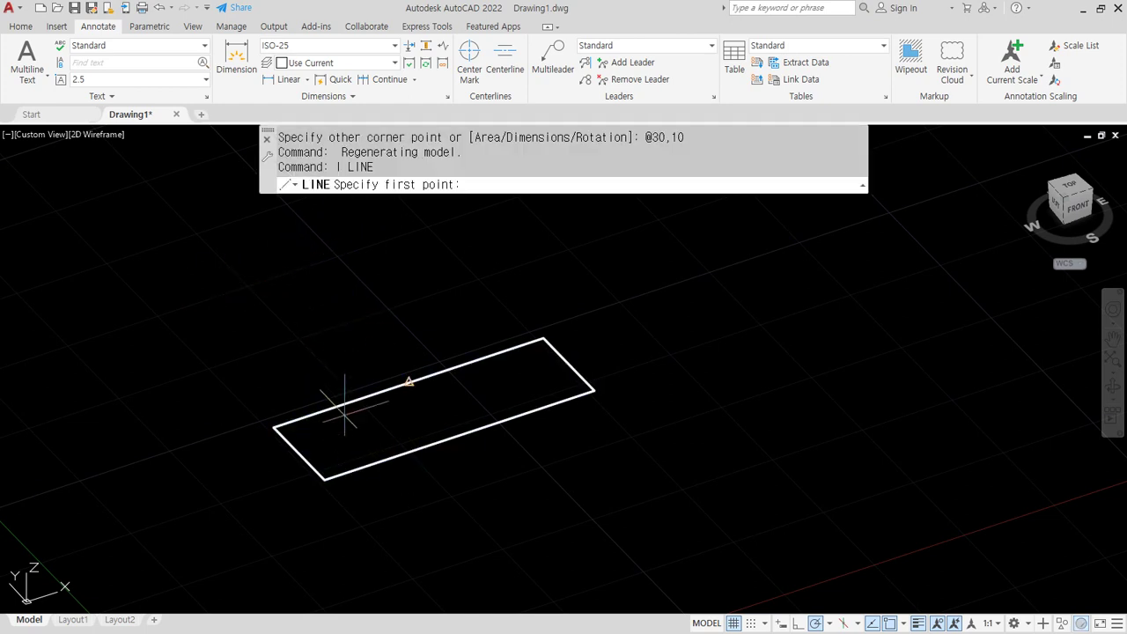
pyautogui.click(325, 479)
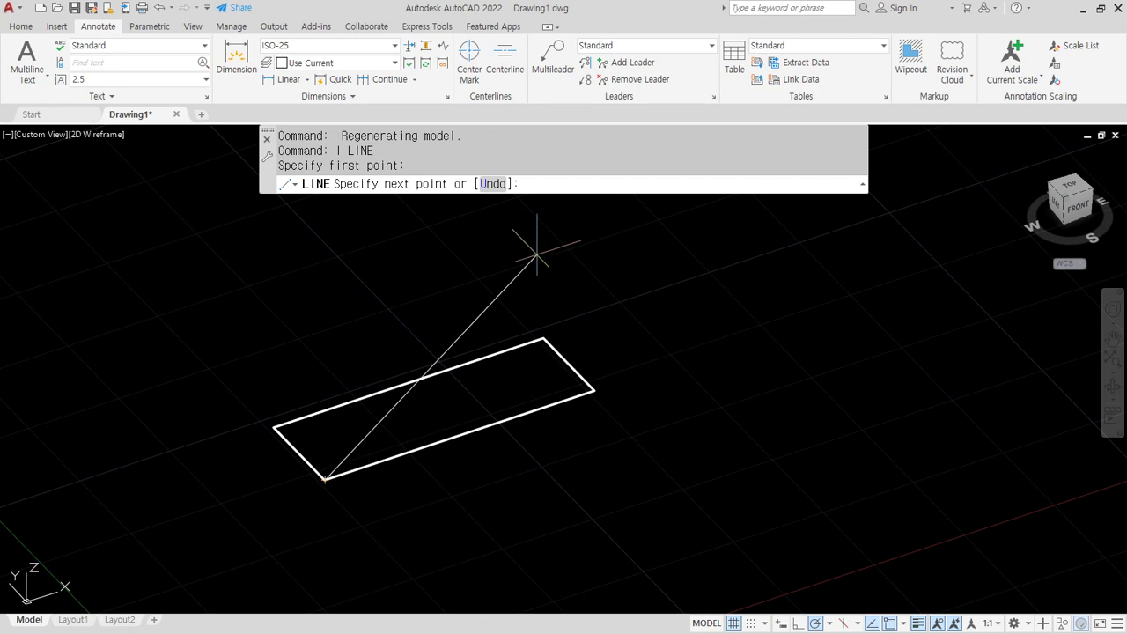
pyautogui.moveTo(576, 195)
pyautogui.mouseDown()
pyautogui.moveTo(539, 214)
pyautogui.moveTo(539, 157)
pyautogui.moveTo(590, 185)
pyautogui.moveTo(581, 208)
pyautogui.mouseUp()
pyautogui.press('Escape')
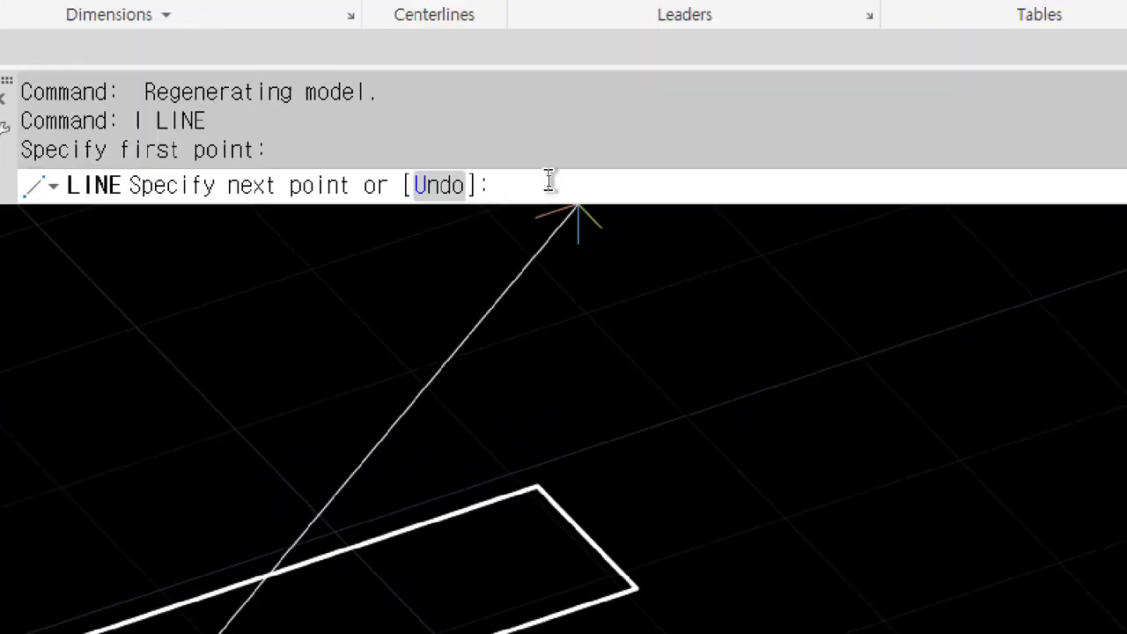
pyautogui.write('@')
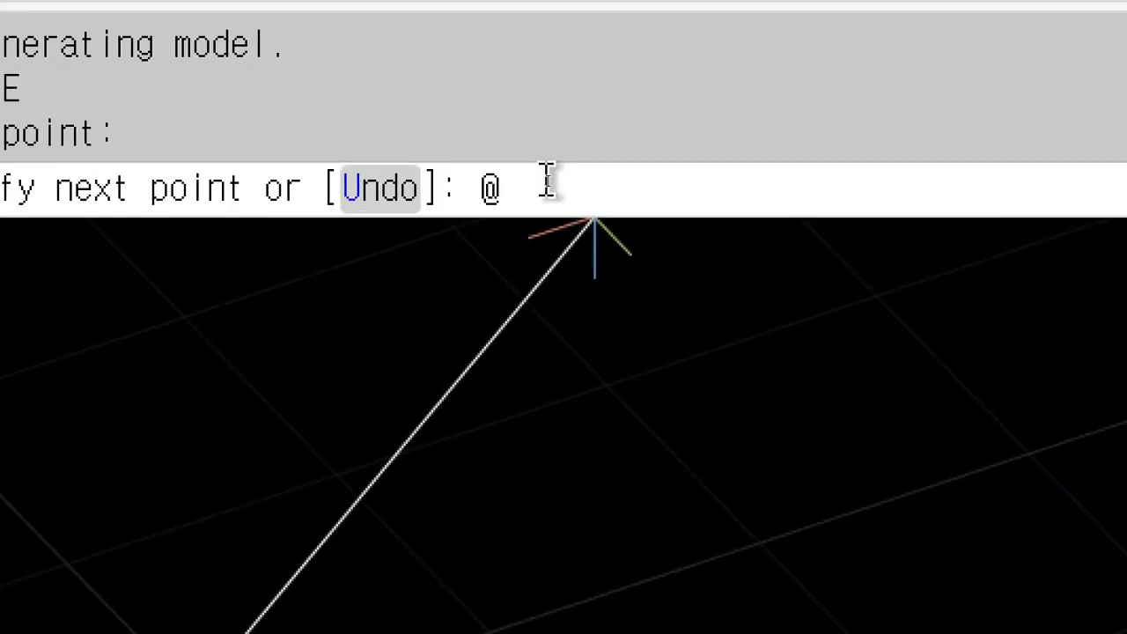
pyautogui.write('0,0,')
pyautogui.write('20')
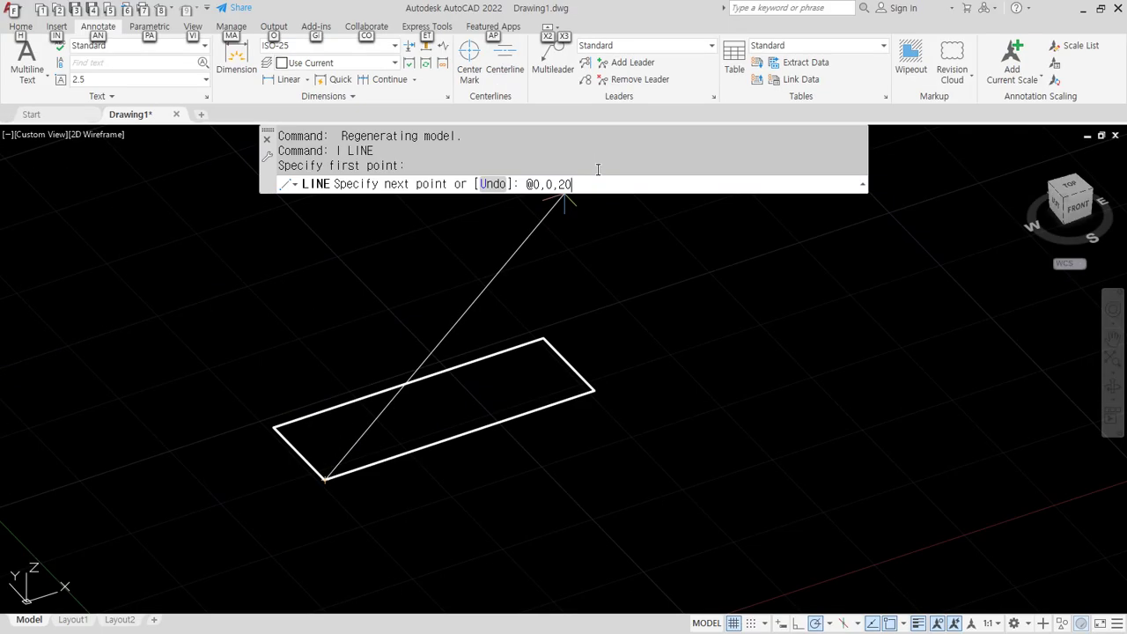
pyautogui.press('Return')
pyautogui.press('Escape')
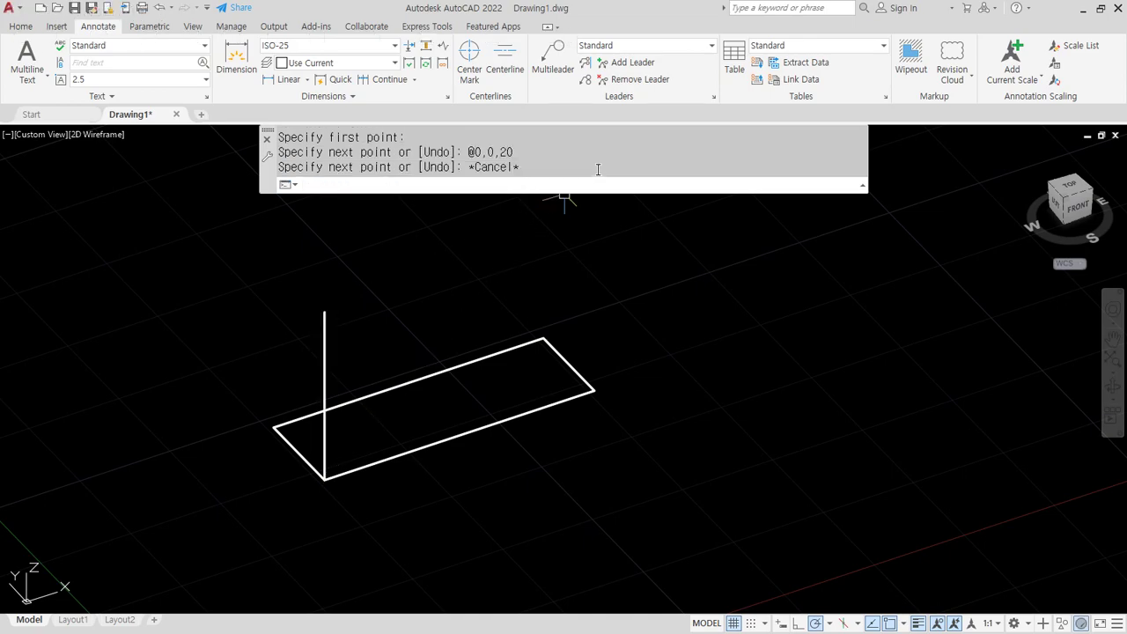
# Copy the rectangle 20 units up along Z, from the corner at the vertical line's base to @0,0,20.
pyautogui.keyDown('shift'); pyautogui.moveTo(276, 481); pyautogui.dragTo(297, 418, button='middle'); pyautogui.keyUp('shift')
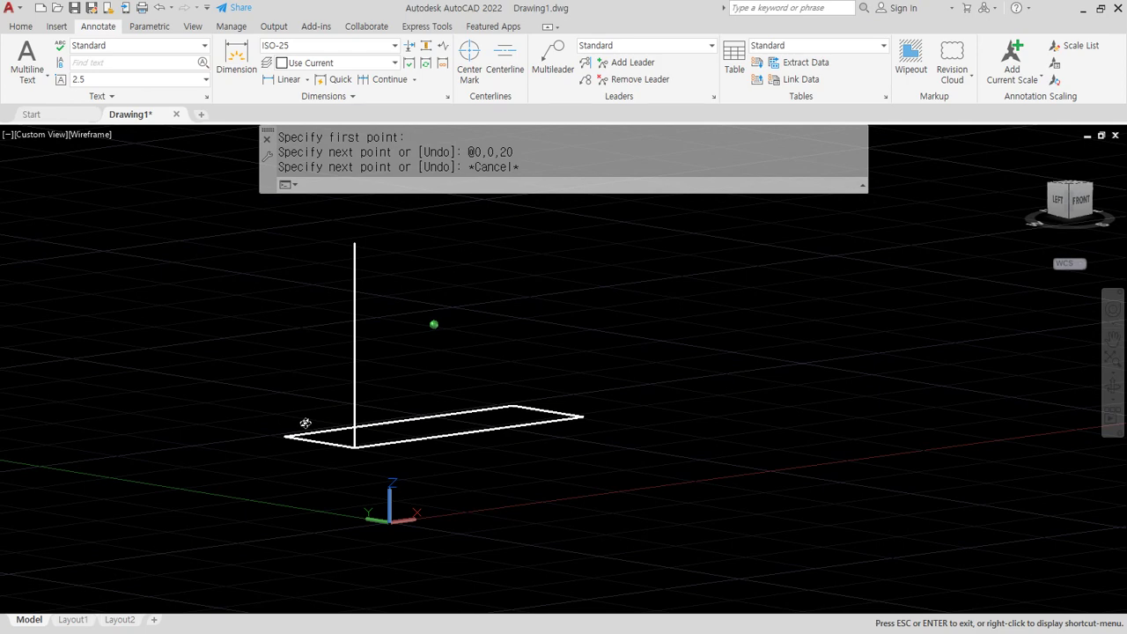
pyautogui.keyDown('shift'); pyautogui.moveTo(305, 424); pyautogui.dragTo(286, 471, button='middle'); pyautogui.keyUp('shift')
pyautogui.scroll(3, 344, 441)
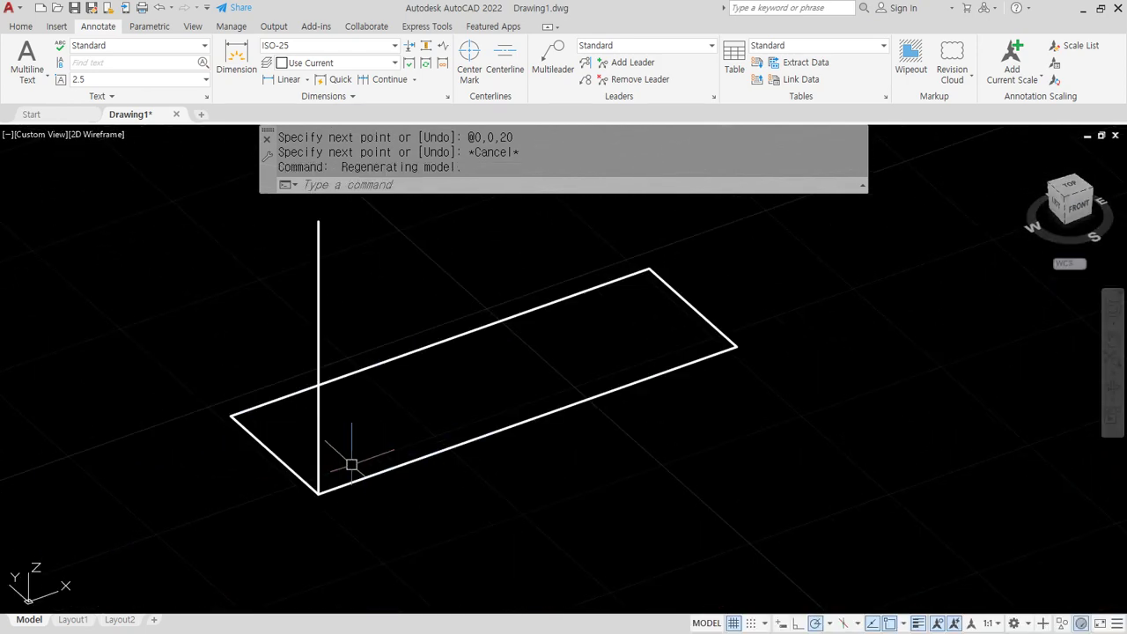
pyautogui.write('cp')
pyautogui.press('Return')
pyautogui.click(375, 473)
pyautogui.press('Return')
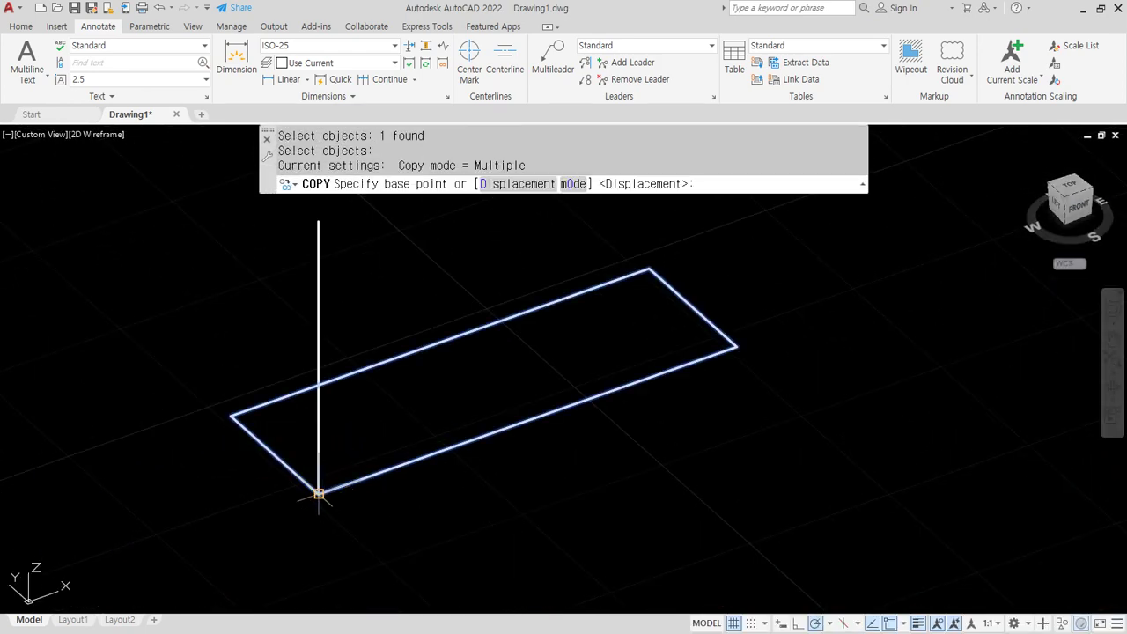
pyautogui.click(318, 493)
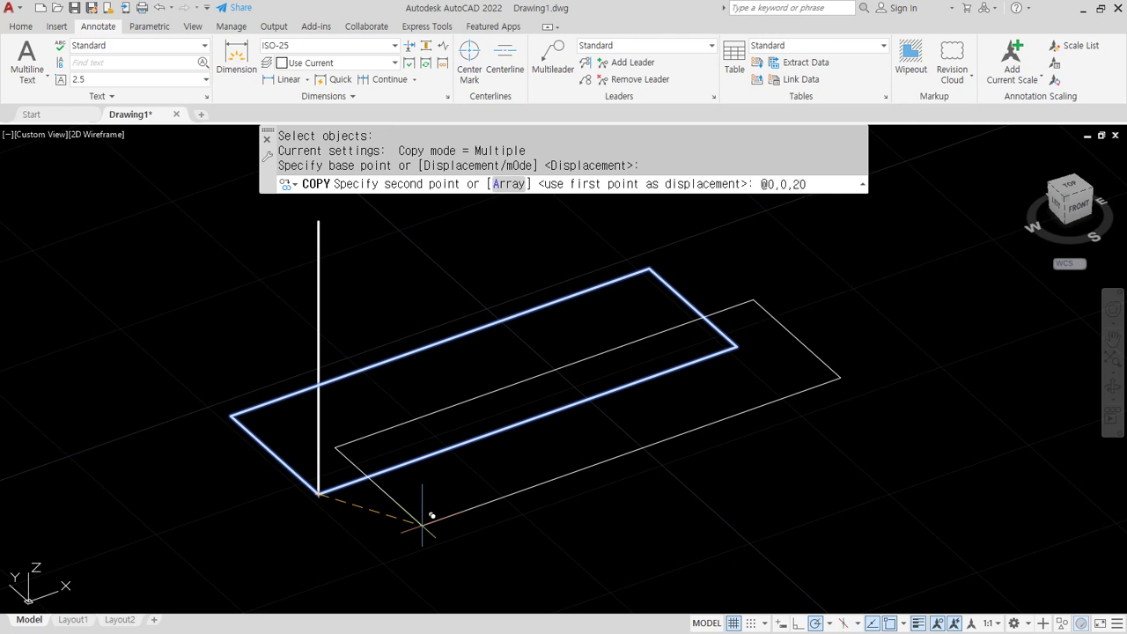
pyautogui.press('Return')
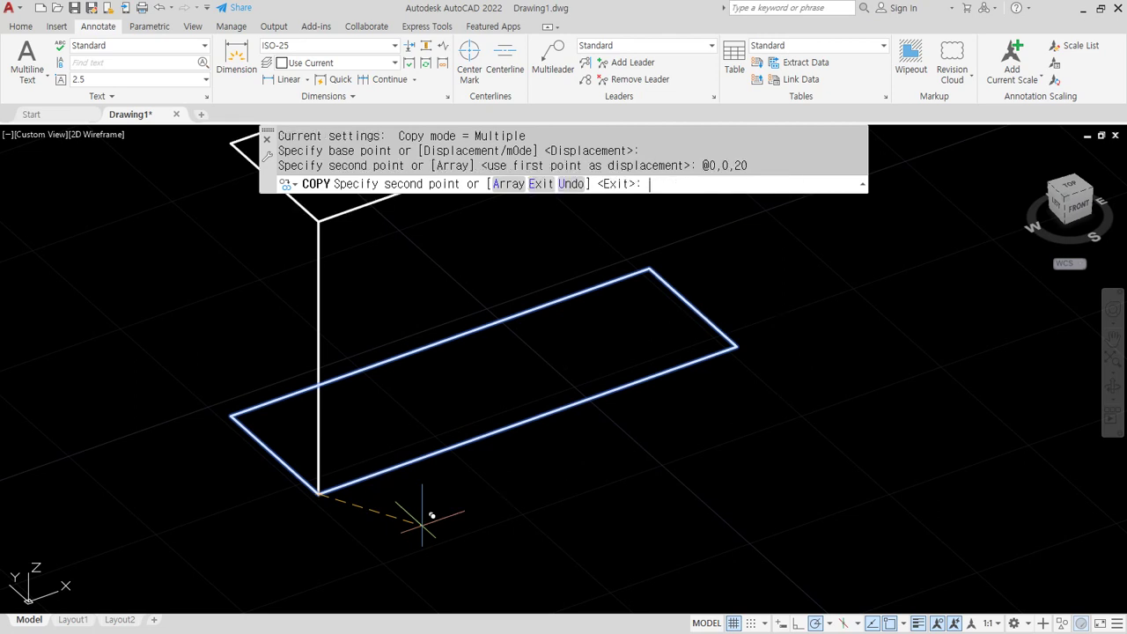
pyautogui.press('Escape')
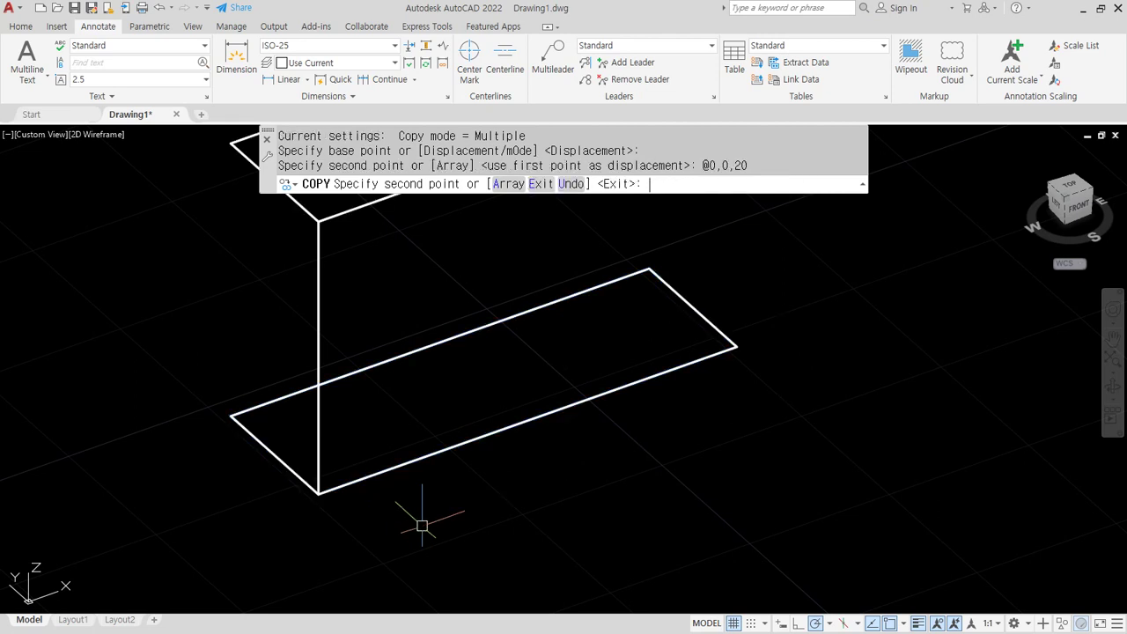
# Erase the upper copied rectangle, keeping the base rectangle and the vertical line.
pyautogui.moveTo(414, 521)
pyautogui.keyDown('shift'); pyautogui.mouseDown(button='middle')
pyautogui.moveTo(408, 447)
pyautogui.moveTo(402, 529)
pyautogui.moveTo(397, 432)
pyautogui.moveTo(417, 364)
pyautogui.moveTo(390, 450)
pyautogui.moveTo(382, 422)
pyautogui.mouseUp(button='middle'); pyautogui.keyUp('shift')
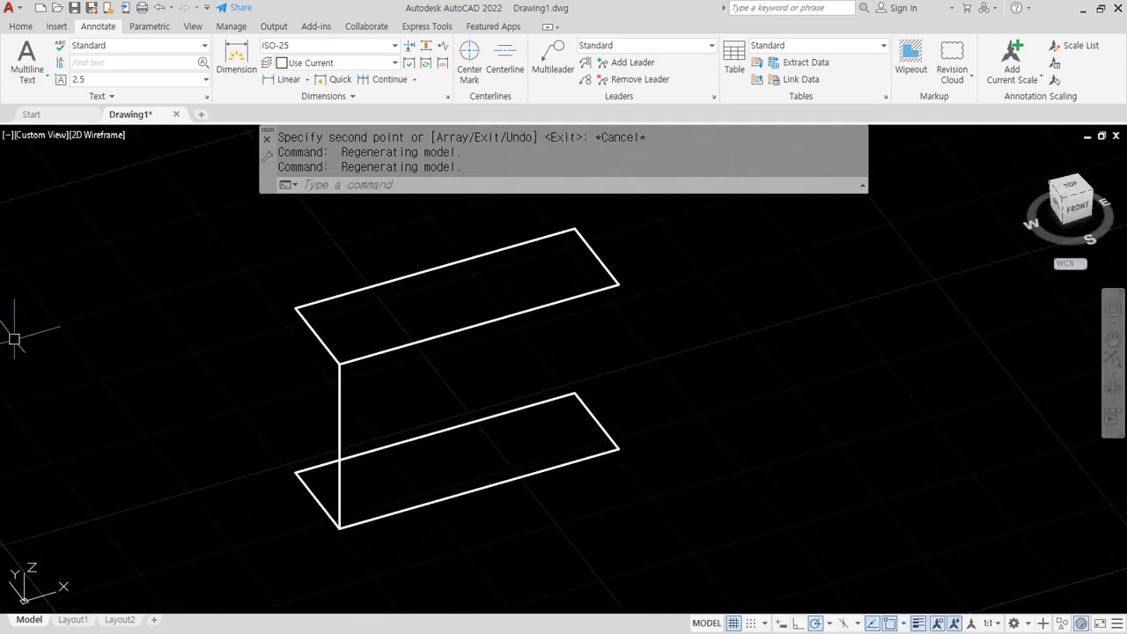
pyautogui.moveTo(493, 246); pyautogui.dragTo(453, 297)
pyautogui.write('e')
pyautogui.press('Return')
# Copy the base rectangle from the vertical line's lower endpoint to its upper endpoint.
pyautogui.write('cp')
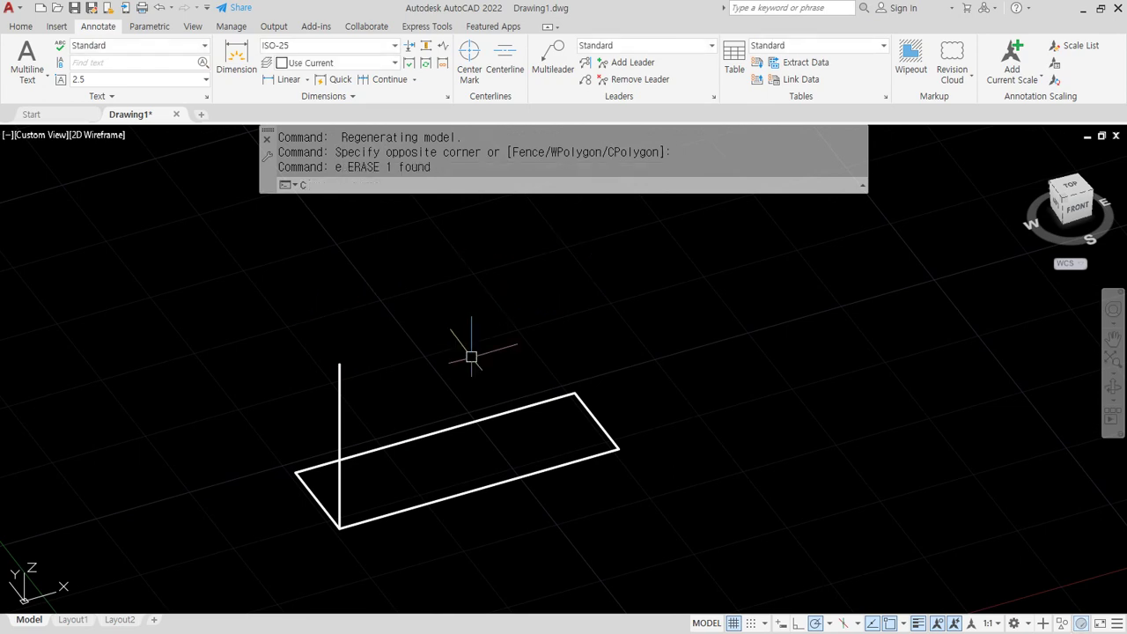
pyautogui.press('Return')
pyautogui.click(490, 482)
pyautogui.press('Return')
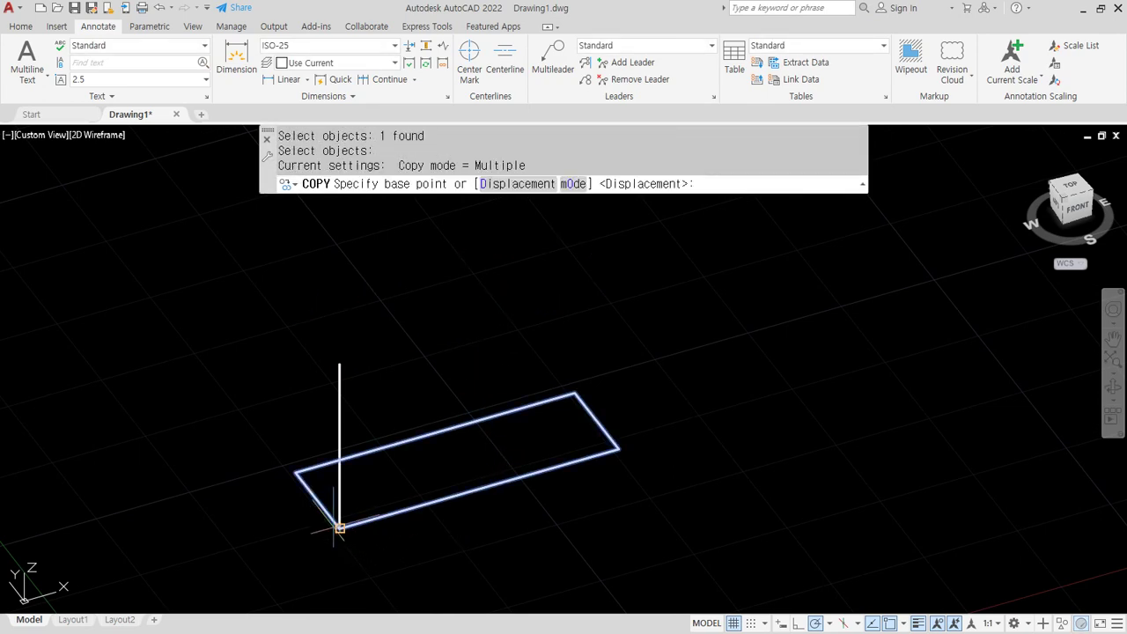
pyautogui.click(340, 527)
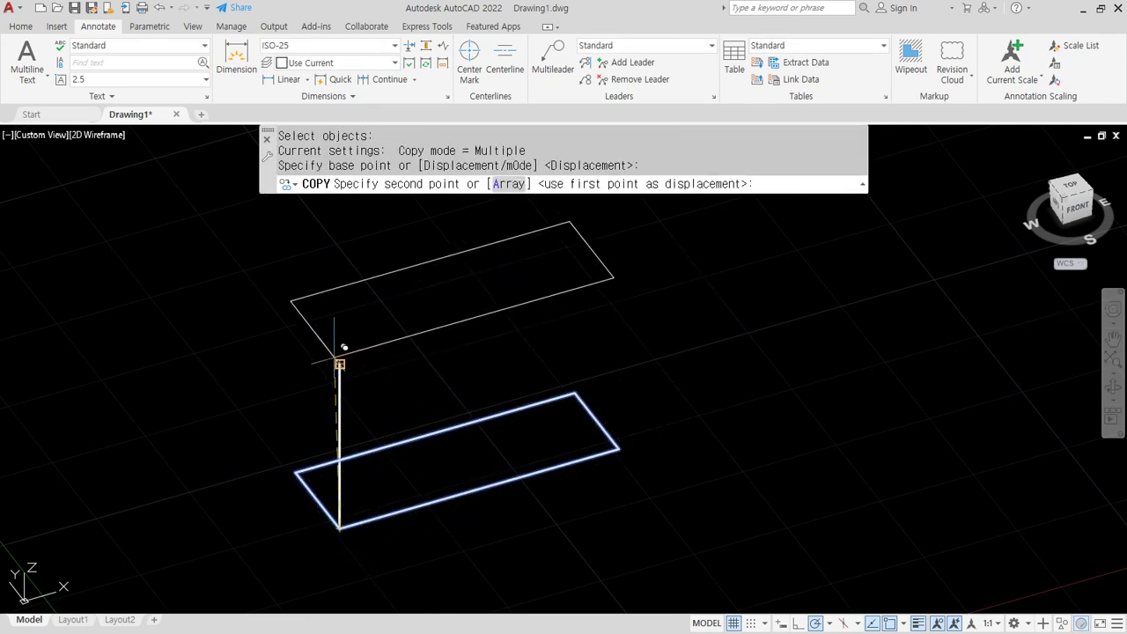
pyautogui.click(339, 362)
pyautogui.press('Return')
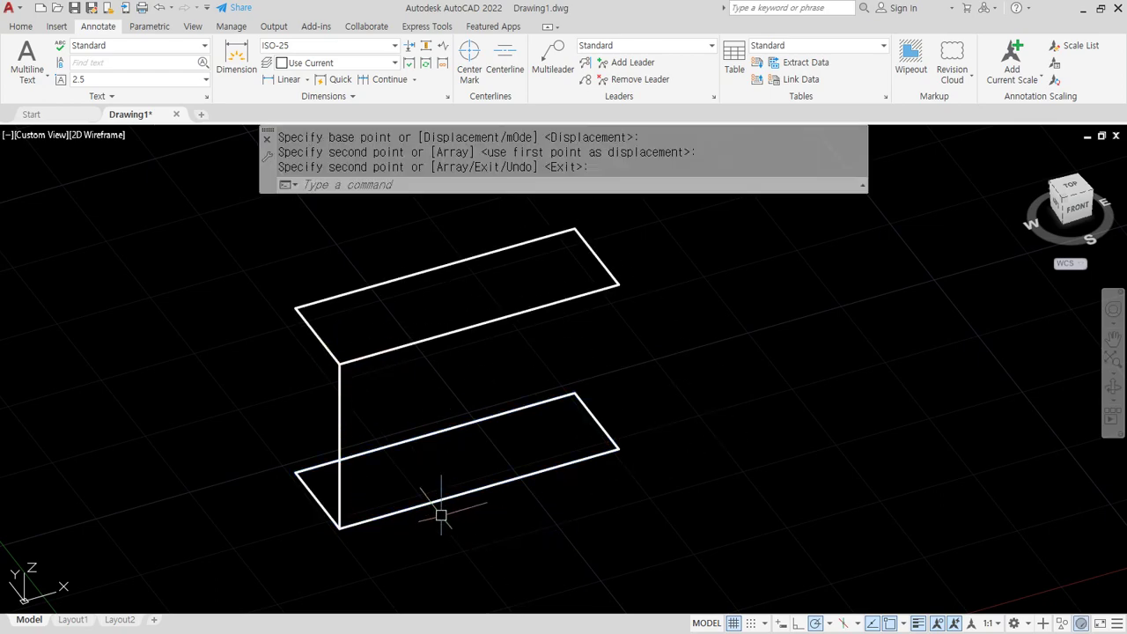
# Copy the vertical line from its lower endpoint to the other three corners of the base rectangle.
pyautogui.keyDown('shift'); pyautogui.moveTo(441, 515); pyautogui.dragTo(381, 471, button='middle'); pyautogui.keyUp('shift')
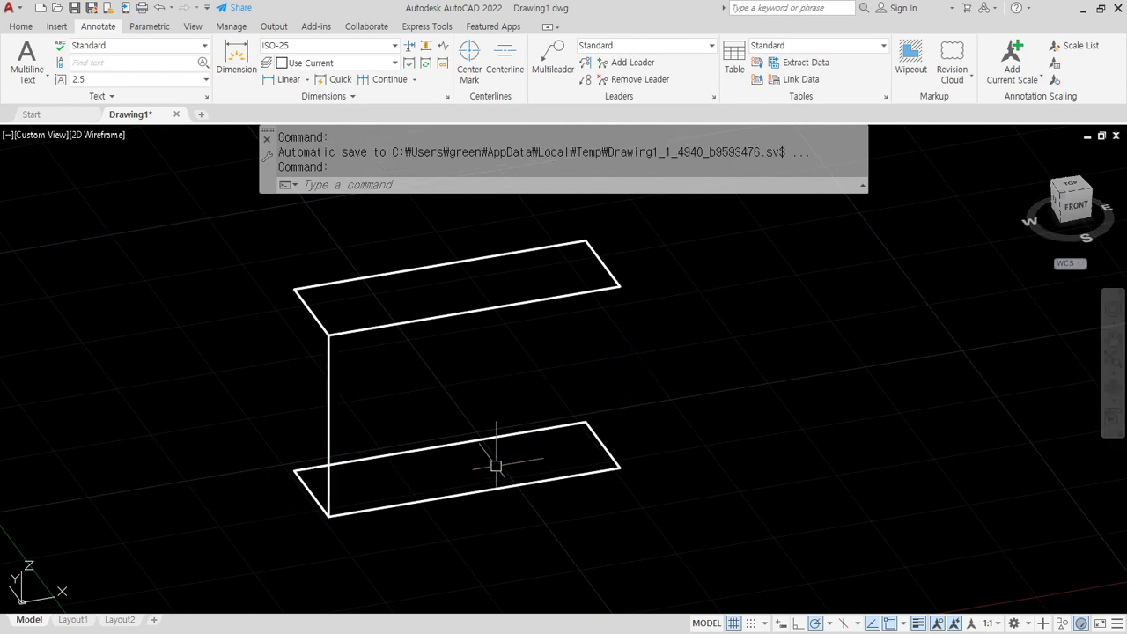
pyautogui.press('space')
pyautogui.click(357, 402)
pyautogui.click(310, 426)
pyautogui.press('space')
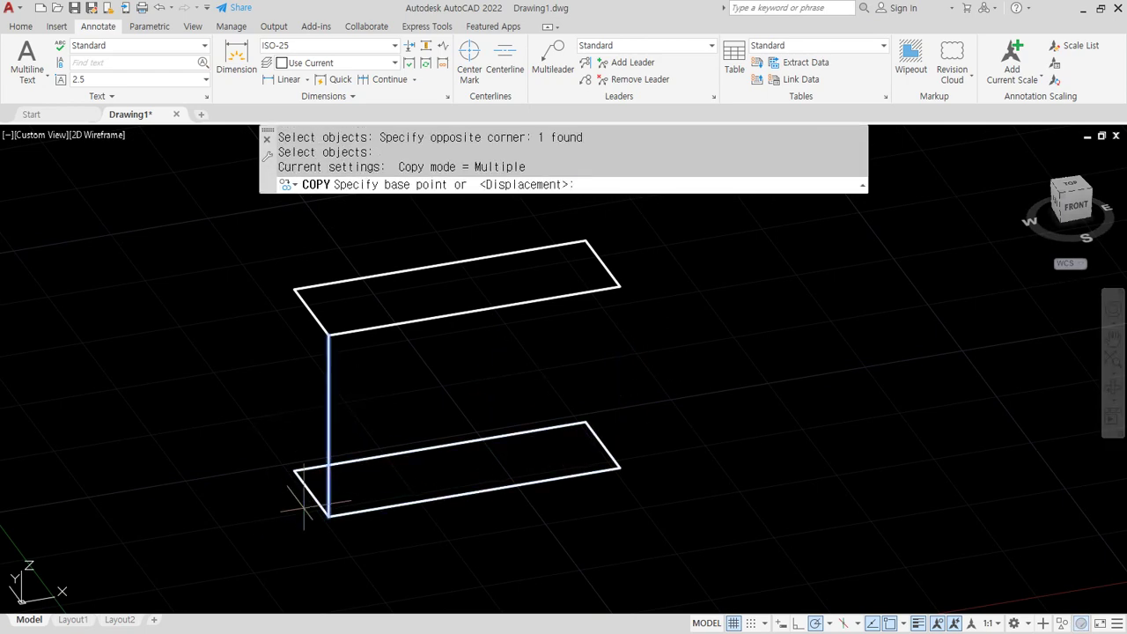
pyautogui.click(329, 517)
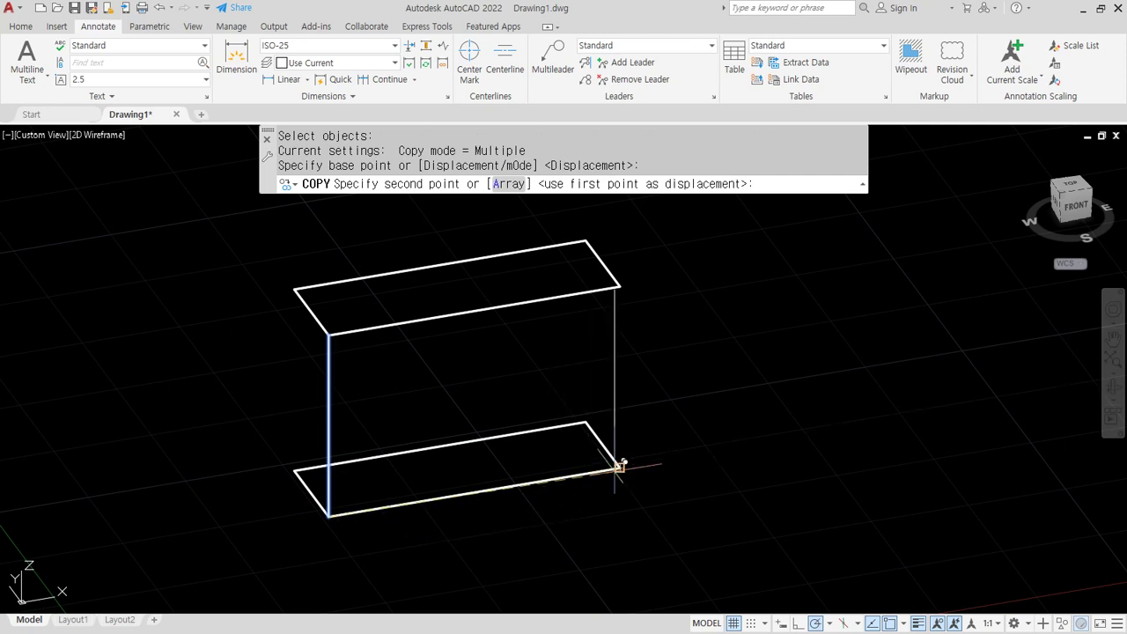
pyautogui.click(619, 467)
pyautogui.click(585, 421)
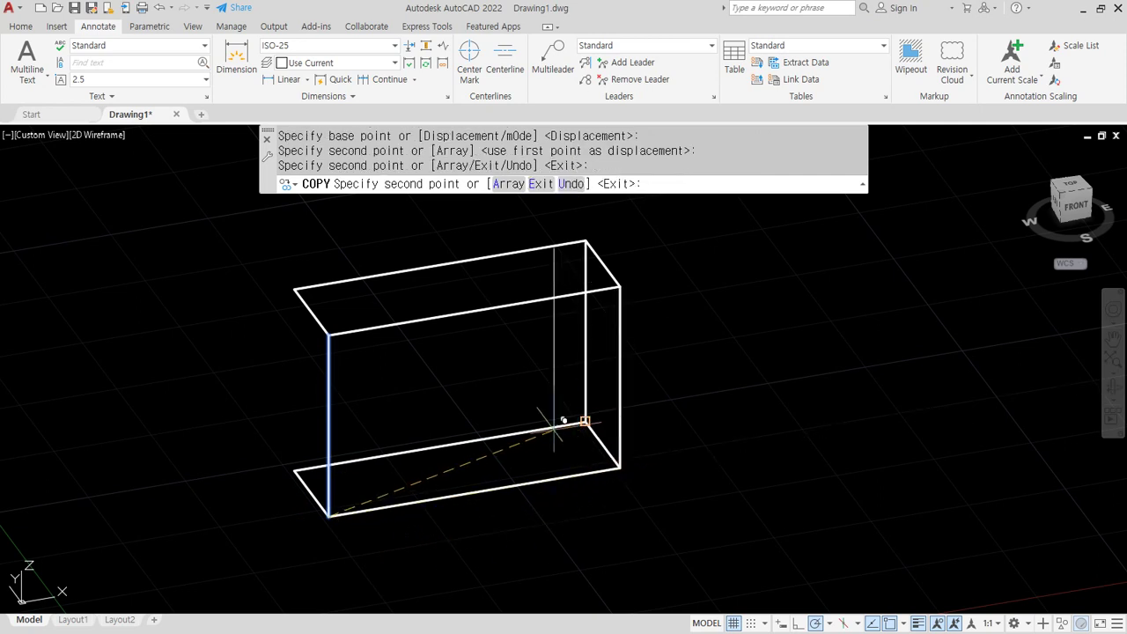
pyautogui.click(294, 471)
pyautogui.press('space')
pyautogui.keyDown('shift'); pyautogui.moveTo(664, 479); pyautogui.dragTo(705, 490, button='middle'); pyautogui.keyUp('shift')
pyautogui.hotkey('alt', 'Tab')
pyautogui.moveTo(420, 403)
pyautogui.mouseDown()
pyautogui.moveTo(356, 304)
pyautogui.moveTo(447, 381)
pyautogui.mouseUp()
pyautogui.press('Escape')
pyautogui.moveTo(528, 187); pyautogui.dragTo(0, 211)
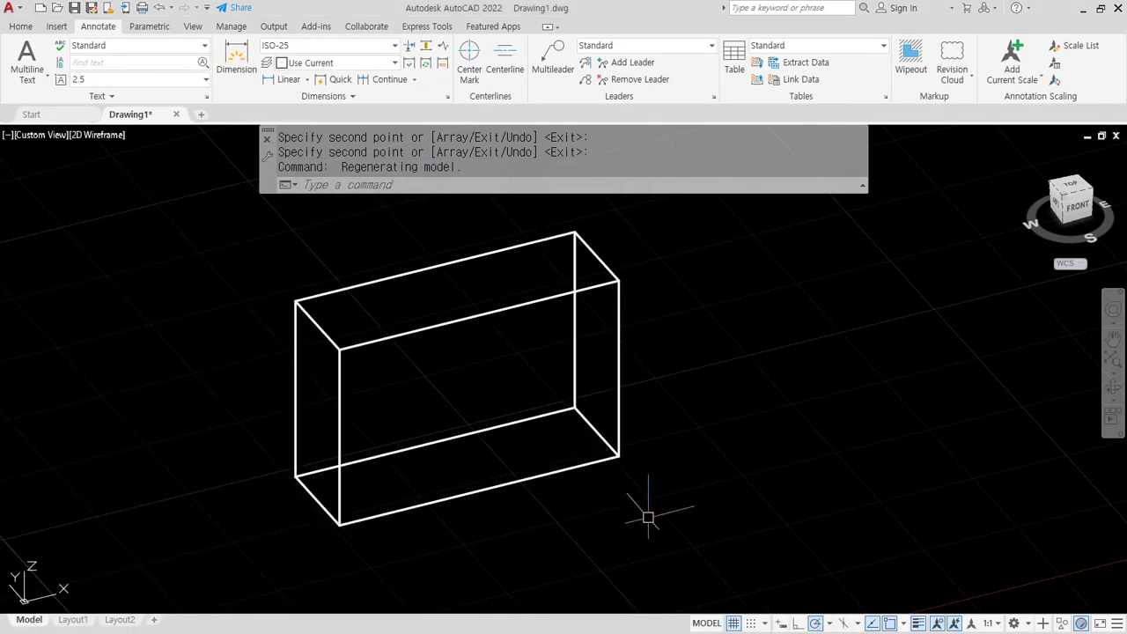
# Copy the whole wireframe block about 53 units along X, using its nearest bottom corner as the base point.
pyautogui.write('cp')
pyautogui.press('Return')
pyautogui.click(719, 537)
pyautogui.click(227, 247)
pyautogui.press('Return')
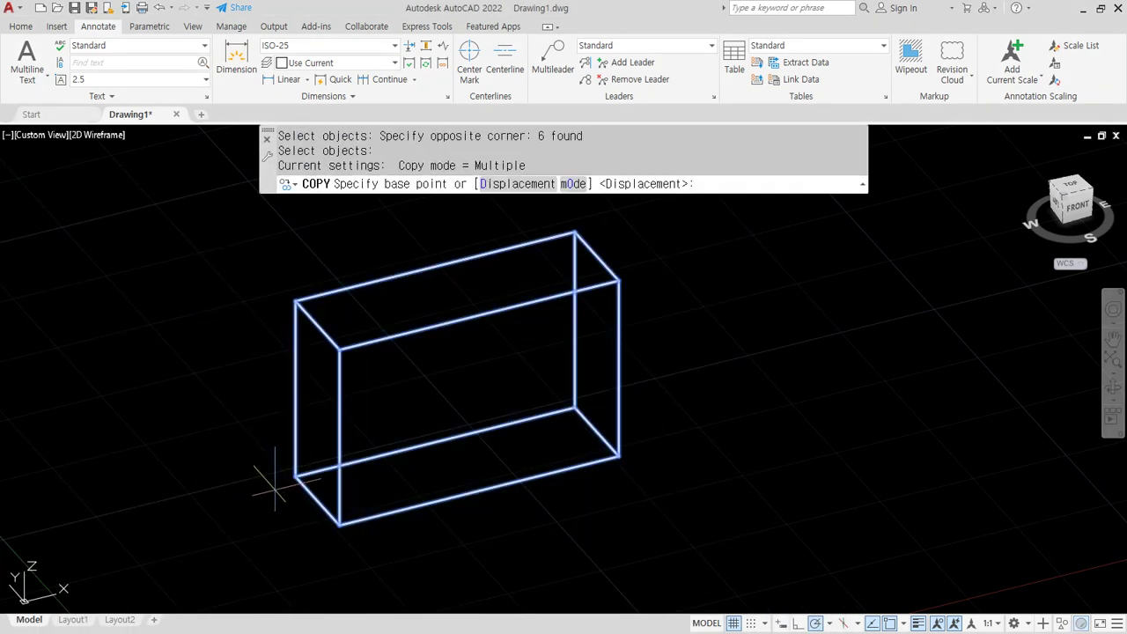
pyautogui.click(340, 526)
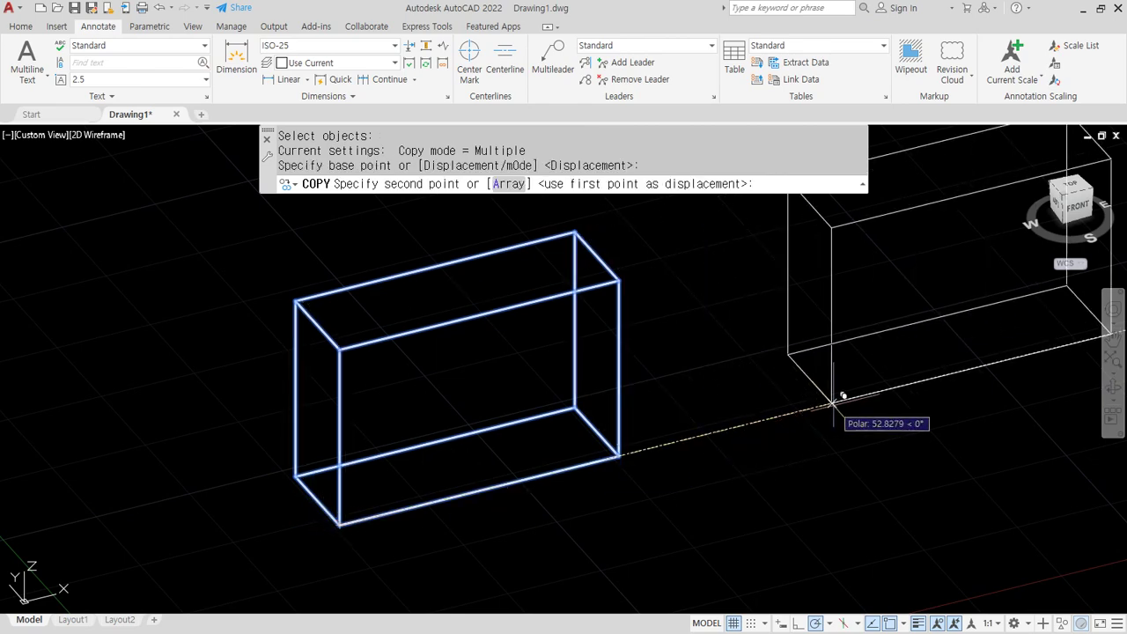
pyautogui.click(831, 403)
pyautogui.press('Return')
pyautogui.moveTo(832, 403); pyautogui.dragTo(426, 512, button='middle')
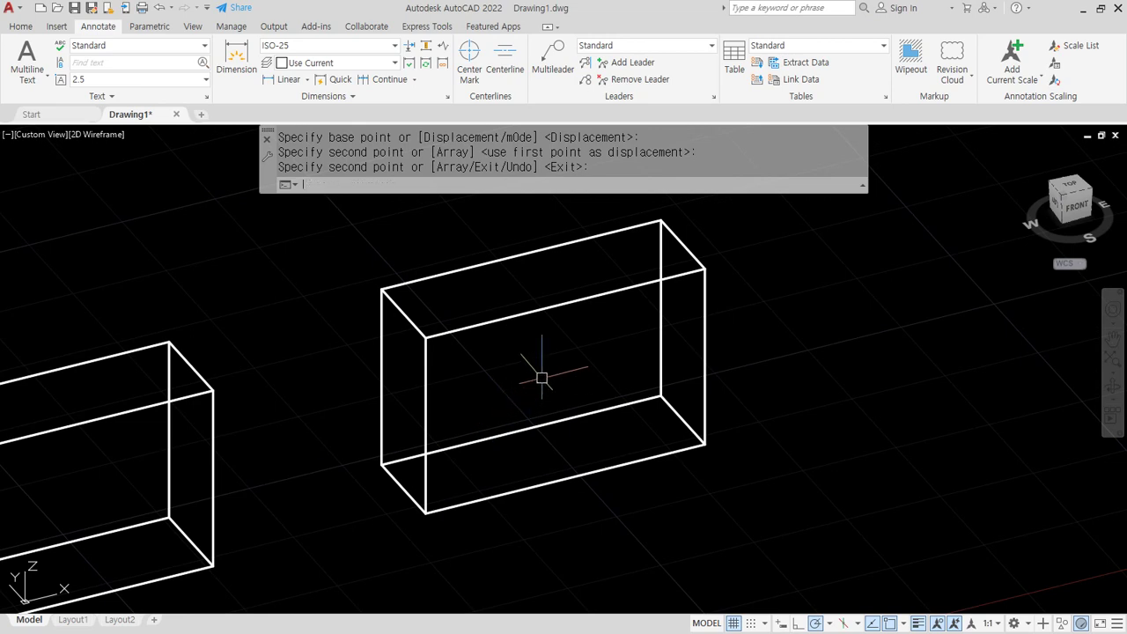
# Draw a vertical line on the copied block's front face, from the upper edge's midpoint to the lower edge's midpoint.
pyautogui.write('l')
pyautogui.press('Return')
pyautogui.click(547, 302)
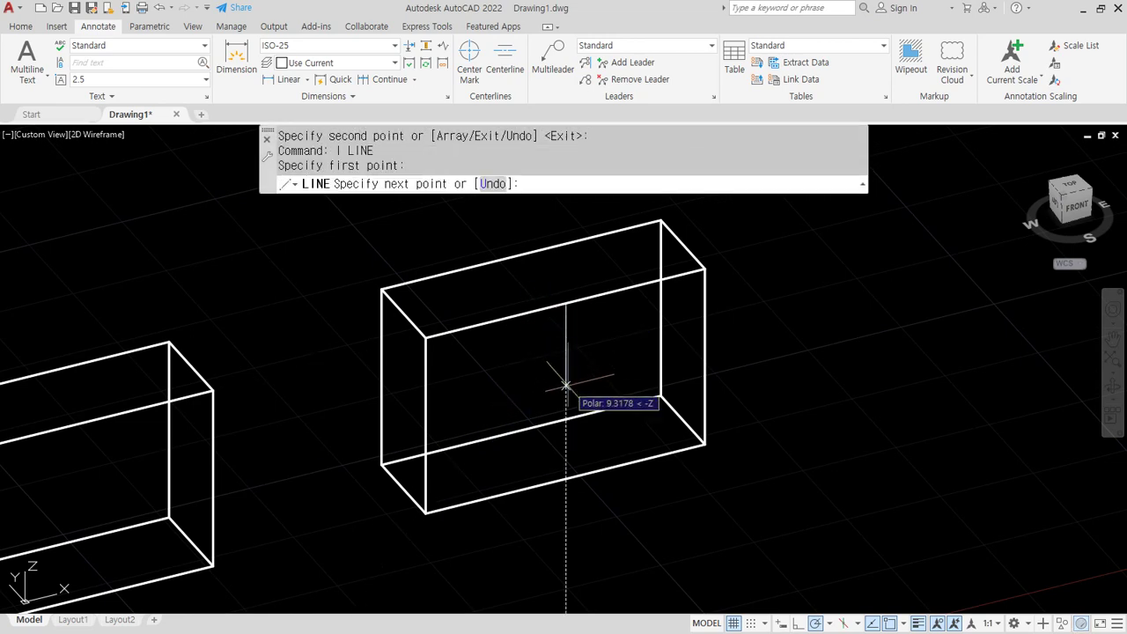
pyautogui.click(564, 475)
pyautogui.press('Return')
# Draw a line along X from the midpoint of the copied block's nearest vertical edge to the middle of the front face's centre line.
pyautogui.press('Return')
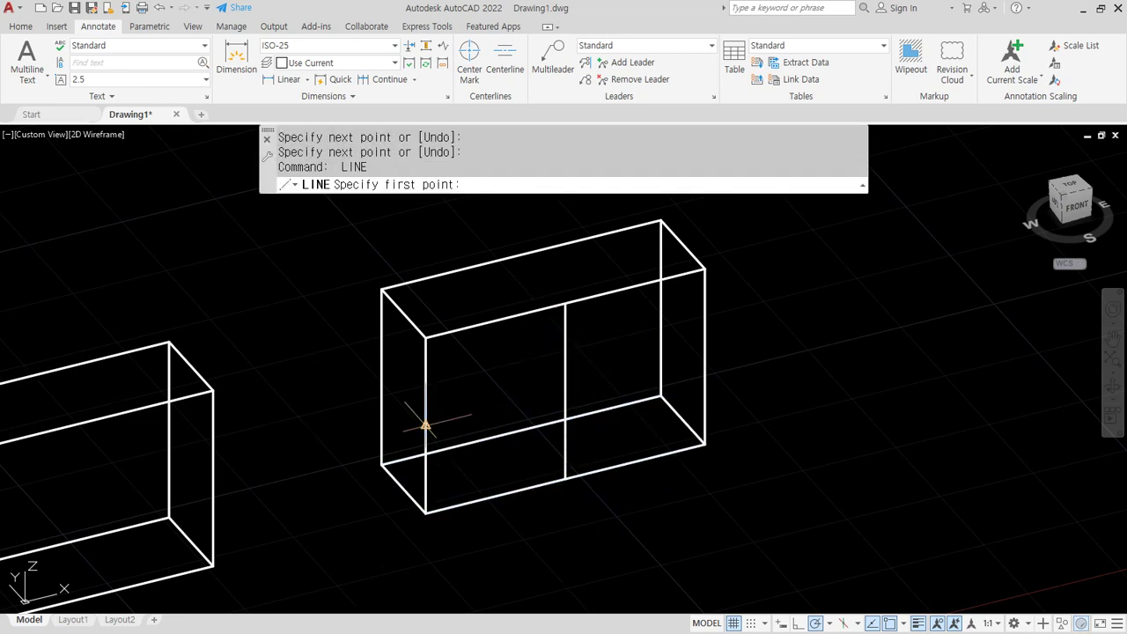
pyautogui.click(425, 425)
pyautogui.click(565, 390)
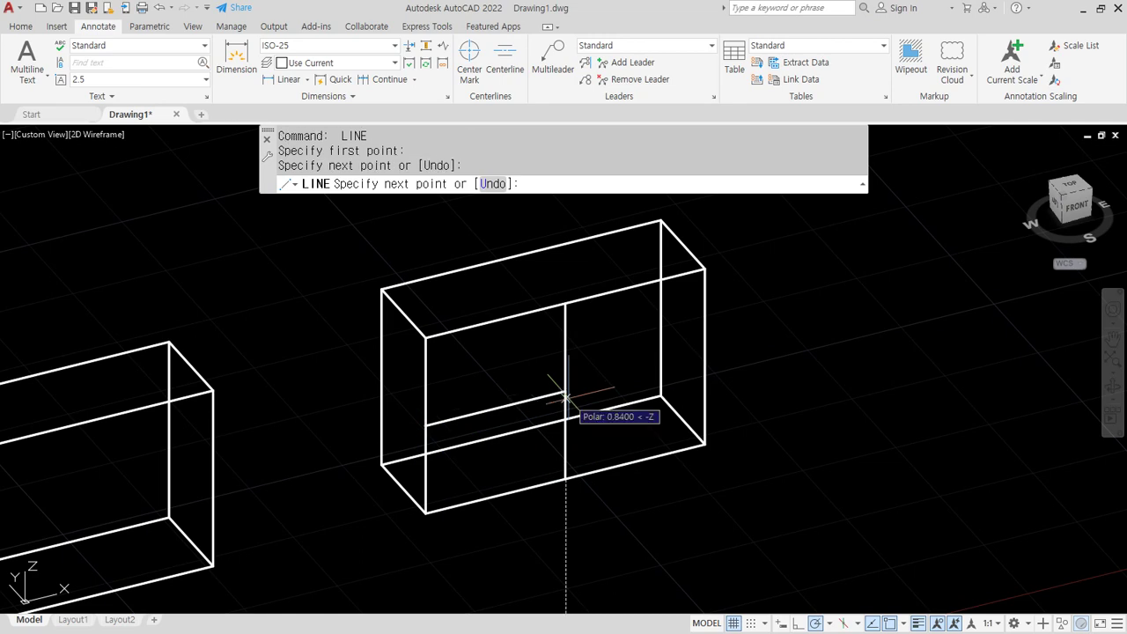
pyautogui.press('Return')
# Fillet the horizontal line and the upper part of the centre line with radius 0 to form a corner.
pyautogui.write('f')
pyautogui.press('Return')
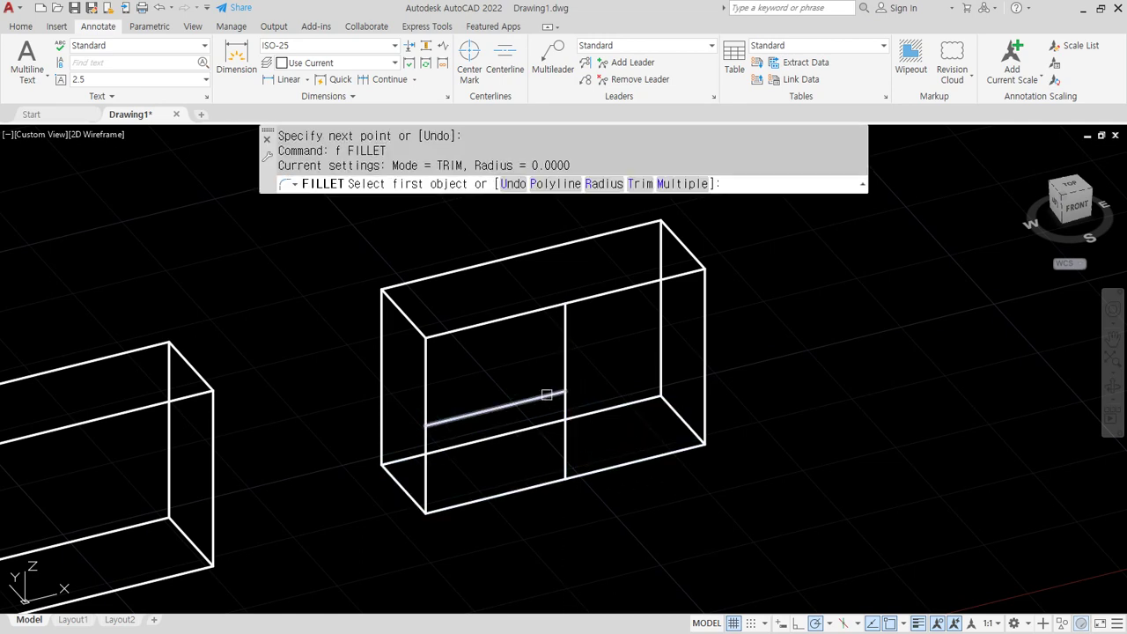
pyautogui.click(529, 400)
pyautogui.click(564, 377)
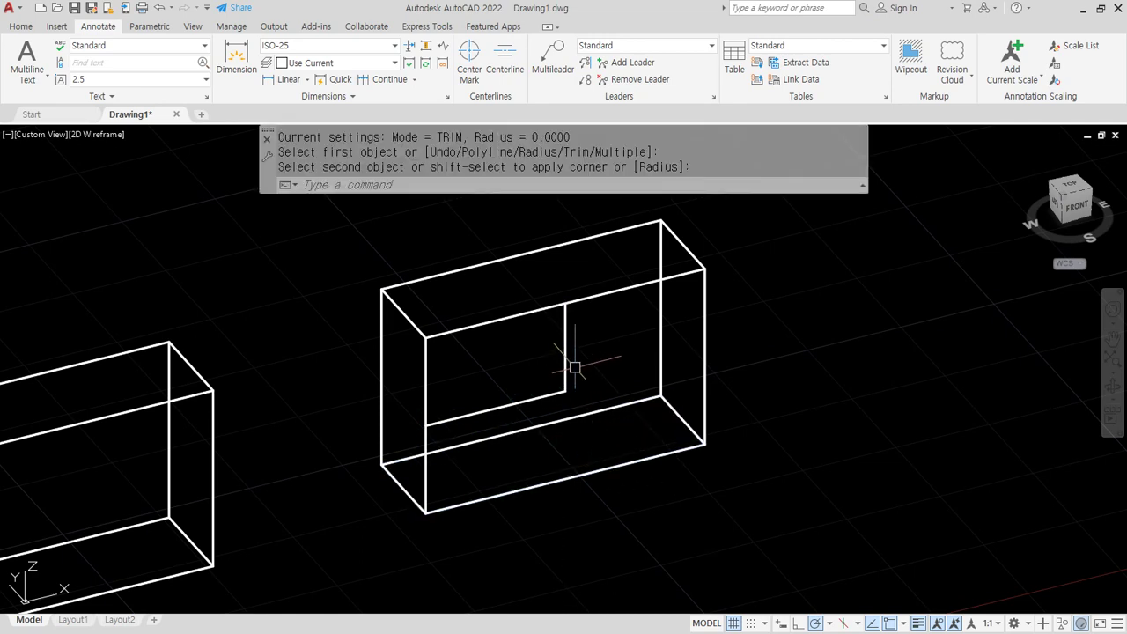
# Erase the two lines forming the corner on the copied block's front face.
pyautogui.click(579, 322)
pyautogui.click(520, 390)
pyautogui.click(519, 390)
pyautogui.click(458, 407)
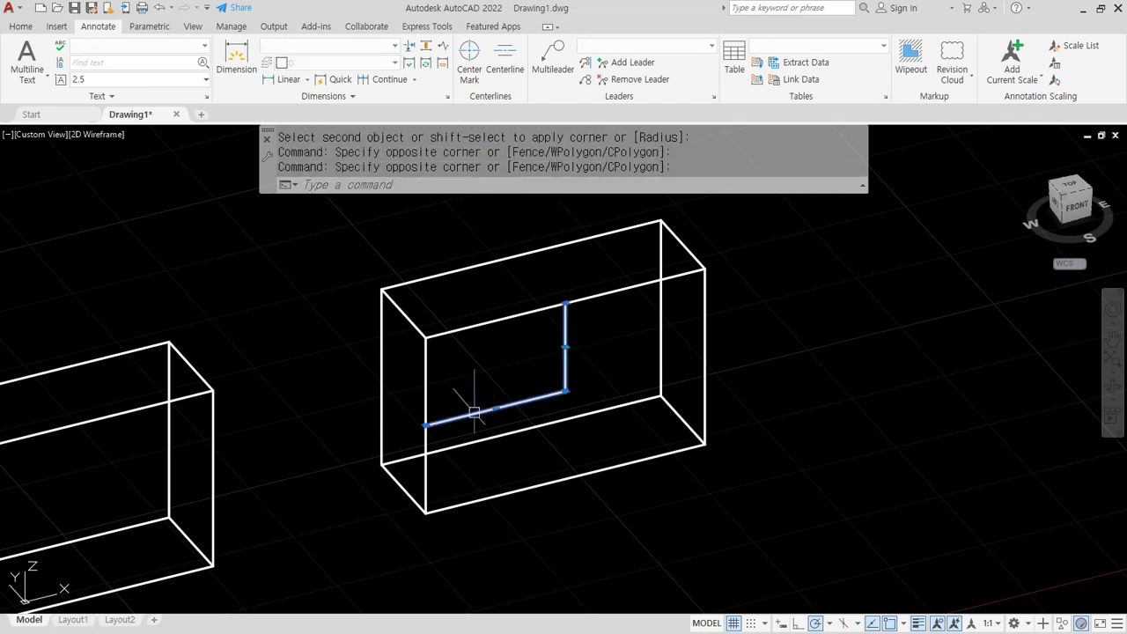
pyautogui.write('e')
pyautogui.press('Return')
# Try to offset the copied block's nearest vertical edge by 10 units, and restart Offset with a picked distance.
pyautogui.scroll(2, 446, 361)
pyautogui.scroll(-2, 448, 322)
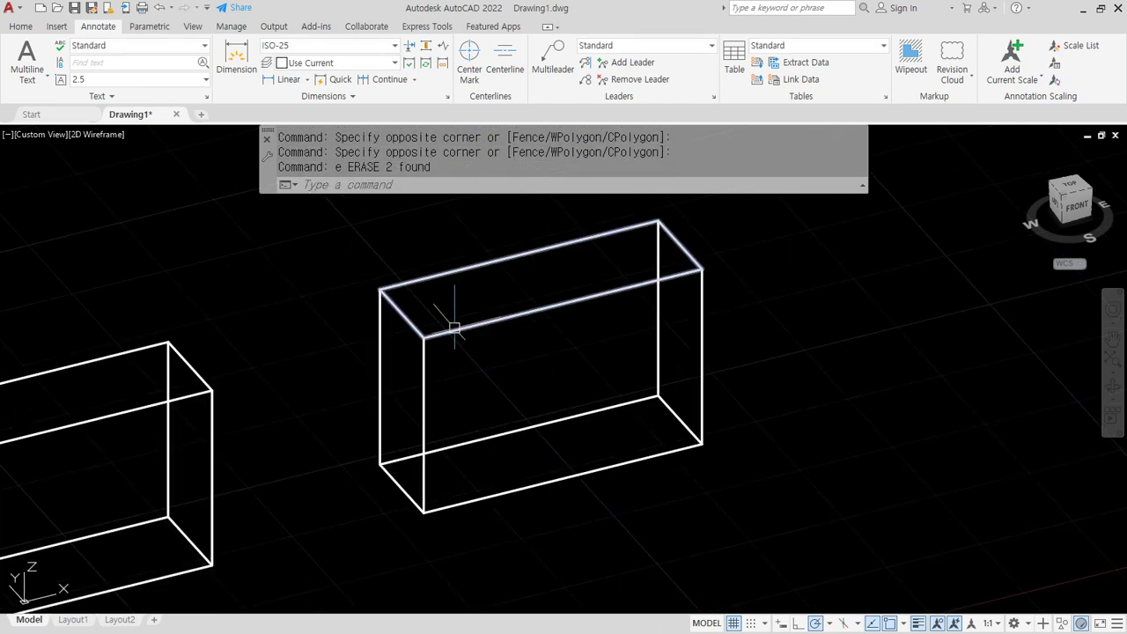
pyautogui.press('Escape')
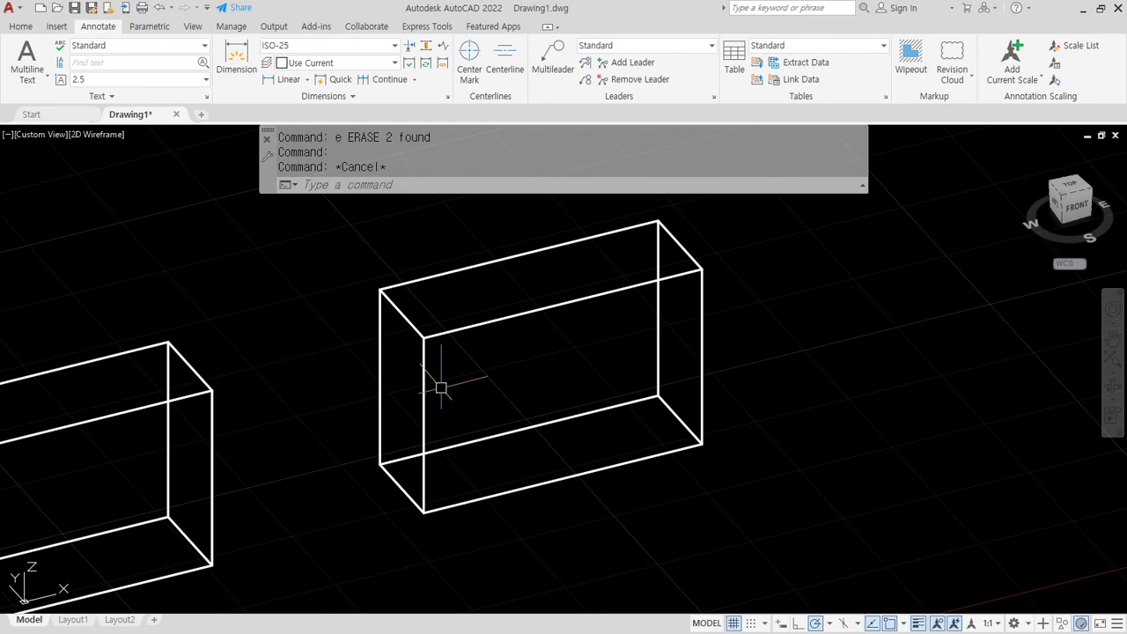
pyautogui.press('Escape')
pyautogui.write('o')
pyautogui.press('Return')
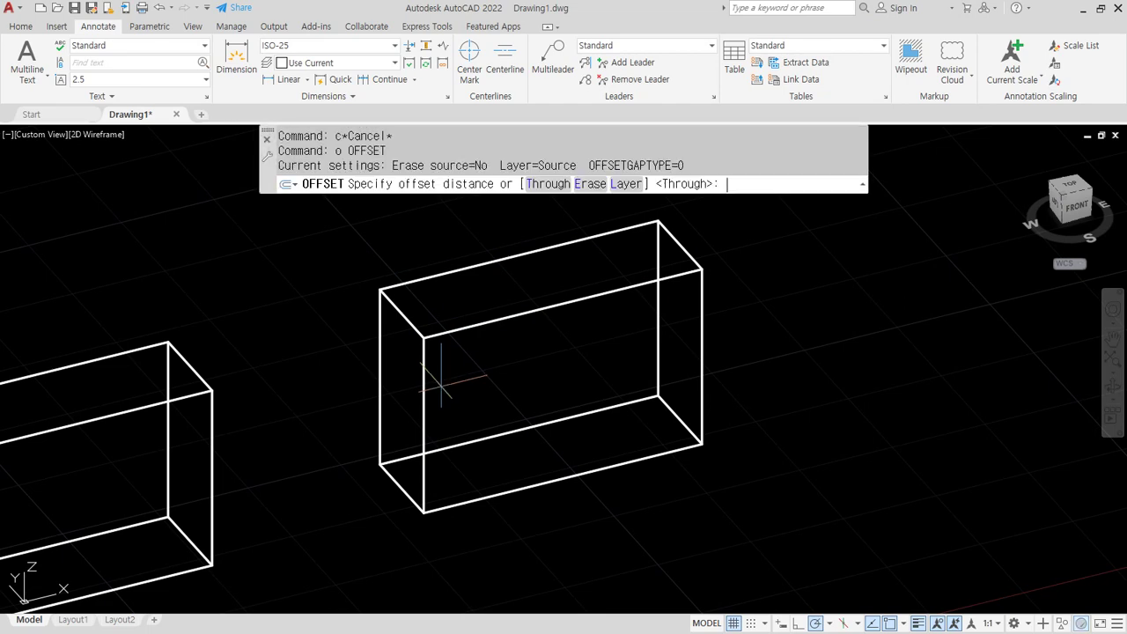
pyautogui.press('space')
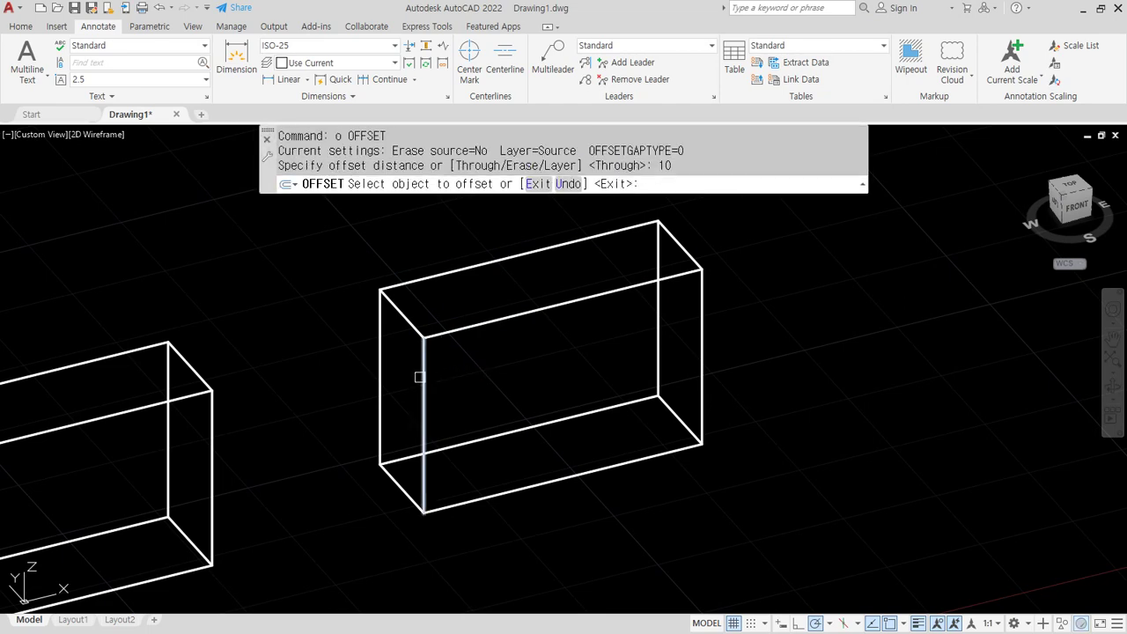
pyautogui.click(420, 377)
pyautogui.press('space')
pyautogui.press('space')
pyautogui.click(425, 424)
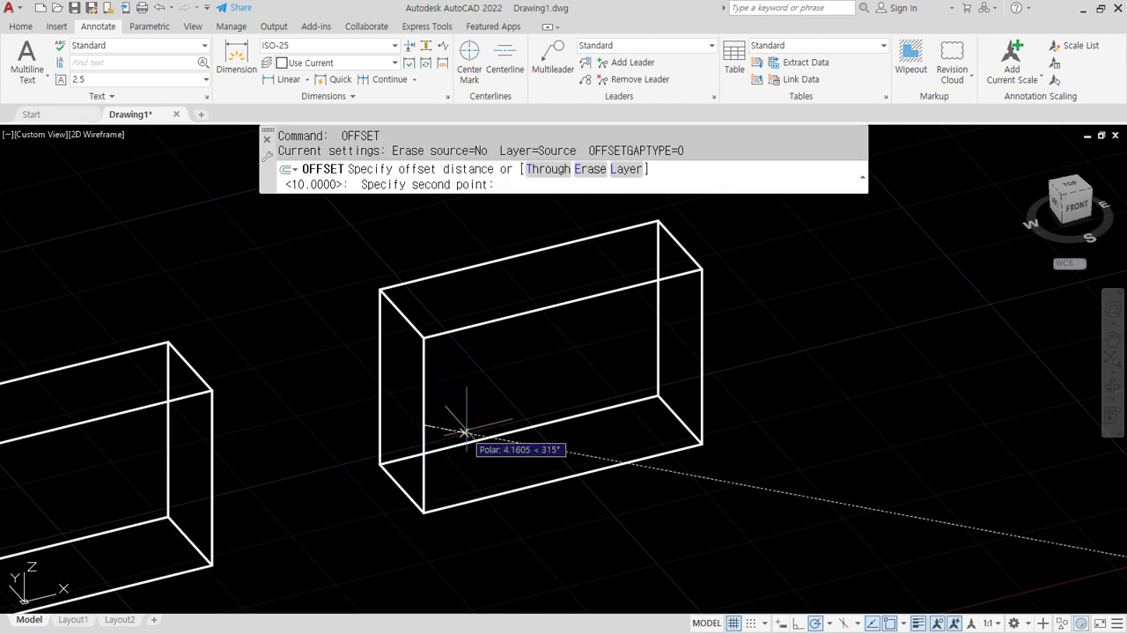
pyautogui.press('Escape')
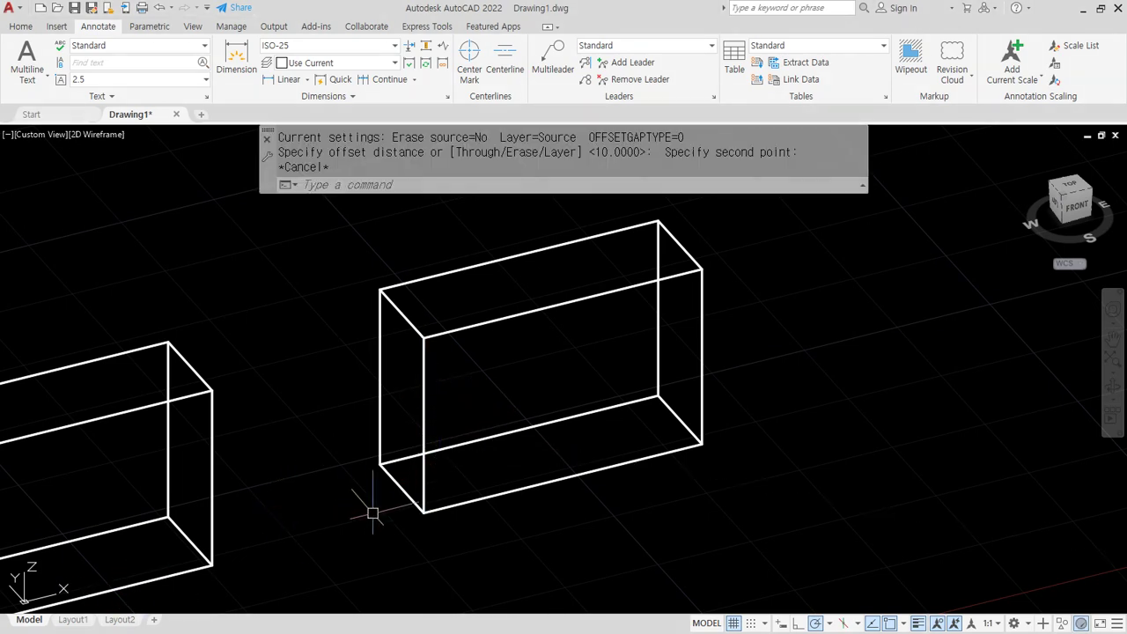
# Examine the UCS origin's XY plane and compare it with the X and Z directions of the block's front face.
pyautogui.moveTo(102, 538); pyautogui.dragTo(512, 350, button='middle')
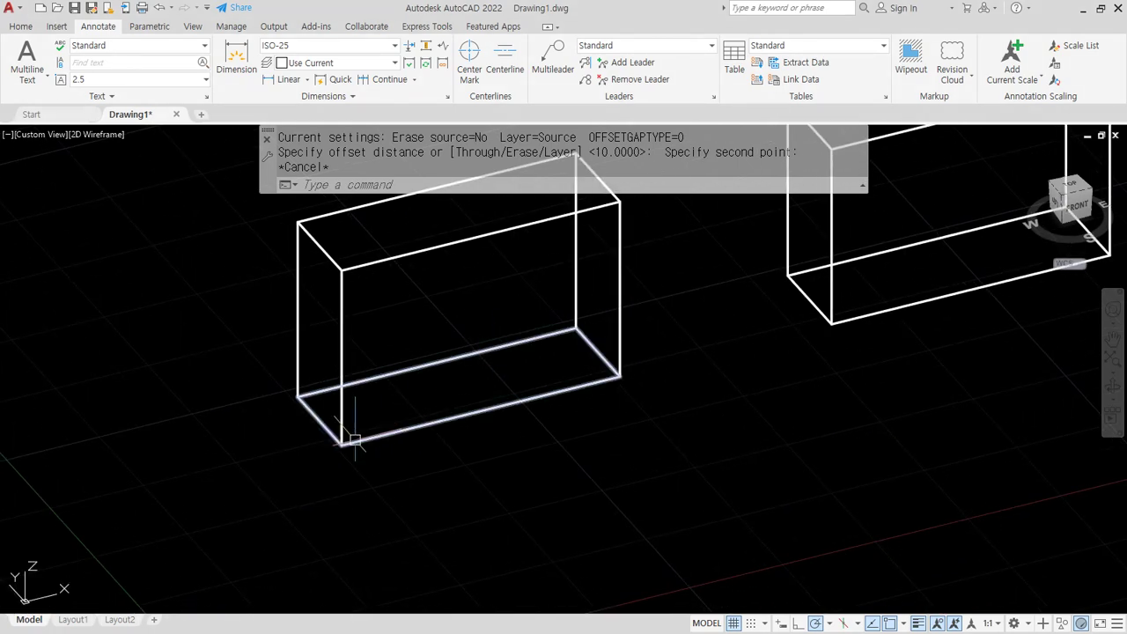
pyautogui.moveTo(355, 438); pyautogui.dragTo(467, 218, button='middle')
pyautogui.moveTo(346, 396)
pyautogui.mouseDown(button='middle')
pyautogui.moveTo(343, 197)
pyautogui.moveTo(317, 402)
pyautogui.moveTo(313, 390)
pyautogui.mouseUp(button='middle')
pyautogui.moveTo(293, 379); pyautogui.dragTo(358, 353)
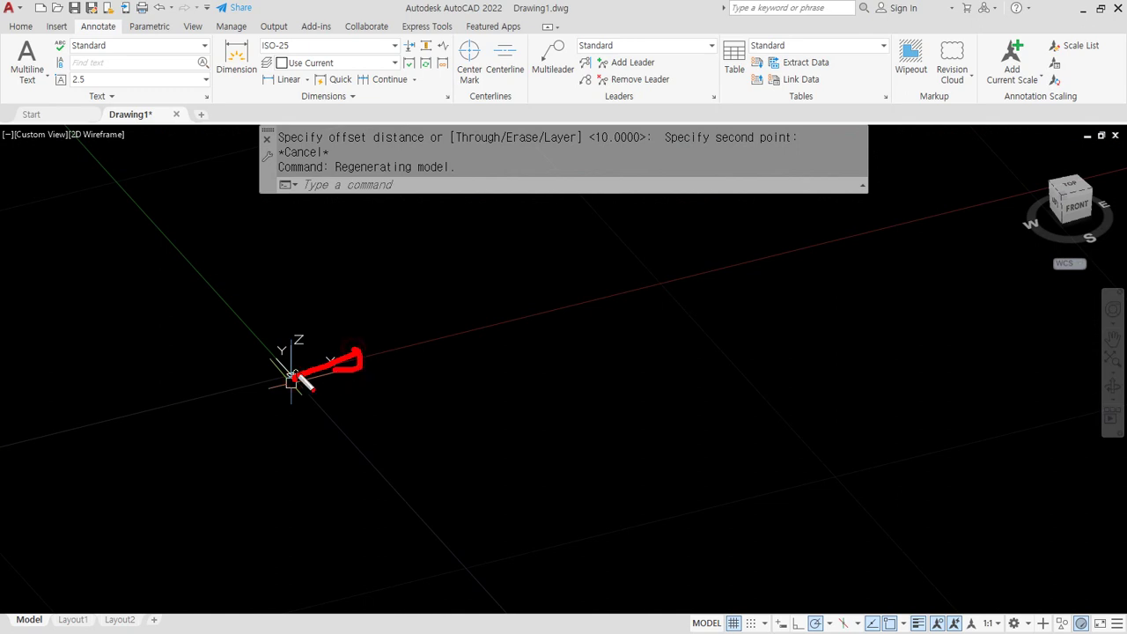
pyautogui.moveTo(357, 451)
pyautogui.mouseDown()
pyautogui.moveTo(232, 431)
pyautogui.moveTo(347, 451)
pyautogui.mouseUp()
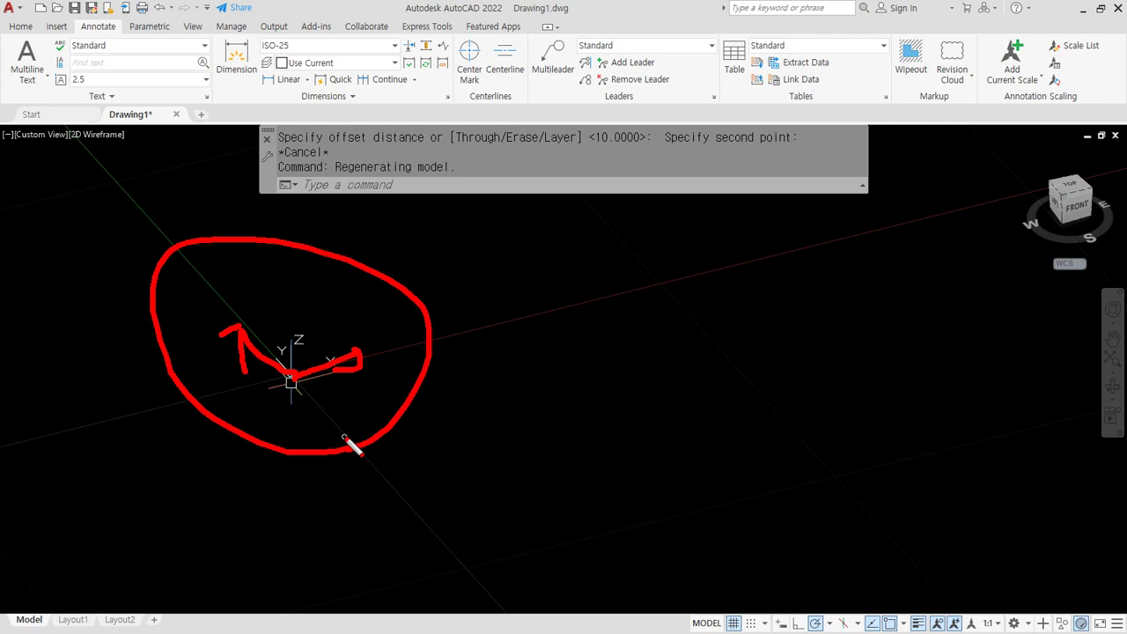
pyautogui.press('Escape')
pyautogui.scroll(-4, 344, 435)
pyautogui.moveTo(624, 243)
pyautogui.mouseDown(button='middle')
pyautogui.moveTo(601, 284)
pyautogui.moveTo(437, 405)
pyautogui.moveTo(199, 490)
pyautogui.mouseUp(button='middle')
pyautogui.scroll(2, 351, 397)
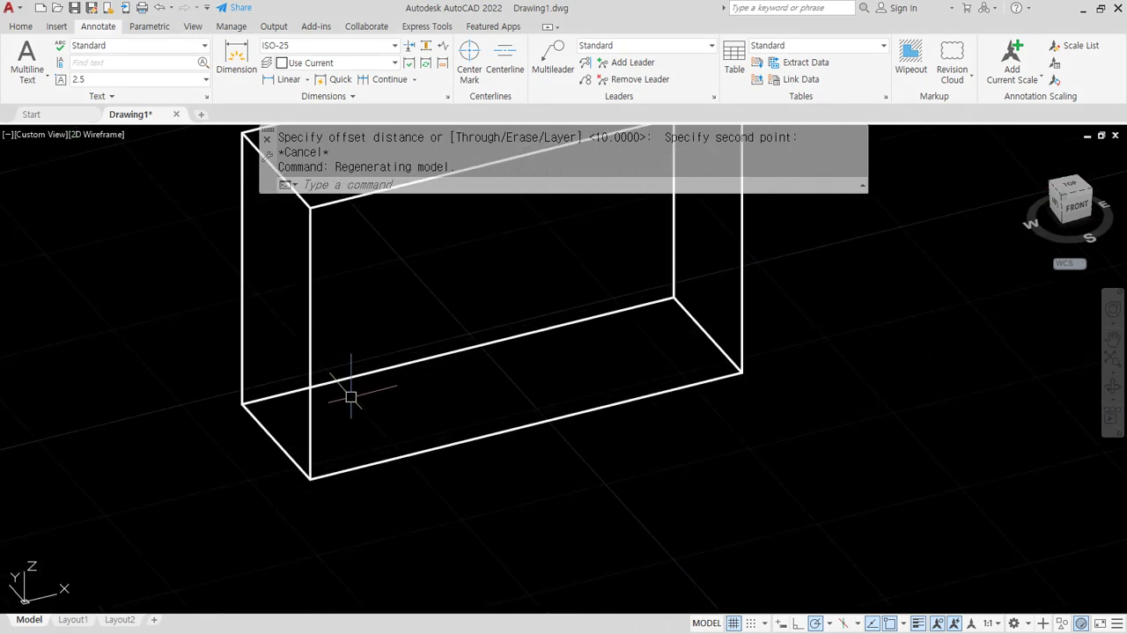
pyautogui.moveTo(308, 328); pyautogui.dragTo(392, 298)
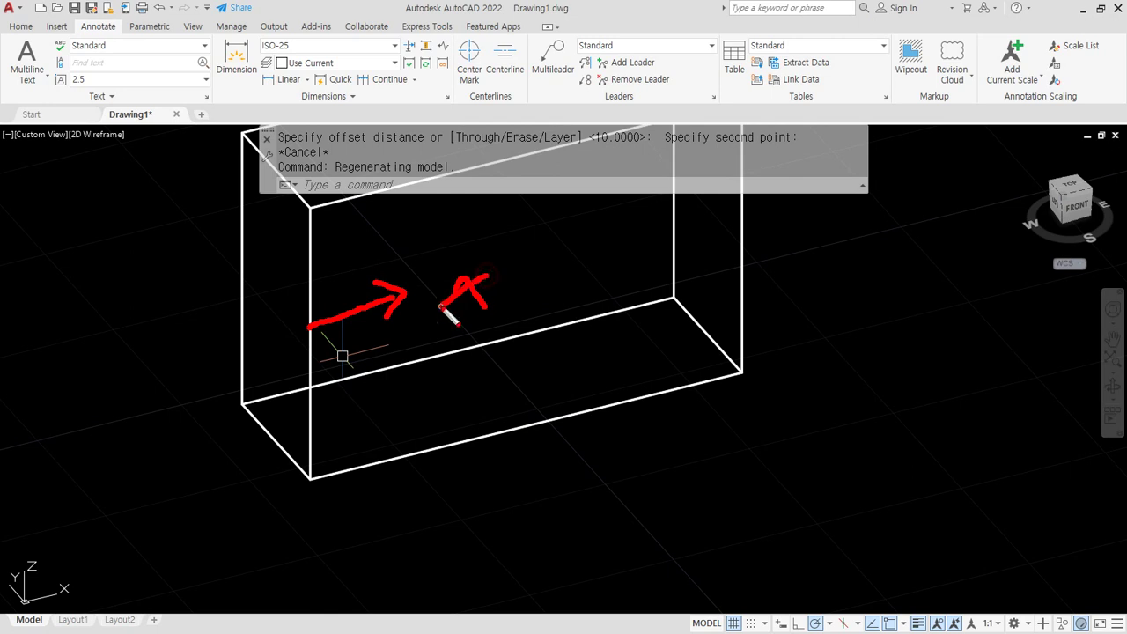
pyautogui.moveTo(311, 476); pyautogui.dragTo(297, 287)
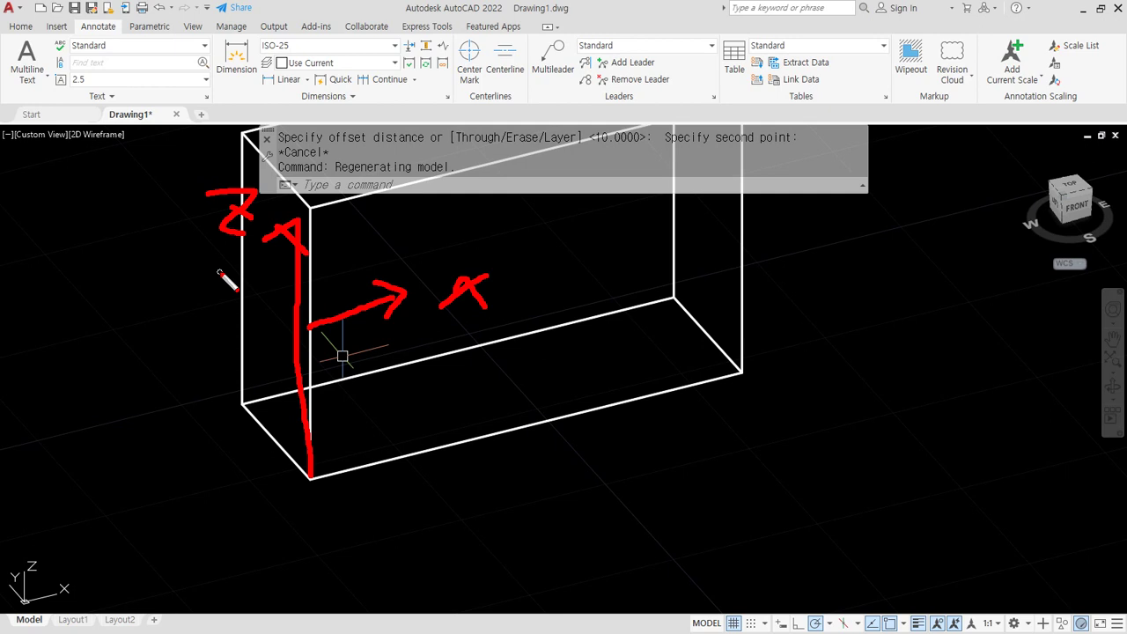
pyautogui.press('Escape')
# Copy the block's nearest vertical edge 10 units along X, using its upper endpoint as the base point.
pyautogui.moveTo(337, 262); pyautogui.dragTo(330, 315, button='middle')
pyautogui.write('cp')
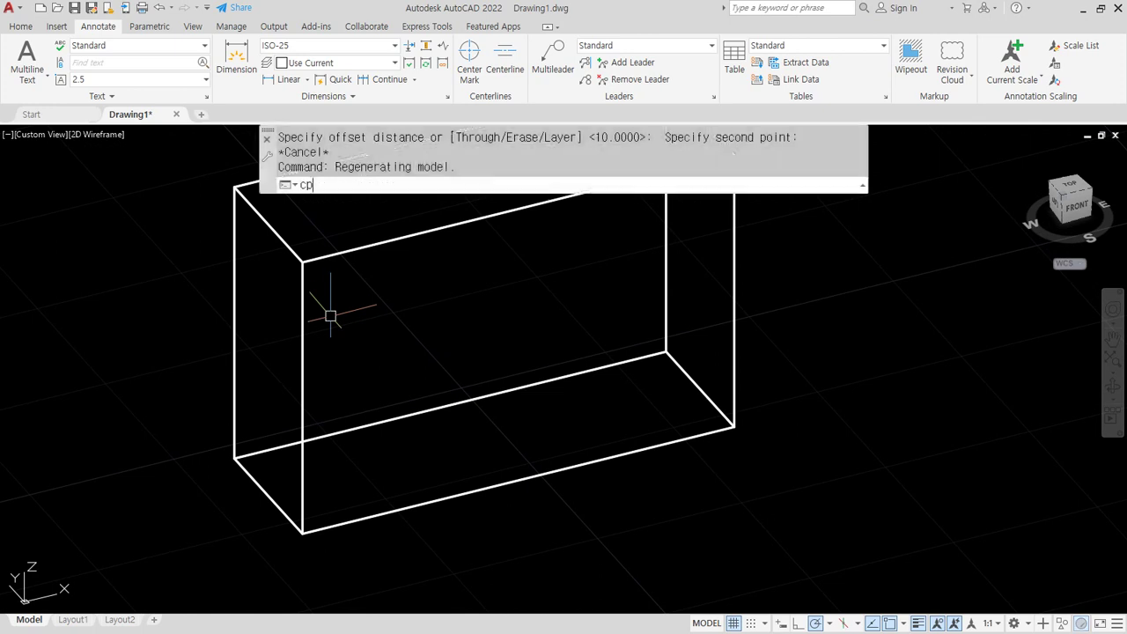
pyautogui.press('Return')
pyautogui.click(330, 315)
pyautogui.click(297, 280)
pyautogui.press('Return')
pyautogui.click(302, 262)
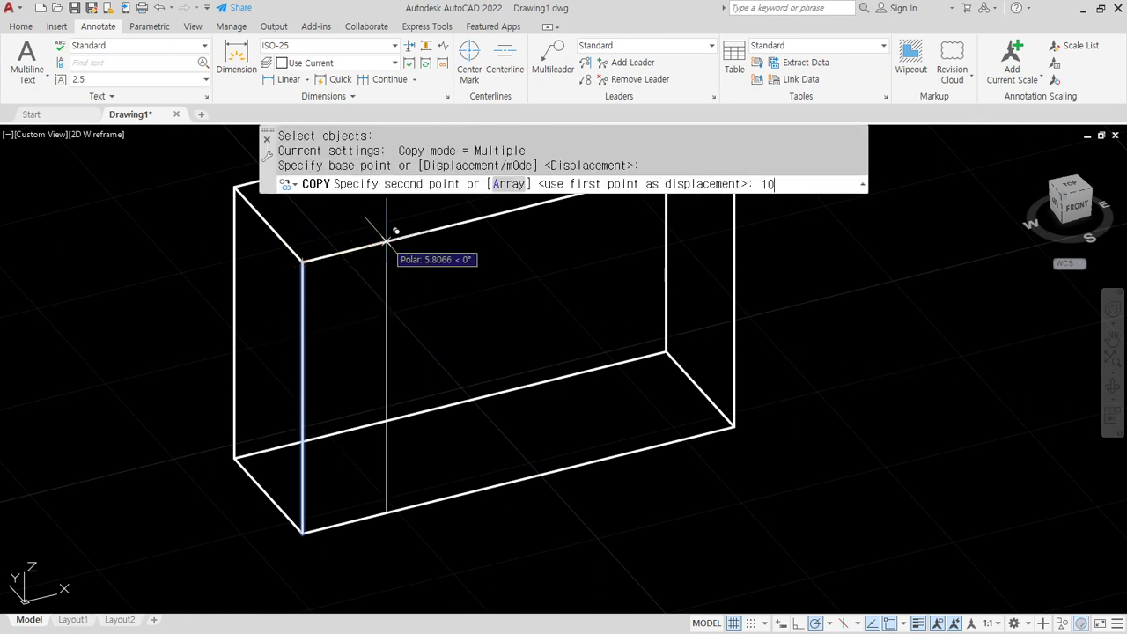
pyautogui.write('10')
pyautogui.press('Return')
pyautogui.press('Return')
pyautogui.press('Return')
pyautogui.press('Escape')
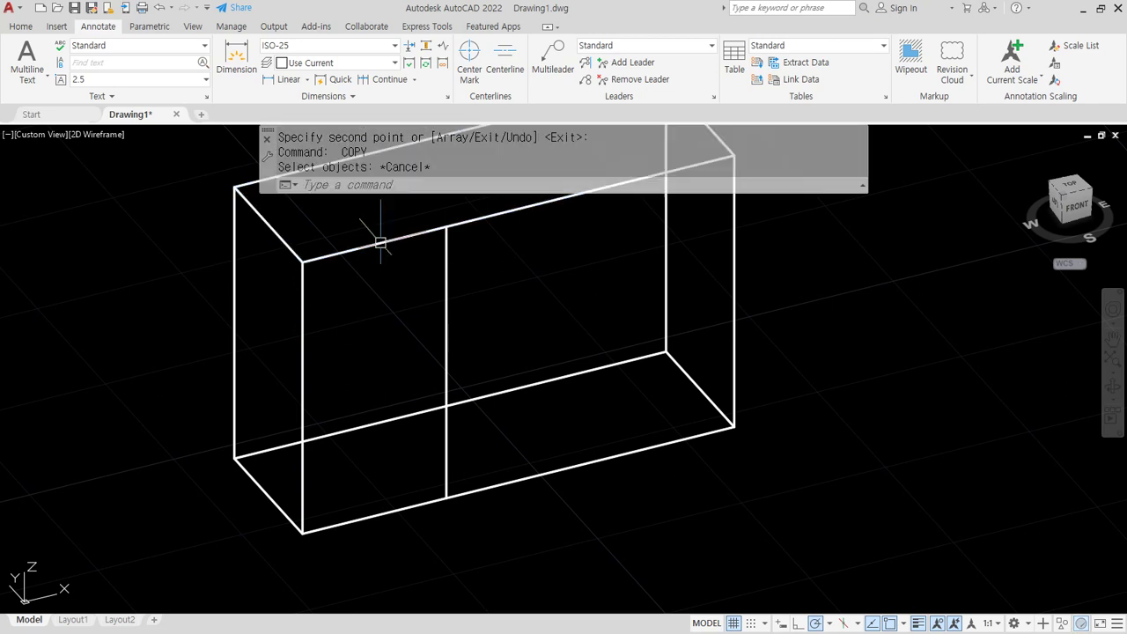
# Explode the block's upper and lower rectangles into separate lines.
pyautogui.write('x')
pyautogui.press('Return')
pyautogui.click(390, 232)
pyautogui.click(369, 529)
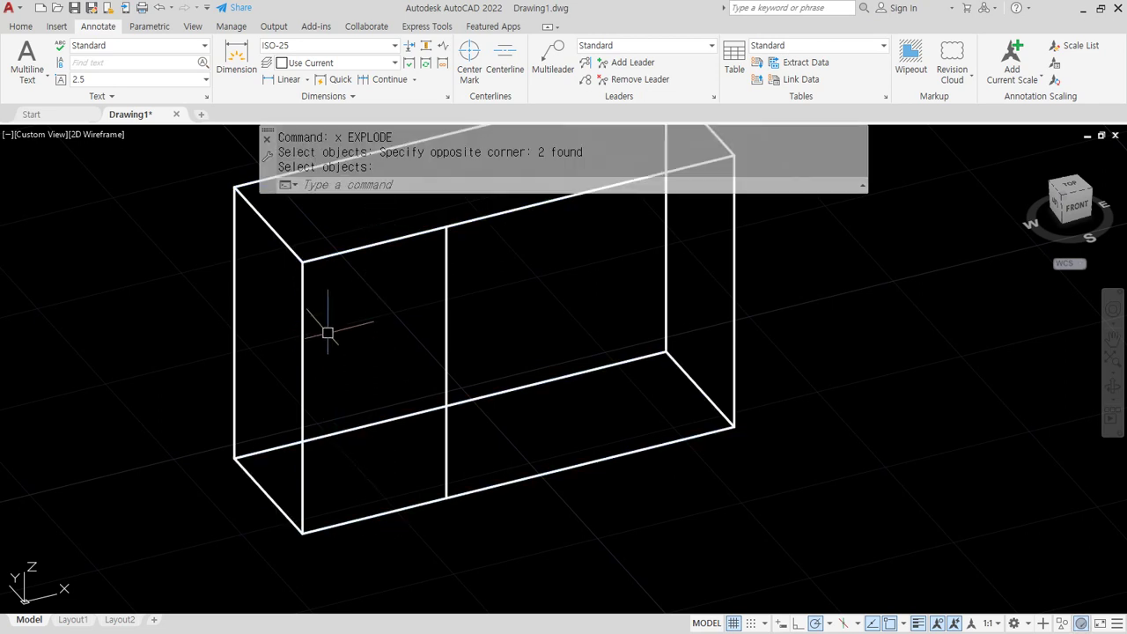
# Copy the block's upper front edge 10 units down along Z, using its left endpoint as the base point.
pyautogui.press('Return')
pyautogui.click(309, 259)
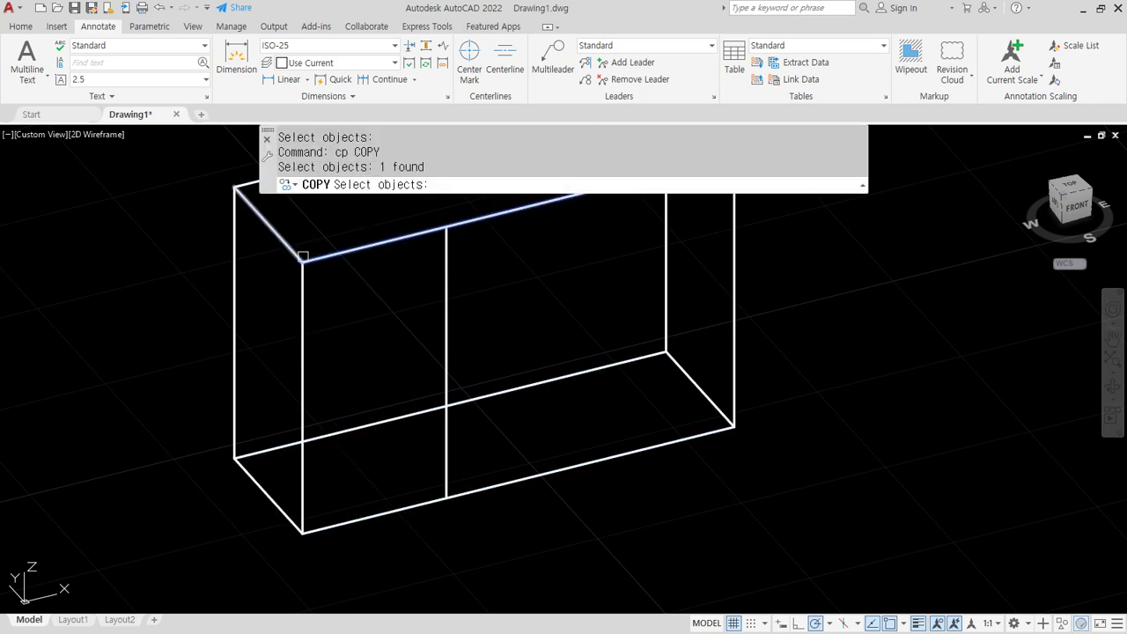
pyautogui.press('Return')
pyautogui.click(302, 261)
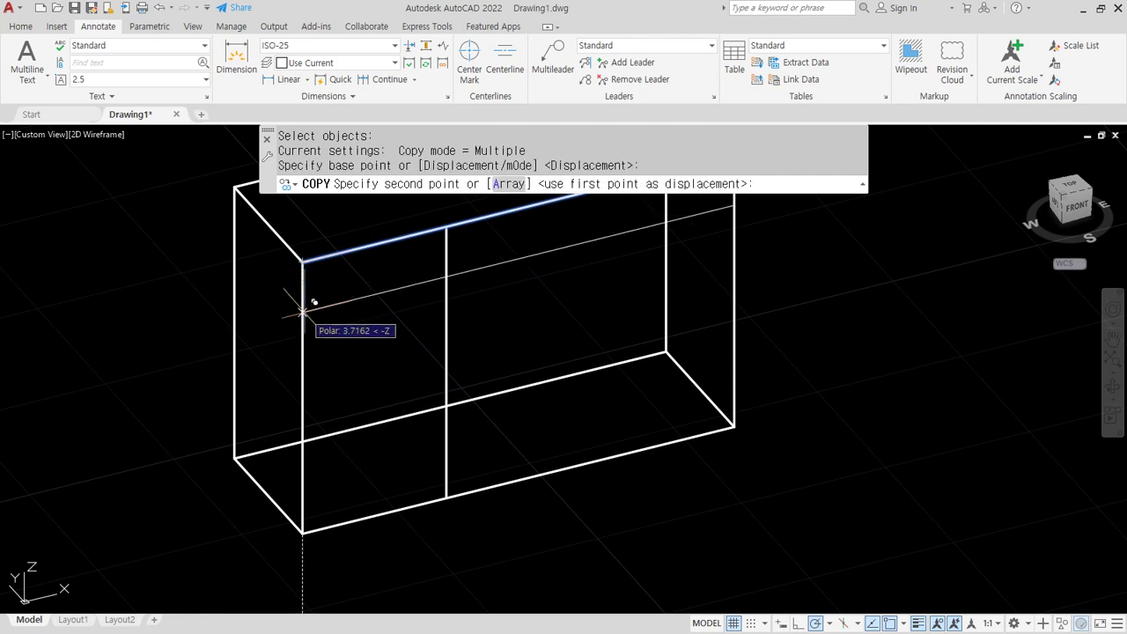
pyautogui.write('10')
pyautogui.press('Return')
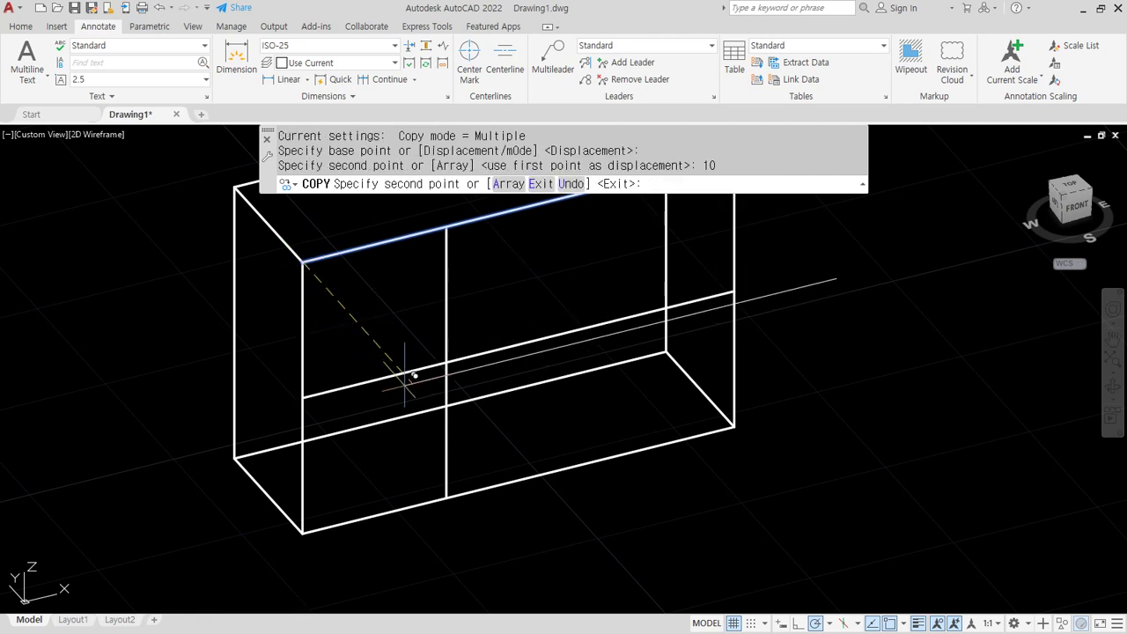
pyautogui.press('Return')
# Fillet the front face's copied and original lines at radius 0 to form an L-shaped step outline.
pyautogui.write('f')
pyautogui.press('Return')
pyautogui.click(395, 375)
pyautogui.click(447, 338)
pyautogui.press('Return')
pyautogui.click(447, 264)
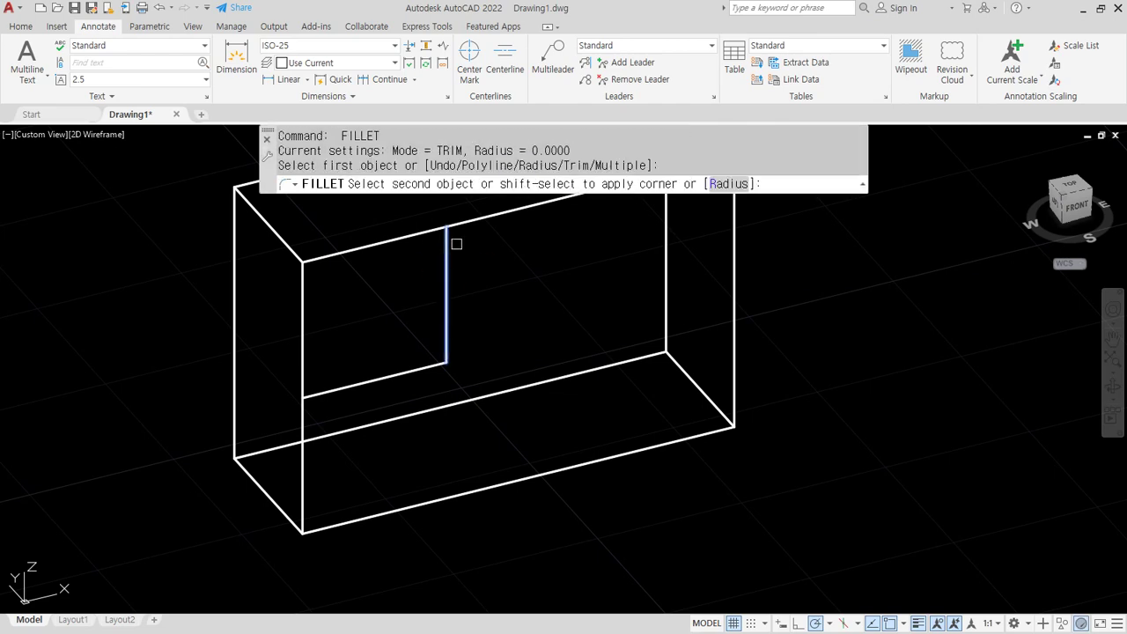
pyautogui.click(469, 221)
pyautogui.press('Return')
pyautogui.click(319, 391)
pyautogui.click(305, 417)
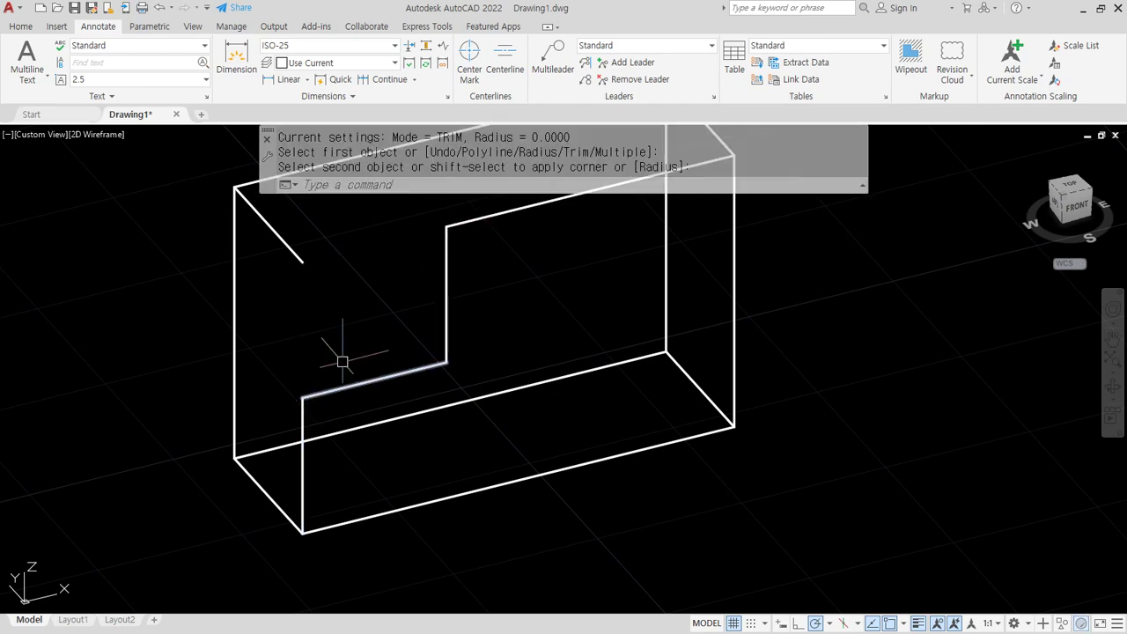
# Copy the upper left depth edge from its front endpoint to the three corners of the front step outline.
pyautogui.moveTo(338, 359); pyautogui.dragTo(337, 436, button='middle')
pyautogui.write('cp')
pyautogui.press('Return')
pyautogui.click(290, 327)
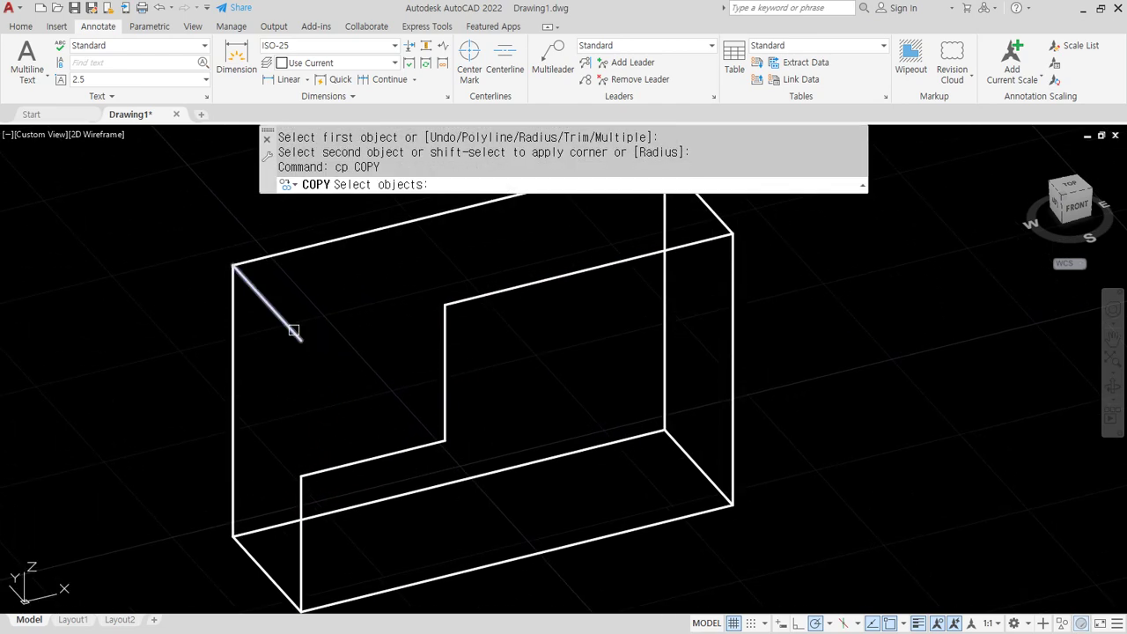
pyautogui.press('Return')
pyautogui.click(300, 339)
pyautogui.click(444, 304)
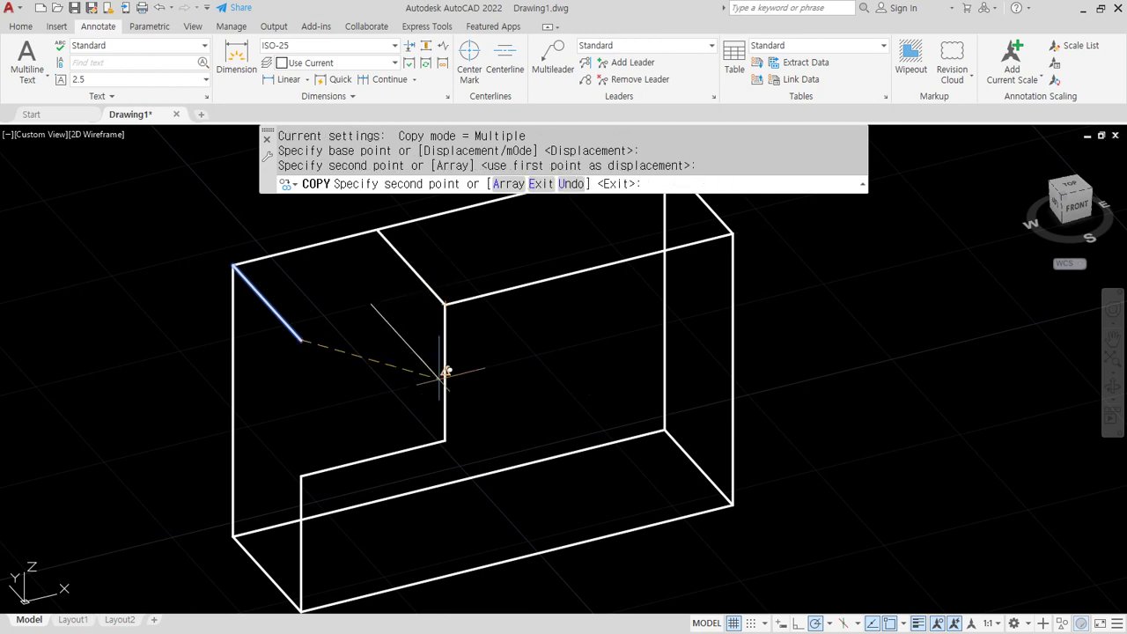
pyautogui.click(445, 439)
pyautogui.click(301, 476)
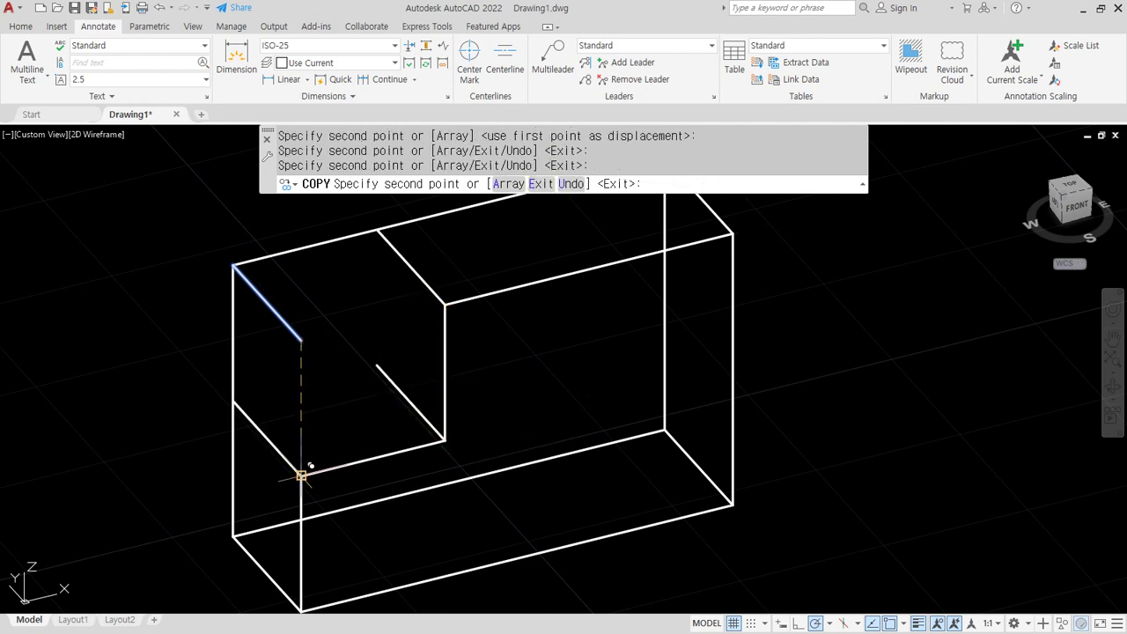
pyautogui.press('Return')
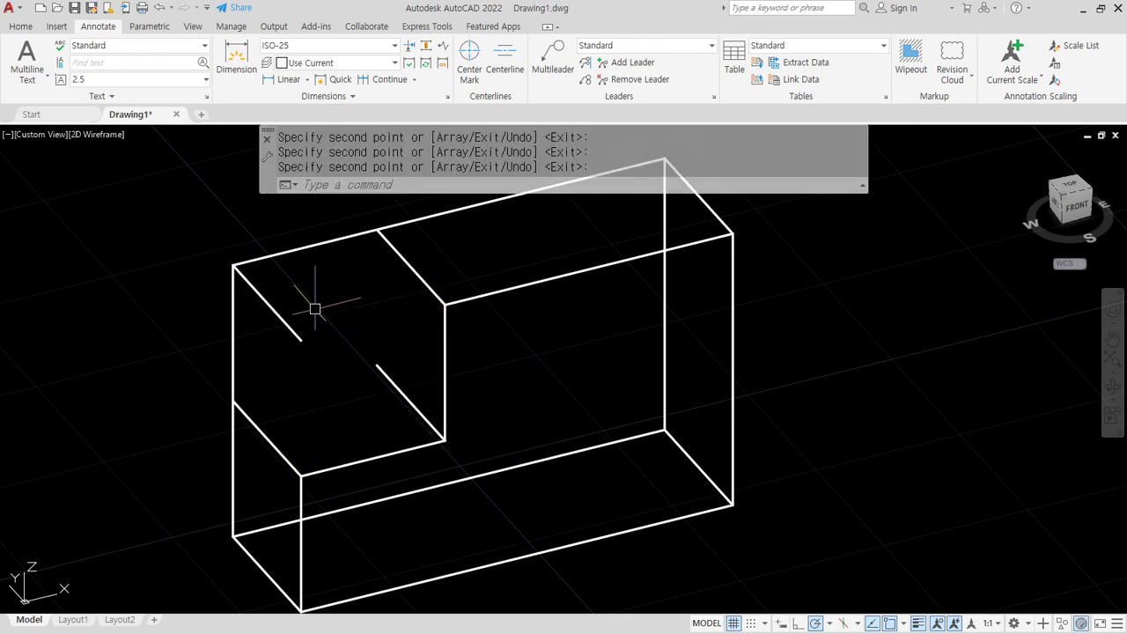
# Copy the block's upper rear edge 10 units down along Z from its left endpoint.
pyautogui.write('cp')
pyautogui.press('Return')
pyautogui.click(299, 250)
pyautogui.press('Return')
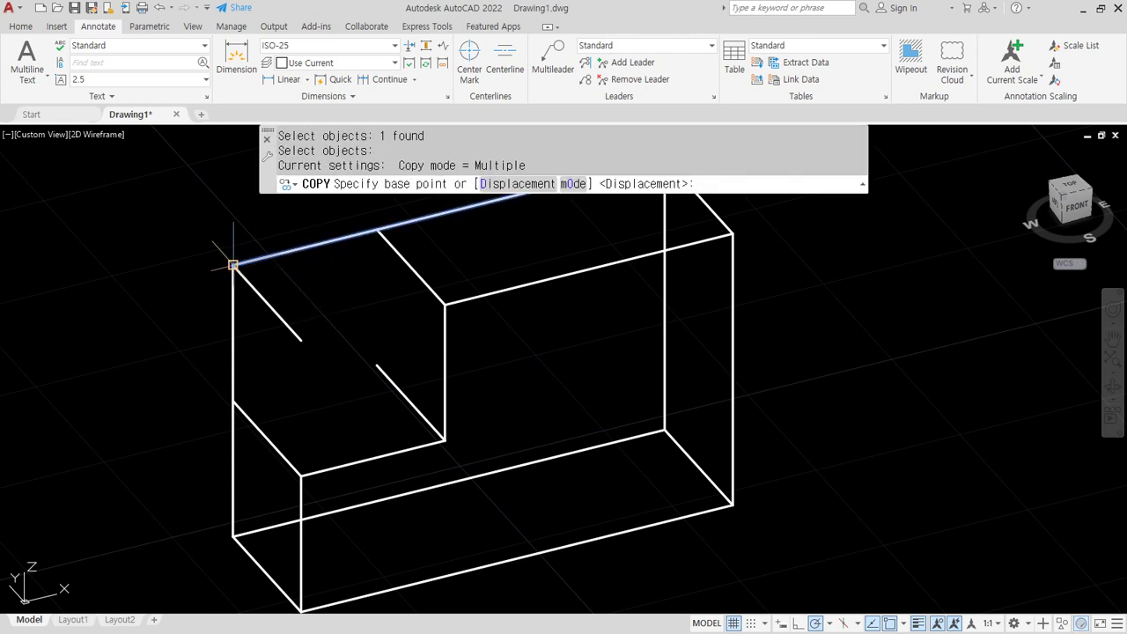
pyautogui.click(233, 264)
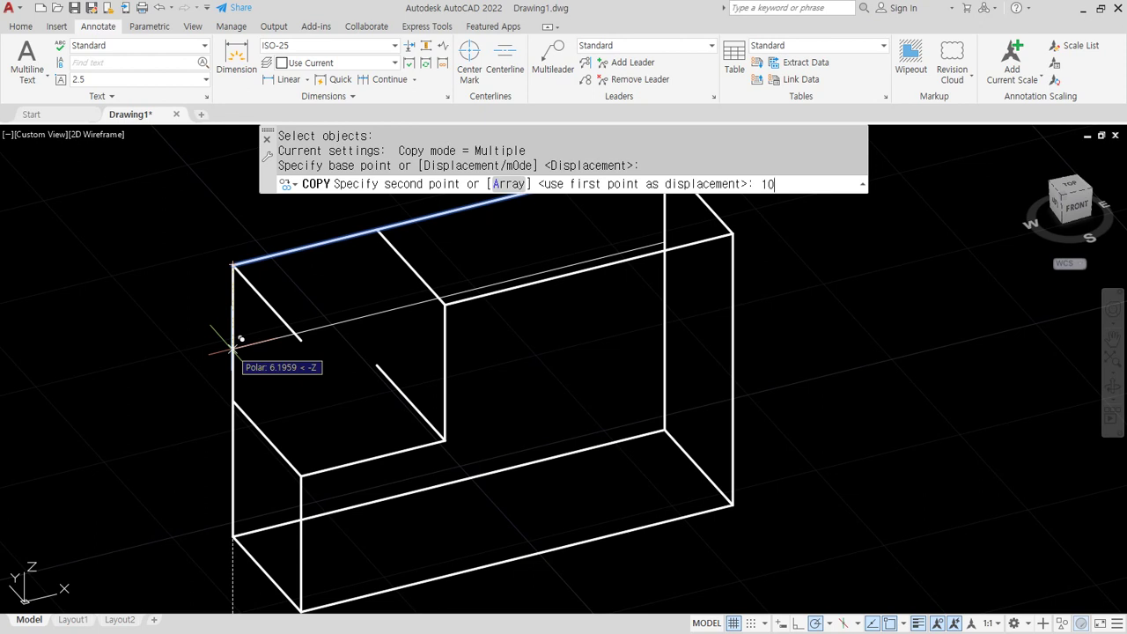
pyautogui.write('10')
pyautogui.press('Return')
pyautogui.press('Return')
# Copy the rear left vertical edge 10 units along X, with the base point at the step's height.
pyautogui.press('Return')
pyautogui.click(233, 397)
pyautogui.press('Return')
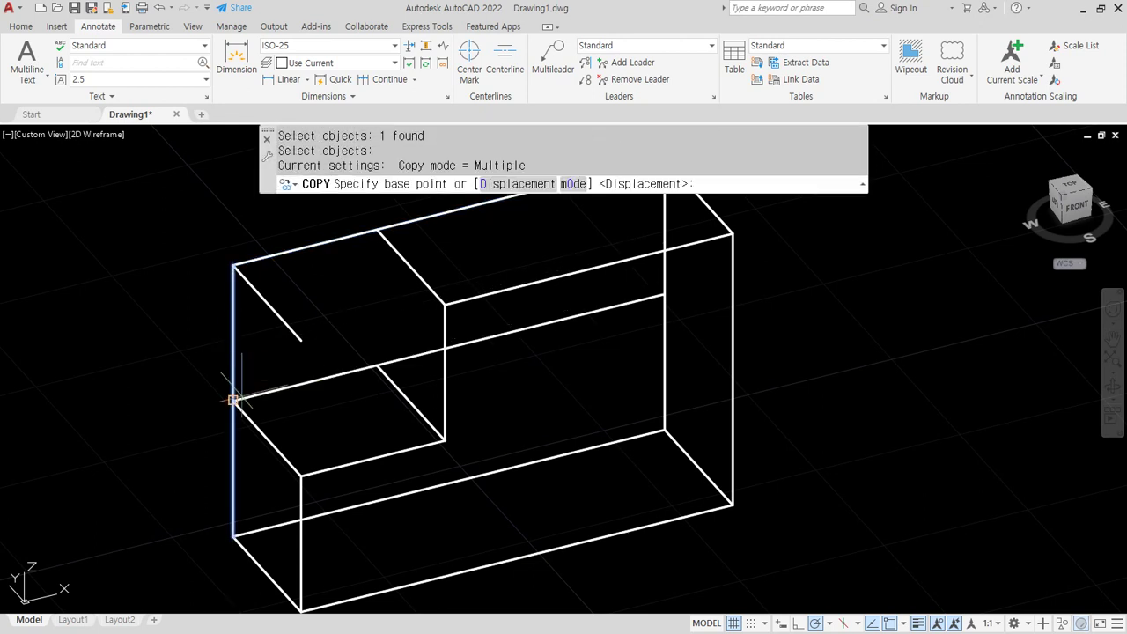
pyautogui.click(233, 399)
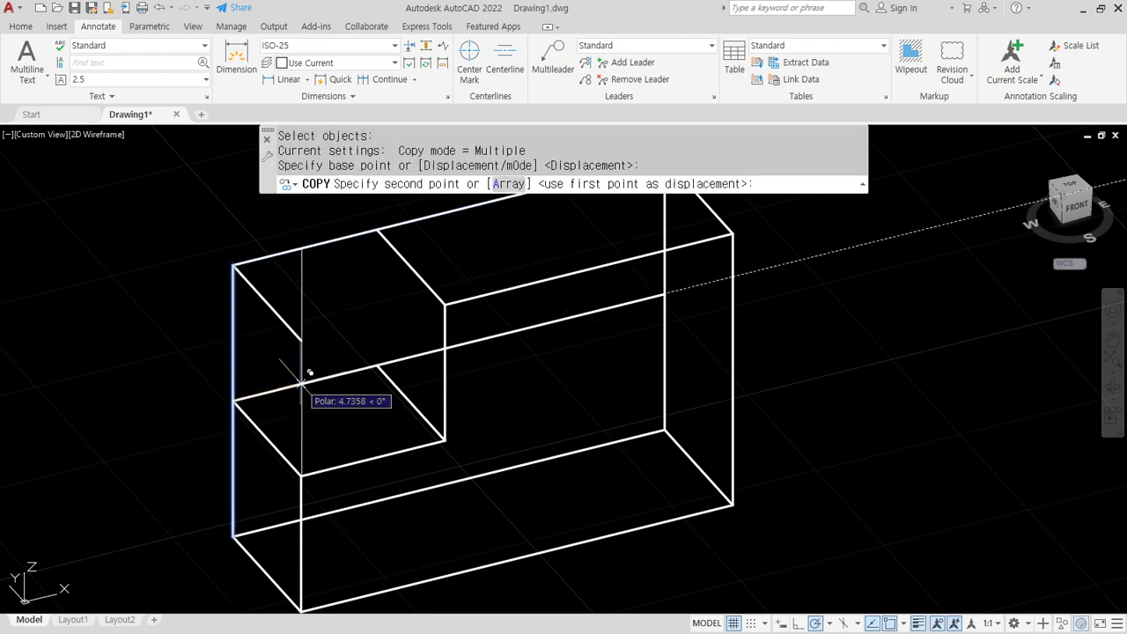
pyautogui.write('10')
pyautogui.press('Return')
pyautogui.press('Return')
# Fillet the rear face's lines at radius 0 to match the L-shaped step outline of the front face.
pyautogui.write('f')
pyautogui.press('Return')
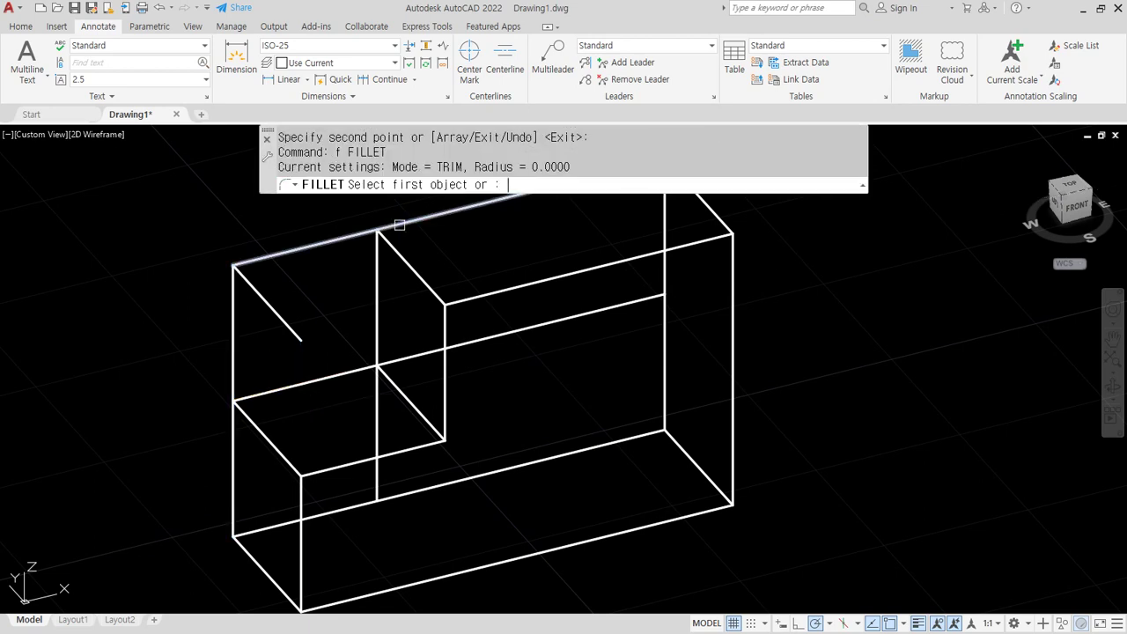
pyautogui.click(394, 226)
pyautogui.click(377, 269)
pyautogui.press('Return')
pyautogui.click(372, 326)
pyautogui.click(354, 361)
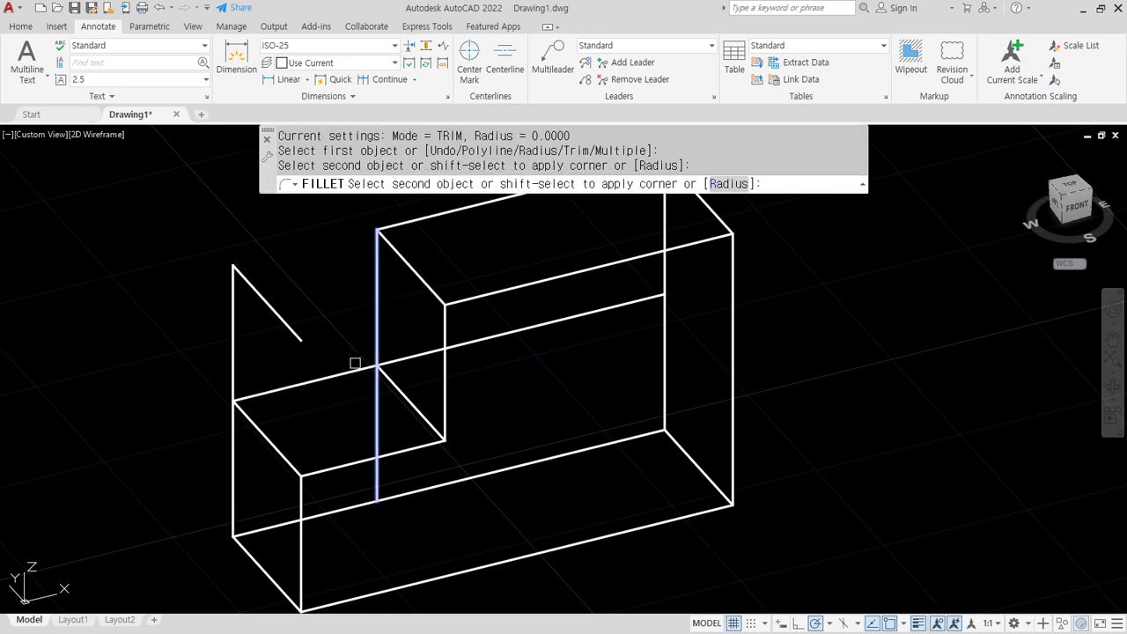
pyautogui.click(292, 387)
pyautogui.press('Return')
pyautogui.click(292, 388)
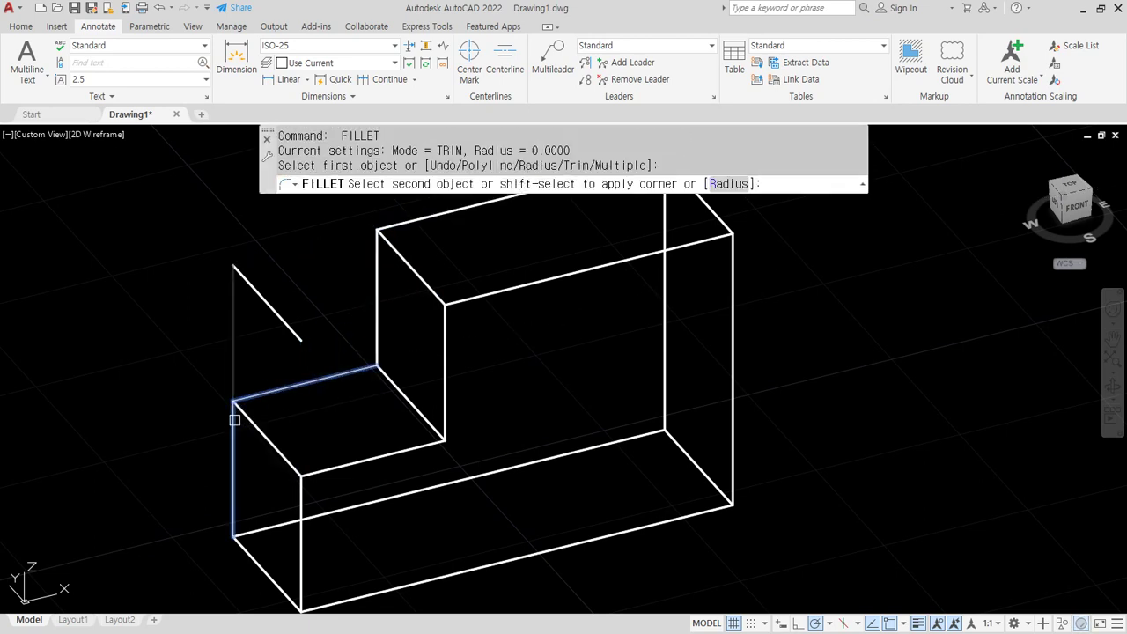
pyautogui.click(233, 412)
# Erase the leftover depth edge above the lower step.
pyautogui.click(260, 296)
pyautogui.write('e')
pyautogui.press('Return')
# Copy the original full block along X to the free space beyond the stepped block, using its front lower corner as the base point.
pyautogui.scroll(-2, 239, 377)
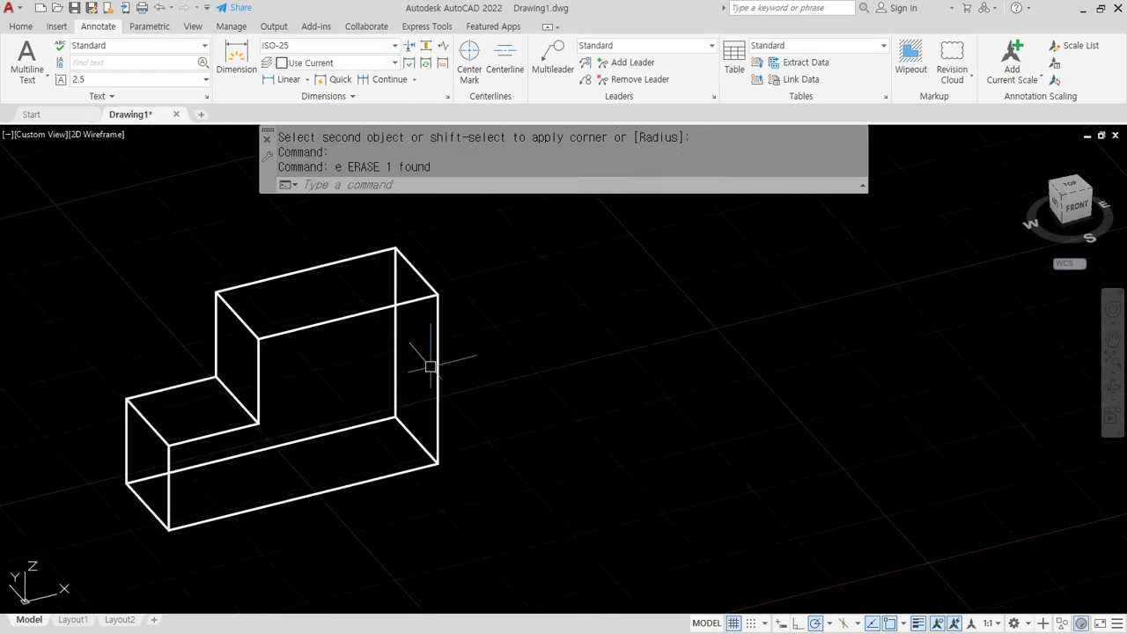
pyautogui.scroll(-5, 229, 432)
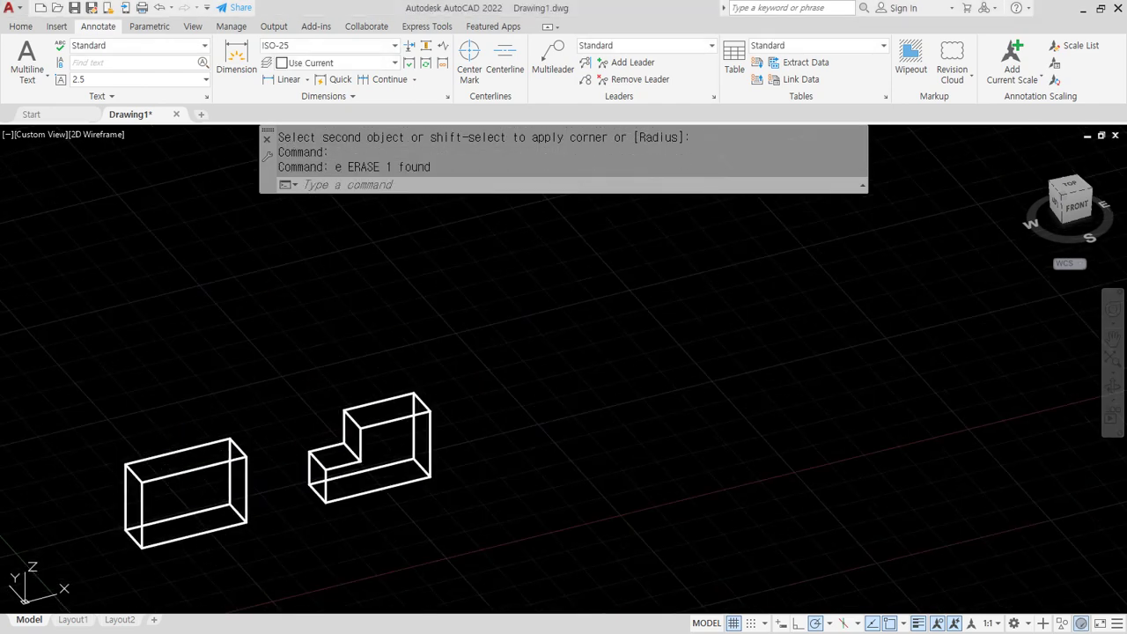
pyautogui.scroll(2, 232, 479)
pyautogui.write('cp')
pyautogui.press('Return')
pyautogui.click(291, 589)
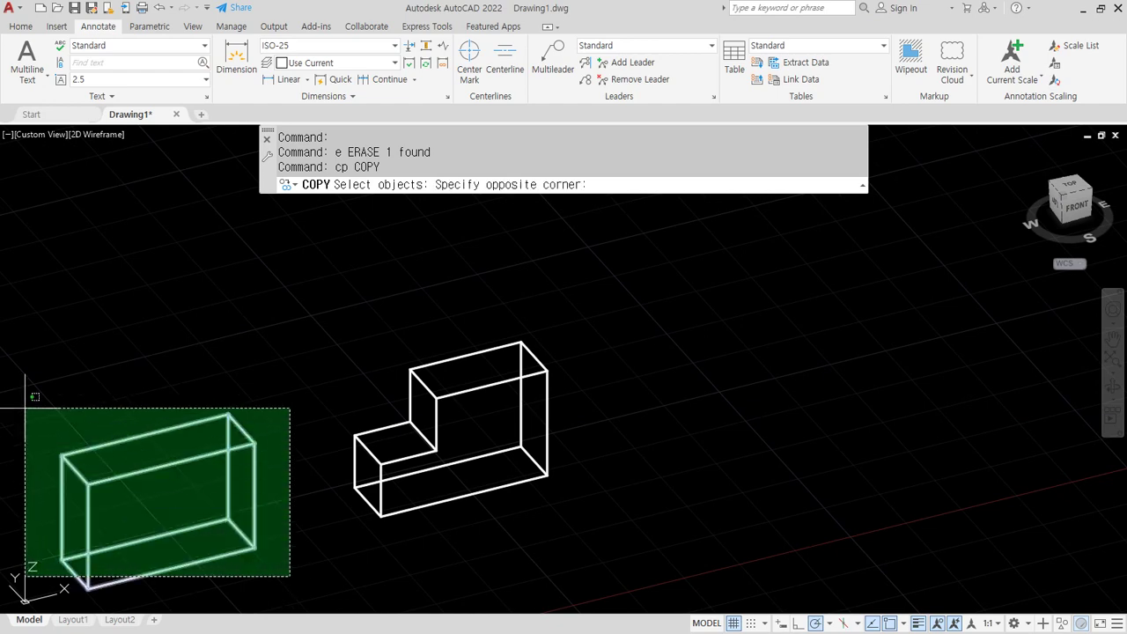
pyautogui.click(26, 407)
pyautogui.press('Return')
pyautogui.click(88, 588)
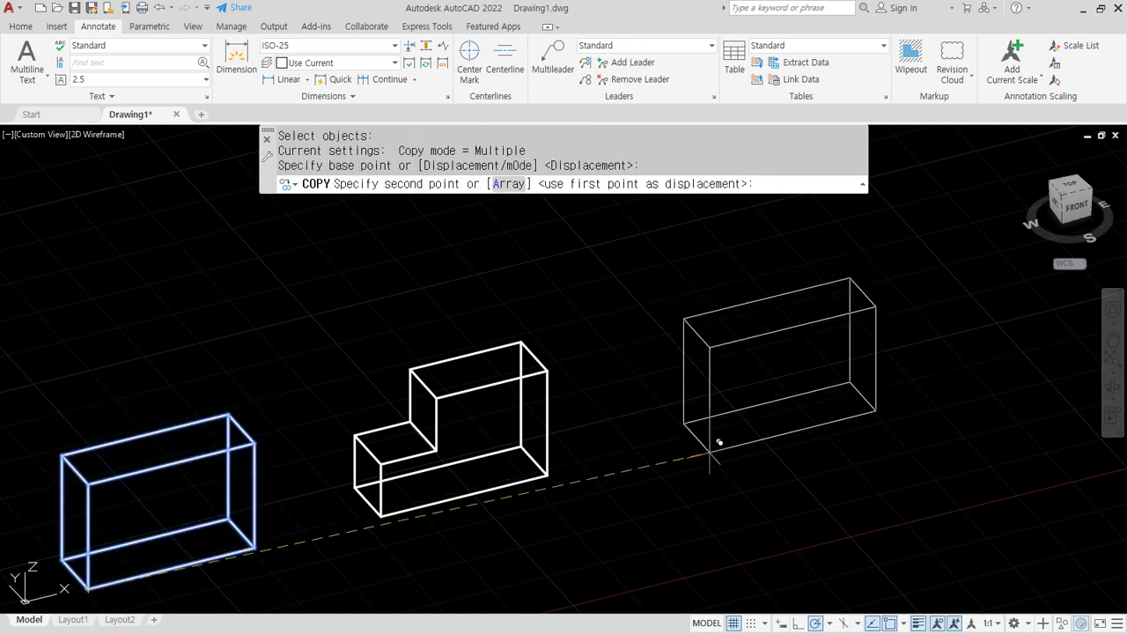
pyautogui.click(724, 431)
pyautogui.press('Escape')
# Examine the U-shaped exercise block in the browser's example drawing, and orbit to a close view of the newly copied block.
pyautogui.moveTo(0, 172); pyautogui.dragTo(416, 149)
pyautogui.moveTo(473, 374)
pyautogui.mouseDown()
pyautogui.moveTo(368, 298)
pyautogui.moveTo(498, 249)
pyautogui.moveTo(443, 380)
pyautogui.moveTo(386, 248)
pyautogui.moveTo(516, 334)
pyautogui.moveTo(401, 264)
pyautogui.moveTo(538, 374)
pyautogui.moveTo(450, 387)
pyautogui.mouseUp()
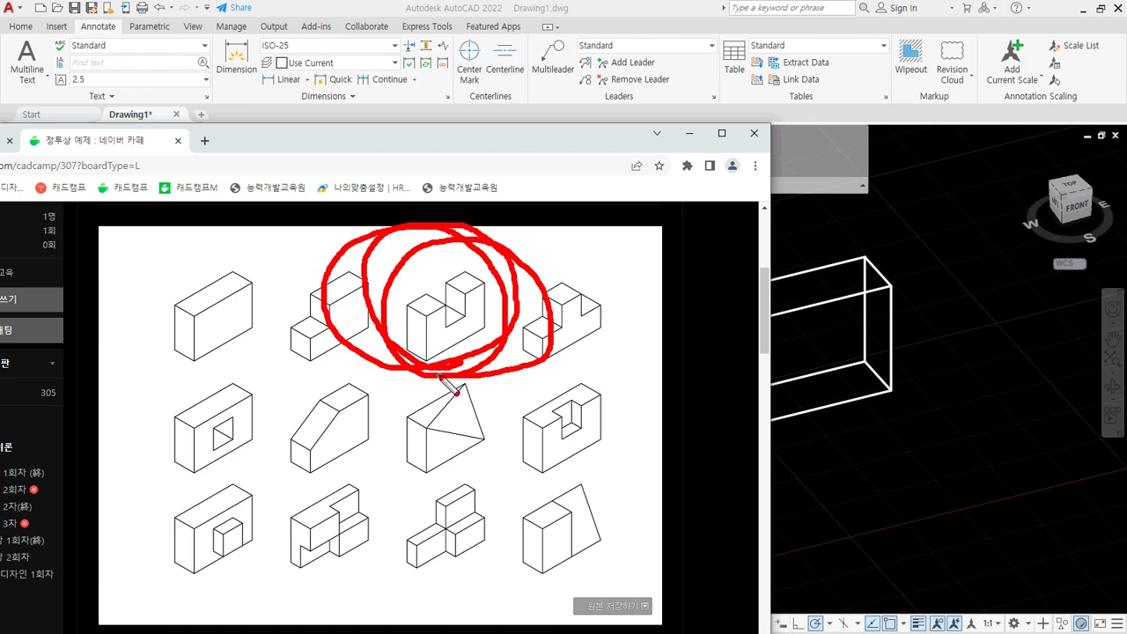
pyautogui.press('Escape')
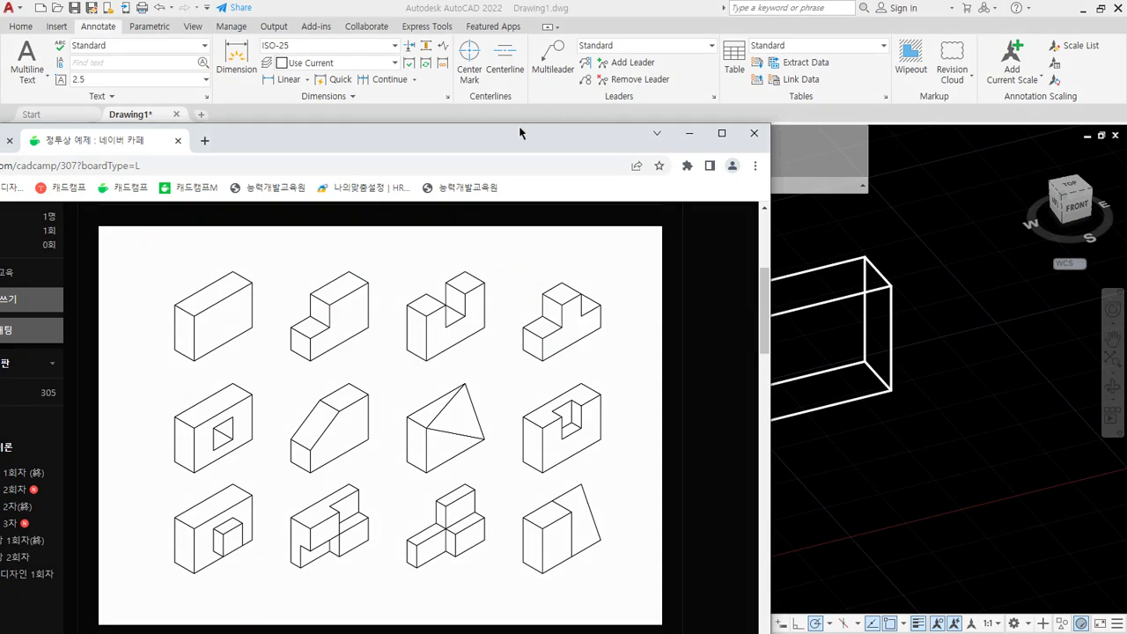
pyautogui.moveTo(501, 141); pyautogui.dragTo(0, 142)
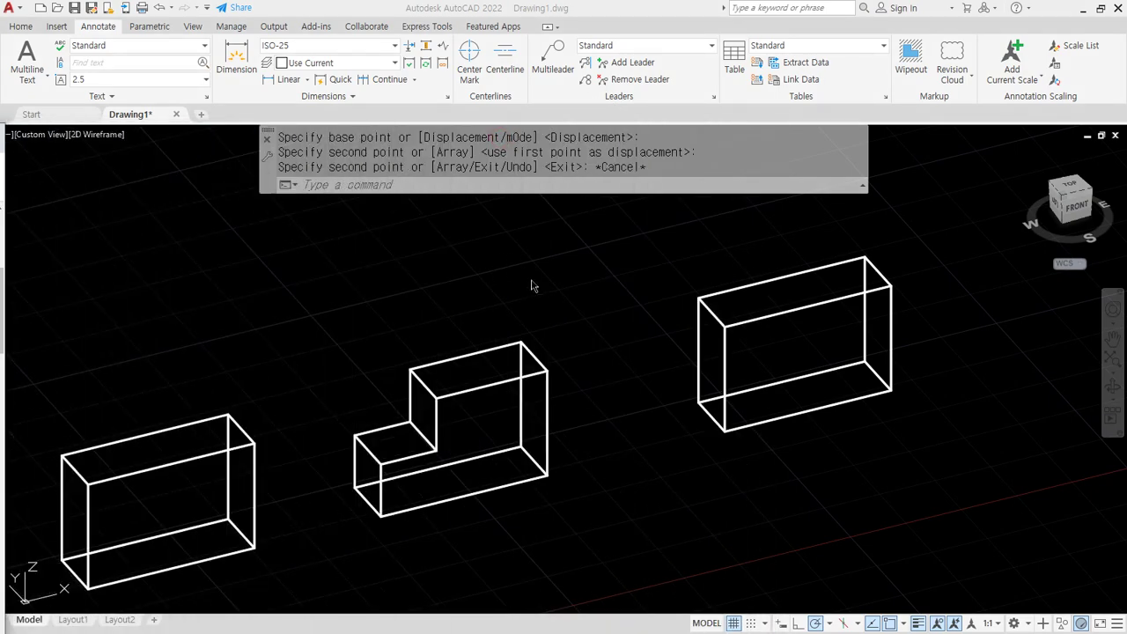
pyautogui.keyDown('shift'); pyautogui.moveTo(763, 361); pyautogui.dragTo(643, 371, button='middle'); pyautogui.keyUp('shift')
pyautogui.scroll(5, 764, 347)
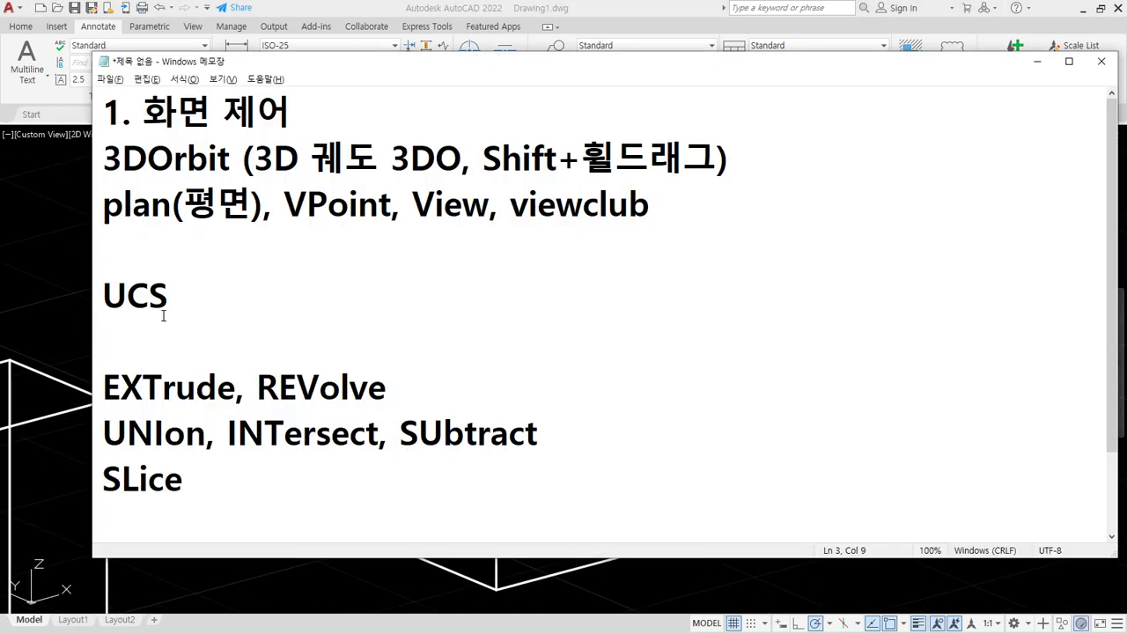
# Switch to Notepad and expand the UCS entry to "UCS (User Coordinate System 사용자 좌표계)".
pyautogui.moveTo(91, 315); pyautogui.dragTo(181, 314)
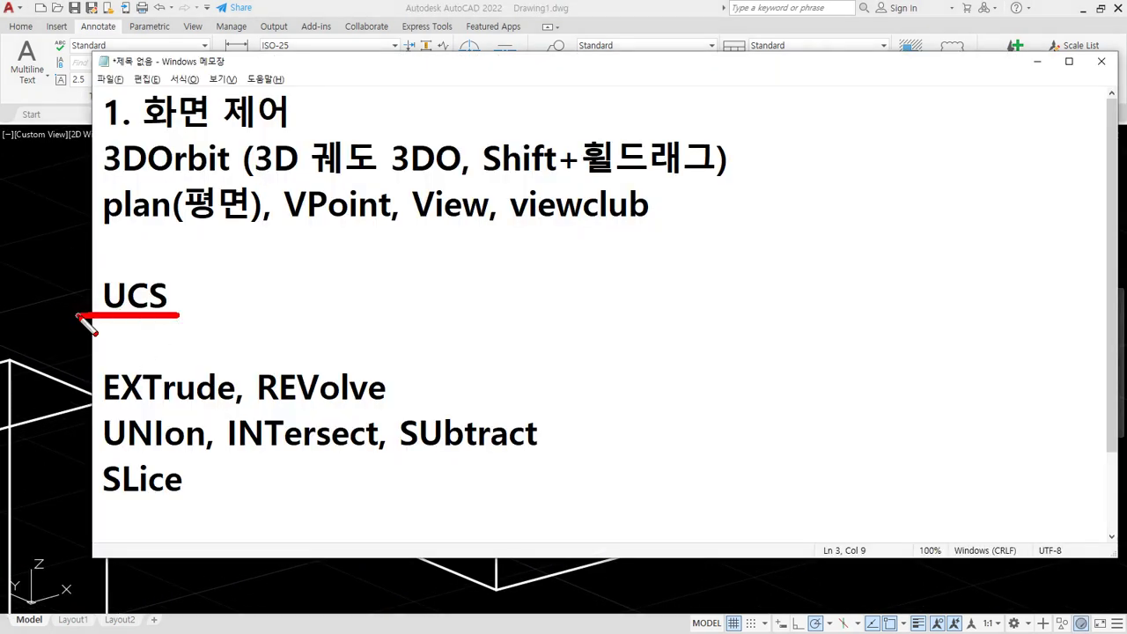
pyautogui.press('Escape')
pyautogui.click(191, 296)
pyautogui.write('(')
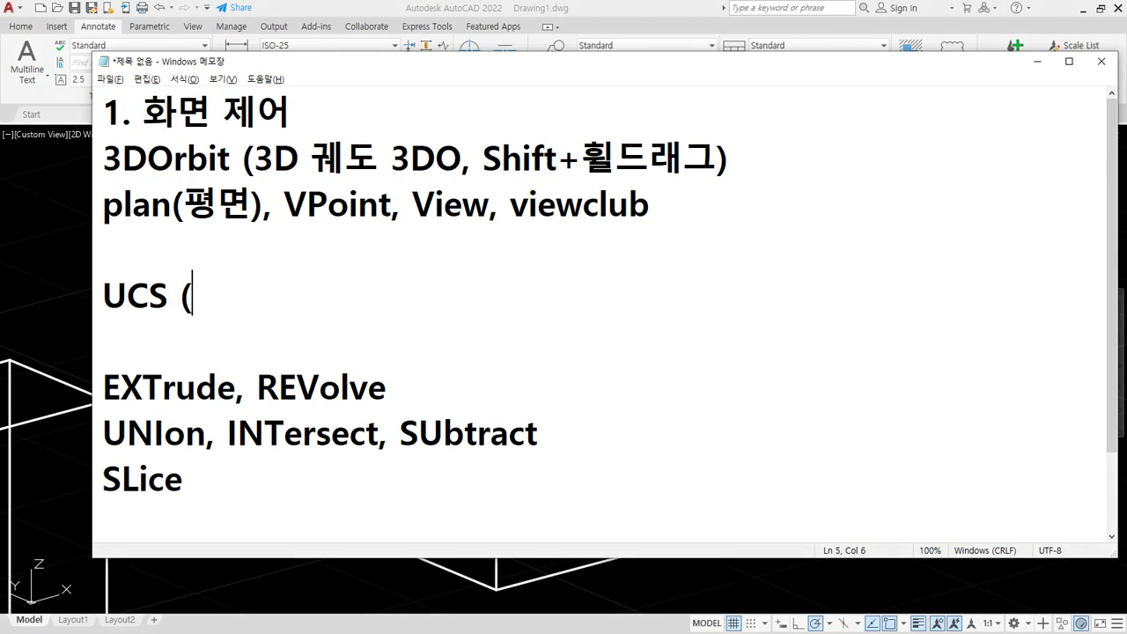
pyautogui.write('us')
pyautogui.press('BackSpace')
pyautogui.press('BackSpace')
pyautogui.press('Hangul')
pyautogui.write('User C')
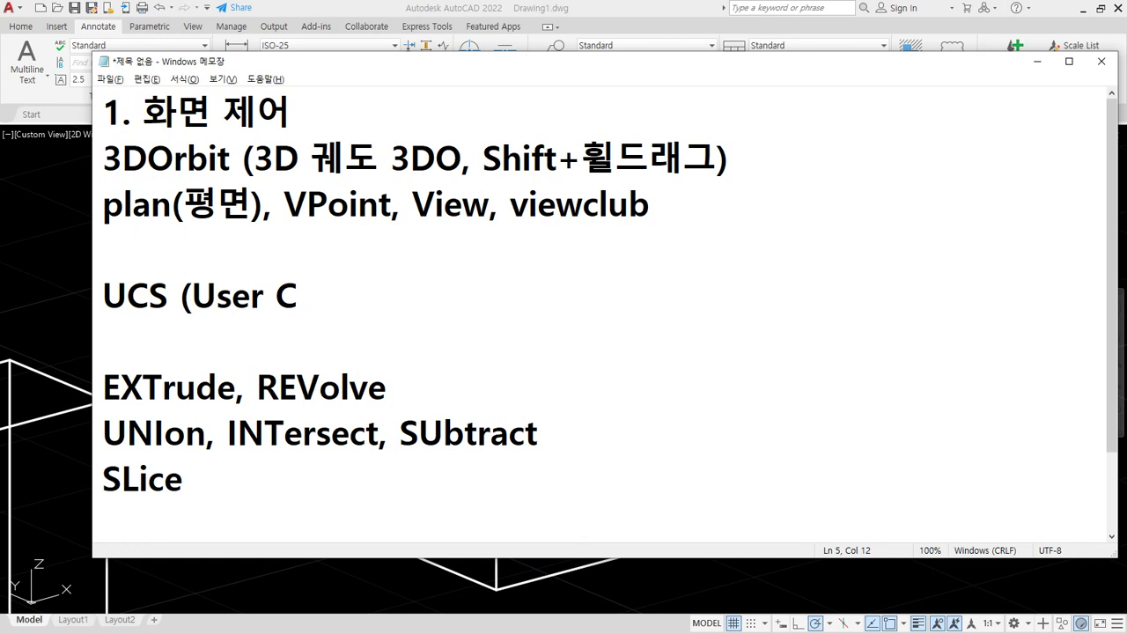
pyautogui.write('oordin')
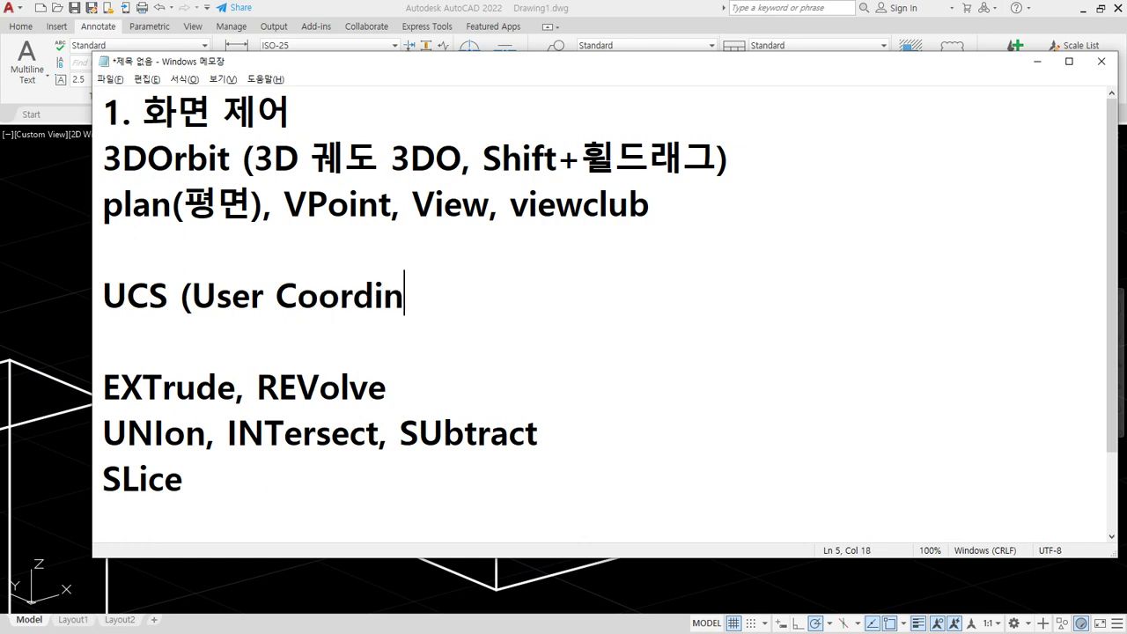
pyautogui.write('ate System ㅈ')
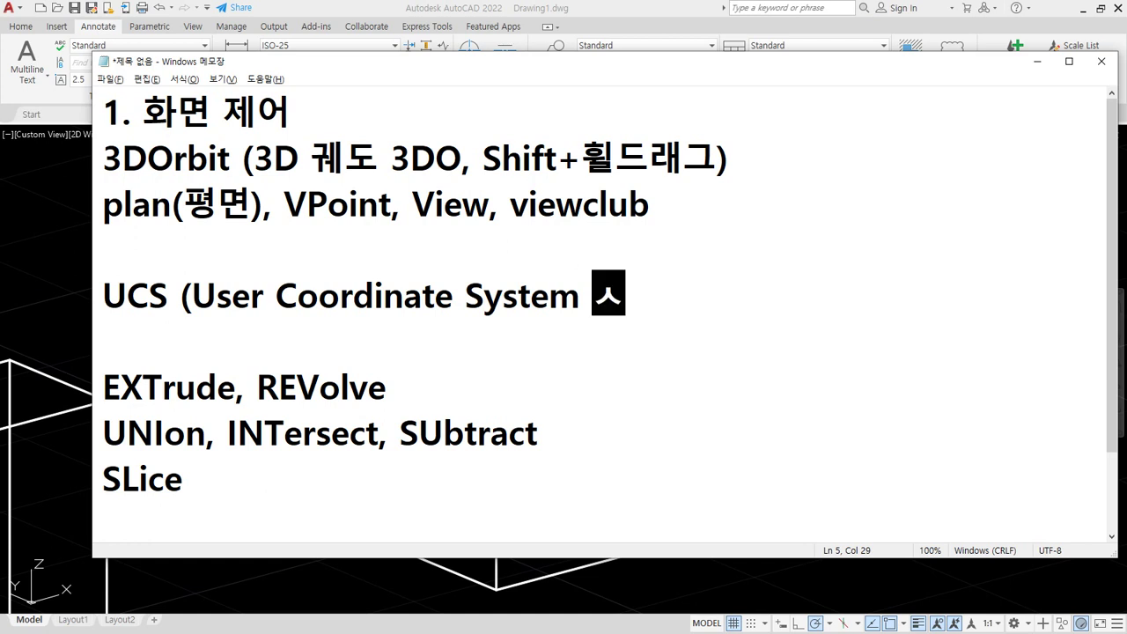
pyautogui.write('사용자 좌표')
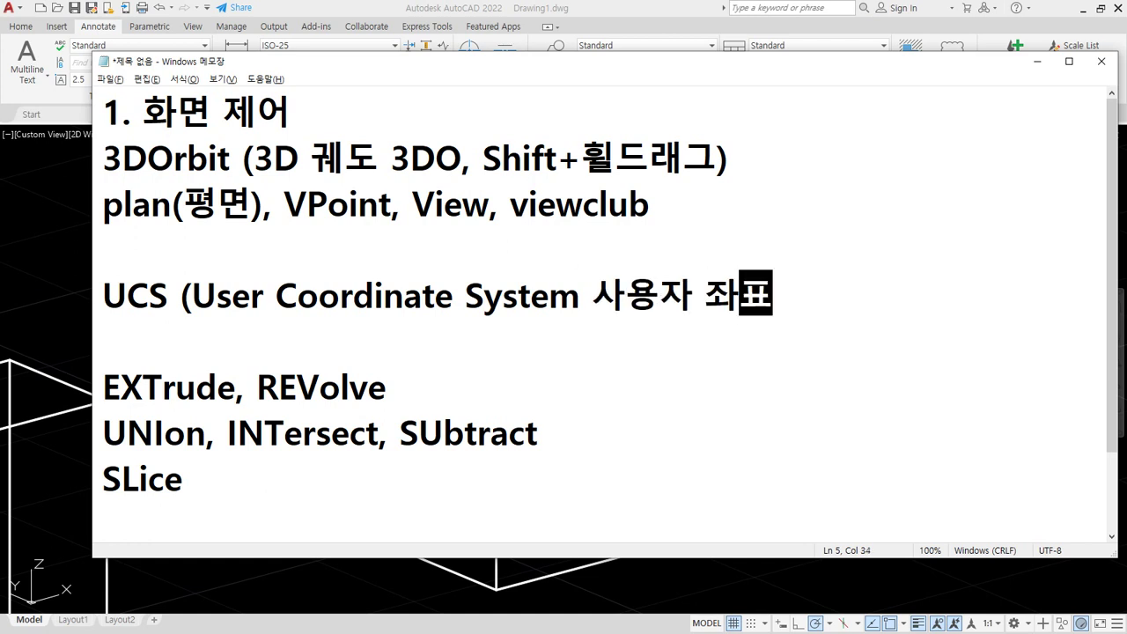
pyautogui.write('계')
pyautogui.press('BackSpace')
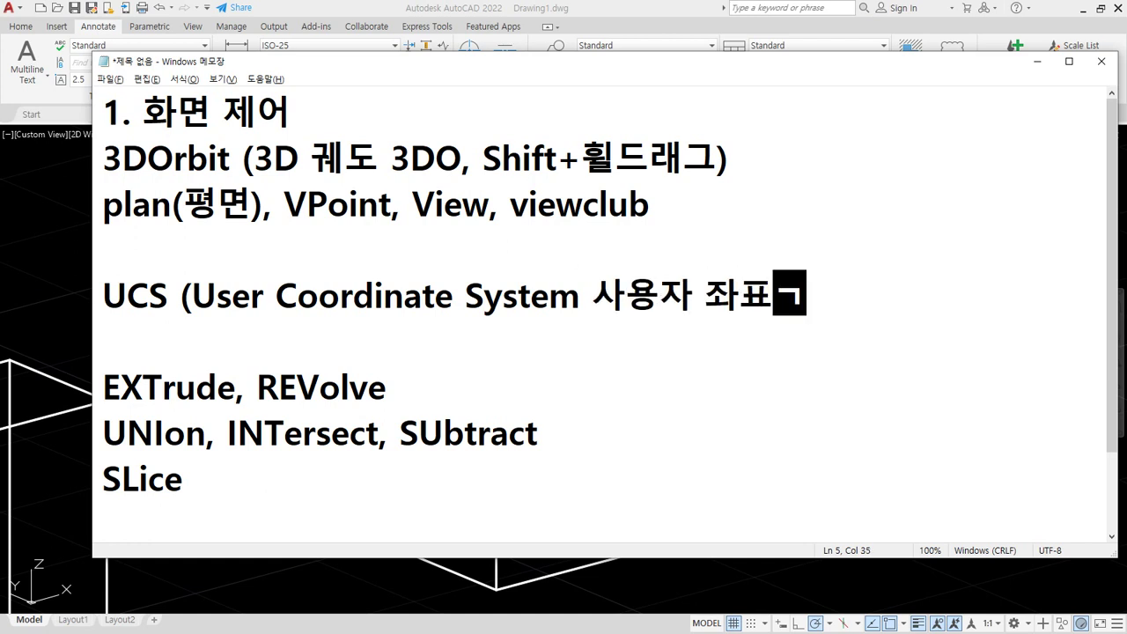
pyautogui.write('ㅖ)')
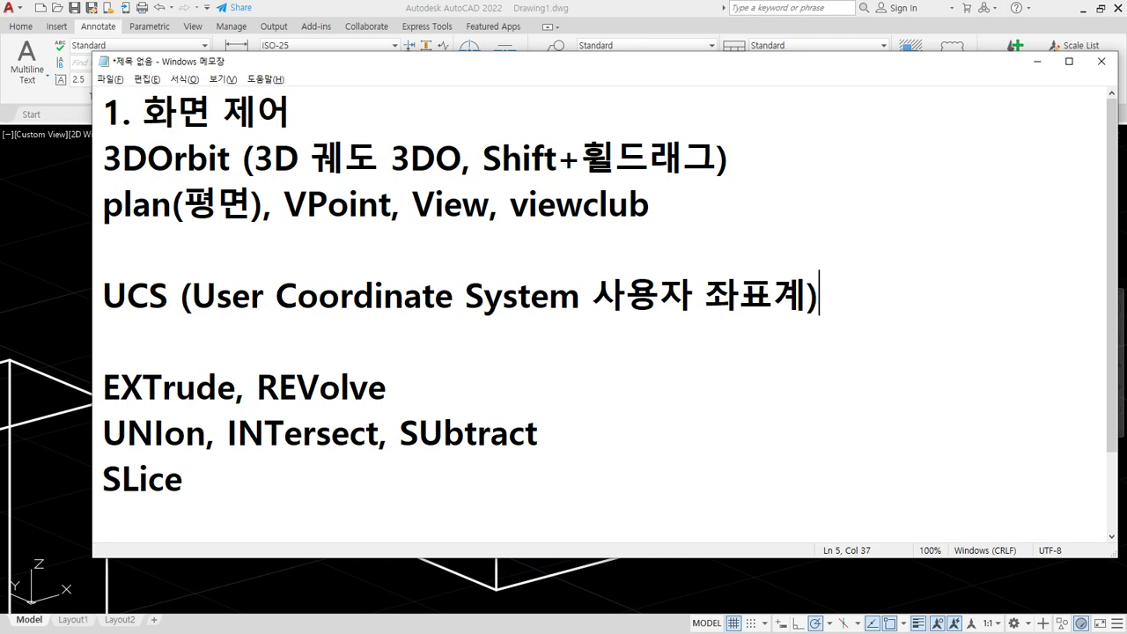
# Switch back to AutoCAD and examine the bottom face of the newly copied block.
pyautogui.click(413, 6)
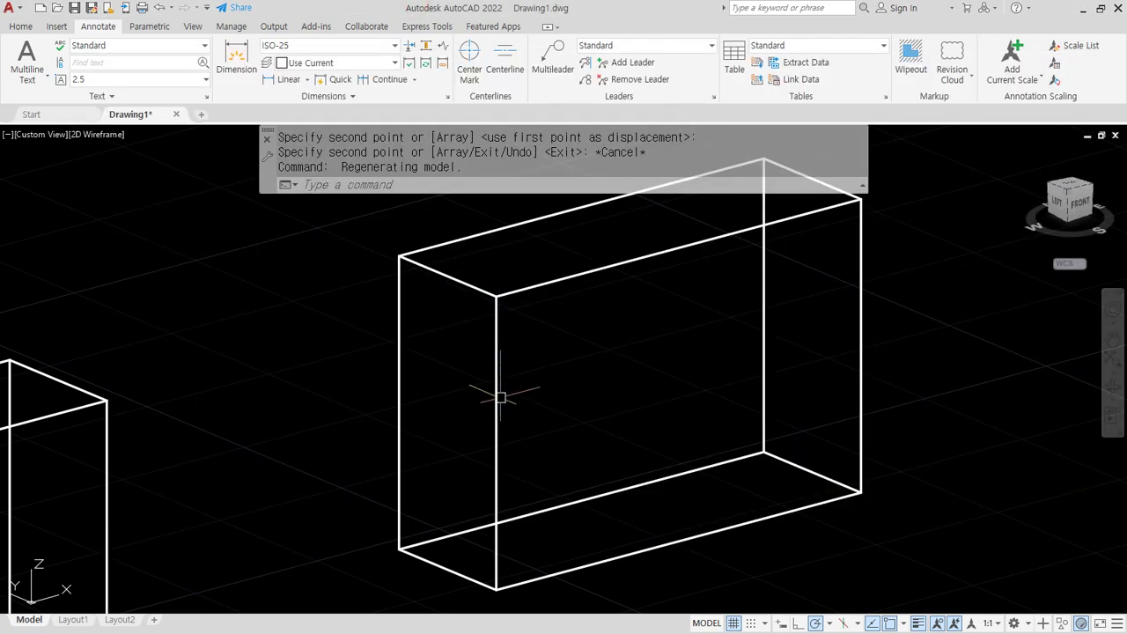
pyautogui.moveTo(561, 425); pyautogui.dragTo(519, 381, button='middle')
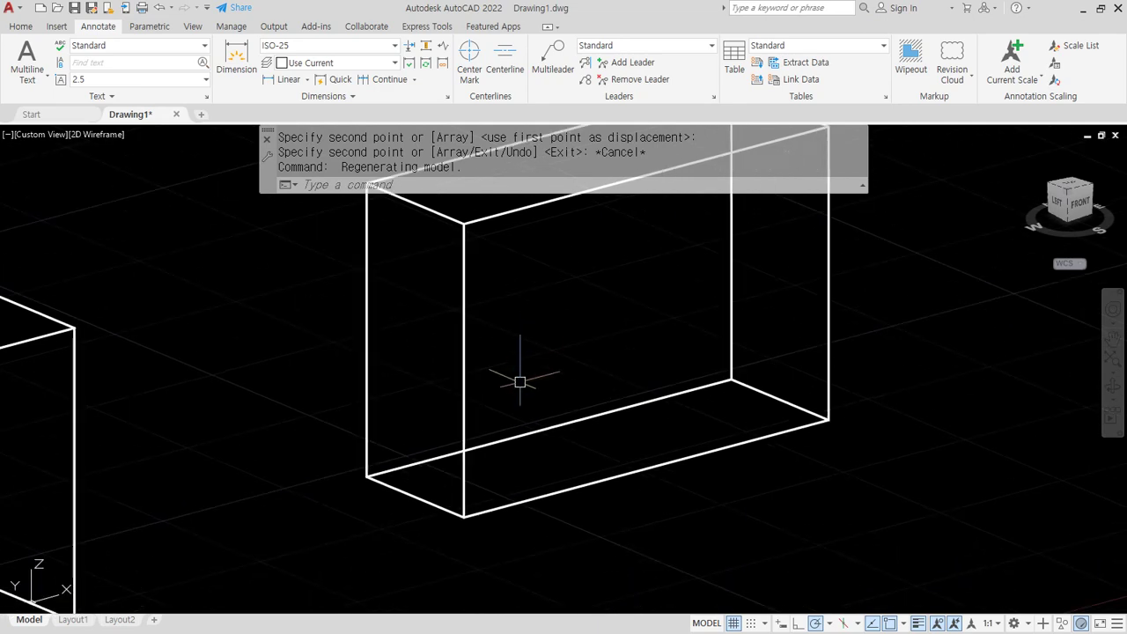
pyautogui.moveTo(464, 515)
pyautogui.mouseDown()
pyautogui.moveTo(596, 472)
pyautogui.moveTo(795, 432)
pyautogui.moveTo(694, 429)
pyautogui.moveTo(651, 444)
pyautogui.moveTo(667, 468)
pyautogui.moveTo(611, 436)
pyautogui.moveTo(515, 476)
pyautogui.moveTo(418, 476)
pyautogui.mouseUp()
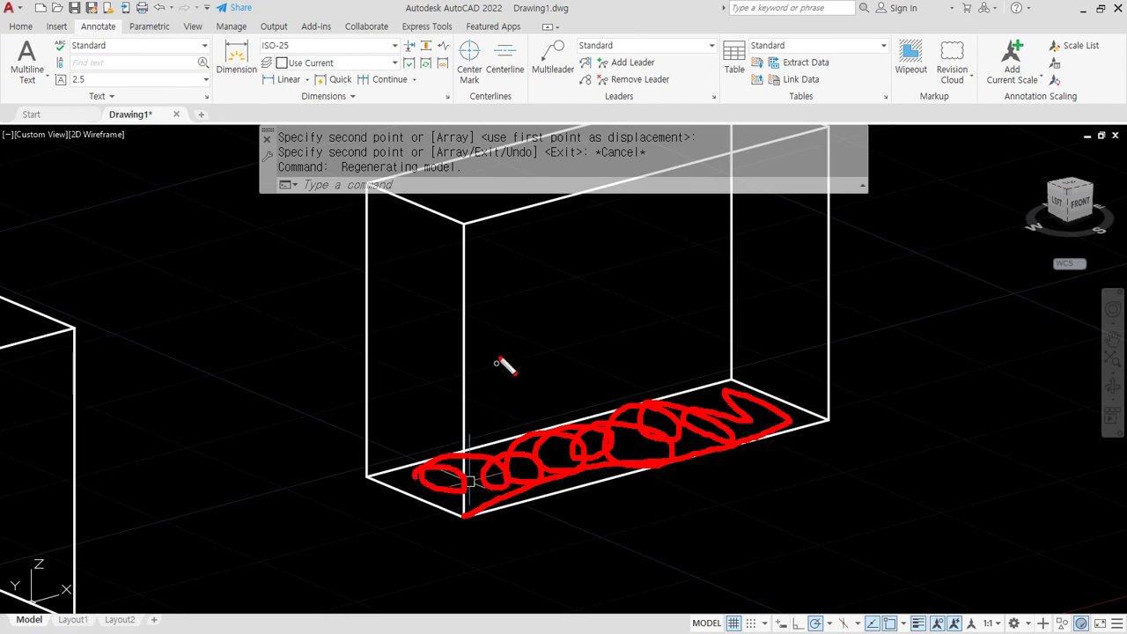
# Examine the front face of the newly copied block as the next working plane.
pyautogui.press('e')
pyautogui.moveTo(467, 228)
pyautogui.mouseDown()
pyautogui.moveTo(463, 400)
pyautogui.moveTo(488, 504)
pyautogui.moveTo(807, 402)
pyautogui.moveTo(820, 167)
pyautogui.moveTo(488, 241)
pyautogui.moveTo(475, 304)
pyautogui.mouseUp()
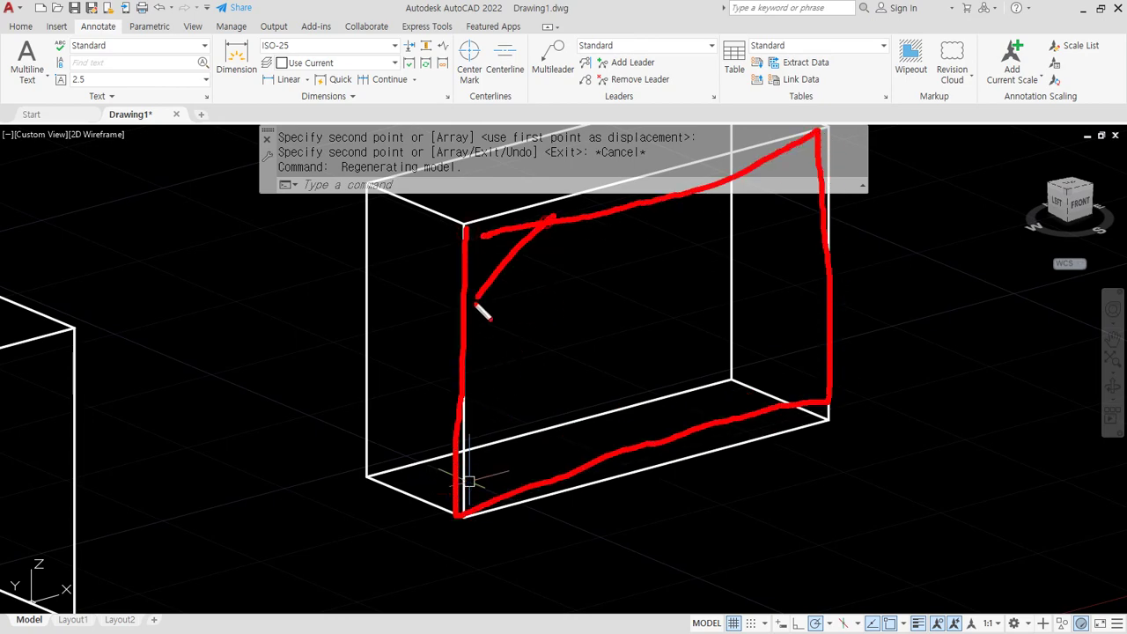
pyautogui.moveTo(624, 195); pyautogui.dragTo(419, 477)
pyautogui.moveTo(767, 225); pyautogui.dragTo(520, 465)
pyautogui.moveTo(751, 176); pyautogui.dragTo(520, 411)
pyautogui.moveTo(780, 205); pyautogui.dragTo(648, 401)
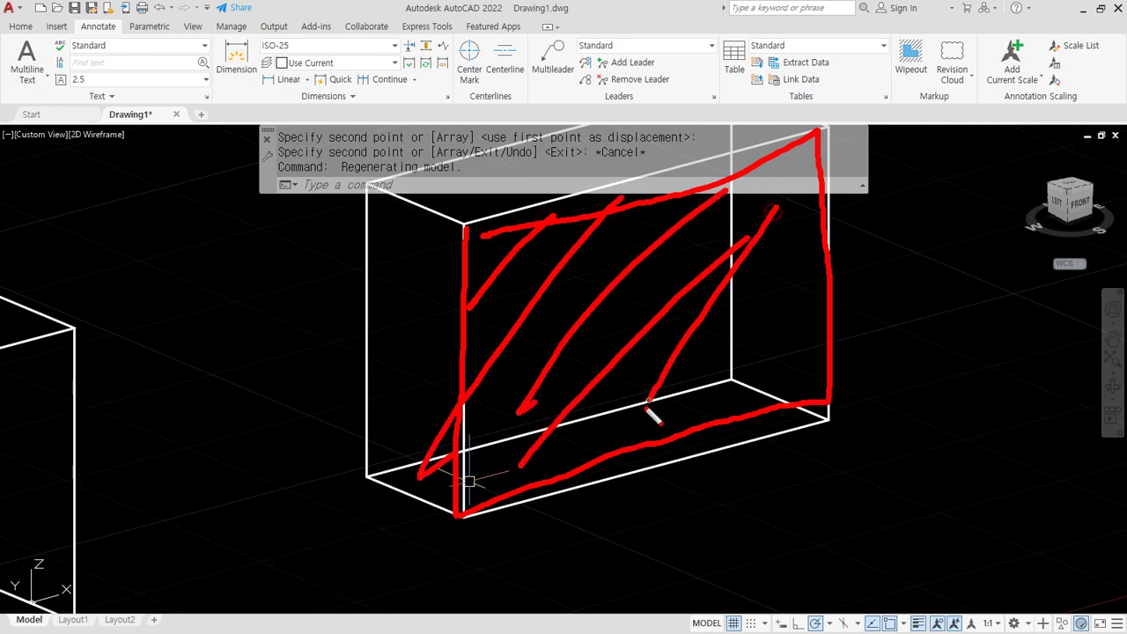
pyautogui.moveTo(839, 216); pyautogui.dragTo(691, 407)
pyautogui.moveTo(804, 331); pyautogui.dragTo(764, 386)
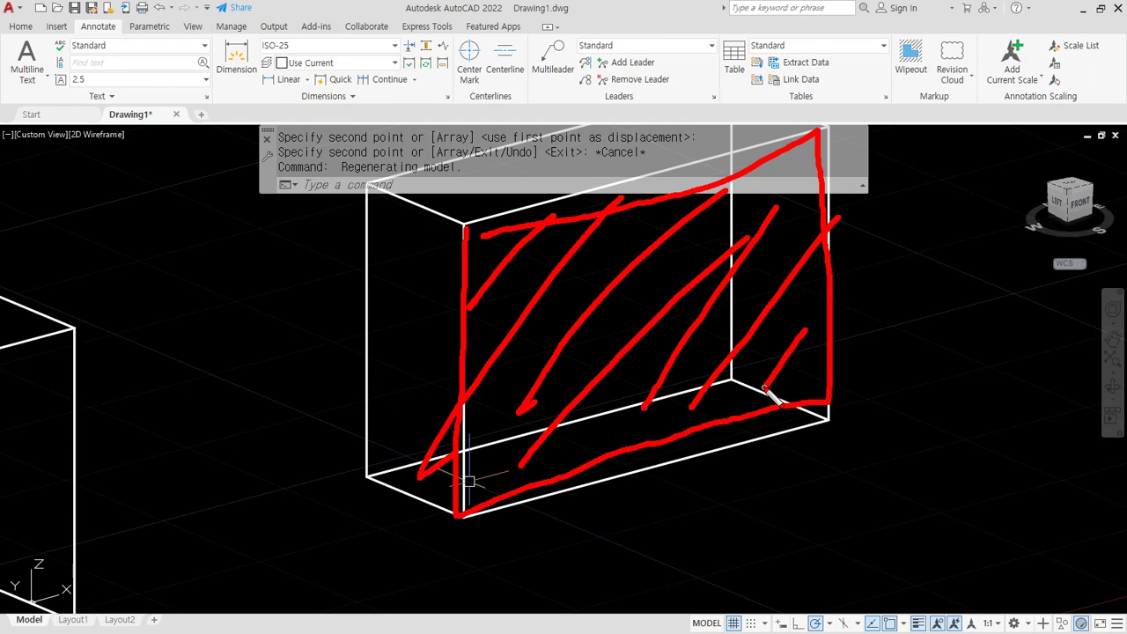
pyautogui.press('Escape')
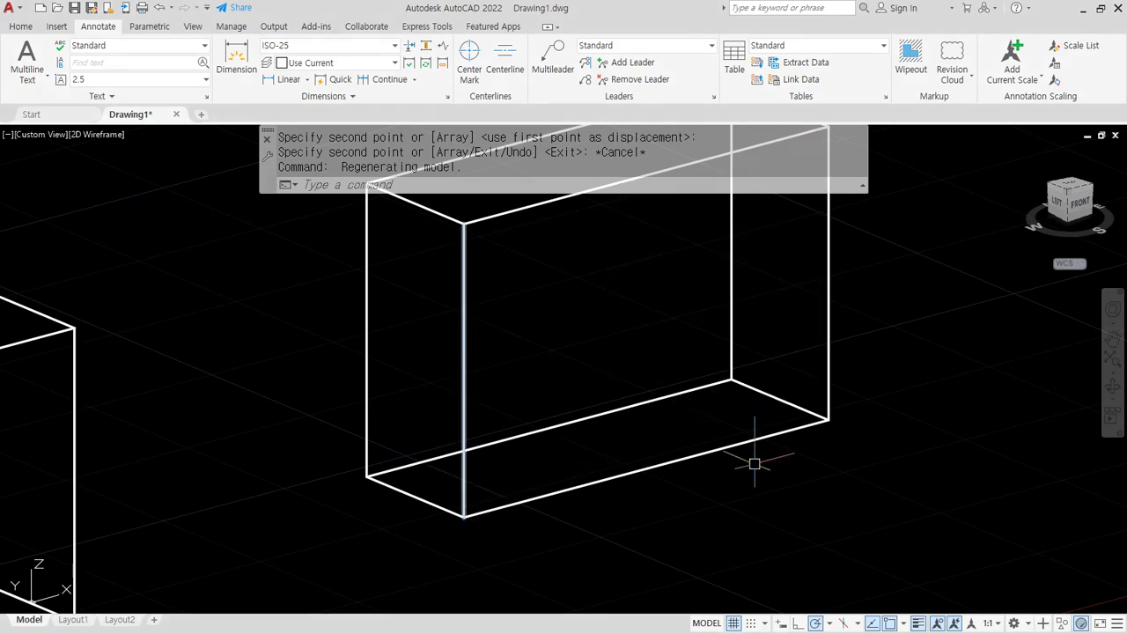
# Try out a three-point UCS on the front face of the copied block, and undo it.
pyautogui.moveTo(631, 368); pyautogui.dragTo(596, 418, button='middle')
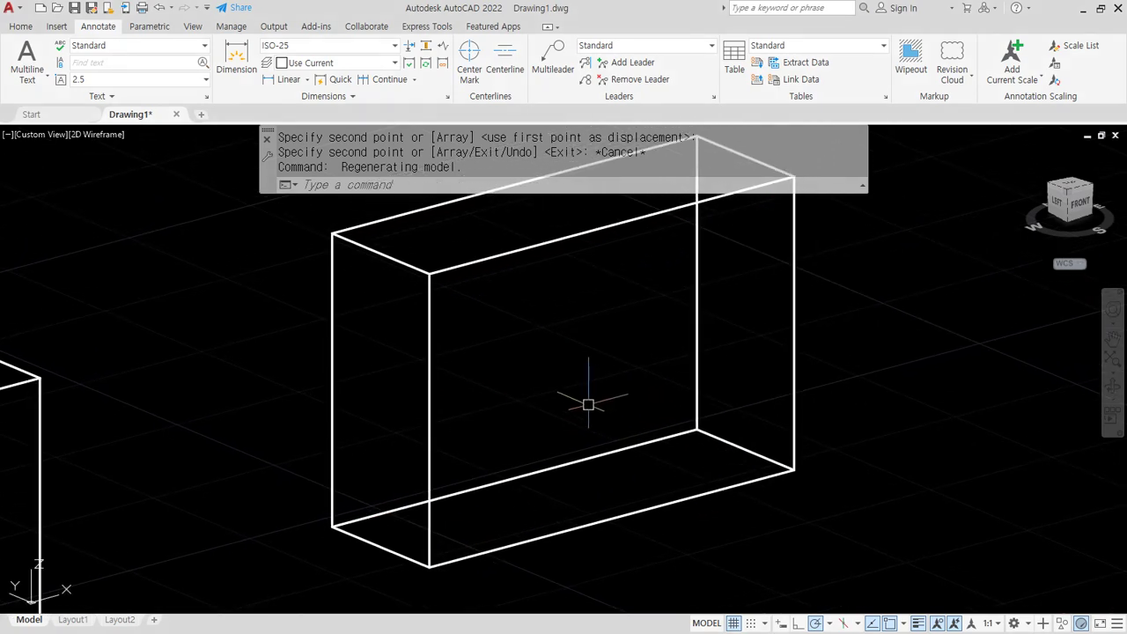
pyautogui.write('ucs')
pyautogui.press('Return')
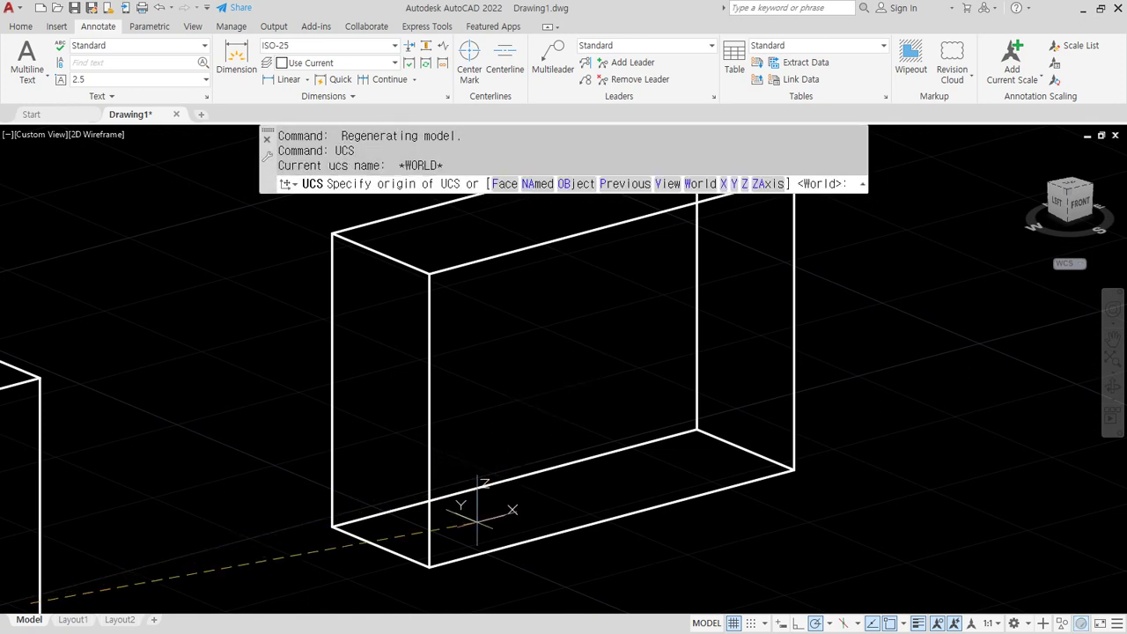
pyautogui.click(429, 566)
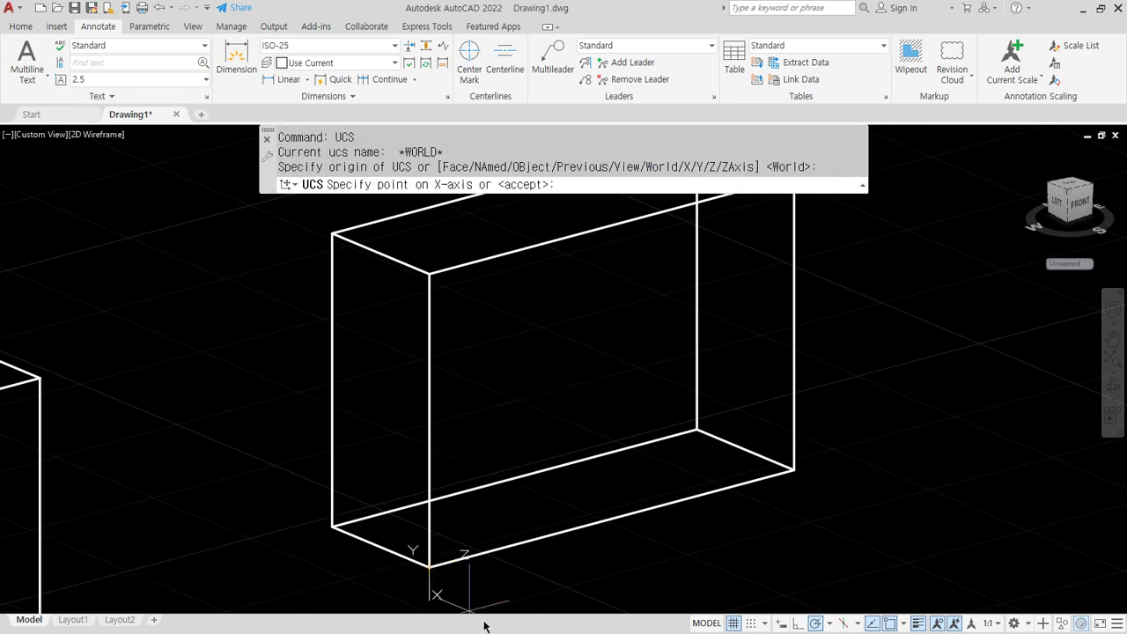
pyautogui.click(794, 470)
pyautogui.click(424, 273)
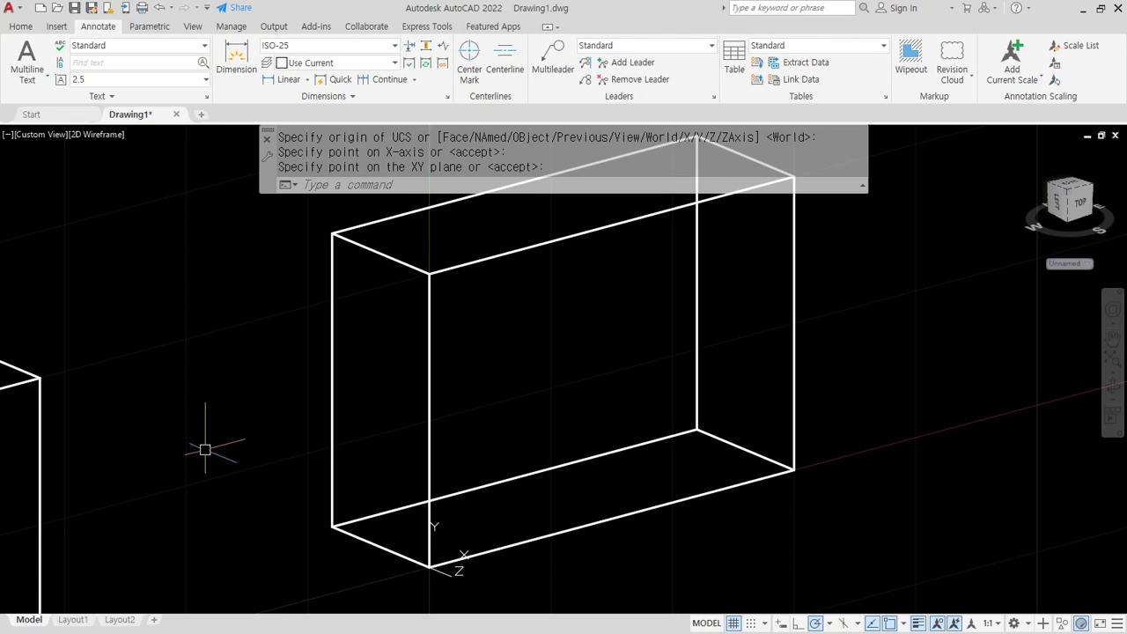
pyautogui.hotkey('ctrl', 'z')
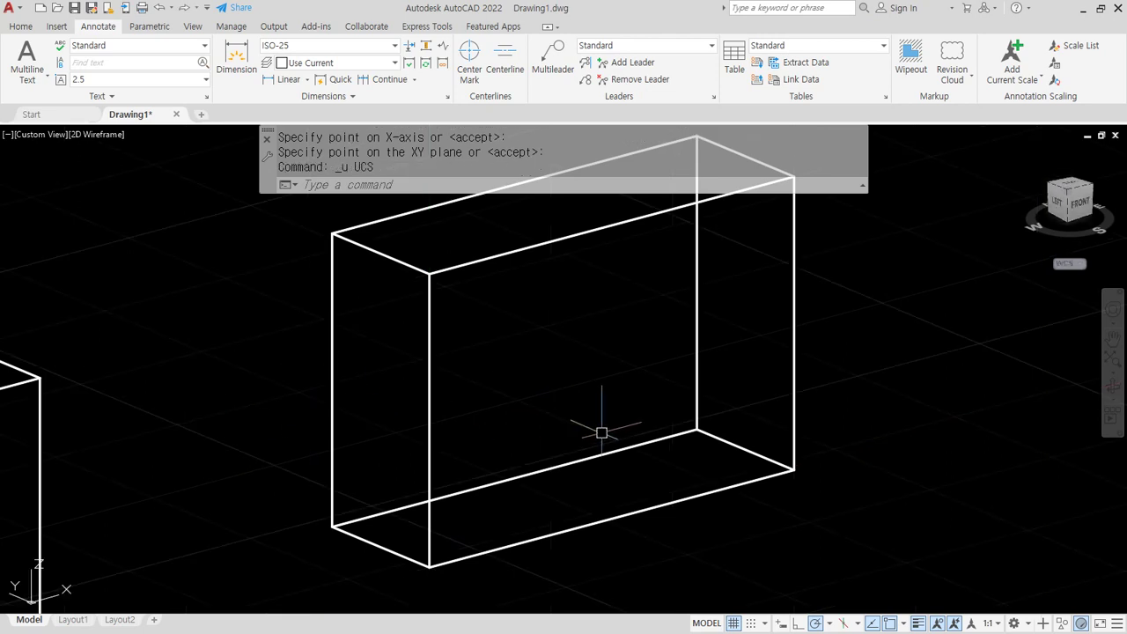
# Align the UCS with the block's front face: origin at its lower-left corner, X along the bottom edge, Y towards the upper-left corner.
pyautogui.write('ucs')
pyautogui.press('Return')
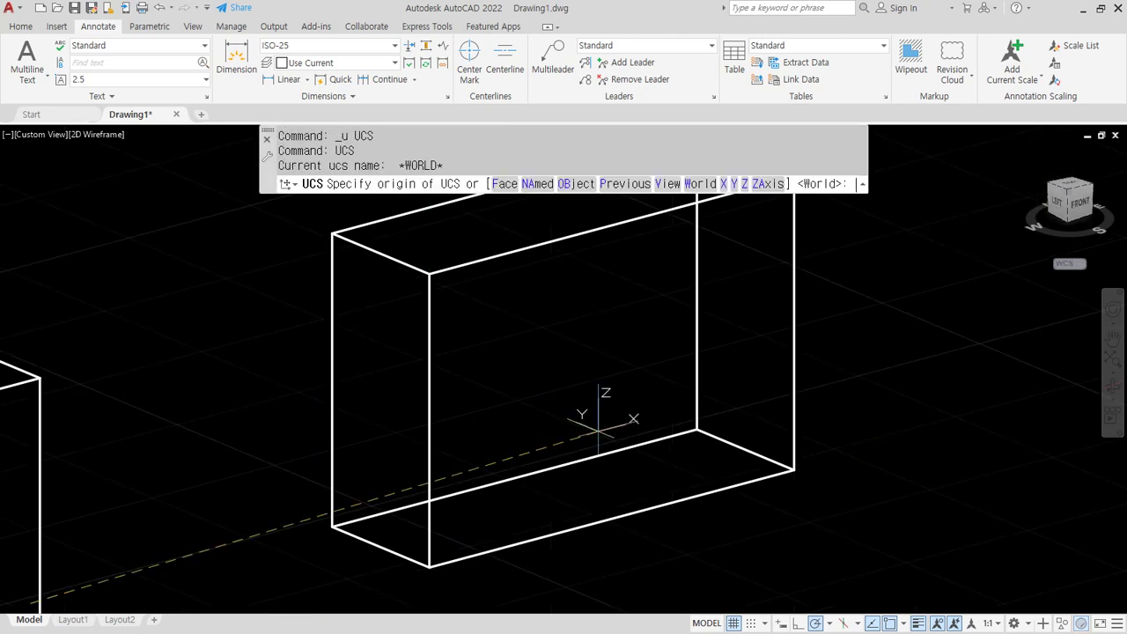
pyautogui.click(429, 566)
pyautogui.click(794, 469)
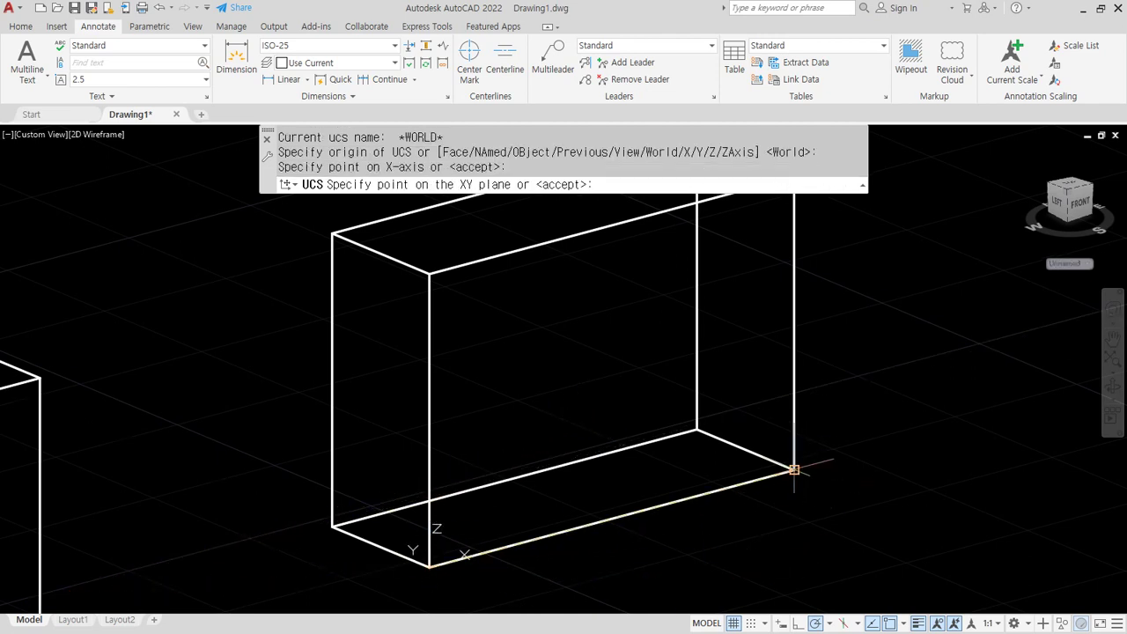
pyautogui.click(430, 273)
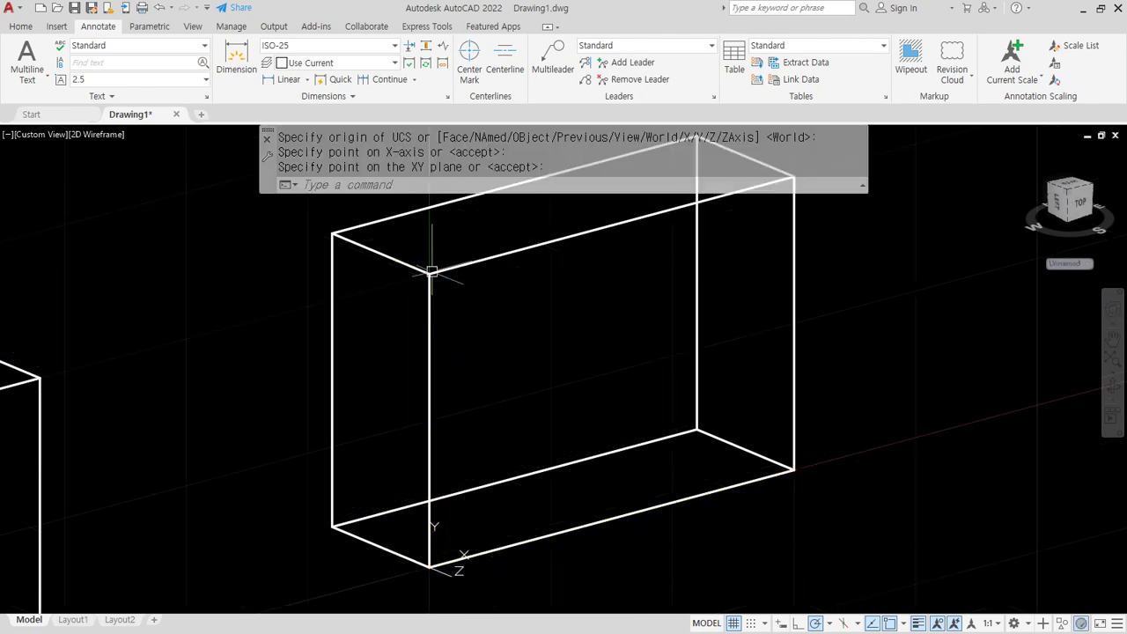
# Explode the top and bottom rectangles of the copied block into separate lines.
pyautogui.write('x')
pyautogui.press('Return')
pyautogui.click(589, 222)
pyautogui.click(588, 533)
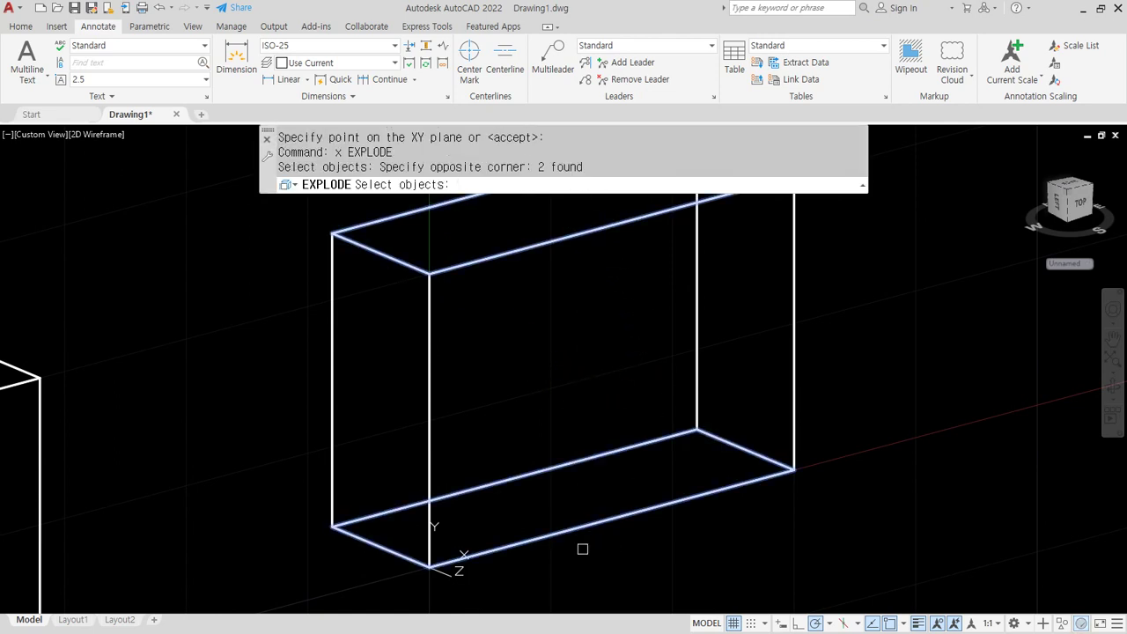
pyautogui.press('Return')
# Offset both vertical edges and the top edge of the front face inward by 10.
pyautogui.write('o')
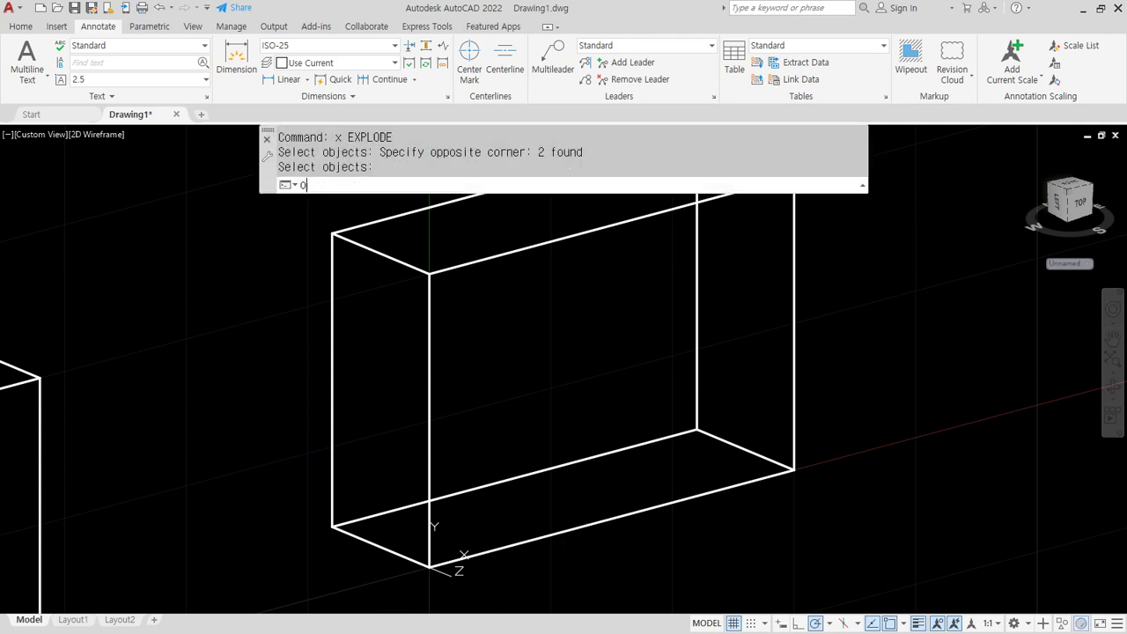
pyautogui.press('Return')
pyautogui.write('10')
pyautogui.press('Return')
pyautogui.click(429, 384)
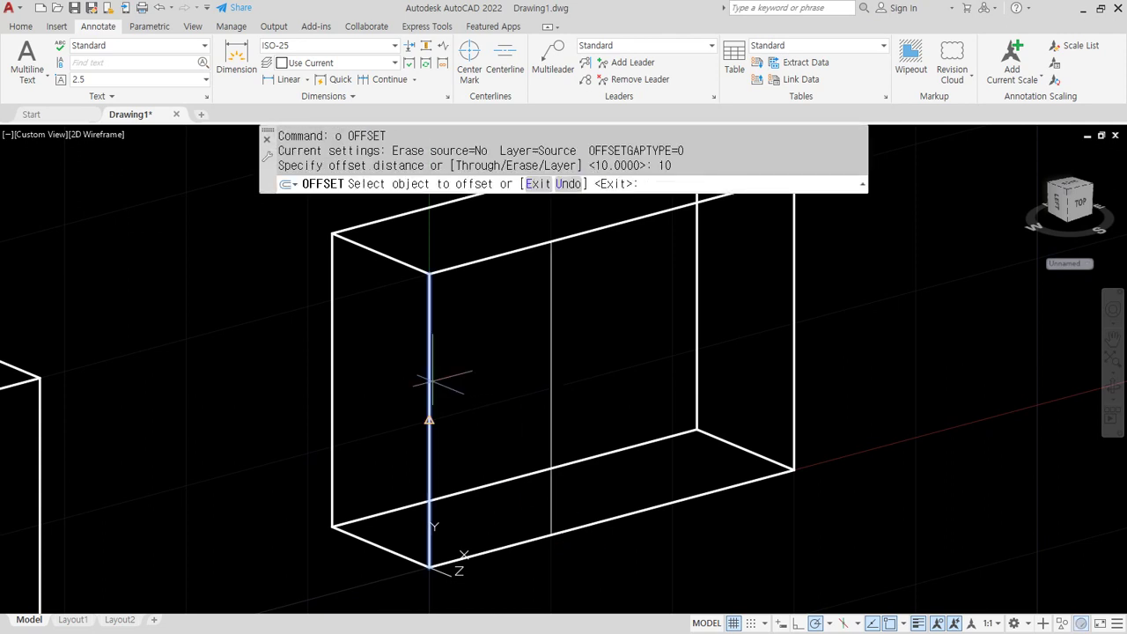
pyautogui.click(603, 337)
pyautogui.click(791, 285)
pyautogui.click(659, 314)
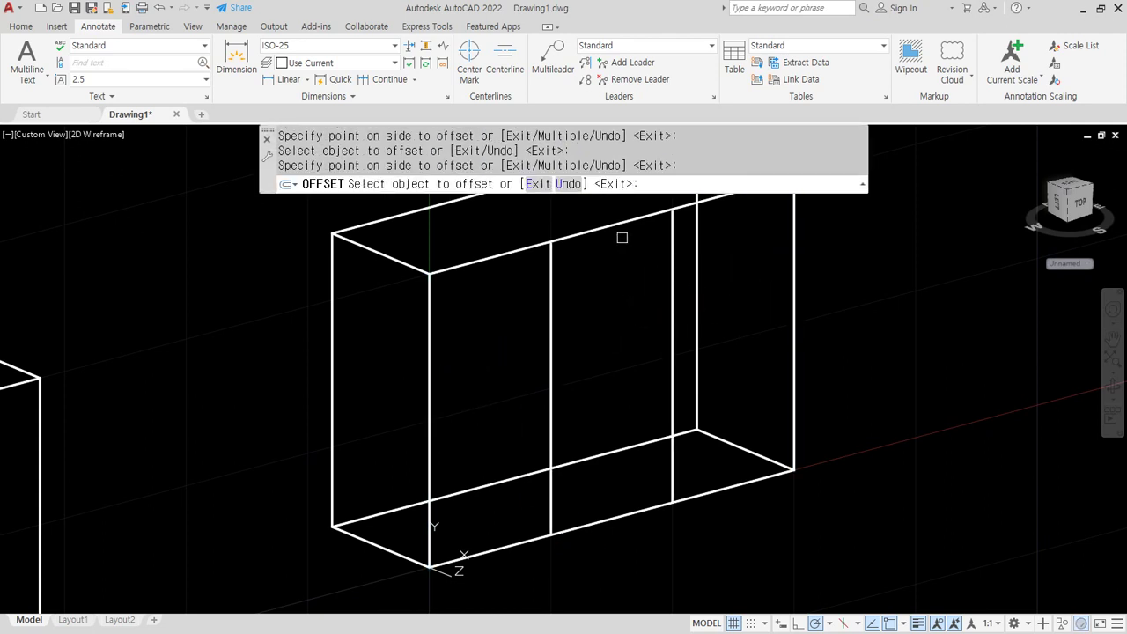
pyautogui.click(622, 233)
pyautogui.click(608, 328)
pyautogui.press('Return')
# Fillet the offset lines into two sharp lower corners to form the notch outline on the front face.
pyautogui.write('f')
pyautogui.press('Return')
pyautogui.click(552, 361)
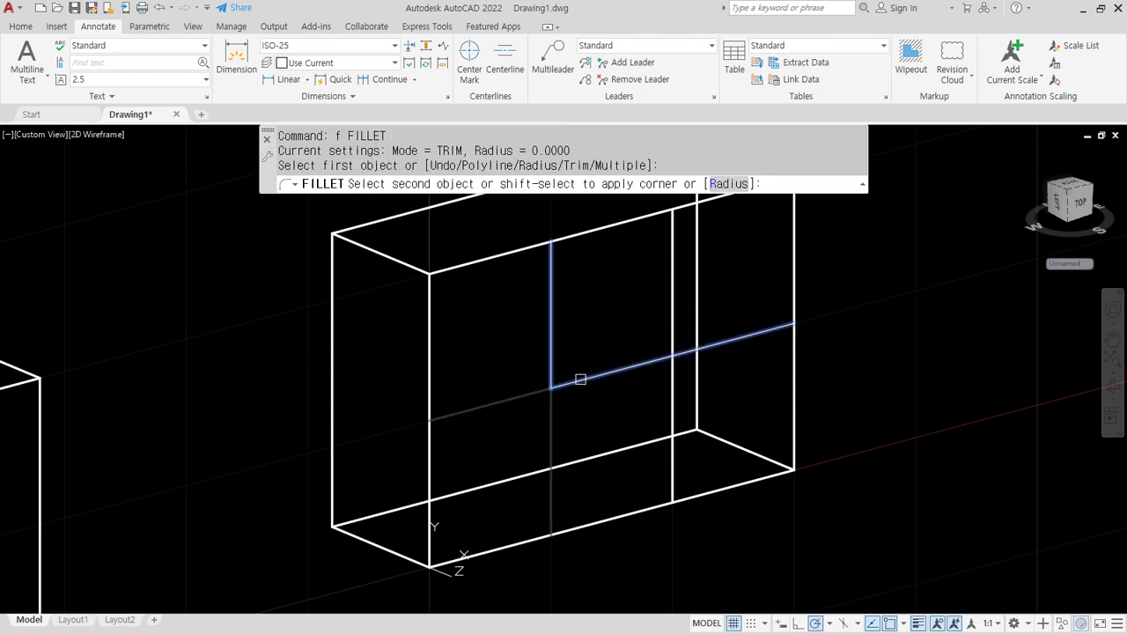
pyautogui.click(579, 380)
pyautogui.press('Return')
pyautogui.click(657, 360)
pyautogui.click(680, 325)
pyautogui.click(674, 315)
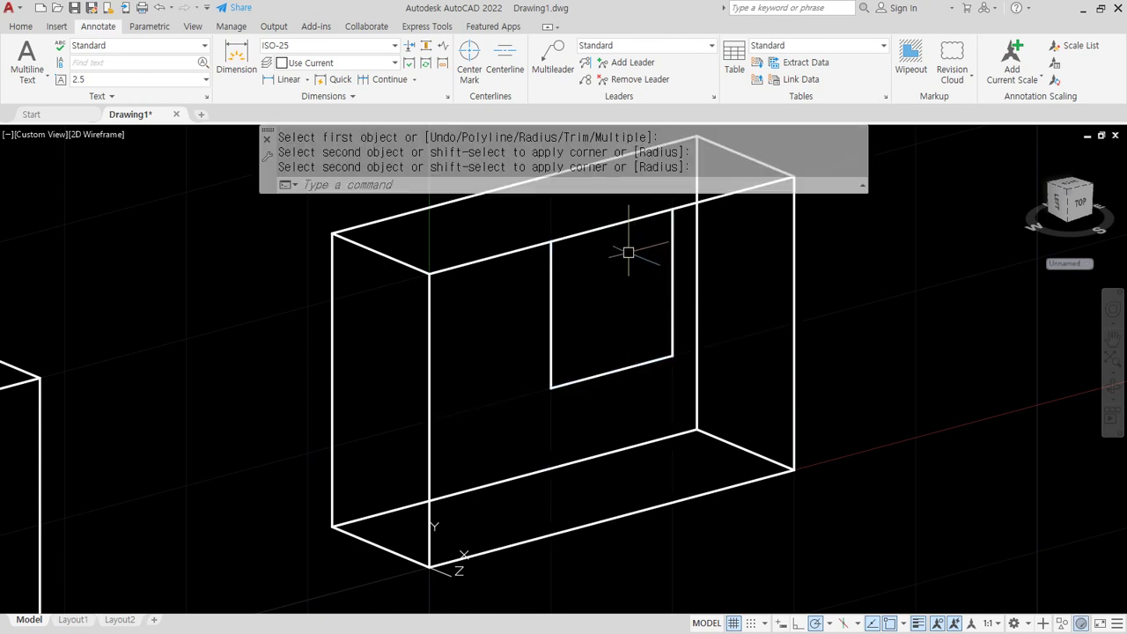
# Trim the front top edge between the two vertical sides of the notch.
pyautogui.write('tr')
pyautogui.press('Return')
pyautogui.press('Return')
pyautogui.click(622, 225)
pyautogui.scroll(-3, 615, 260)
pyautogui.press('Return')
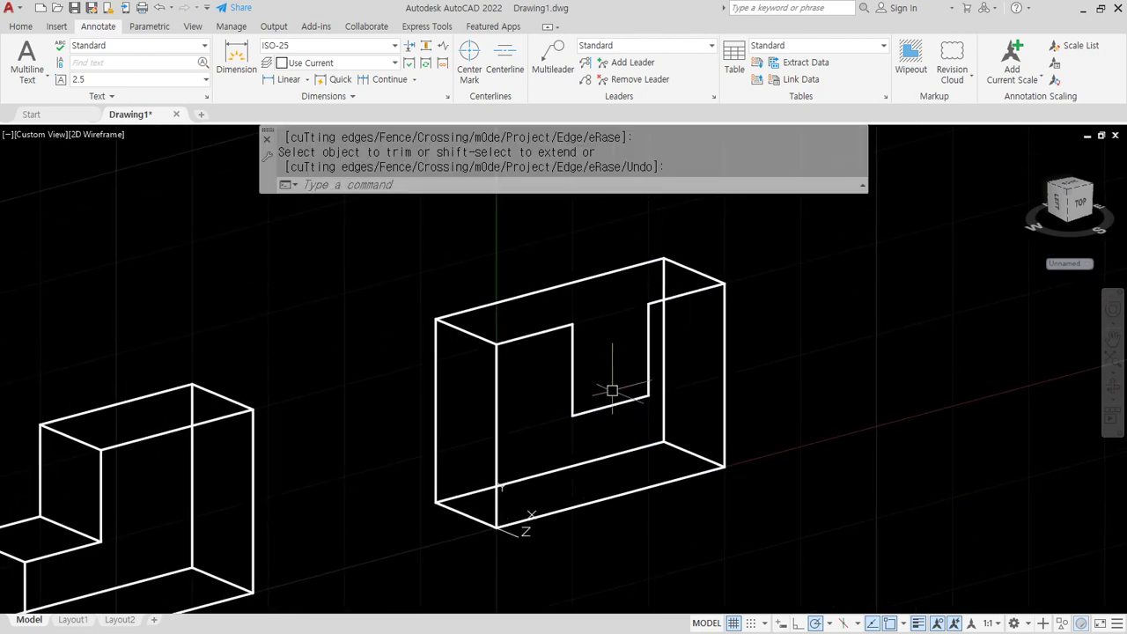
# Copy the three notch lines from the front upper-left corner of the block to the matching corner of the back face.
pyautogui.write('cp')
pyautogui.press('Return')
pyautogui.scroll(4, 618, 370)
pyautogui.click(700, 474)
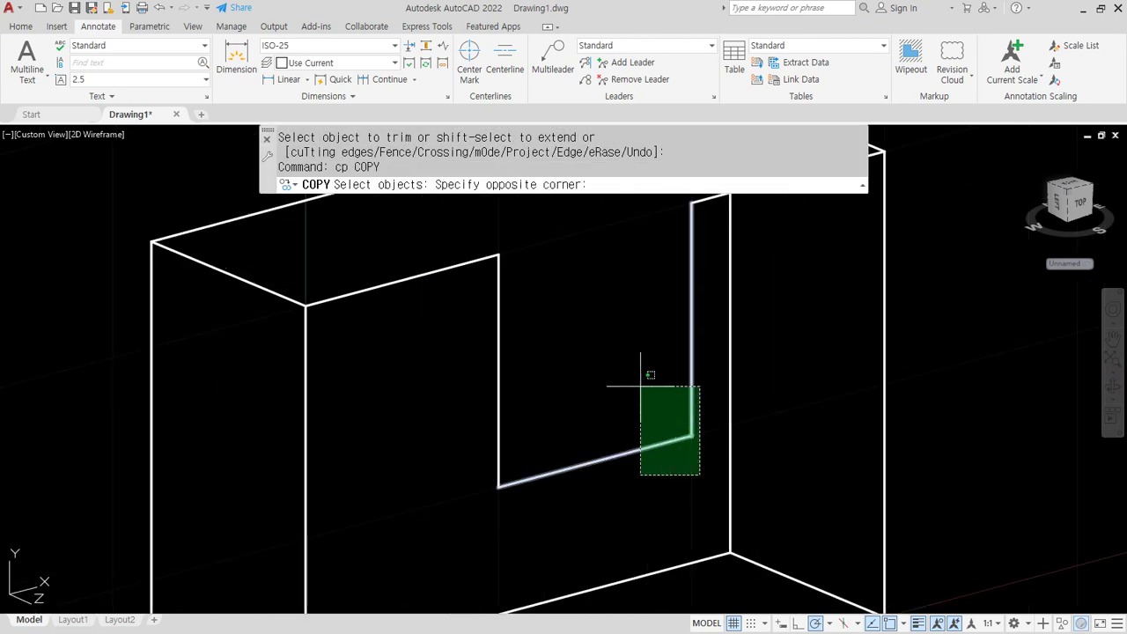
pyautogui.click(634, 380)
pyautogui.click(580, 513)
pyautogui.click(396, 255)
pyautogui.press('Return')
pyautogui.click(306, 306)
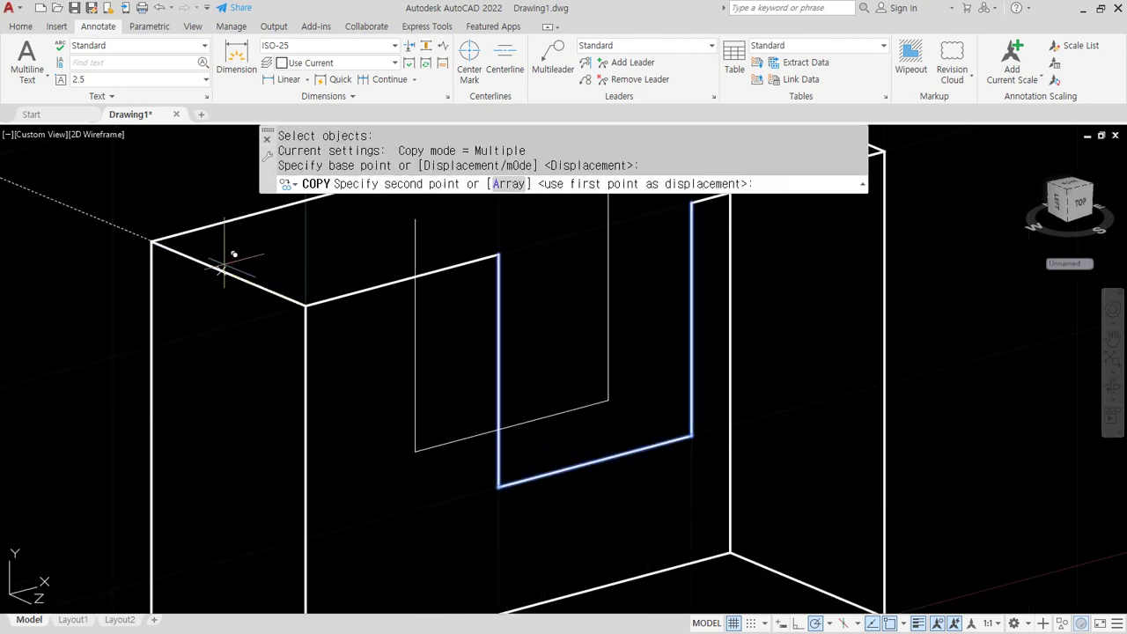
pyautogui.click(152, 240)
pyautogui.moveTo(386, 266); pyautogui.dragTo(373, 334, button='middle')
pyautogui.press('Return')
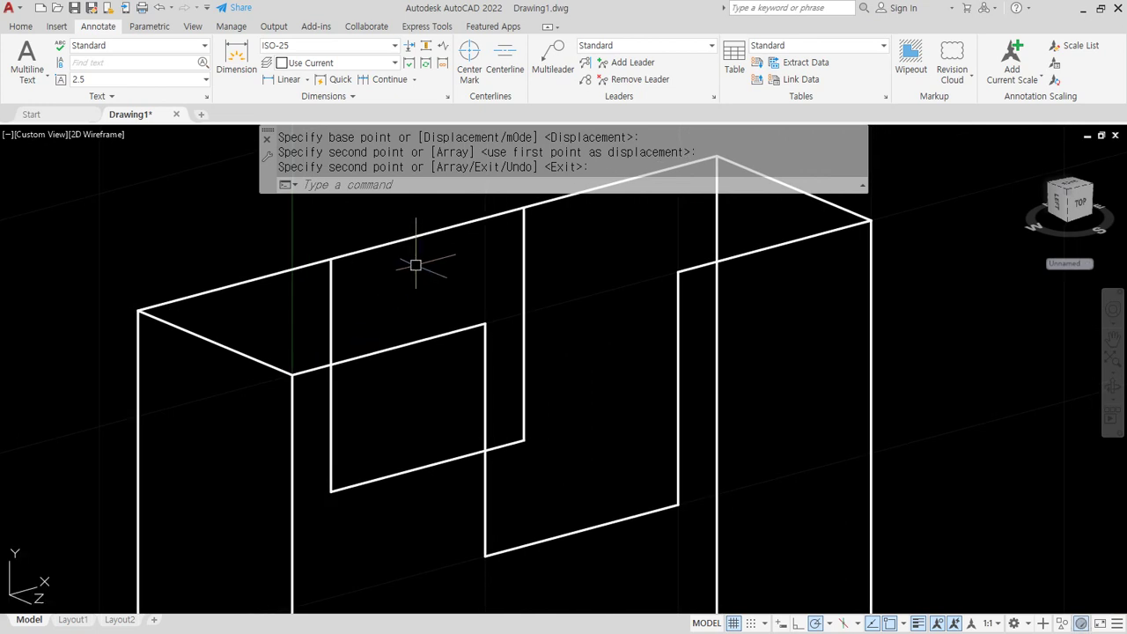
# Trim the back top edge between the vertical sides of the copied notch.
pyautogui.write('tr')
pyautogui.press('Return')
pyautogui.write('cp')
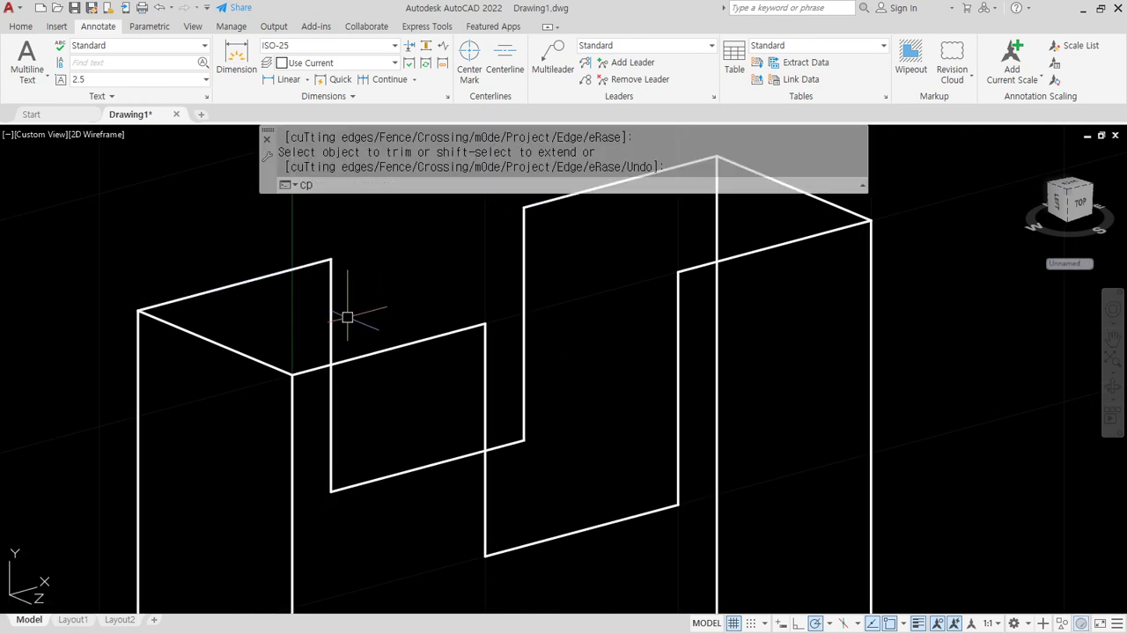
pyautogui.press('Escape')
pyautogui.press('Escape')
# Copy the block's short upper-left depth edge to the four notch corners, joining the front and back outlines.
pyautogui.write('cp')
pyautogui.press('Return')
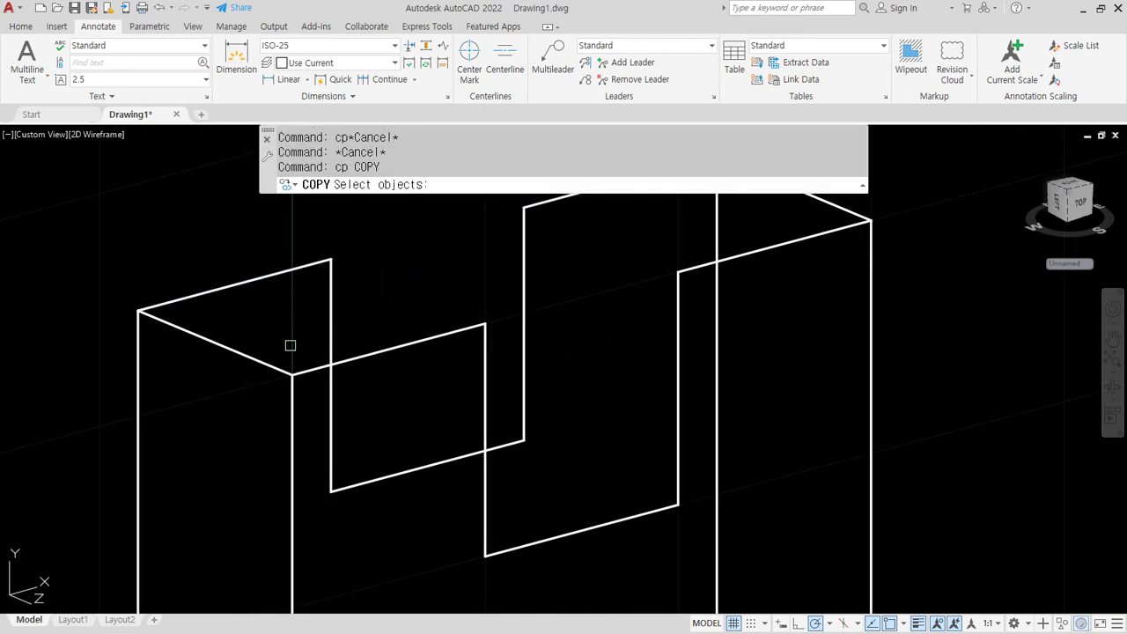
pyautogui.click(226, 348)
pyautogui.press('Return')
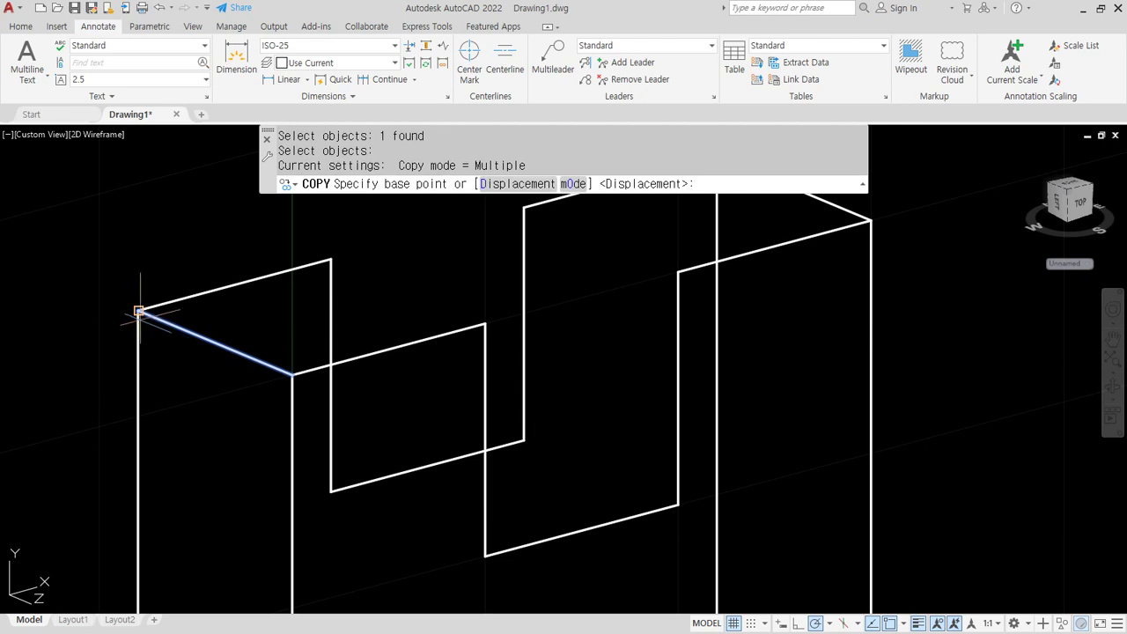
pyautogui.click(292, 374)
pyautogui.click(485, 323)
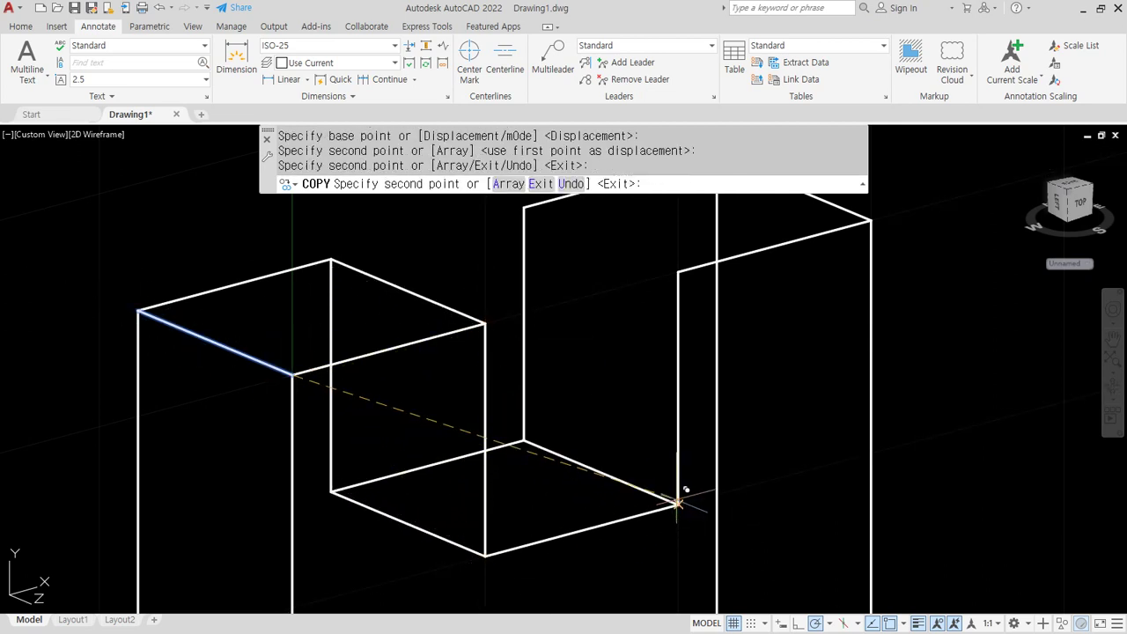
pyautogui.click(678, 505)
pyautogui.click(678, 271)
pyautogui.press('Return')
# Reset the UCS to World.
pyautogui.scroll(-6, 509, 382)
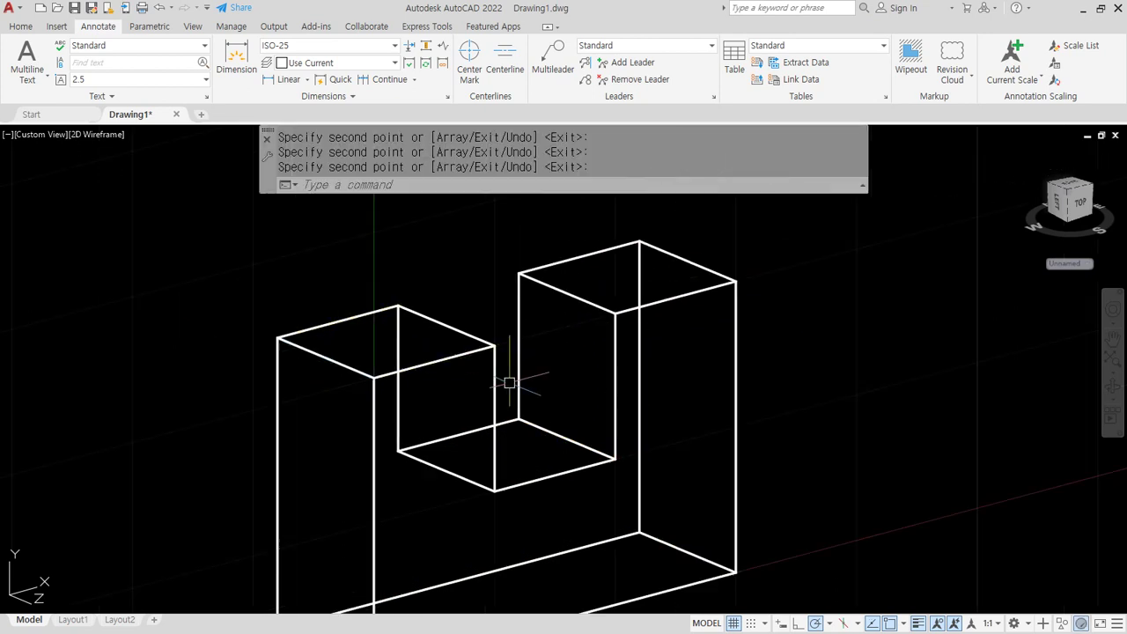
pyautogui.moveTo(475, 415); pyautogui.dragTo(538, 372, button='middle')
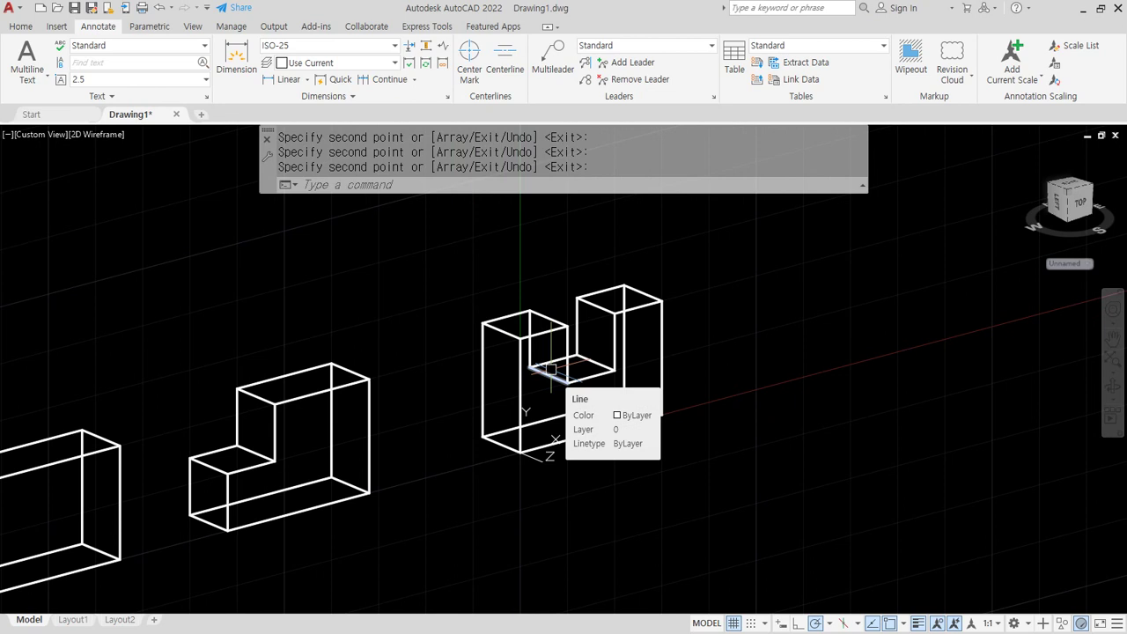
pyautogui.write('ucs')
pyautogui.press('Return')
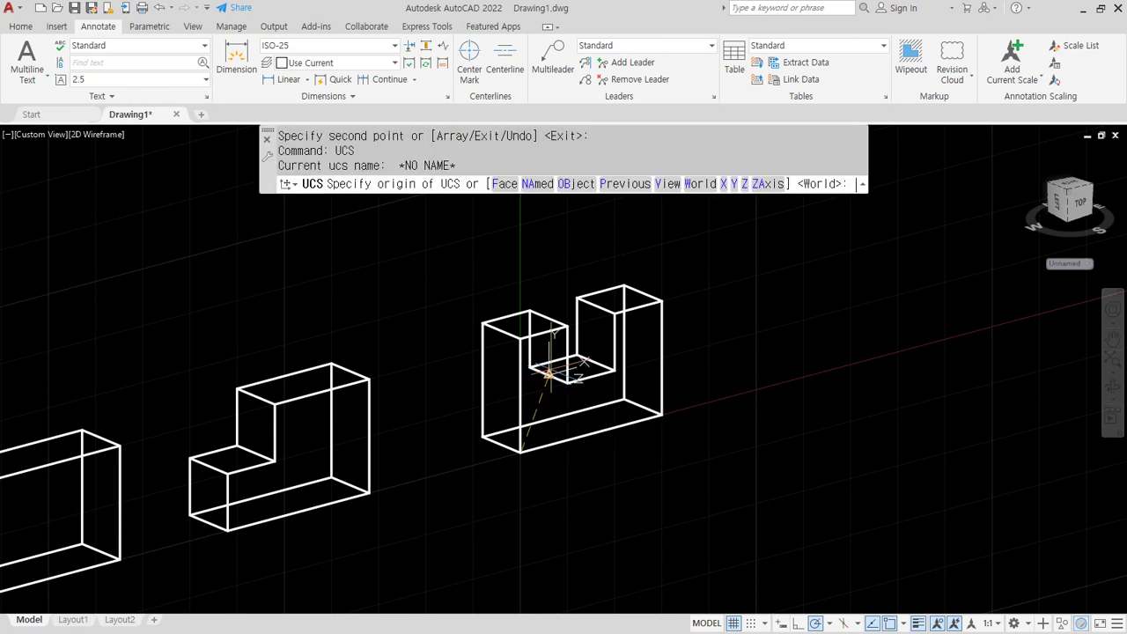
pyautogui.press('Return')
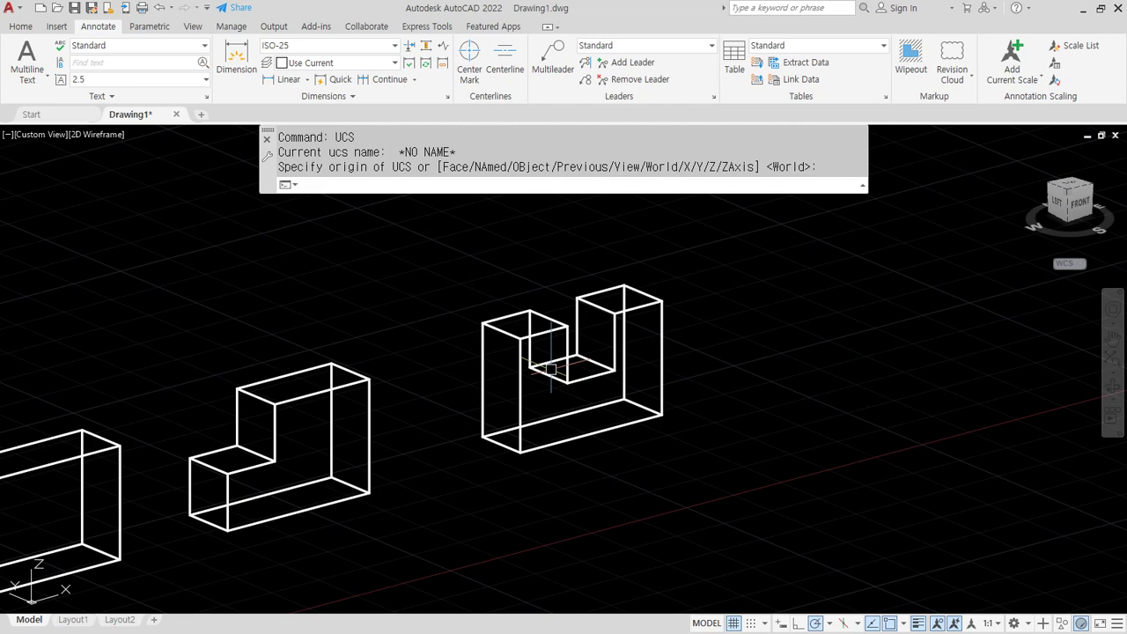
pyautogui.scroll(2, 610, 312)
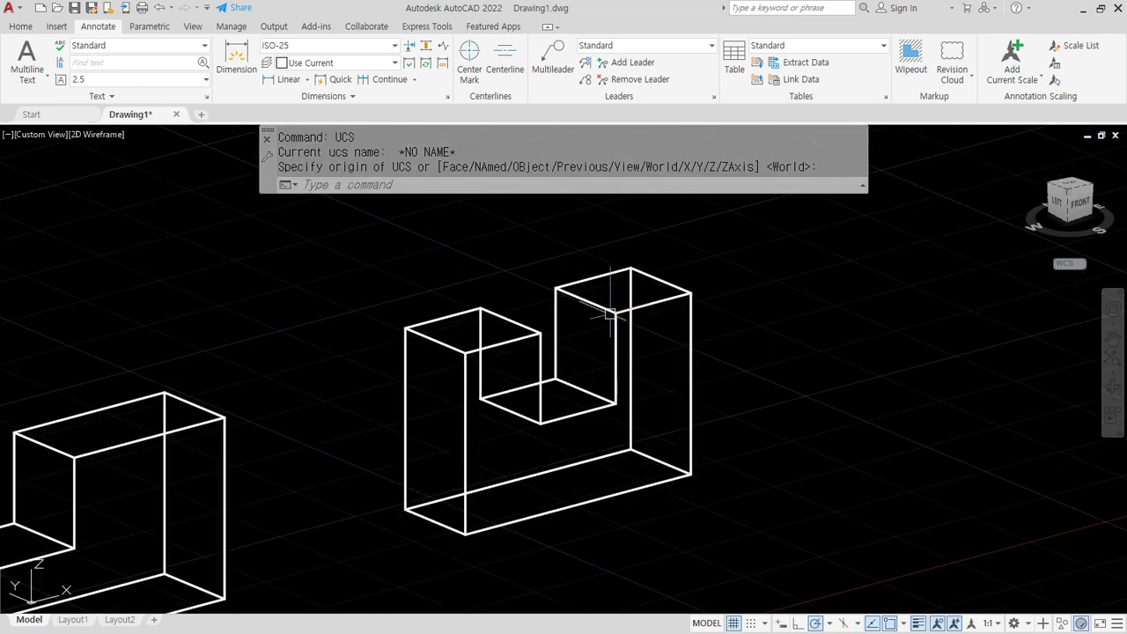
# Switch to Notepad and review section 3 of the notes on Surface and Solid commands.
pyautogui.hotkey('alt', 'Tab')
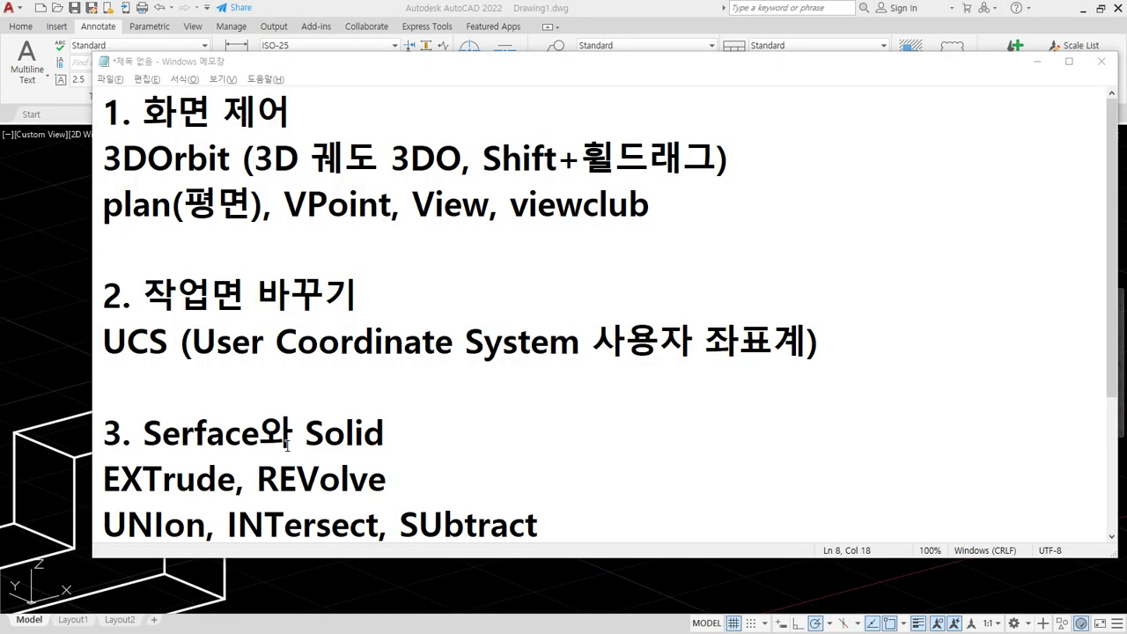
pyautogui.scroll(-1, 300, 389)
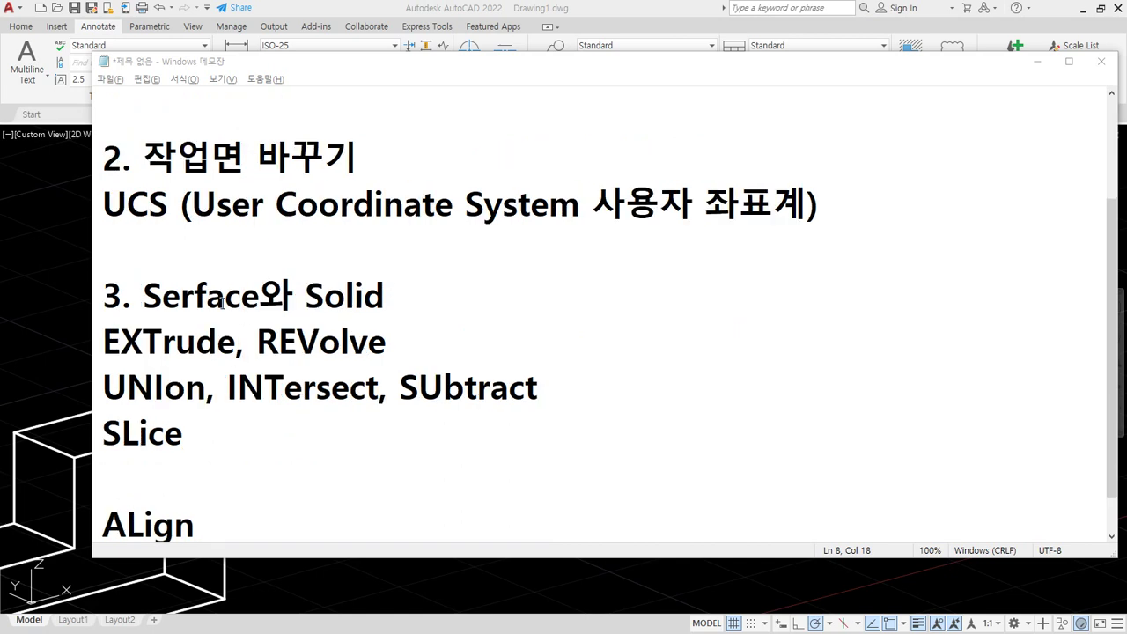
pyautogui.moveTo(93, 458); pyautogui.dragTo(769, 459)
pyautogui.moveTo(251, 317); pyautogui.dragTo(122, 318)
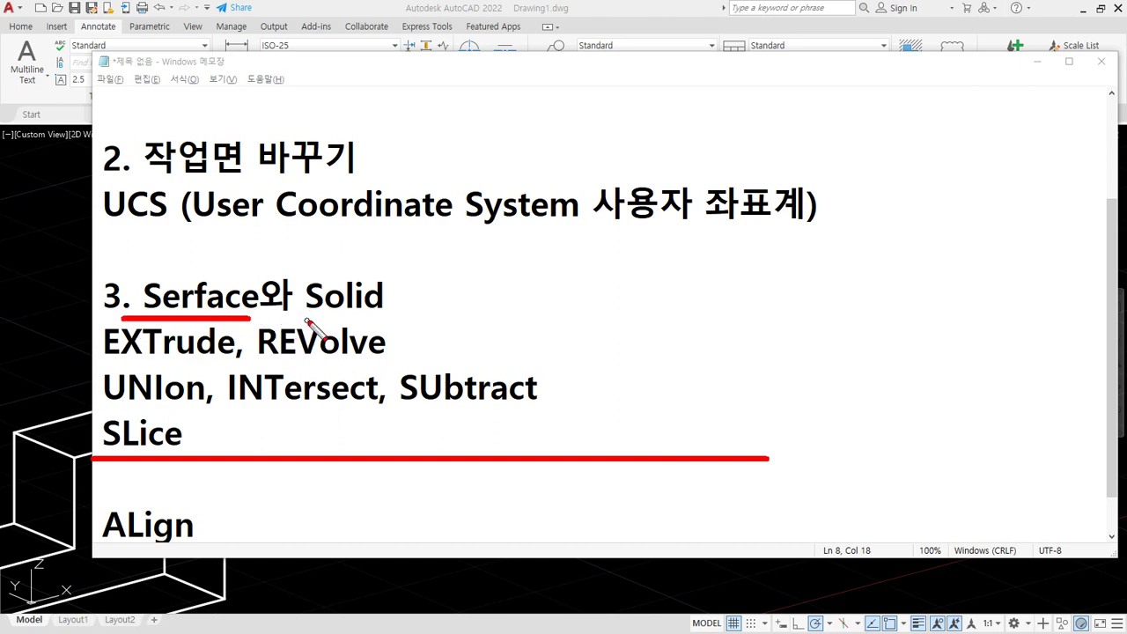
pyautogui.moveTo(310, 312); pyautogui.dragTo(400, 313)
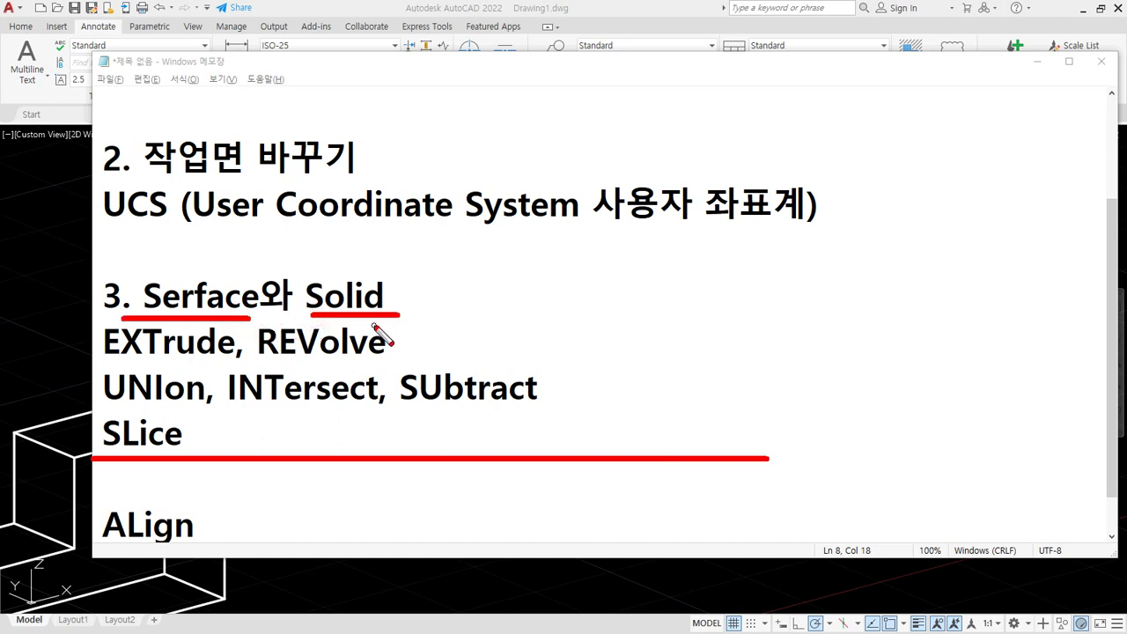
pyautogui.moveTo(262, 317); pyautogui.dragTo(125, 318)
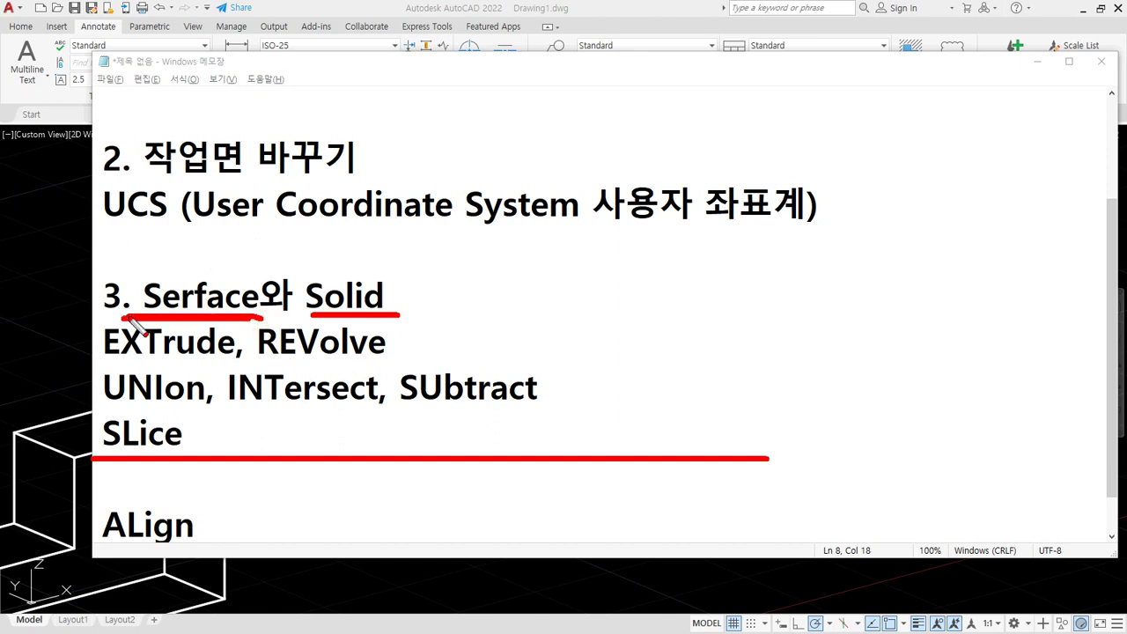
pyautogui.moveTo(306, 312); pyautogui.dragTo(418, 320)
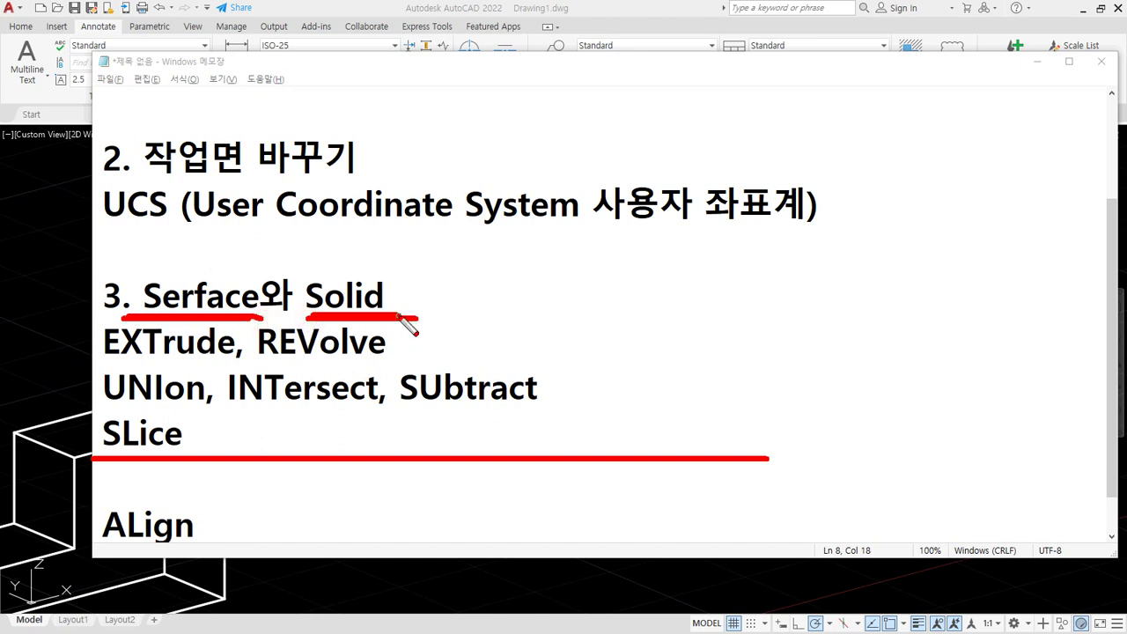
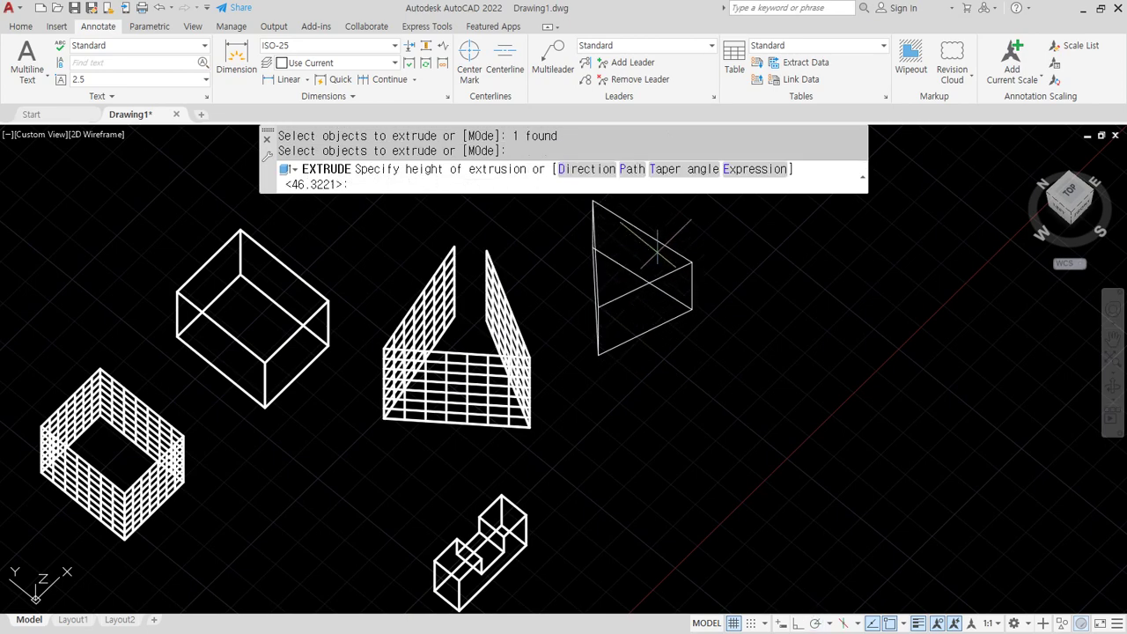
# Extrude the closed triangular profile upward to a freehand height and inspect it in a tilted 3D view.
pyautogui.click(658, 246)
pyautogui.keyDown('shift'); pyautogui.moveTo(593, 338); pyautogui.dragTo(588, 313, button='middle'); pyautogui.keyUp('shift')
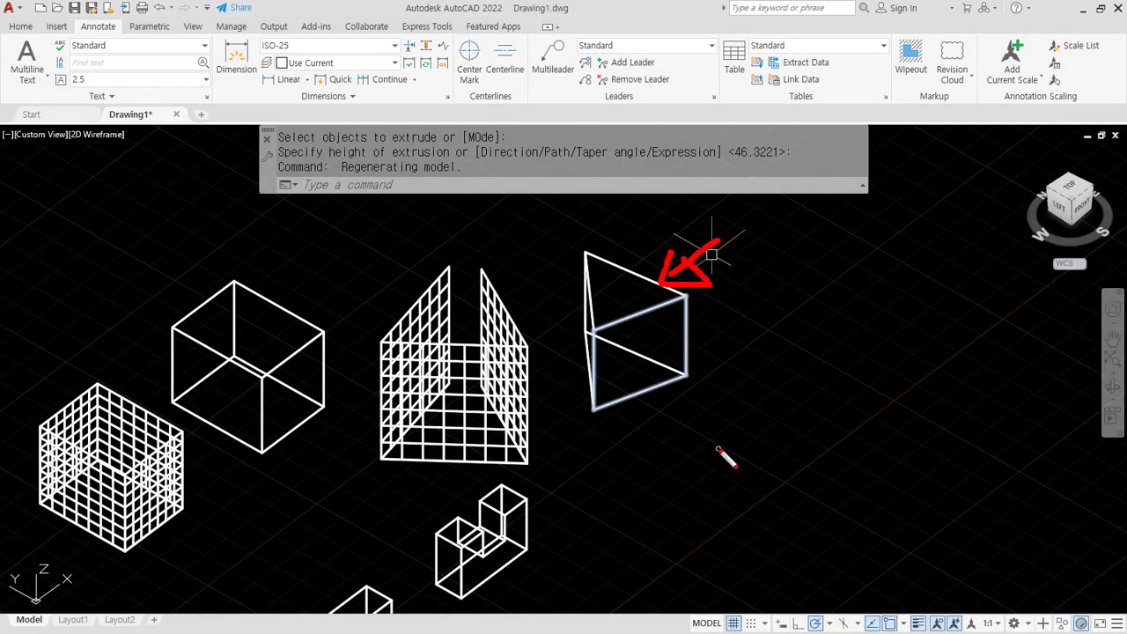
pyautogui.moveTo(801, 426)
pyautogui.mouseDown()
pyautogui.moveTo(541, 494)
pyautogui.moveTo(350, 443)
pyautogui.moveTo(769, 264)
pyautogui.moveTo(778, 327)
pyautogui.mouseUp()
pyautogui.press('Escape')
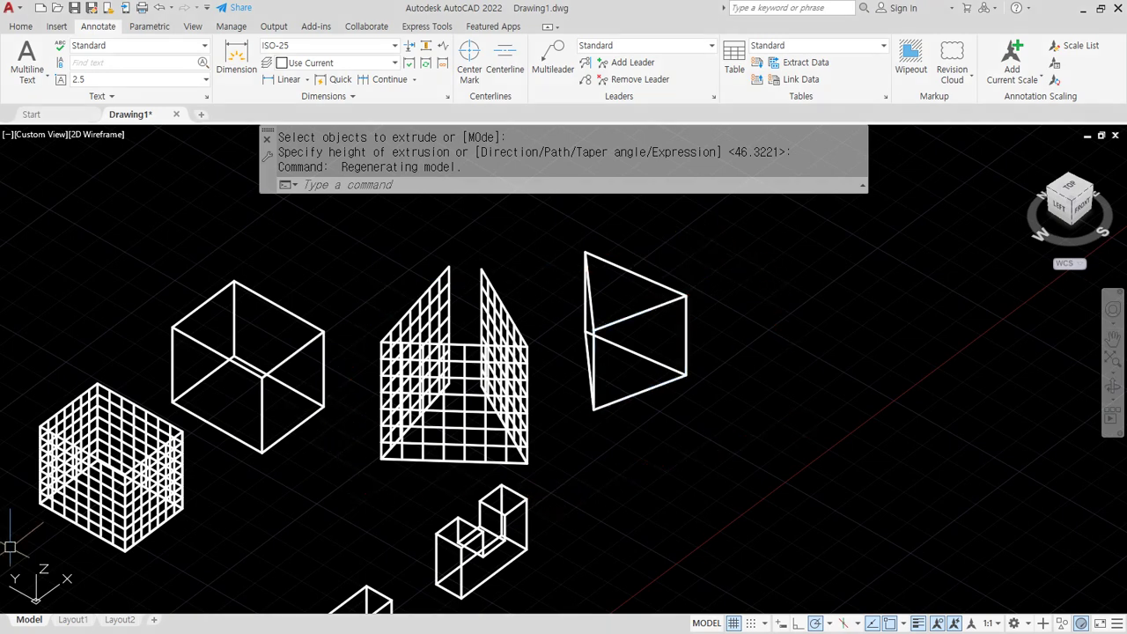
# Switch to Notepad and add "(돌출 EXT)" directly after EXTrude in section 3 of the notes.
pyautogui.hotkey('alt', 'Tab')
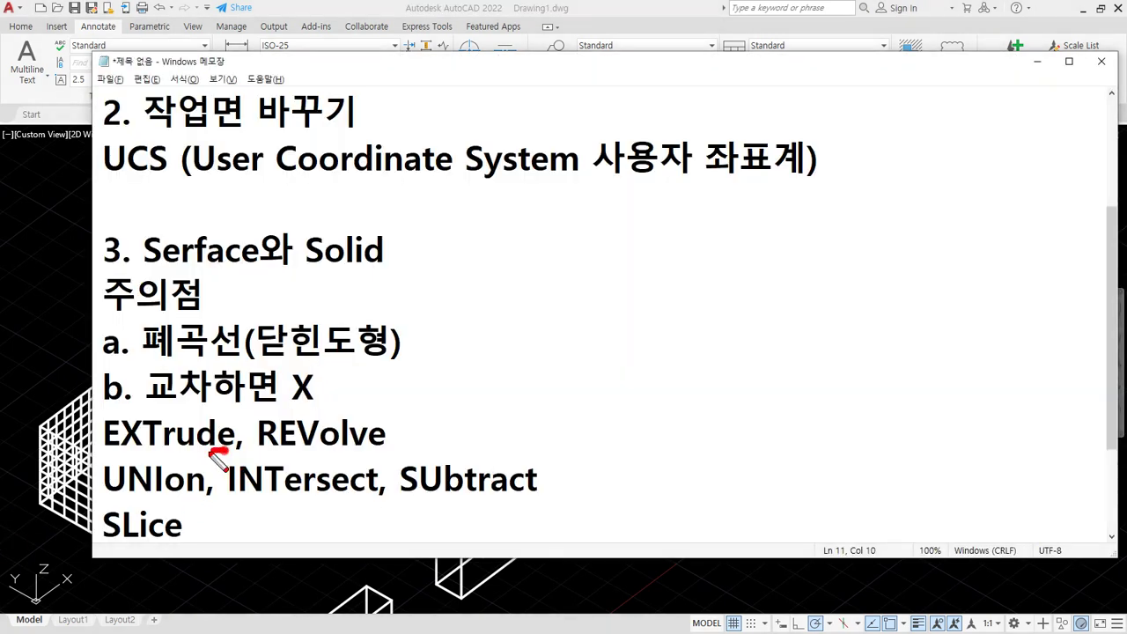
pyautogui.moveTo(211, 451); pyautogui.dragTo(110, 459)
pyautogui.moveTo(188, 459); pyautogui.dragTo(103, 459)
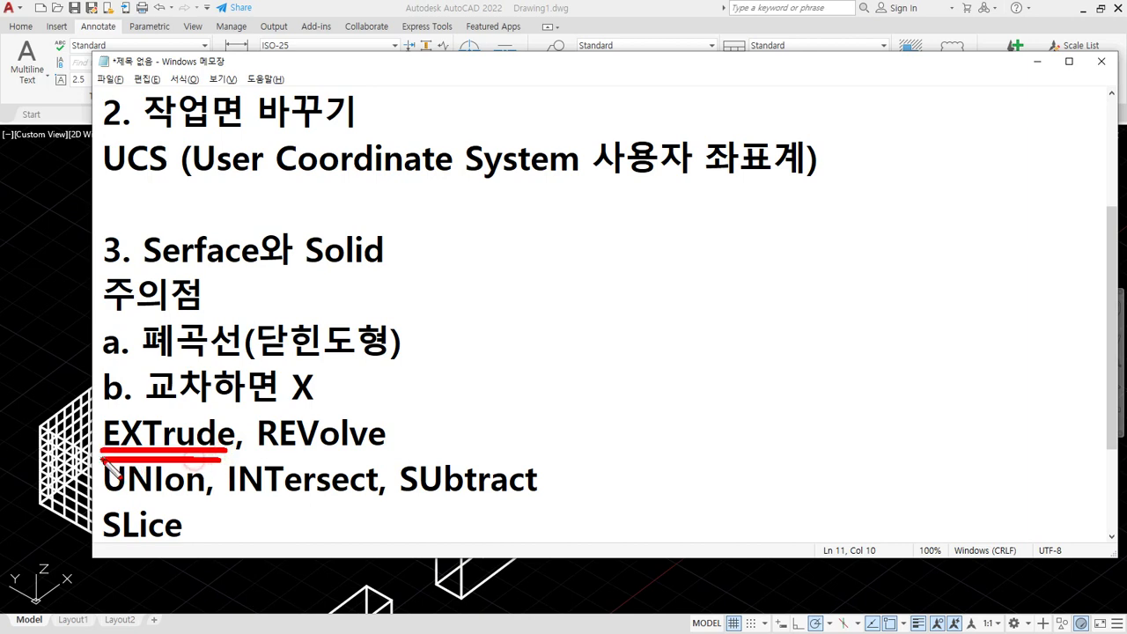
pyautogui.moveTo(220, 455); pyautogui.dragTo(104, 457)
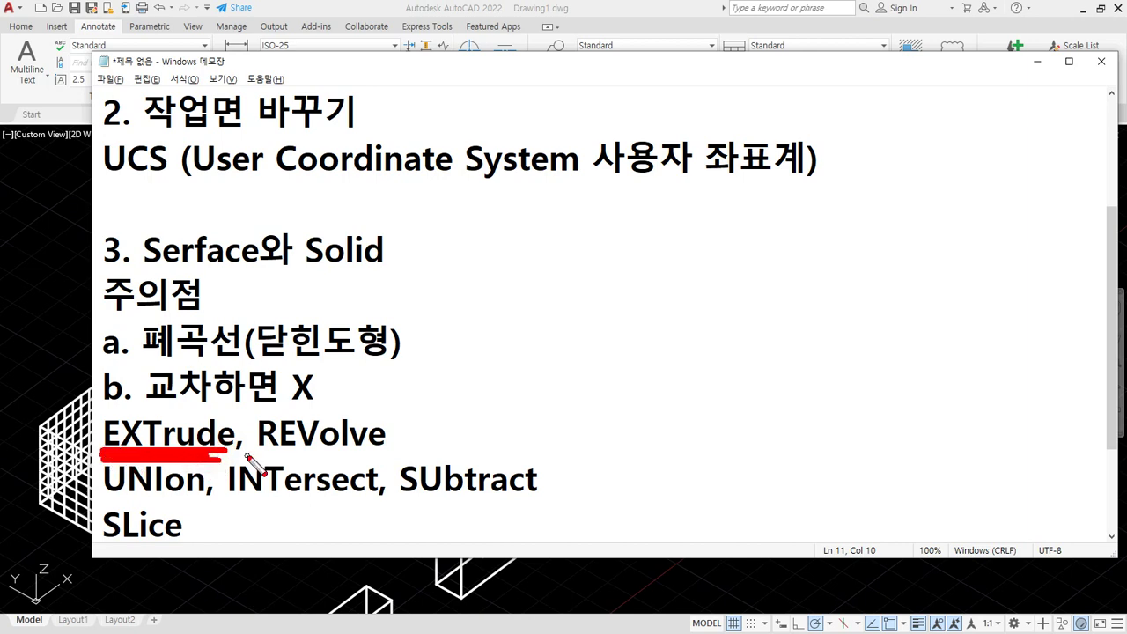
pyautogui.press('Escape')
pyautogui.write('(eh')
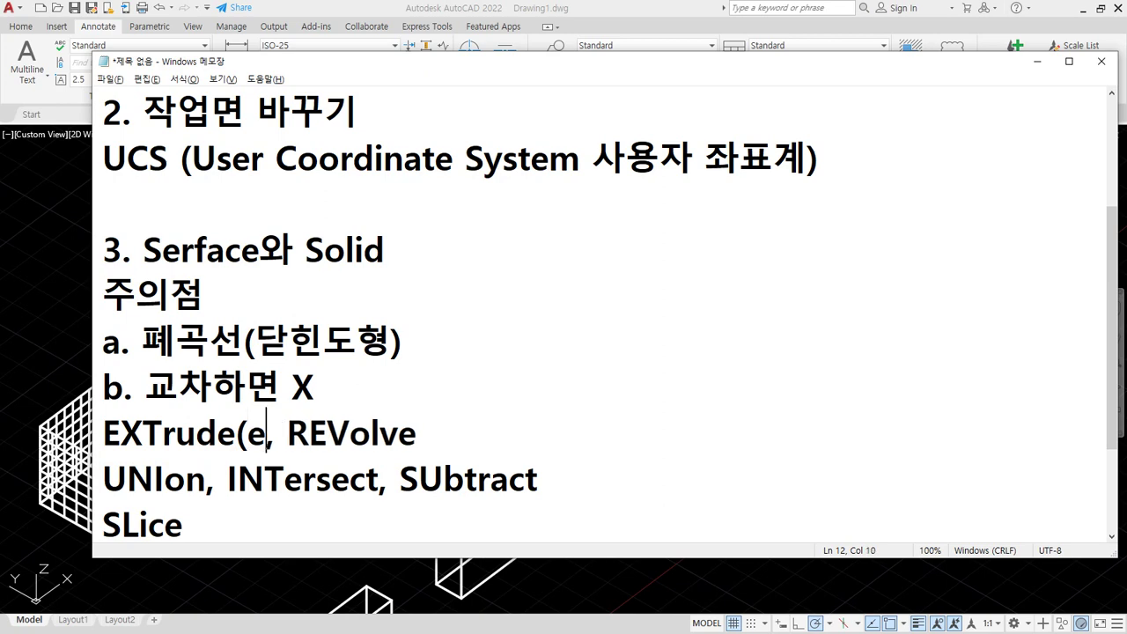
pyautogui.press('BackSpace')
pyautogui.press('BackSpace')
pyautogui.write('동추')
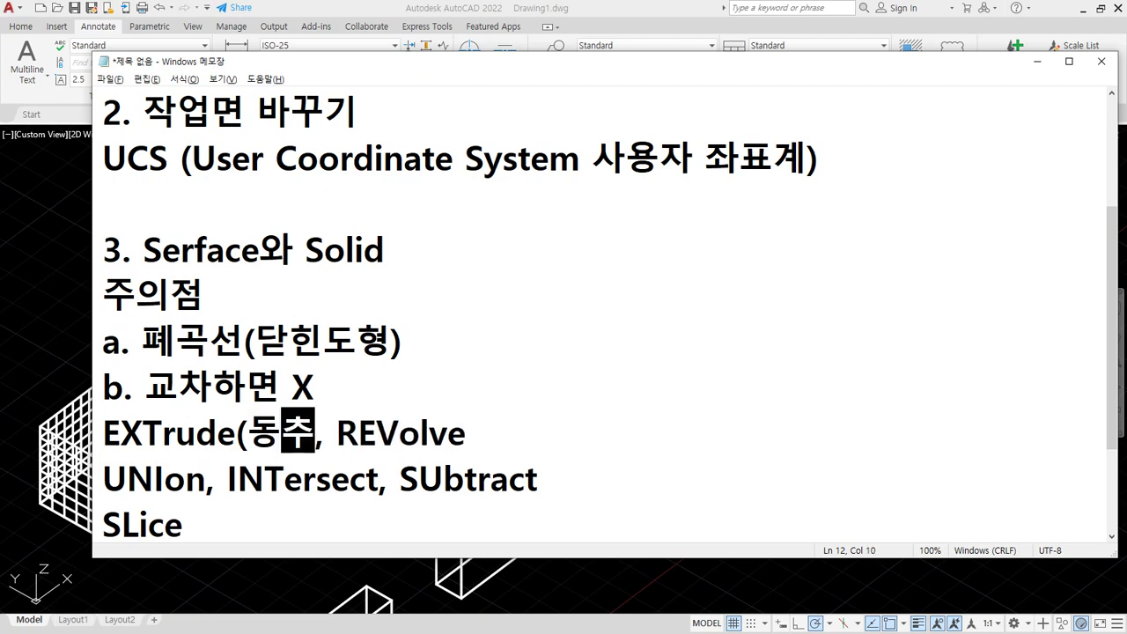
pyautogui.press('BackSpace')
pyautogui.press('BackSpace')
pyautogui.press('BackSpace')
pyautogui.write('돌출 EXT')
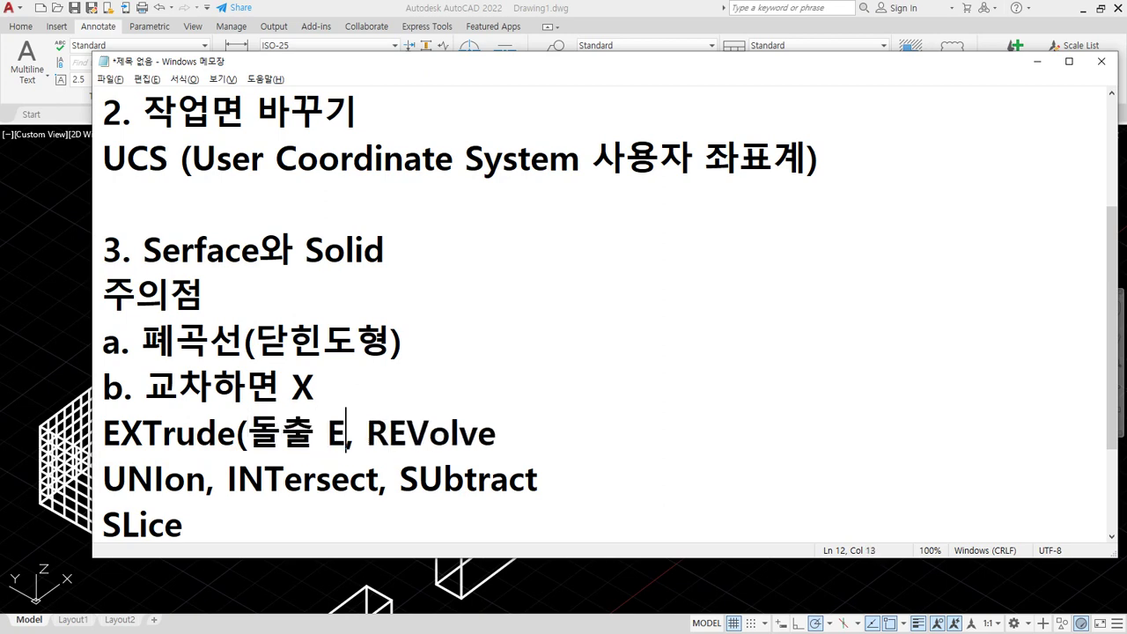
pyautogui.write(')')
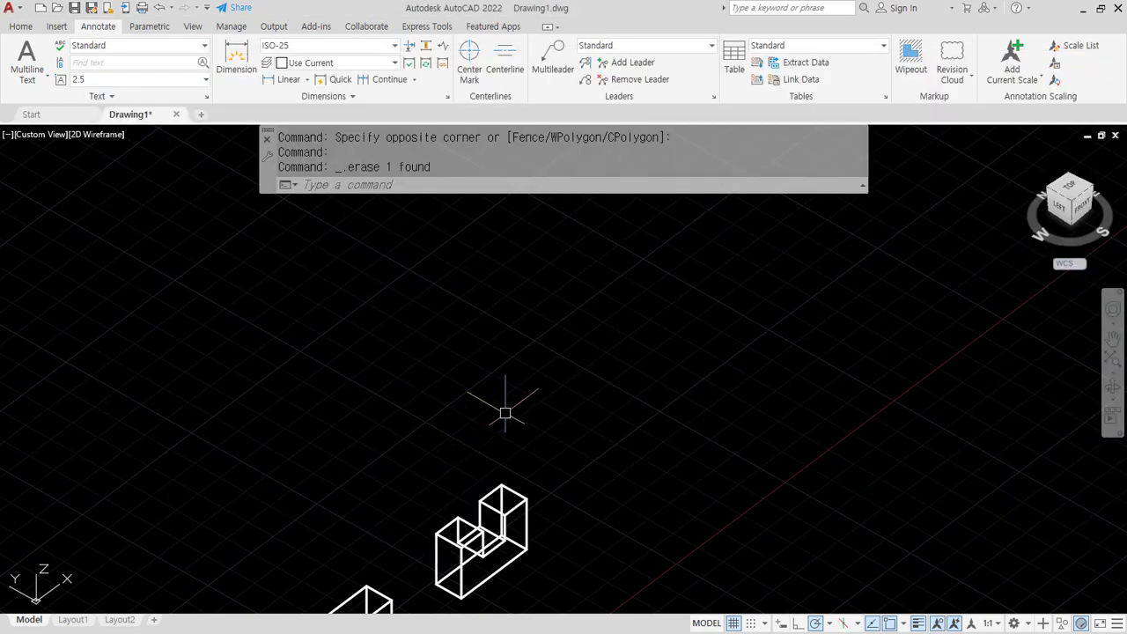
# Draw three connected lines behind the blocks as an open rectangle about 29 long and 13 wide, leaving one short end open.
pyautogui.moveTo(503, 408)
pyautogui.mouseDown(button='middle')
pyautogui.moveTo(473, 443)
pyautogui.moveTo(455, 396)
pyautogui.moveTo(431, 388)
pyautogui.moveTo(239, 491)
pyautogui.moveTo(318, 400)
pyautogui.mouseUp(button='middle')
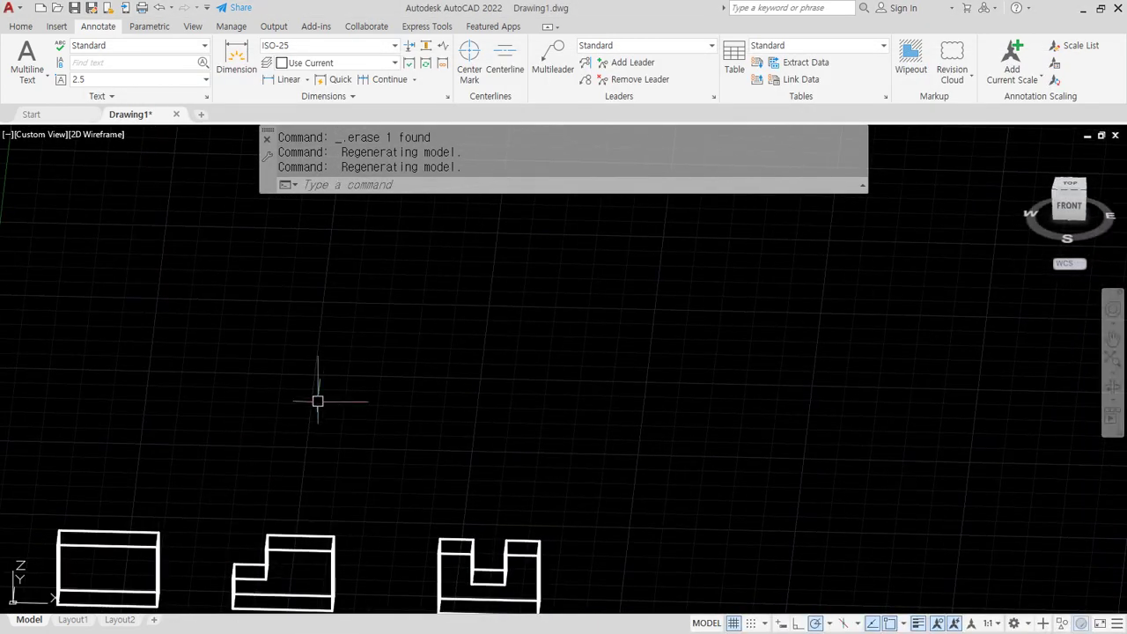
pyautogui.moveTo(570, 378); pyautogui.dragTo(700, 268, button='middle')
pyautogui.middleClick(700, 269)
pyautogui.middleClick(699, 268)
pyautogui.moveTo(403, 398); pyautogui.dragTo(426, 441, button='middle')
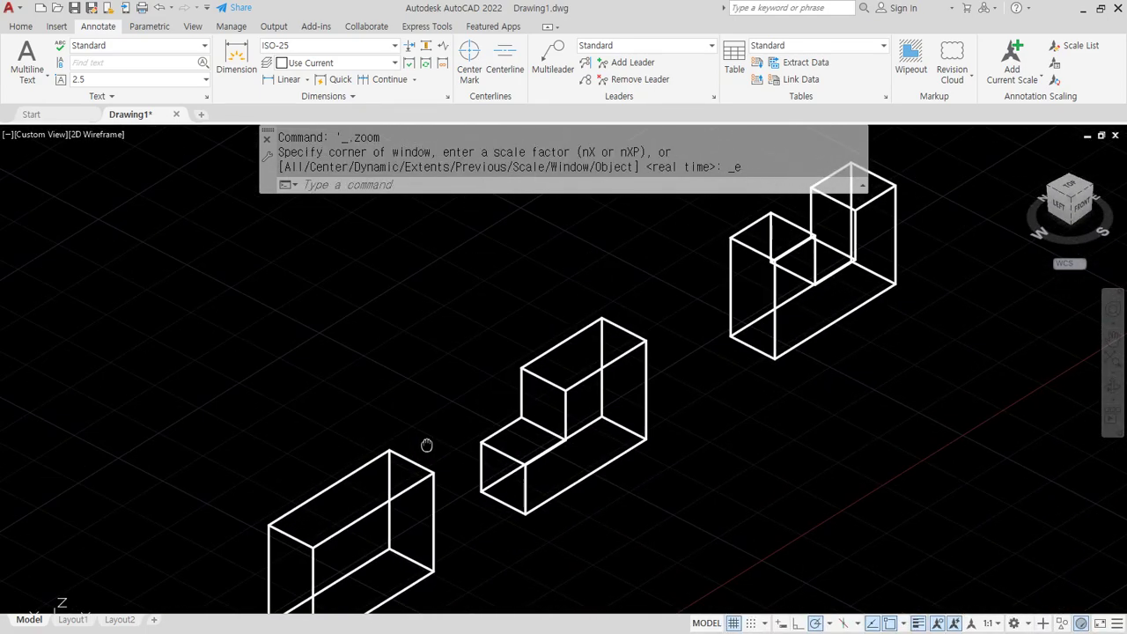
pyautogui.write(';')
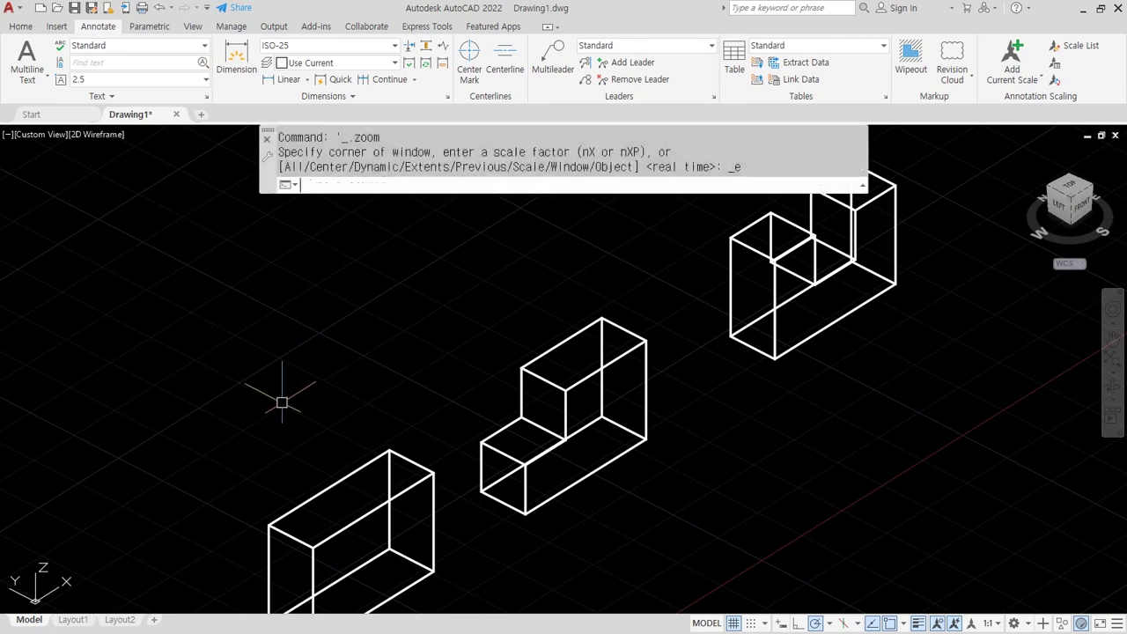
pyautogui.press('Escape')
pyautogui.press('Escape')
pyautogui.write('l')
pyautogui.press('Return')
pyautogui.click(275, 270)
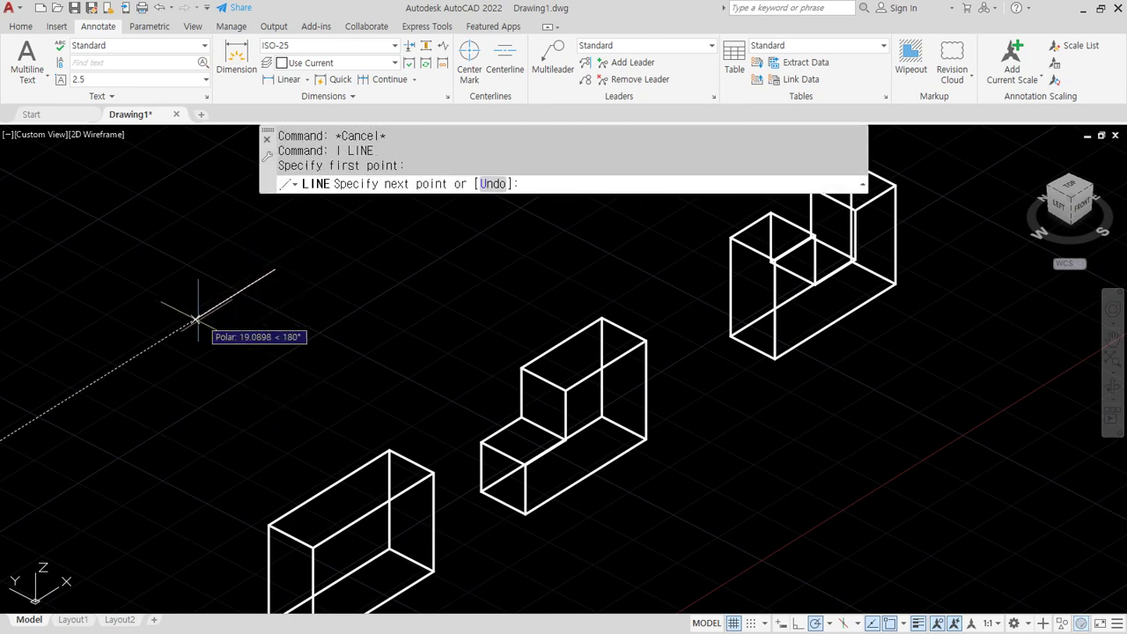
pyautogui.click(155, 343)
pyautogui.click(213, 375)
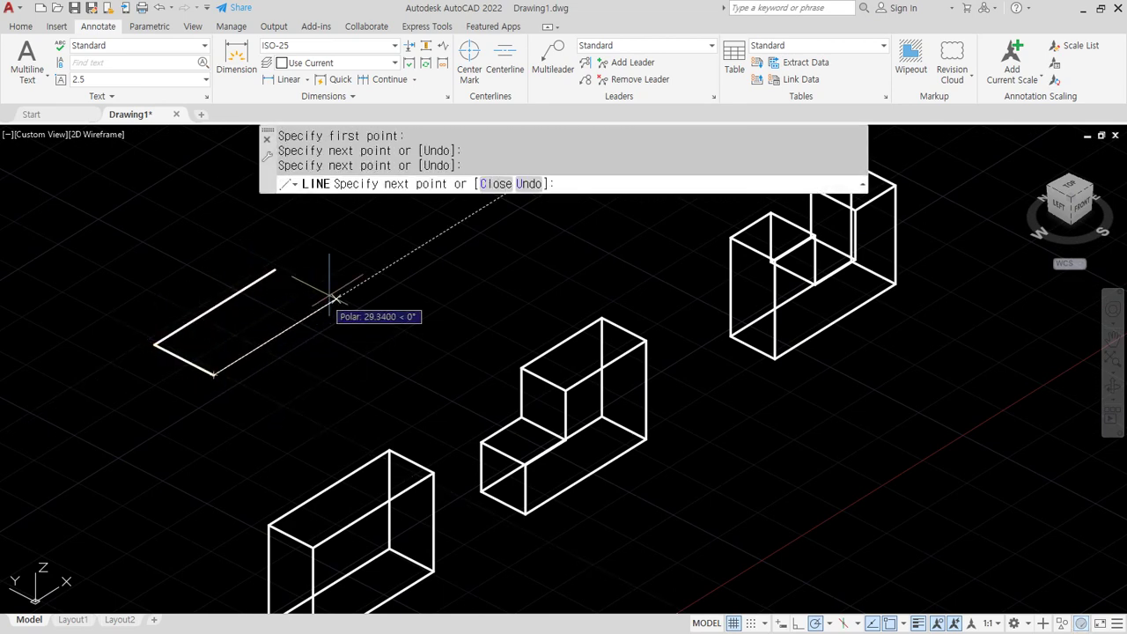
pyautogui.click(329, 304)
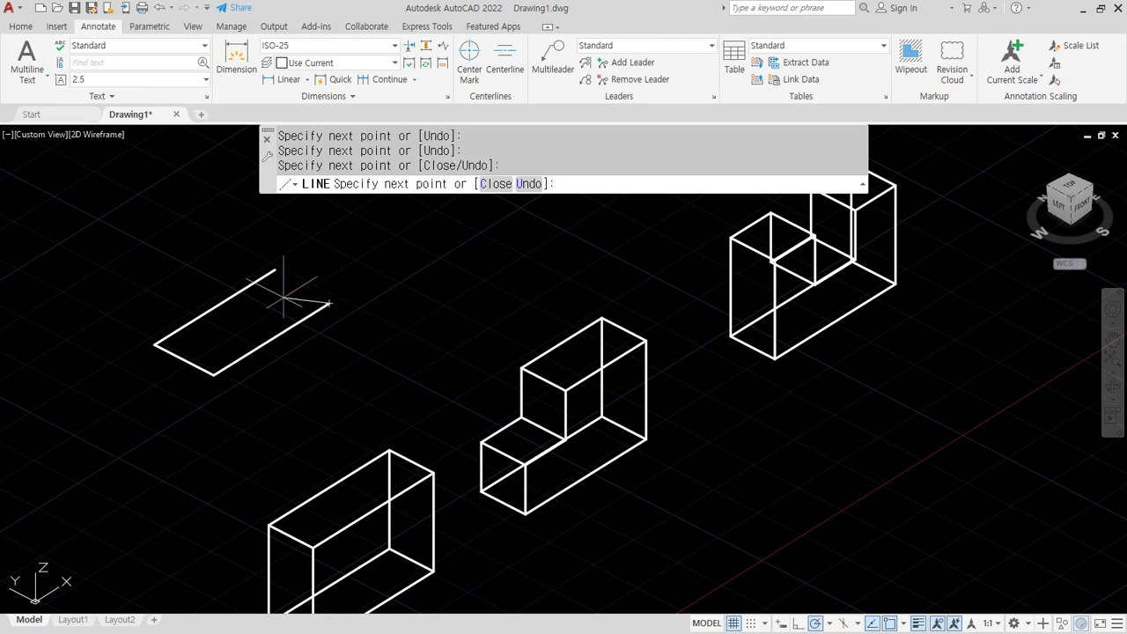
pyautogui.press('Escape')
# Draw a line across the rectangle's open short end and fillet it with the free long side into a sharp corner.
pyautogui.press('Return')
pyautogui.click(275, 270)
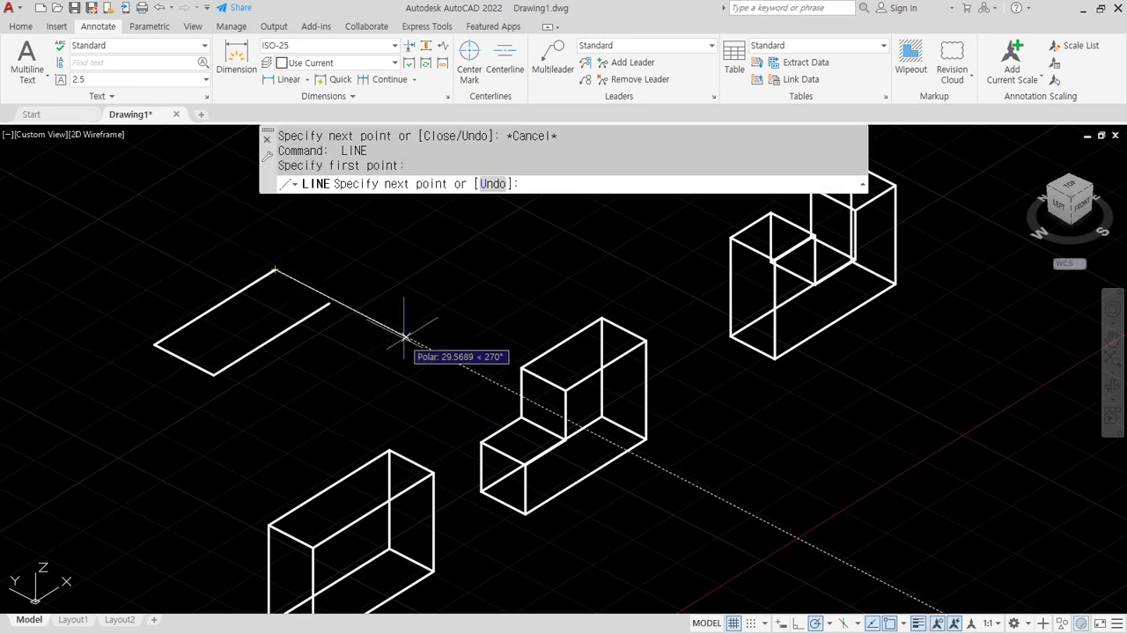
pyautogui.click(405, 336)
pyautogui.press('Escape')
pyautogui.write('f')
pyautogui.press('Return')
pyautogui.click(319, 311)
pyautogui.click(298, 280)
# Draw a circle of radius about 6.7 at the midpoint of each short side, passing through the rectangle's corners.
pyautogui.scroll(2, 156, 345)
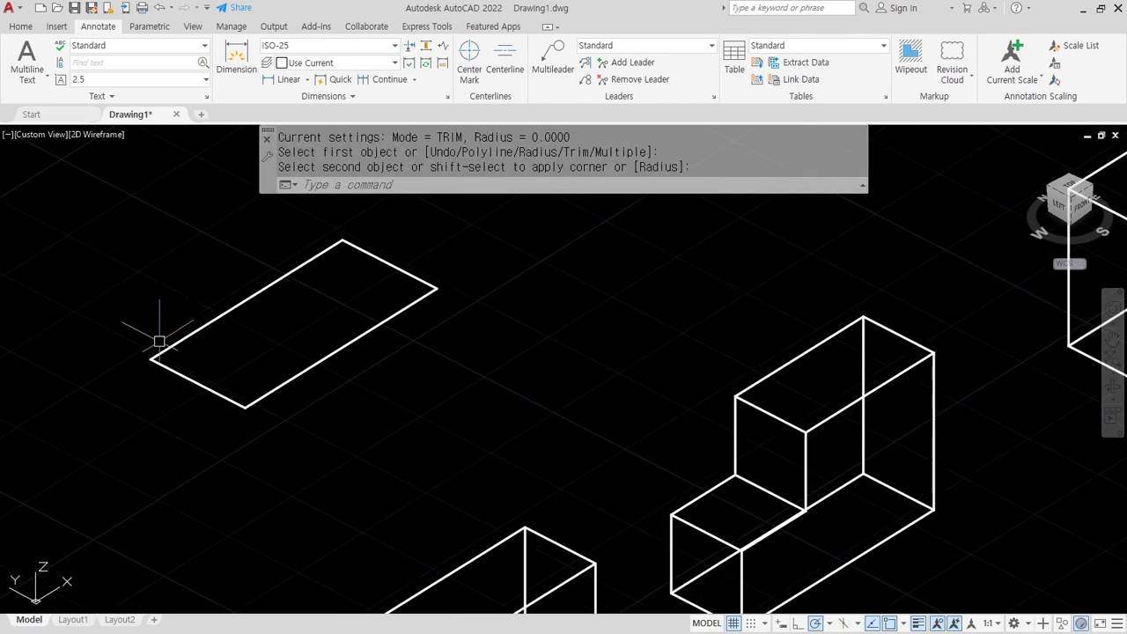
pyautogui.write('c')
pyautogui.press('Return')
pyautogui.click(197, 383)
pyautogui.click(245, 407)
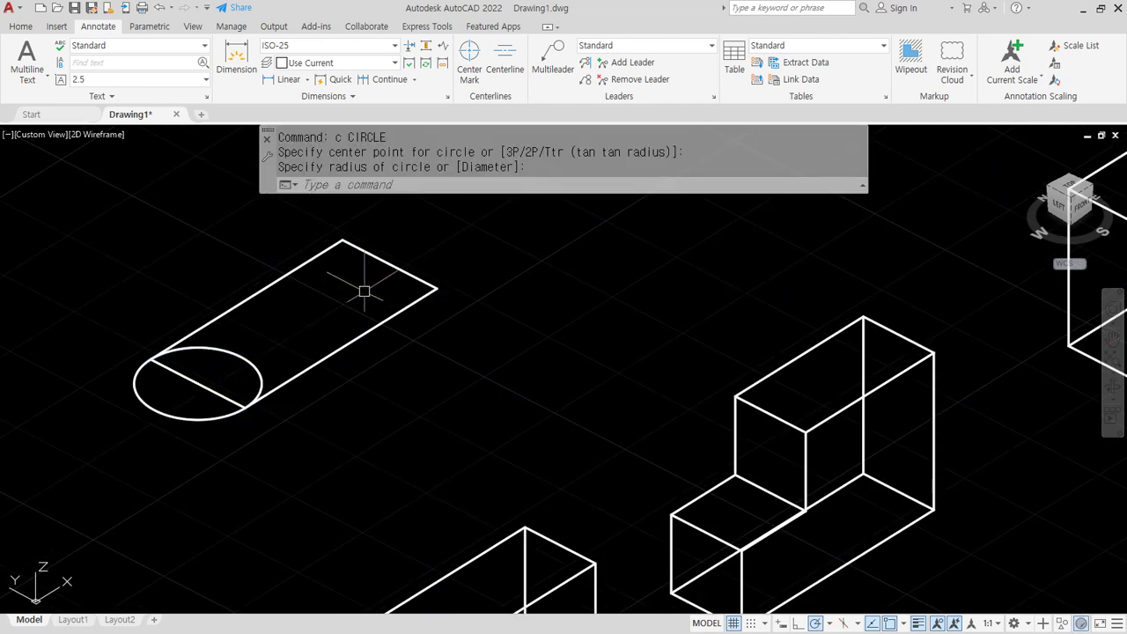
pyautogui.press('Return')
pyautogui.click(390, 264)
pyautogui.click(435, 289)
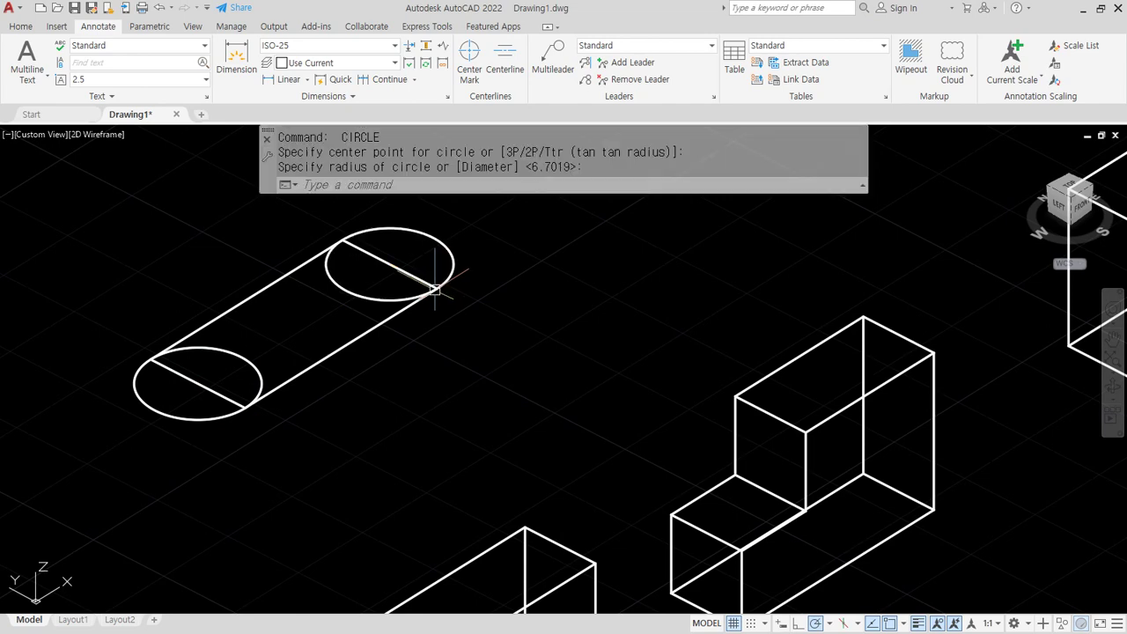
pyautogui.write('e')
pyautogui.press('Return')
pyautogui.press('Escape')
pyautogui.press('Escape')
# Trim the inner halves of both circles, leaving outward arcs at the two ends of the rectangle.
pyautogui.write('tr')
pyautogui.press('Return')
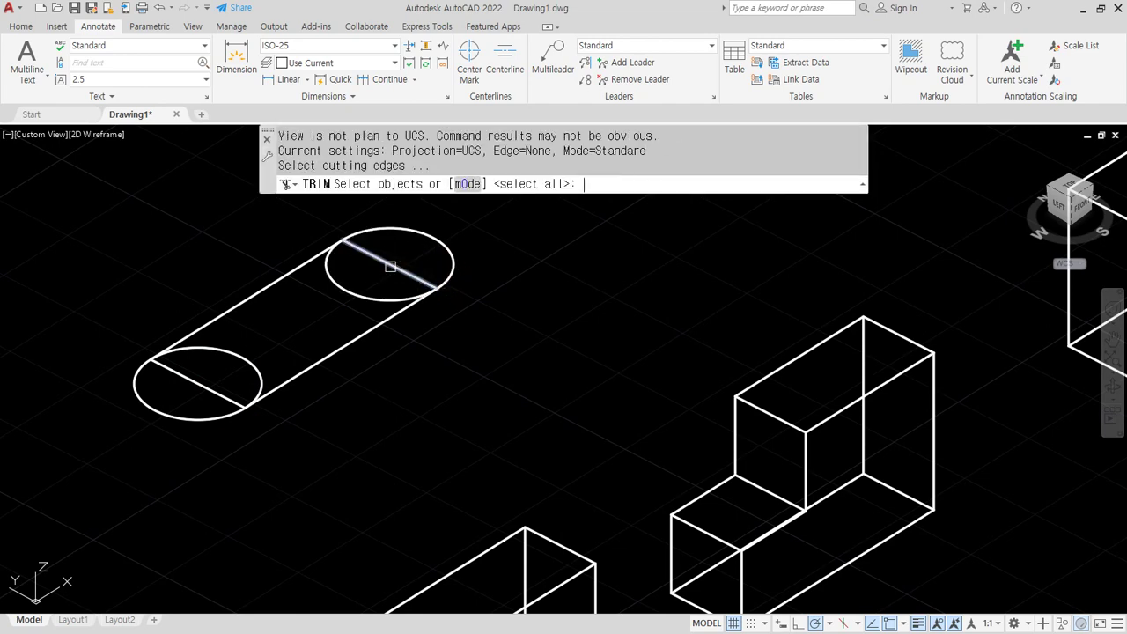
pyautogui.press('Return')
pyautogui.click(392, 250)
pyautogui.click(346, 282)
pyautogui.click(346, 283)
pyautogui.click(384, 257)
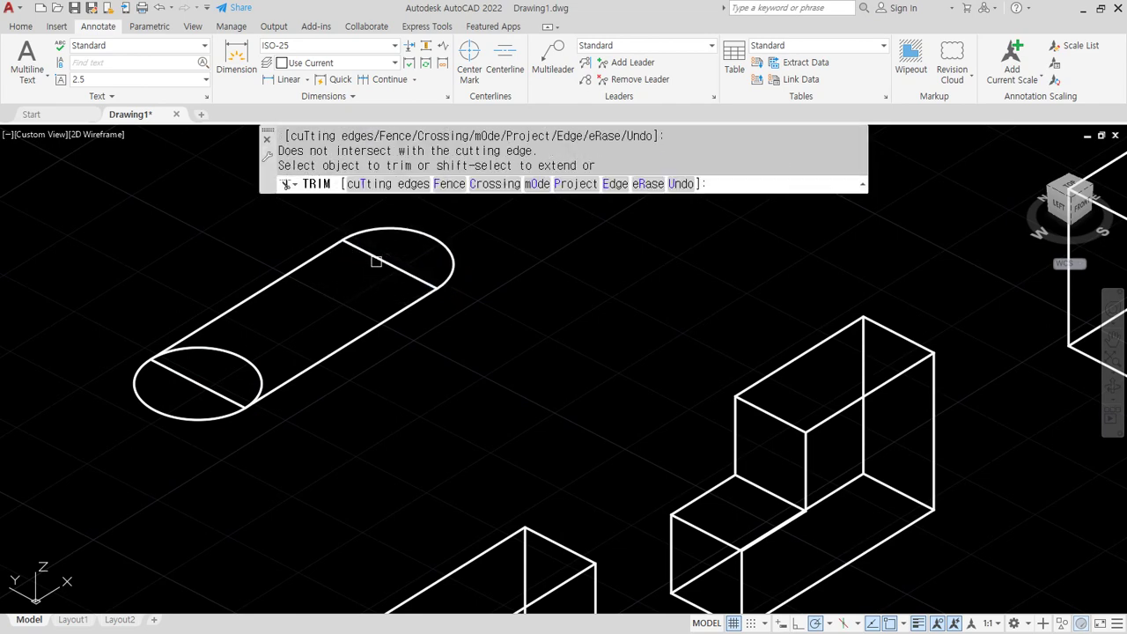
pyautogui.click(236, 351)
pyautogui.click(201, 381)
pyautogui.press('Return')
# Erase the two short straight lines inside the rounded ends to leave a slot outline.
pyautogui.click(201, 384)
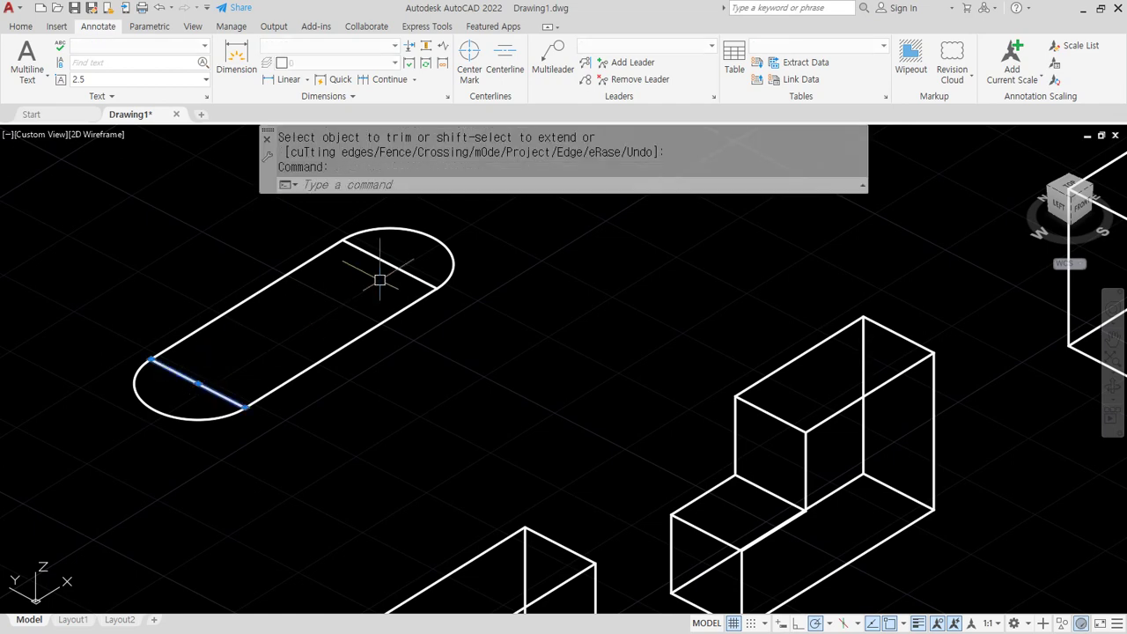
pyautogui.click(385, 254)
pyautogui.write('e')
pyautogui.press('Return')
# Select the slot outline's lines and arcs to examine whether they are separate objects, then clear the selection.
pyautogui.moveTo(390, 384); pyautogui.dragTo(395, 401, button='middle')
pyautogui.click(412, 416)
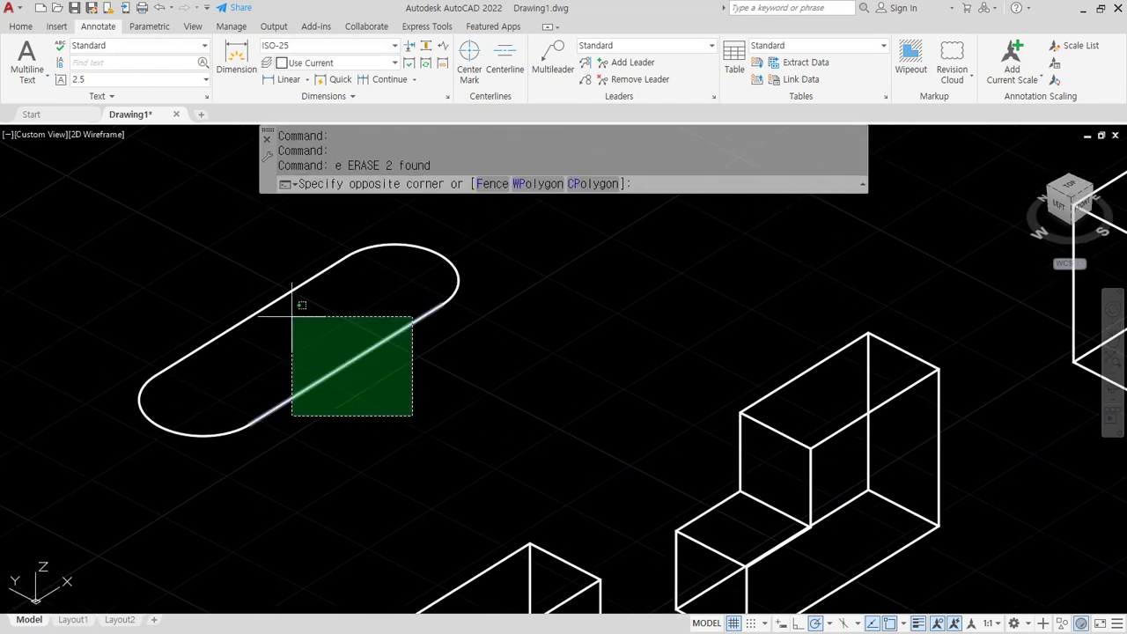
pyautogui.click(223, 259)
pyautogui.press('Escape')
pyautogui.click(443, 259)
pyautogui.click(188, 423)
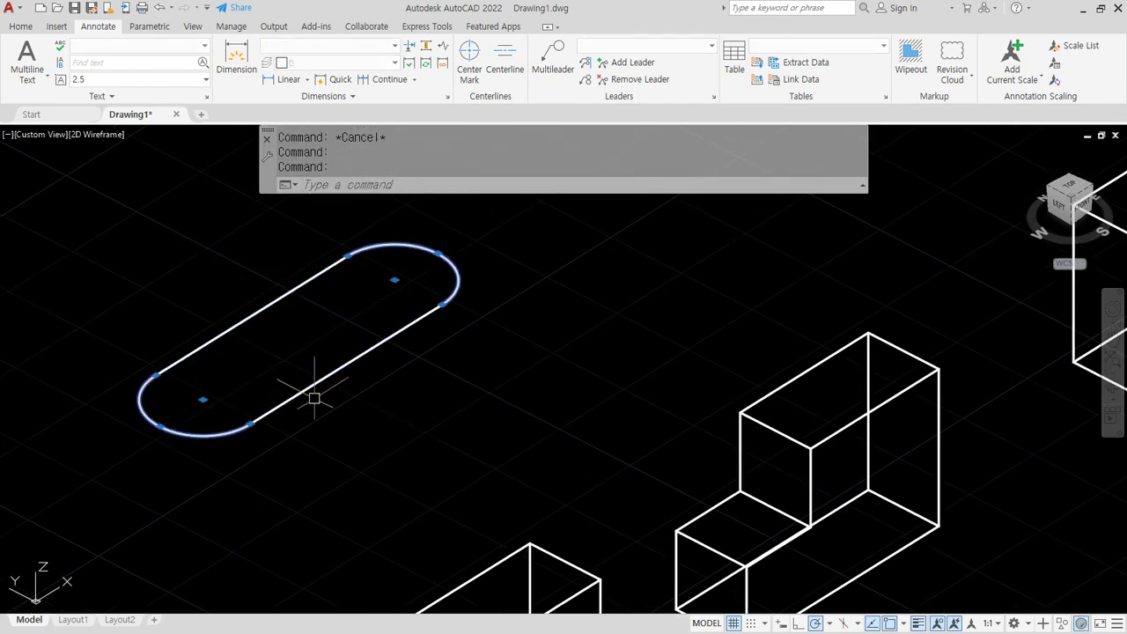
pyautogui.press('Escape')
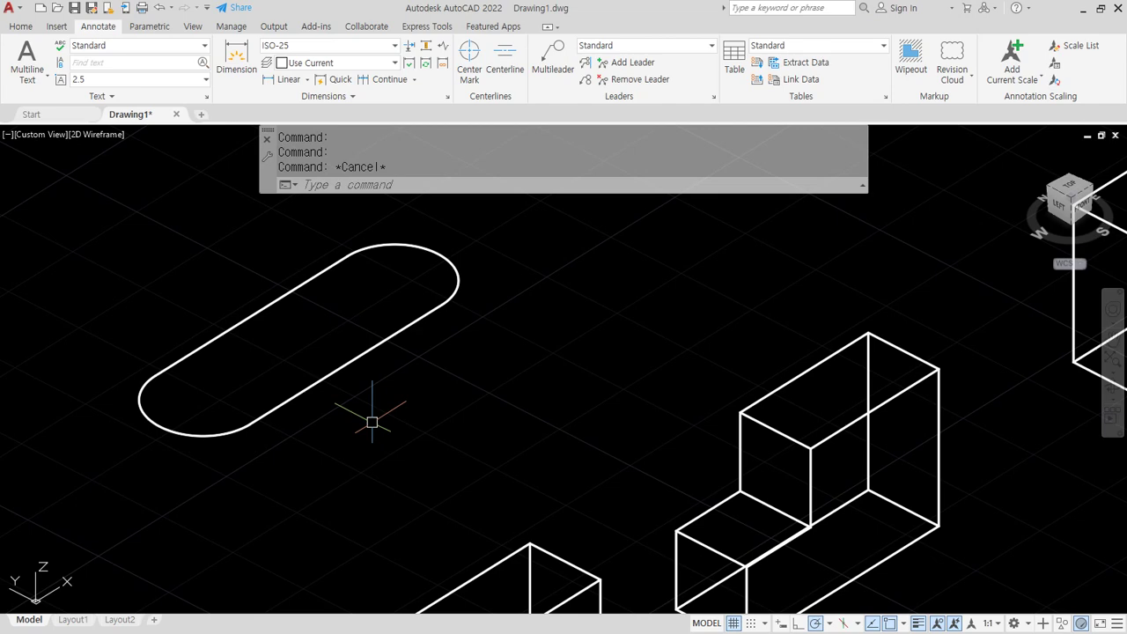
# Copy the complete slot outline to the empty area behind the stepped block.
pyautogui.scroll(-4, 371, 423)
pyautogui.write('cp')
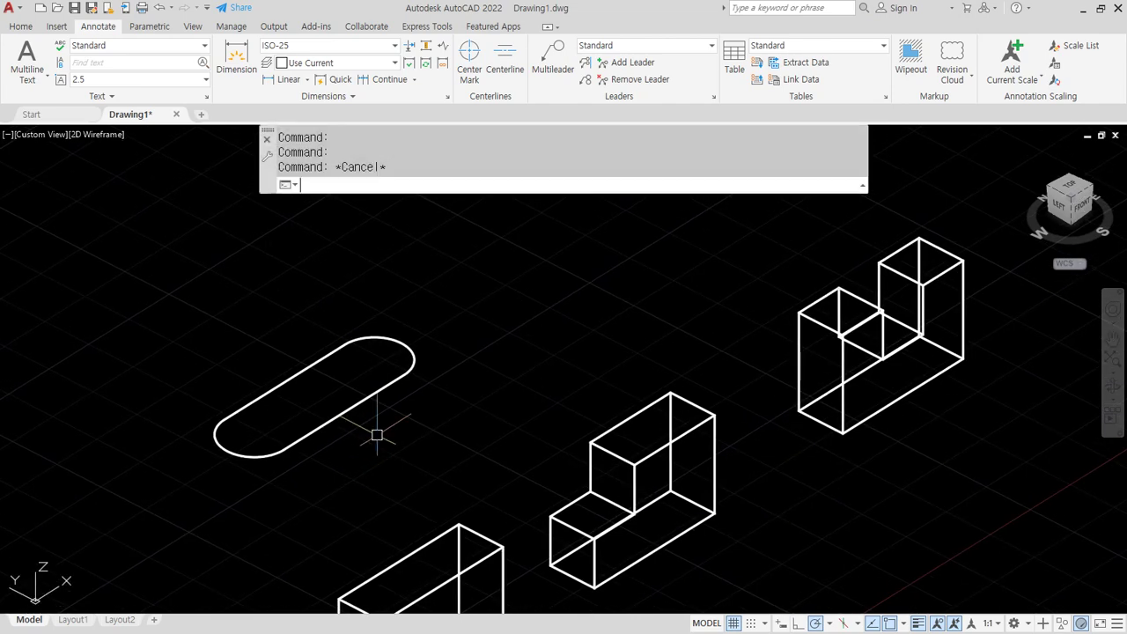
pyautogui.press('Return')
pyautogui.click(452, 485)
pyautogui.click(187, 261)
pyautogui.press('Return')
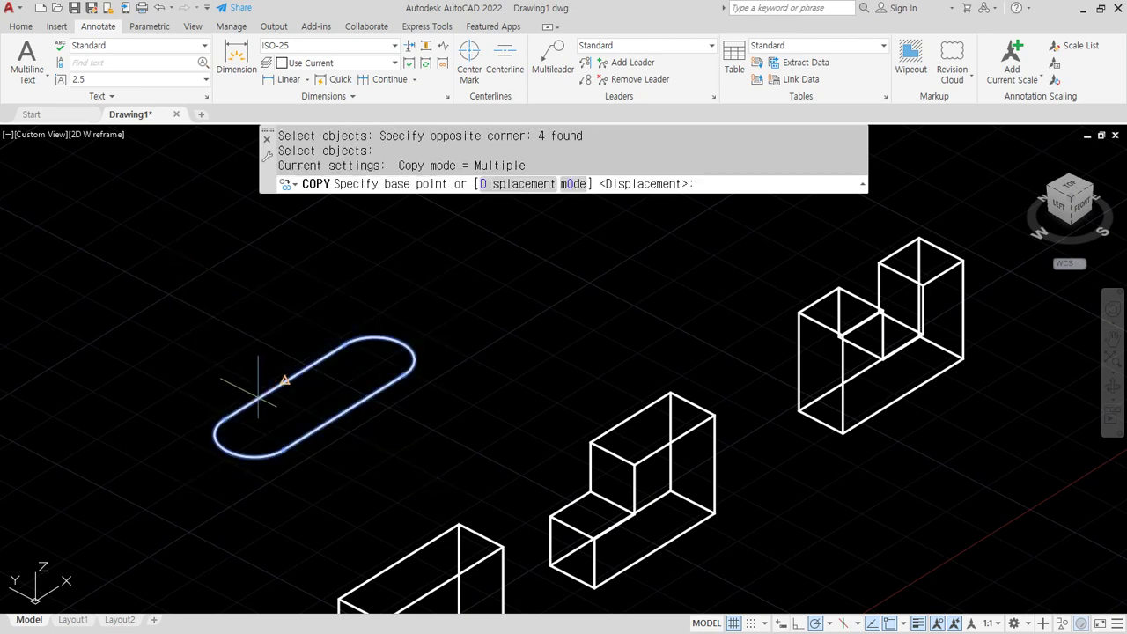
pyautogui.click(287, 416)
pyautogui.click(538, 216)
pyautogui.press('Return')
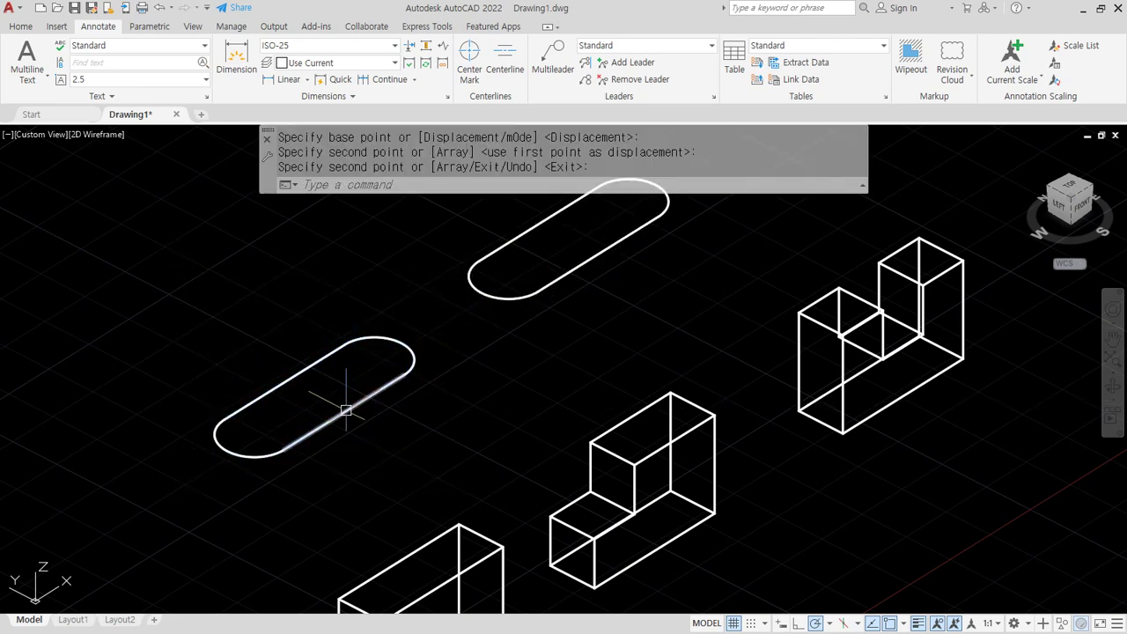
# Use Polyline Edit to convert one long straight line of the slot outline behind the L-shaped stepped block into a polyline.
pyautogui.scroll(2, 348, 412)
pyautogui.scroll(-2, 382, 420)
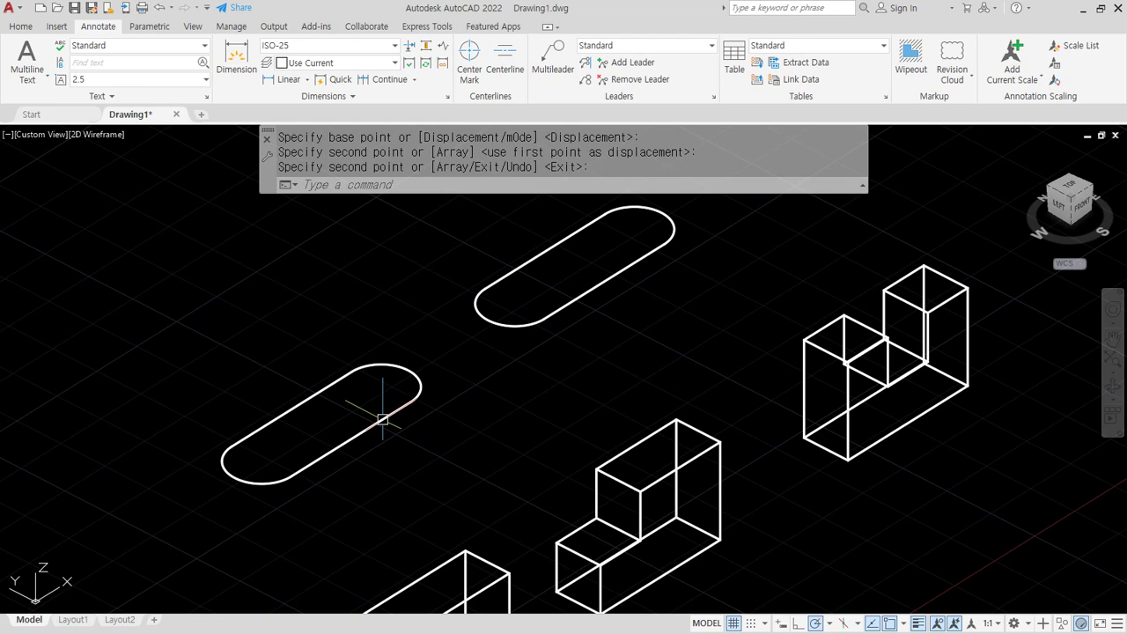
pyautogui.write('pedit')
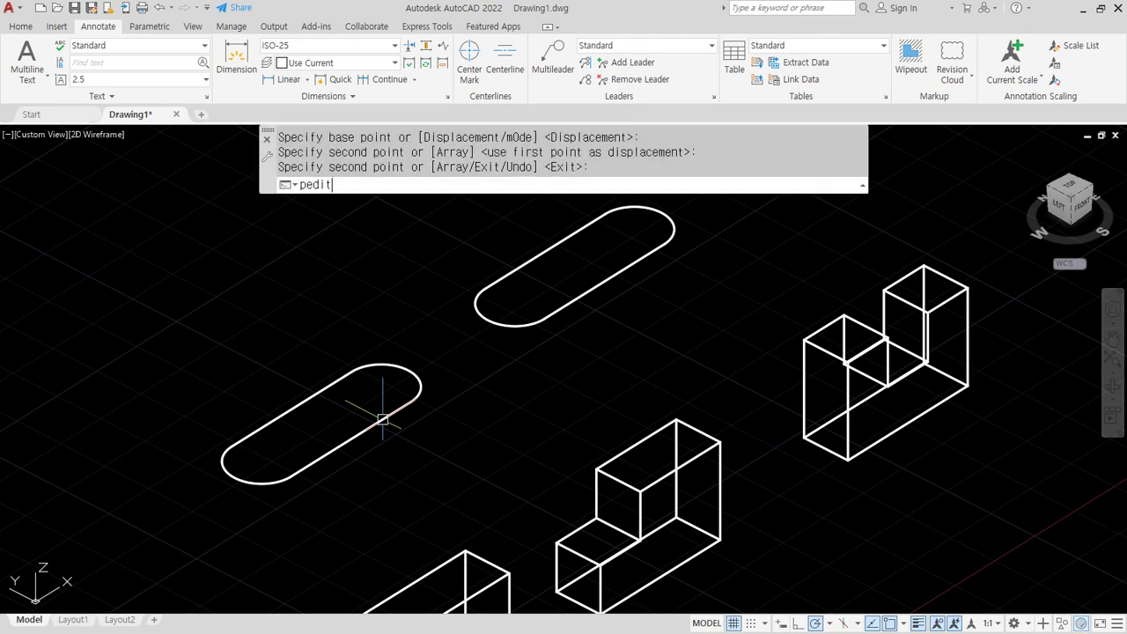
pyautogui.press('Return')
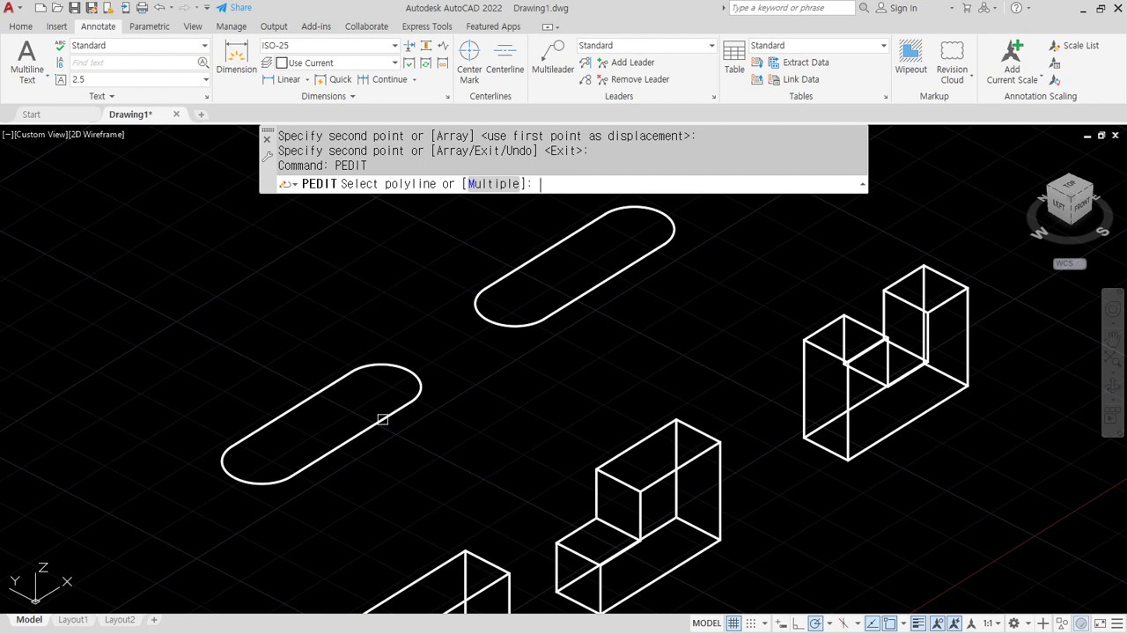
pyautogui.click(289, 417)
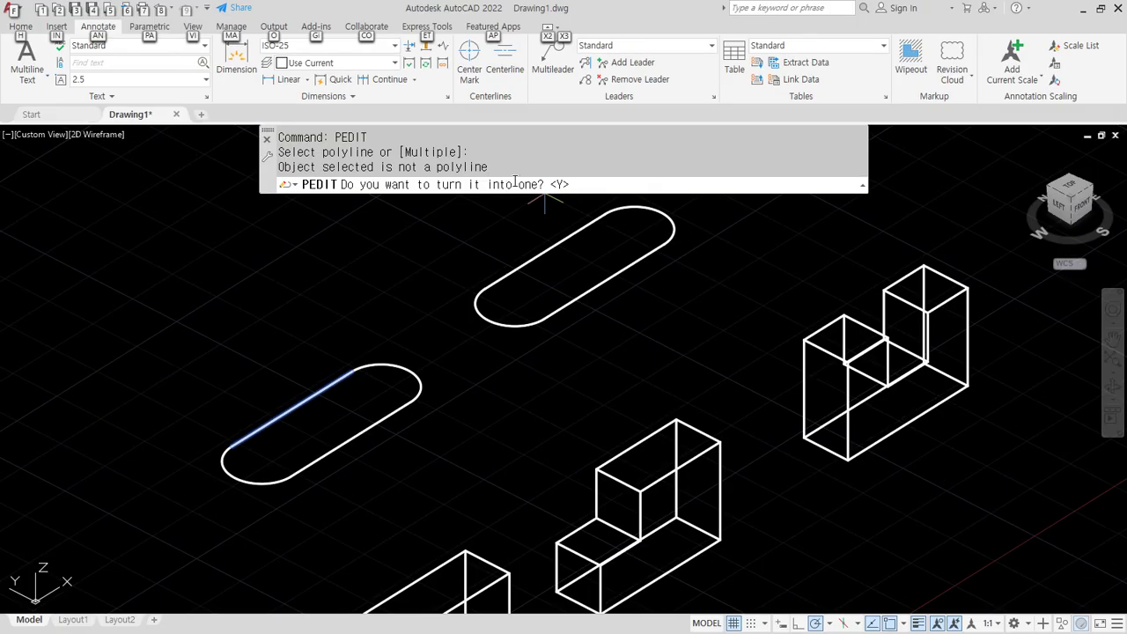
pyautogui.press('alt')
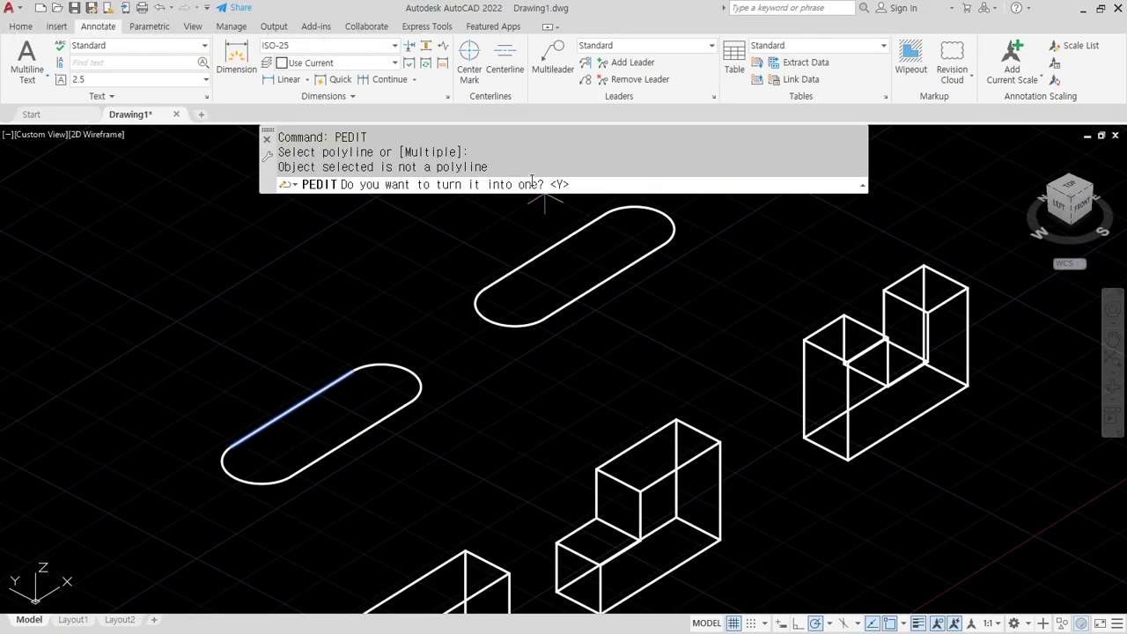
pyautogui.press('Return')
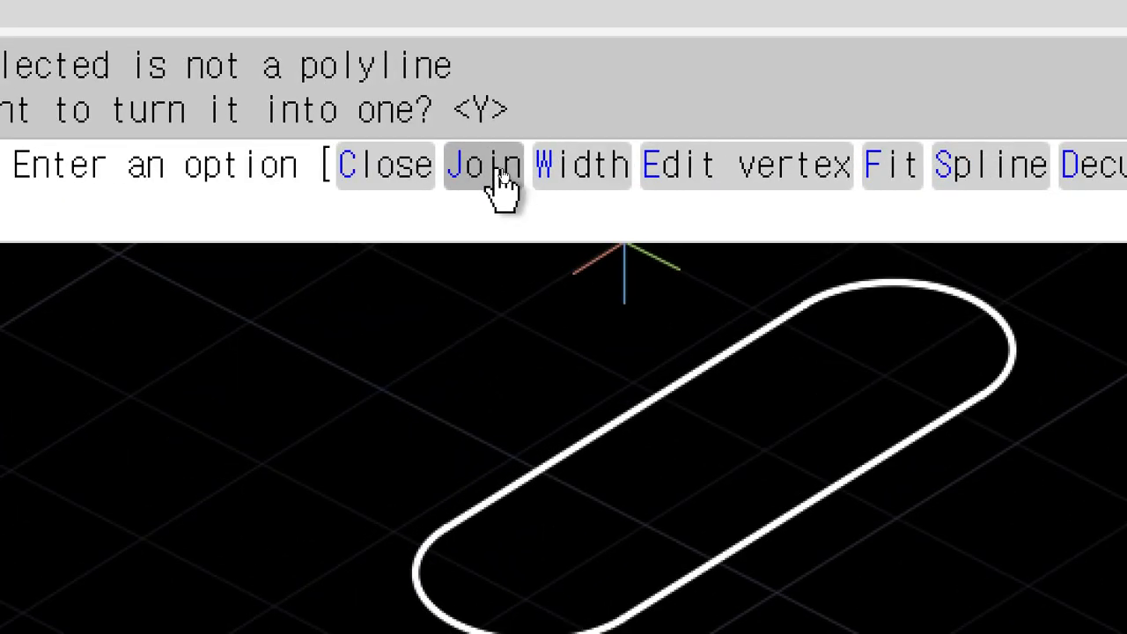
# Join the slot's other straight line and both end arcs to the converted polyline, closing the outline.
pyautogui.click(505, 185)
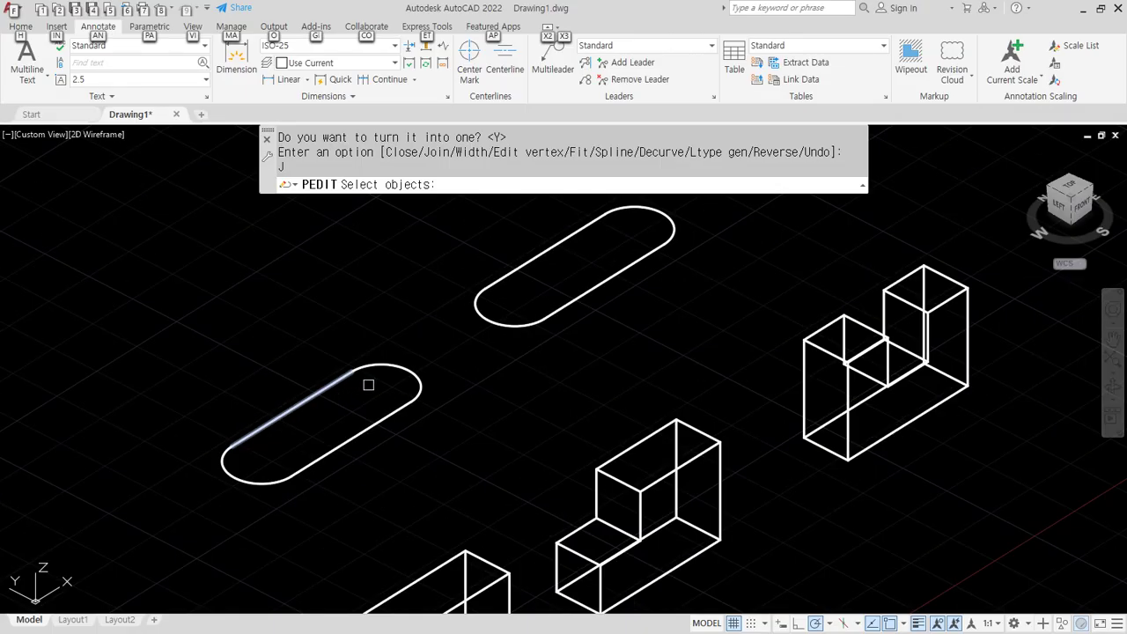
pyautogui.click(431, 442)
pyautogui.click(377, 372)
pyautogui.click(339, 513)
pyautogui.click(221, 449)
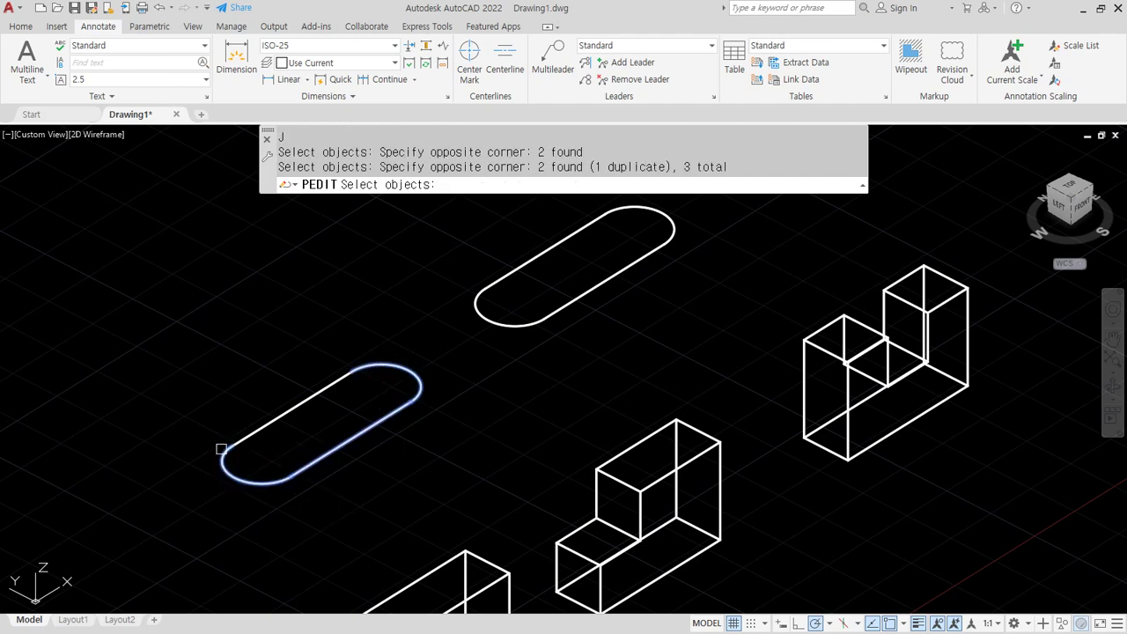
pyautogui.press('Return')
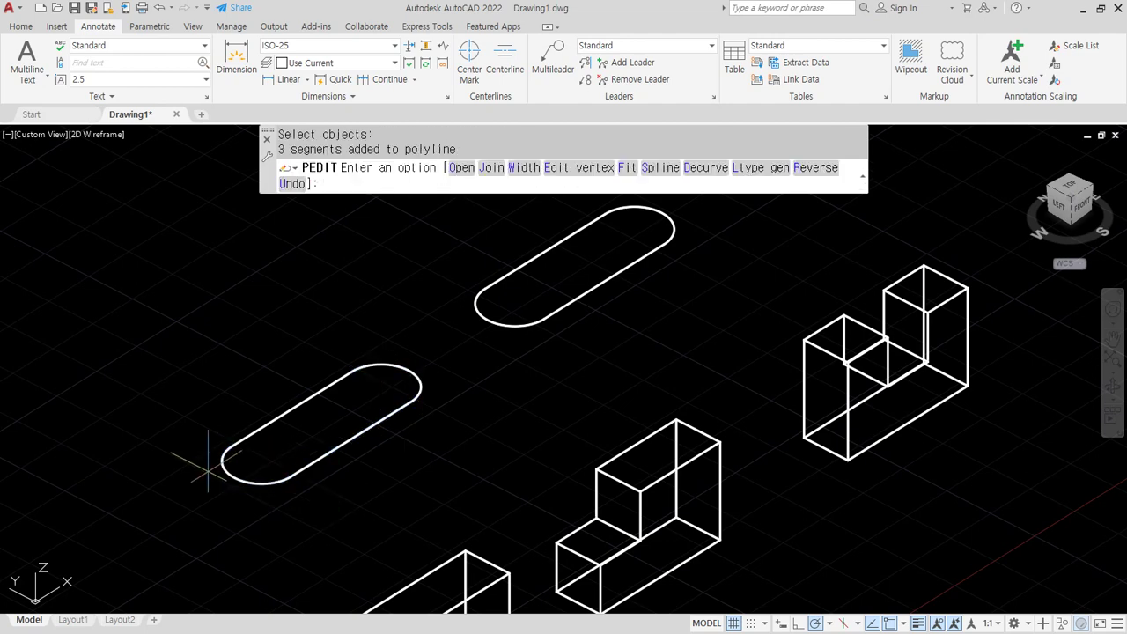
pyautogui.press('Return')
# Select the slot outline to check whether it is one object, then clear the selection.
pyautogui.click(320, 452)
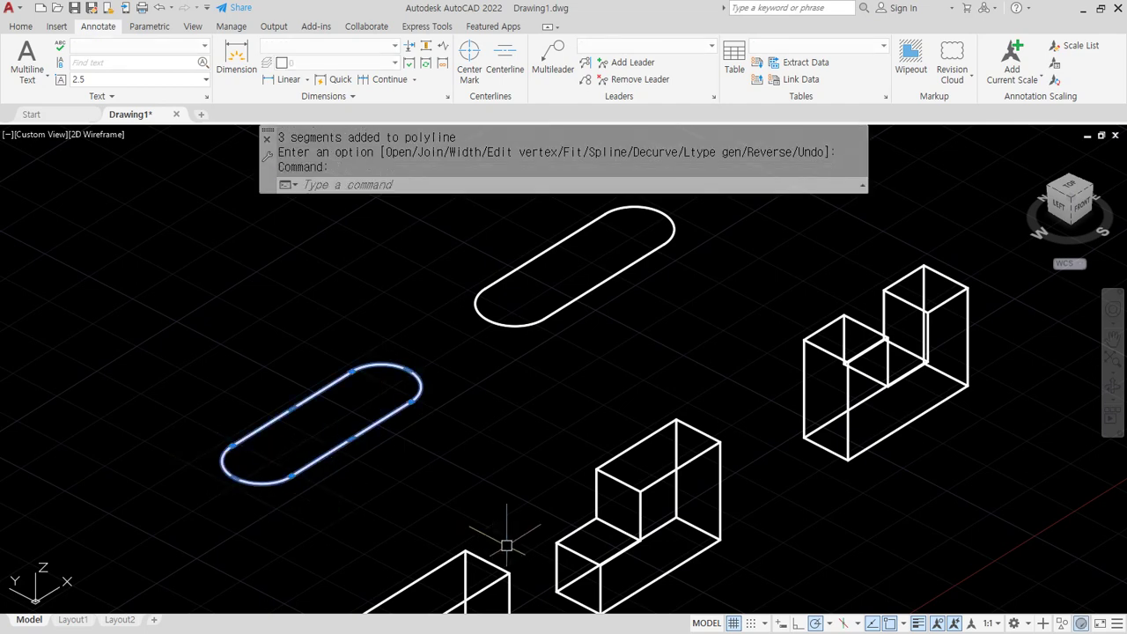
pyautogui.hotkey('ctrl', '2')
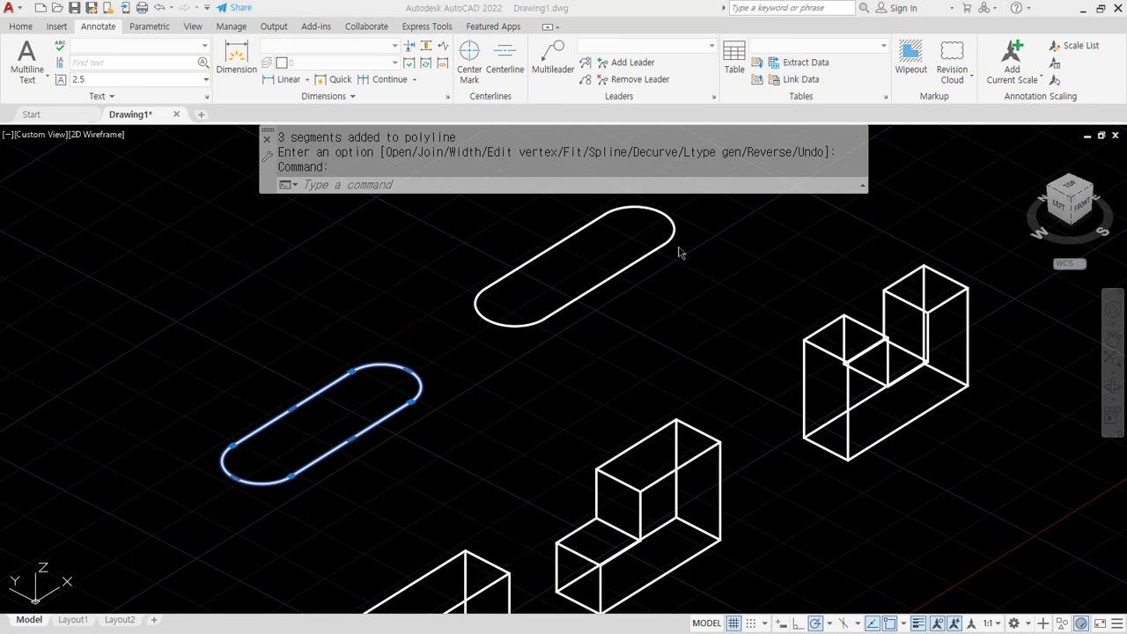
pyautogui.press('Escape')
pyautogui.moveTo(647, 273); pyautogui.dragTo(614, 334, button='middle')
pyautogui.press('Escape')
pyautogui.press('Escape')
pyautogui.press('Escape')
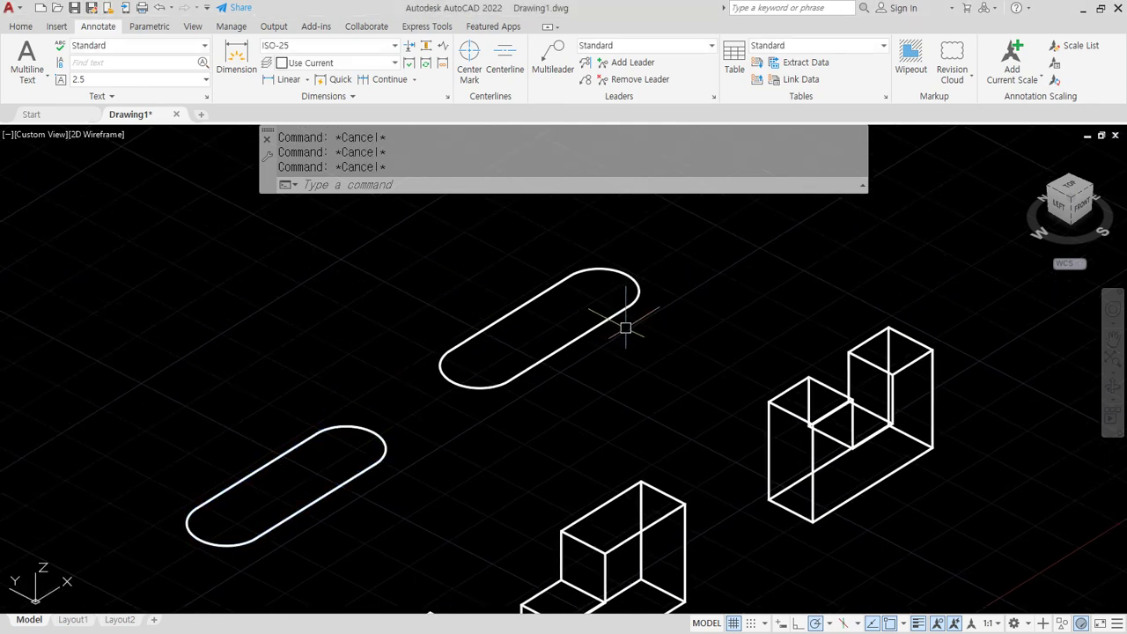
# Join all the lines and arcs of the slot outline behind the U-shaped block into one polyline with the Join command.
pyautogui.write('j')
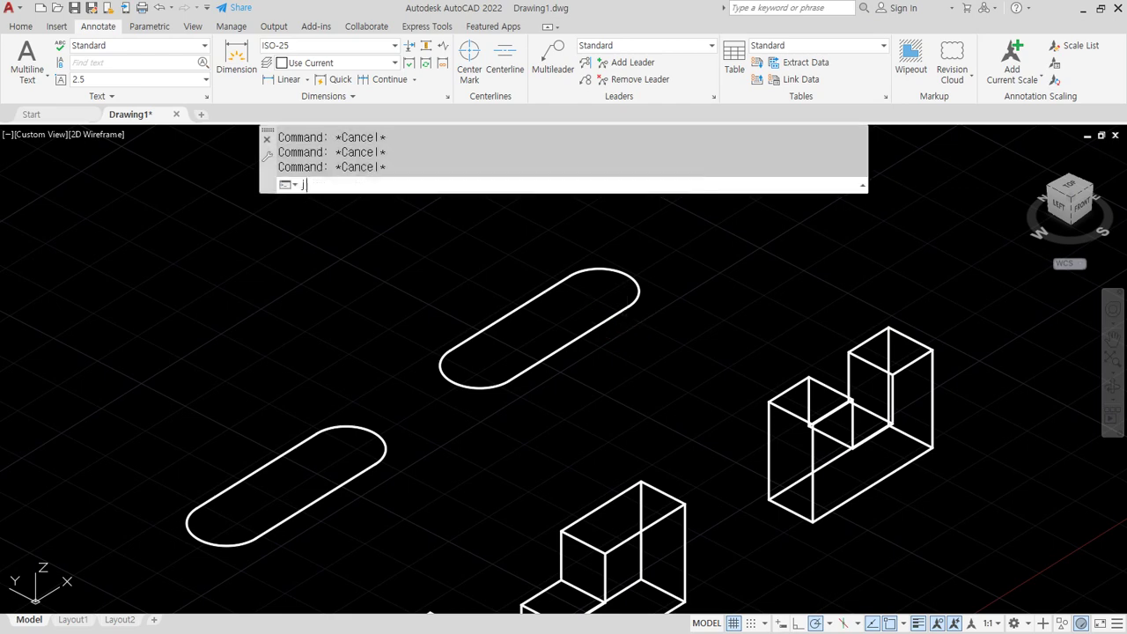
pyautogui.press('Return')
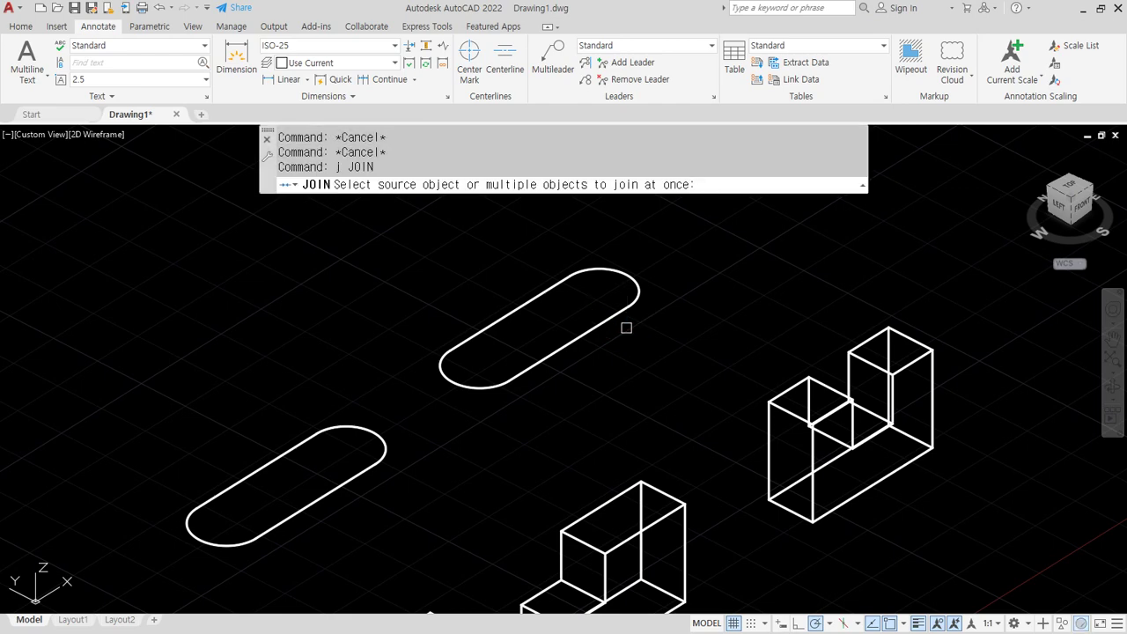
pyautogui.click(664, 232)
pyautogui.click(437, 396)
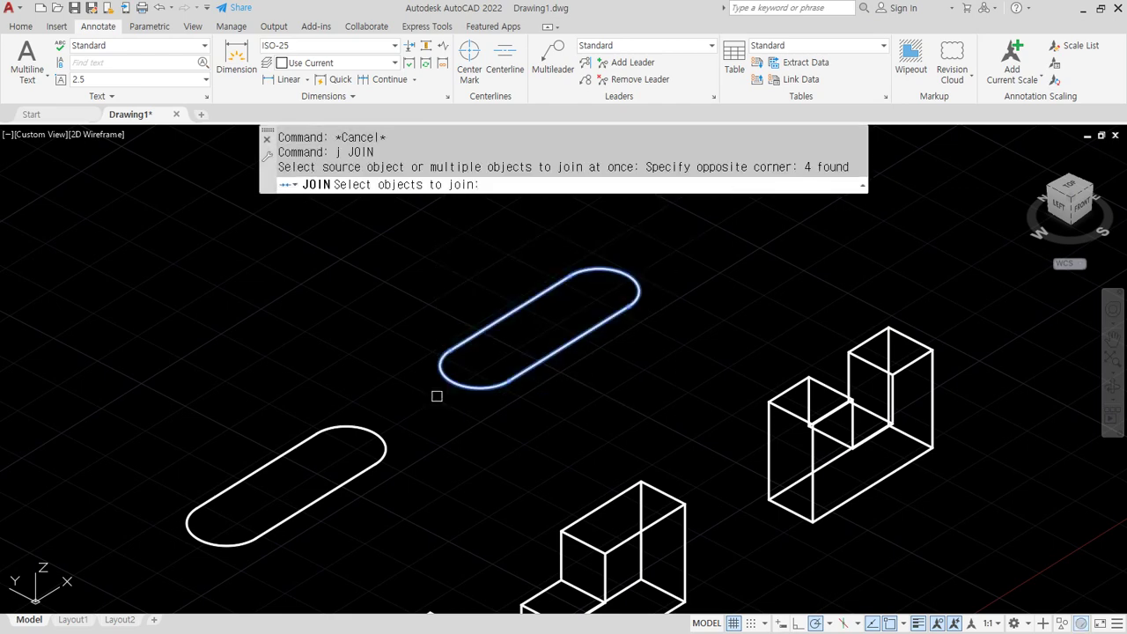
pyautogui.press('Return')
# Extrude the slot outline behind the U-shaped block upward by about 19.5 units into a solid.
pyautogui.click(461, 383)
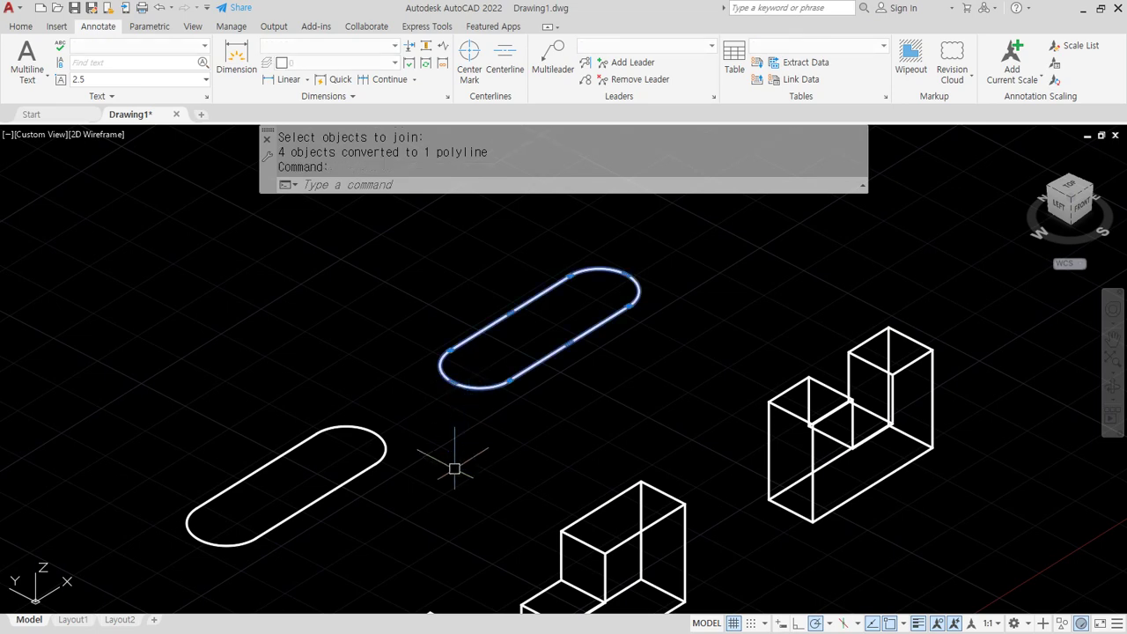
pyautogui.moveTo(558, 384)
pyautogui.mouseDown(button='middle')
pyautogui.moveTo(403, 422)
pyautogui.moveTo(435, 350)
pyautogui.mouseUp(button='middle')
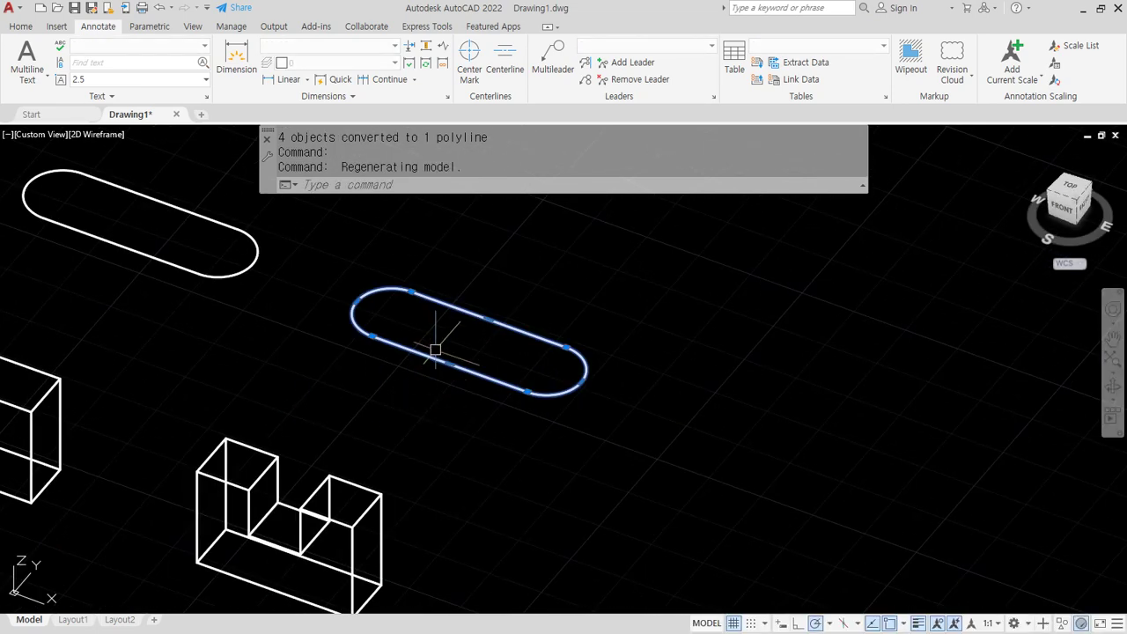
pyautogui.scroll(1, 449, 343)
pyautogui.scroll(-1, 465, 339)
pyautogui.write('ext')
pyautogui.press('Return')
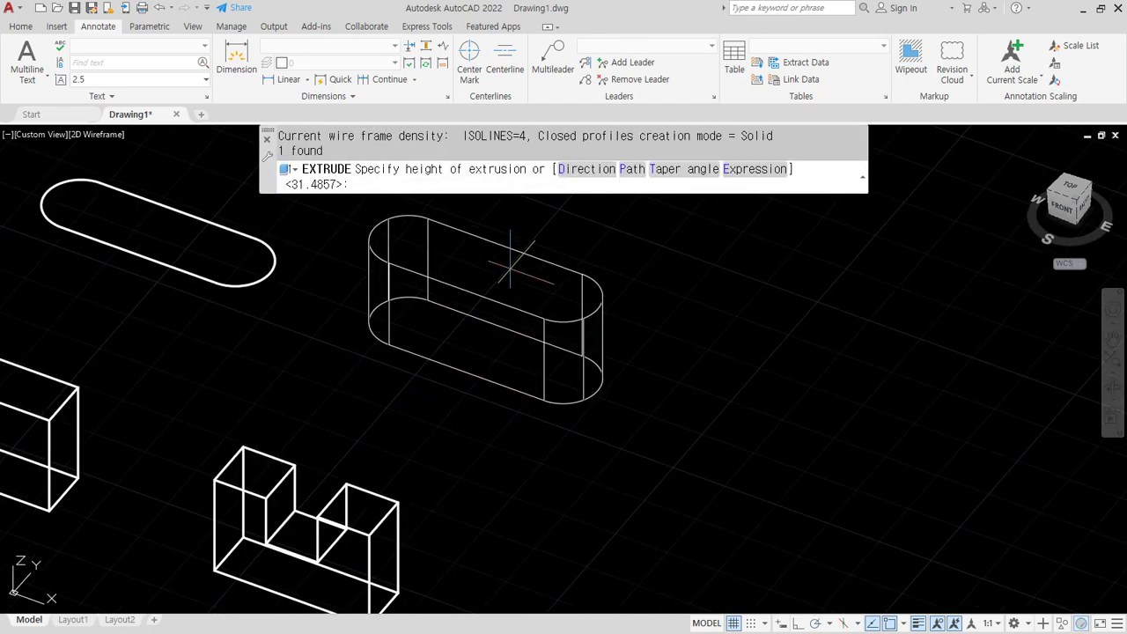
pyautogui.press('Return')
# Extrude the slot outline behind the L-shaped stepped block upward, somewhat lower than the first slot solid.
pyautogui.write('ext')
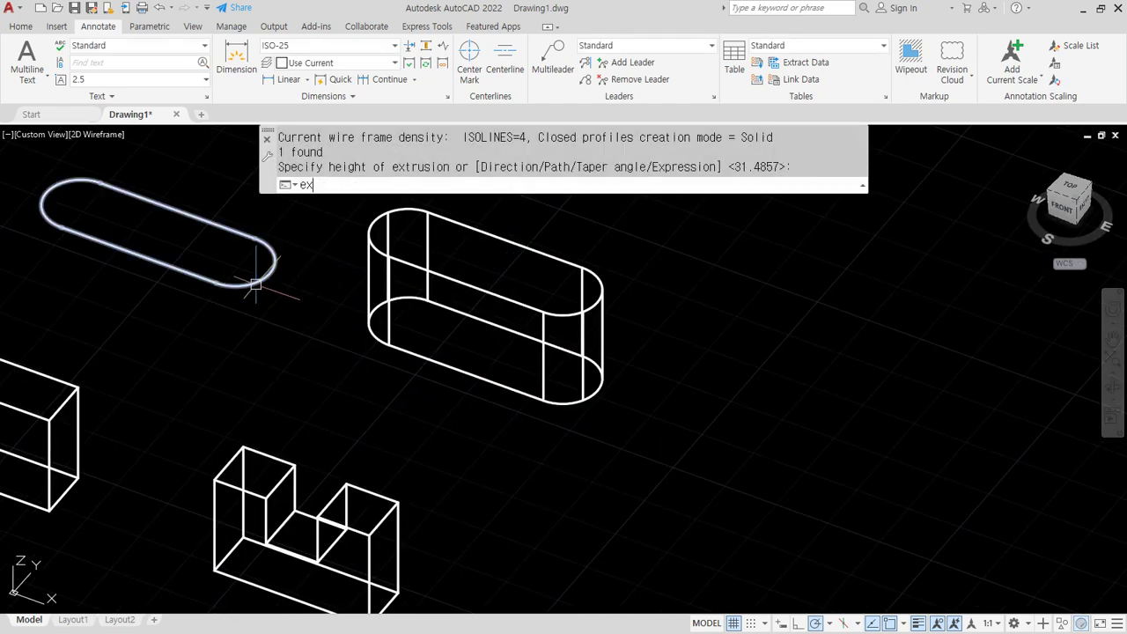
pyautogui.press('Return')
pyautogui.click(254, 282)
pyautogui.press('Return')
pyautogui.press('Return')
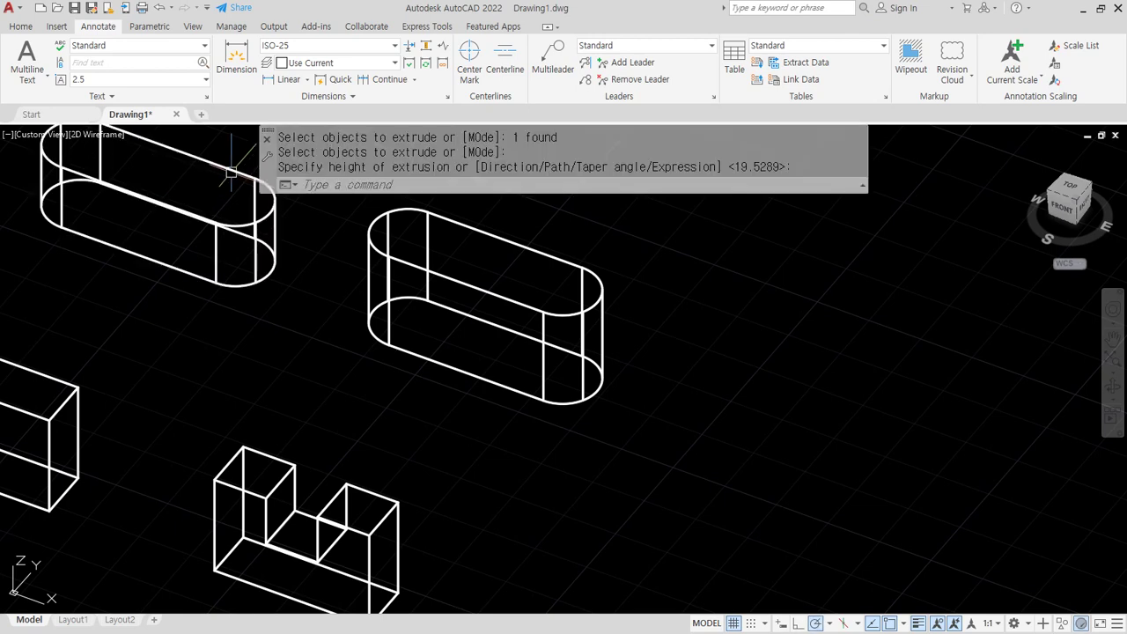
# View both slot solids in the Conceptual visual style, then undo back to the 2D wireframe display.
pyautogui.moveTo(421, 280); pyautogui.dragTo(548, 363, button='middle')
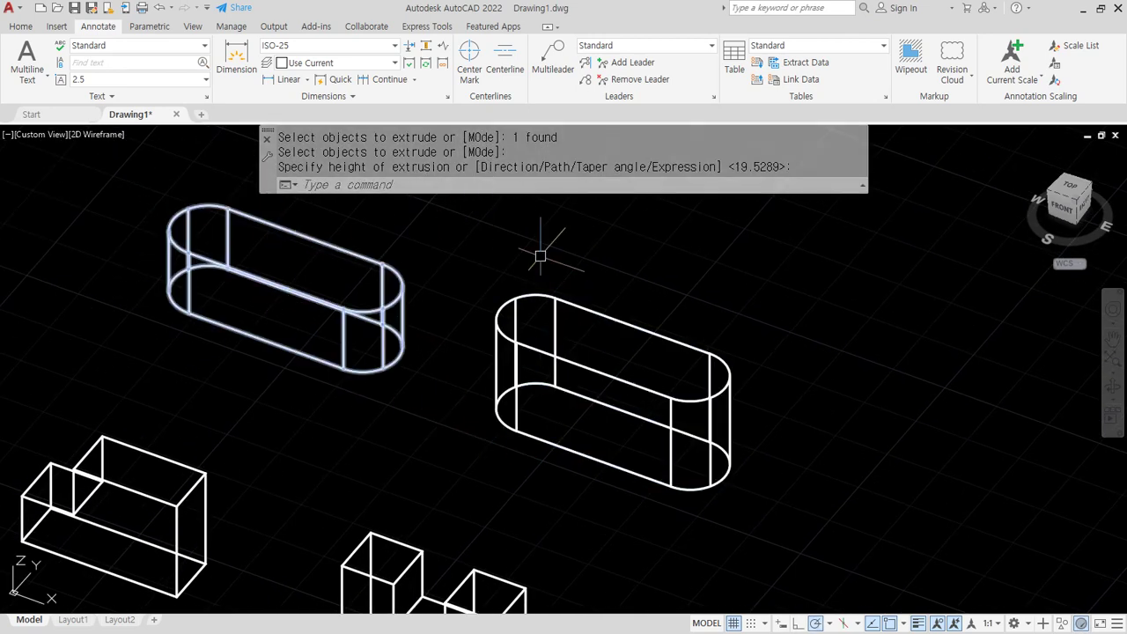
pyautogui.write('sha')
pyautogui.press('Return')
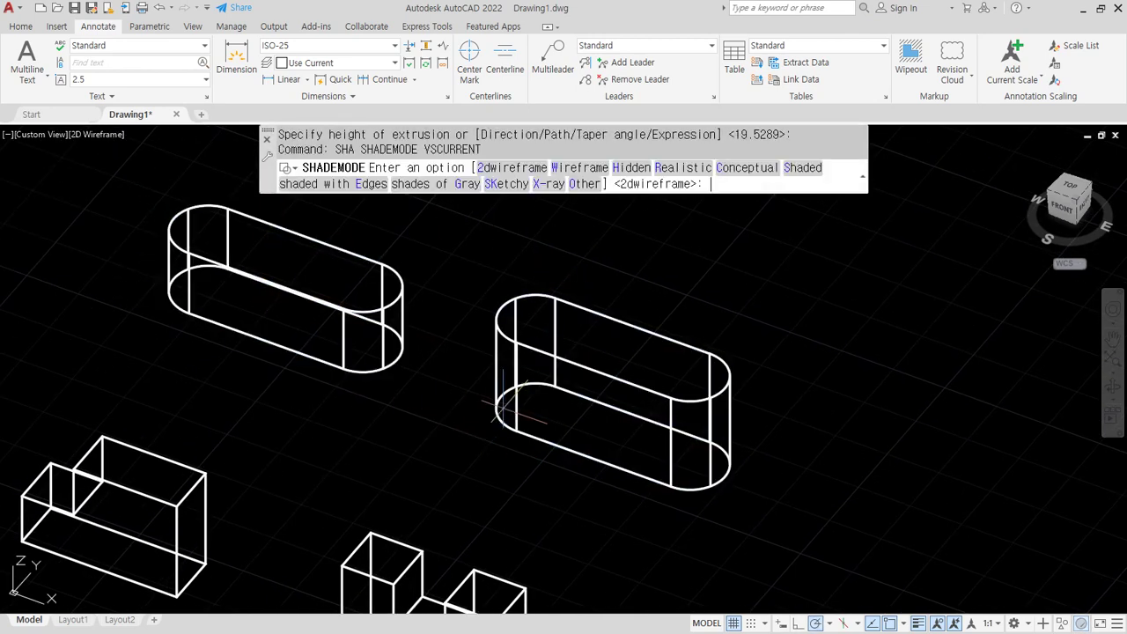
pyautogui.write('c')
pyautogui.press('Return')
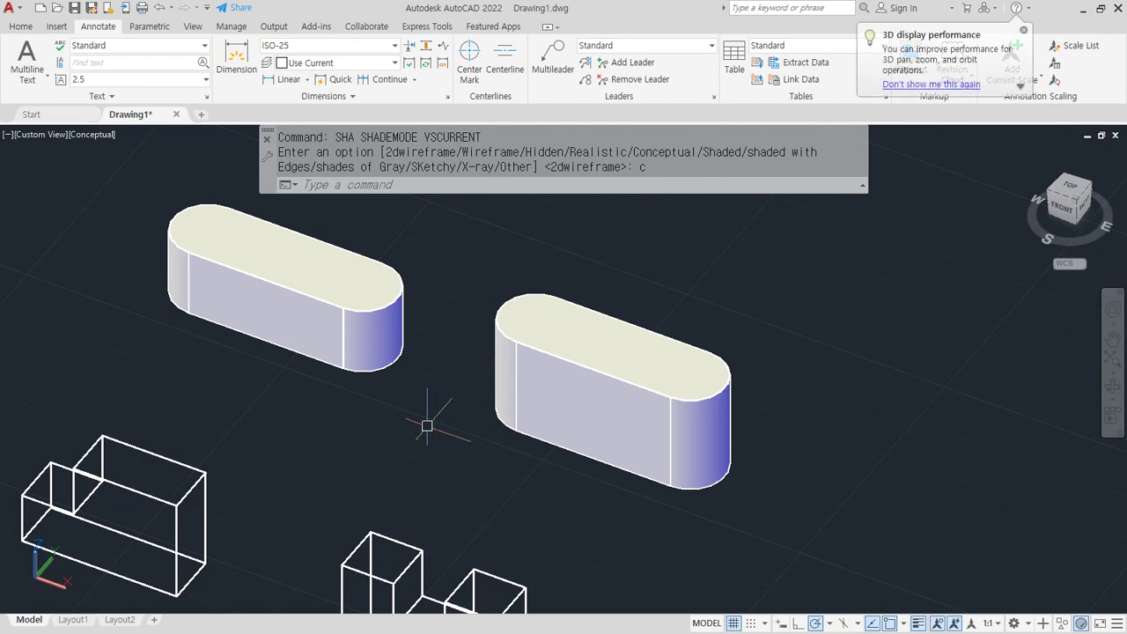
pyautogui.hotkey('ctrl', 'z')
pyautogui.moveTo(555, 509); pyautogui.dragTo(427, 426, button='middle')
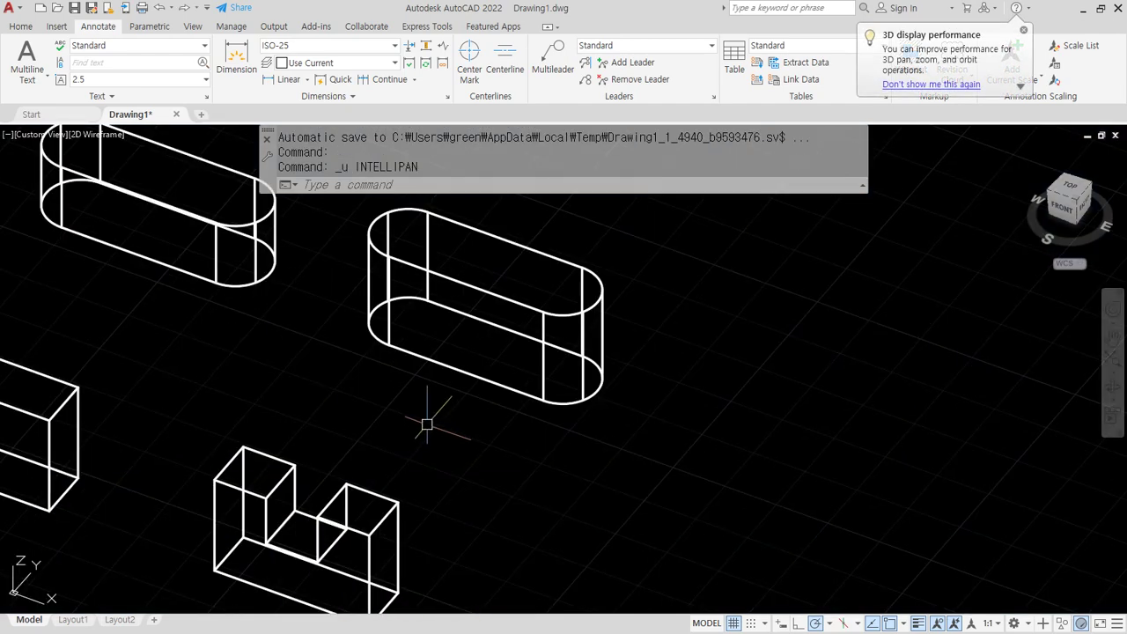
# Copy the plain box's base rectangle about 170 units along the X axis, to the empty area beyond the U-shaped block.
pyautogui.moveTo(202, 410); pyautogui.dragTo(443, 429, button='middle')
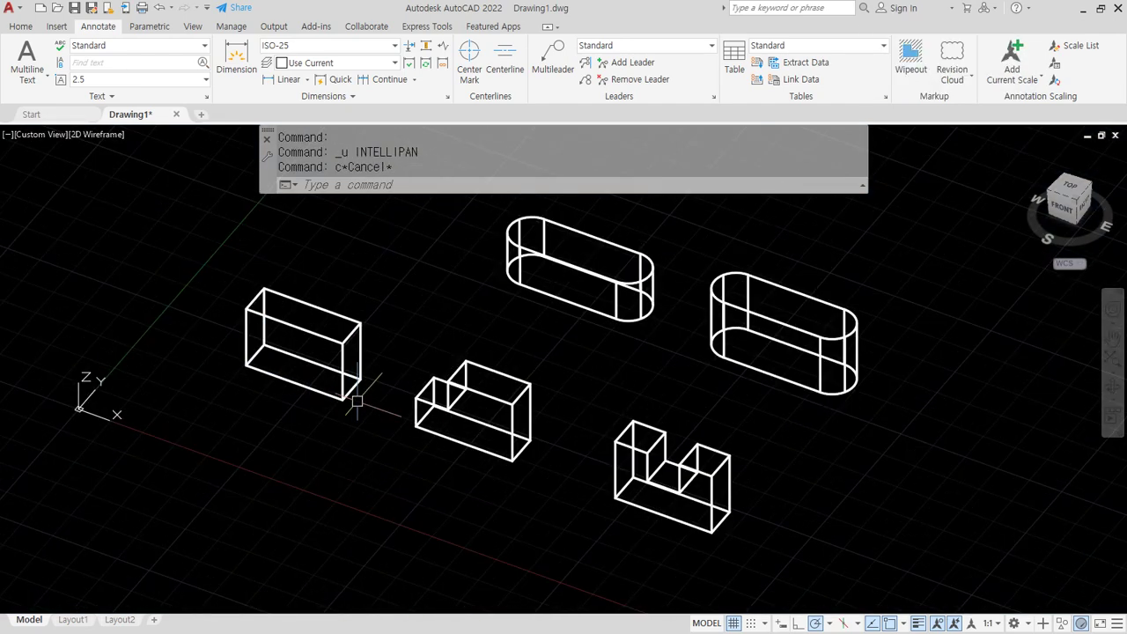
pyautogui.scroll(2, 367, 414)
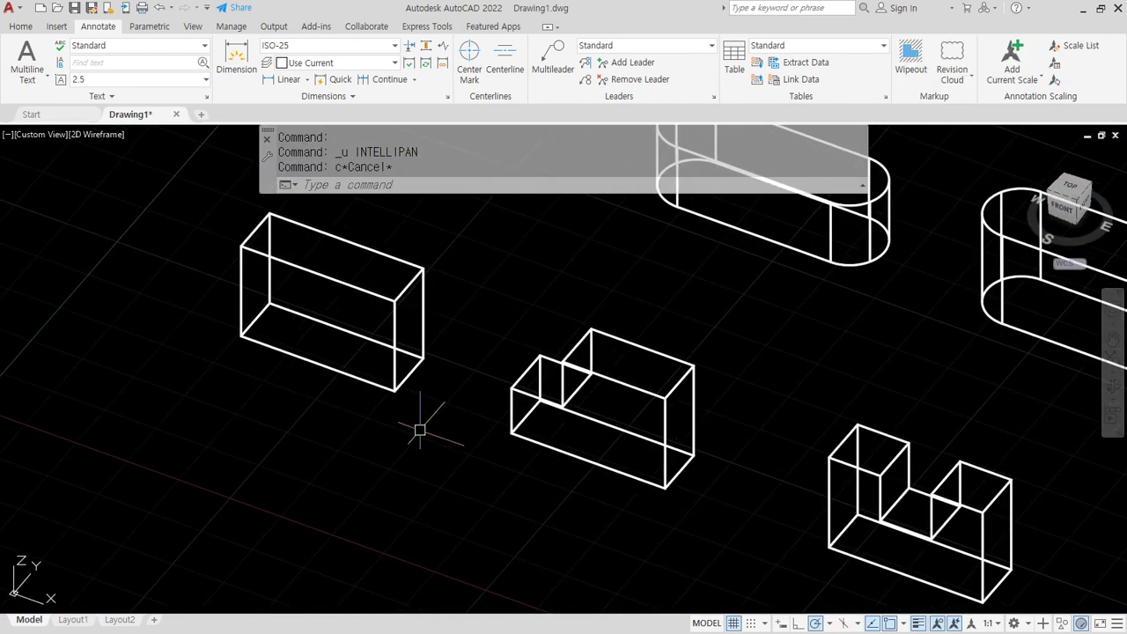
pyautogui.write('cp')
pyautogui.press('Return')
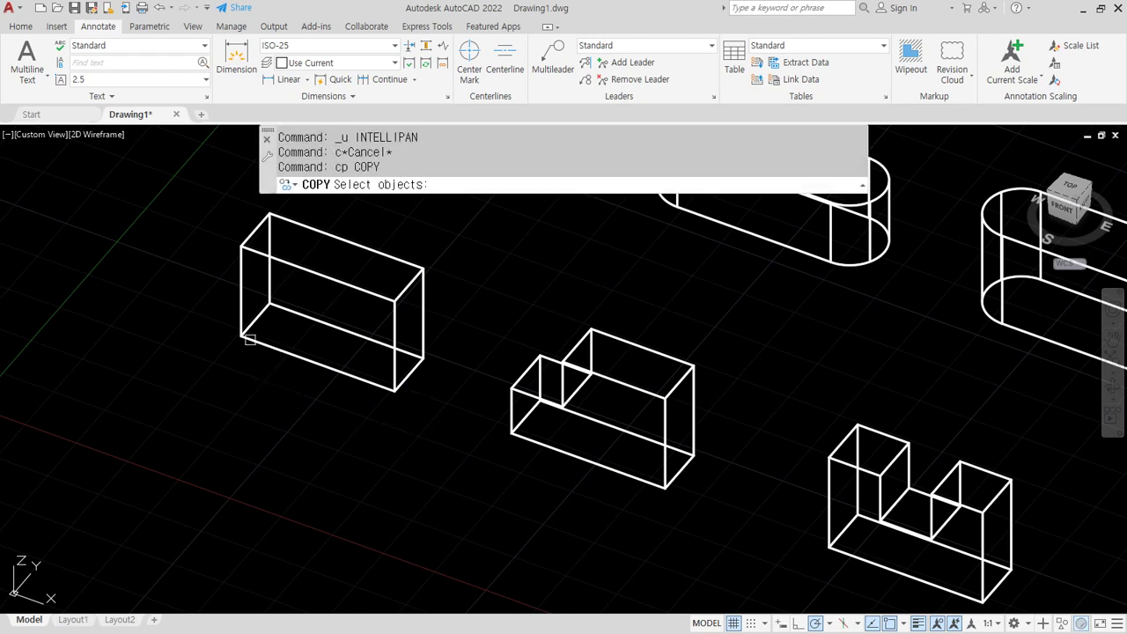
pyautogui.click(337, 370)
pyautogui.press('Return')
pyautogui.click(242, 336)
pyautogui.scroll(-5, 528, 490)
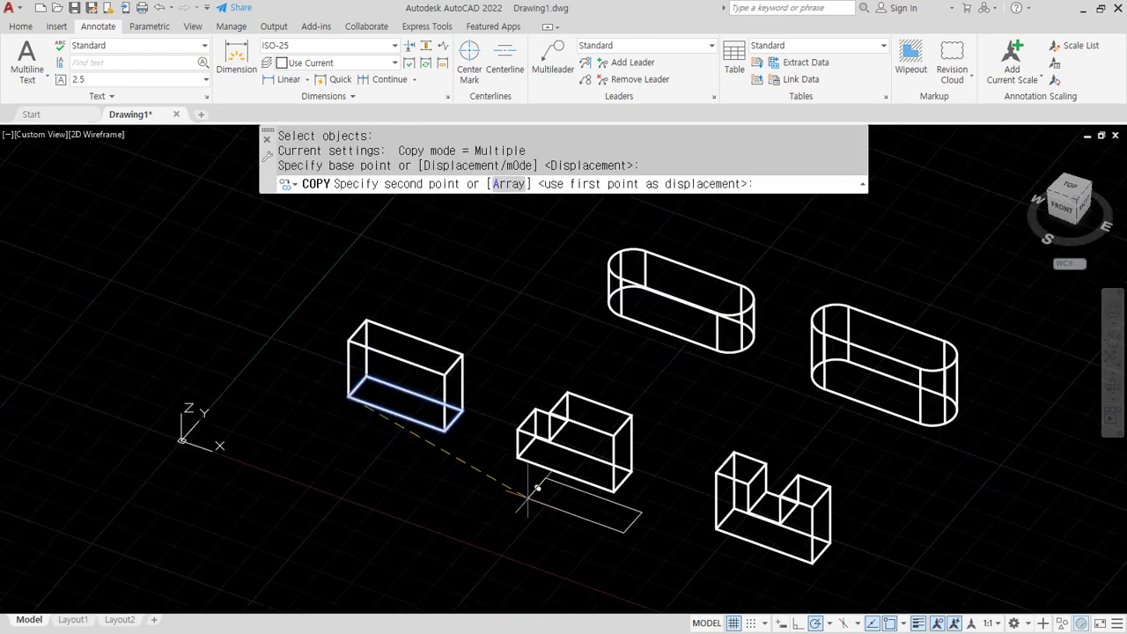
pyautogui.scroll(2, 660, 534)
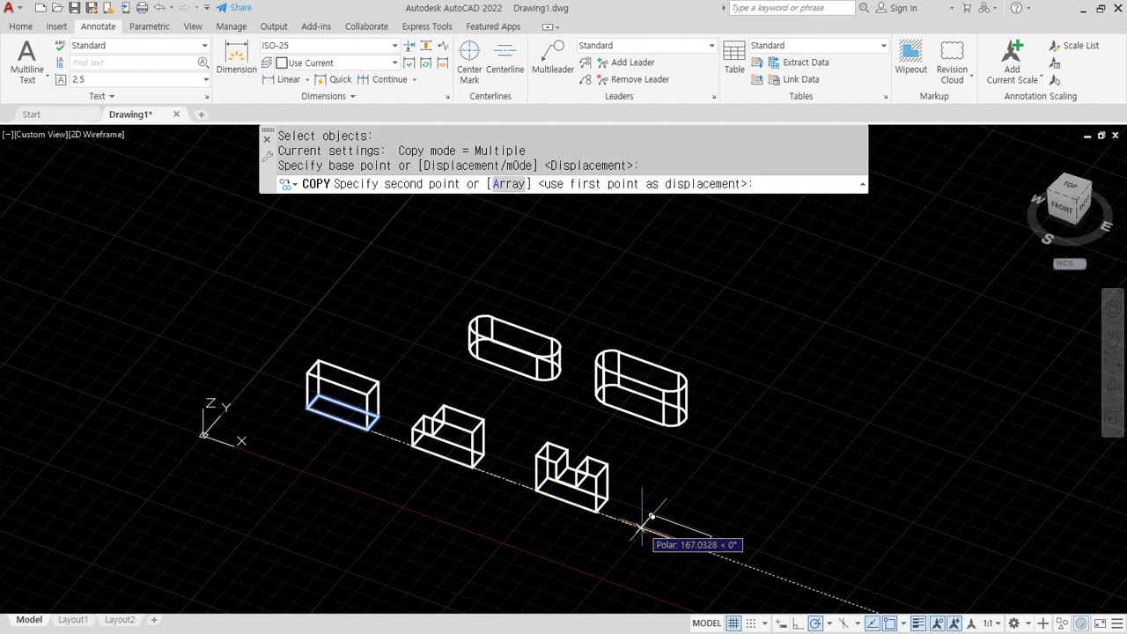
pyautogui.click(647, 527)
pyautogui.press('Return')
# Erase the two extruded slot solids behind the blocks.
pyautogui.click(724, 328)
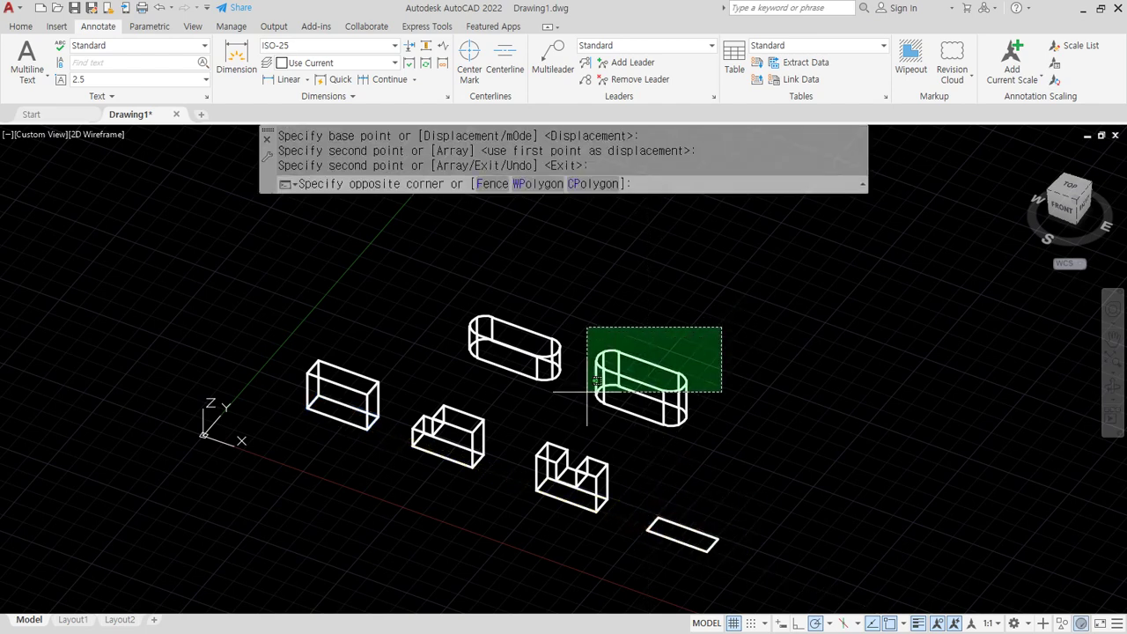
pyautogui.click(588, 389)
pyautogui.click(618, 414)
pyautogui.click(466, 306)
pyautogui.write('e')
pyautogui.press('Return')
pyautogui.scroll(4, 695, 567)
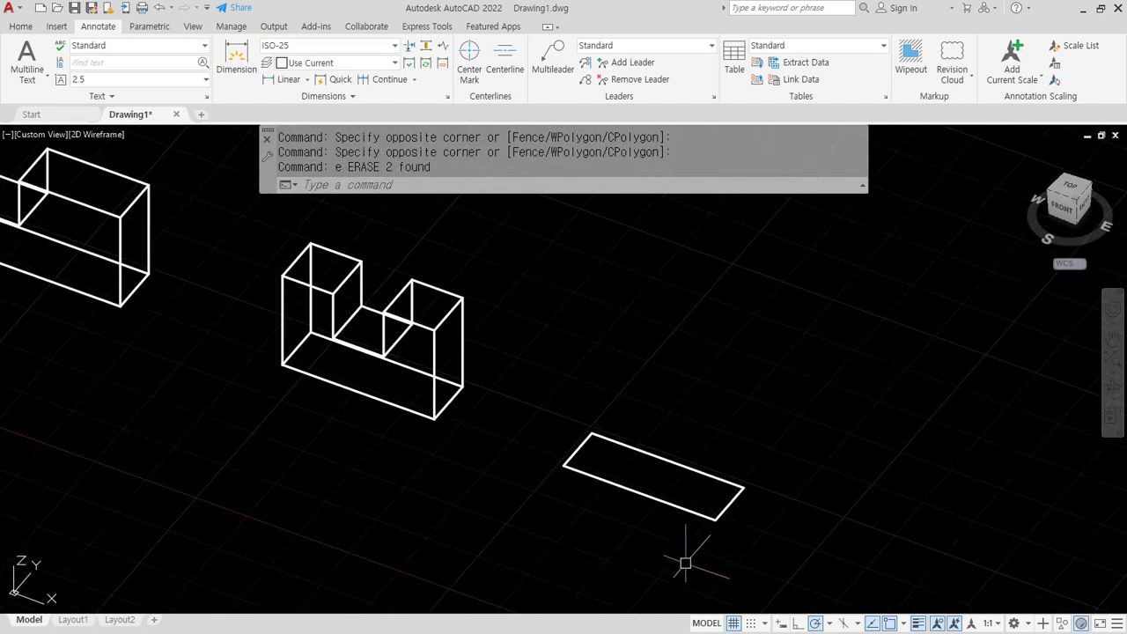
pyautogui.moveTo(637, 546); pyautogui.dragTo(573, 528, button='middle')
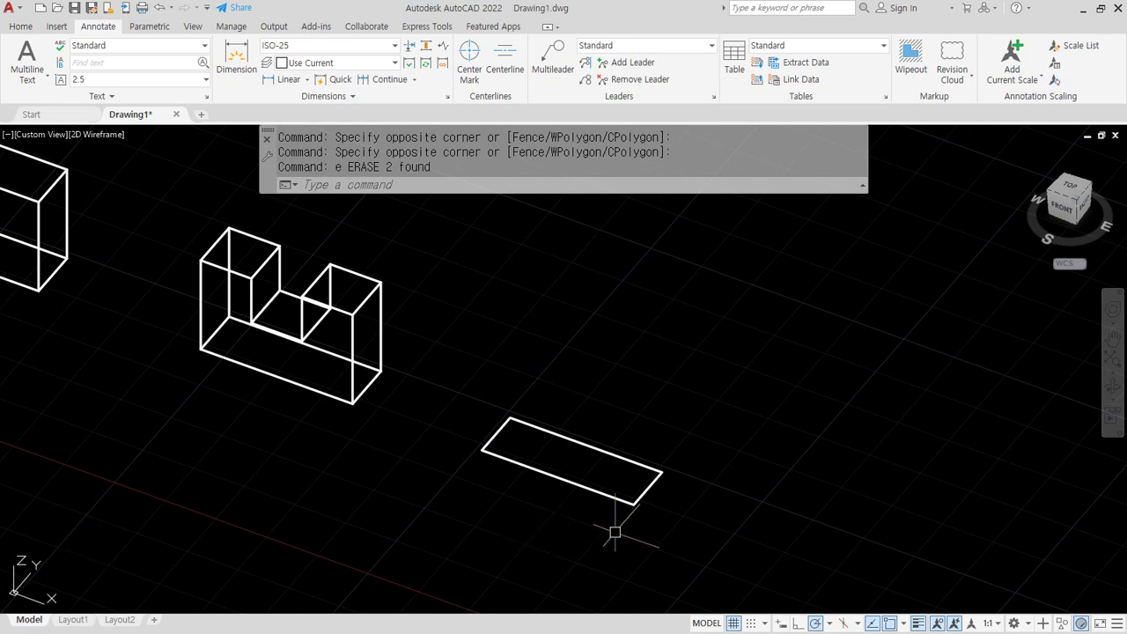
pyautogui.moveTo(501, 512)
pyautogui.mouseDown()
pyautogui.moveTo(735, 473)
pyautogui.moveTo(483, 541)
pyautogui.mouseUp()
pyautogui.moveTo(483, 453); pyautogui.dragTo(476, 268)
pyautogui.moveTo(440, 310)
pyautogui.mouseDown()
pyautogui.moveTo(460, 287)
pyautogui.moveTo(526, 299)
pyautogui.mouseUp()
pyautogui.moveTo(558, 312); pyautogui.dragTo(678, 319)
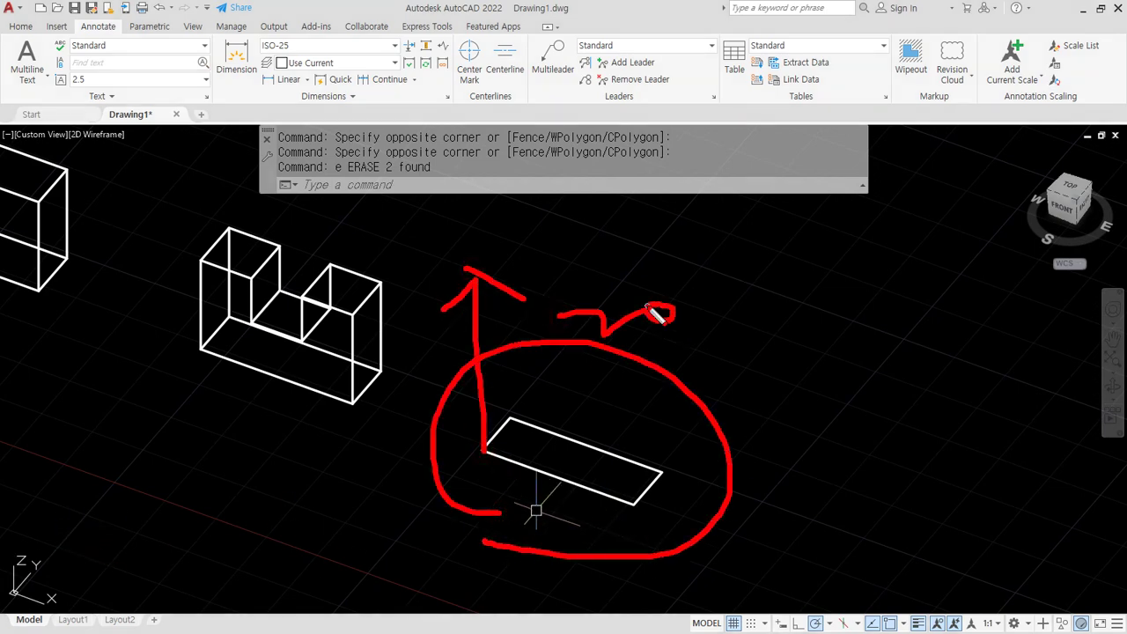
pyautogui.press('Escape')
# Switch to the Notepad lesson notes and review the line listing EXTrude and REVolve.
pyautogui.hotkey('alt', 'Tab')
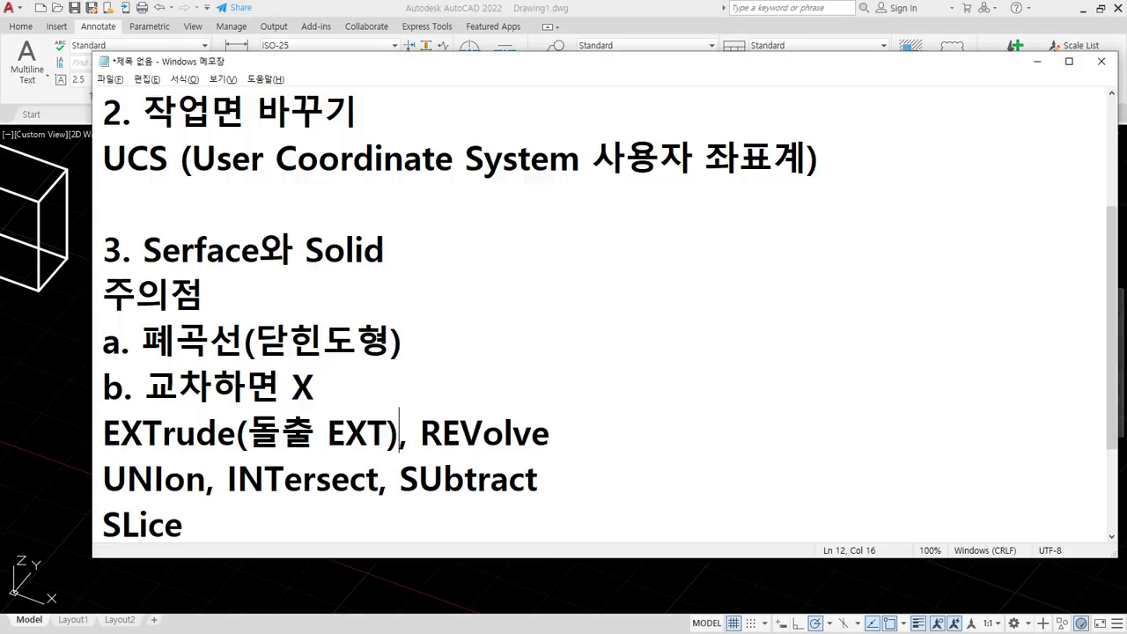
pyautogui.moveTo(96, 449)
pyautogui.mouseDown()
pyautogui.moveTo(524, 447)
pyautogui.moveTo(99, 455)
pyautogui.mouseUp()
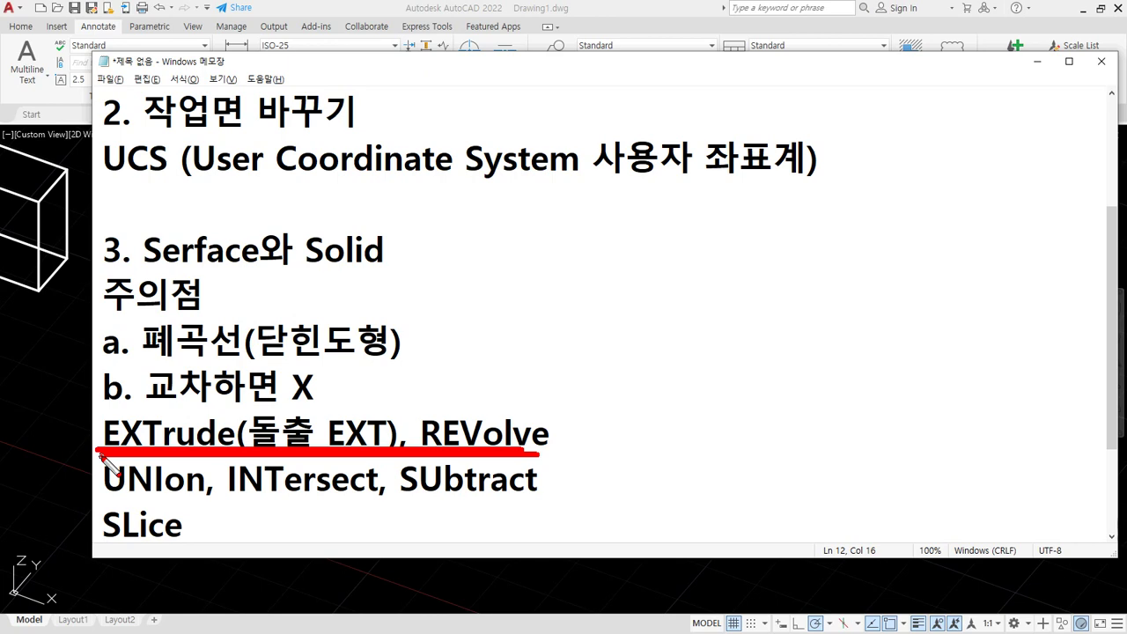
# Switch back to AutoCAD and extrude the copied base rectangle beyond the U-shaped block to a height of 20.
pyautogui.press('Escape')
pyautogui.click(343, 5)
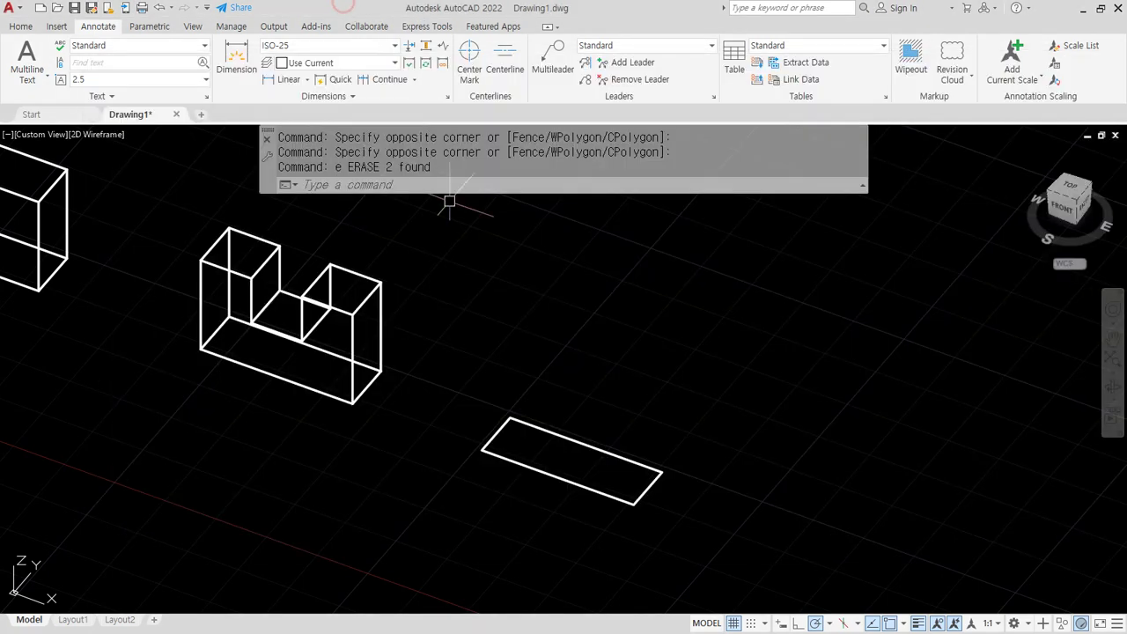
pyautogui.write('ext')
pyautogui.press('Return')
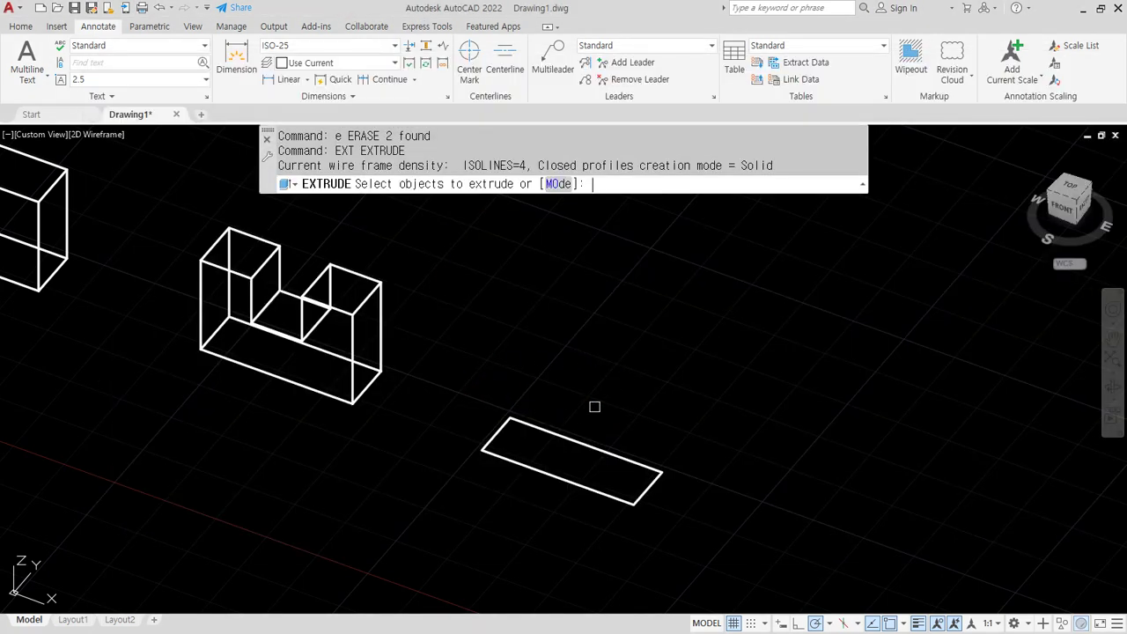
pyautogui.click(553, 478)
pyautogui.press('Return')
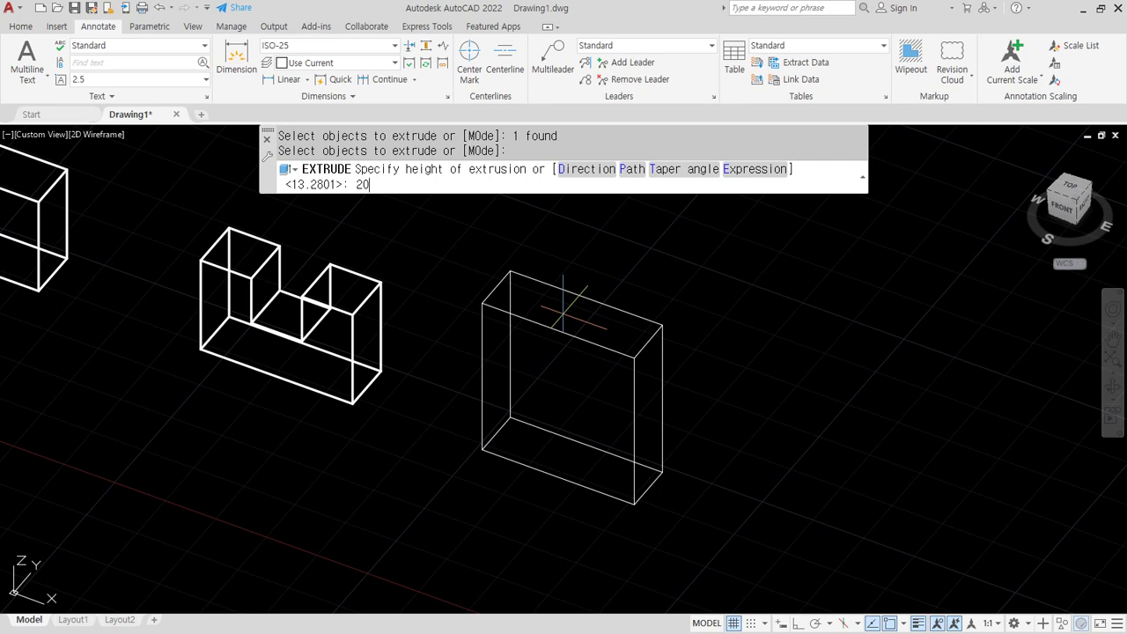
pyautogui.press('Return')
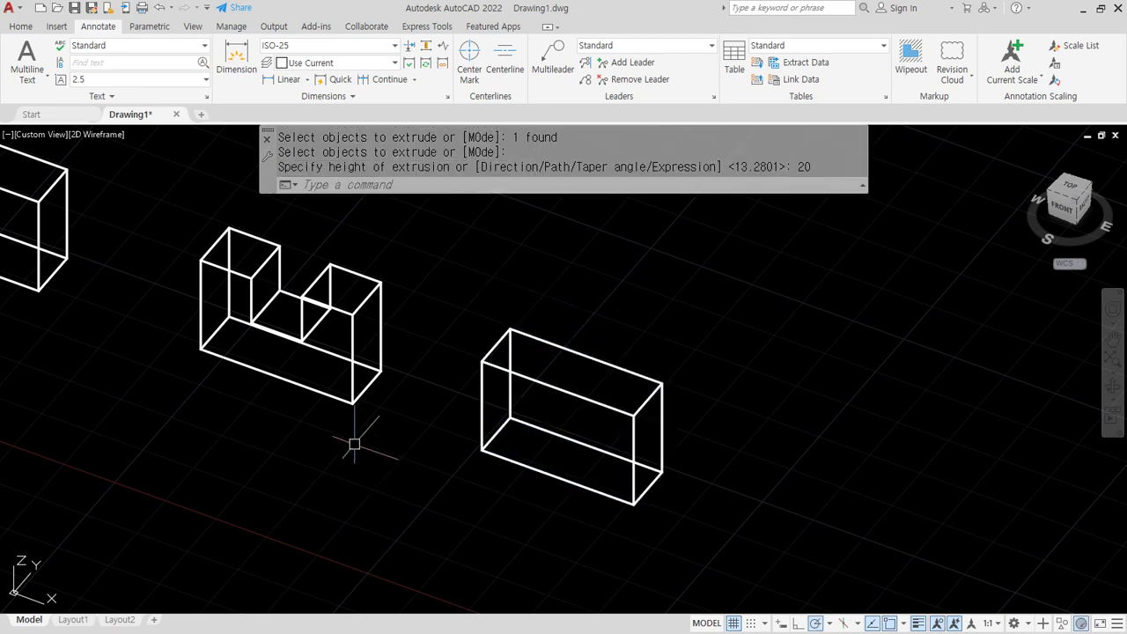
# Bring all four blocks into view and compare the three wireframe blocks with the extruded box.
pyautogui.moveTo(352, 447); pyautogui.dragTo(717, 516, button='middle')
pyautogui.scroll(-2, 378, 435)
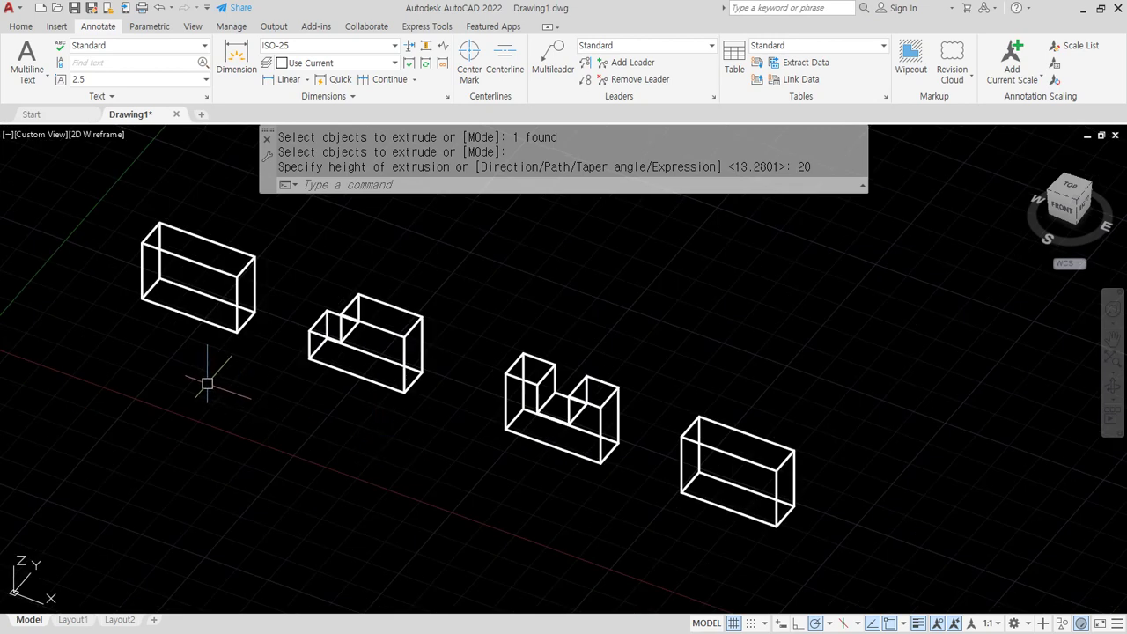
pyautogui.moveTo(389, 430)
pyautogui.mouseDown()
pyautogui.moveTo(528, 460)
pyautogui.moveTo(495, 503)
pyautogui.mouseUp()
pyautogui.moveTo(185, 324)
pyautogui.mouseDown()
pyautogui.moveTo(139, 342)
pyautogui.moveTo(158, 360)
pyautogui.mouseUp()
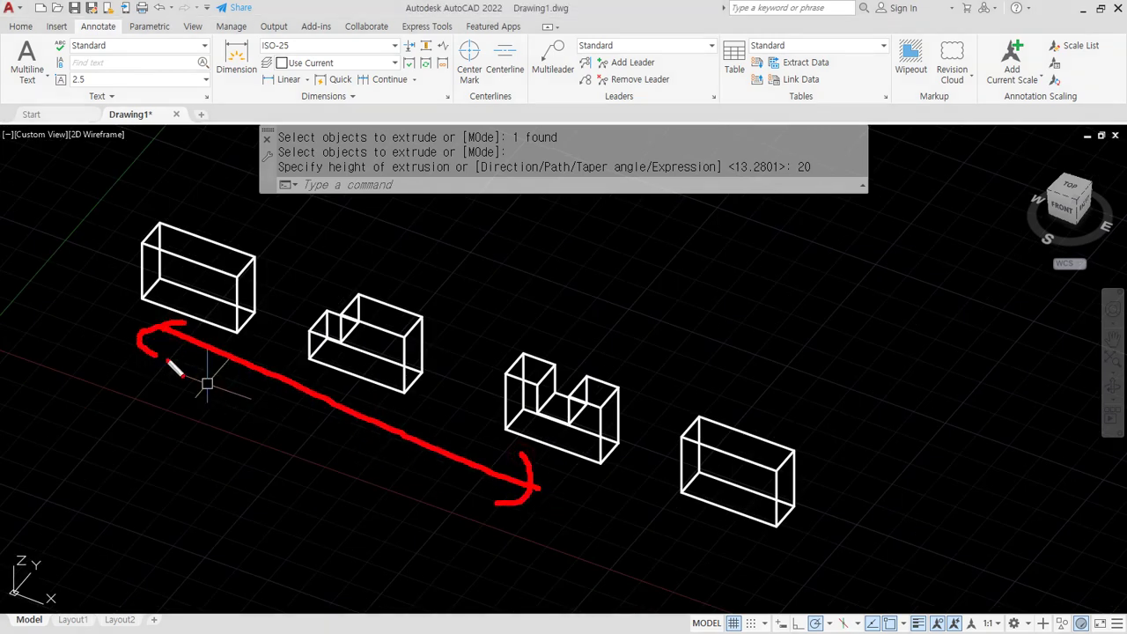
pyautogui.moveTo(792, 548)
pyautogui.mouseDown()
pyautogui.moveTo(636, 437)
pyautogui.moveTo(819, 435)
pyautogui.moveTo(805, 535)
pyautogui.moveTo(788, 548)
pyautogui.mouseUp()
pyautogui.press('Escape')
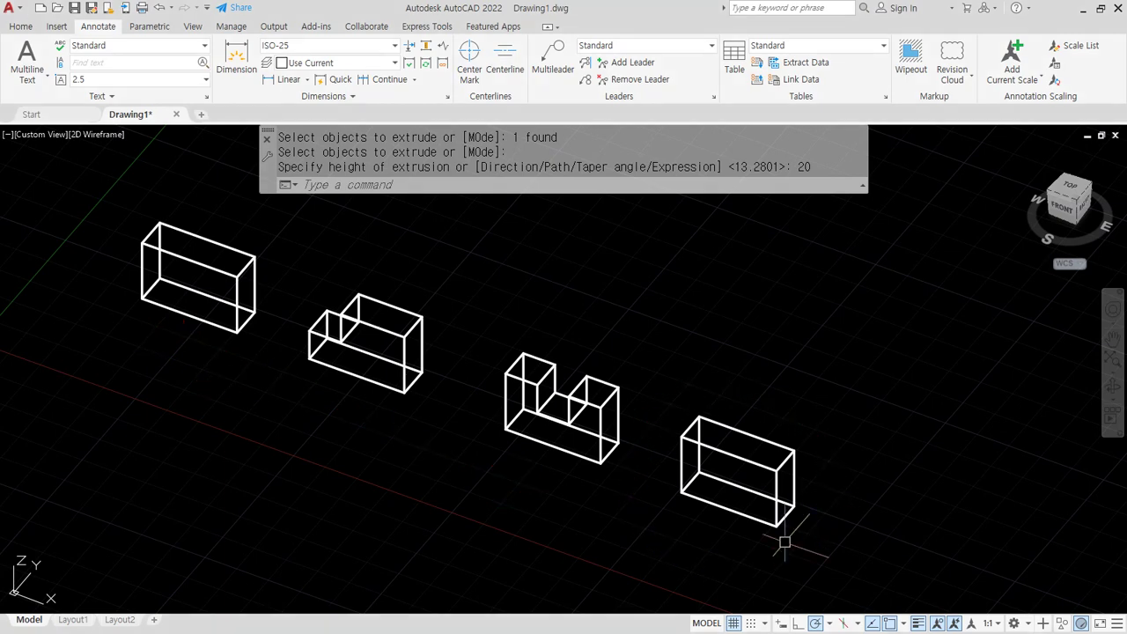
# Show the model in the Conceptual visual style and compare the U-shaped wireframe block with the extruded solid box from another angle.
pyautogui.write('Sha')
pyautogui.press('Return')
pyautogui.write('c')
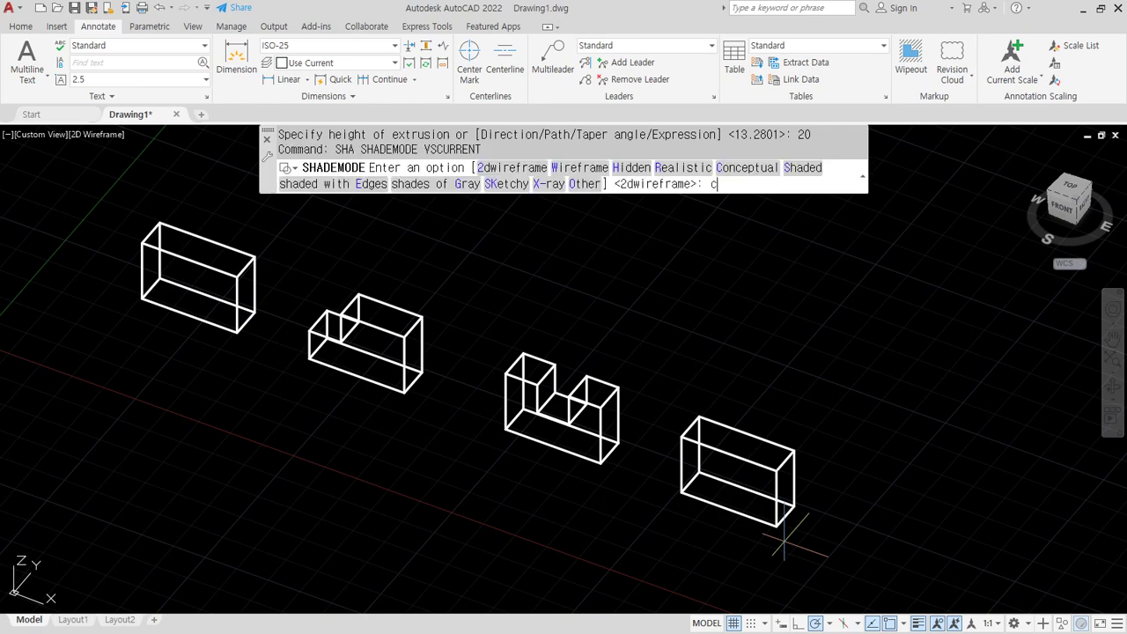
pyautogui.press('Return')
pyautogui.moveTo(722, 476)
pyautogui.keyDown('shift'); pyautogui.mouseDown(button='middle')
pyautogui.moveTo(397, 460)
pyautogui.moveTo(569, 460)
pyautogui.moveTo(734, 496)
pyautogui.moveTo(800, 495)
pyautogui.mouseUp(button='middle'); pyautogui.keyUp('shift')
pyautogui.press('Escape')
pyautogui.scroll(5, 503, 341)
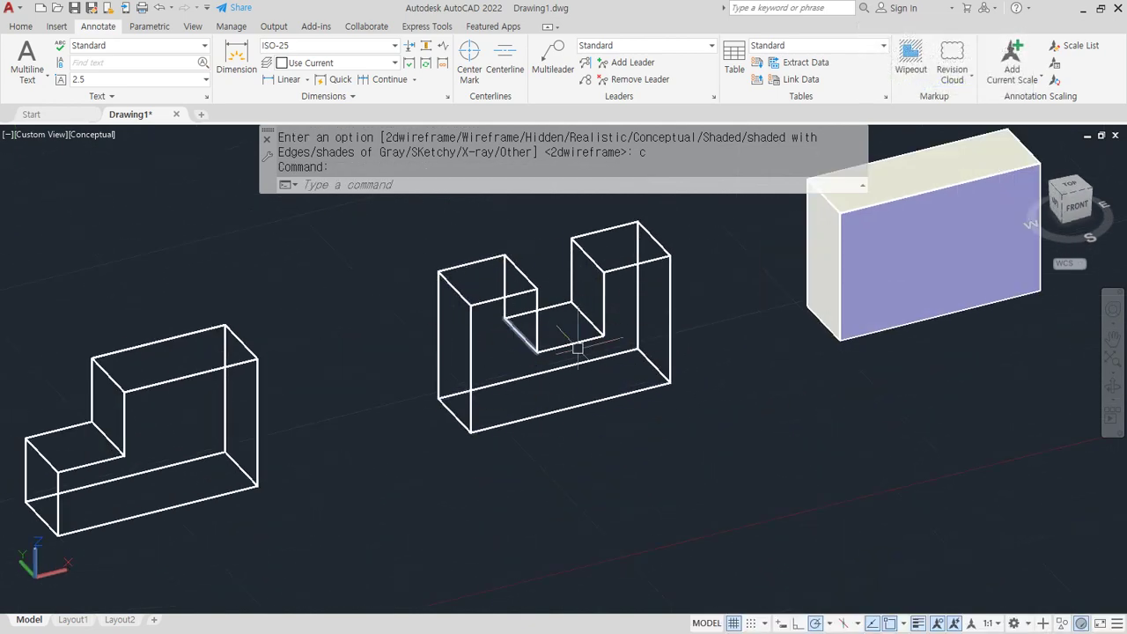
pyautogui.moveTo(656, 344)
pyautogui.mouseDown()
pyautogui.moveTo(626, 315)
pyautogui.moveTo(650, 354)
pyautogui.moveTo(564, 385)
pyautogui.moveTo(478, 316)
pyautogui.moveTo(626, 305)
pyautogui.moveTo(526, 382)
pyautogui.mouseUp()
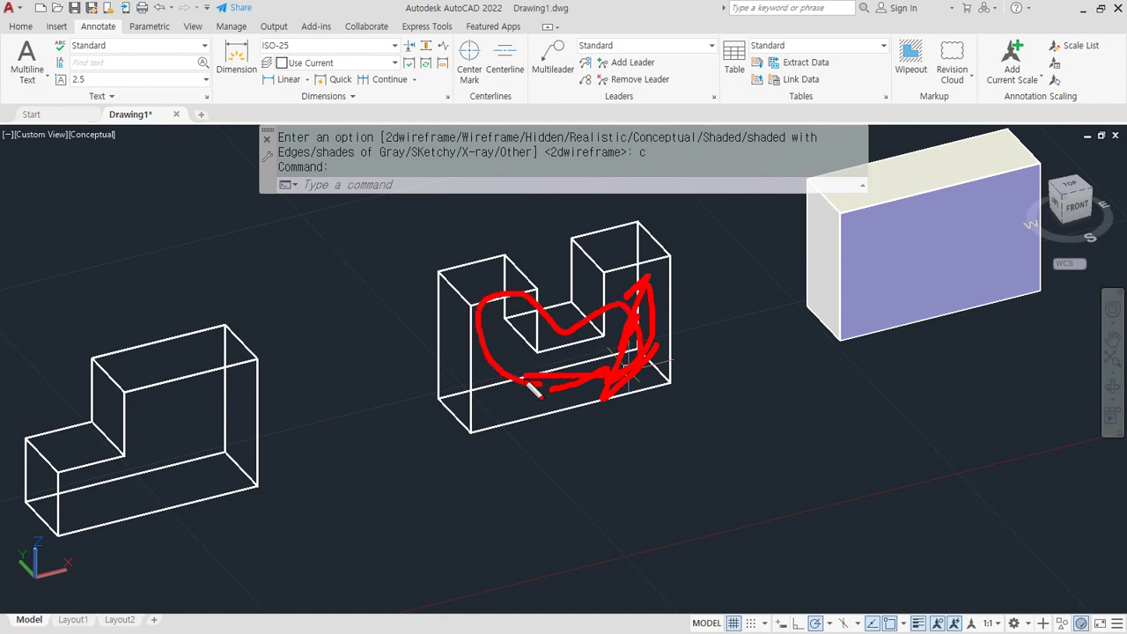
pyautogui.press('Escape')
pyautogui.scroll(-3, 779, 365)
pyautogui.moveTo(850, 332); pyautogui.dragTo(714, 377, button='middle')
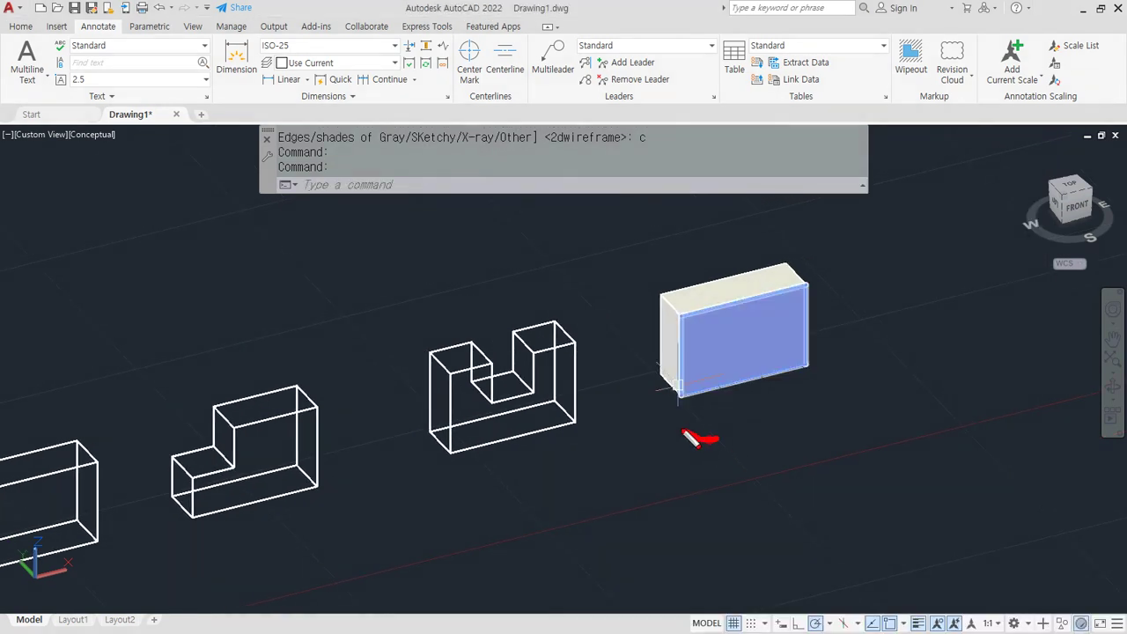
pyautogui.moveTo(715, 437)
pyautogui.mouseDown()
pyautogui.moveTo(780, 232)
pyautogui.moveTo(772, 437)
pyautogui.moveTo(725, 433)
pyautogui.mouseUp()
pyautogui.press('Escape')
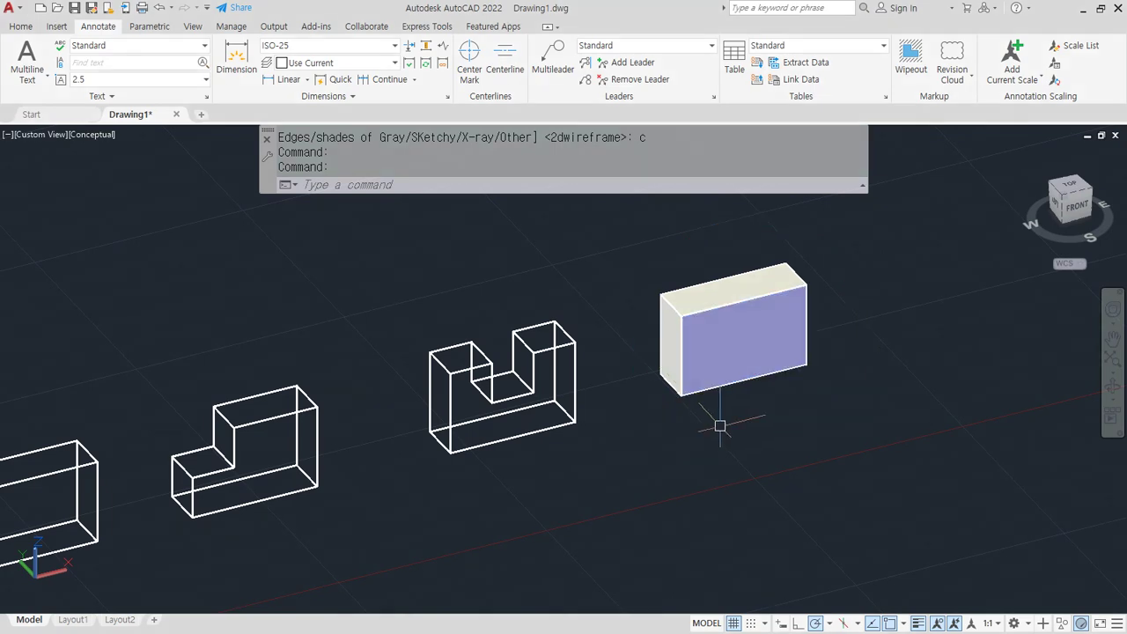
# Set the visual style back to 2D Wireframe.
pyautogui.write('sha')
pyautogui.press('Return')
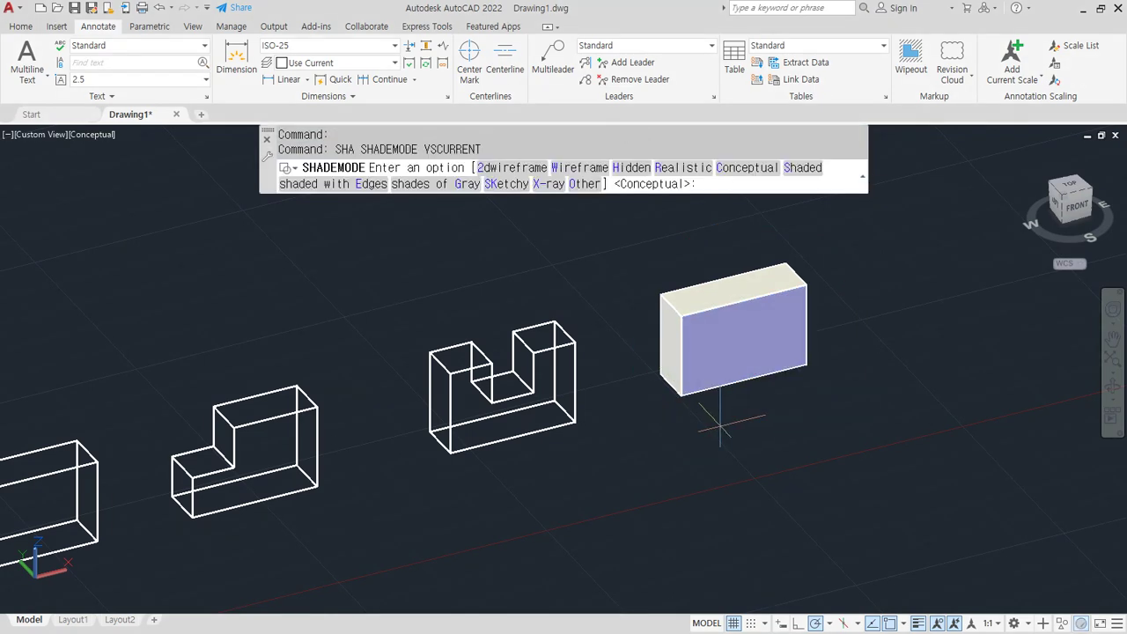
pyautogui.write('2d')
pyautogui.press('Return')
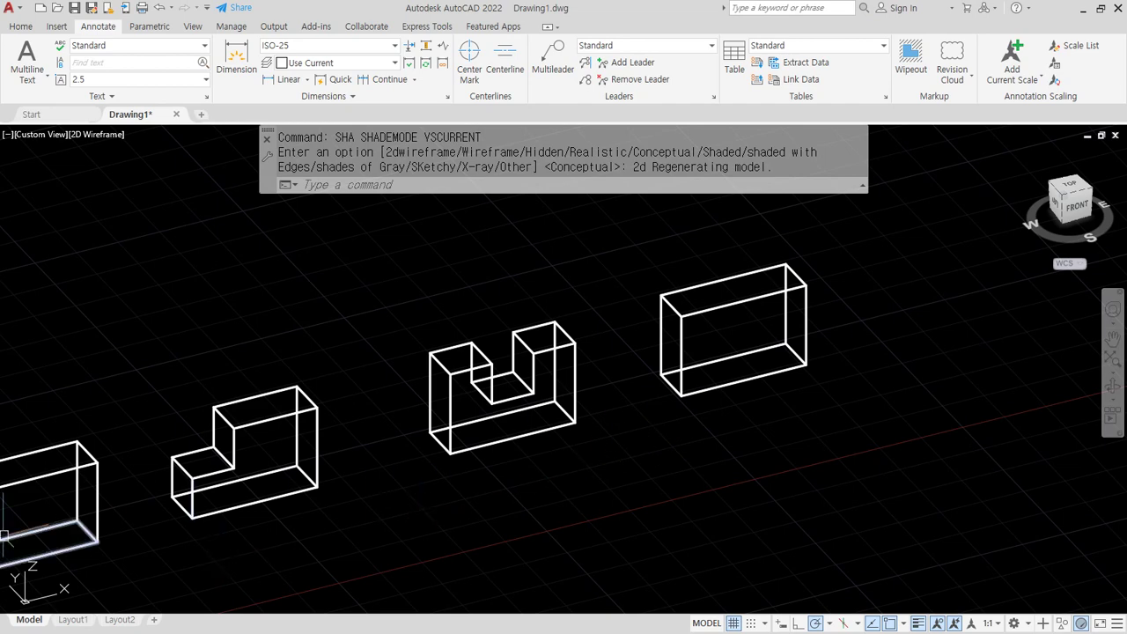
# Switch to the Notepad lesson notes and complete the "SHAmode -" line with "음영(면보이기)".
pyautogui.hotkey('alt', 'Tab')
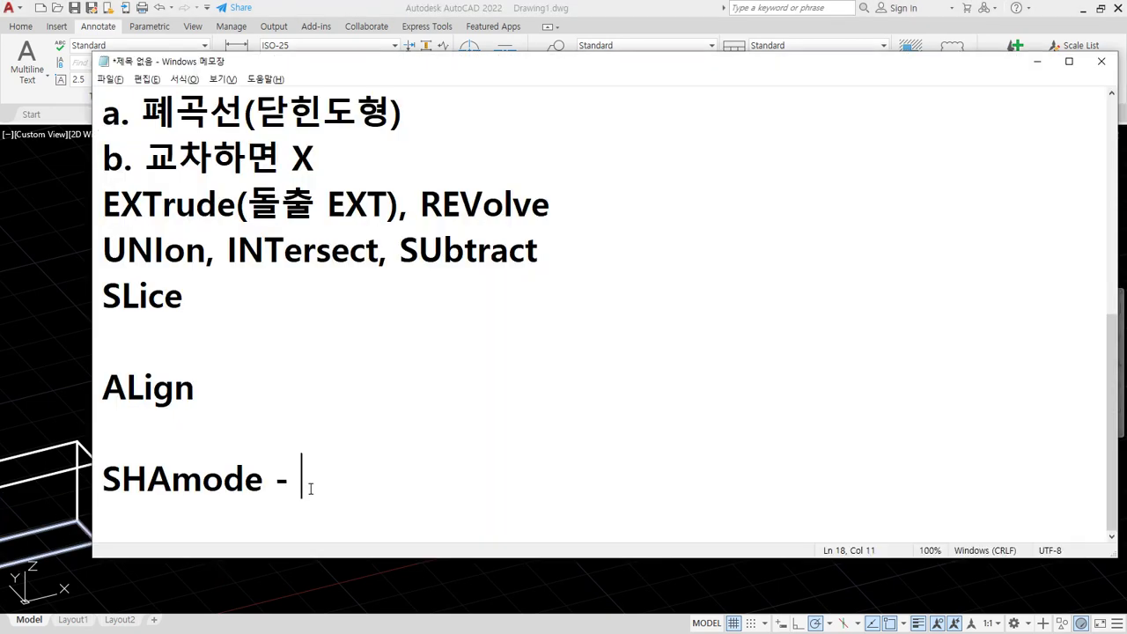
pyautogui.write('음영')
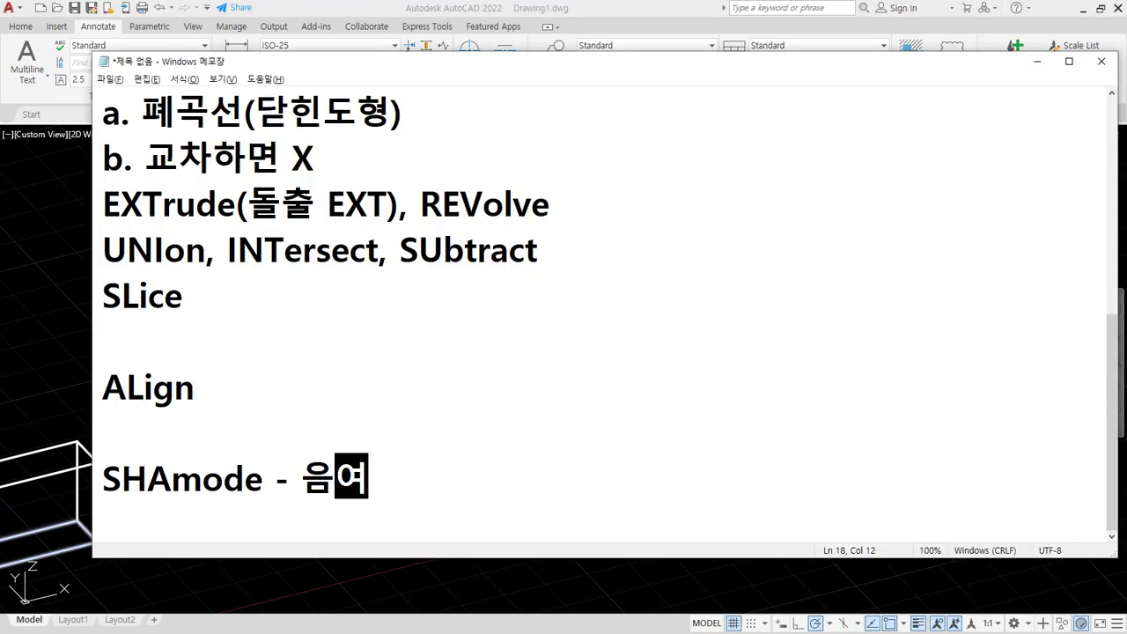
pyautogui.write('(')
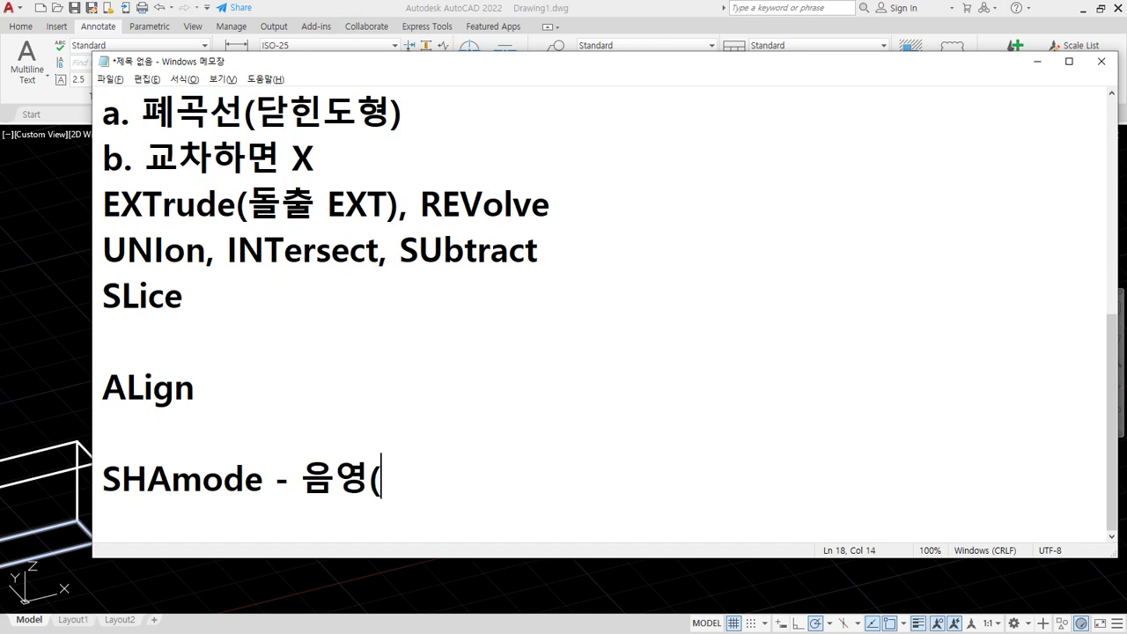
pyautogui.write('면보이기)')
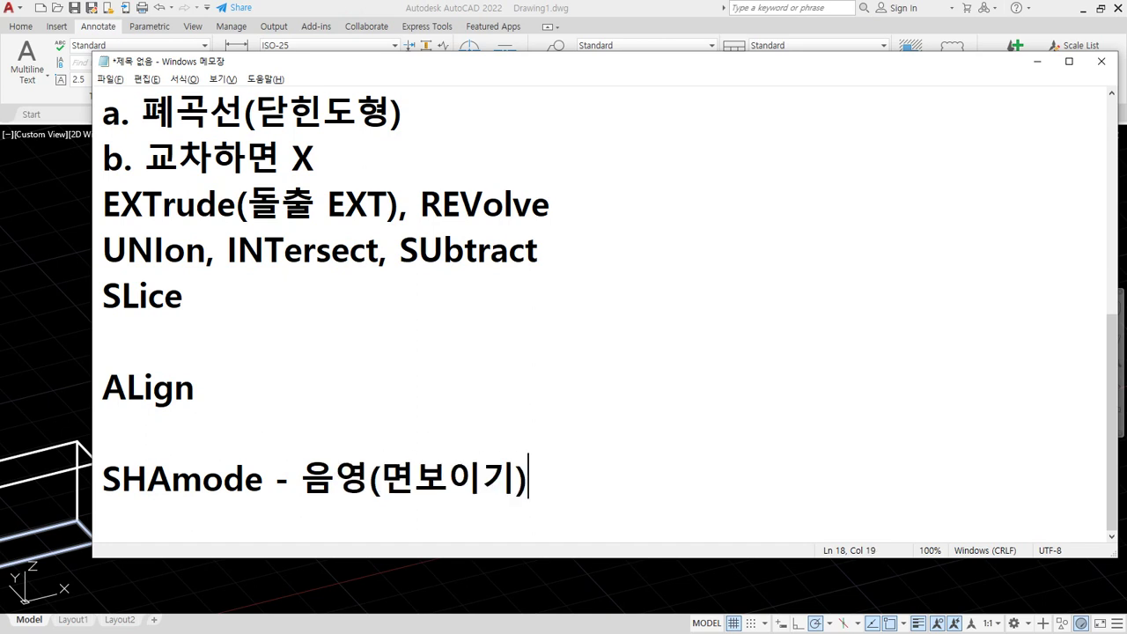
# Switch back to AutoCAD and view the blocks in the Hidden visual style from another angle.
pyautogui.click(322, 6)
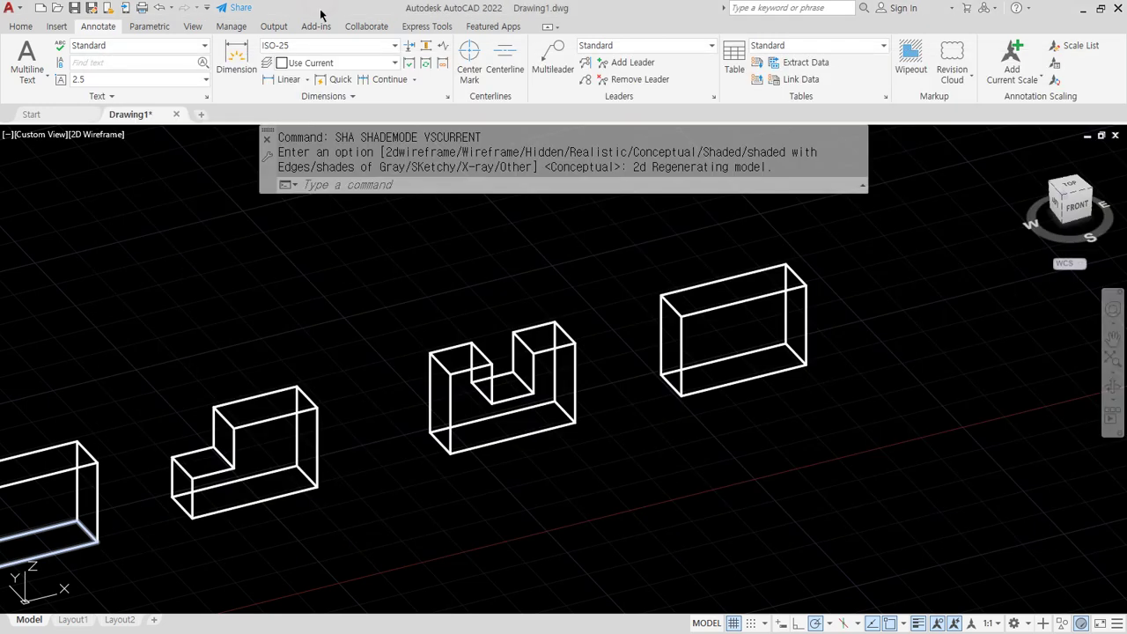
pyautogui.write('S')
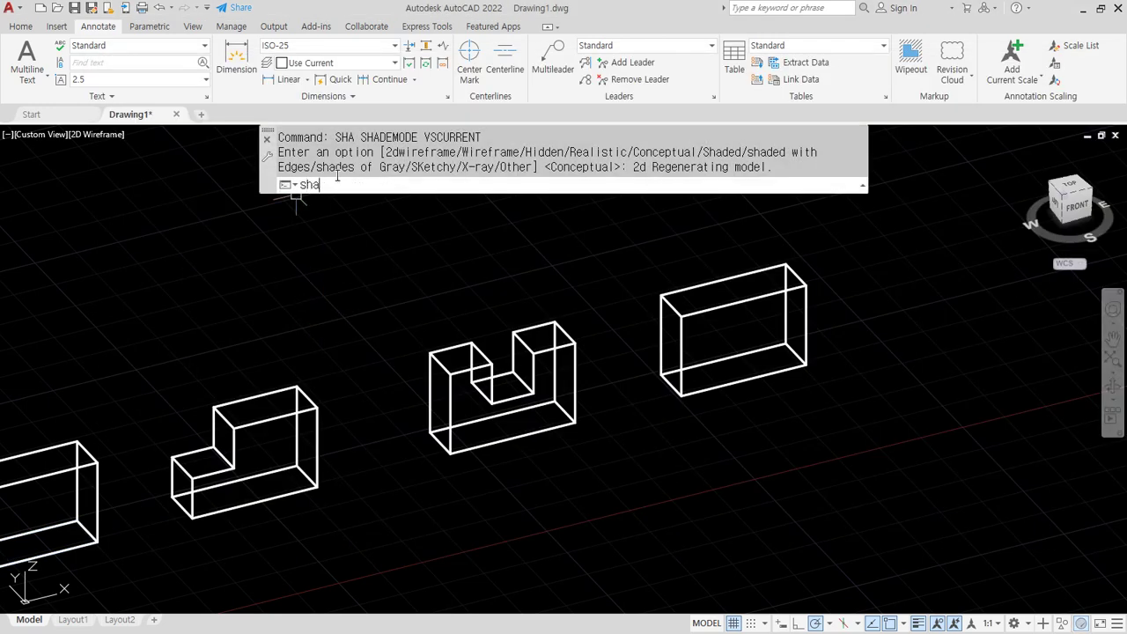
pyautogui.press('Return')
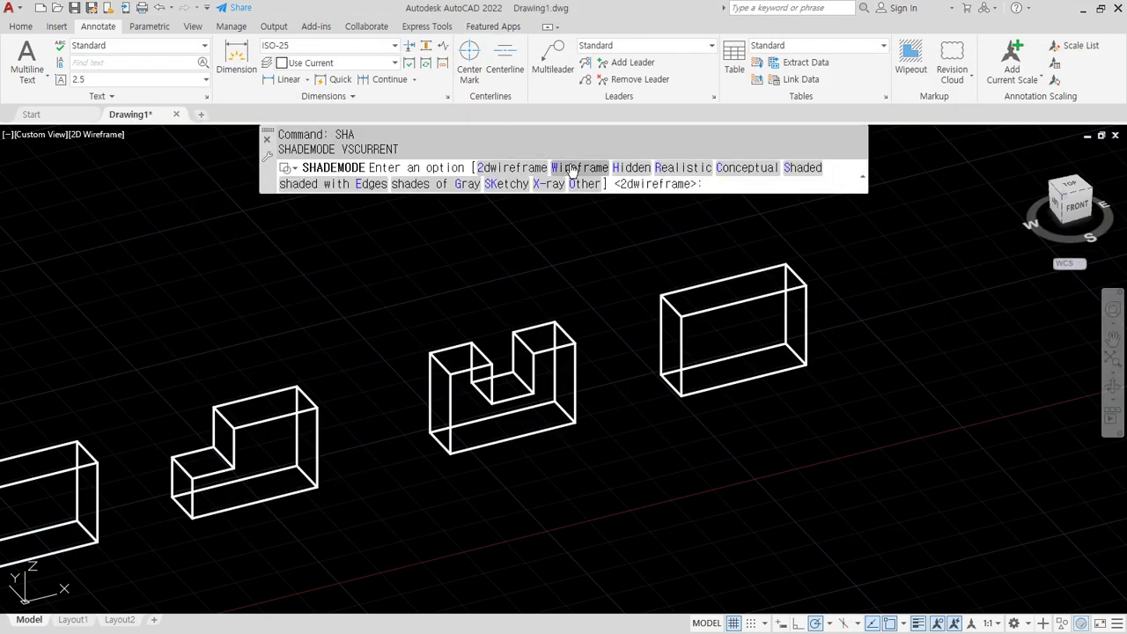
pyautogui.moveTo(501, 156)
pyautogui.mouseDown()
pyautogui.moveTo(548, 137)
pyautogui.moveTo(581, 152)
pyautogui.mouseUp()
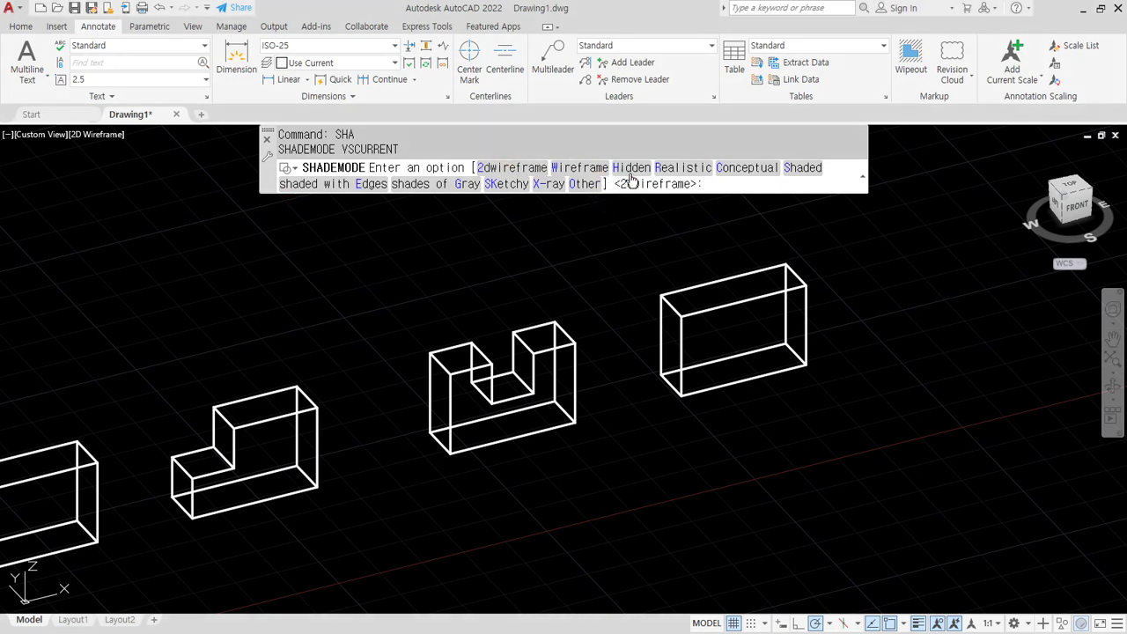
pyautogui.click(632, 172)
pyautogui.keyDown('shift'); pyautogui.moveTo(731, 290); pyautogui.dragTo(757, 405, button='middle'); pyautogui.keyUp('shift')
# View the extruded box up close in the Realistic visual style, then in the Conceptual style.
pyautogui.press('Return')
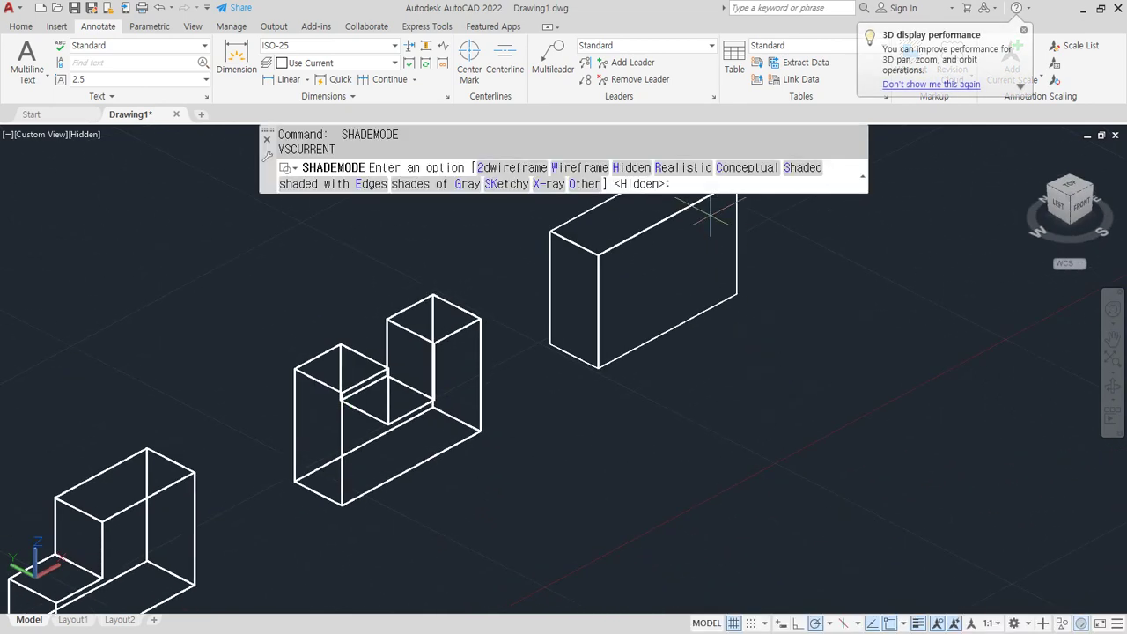
pyautogui.click(677, 167)
pyautogui.keyDown('shift'); pyautogui.moveTo(739, 302); pyautogui.dragTo(609, 372, button='middle'); pyautogui.keyUp('shift')
pyautogui.scroll(3, 609, 372)
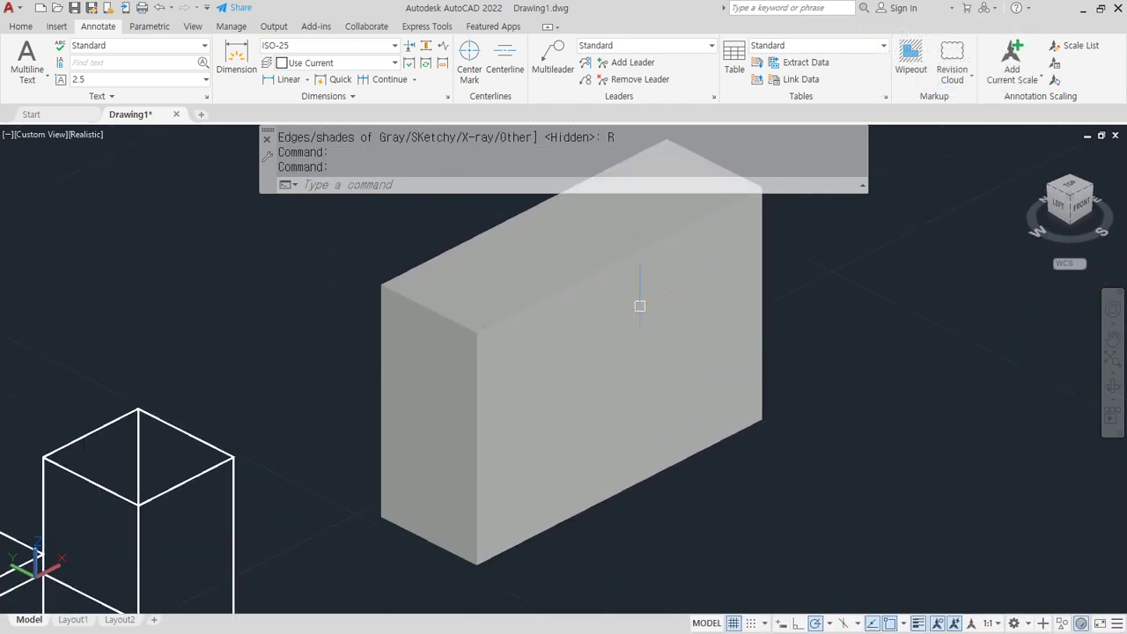
pyautogui.scroll(-3, 639, 305)
pyautogui.press('Return')
pyautogui.click(736, 167)
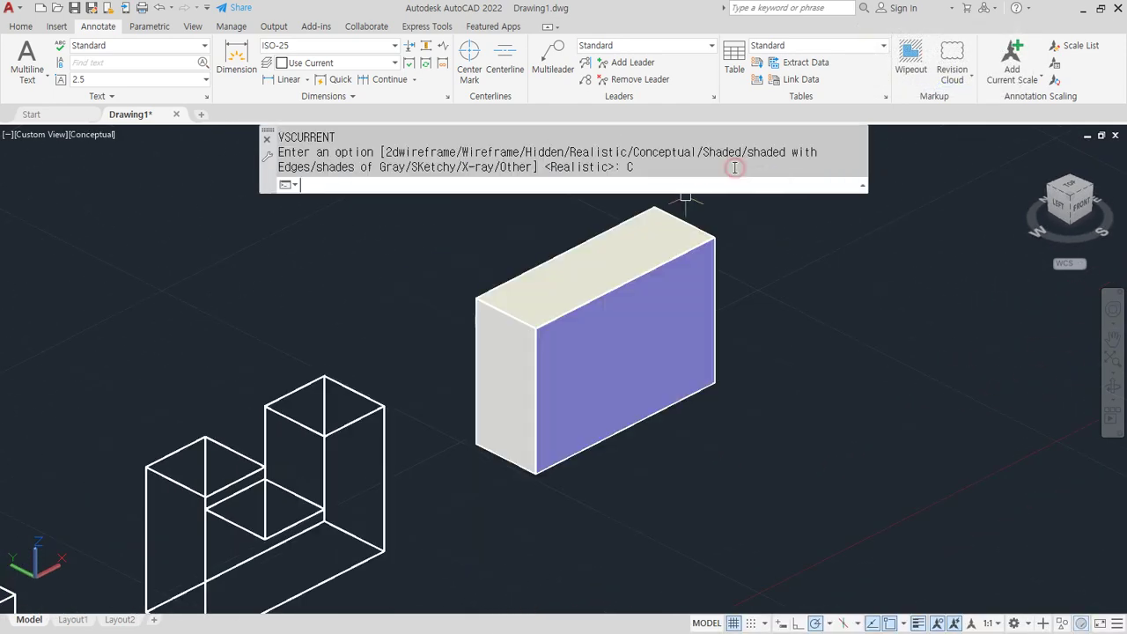
# View the extruded box in the Shaded visual style, then in Shaded with edges.
pyautogui.press('Return')
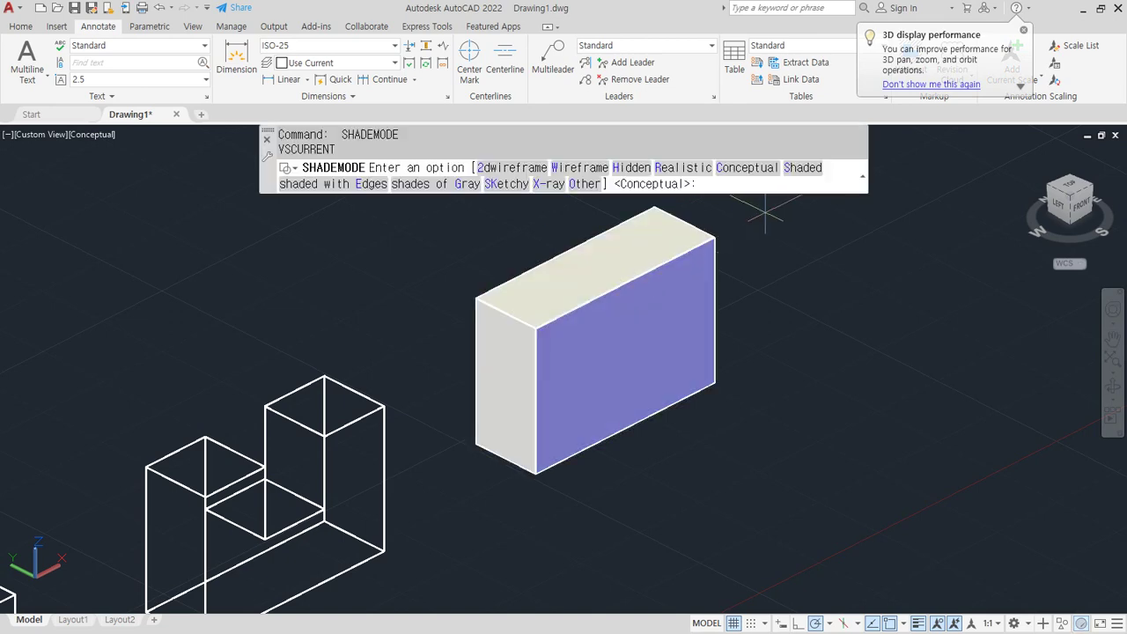
pyautogui.click(802, 167)
pyautogui.press('Return')
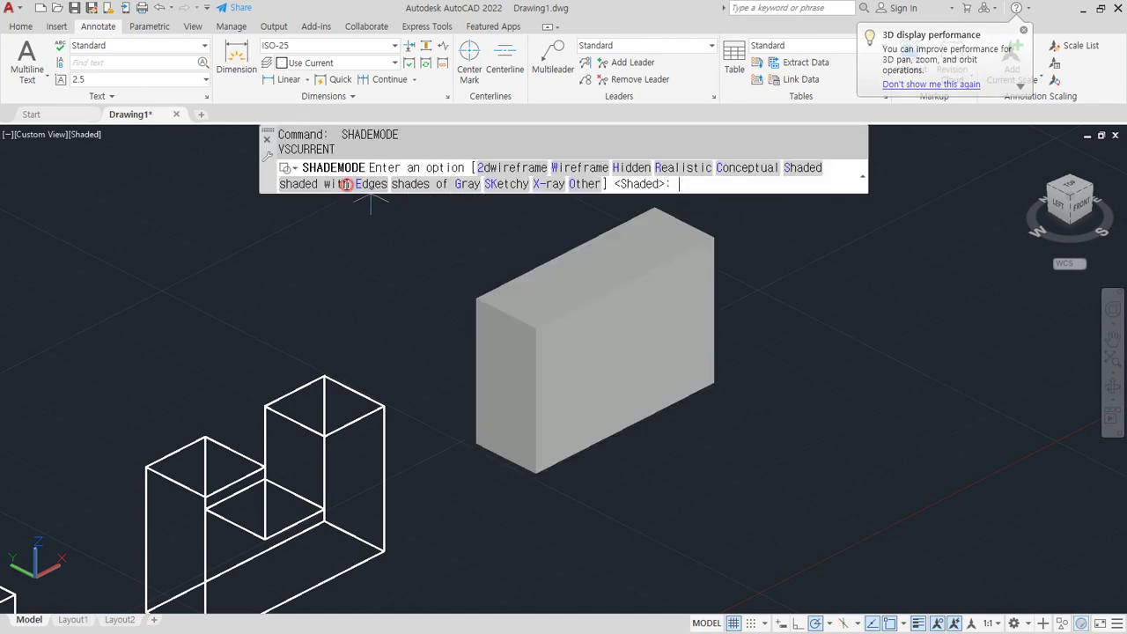
pyautogui.click(347, 186)
# View the blocks in the Shades of Gray visual style, then in the Sketchy style.
pyautogui.press('Return')
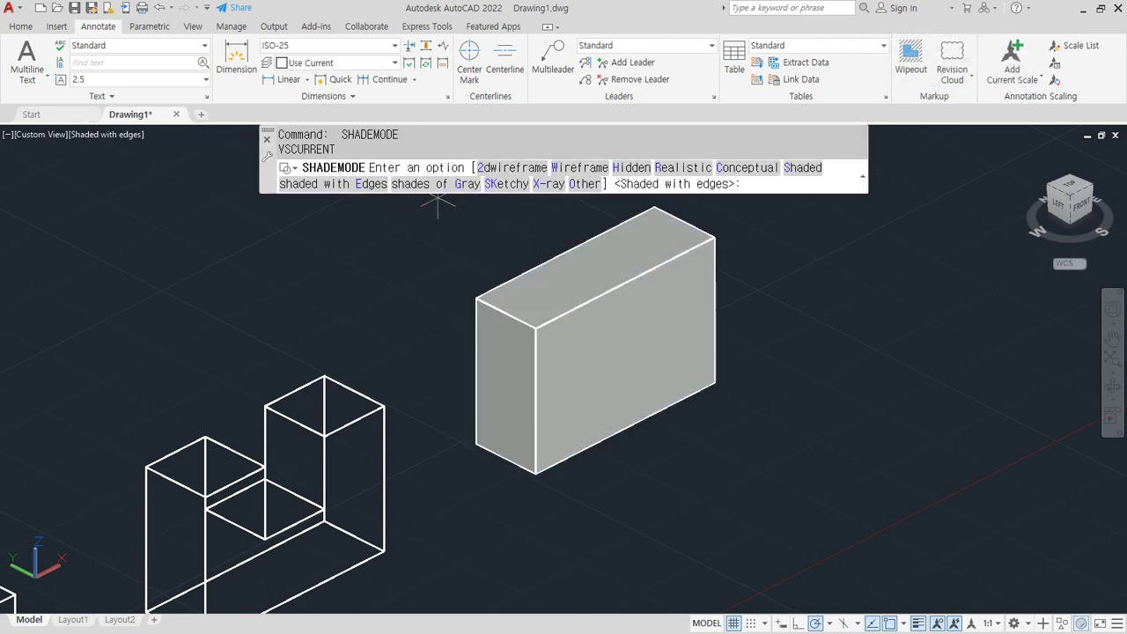
pyautogui.click(440, 187)
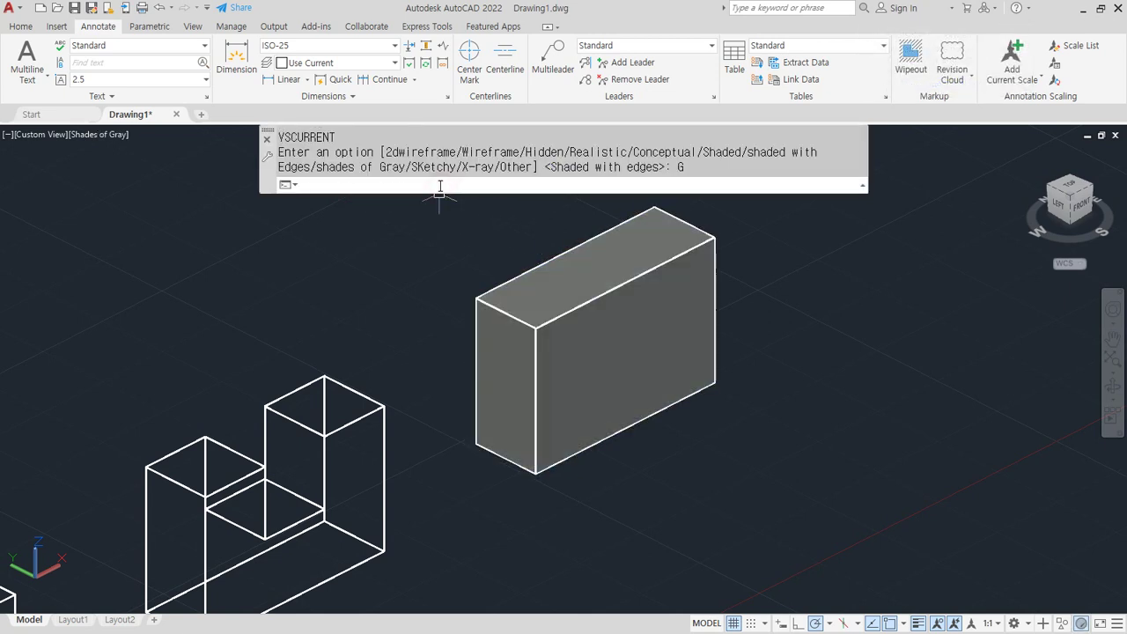
pyautogui.press('Return')
pyautogui.click(513, 185)
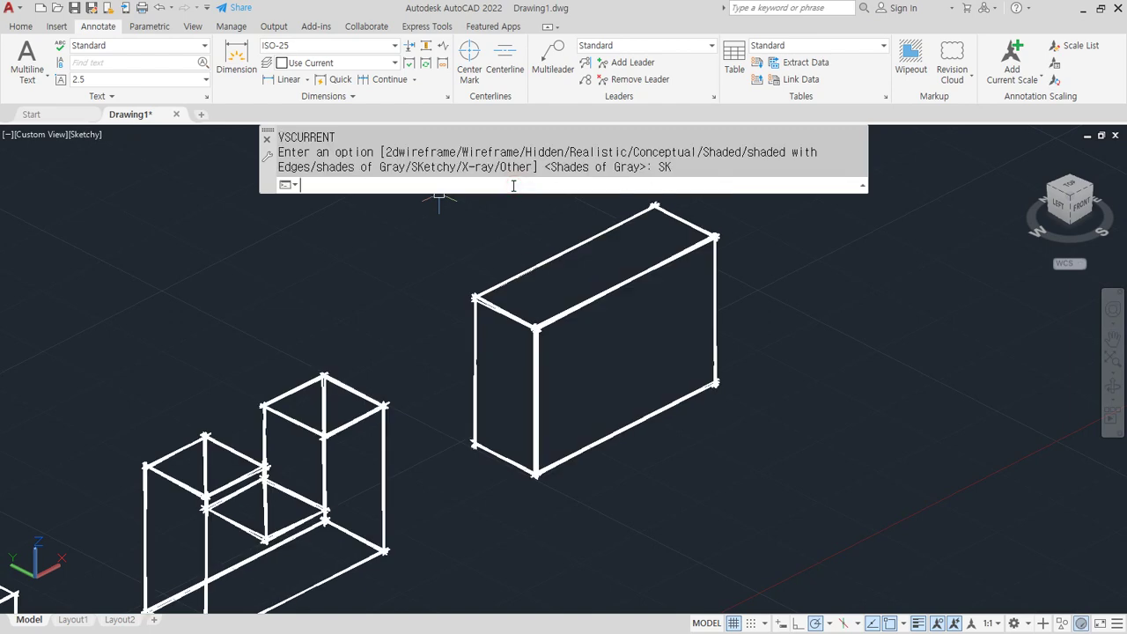
# View the blocks in the X-ray visual style, then set the display back to 2D Wireframe.
pyautogui.press('Return')
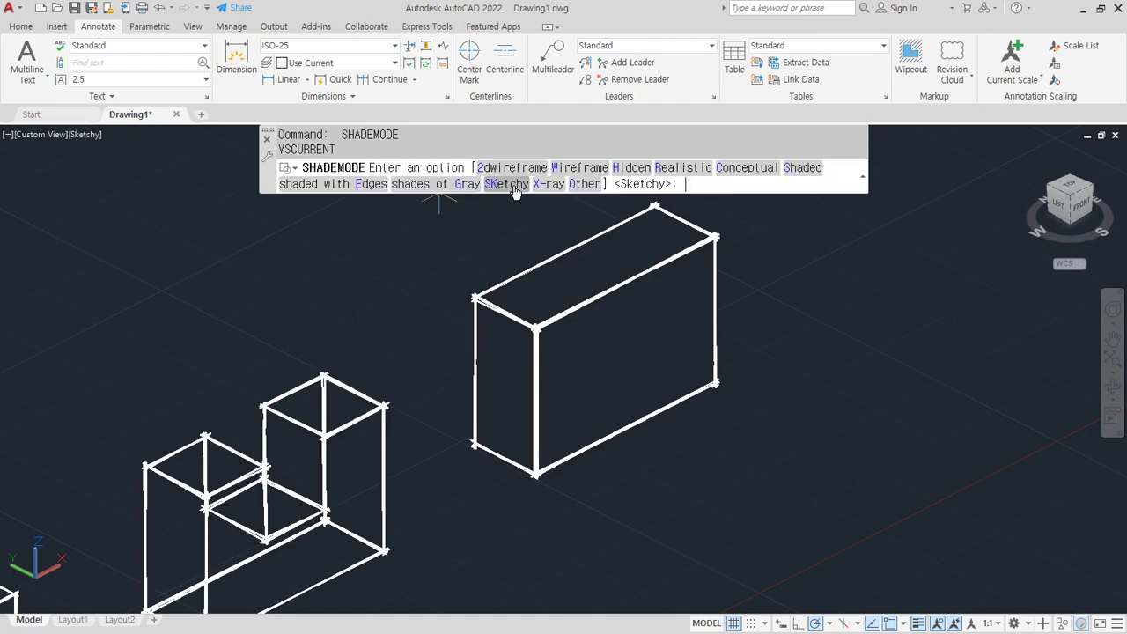
pyautogui.click(550, 186)
pyautogui.press('Return')
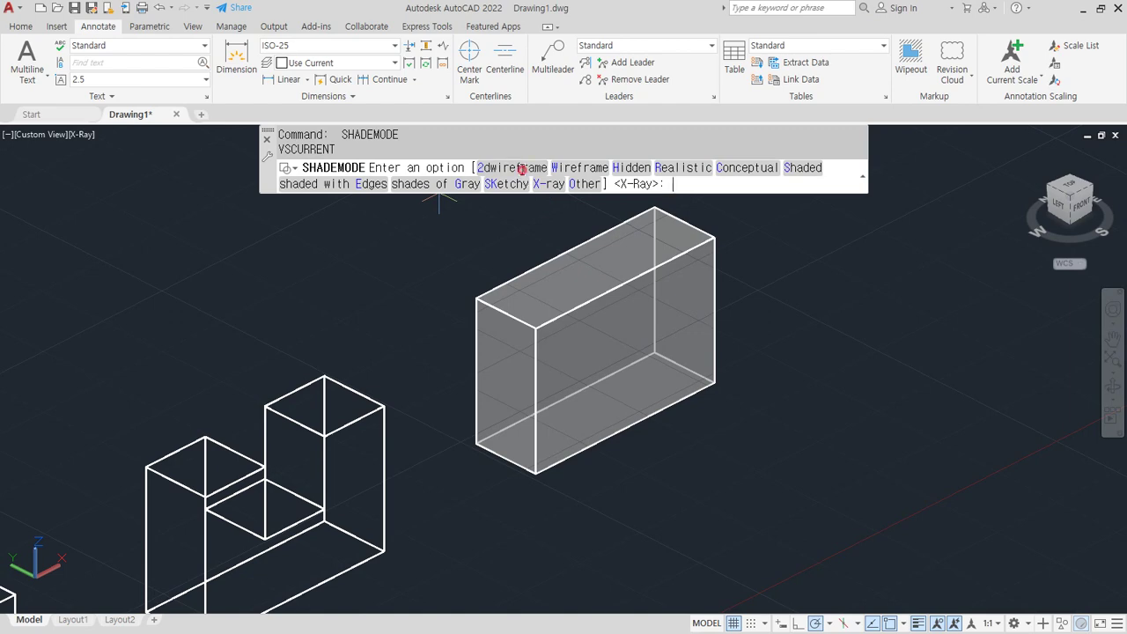
pyautogui.click(523, 175)
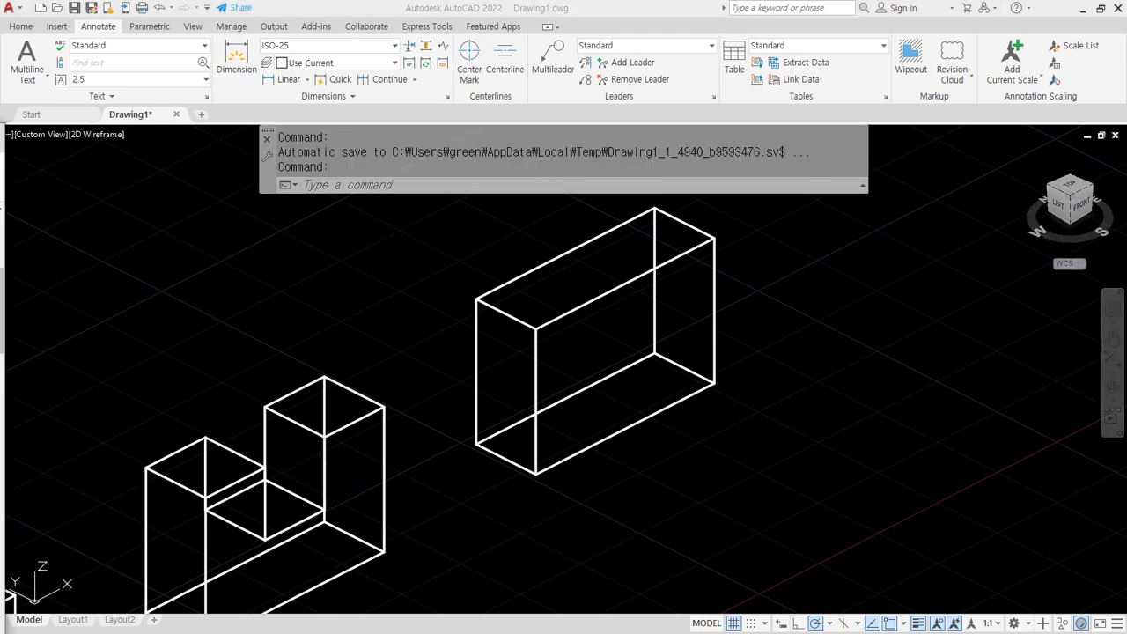
# Switch to the browser's exercise sheet and examine the two corner cut-outs of the fourth block in the first row.
pyautogui.moveTo(0, 143); pyautogui.dragTo(362, 162)
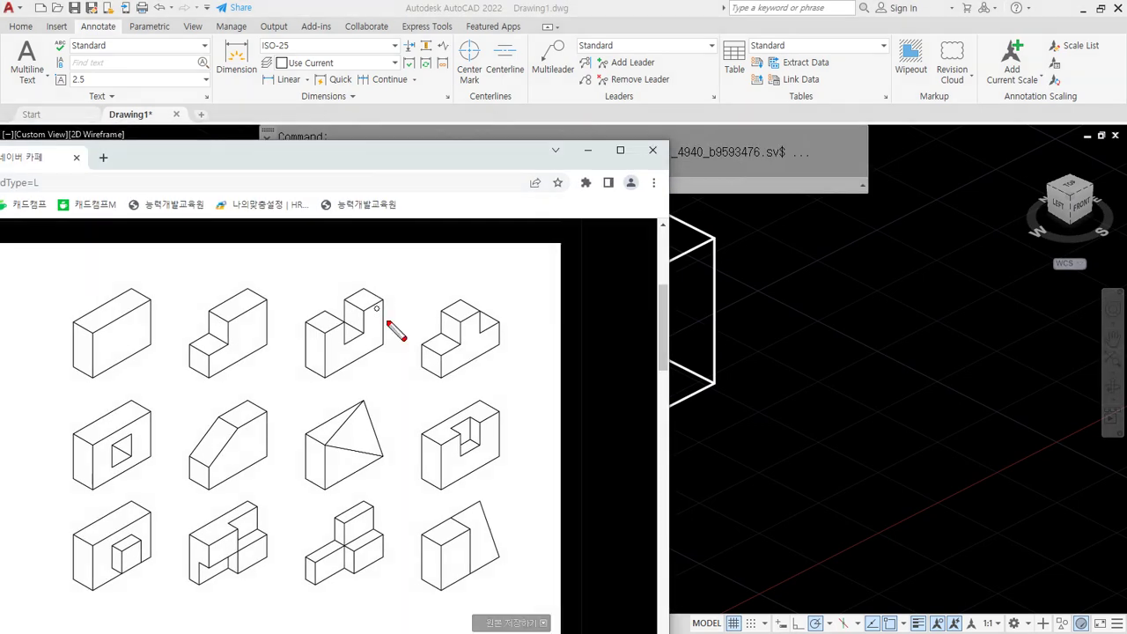
pyautogui.moveTo(451, 351)
pyautogui.mouseDown()
pyautogui.moveTo(452, 320)
pyautogui.moveTo(506, 294)
pyautogui.moveTo(503, 329)
pyautogui.mouseUp()
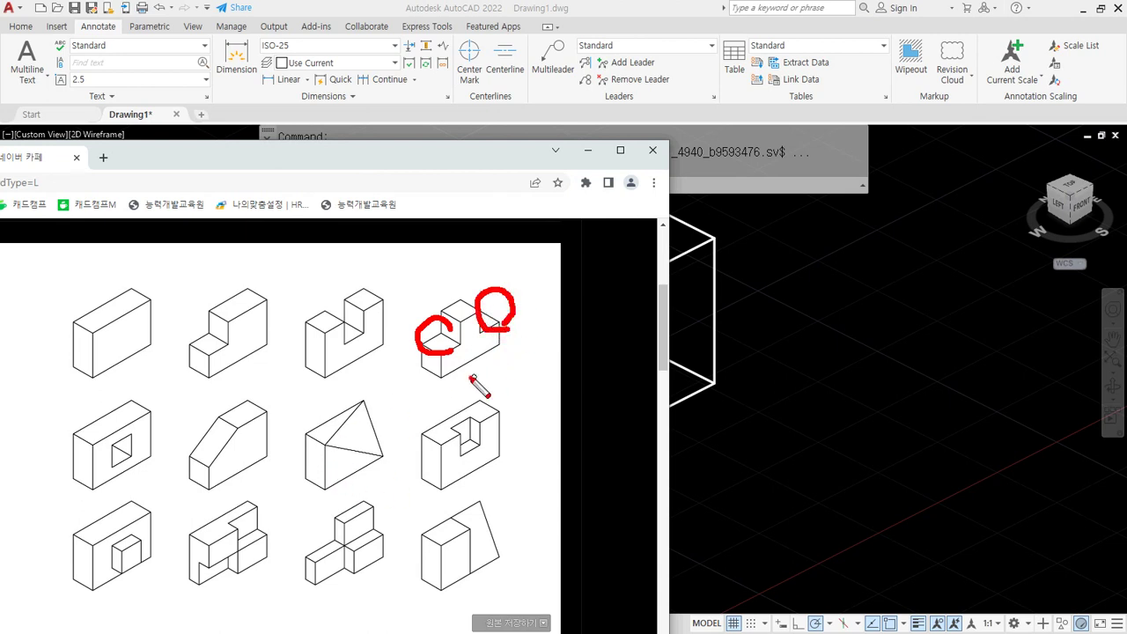
pyautogui.moveTo(472, 378)
pyautogui.mouseDown()
pyautogui.moveTo(475, 285)
pyautogui.moveTo(451, 386)
pyautogui.mouseUp()
pyautogui.press('Escape')
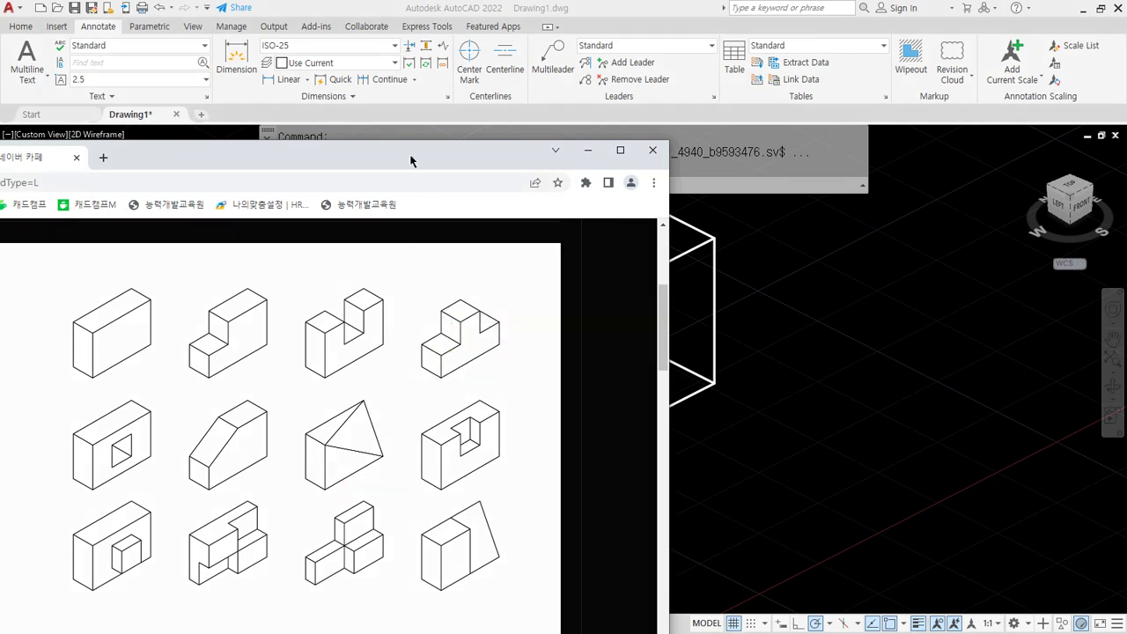
pyautogui.moveTo(393, 168); pyautogui.dragTo(0, 192)
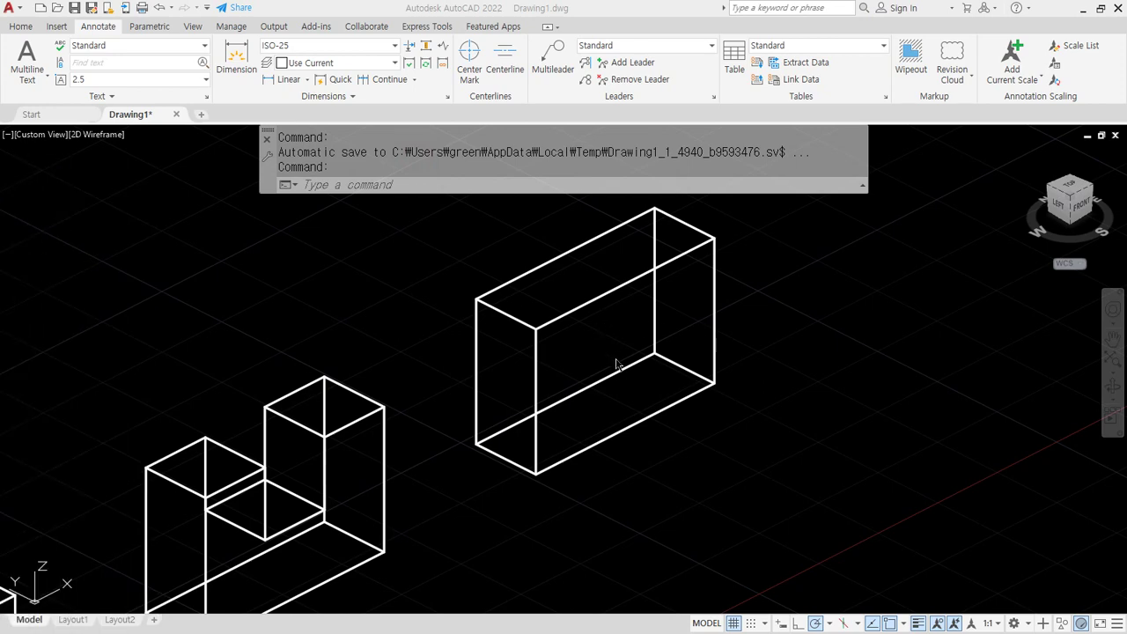
pyautogui.scroll(4, 463, 297)
pyautogui.scroll(-2, 463, 296)
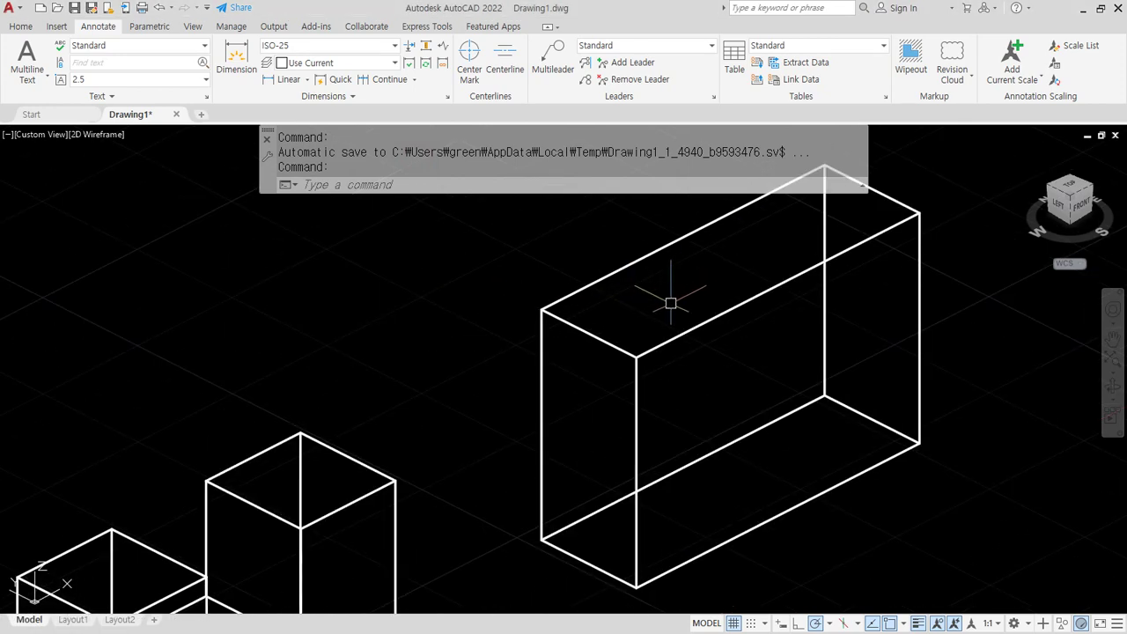
pyautogui.moveTo(649, 302); pyautogui.dragTo(461, 347, button='middle')
pyautogui.scroll(2, 450, 393)
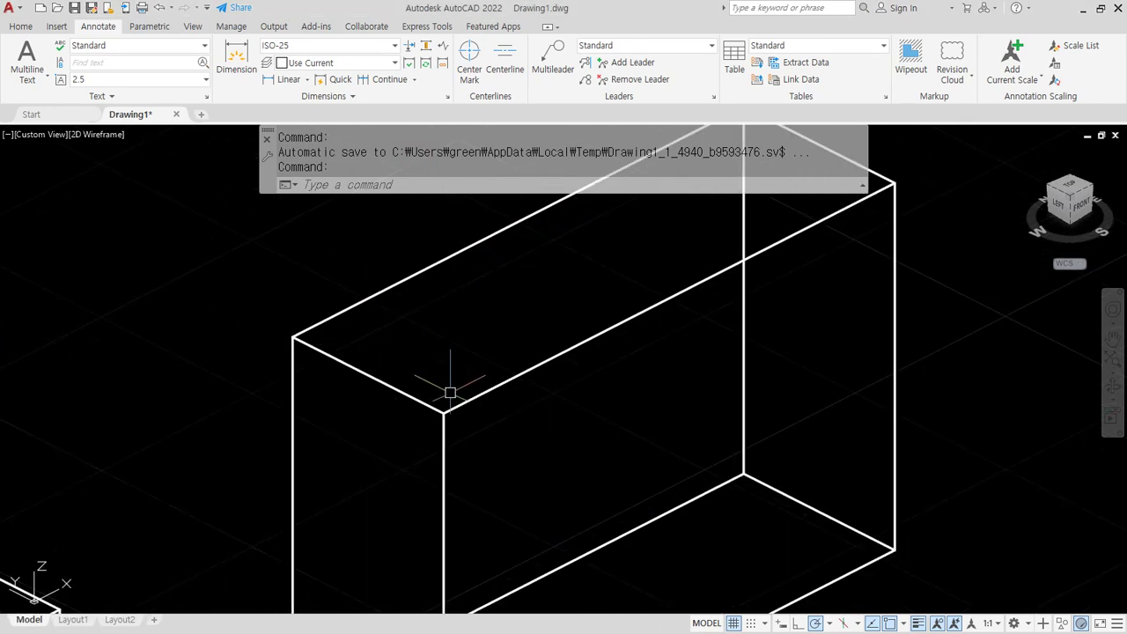
pyautogui.write('rec')
pyautogui.press('Return')
pyautogui.click(445, 406)
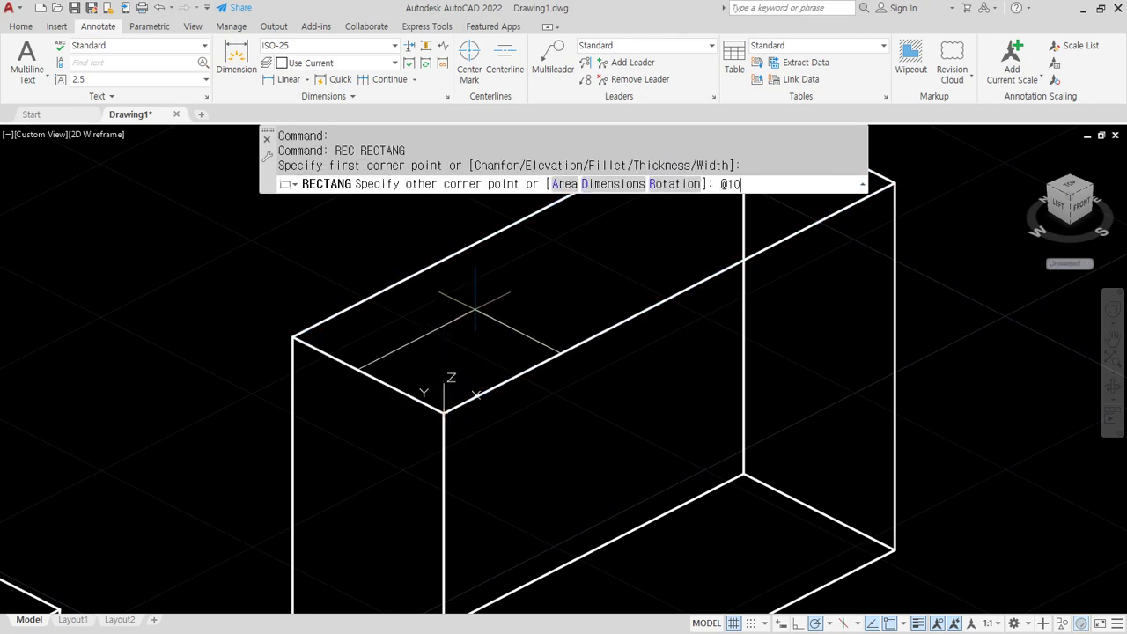
pyautogui.press('Return')
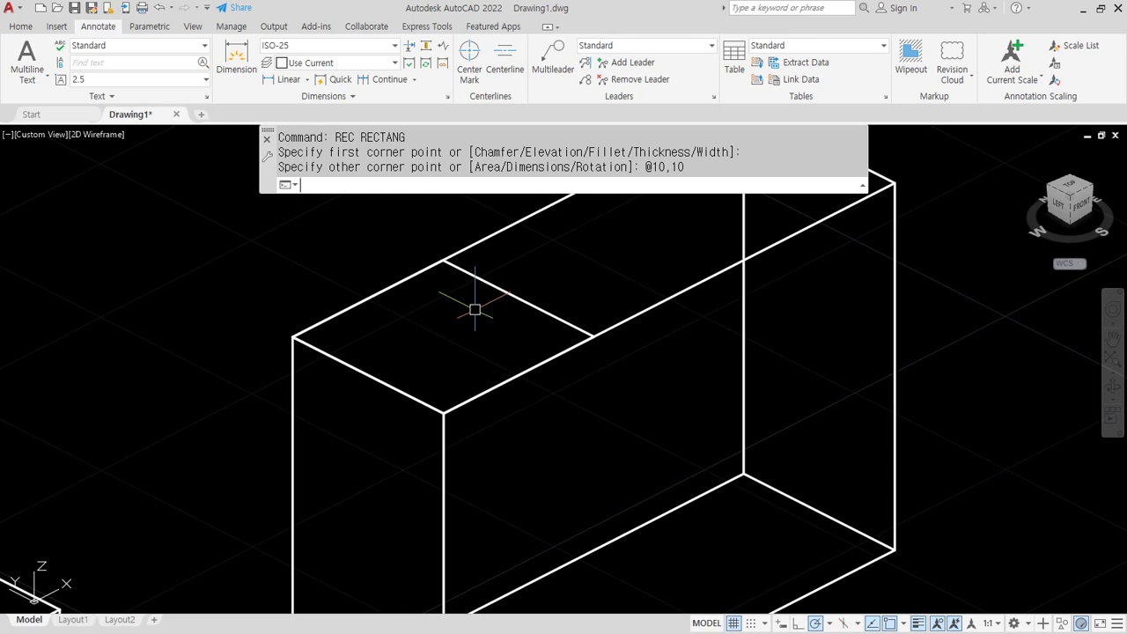
# Extrude the square on the box's top face down into the box with a height of -10.
pyautogui.write('ext')
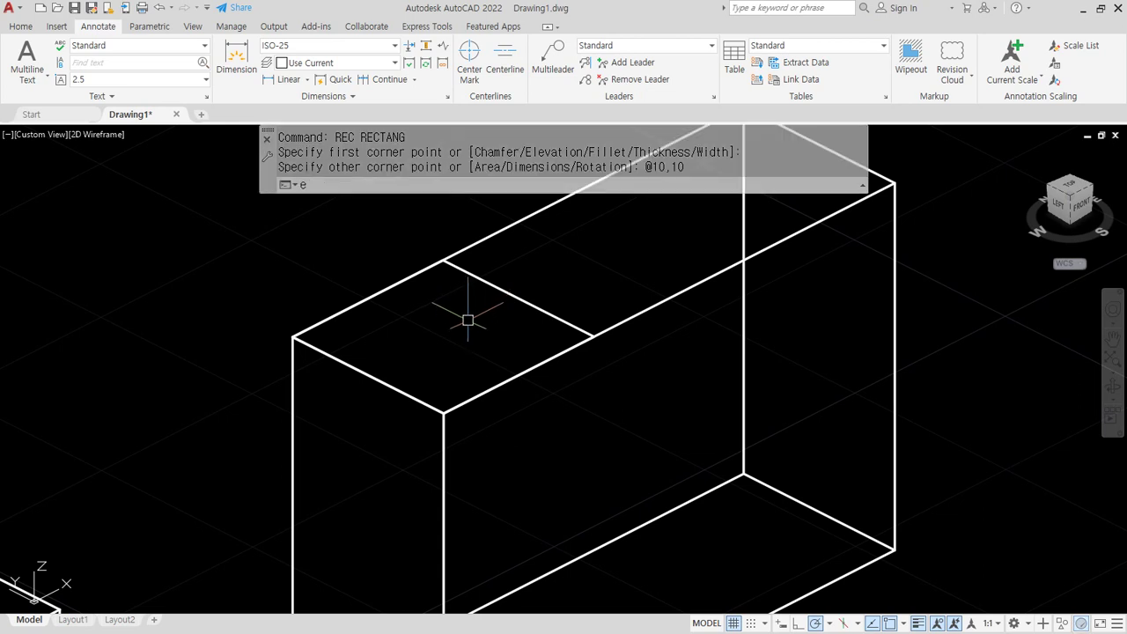
pyautogui.press('Return')
pyautogui.click(508, 294)
pyautogui.press('Return')
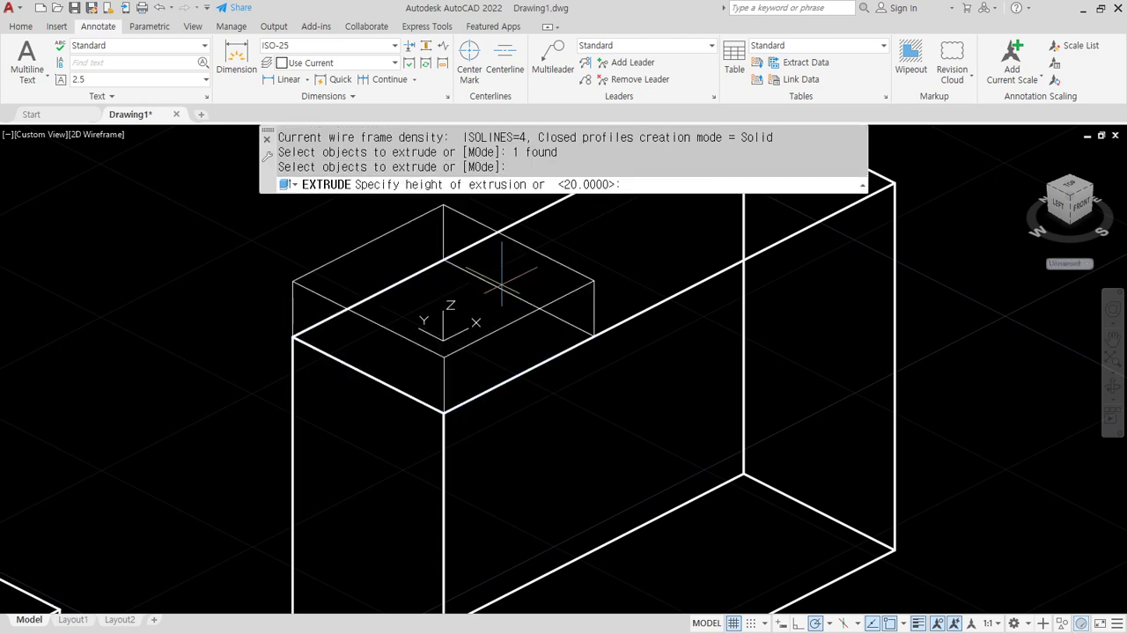
pyautogui.moveTo(447, 361)
pyautogui.mouseDown()
pyautogui.moveTo(428, 363)
pyautogui.moveTo(459, 278)
pyautogui.moveTo(501, 321)
pyautogui.moveTo(459, 359)
pyautogui.moveTo(440, 339)
pyautogui.moveTo(438, 264)
pyautogui.moveTo(413, 248)
pyautogui.moveTo(454, 237)
pyautogui.mouseUp()
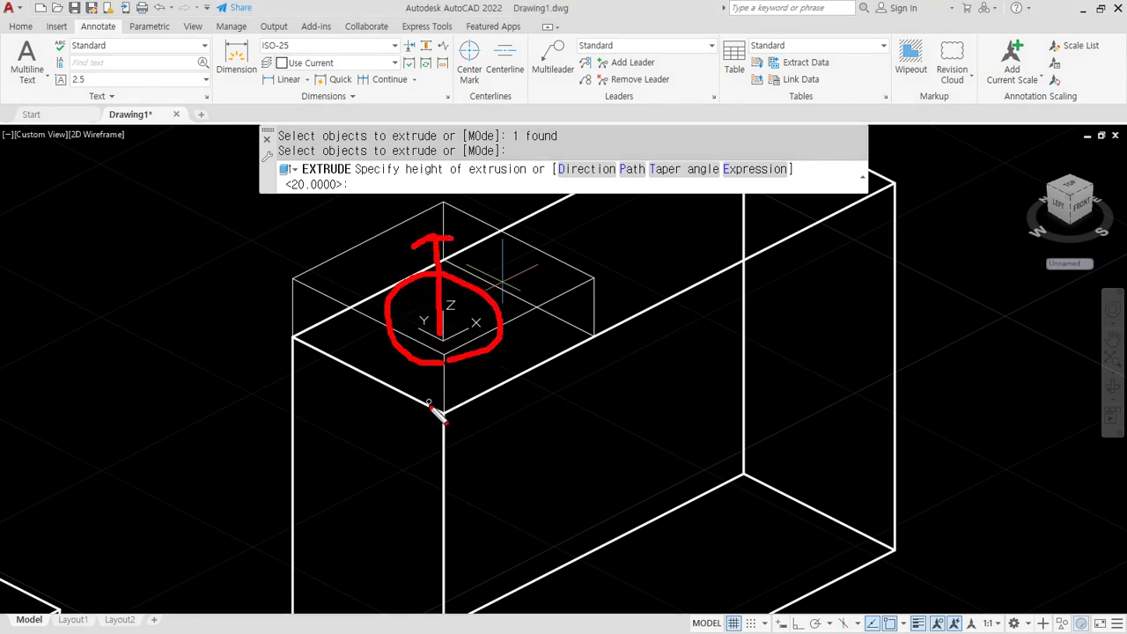
pyautogui.moveTo(442, 356)
pyautogui.mouseDown()
pyautogui.moveTo(439, 465)
pyautogui.moveTo(454, 462)
pyautogui.mouseUp()
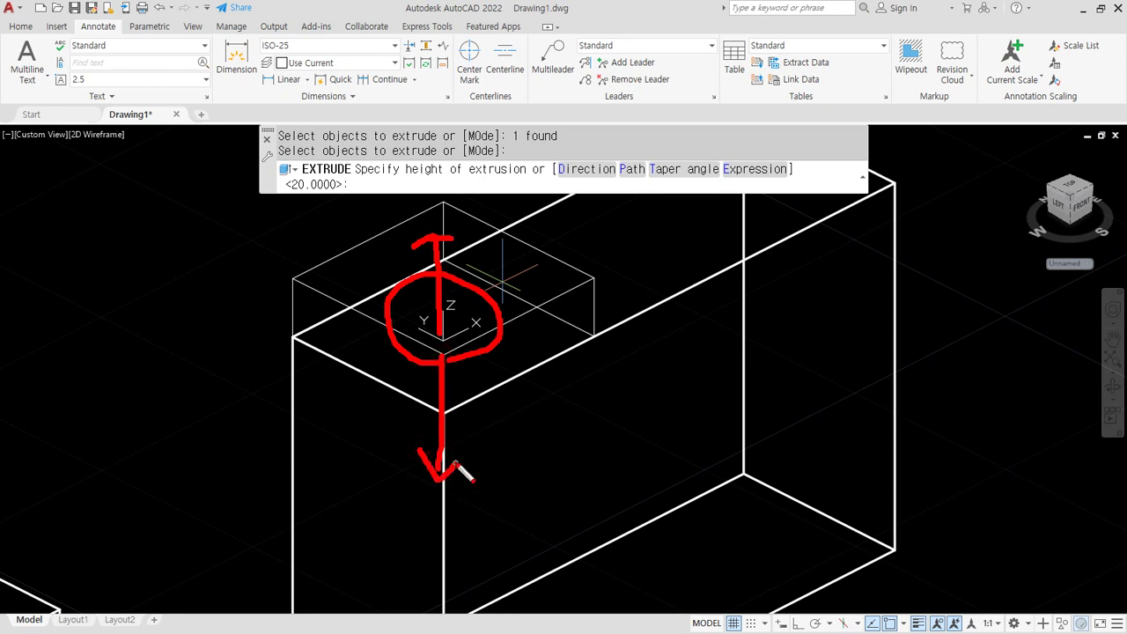
pyautogui.moveTo(490, 503); pyautogui.dragTo(515, 489)
pyautogui.moveTo(448, 209)
pyautogui.mouseDown()
pyautogui.moveTo(470, 206)
pyautogui.moveTo(457, 231)
pyautogui.mouseUp()
pyautogui.press('Escape')
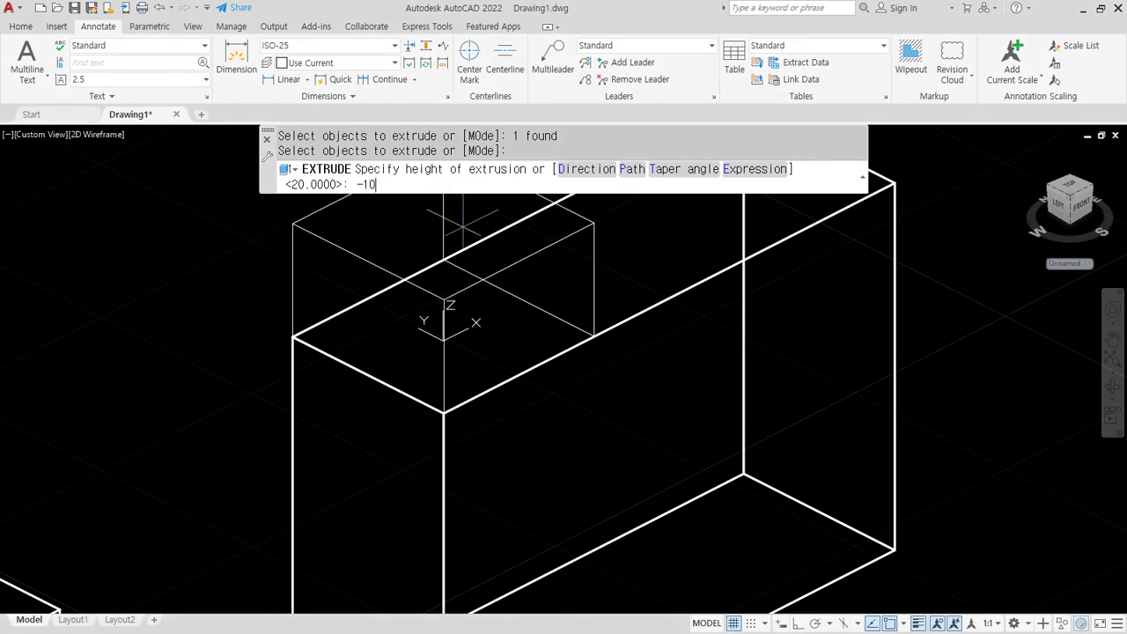
pyautogui.press('Return')
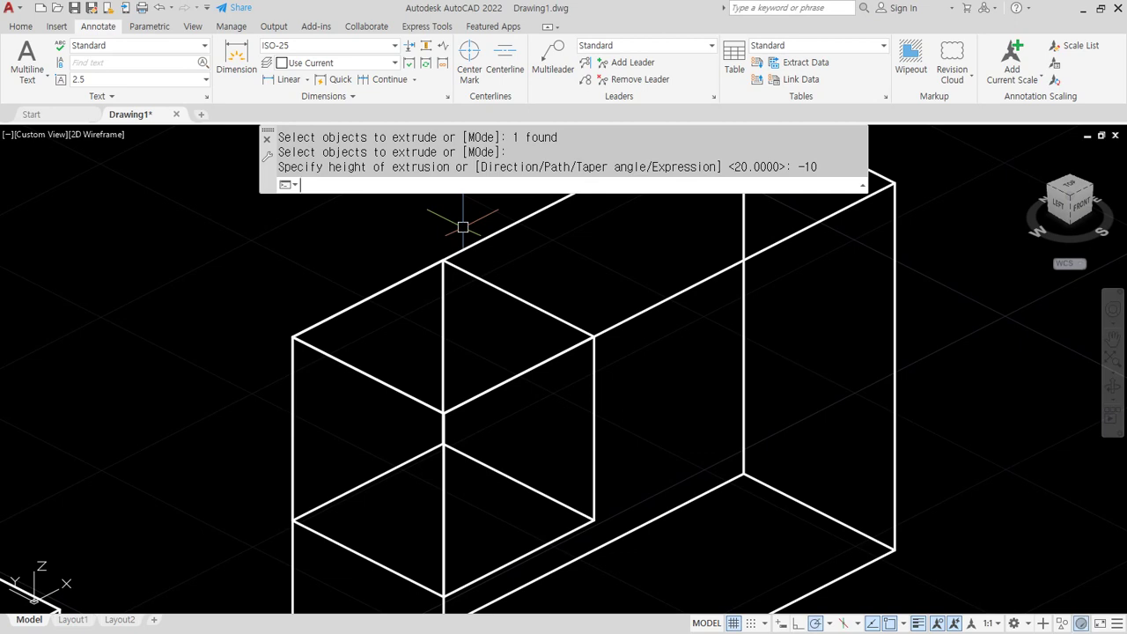
# Align the UCS with the box's long front face: origin at its lower near corner, X along the bottom edge, Y up the vertical edge.
pyautogui.keyDown('shift'); pyautogui.moveTo(463, 227); pyautogui.dragTo(496, 378, button='middle'); pyautogui.keyUp('shift')
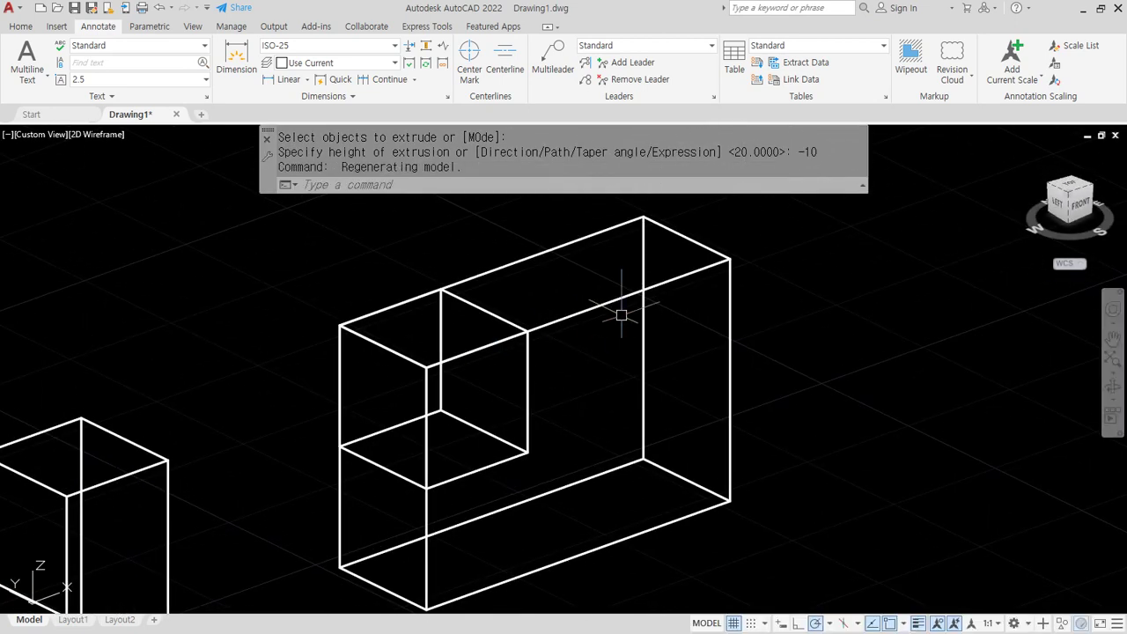
pyautogui.moveTo(618, 311); pyautogui.dragTo(576, 335, button='middle')
pyautogui.moveTo(599, 361)
pyautogui.mouseDown()
pyautogui.moveTo(649, 397)
pyautogui.moveTo(611, 403)
pyautogui.moveTo(620, 417)
pyautogui.moveTo(629, 392)
pyautogui.moveTo(613, 406)
pyautogui.mouseUp()
pyautogui.press('Escape')
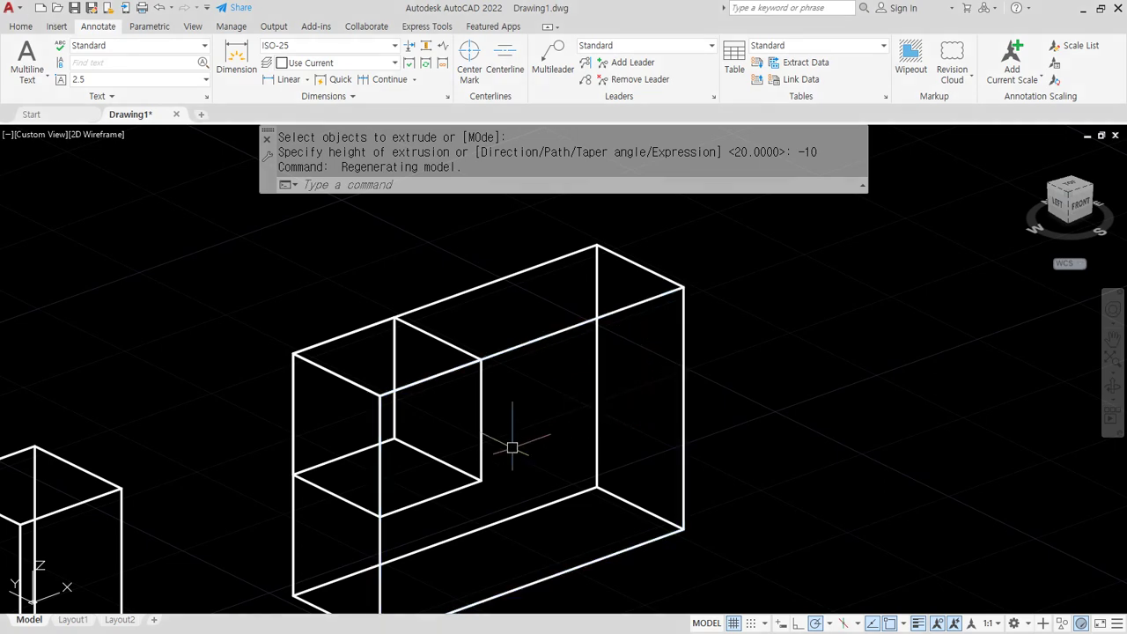
pyautogui.write('ucs')
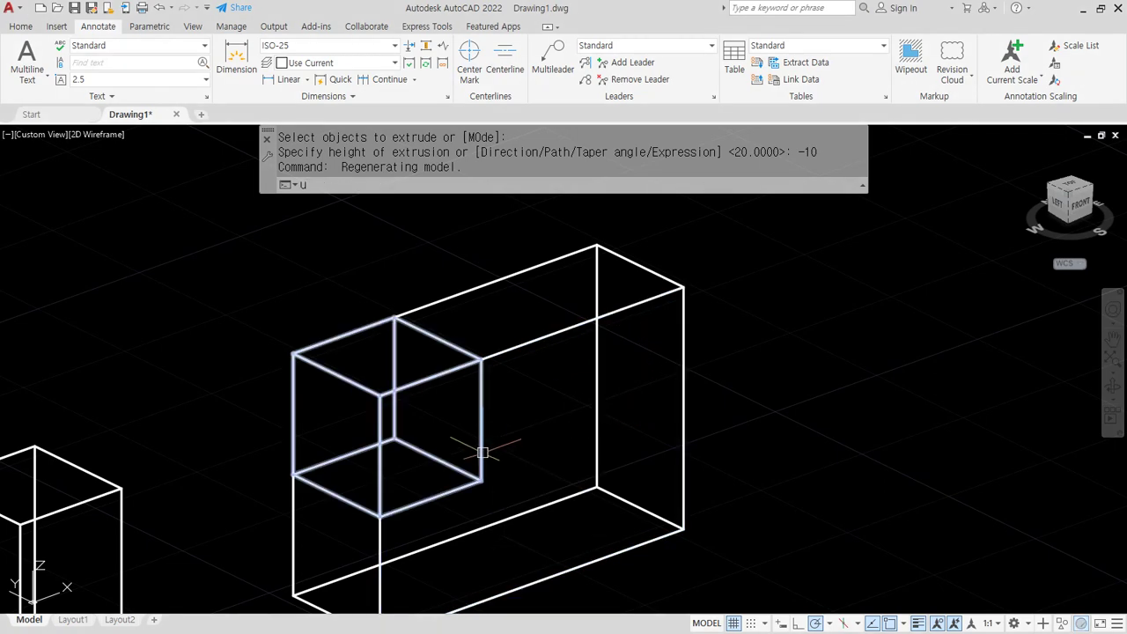
pyautogui.press('Return')
pyautogui.keyDown('shift'); pyautogui.moveTo(483, 455); pyautogui.dragTo(436, 530, button='middle'); pyautogui.keyUp('shift')
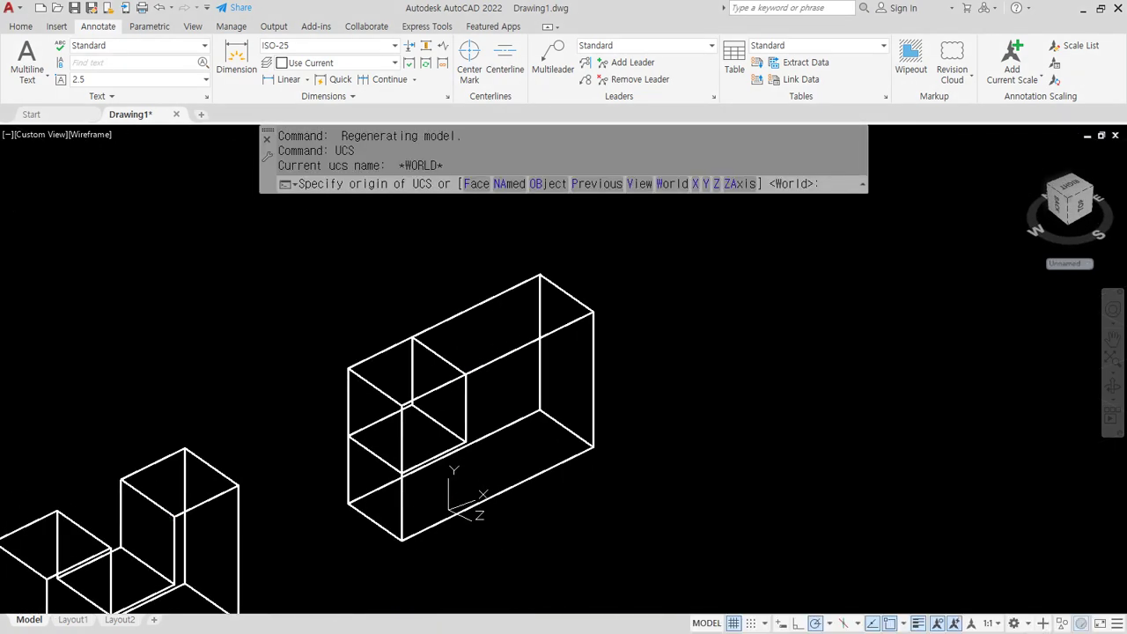
pyautogui.scroll(4, 436, 531)
pyautogui.click(345, 548)
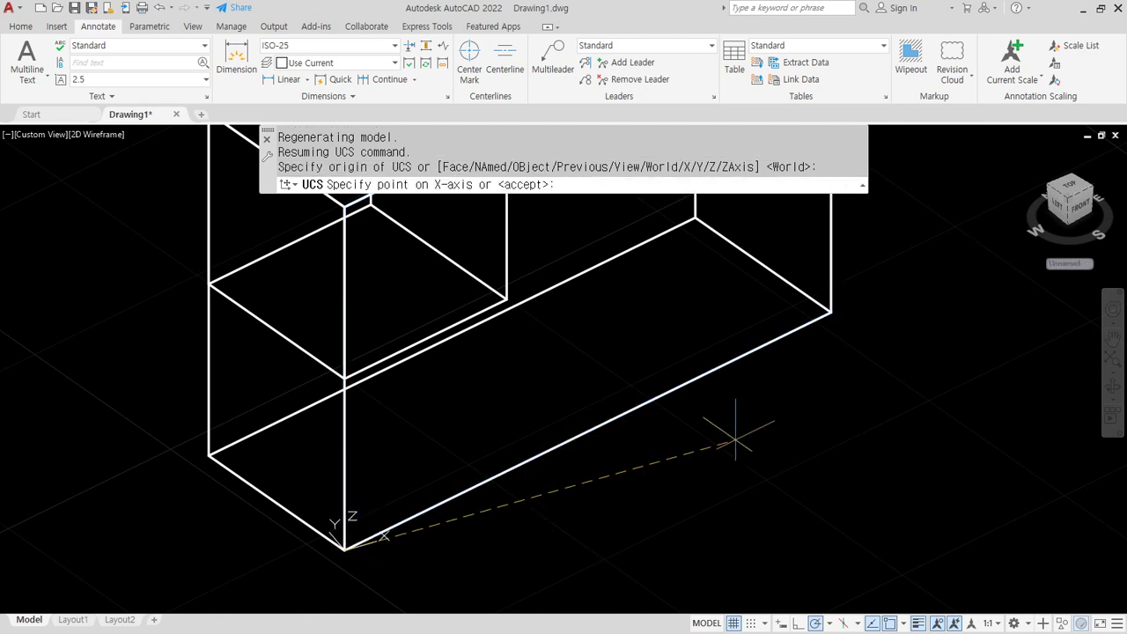
pyautogui.click(830, 312)
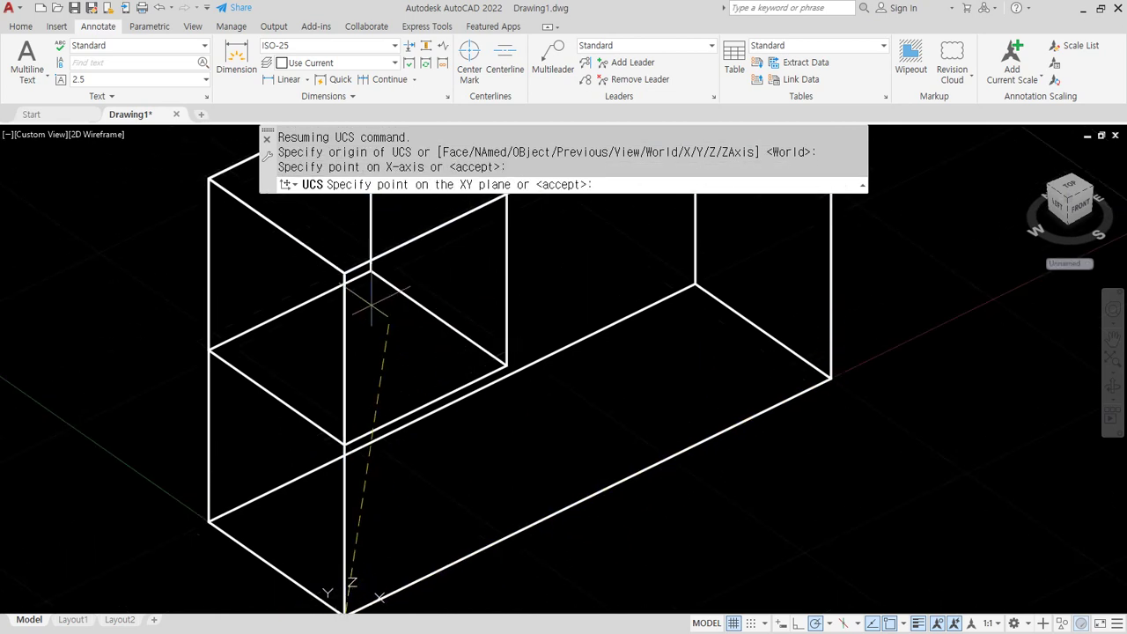
pyautogui.click(344, 272)
# Draw a rectangle on the box's front face from its upper far corner with the opposite corner at @-10,-10.
pyautogui.scroll(-3, 469, 438)
pyautogui.moveTo(469, 438); pyautogui.dragTo(437, 502, button='middle')
pyautogui.moveTo(607, 337); pyautogui.dragTo(594, 360, button='middle')
pyautogui.write('rec')
pyautogui.press('Return')
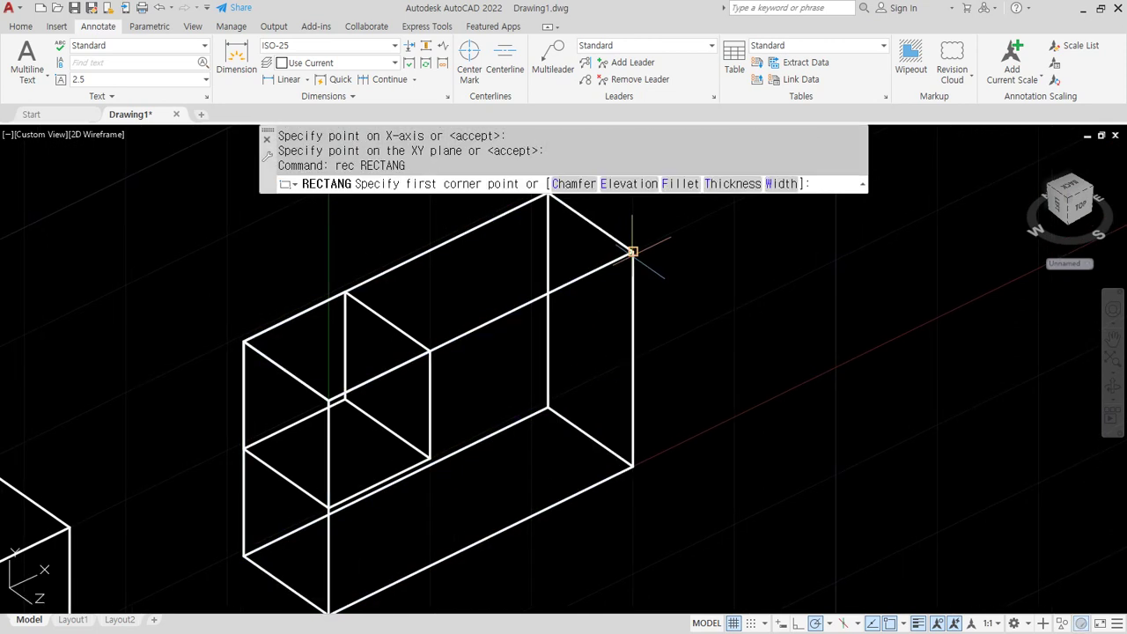
pyautogui.click(632, 253)
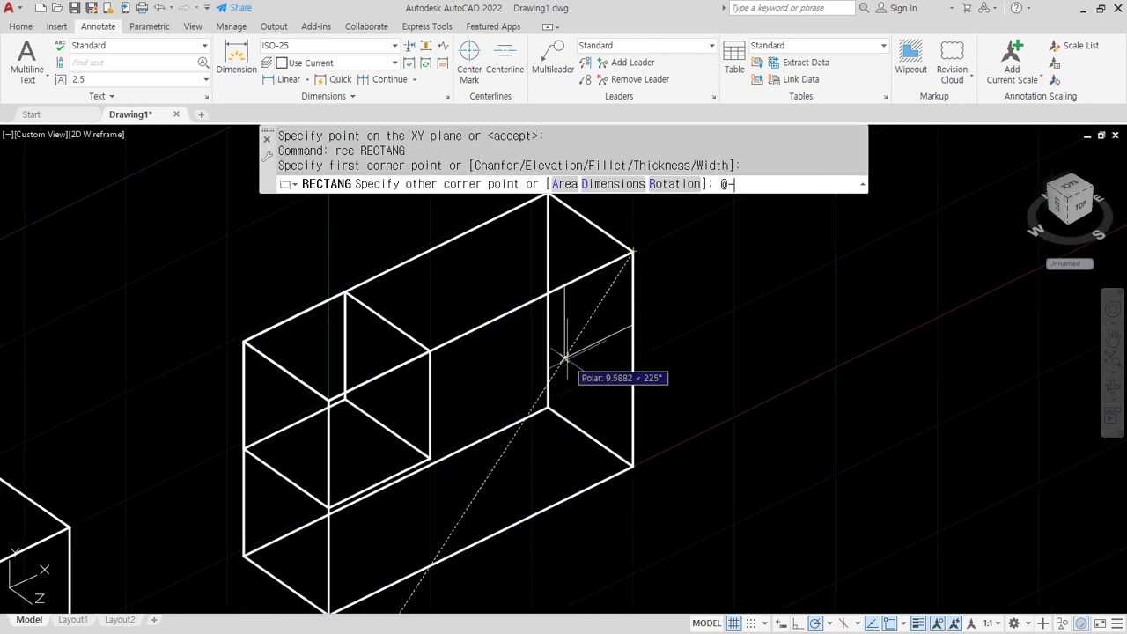
pyautogui.press('Return')
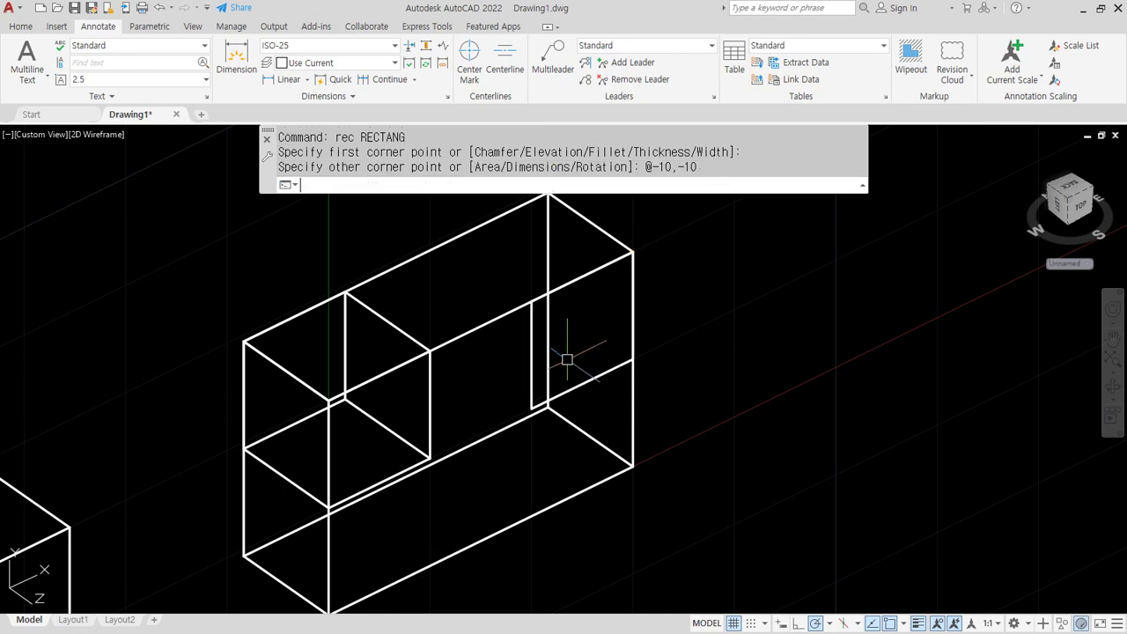
# Extrude the square on the front face through the box's thickness with a height of -10.
pyautogui.write('ext')
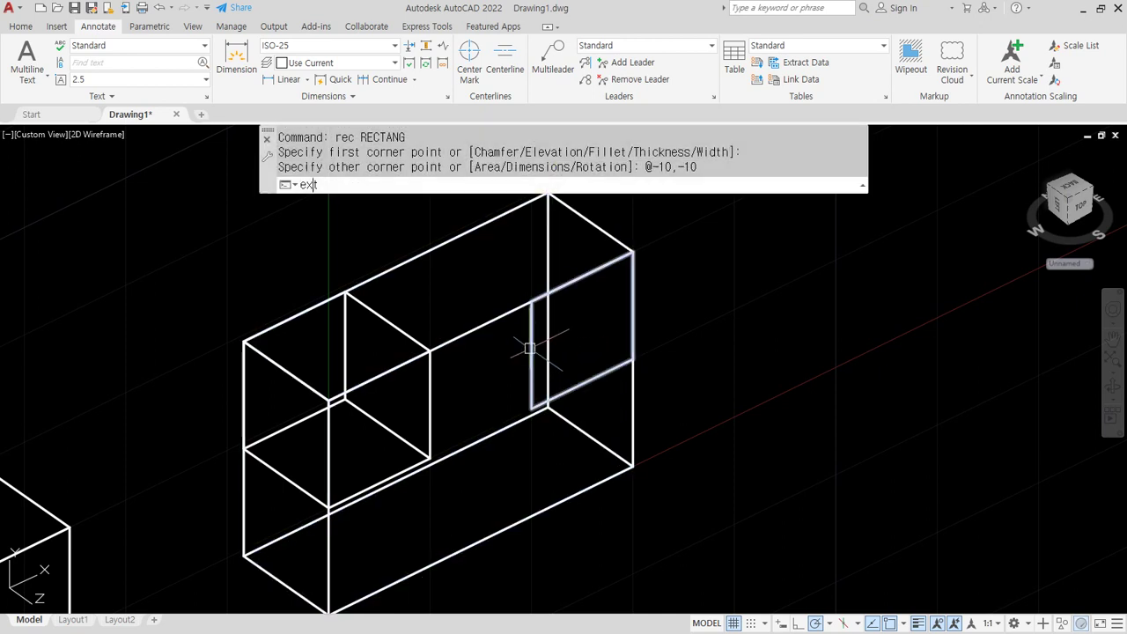
pyautogui.press('Return')
pyautogui.click(539, 361)
pyautogui.press('Return')
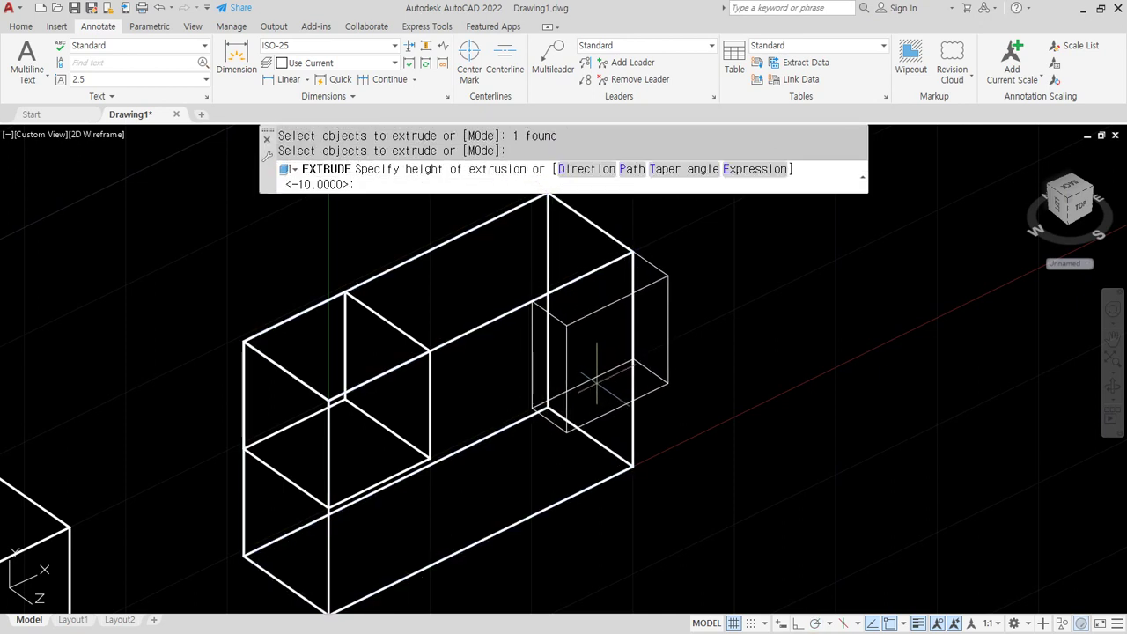
pyautogui.scroll(-2, 566, 374)
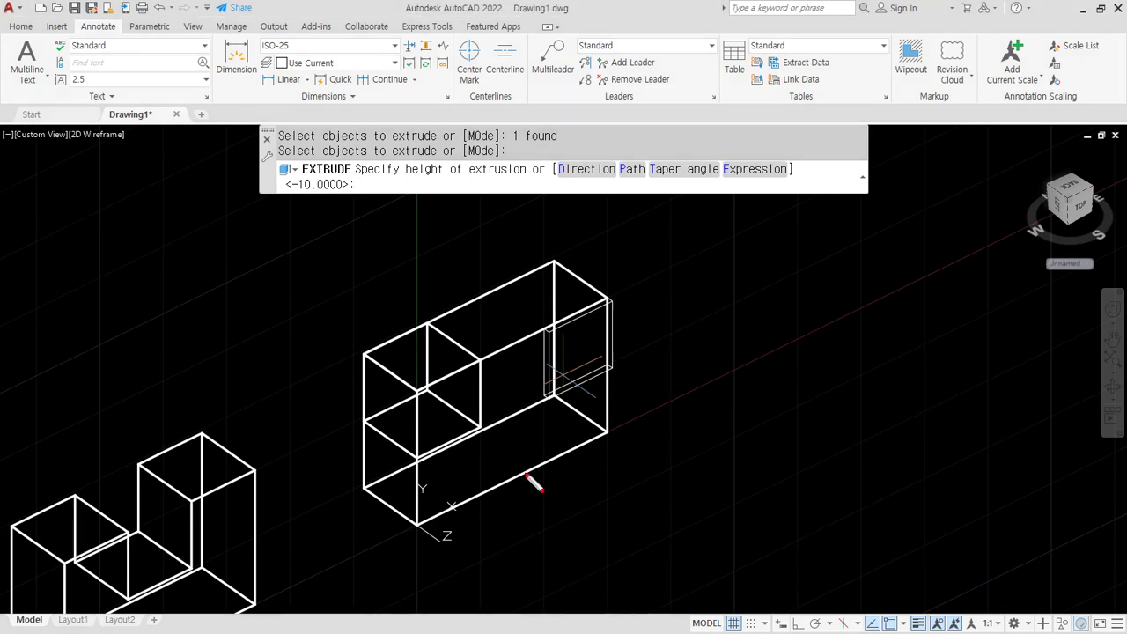
pyautogui.moveTo(421, 528)
pyautogui.mouseDown()
pyautogui.moveTo(480, 572)
pyautogui.moveTo(471, 583)
pyautogui.mouseUp()
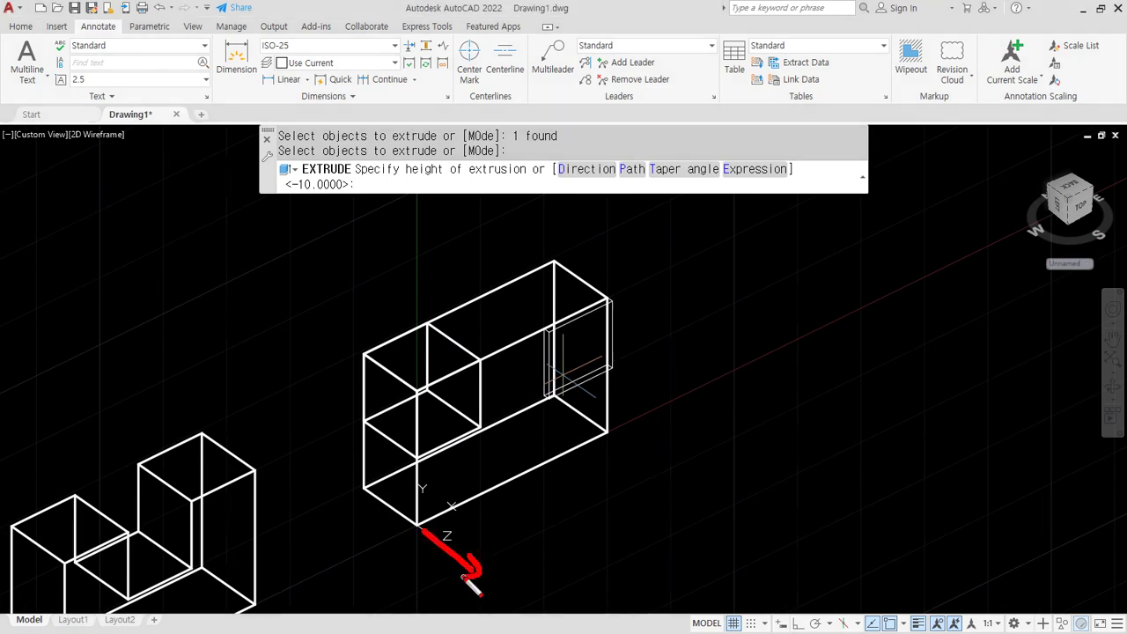
pyautogui.press('Escape')
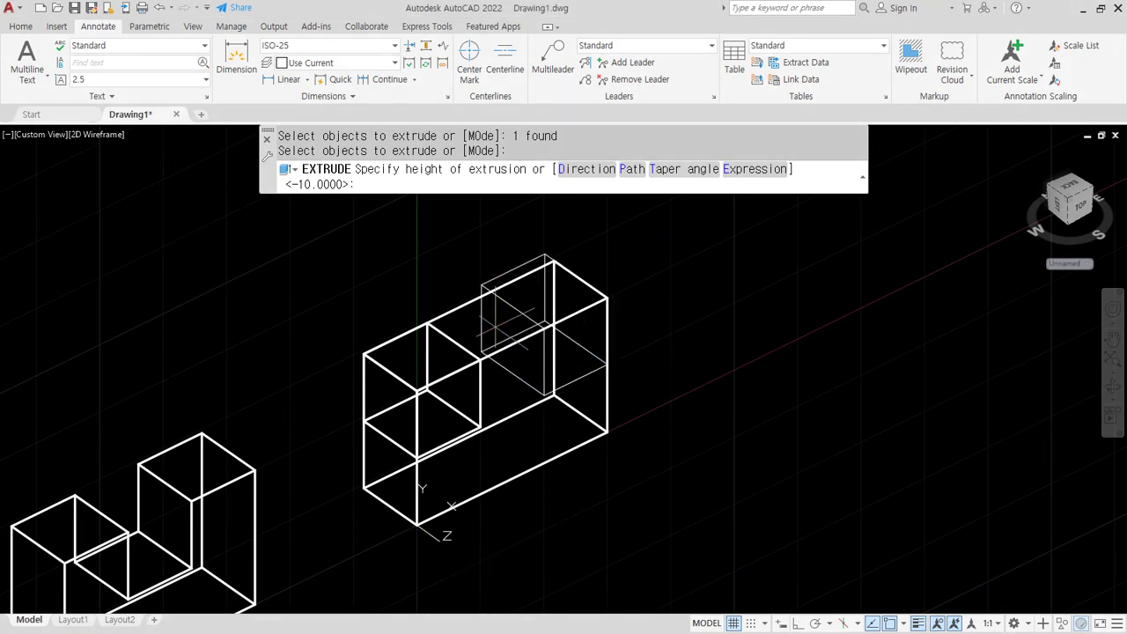
pyautogui.press('Return')
pyautogui.scroll(3, 516, 315)
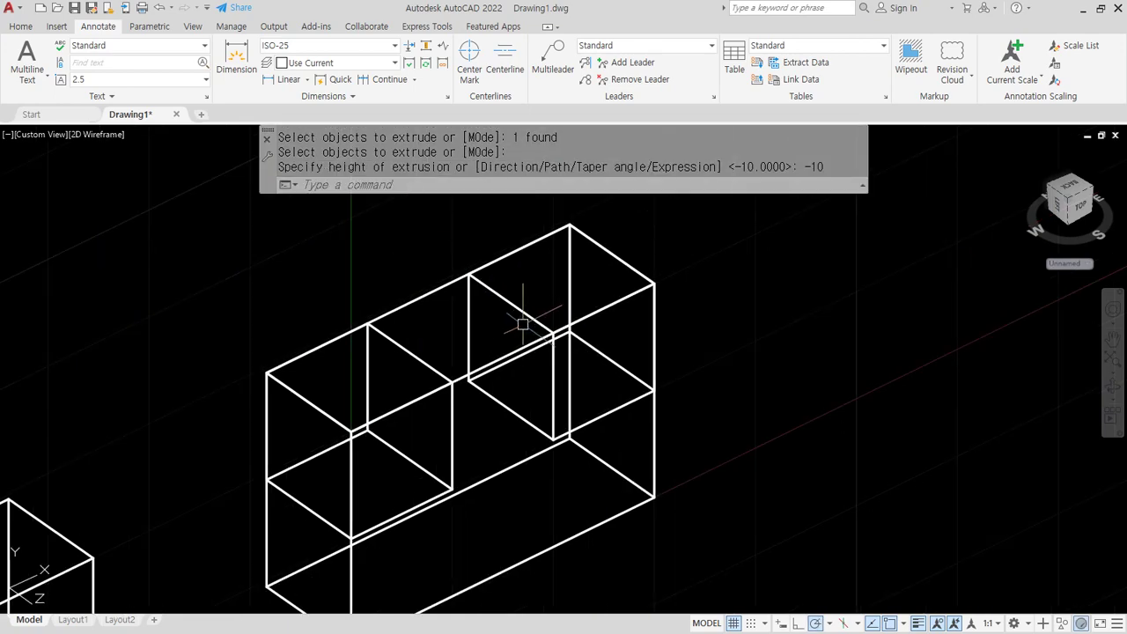
pyautogui.keyDown('shift'); pyautogui.moveTo(516, 314); pyautogui.dragTo(423, 403, button='middle'); pyautogui.keyUp('shift')
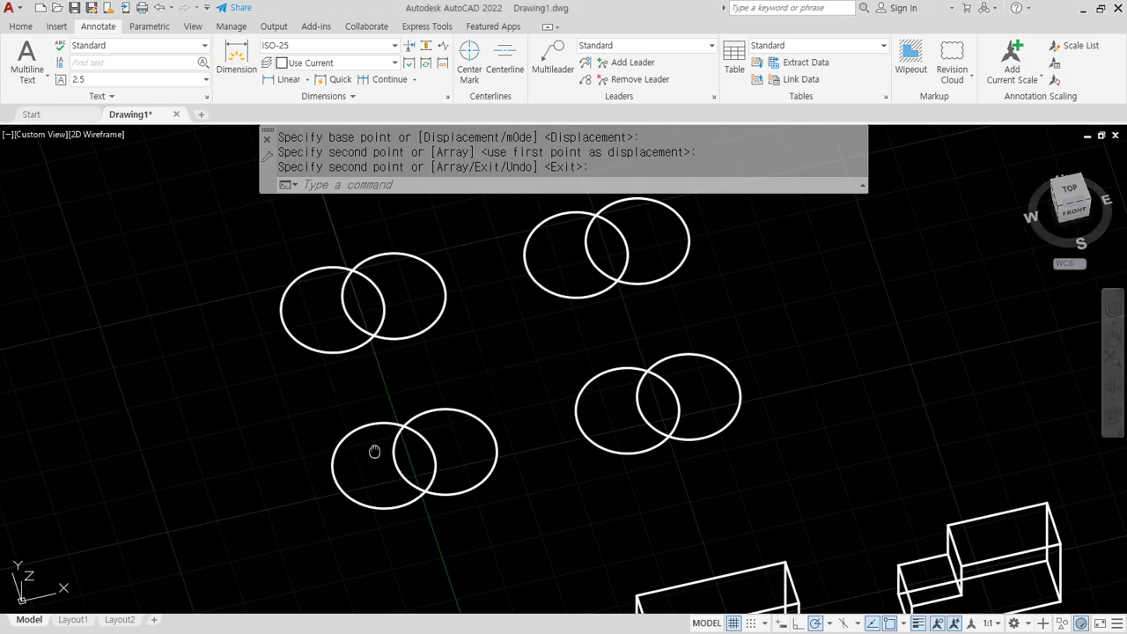
# Switch to the Notepad notes and examine the Surface and Solid section, marking the closed-shape requirement.
pyautogui.moveTo(369, 449); pyautogui.dragTo(382, 446, button='middle')
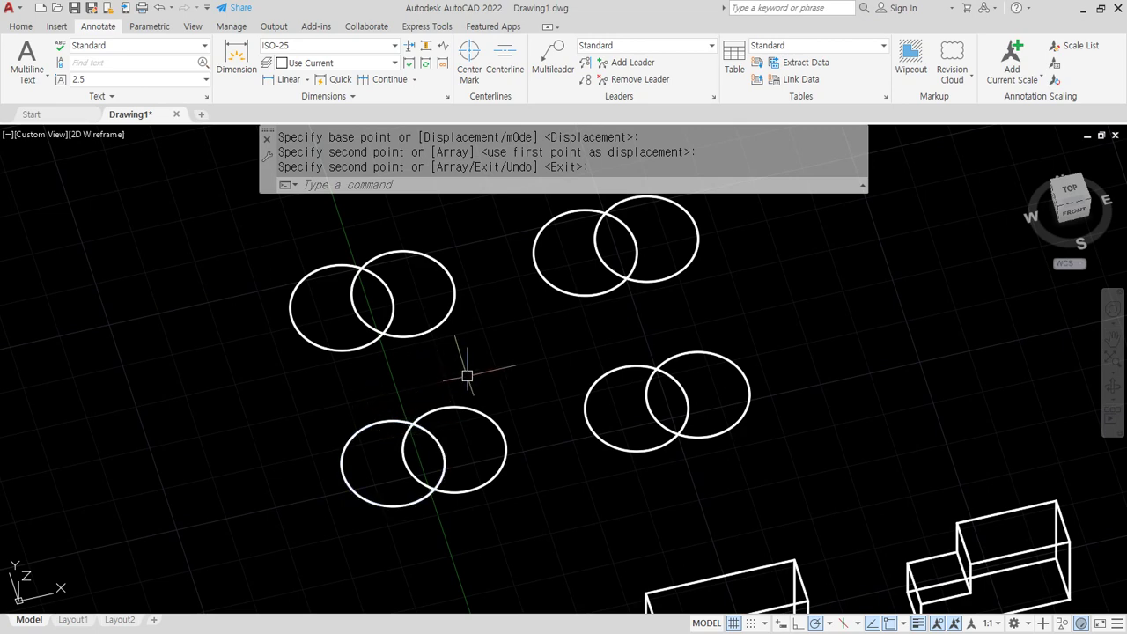
pyautogui.moveTo(312, 448)
pyautogui.mouseDown(button='middle')
pyautogui.moveTo(371, 452)
pyautogui.moveTo(397, 447)
pyautogui.moveTo(395, 435)
pyautogui.mouseUp(button='middle')
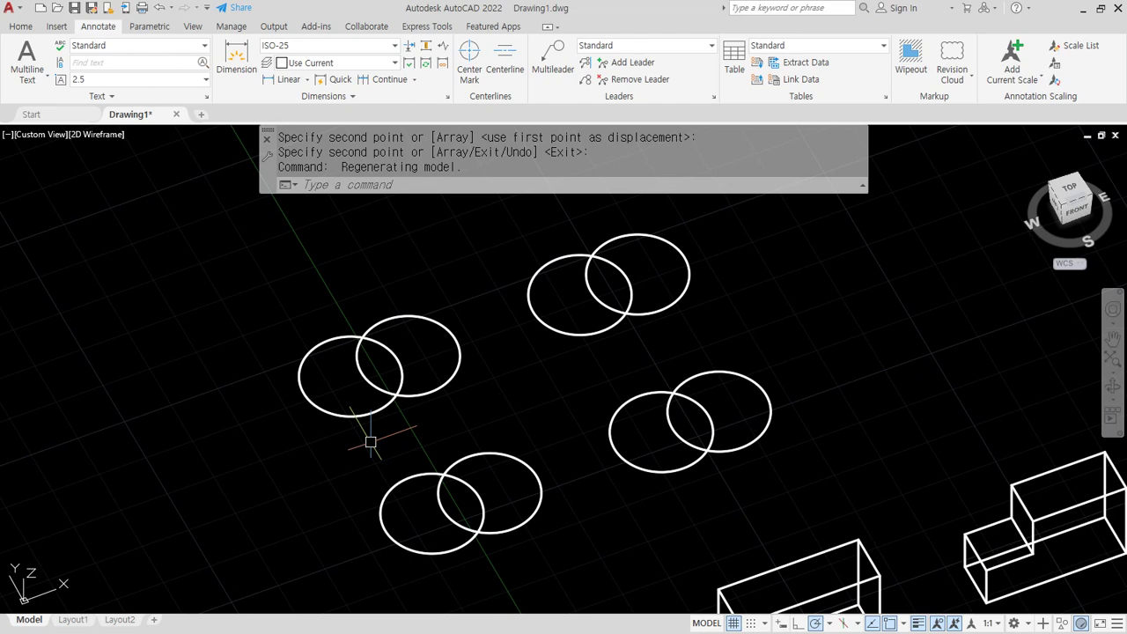
pyautogui.hotkey('alt', 'Tab')
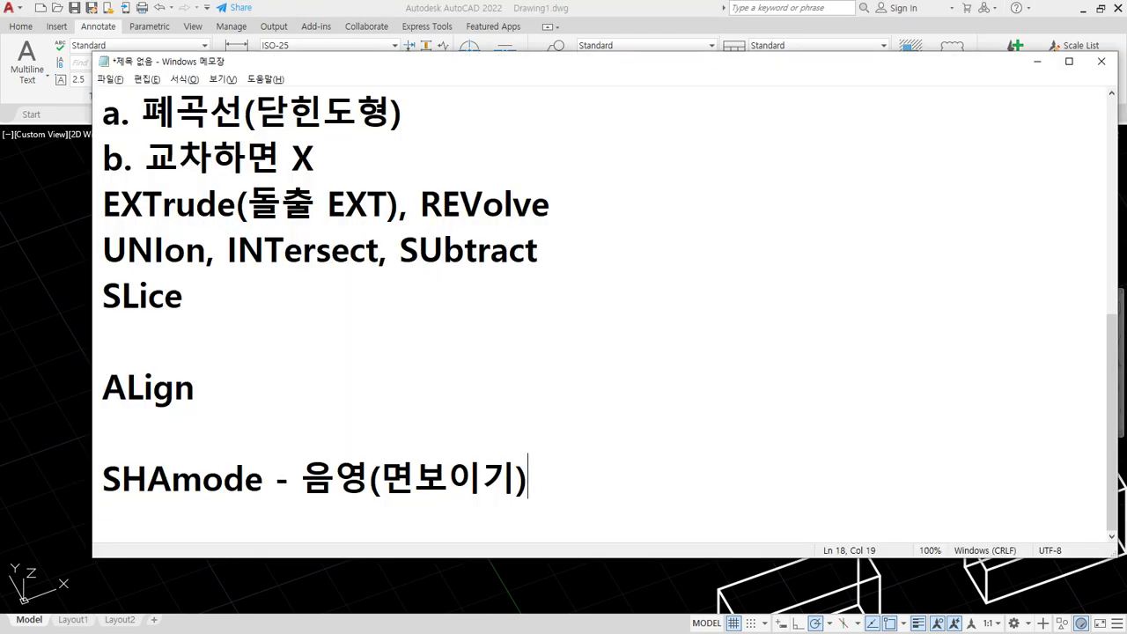
pyautogui.scroll(1, 202, 261)
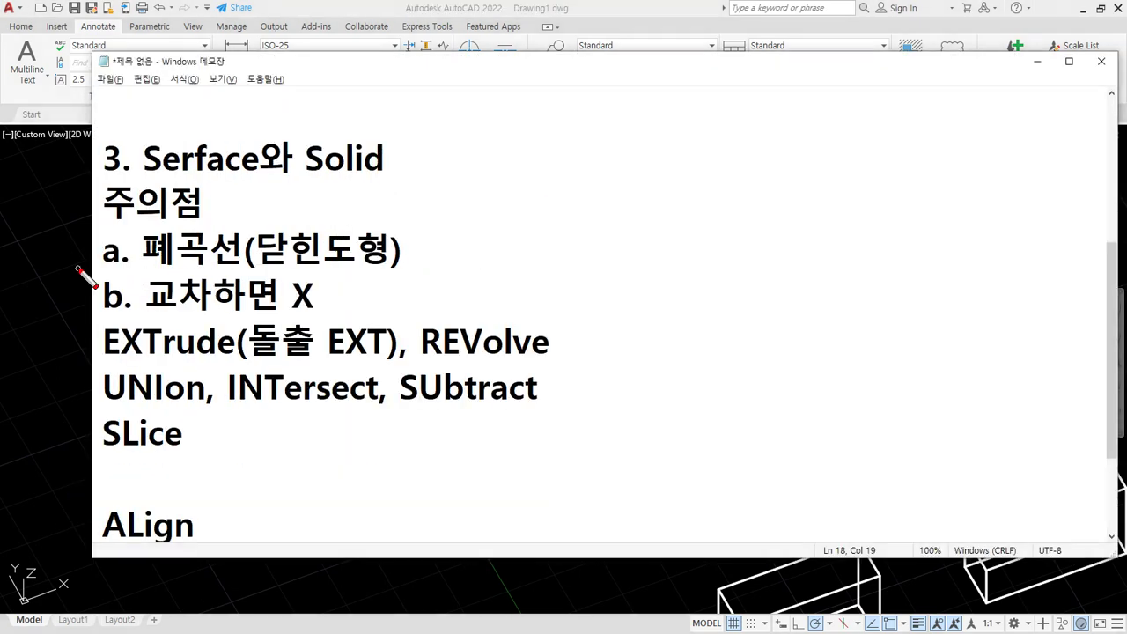
pyautogui.moveTo(78, 267); pyautogui.dragTo(236, 266)
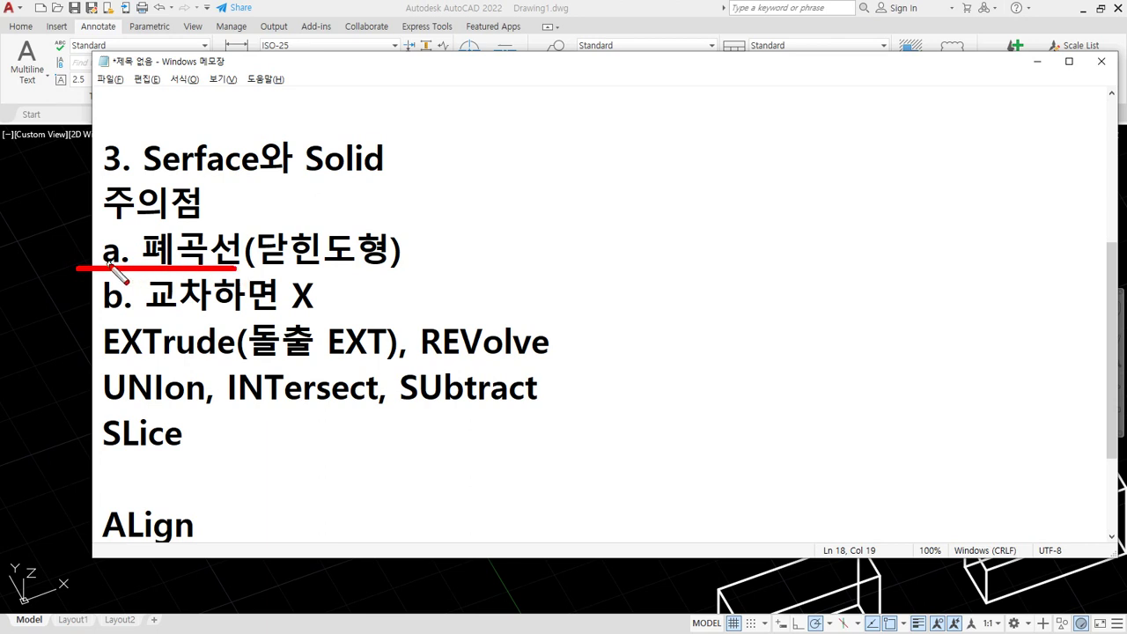
# Mark the no-crossing rule in the notes, then return to AutoCAD and mark one overlapping circle pair as an example.
pyautogui.moveTo(257, 173); pyautogui.dragTo(165, 177)
pyautogui.moveTo(72, 312); pyautogui.dragTo(345, 312)
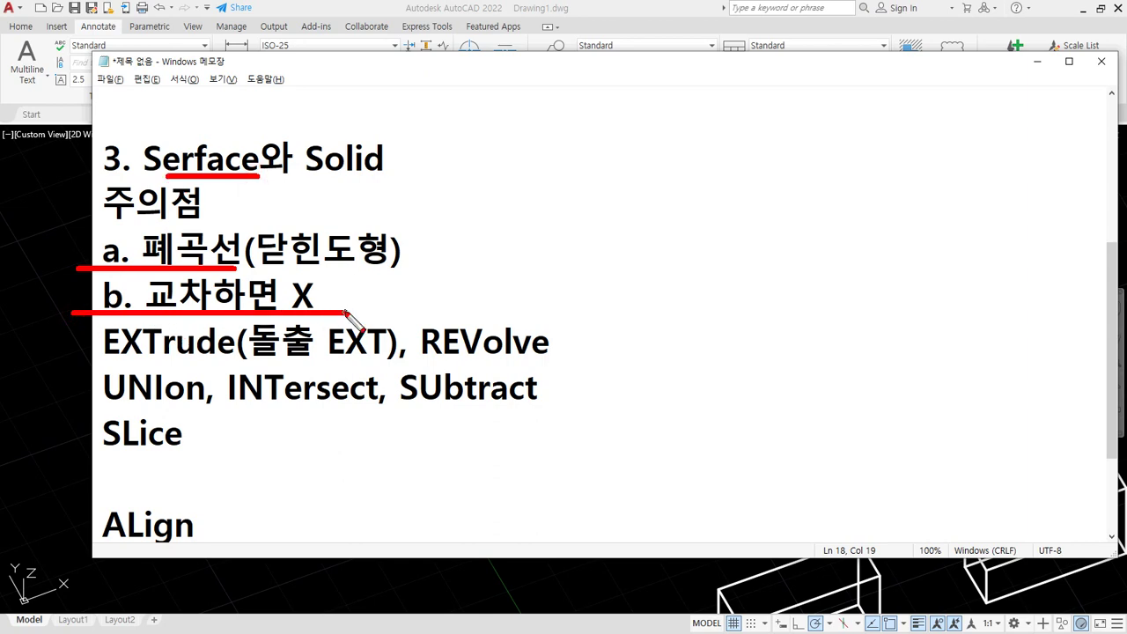
pyautogui.press('Escape')
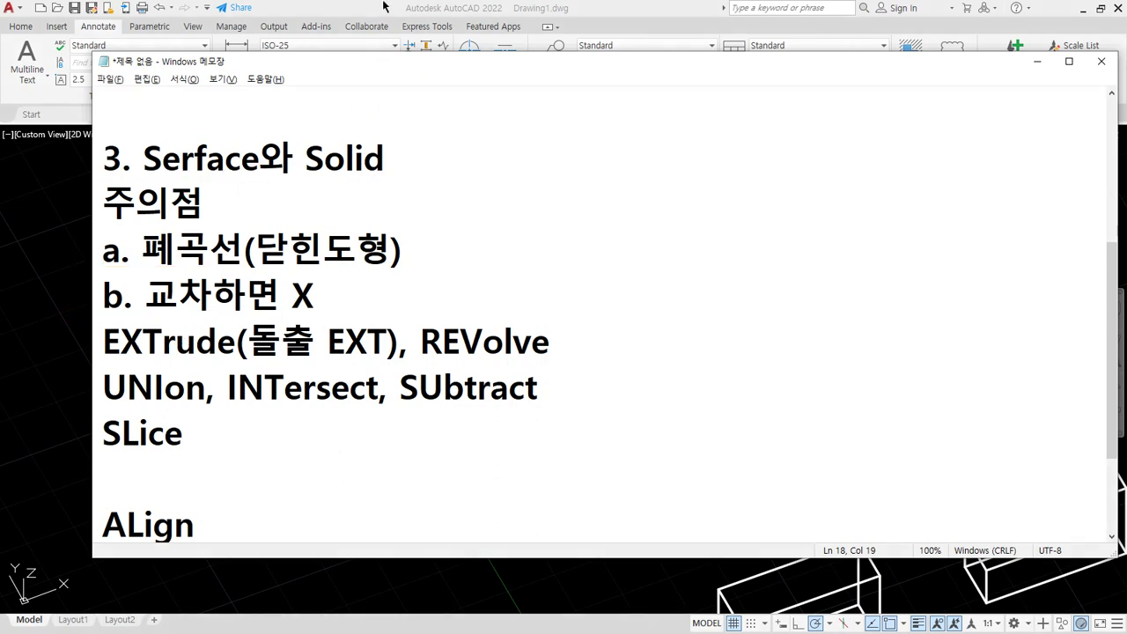
pyautogui.click(383, 5)
pyautogui.moveTo(376, 429)
pyautogui.mouseDown()
pyautogui.moveTo(296, 352)
pyautogui.moveTo(385, 438)
pyautogui.mouseUp()
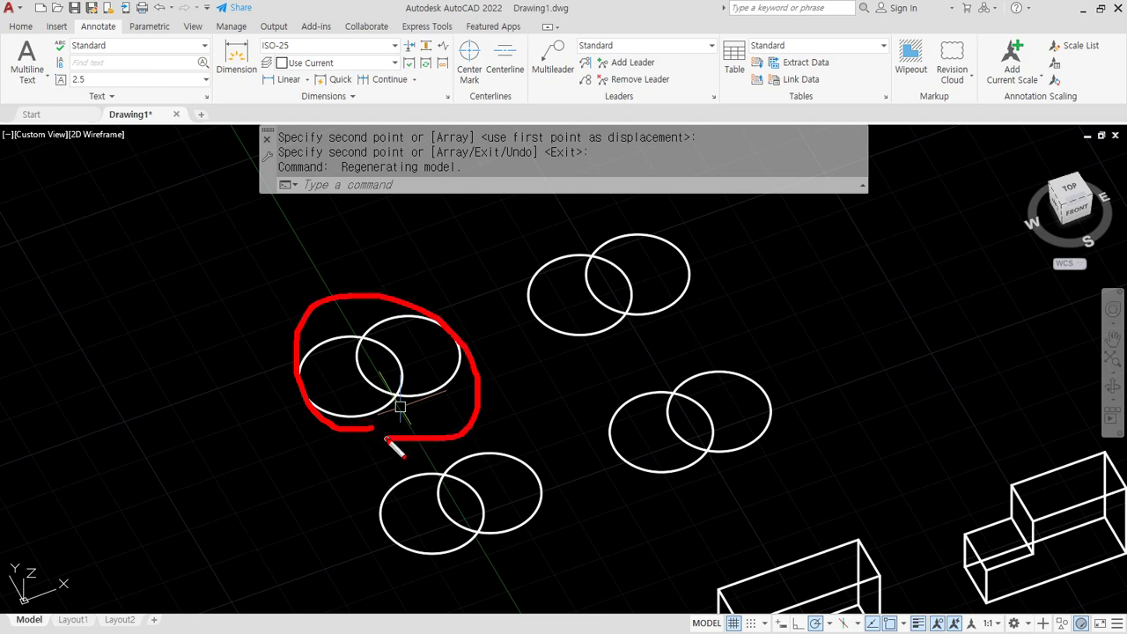
pyautogui.press('Escape')
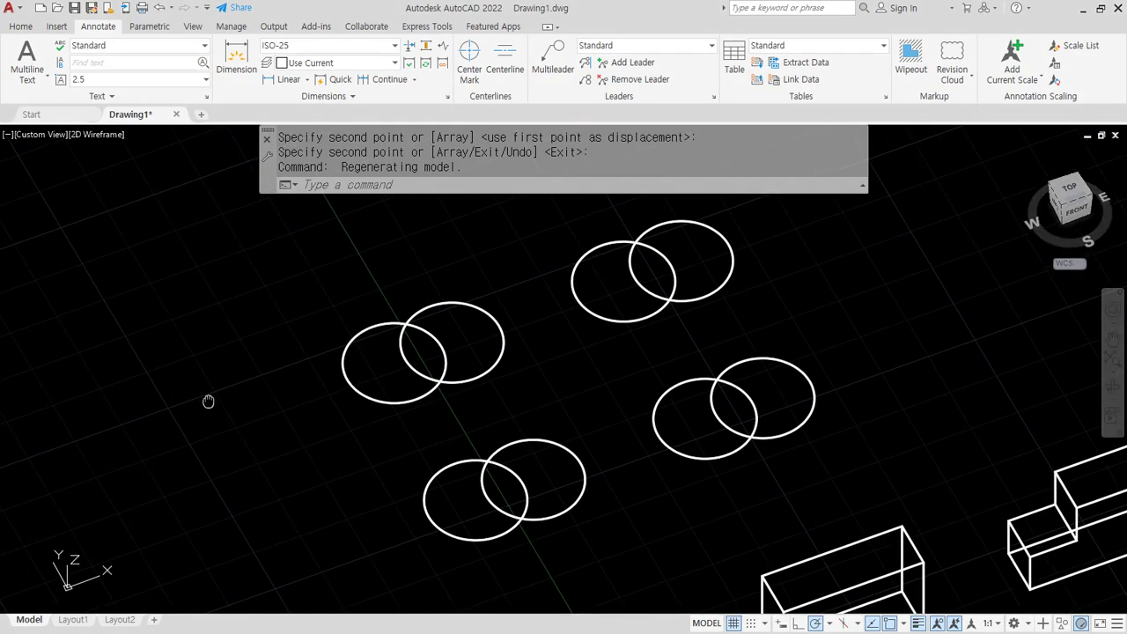
# Draw a closed five-vertex polyline whose segments cross each other, in the empty area beside the overlapping circle pairs.
pyautogui.write('pl')
pyautogui.press('Return')
pyautogui.click(33, 386)
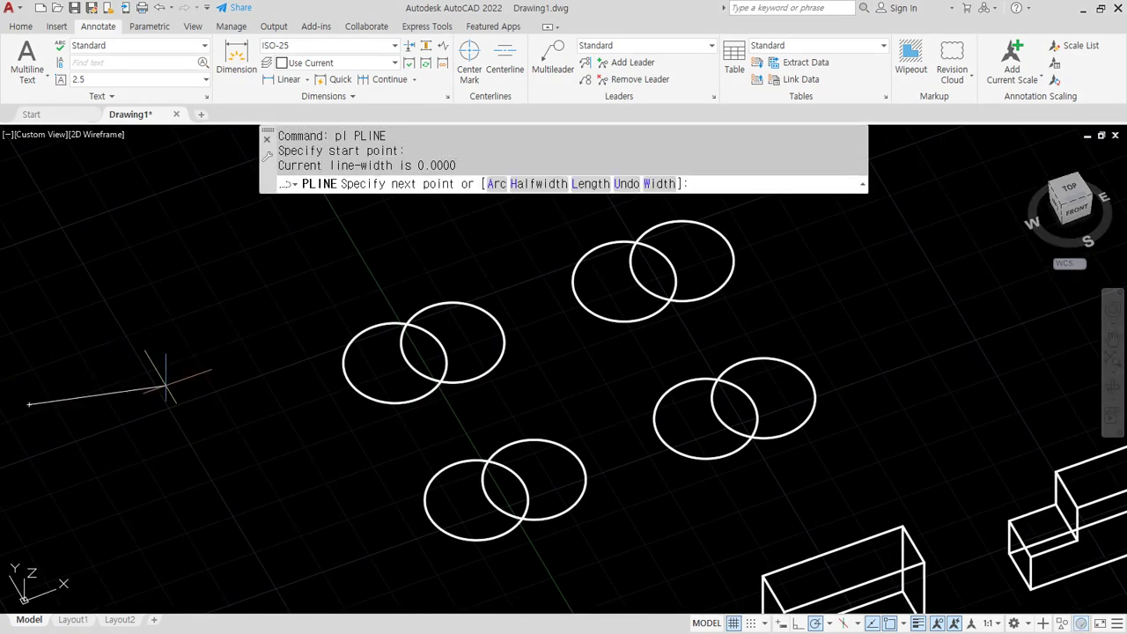
pyautogui.moveTo(163, 373); pyautogui.dragTo(251, 327, button='middle')
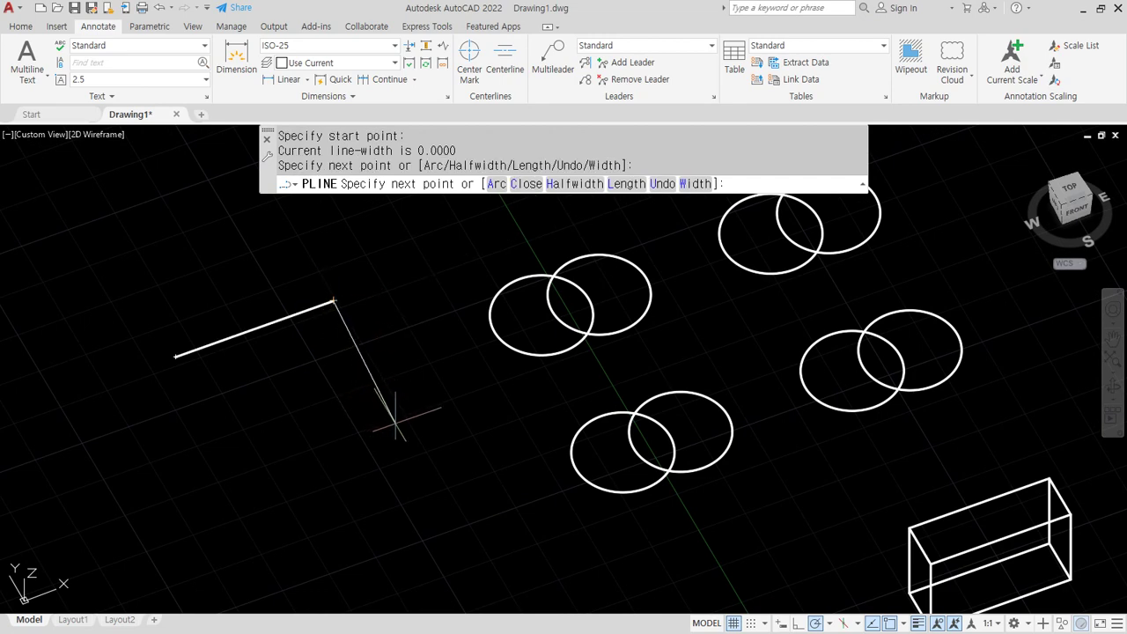
pyautogui.click(369, 363)
pyautogui.click(256, 286)
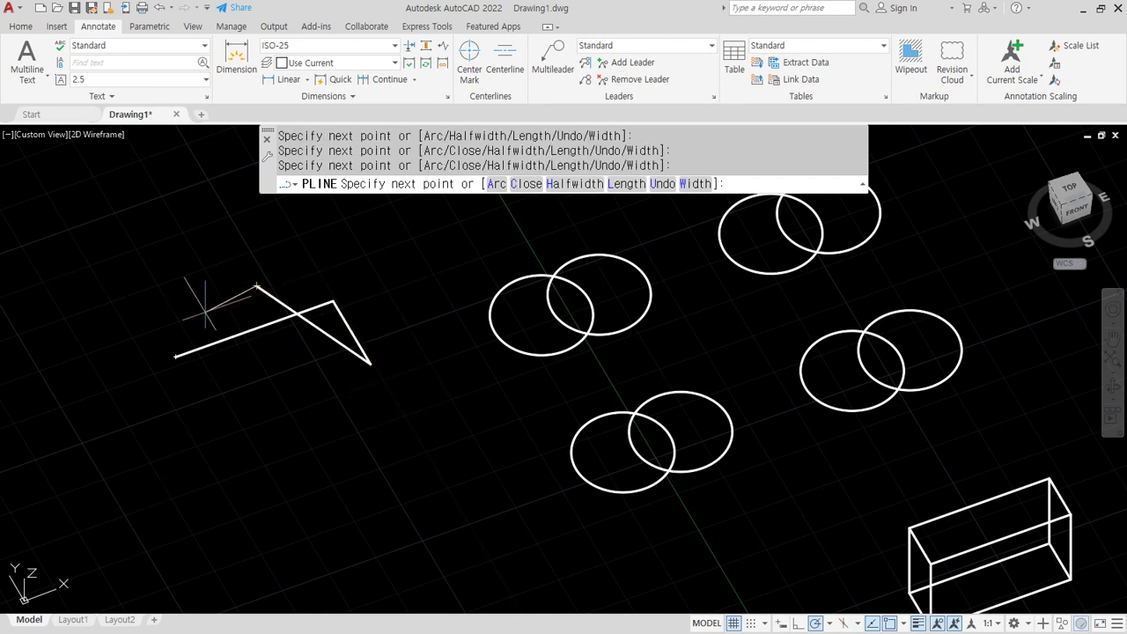
pyautogui.click(290, 465)
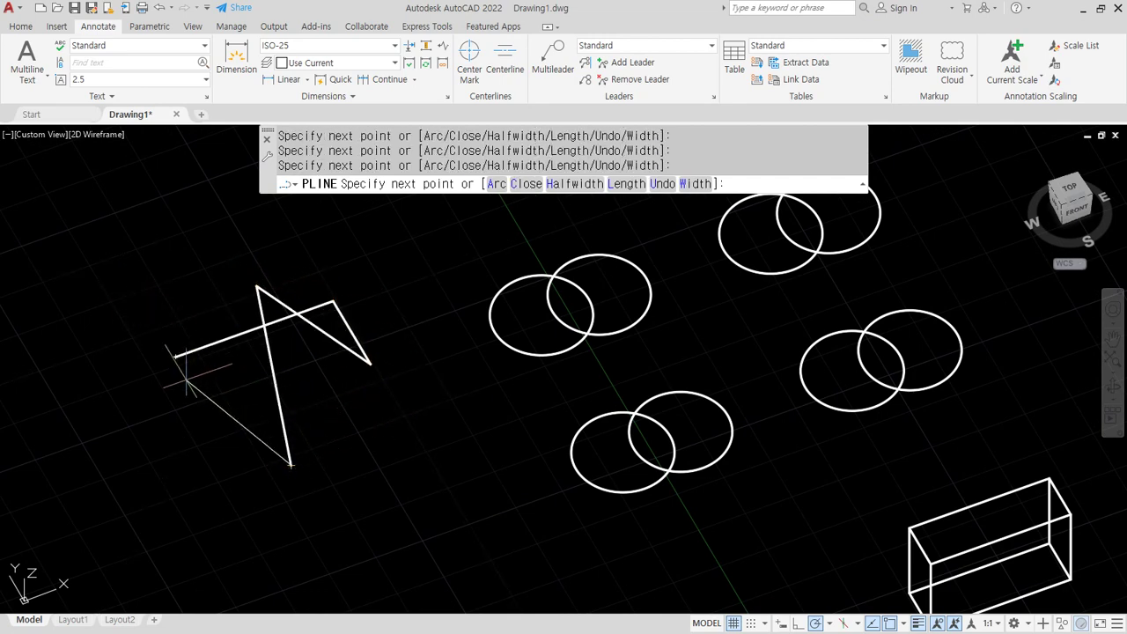
pyautogui.press('Return')
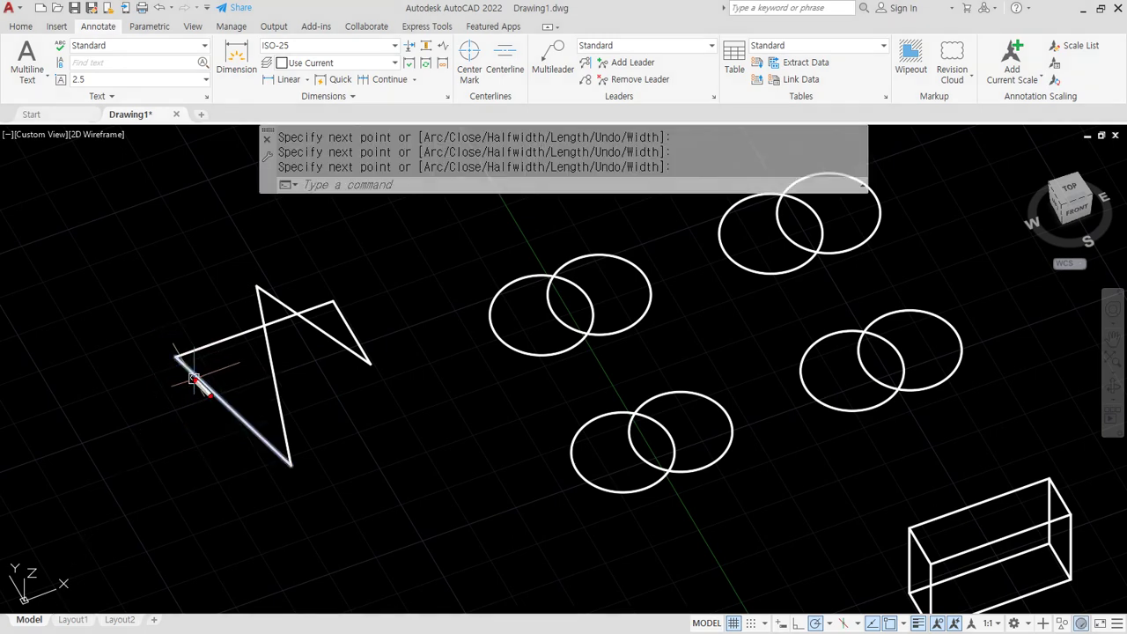
# Mark the crossing segments of the polyline and try to extrude it into a solid.
pyautogui.moveTo(179, 357)
pyautogui.mouseDown()
pyautogui.moveTo(209, 388)
pyautogui.moveTo(268, 325)
pyautogui.moveTo(372, 387)
pyautogui.moveTo(244, 358)
pyautogui.moveTo(377, 287)
pyautogui.moveTo(251, 378)
pyautogui.mouseUp()
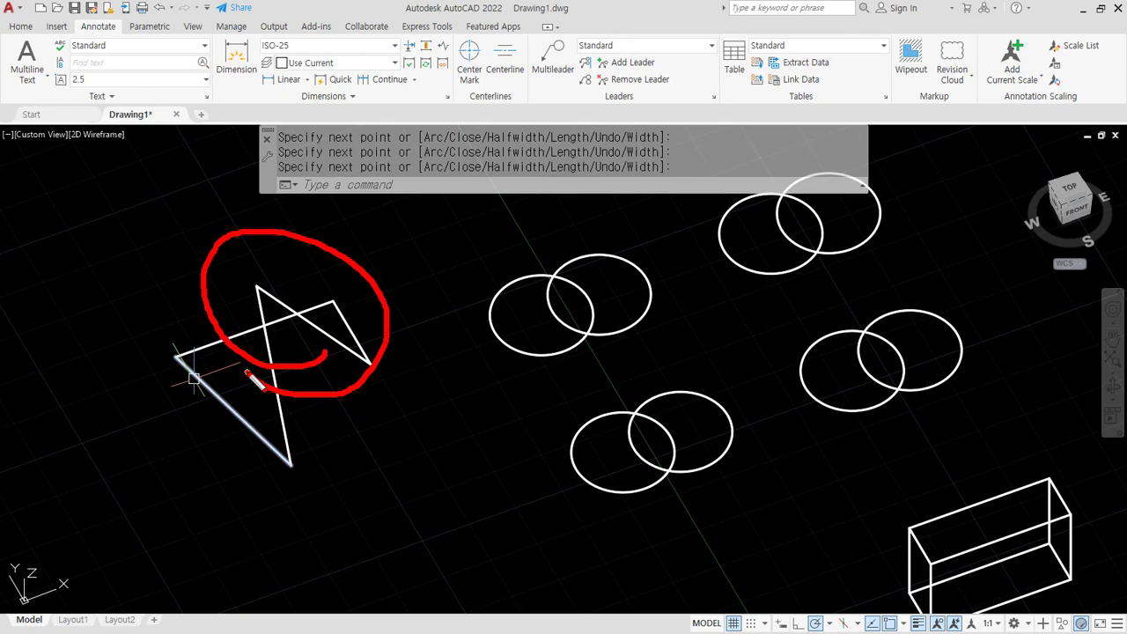
pyautogui.press('Escape')
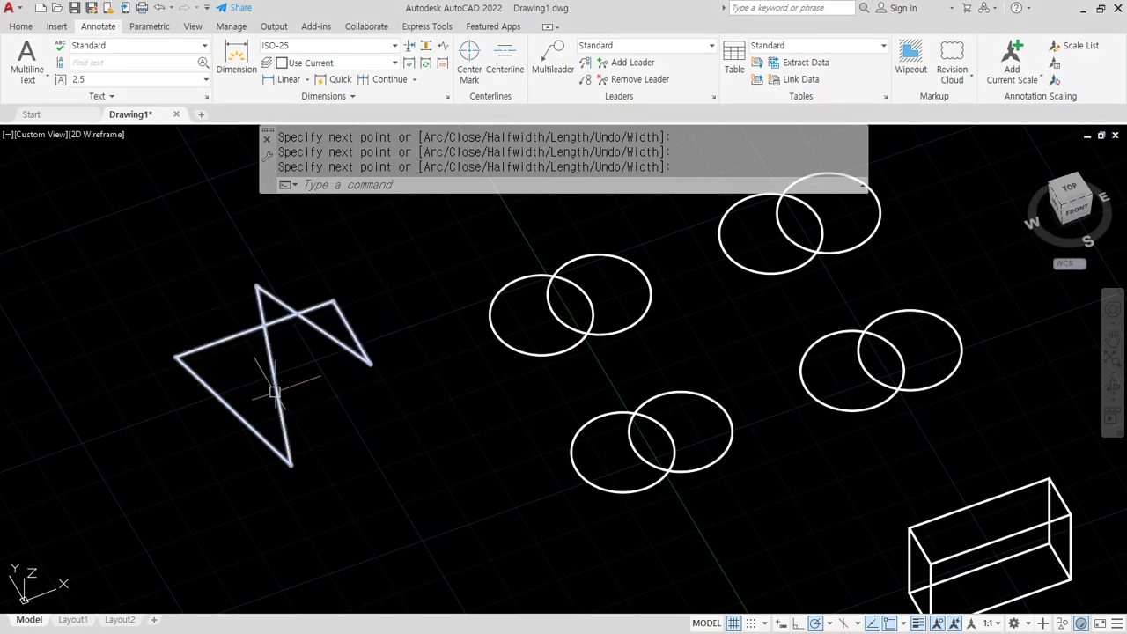
pyautogui.write('ext')
pyautogui.press('Return')
pyautogui.click(274, 393)
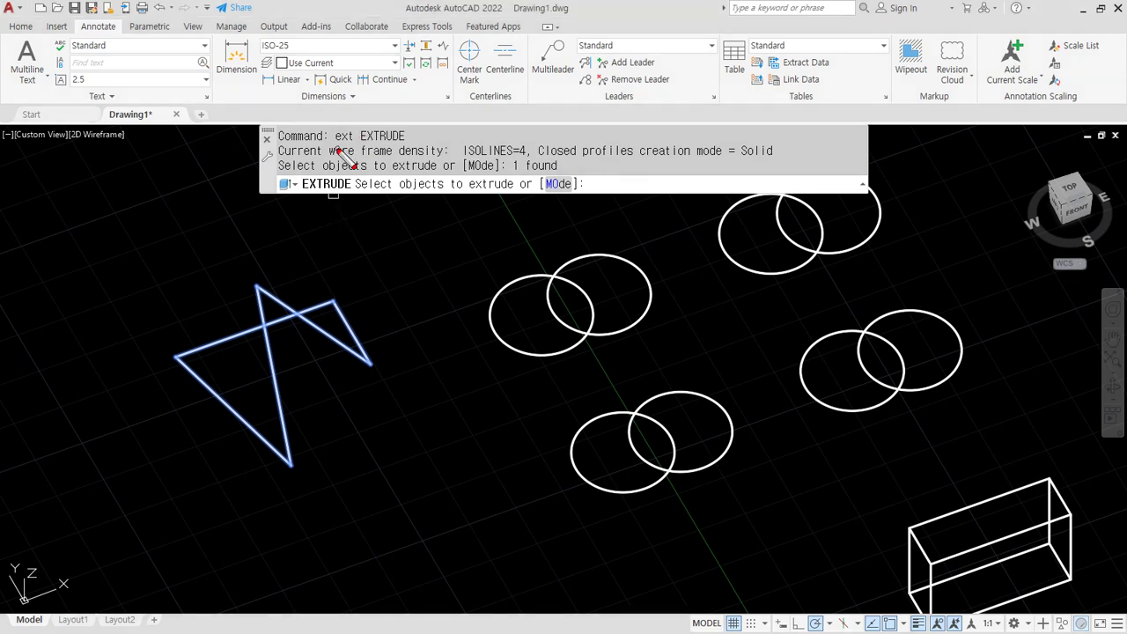
pyautogui.moveTo(291, 162); pyautogui.dragTo(439, 164)
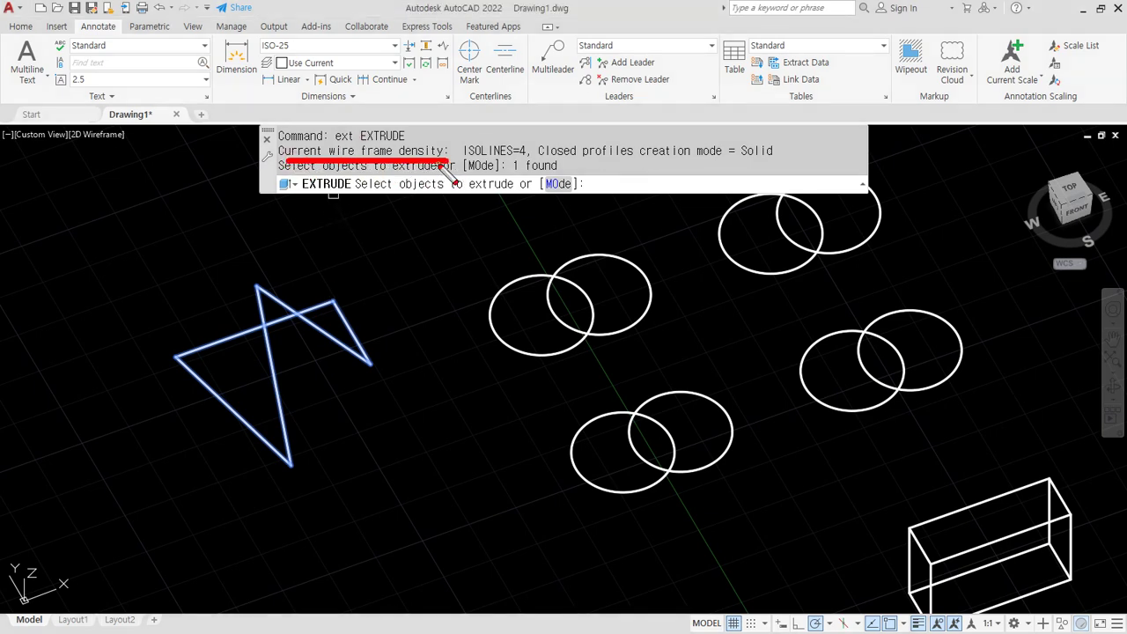
pyautogui.press('Return')
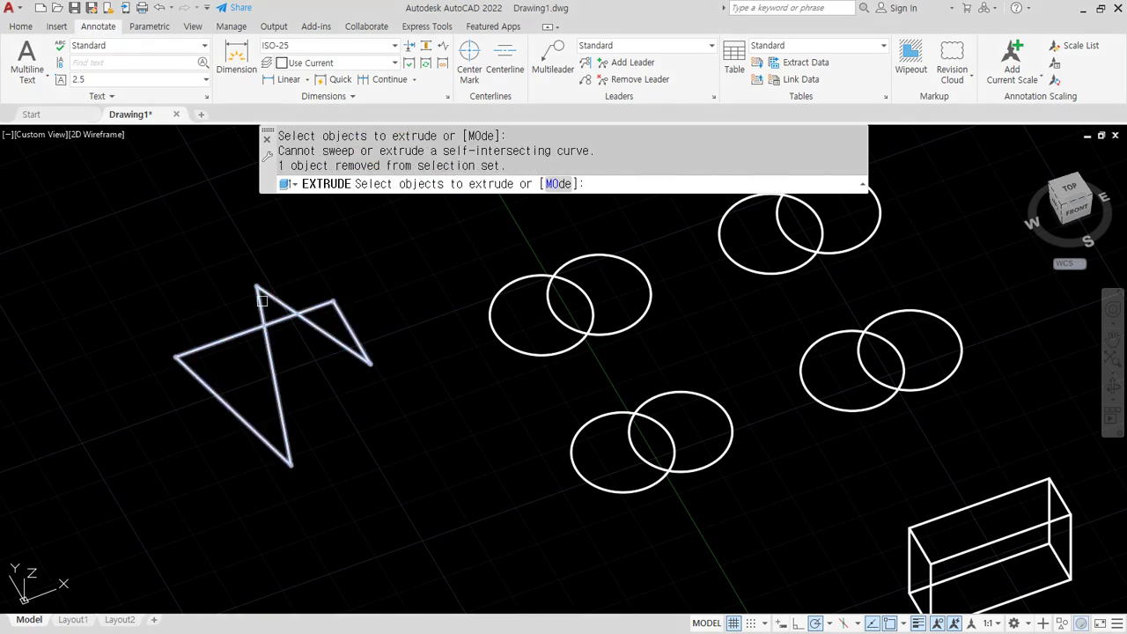
pyautogui.click(263, 354)
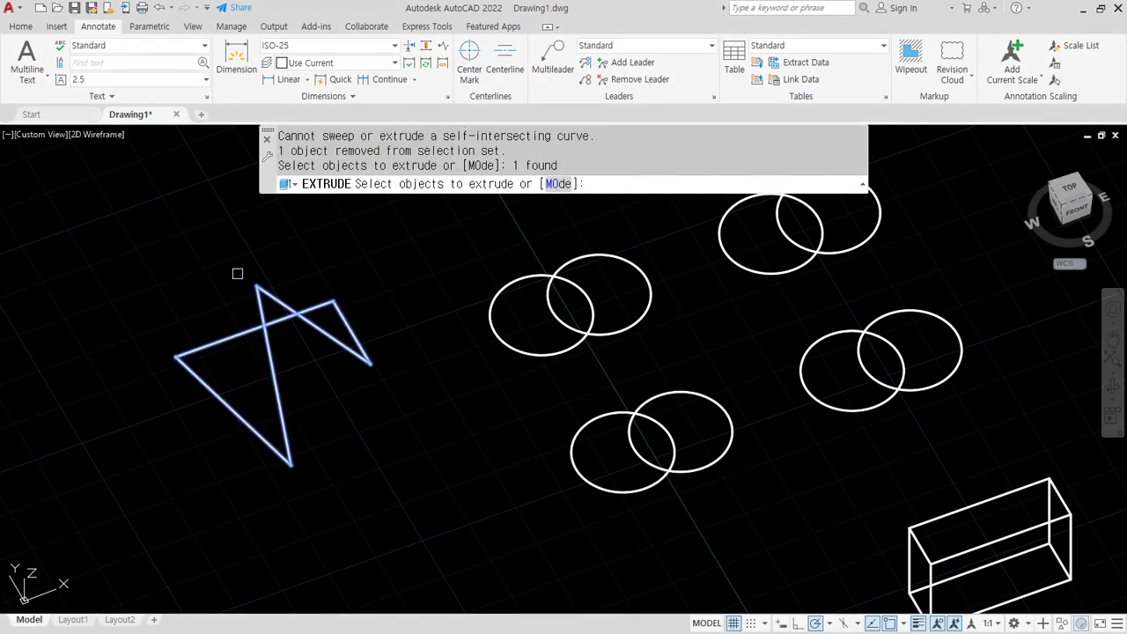
pyautogui.press('Return')
pyautogui.press('Return')
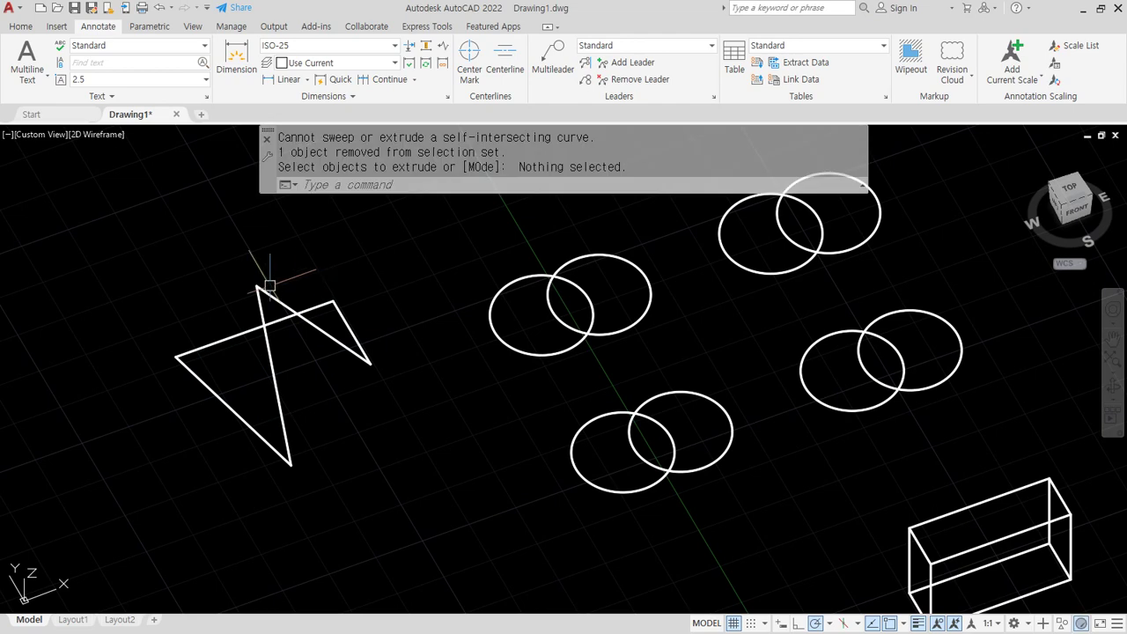
# Stretch the polyline's upper crossing vertex about 20 units at 270° so its segments no longer intersect.
pyautogui.click(258, 291)
pyautogui.click(257, 286)
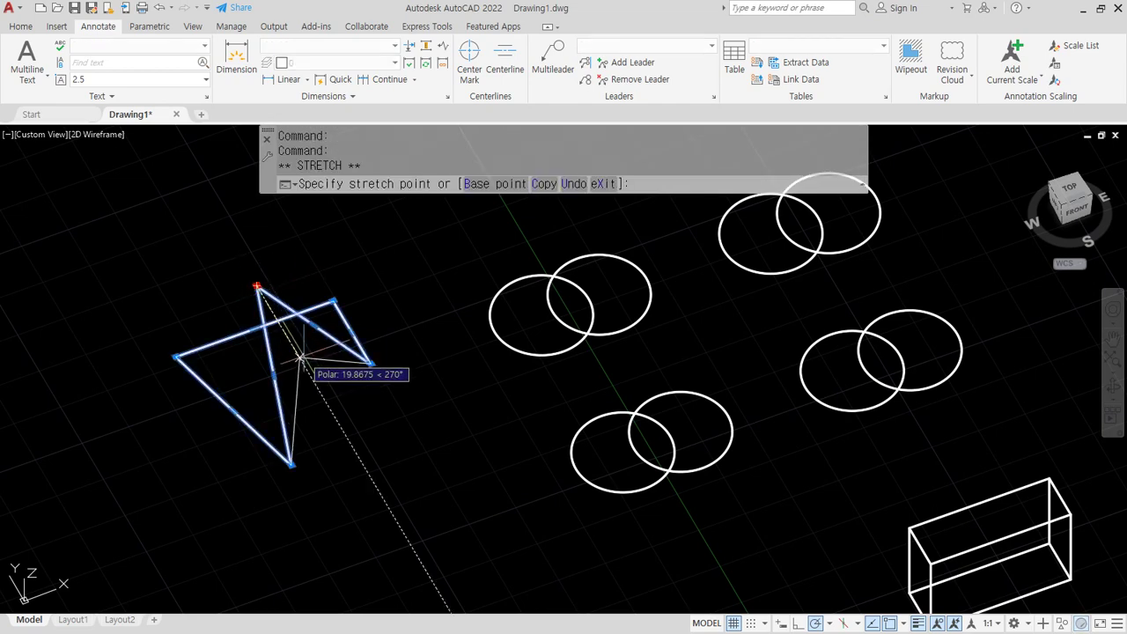
pyautogui.click(299, 358)
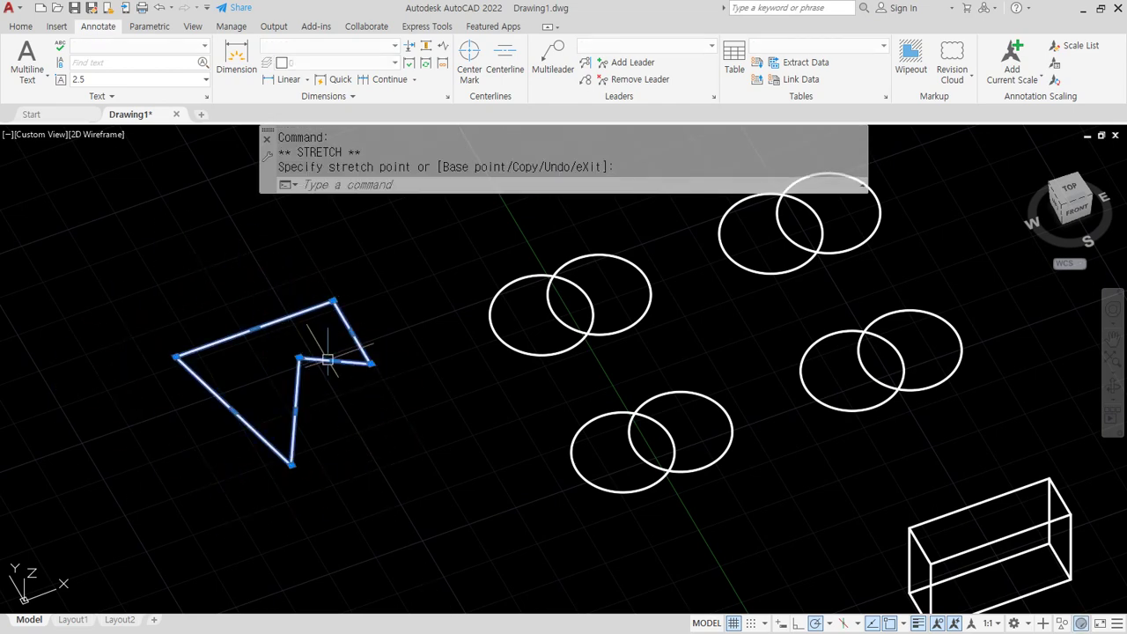
pyautogui.press('Escape')
# Extrude the reshaped closed polyline upward by about 23.7 units.
pyautogui.write('ext')
pyautogui.press('Return')
pyautogui.click(290, 424)
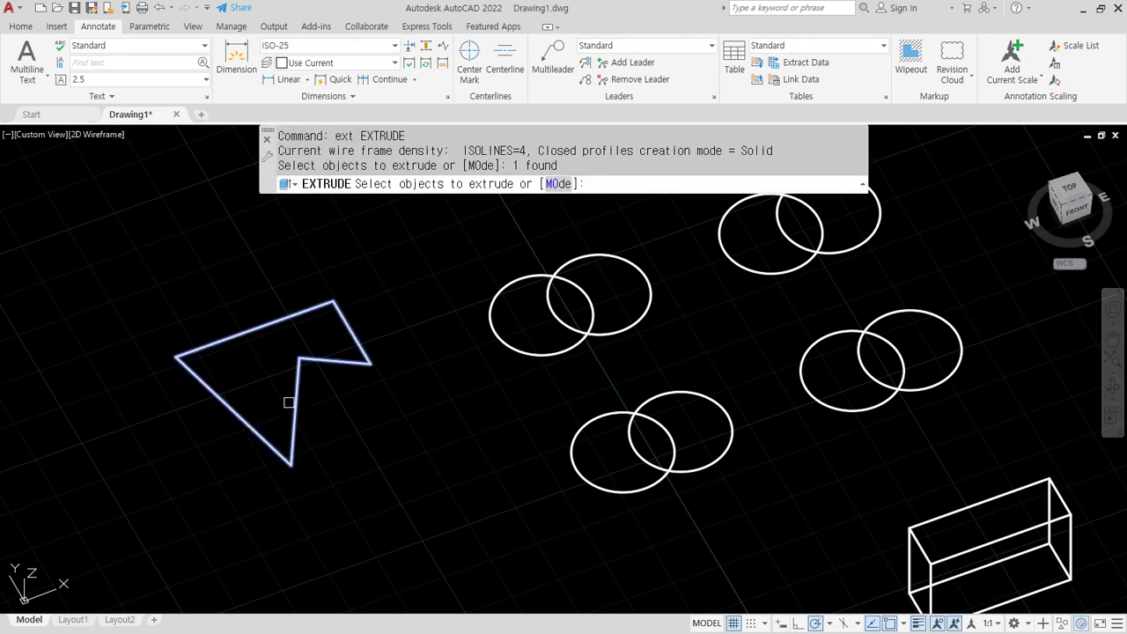
pyautogui.press('Return')
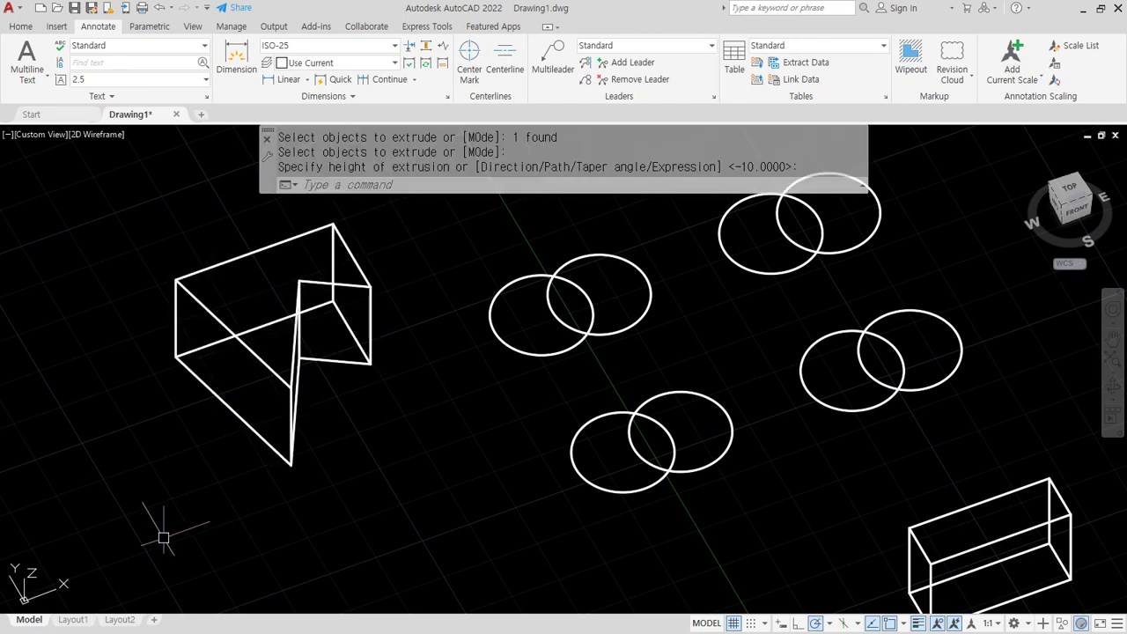
# Mark the circles of one overlapping pair as 1 and 2 and examine how the separate closed shapes overlap.
pyautogui.moveTo(578, 285)
pyautogui.mouseDown()
pyautogui.moveTo(537, 276)
pyautogui.moveTo(509, 353)
pyautogui.moveTo(595, 351)
pyautogui.moveTo(568, 283)
pyautogui.mouseUp()
pyautogui.moveTo(492, 238); pyautogui.dragTo(494, 271)
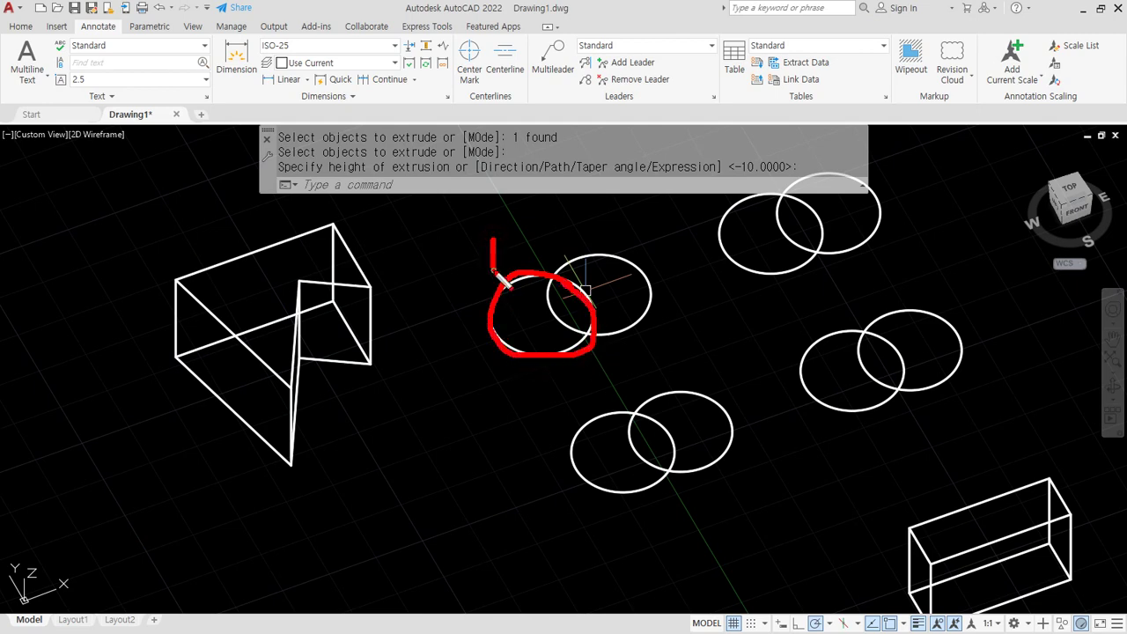
pyautogui.moveTo(639, 336)
pyautogui.mouseDown()
pyautogui.moveTo(562, 262)
pyautogui.moveTo(647, 338)
pyautogui.mouseUp()
pyautogui.moveTo(612, 229)
pyautogui.mouseDown()
pyautogui.moveTo(636, 224)
pyautogui.moveTo(647, 240)
pyautogui.mouseUp()
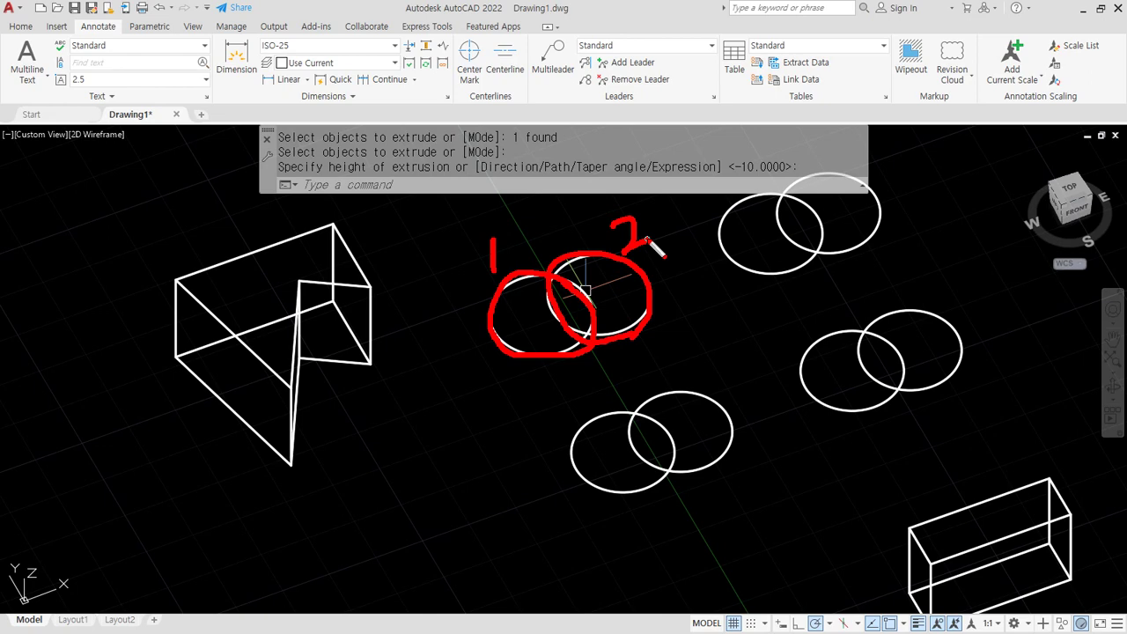
pyautogui.press('e')
pyautogui.moveTo(602, 371)
pyautogui.mouseDown()
pyautogui.moveTo(527, 362)
pyautogui.moveTo(590, 249)
pyautogui.moveTo(606, 361)
pyautogui.mouseUp()
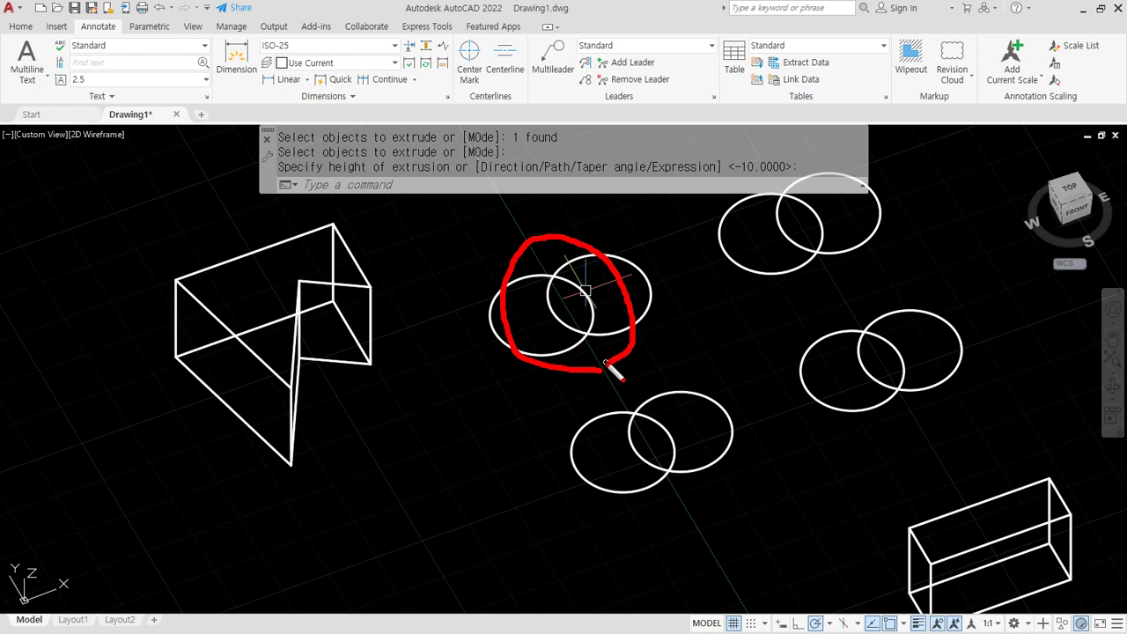
pyautogui.moveTo(490, 230); pyautogui.dragTo(532, 238)
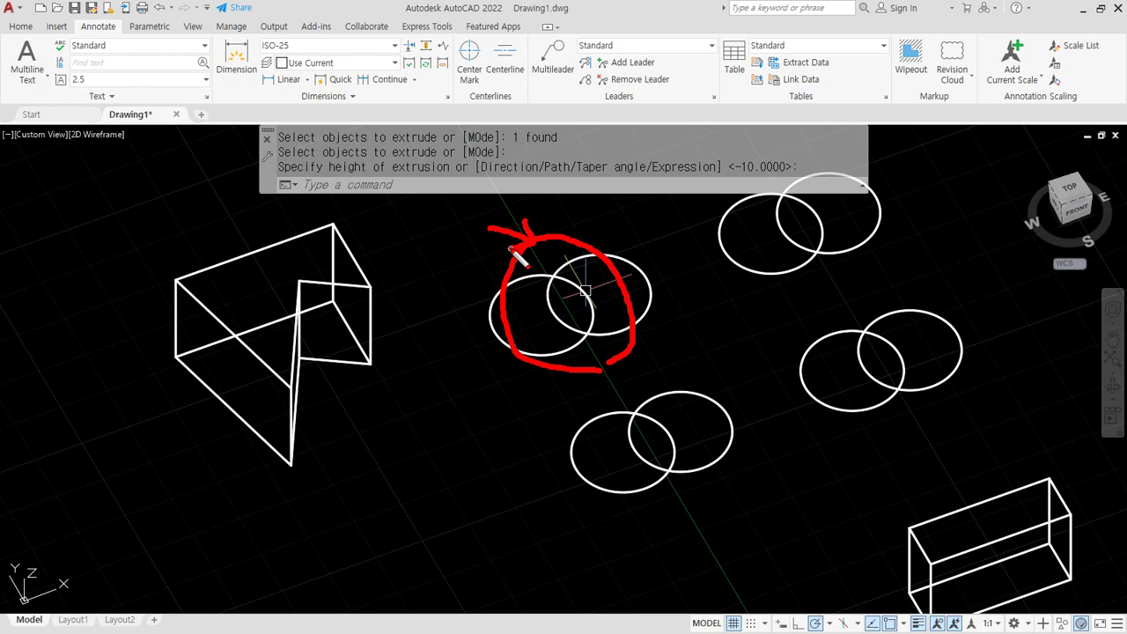
pyautogui.press('Escape')
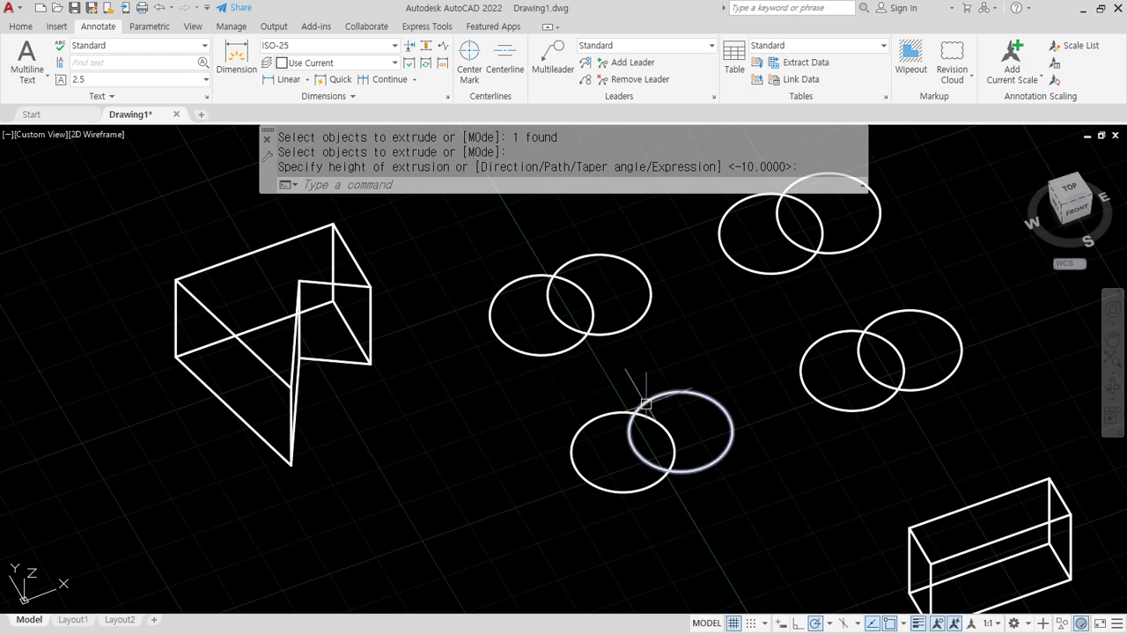
# Try extruding all eight overlapping circles downward by about 32.1 units, and undo the extrusion.
pyautogui.scroll(-2, 644, 391)
pyautogui.moveTo(649, 387); pyautogui.dragTo(597, 405, button='middle')
pyautogui.write('ext')
pyautogui.press('space')
pyautogui.click(774, 276)
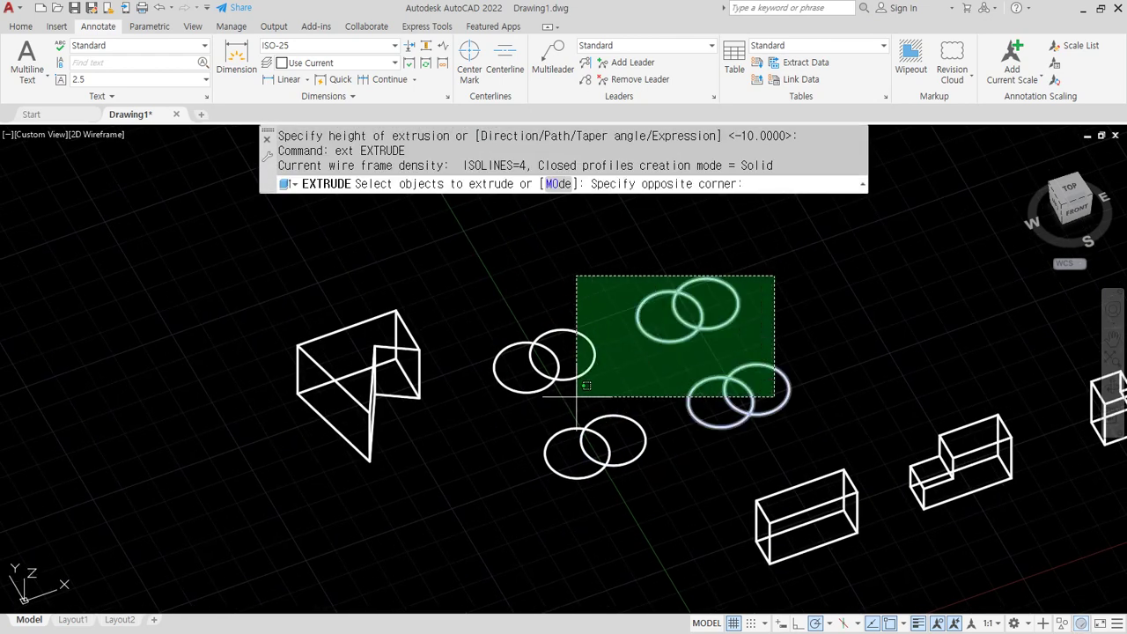
pyautogui.click(468, 480)
pyautogui.press('Return')
pyautogui.click(484, 454)
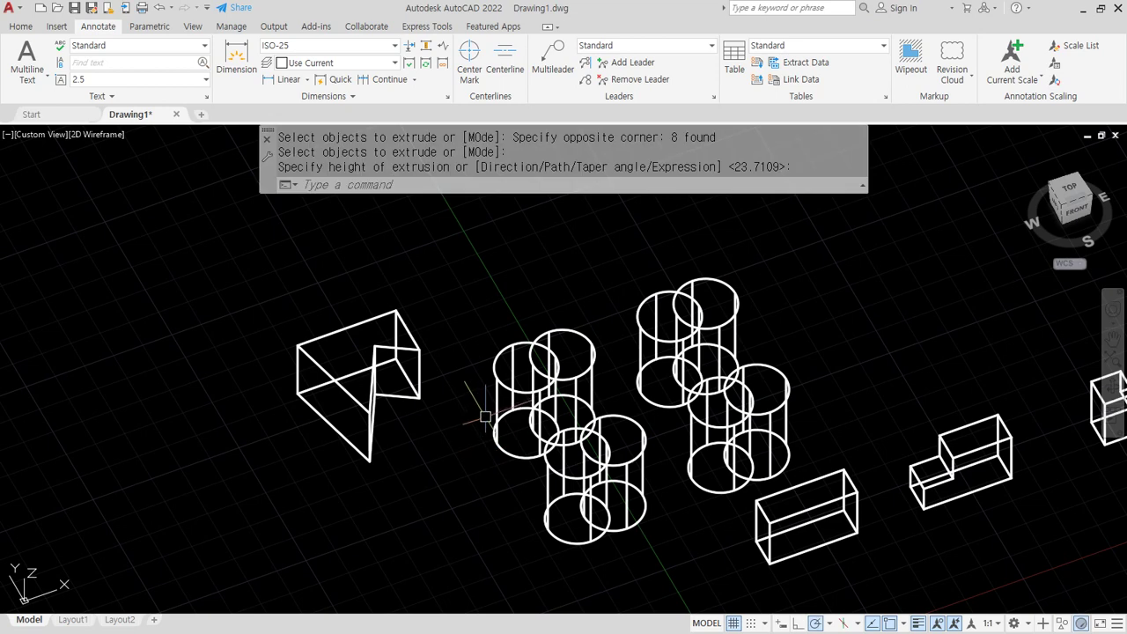
pyautogui.hotkey('ctrl', 'z')
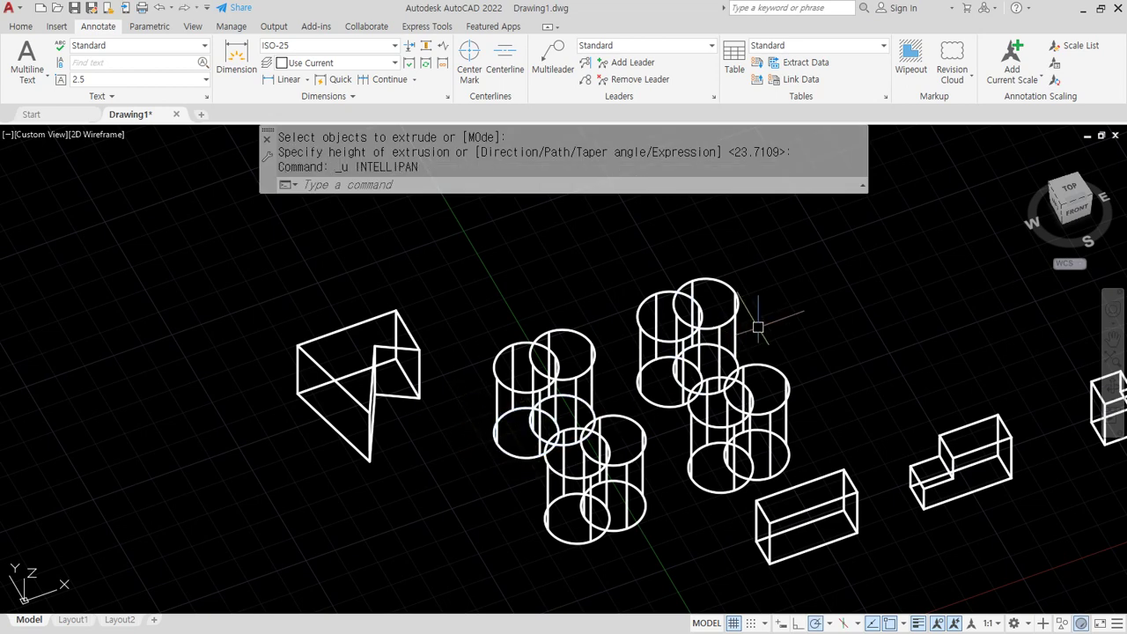
pyautogui.hotkey('ctrl', 'z')
# Extrude all eight overlapping circles upward to about the height of the neighbouring notched solid.
pyautogui.write('e')
pyautogui.press('Return')
pyautogui.click(774, 245)
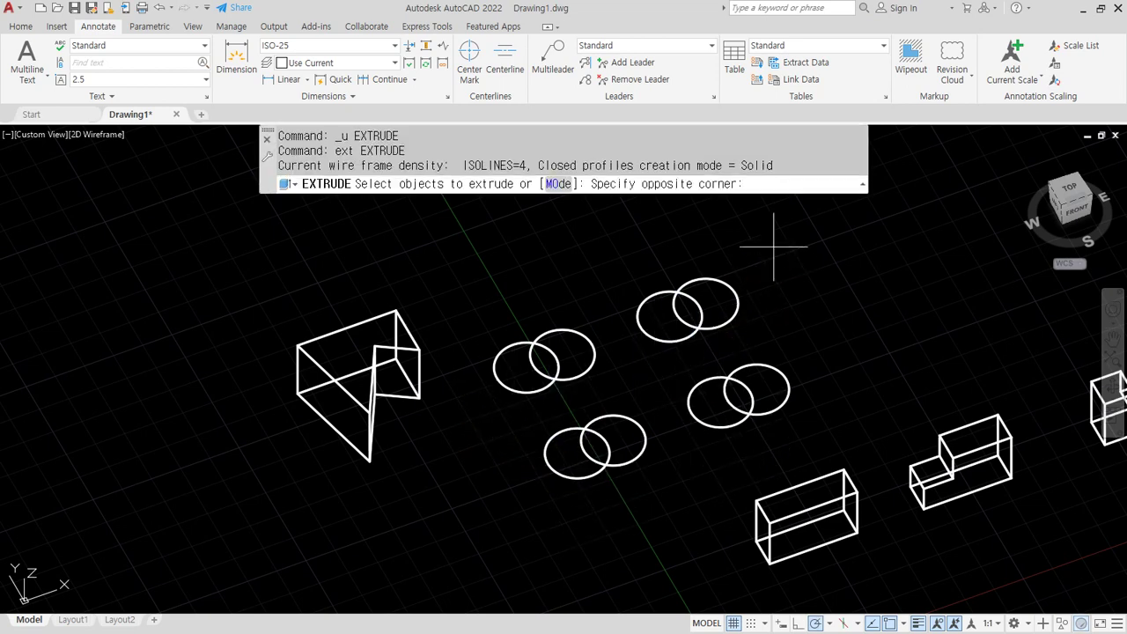
pyautogui.click(528, 465)
pyautogui.press('Return')
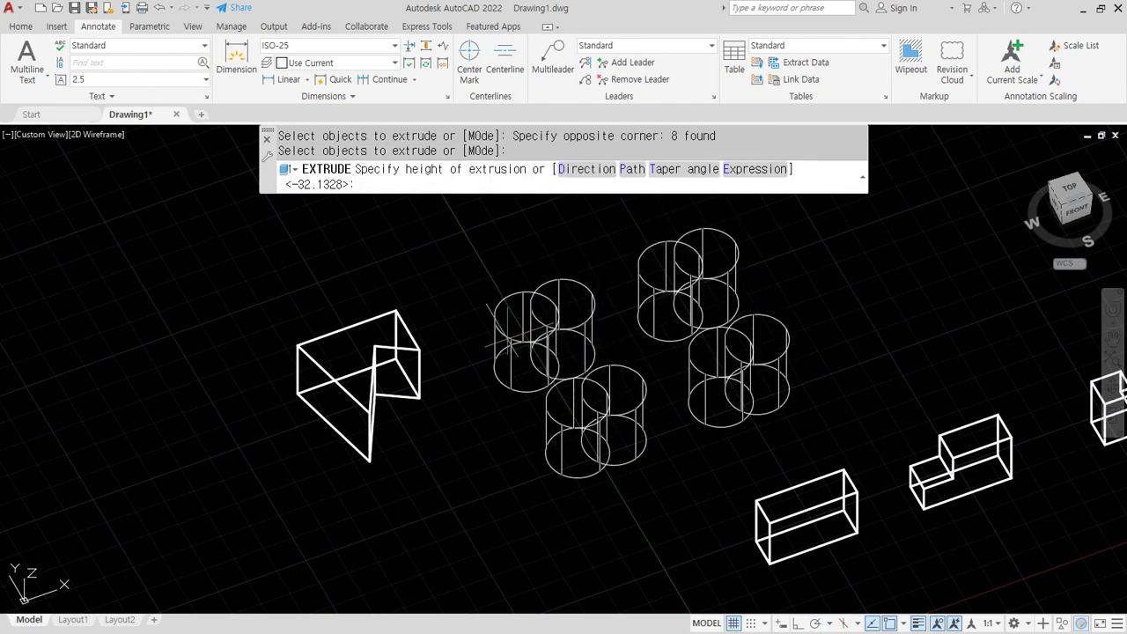
pyautogui.click(476, 338)
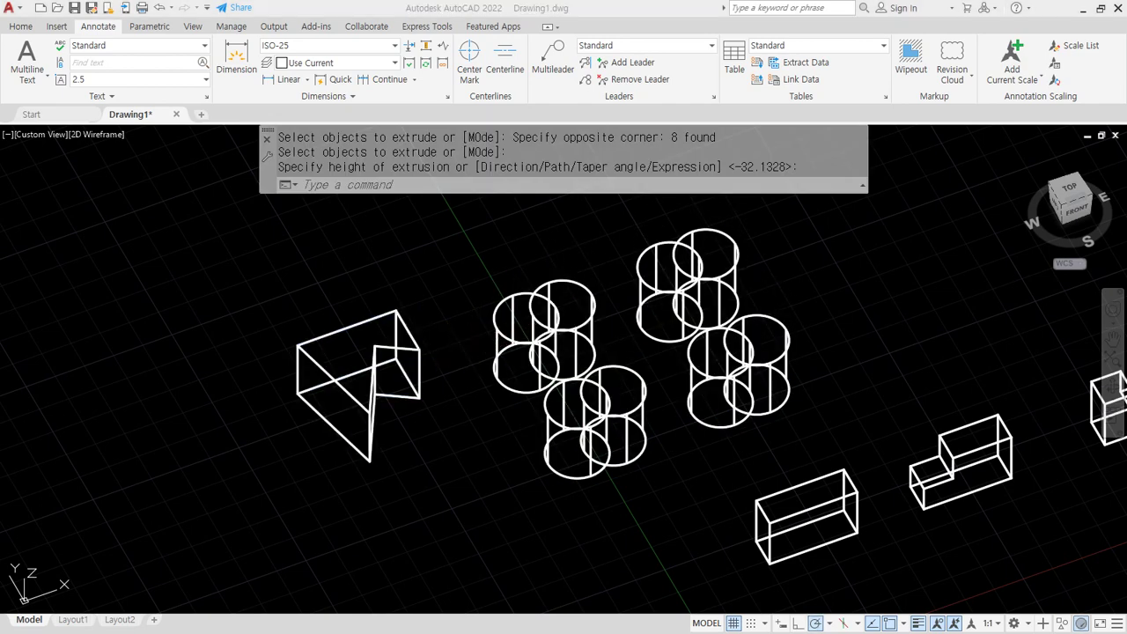
# Switch to the Notepad notes and examine the UNIon, INTersect, SUbtract line, marking it along with EXTrude and REVolve.
pyautogui.hotkey('alt', 'Tab')
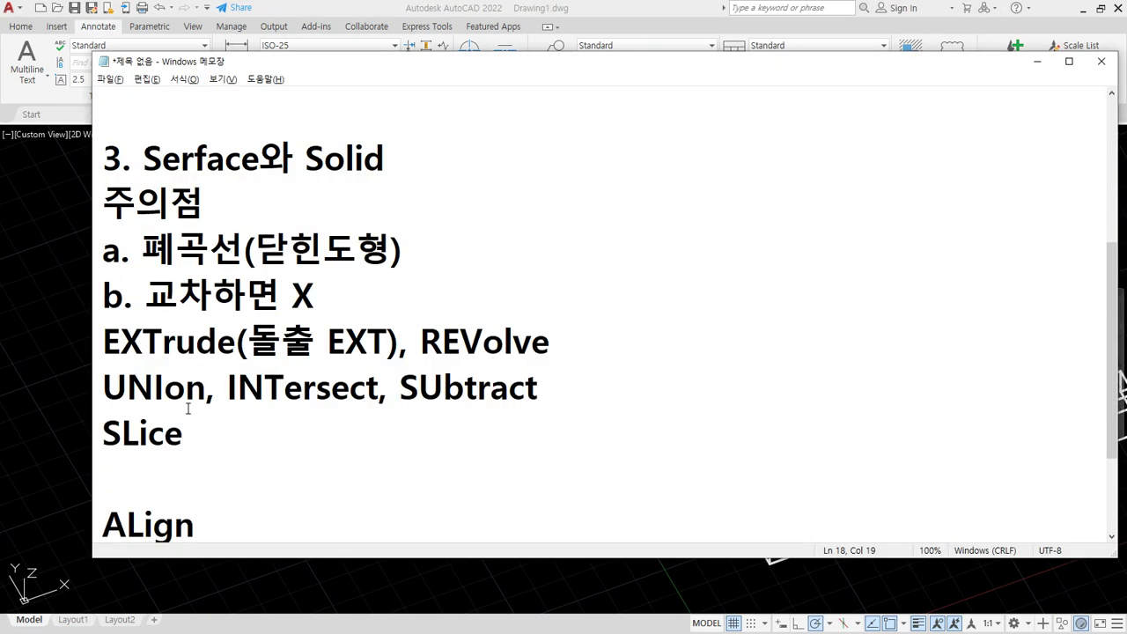
pyautogui.hotkey('ctrl', 'alt', 'g')
pyautogui.moveTo(102, 408); pyautogui.dragTo(556, 408)
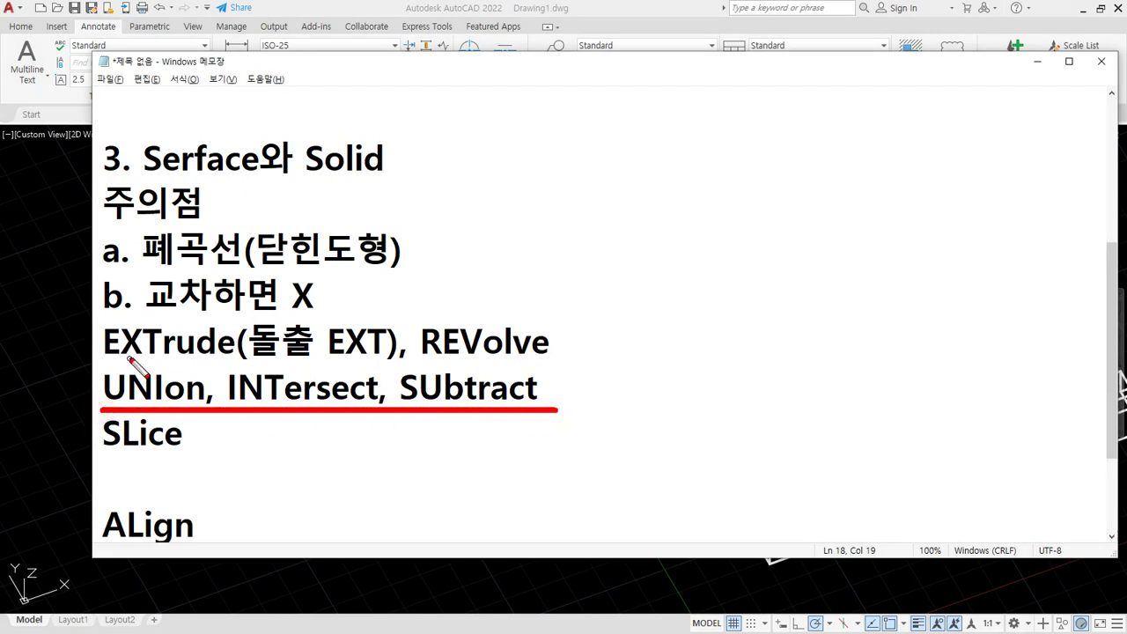
pyautogui.moveTo(128, 352); pyautogui.dragTo(158, 347)
pyautogui.moveTo(288, 355); pyautogui.dragTo(319, 349)
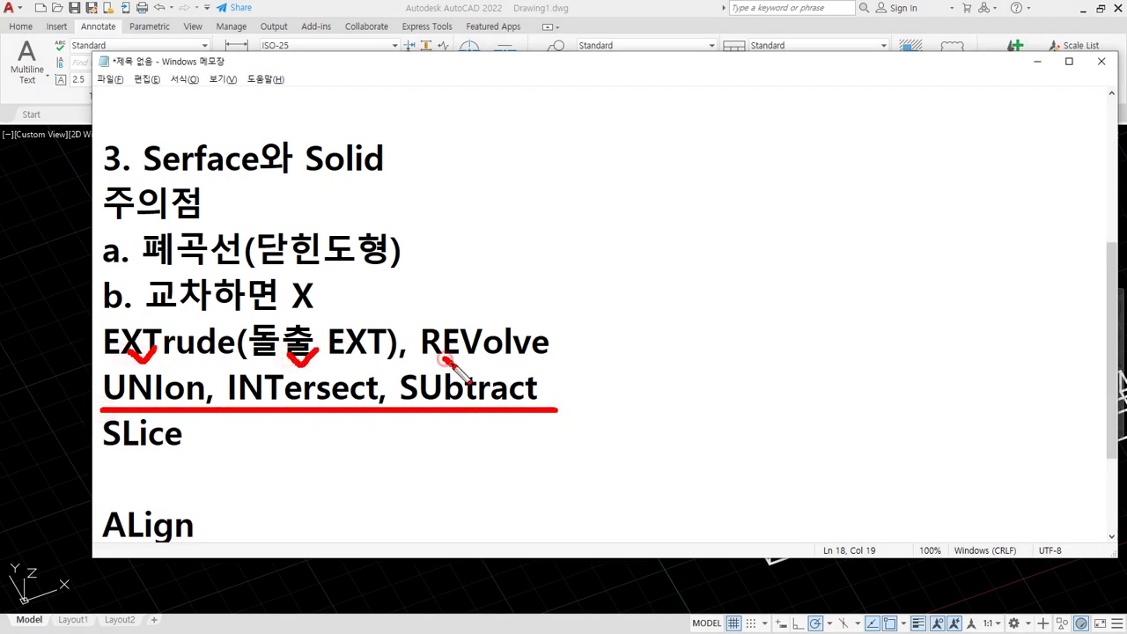
pyautogui.moveTo(443, 355); pyautogui.dragTo(480, 331)
pyautogui.press('Escape')
pyautogui.click(208, 388)
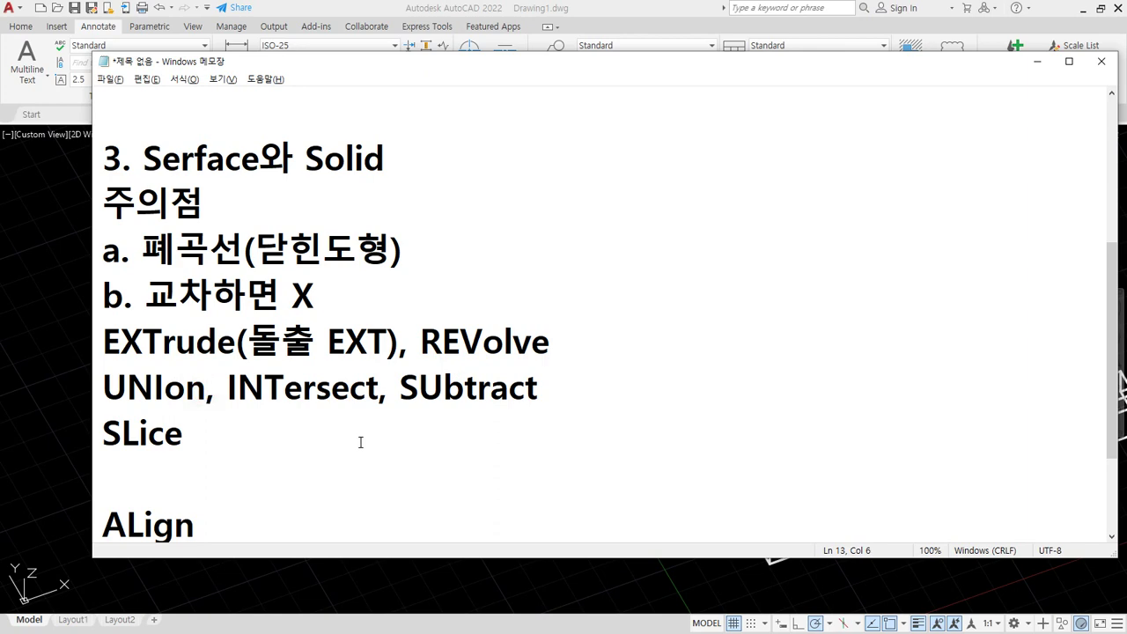
# Add the note "(결합 UNI)" directly after UNIon in the Notepad command line.
pyautogui.write('(ruf')
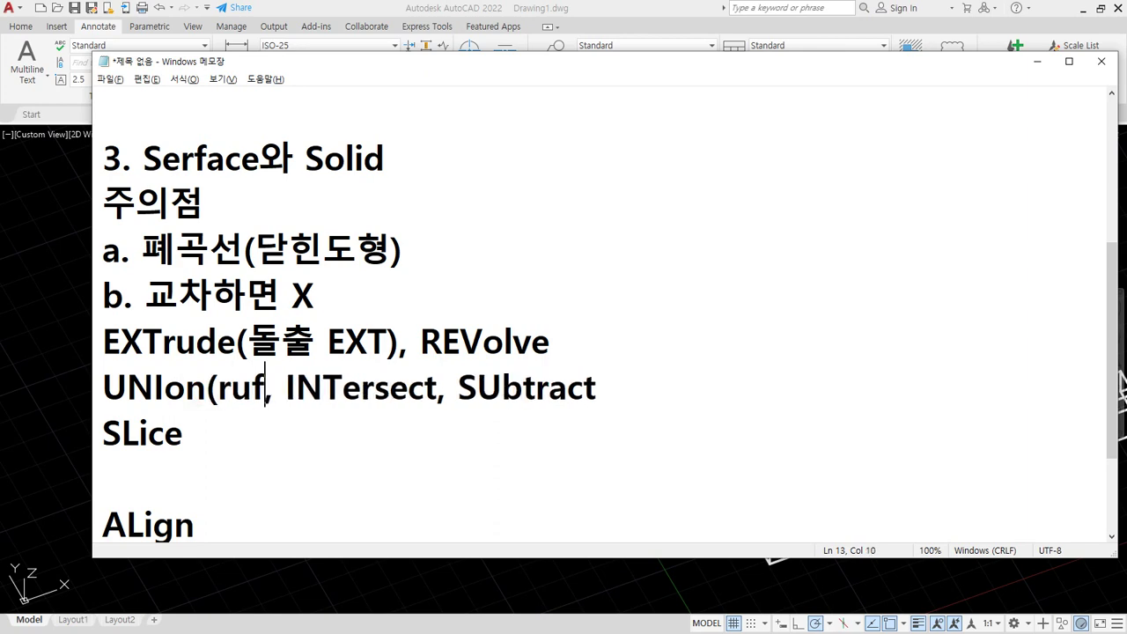
pyautogui.press('BackSpace')
pyautogui.press('BackSpace')
pyautogui.press('BackSpace')
pyautogui.write('결합 ')
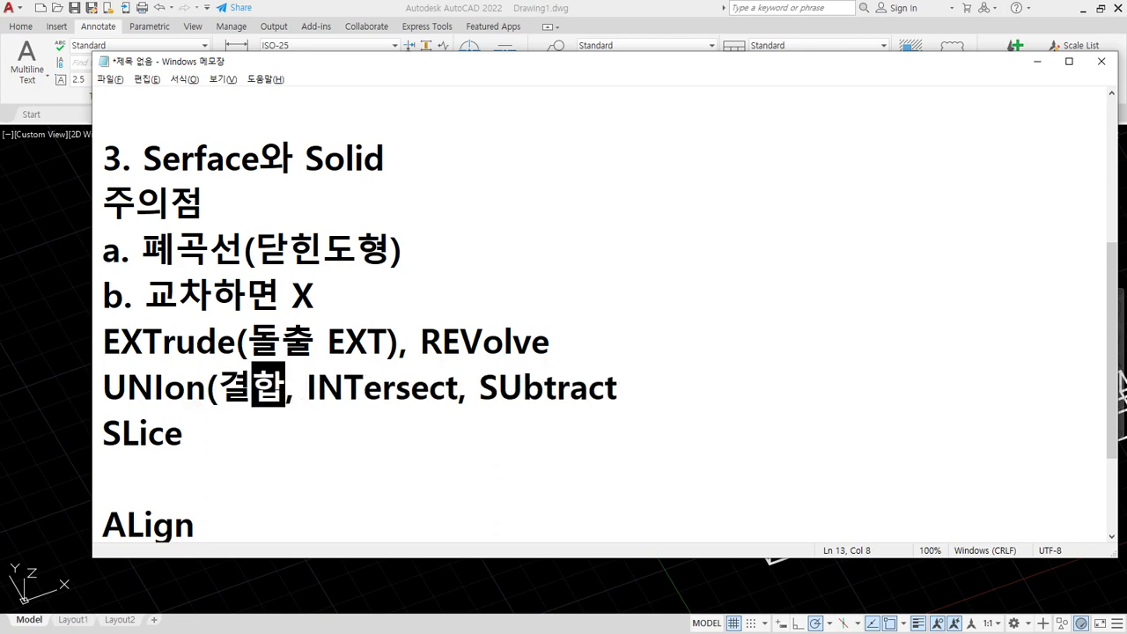
pyautogui.write('UNI)')
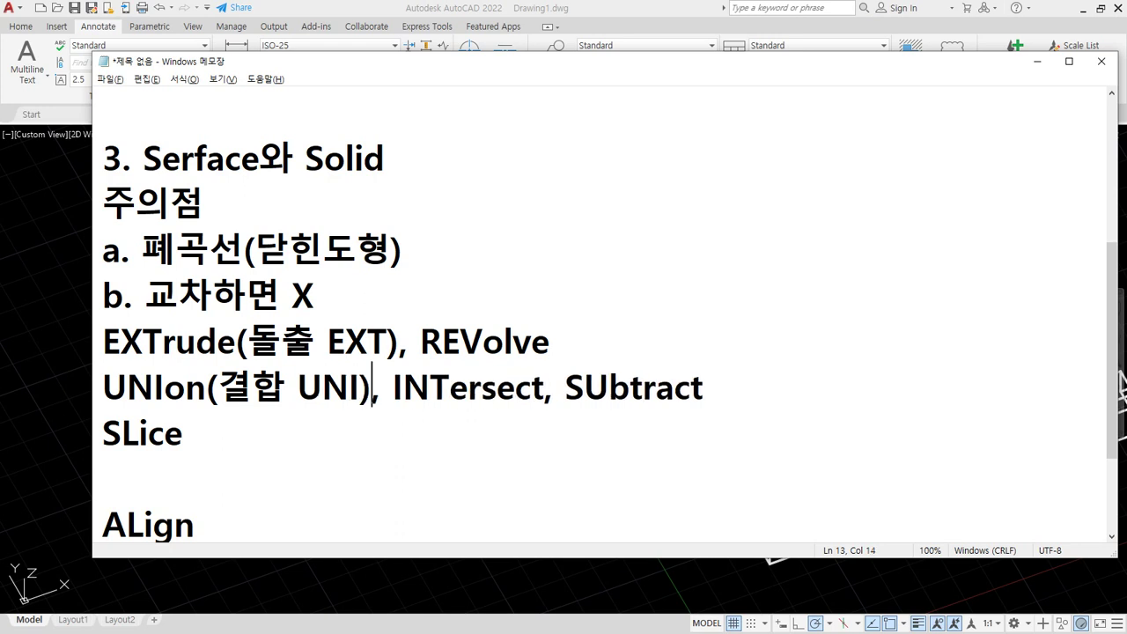
# Add the note "(교차 INT)" directly after INTersect on the same line.
pyautogui.press('Right')
pyautogui.press('Right')
pyautogui.press('Right')
pyautogui.press('Right')
pyautogui.press('Right')
pyautogui.press('Right')
pyautogui.press('Right')
pyautogui.press('Right')
pyautogui.press('Right')
pyautogui.press('Right')
pyautogui.press('Right')
pyautogui.write('(교차 IN')
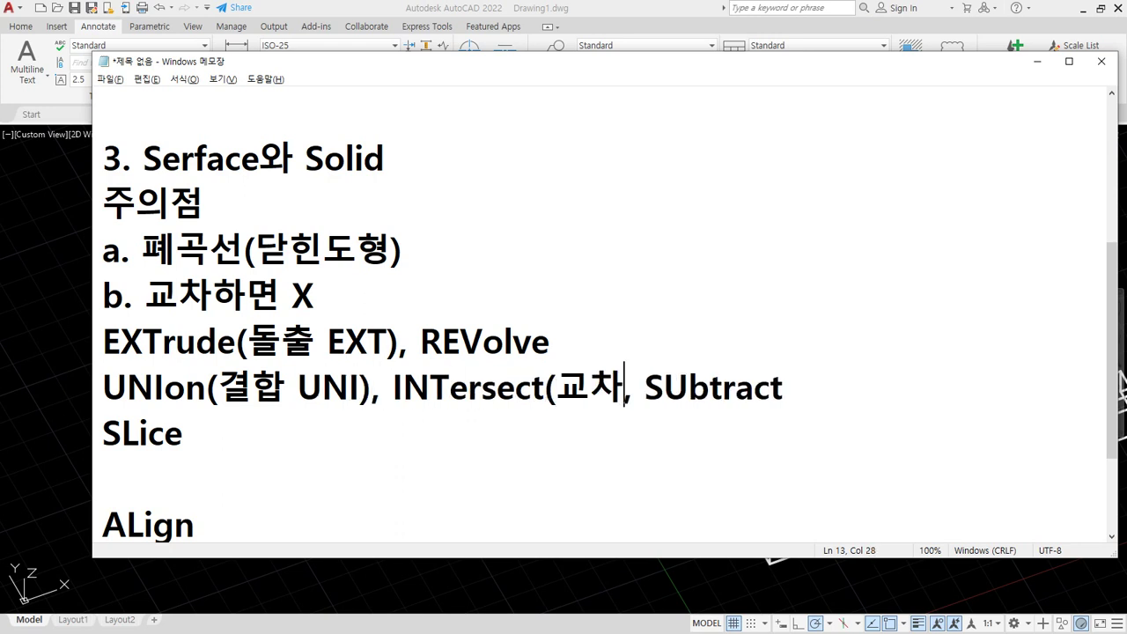
pyautogui.write('T)')
# Add the note "(빼기 SU)" after SUbtract at the end of the line.
pyautogui.press('End')
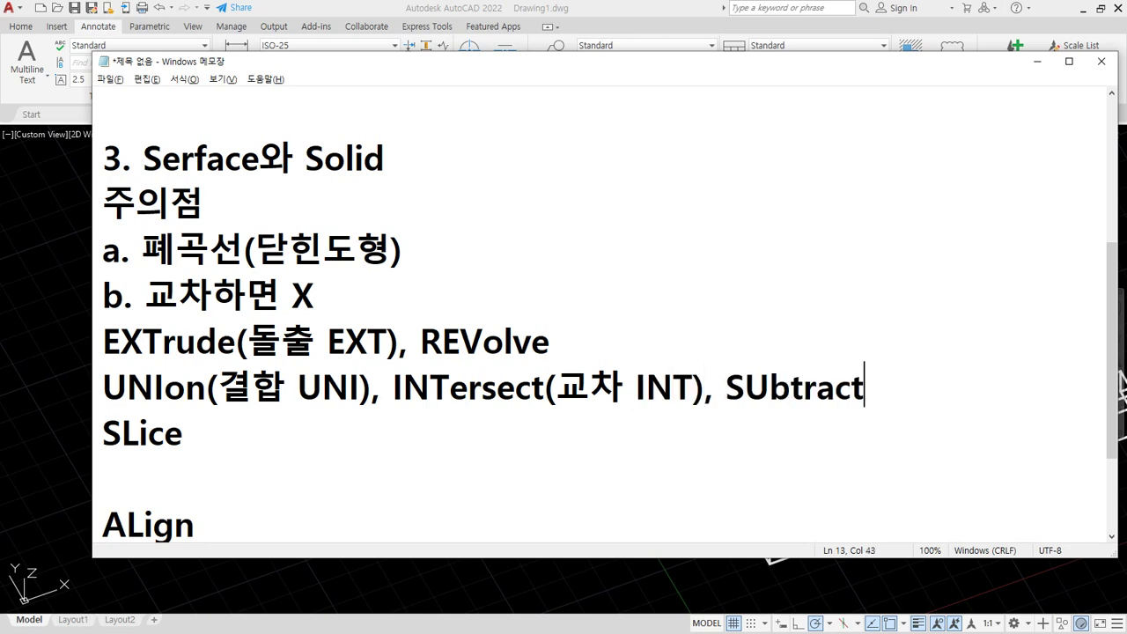
pyautogui.write('(빼기')
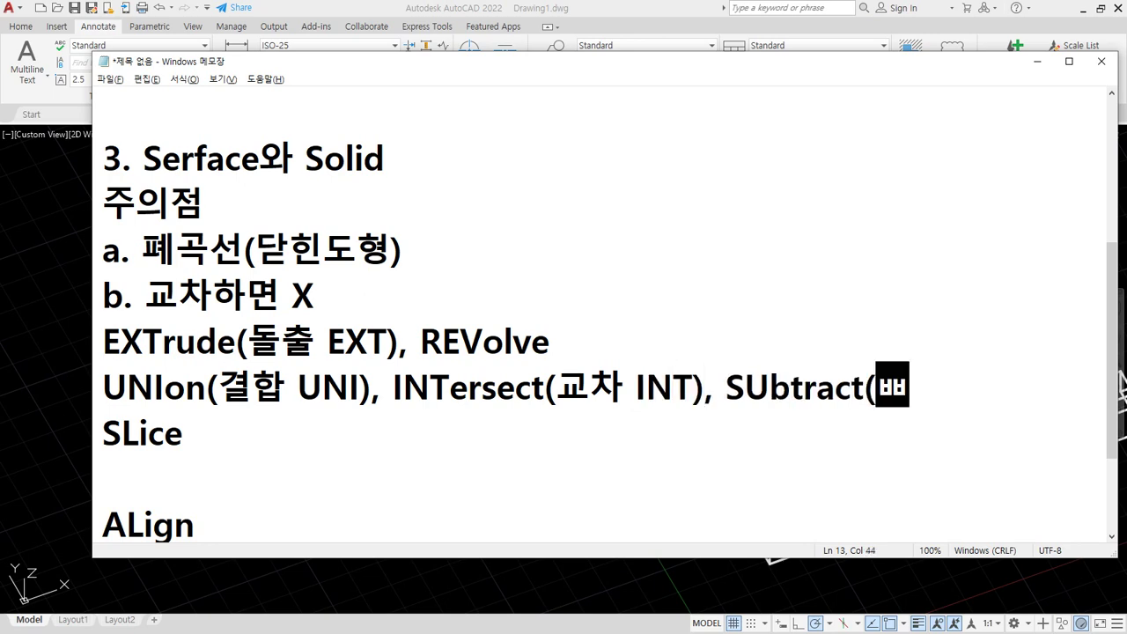
pyautogui.write(' SU)')
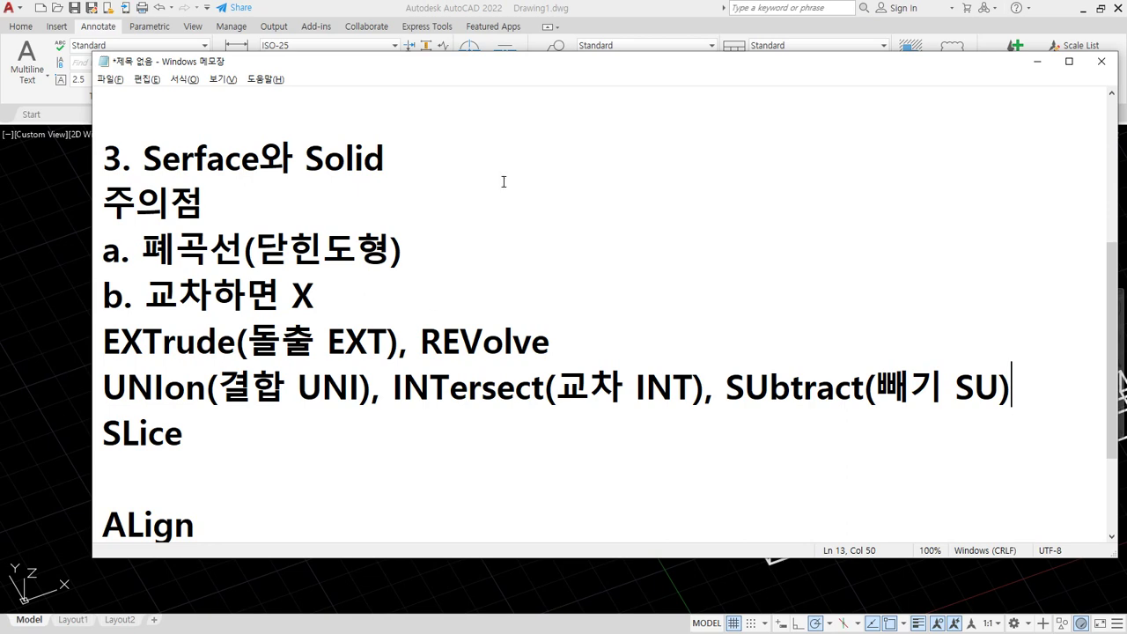
# Switch to AutoCAD and union the two overlapping cylinders of the pair nearest the blocks into one solid.
pyautogui.click(519, 11)
pyautogui.scroll(4, 504, 255)
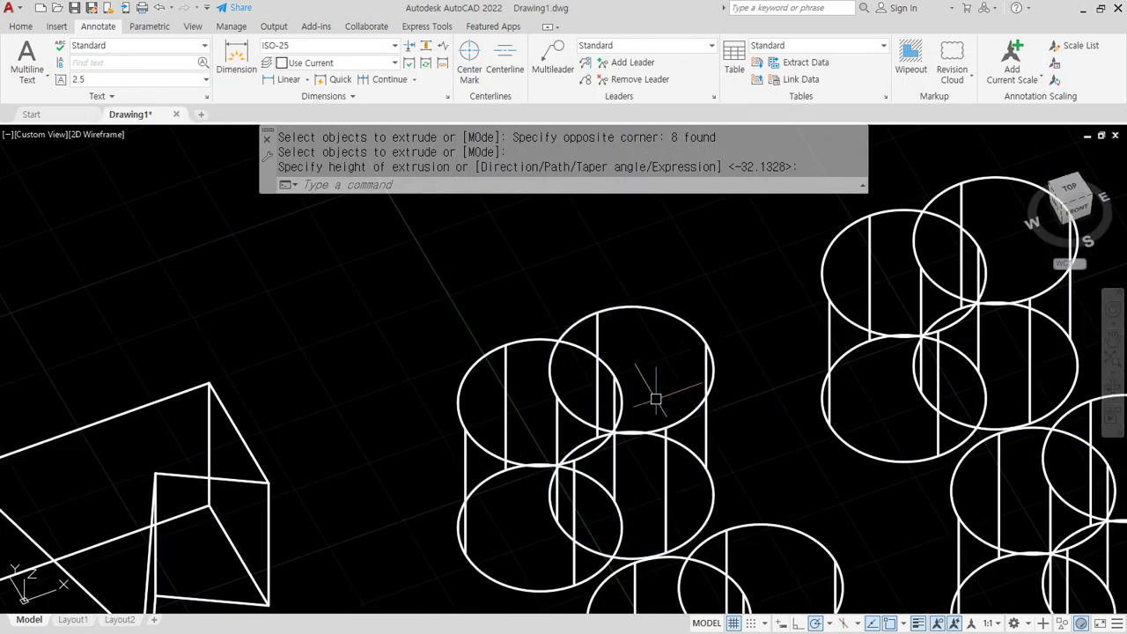
pyautogui.moveTo(656, 399); pyautogui.dragTo(573, 410, button='middle')
pyautogui.write('uni')
pyautogui.press('Return')
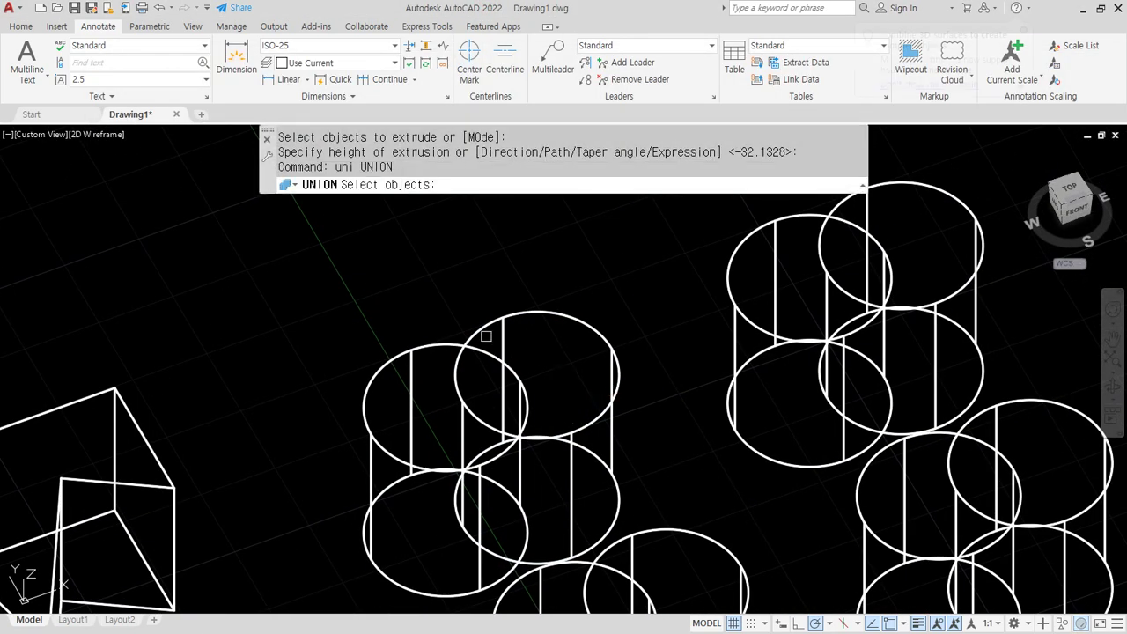
pyautogui.click(485, 272)
pyautogui.click(415, 370)
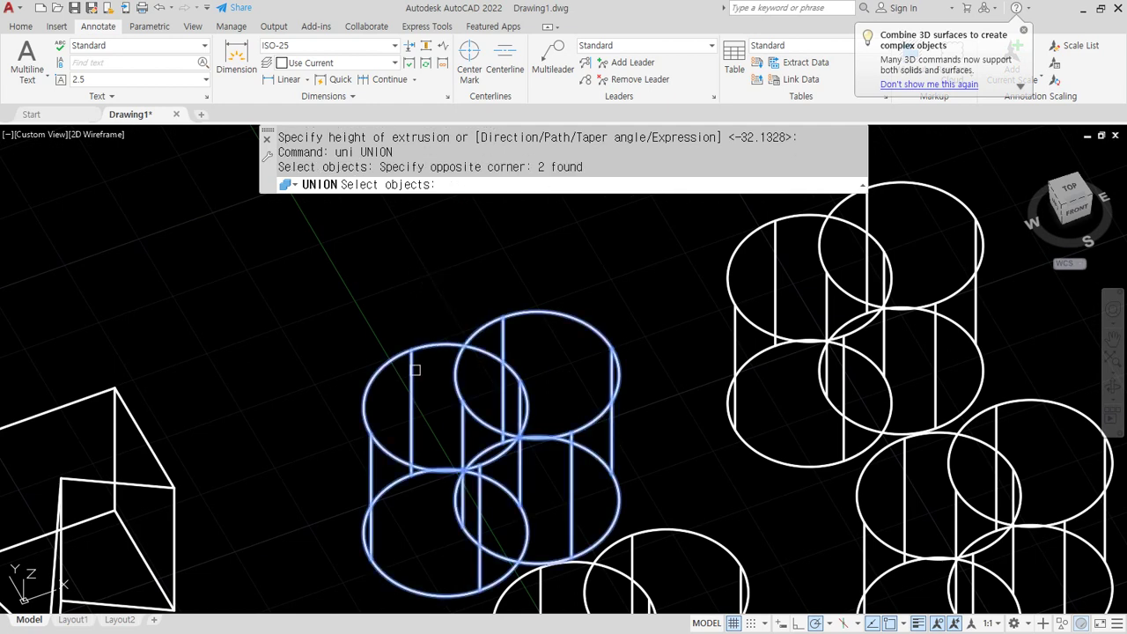
pyautogui.press('Return')
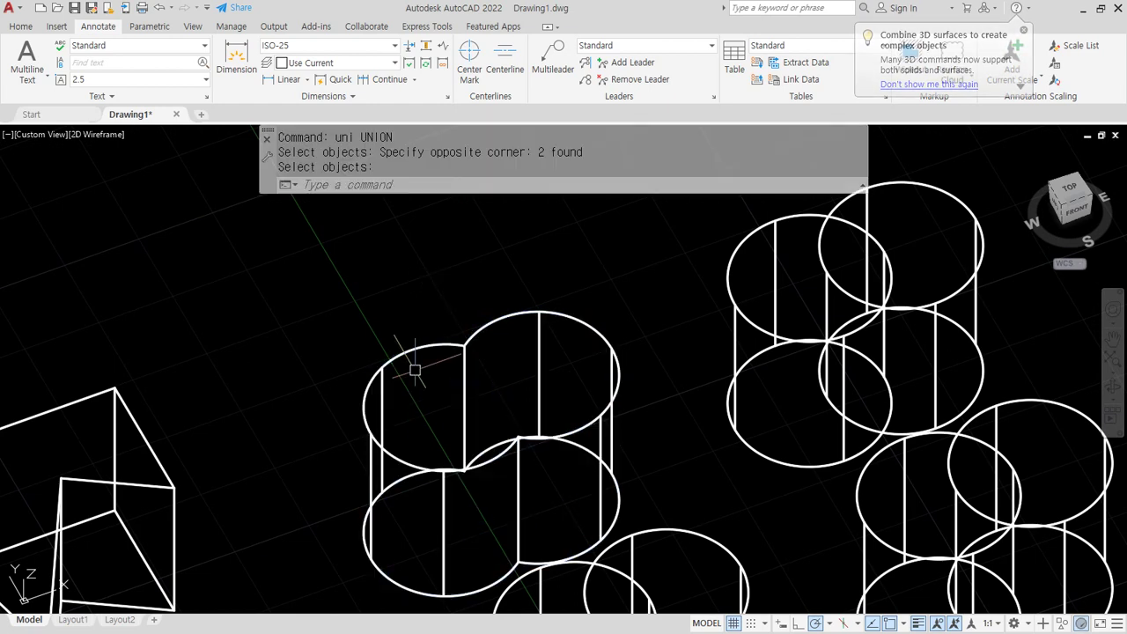
# Switch to the Notepad notes and examine the INTersect(교차 INT) entry, underlining it and clearing the mark.
pyautogui.hotkey('alt', 'Tab')
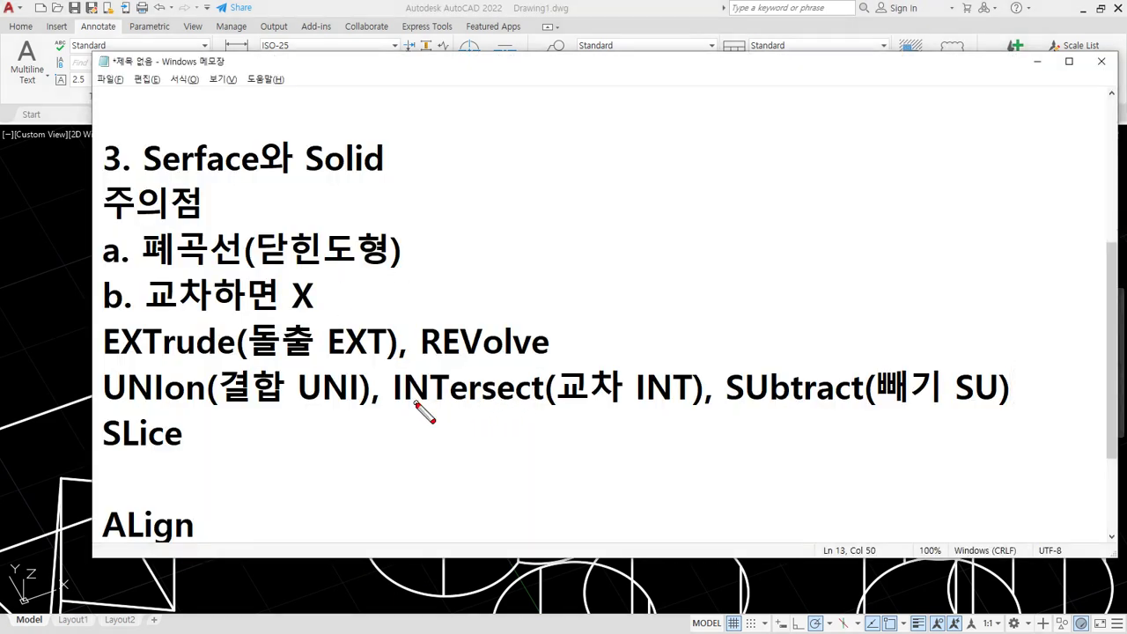
pyautogui.moveTo(398, 404); pyautogui.dragTo(695, 407)
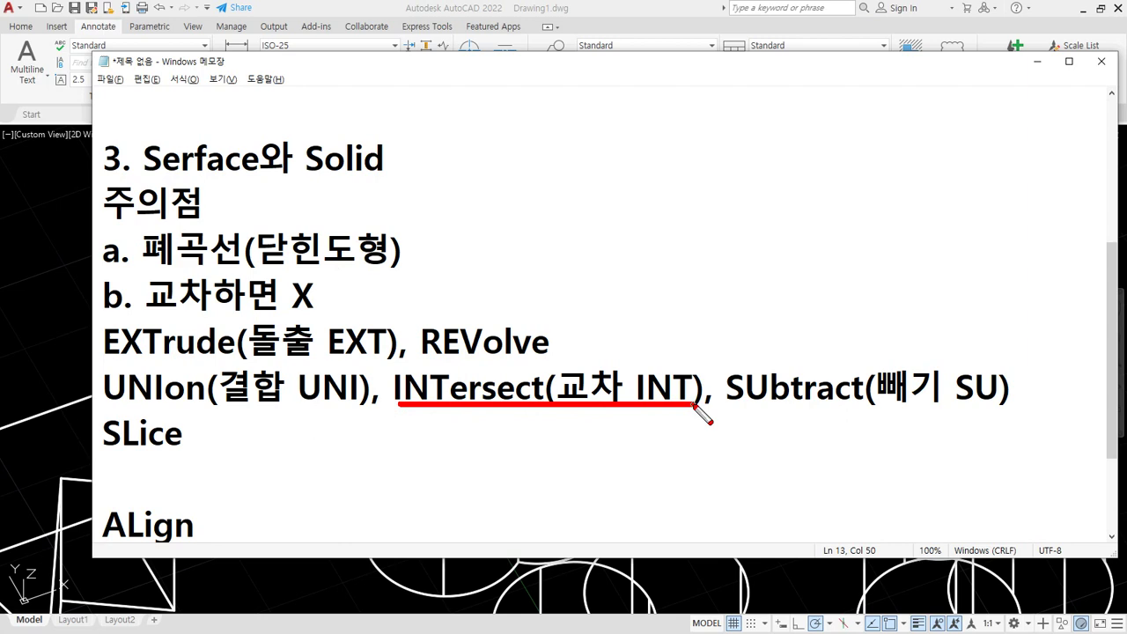
pyautogui.press('e')
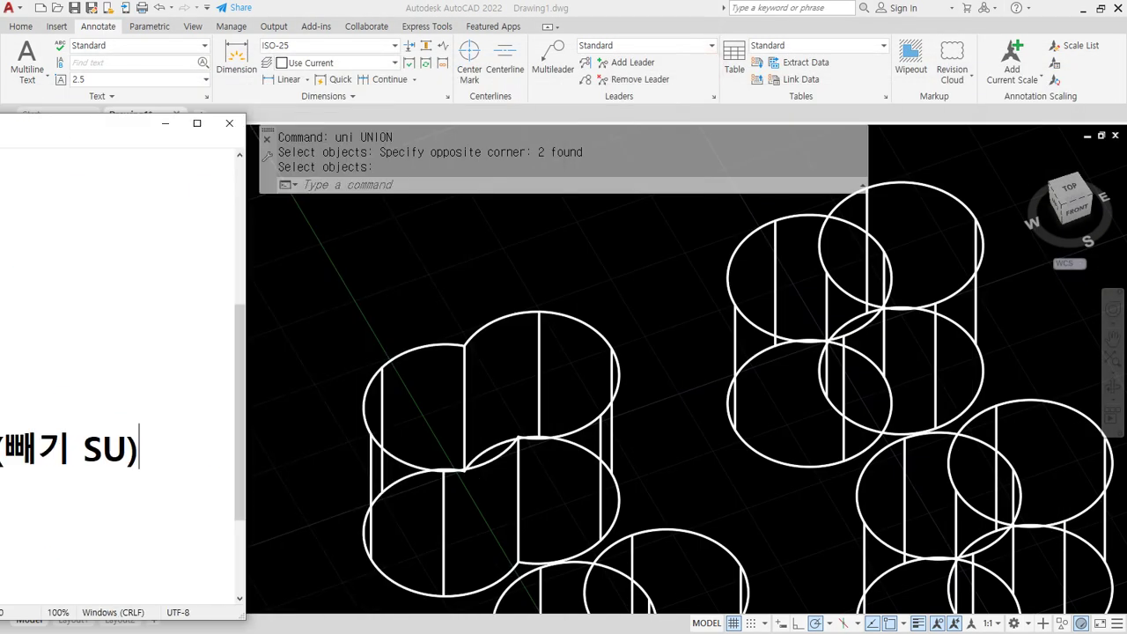
# Switch back to AutoCAD and intersect the two overlapping cylinders of the rear pair, across from the united solid.
pyautogui.click(581, 300)
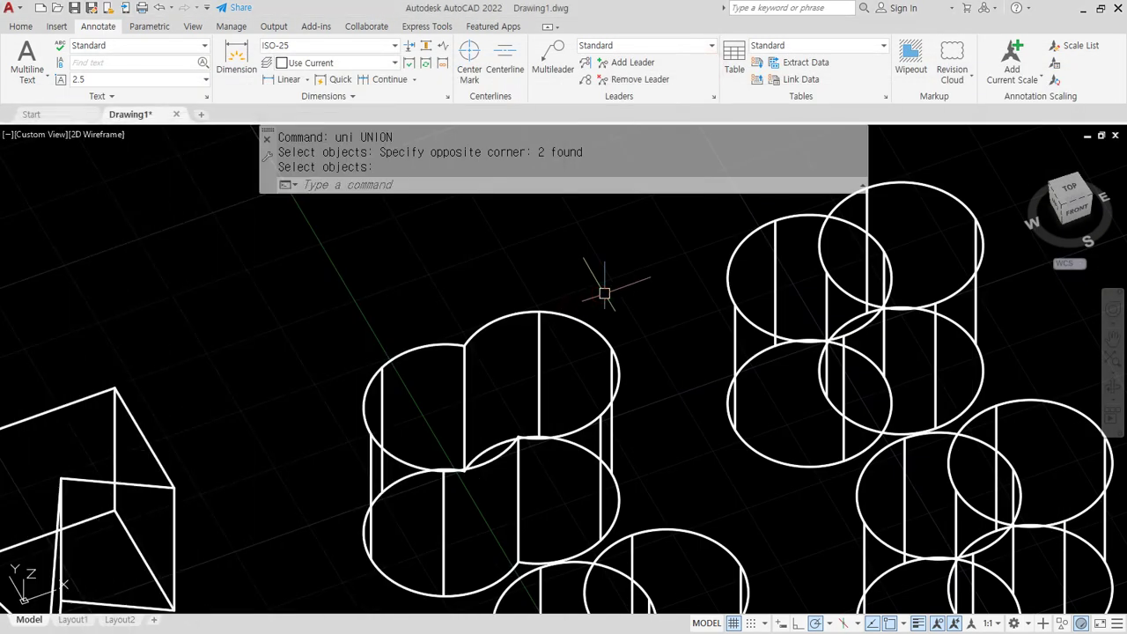
pyautogui.click(609, 280)
pyautogui.press('Escape')
pyautogui.write('in')
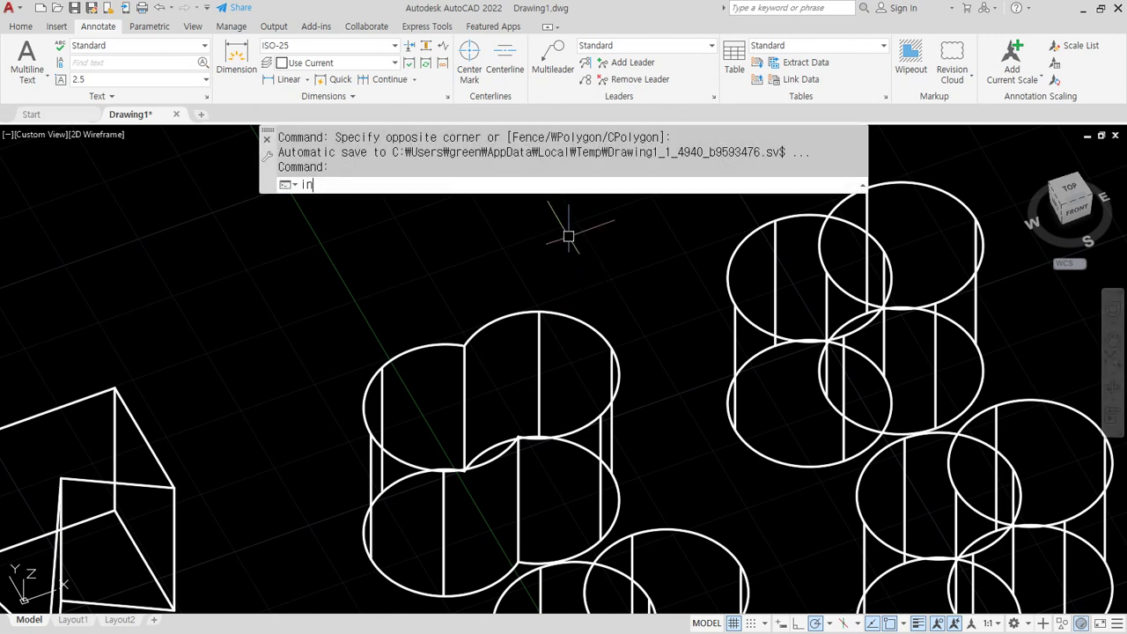
pyautogui.write('t')
pyautogui.press('Return')
pyautogui.click(894, 227)
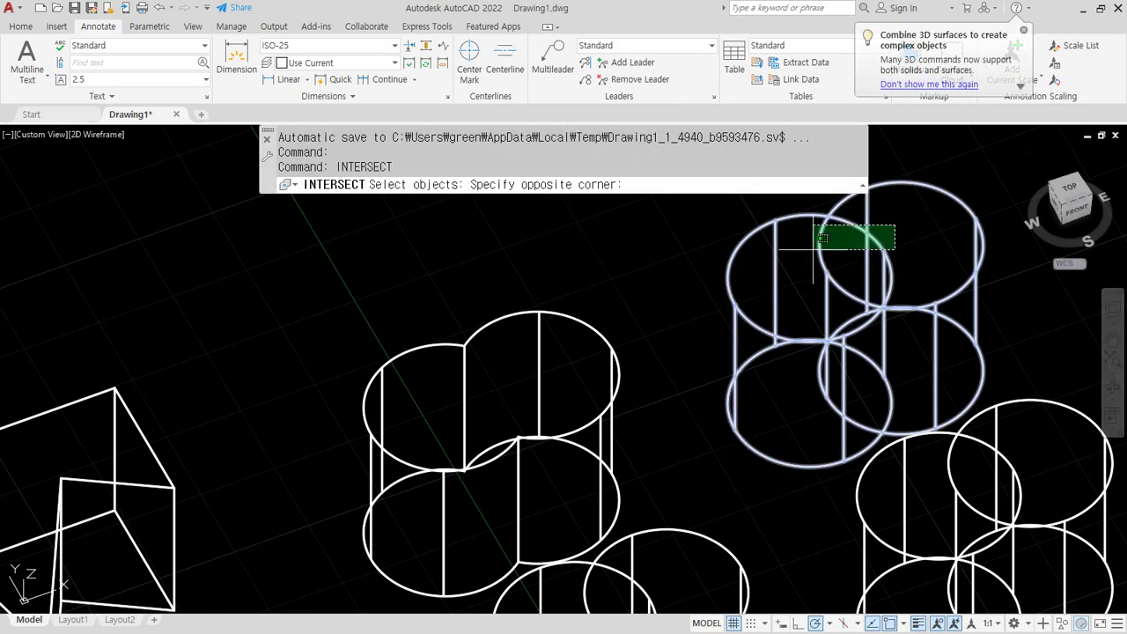
pyautogui.click(810, 249)
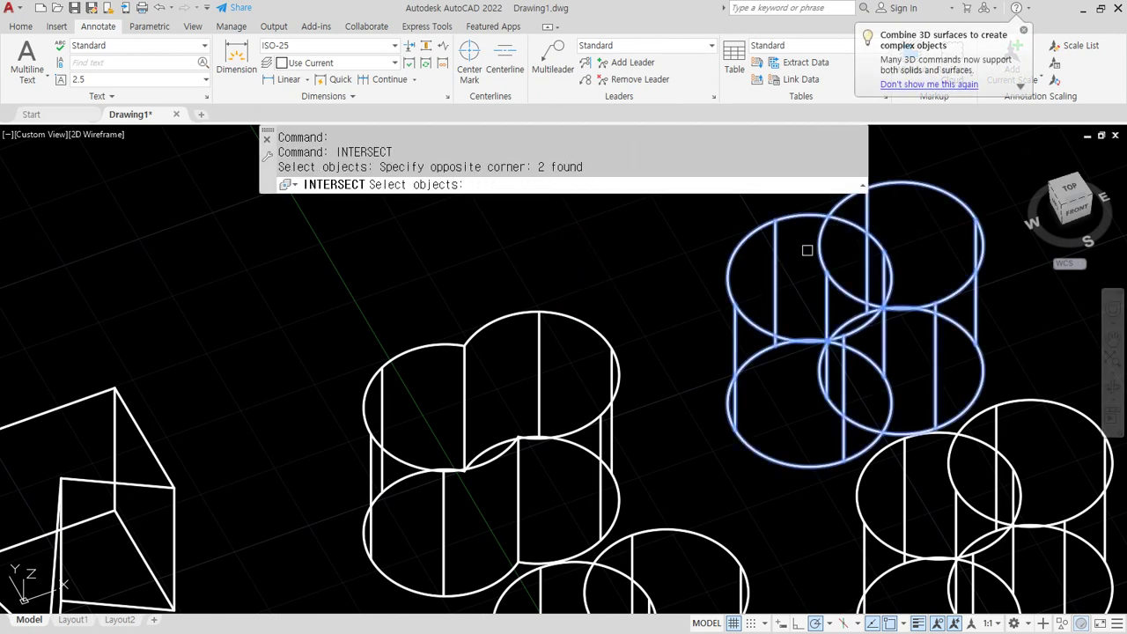
pyautogui.press('Return')
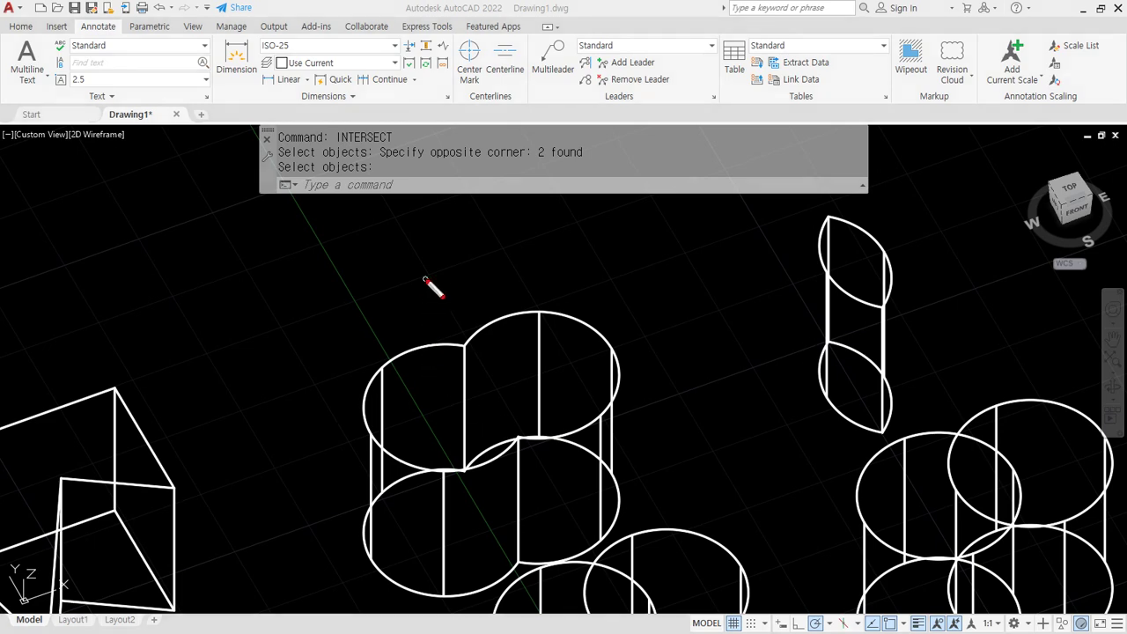
pyautogui.moveTo(425, 279)
pyautogui.mouseDown()
pyautogui.moveTo(431, 324)
pyautogui.moveTo(392, 317)
pyautogui.mouseUp()
pyautogui.moveTo(775, 218)
pyautogui.mouseDown()
pyautogui.moveTo(822, 258)
pyautogui.moveTo(767, 264)
pyautogui.mouseUp()
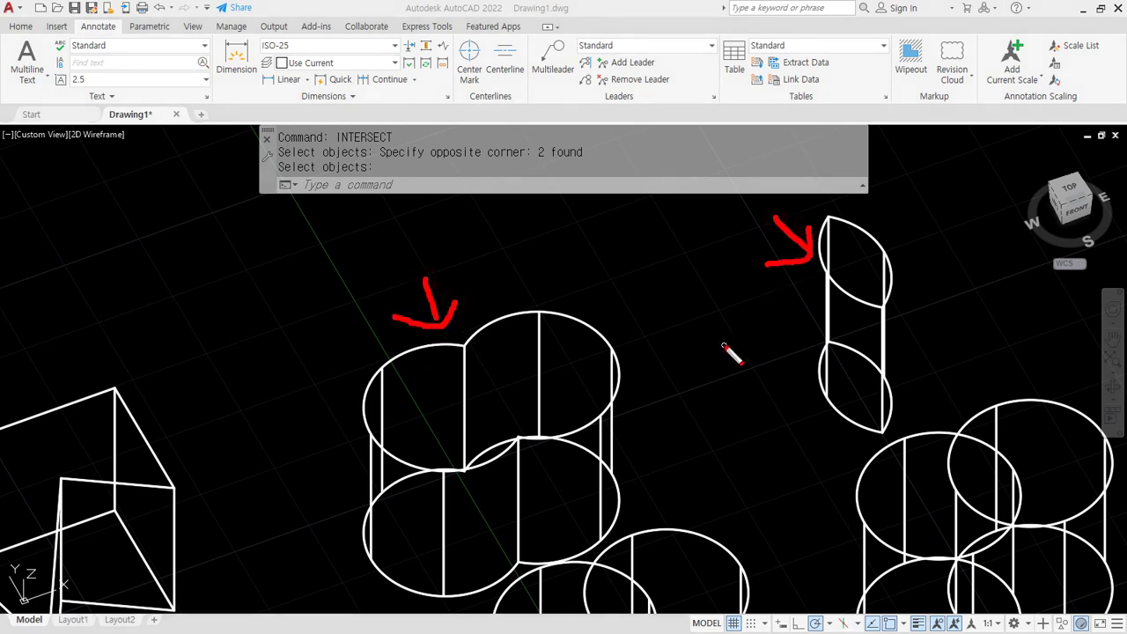
pyautogui.press('Escape')
pyautogui.scroll(-2, 478, 336)
pyautogui.moveTo(585, 441); pyautogui.dragTo(475, 350, button='middle')
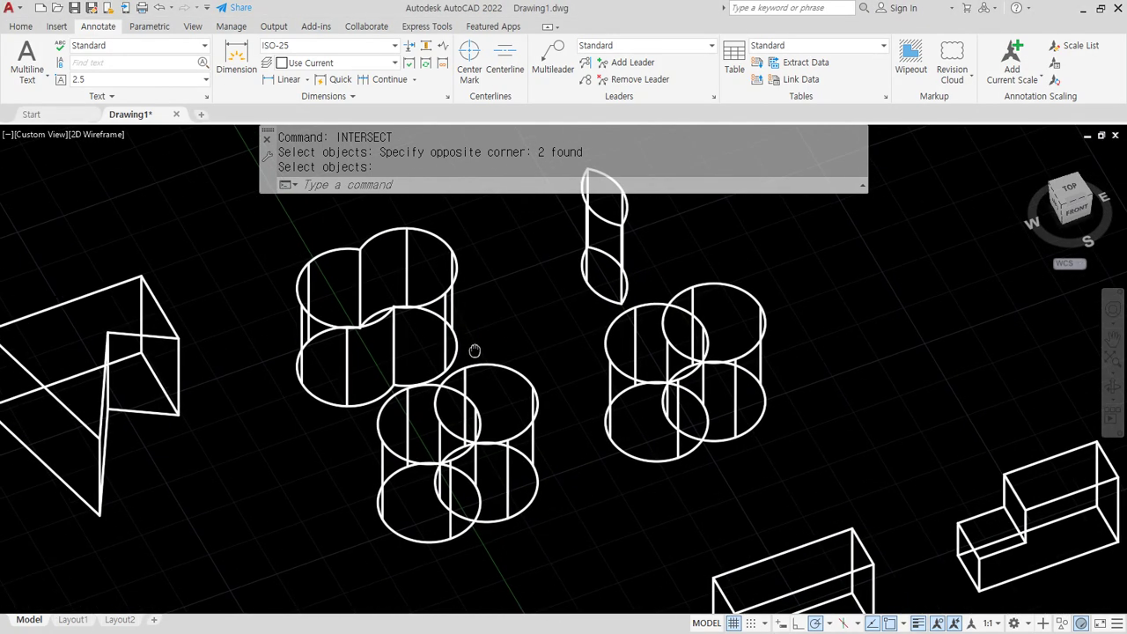
pyautogui.scroll(2, 475, 351)
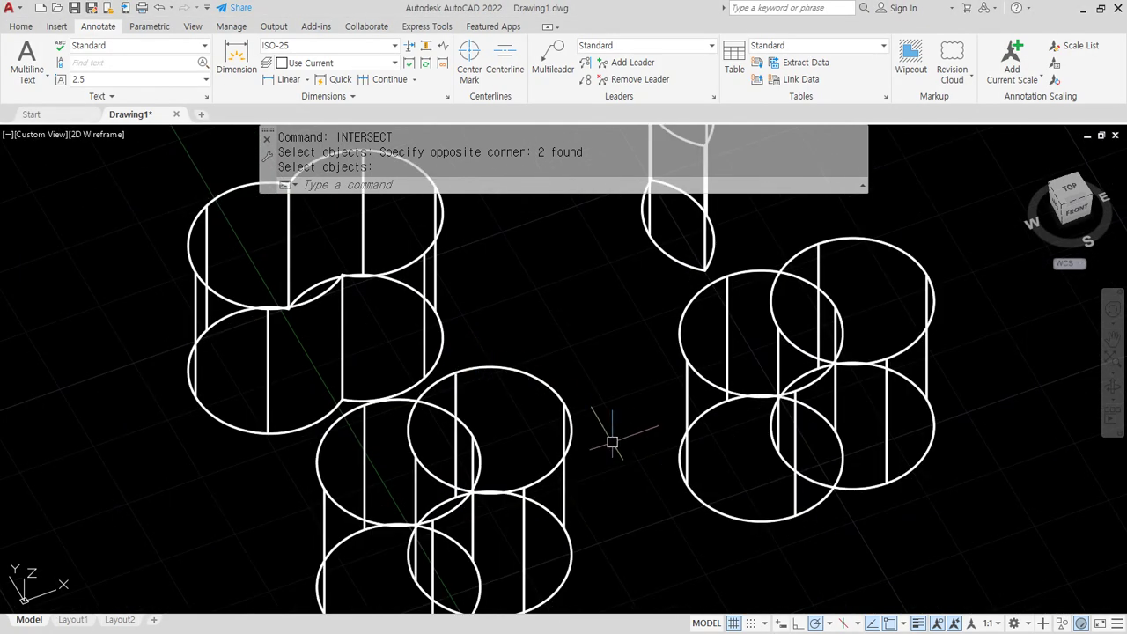
pyautogui.hotkey('ctrl', '2')
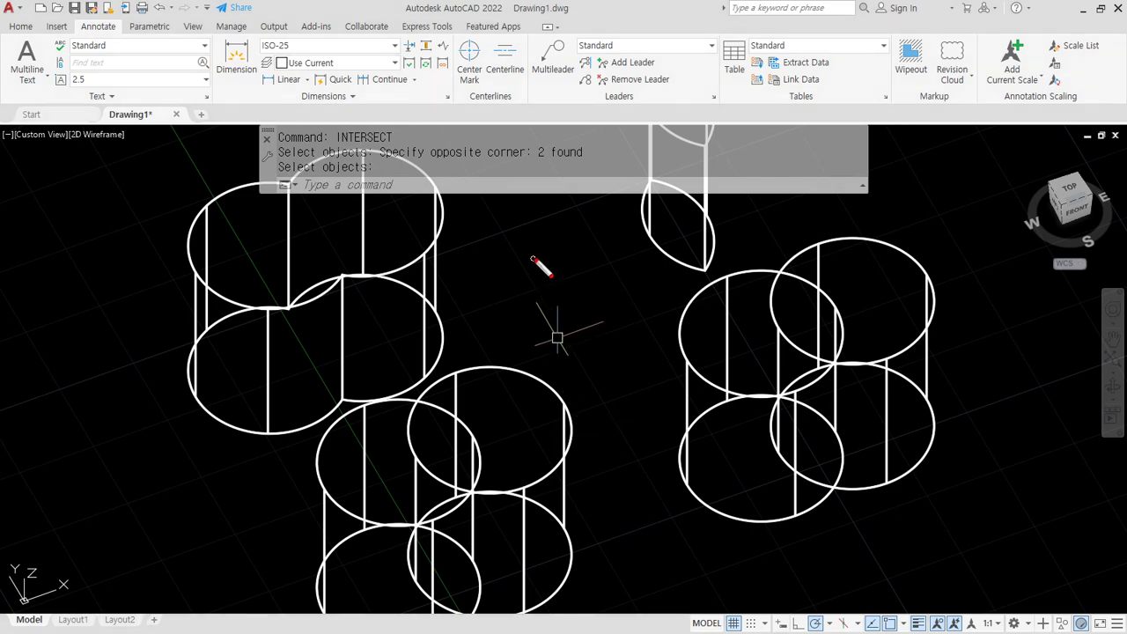
pyautogui.moveTo(533, 258); pyautogui.dragTo(511, 290)
pyautogui.moveTo(534, 235); pyautogui.dragTo(570, 298)
pyautogui.moveTo(524, 287)
pyautogui.mouseDown()
pyautogui.moveTo(613, 258)
pyautogui.moveTo(649, 272)
pyautogui.mouseUp()
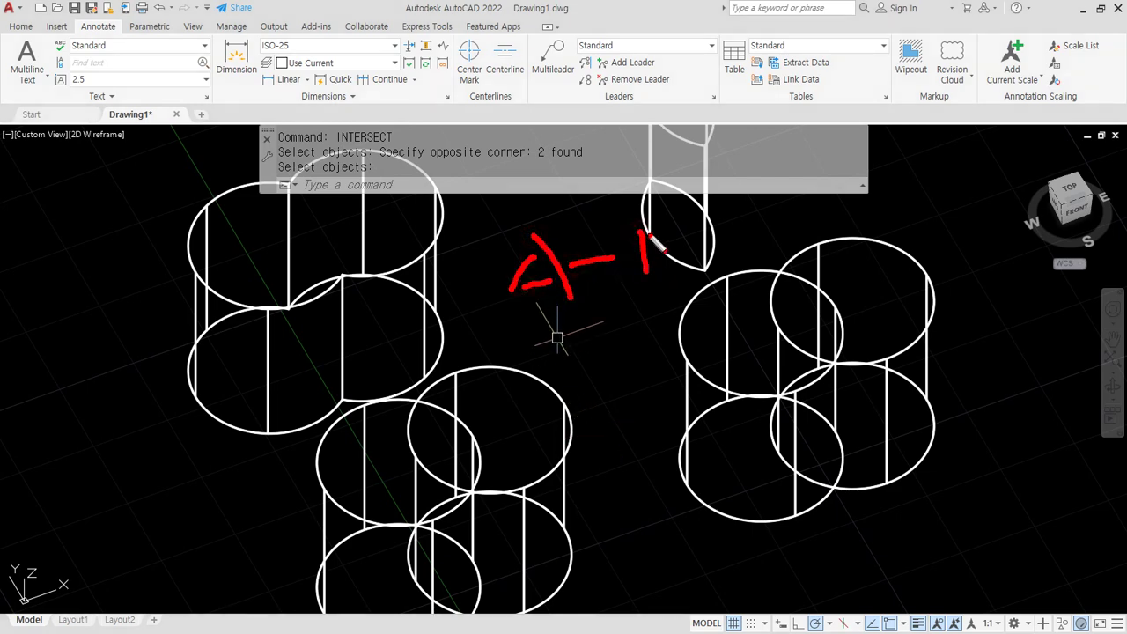
pyautogui.moveTo(647, 231); pyautogui.dragTo(656, 269)
pyautogui.moveTo(561, 330)
pyautogui.mouseDown()
pyautogui.moveTo(564, 376)
pyautogui.moveTo(568, 358)
pyautogui.moveTo(576, 380)
pyautogui.mouseUp()
pyautogui.moveTo(604, 356); pyautogui.dragTo(635, 349)
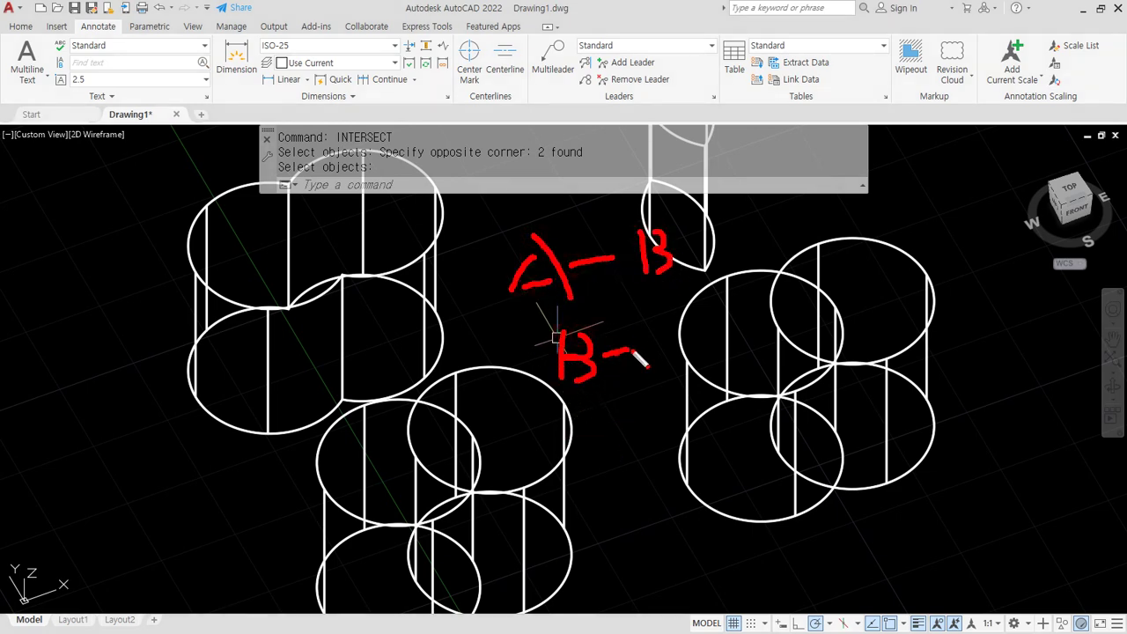
pyautogui.moveTo(684, 316); pyautogui.dragTo(671, 364)
pyautogui.moveTo(679, 323)
pyautogui.mouseDown()
pyautogui.moveTo(710, 358)
pyautogui.moveTo(693, 355)
pyautogui.mouseUp()
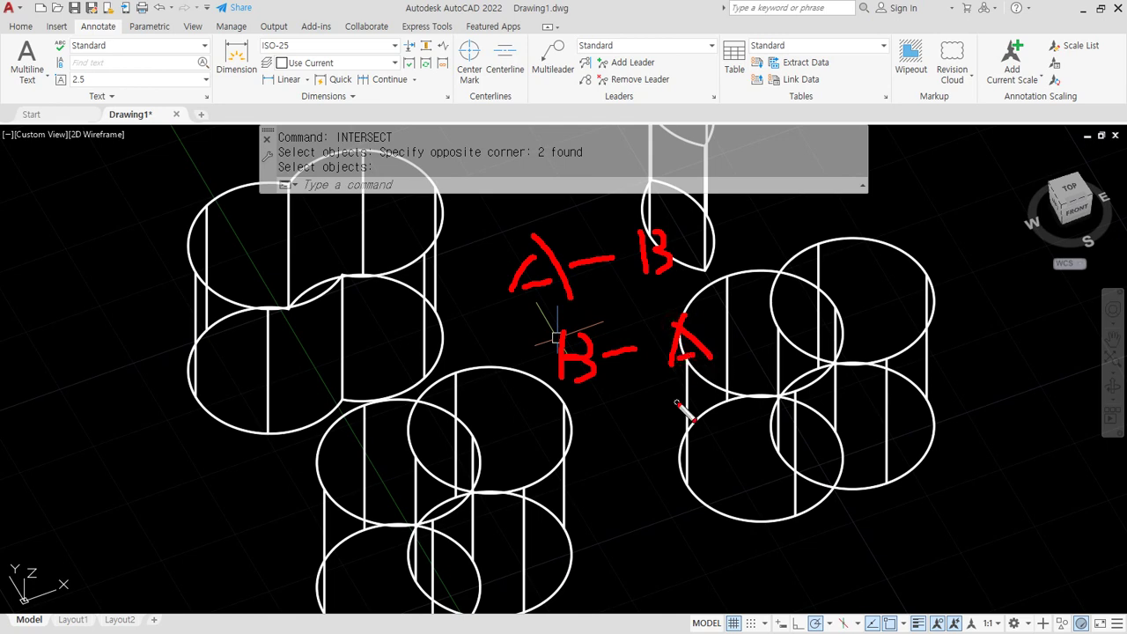
pyautogui.press('e')
pyautogui.moveTo(551, 234); pyautogui.dragTo(568, 294)
pyautogui.moveTo(591, 237)
pyautogui.mouseDown()
pyautogui.moveTo(616, 285)
pyautogui.moveTo(593, 237)
pyautogui.moveTo(697, 258)
pyautogui.mouseUp()
pyautogui.moveTo(701, 204)
pyautogui.mouseDown()
pyautogui.moveTo(704, 264)
pyautogui.moveTo(759, 250)
pyautogui.mouseUp()
pyautogui.moveTo(732, 192); pyautogui.dragTo(731, 278)
pyautogui.moveTo(782, 227)
pyautogui.mouseDown()
pyautogui.moveTo(824, 220)
pyautogui.moveTo(837, 234)
pyautogui.mouseUp()
pyautogui.moveTo(883, 201); pyautogui.dragTo(874, 220)
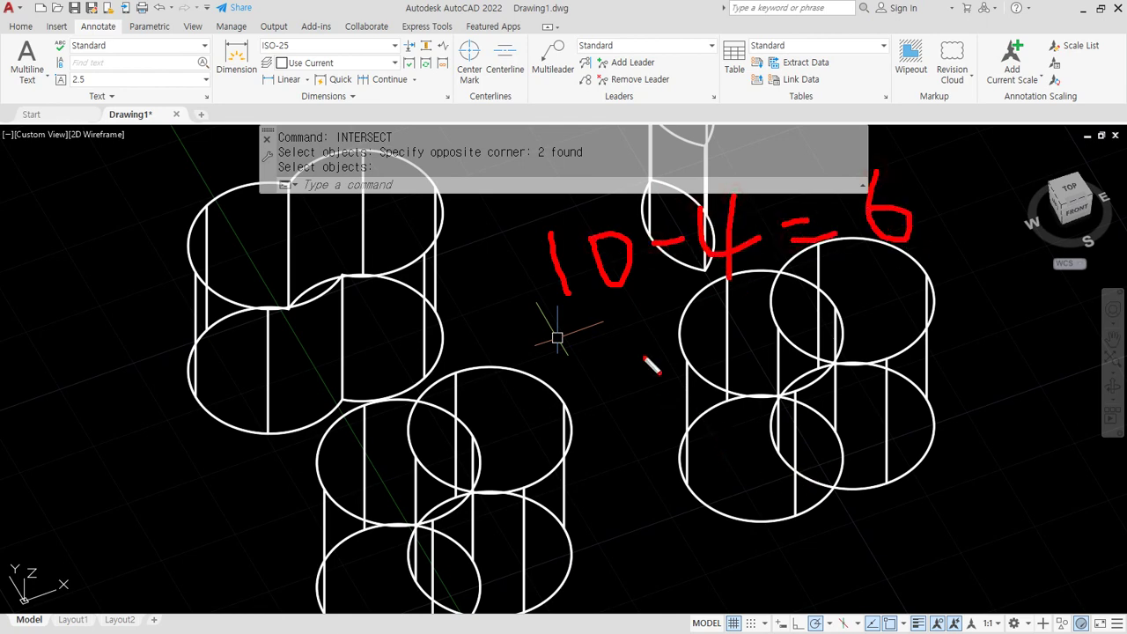
pyautogui.moveTo(656, 350)
pyautogui.mouseDown()
pyautogui.moveTo(678, 377)
pyautogui.moveTo(673, 407)
pyautogui.mouseUp()
pyautogui.moveTo(685, 359)
pyautogui.mouseDown()
pyautogui.moveTo(715, 355)
pyautogui.moveTo(750, 378)
pyautogui.mouseUp()
pyautogui.moveTo(774, 335); pyautogui.dragTo(867, 315)
pyautogui.moveTo(832, 339); pyautogui.dragTo(920, 299)
pyautogui.moveTo(940, 247); pyautogui.dragTo(931, 278)
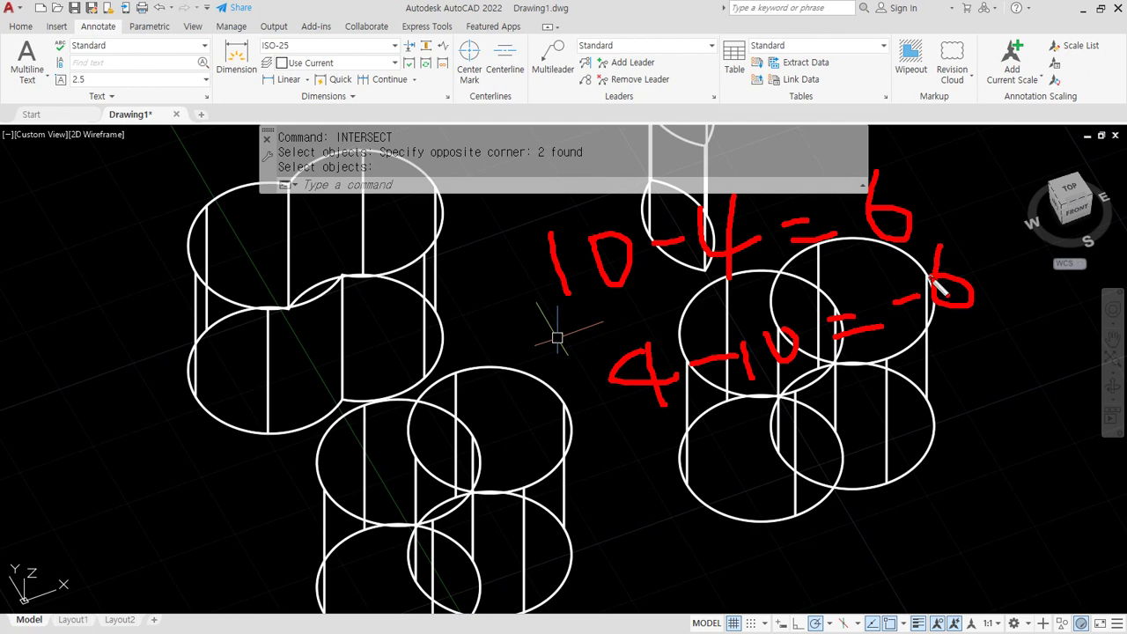
pyautogui.press('Escape')
# Subtract the right cylinder from the left cylinder in the overlapping pair beside the united solid.
pyautogui.write('su')
pyautogui.press('Return')
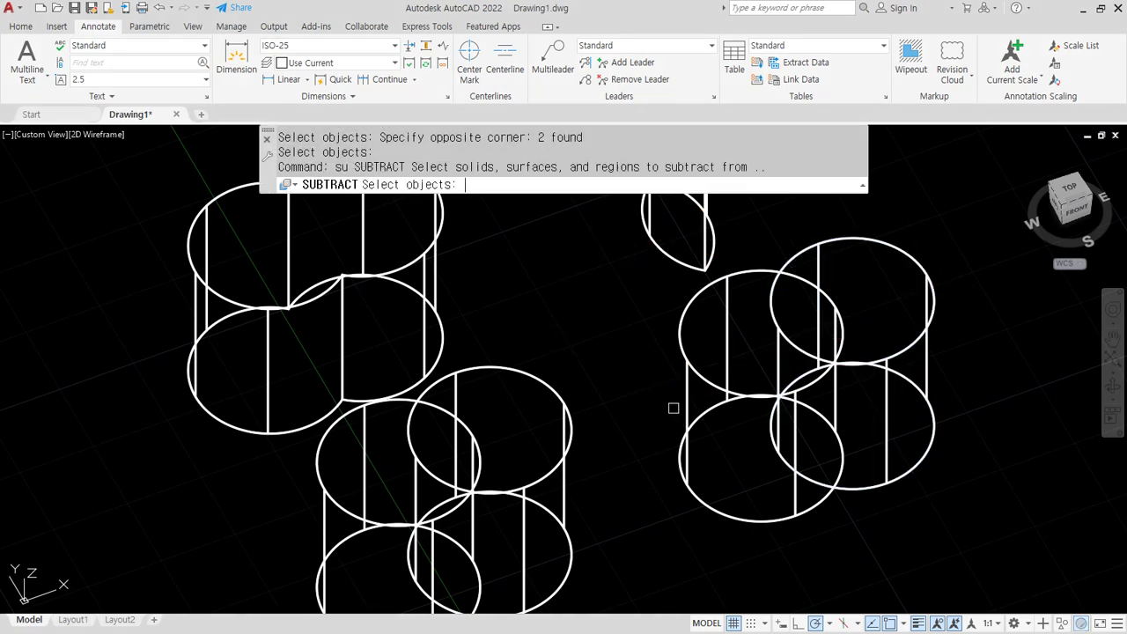
pyautogui.click(334, 492)
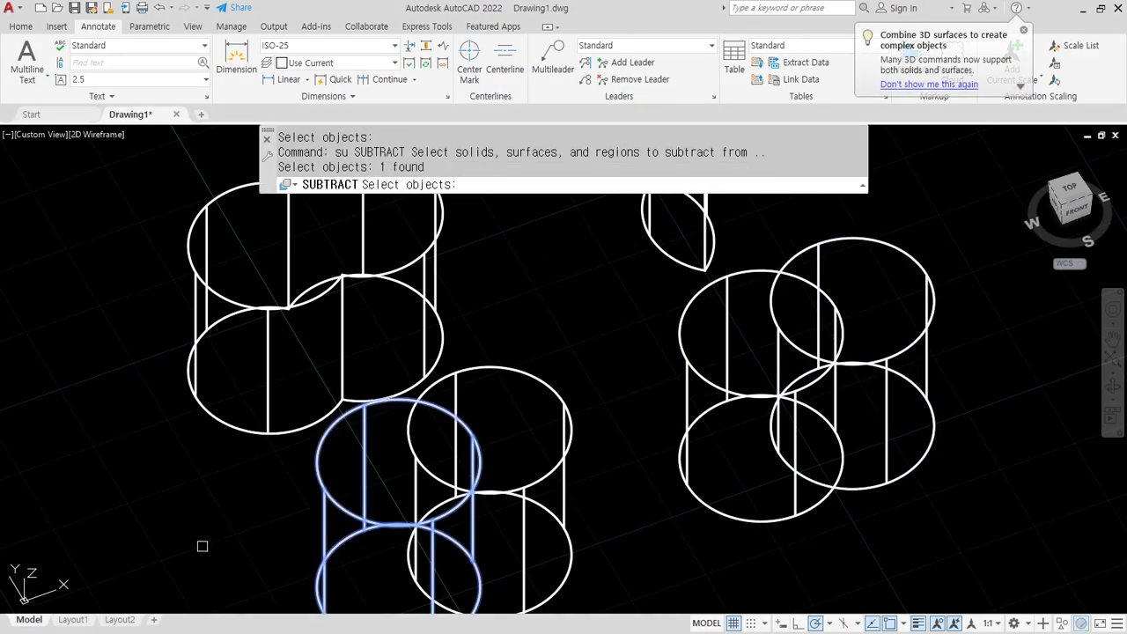
pyautogui.press('Return')
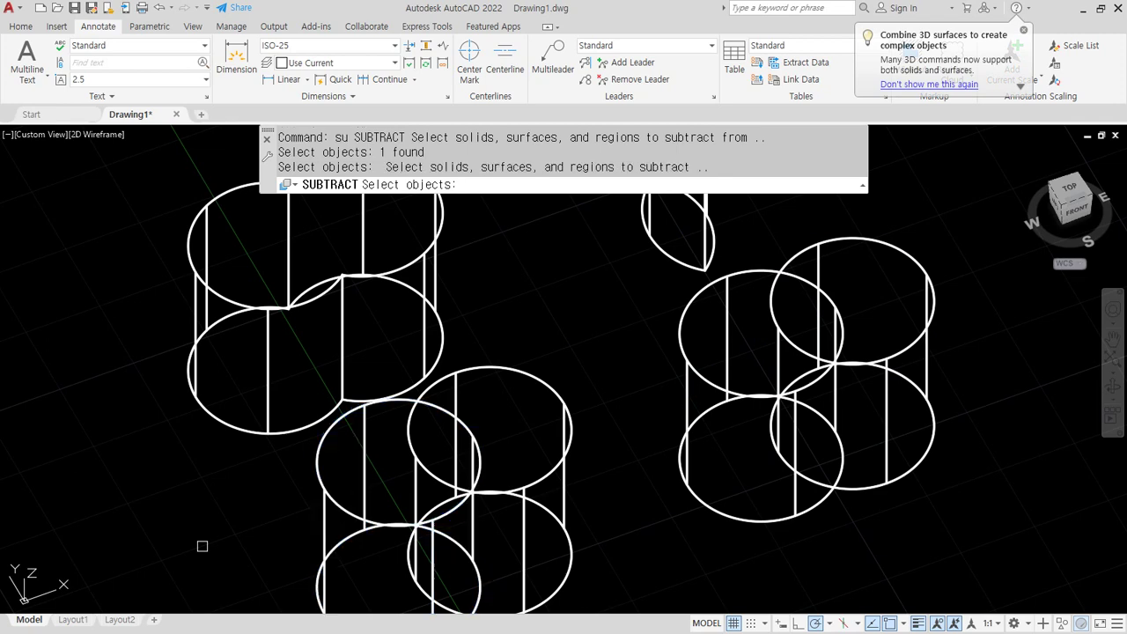
pyautogui.click(506, 368)
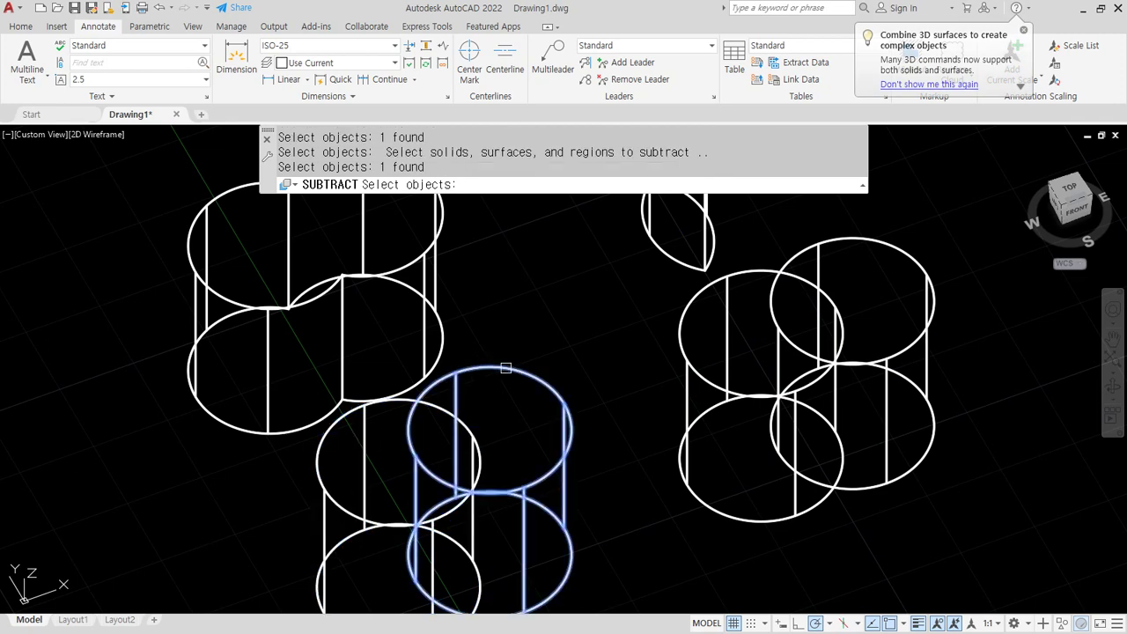
pyautogui.press('Return')
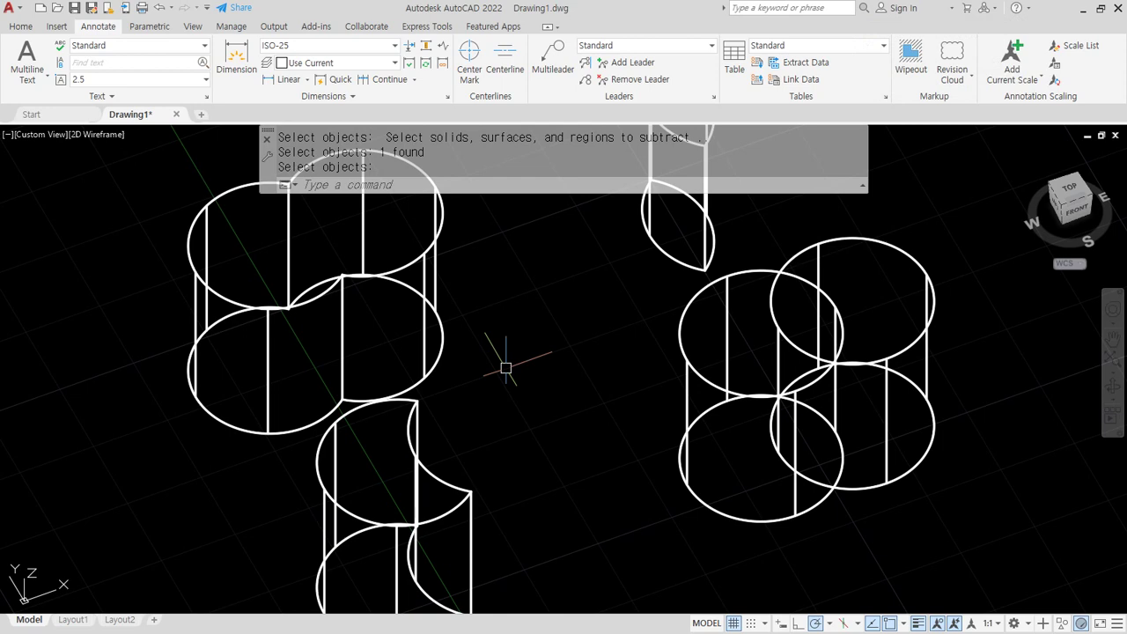
pyautogui.moveTo(479, 485)
pyautogui.mouseDown()
pyautogui.moveTo(431, 365)
pyautogui.moveTo(598, 436)
pyautogui.moveTo(464, 517)
pyautogui.moveTo(433, 505)
pyautogui.mouseUp()
pyautogui.press('Escape')
# Subtract the left cylinder from the right cylinder in the remaining overlapping pair.
pyautogui.press('Return')
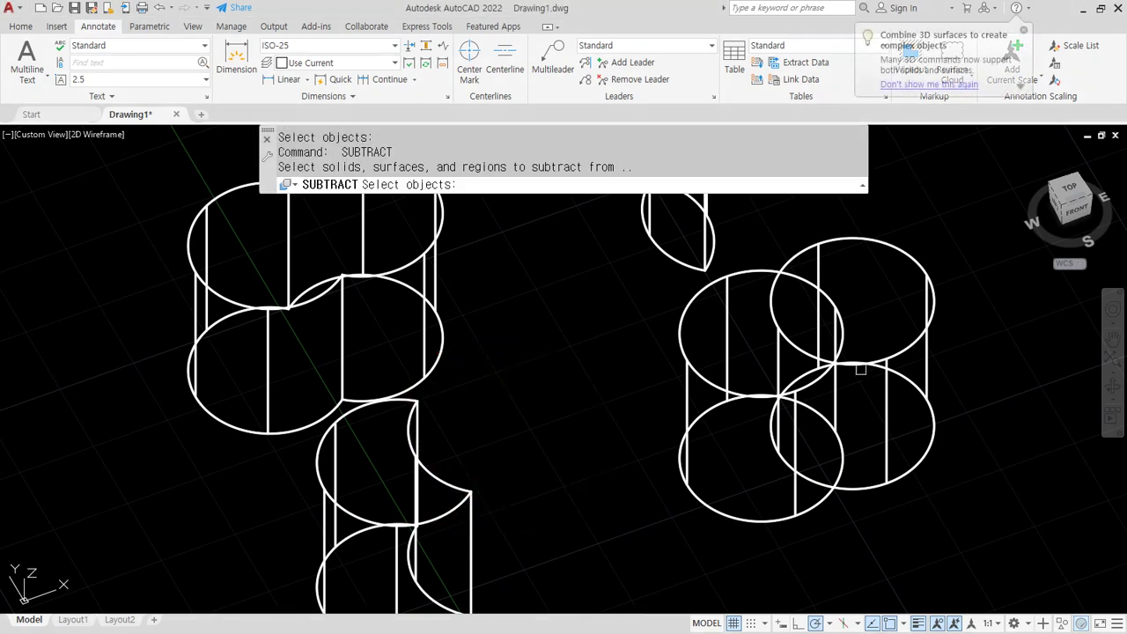
pyautogui.click(860, 368)
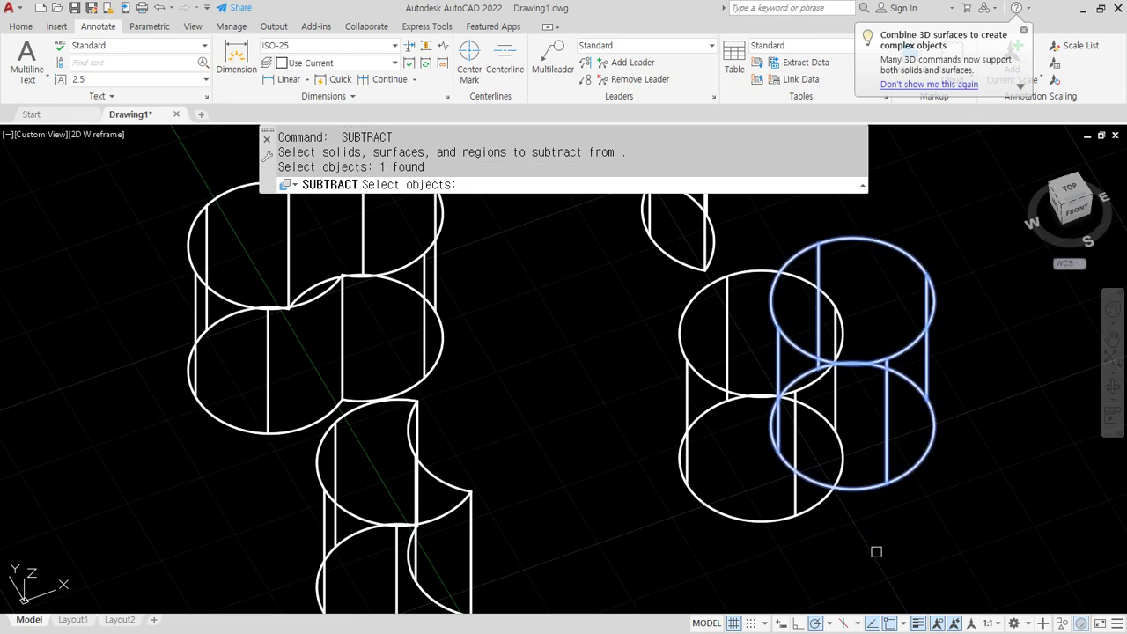
pyautogui.press('Return')
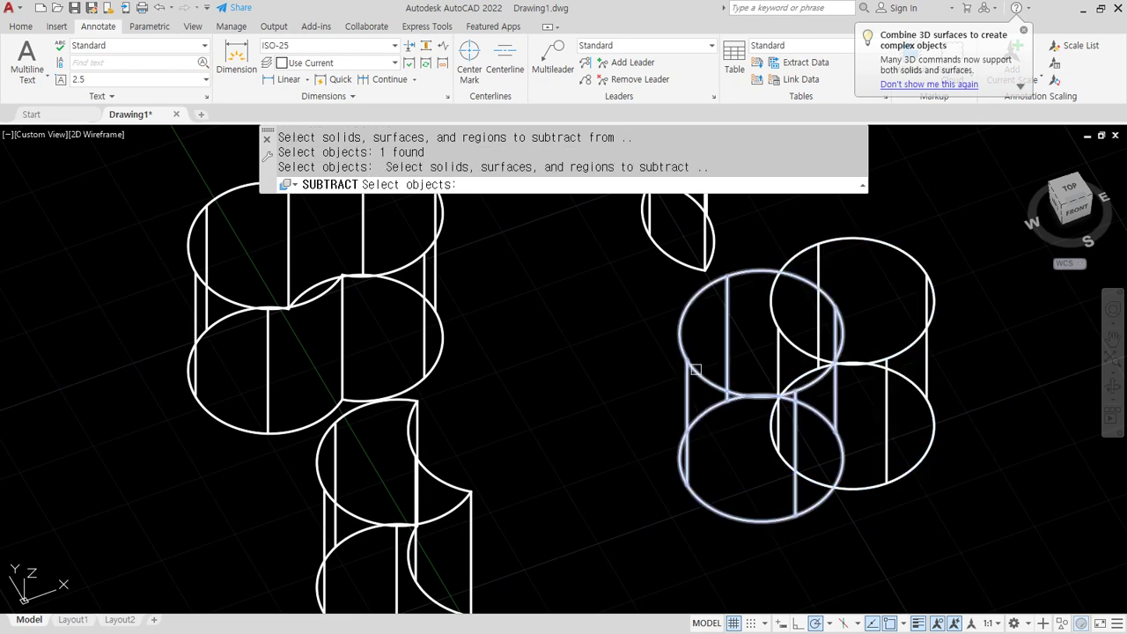
pyautogui.click(687, 377)
pyautogui.press('Return')
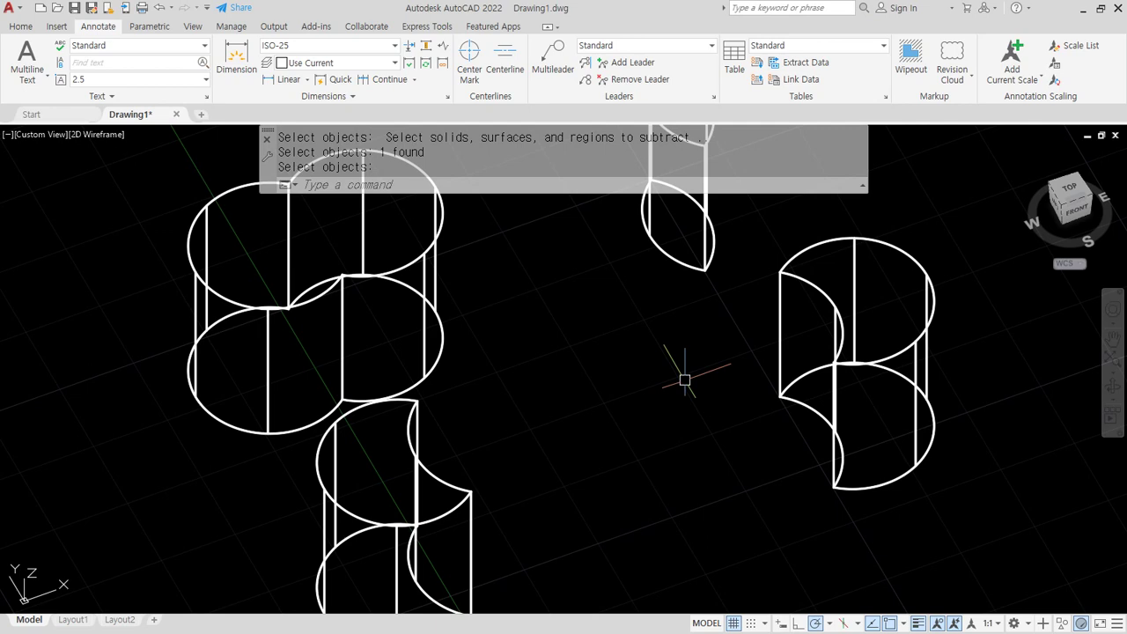
pyautogui.scroll(-3, 617, 338)
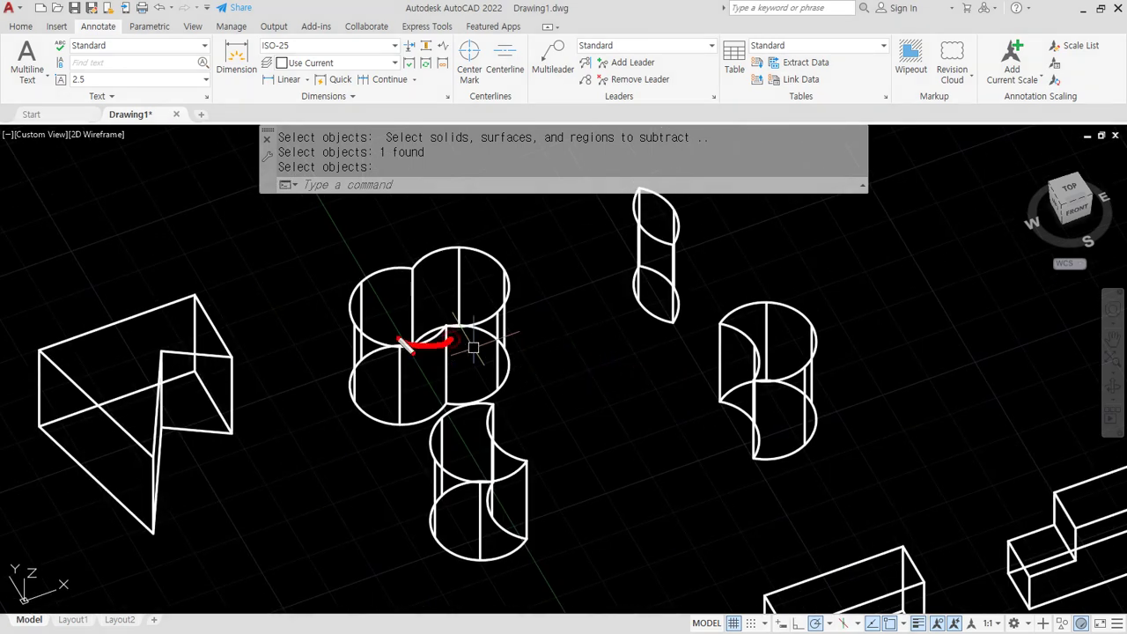
pyautogui.moveTo(402, 345); pyautogui.dragTo(462, 338)
pyautogui.moveTo(656, 284)
pyautogui.mouseDown()
pyautogui.moveTo(684, 202)
pyautogui.moveTo(651, 276)
pyautogui.mouseUp()
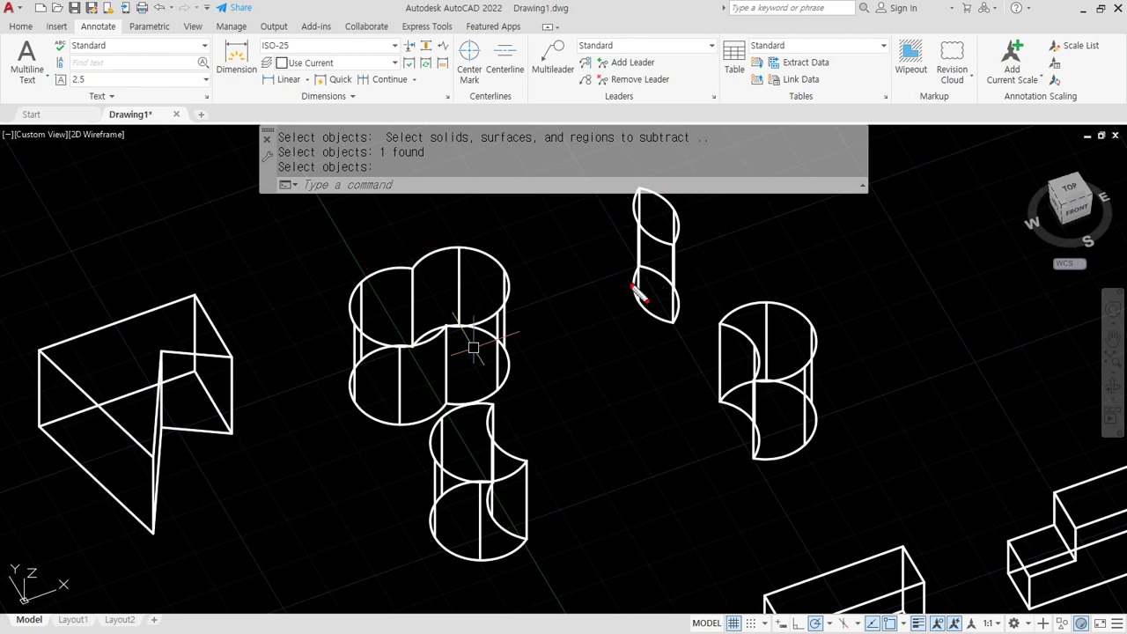
pyautogui.moveTo(450, 473); pyautogui.dragTo(500, 460)
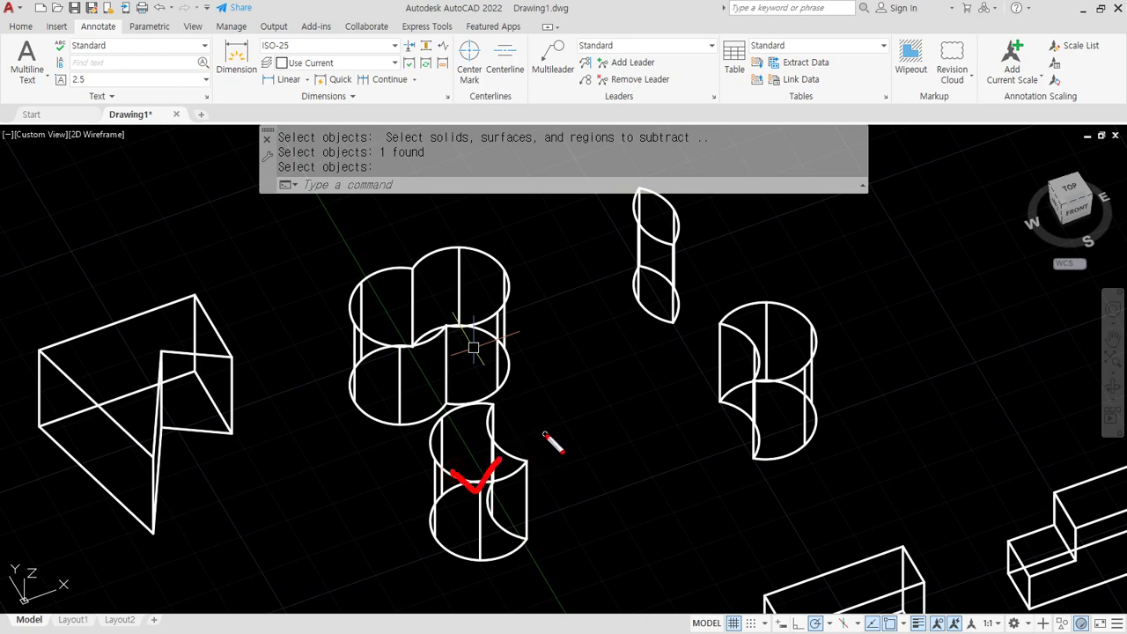
pyautogui.moveTo(546, 430); pyautogui.dragTo(574, 410)
pyautogui.moveTo(790, 338)
pyautogui.mouseDown()
pyautogui.moveTo(803, 350)
pyautogui.moveTo(823, 317)
pyautogui.mouseUp()
pyautogui.moveTo(685, 371)
pyautogui.mouseDown()
pyautogui.moveTo(693, 388)
pyautogui.moveTo(704, 374)
pyautogui.mouseUp()
pyautogui.press('Escape')
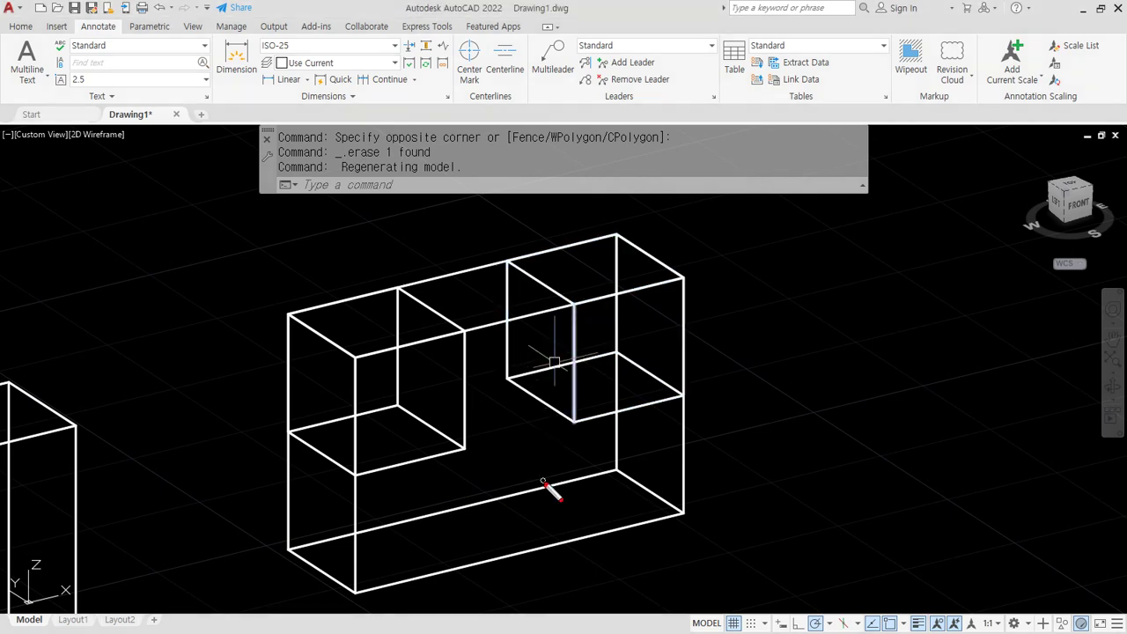
pyautogui.moveTo(543, 482)
pyautogui.mouseDown()
pyautogui.moveTo(529, 478)
pyautogui.moveTo(532, 468)
pyautogui.mouseUp()
pyautogui.moveTo(389, 378)
pyautogui.mouseDown()
pyautogui.moveTo(408, 396)
pyautogui.moveTo(425, 377)
pyautogui.mouseUp()
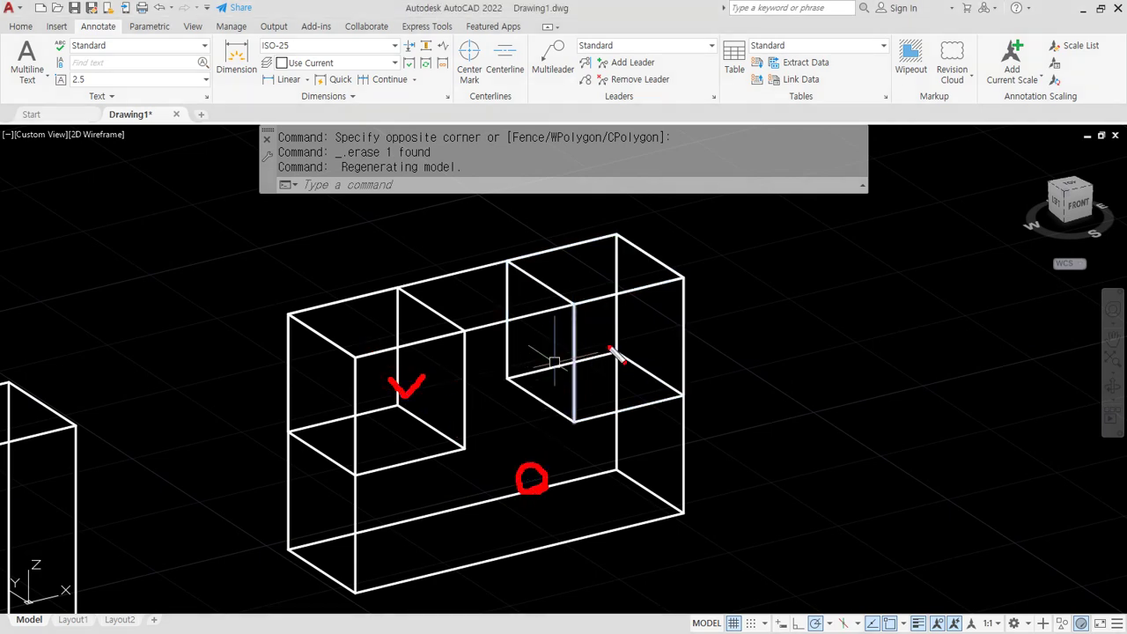
pyautogui.moveTo(607, 337); pyautogui.dragTo(640, 332)
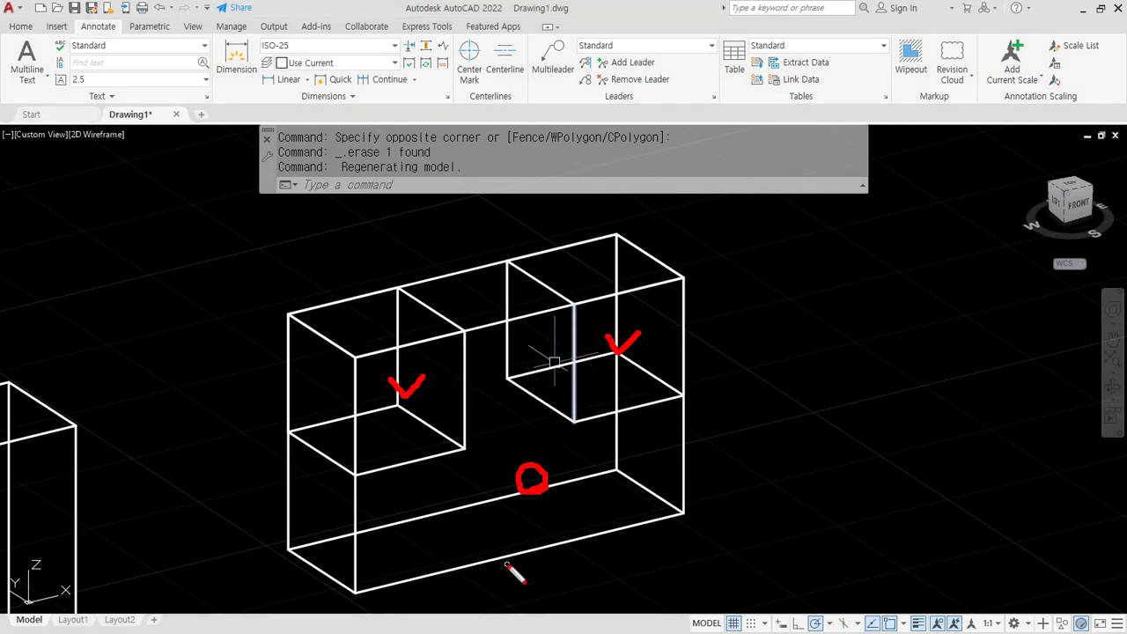
pyautogui.press('Escape')
# Subtract the two small boxes at the upper corners from the large box.
pyautogui.write('su')
pyautogui.press('Return')
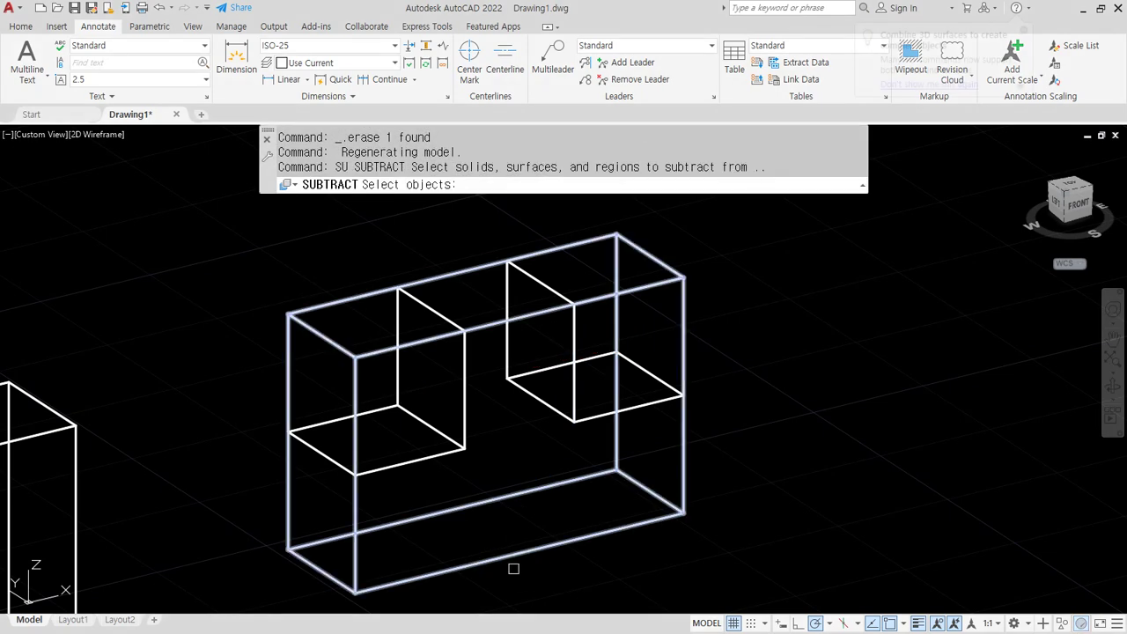
pyautogui.click(516, 556)
pyautogui.press('Return')
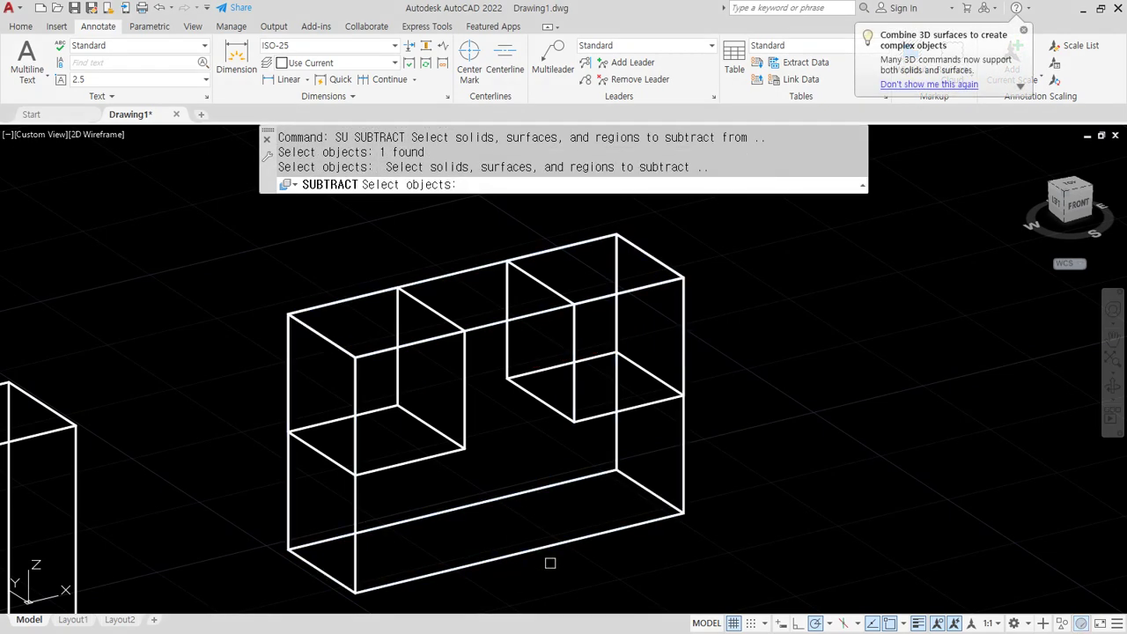
pyautogui.click(464, 448)
pyautogui.click(558, 411)
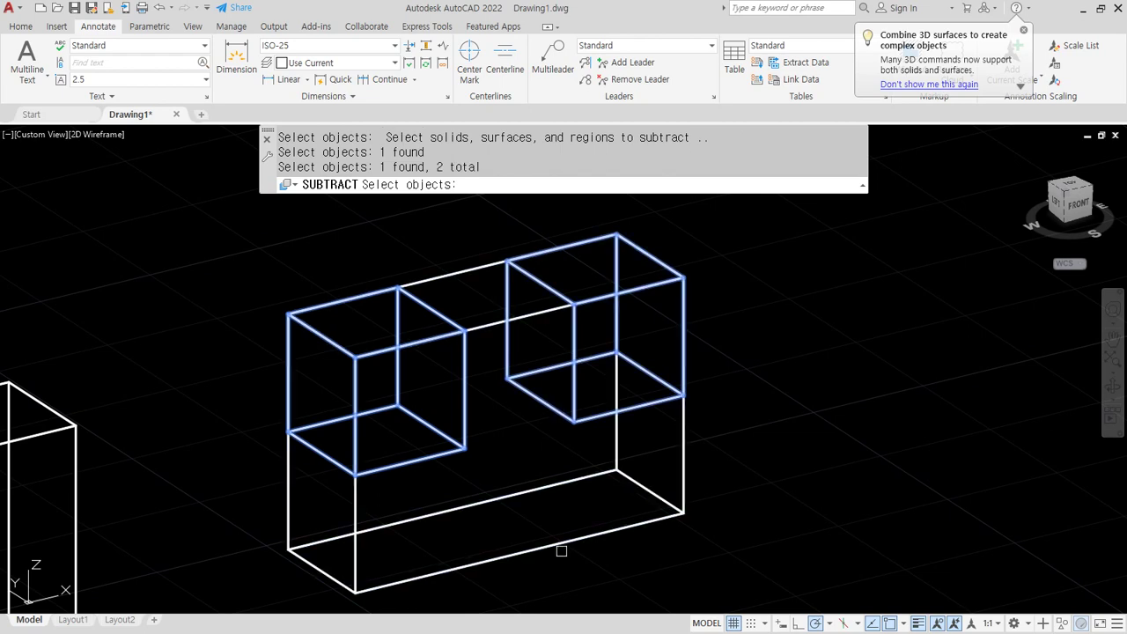
pyautogui.press('Return')
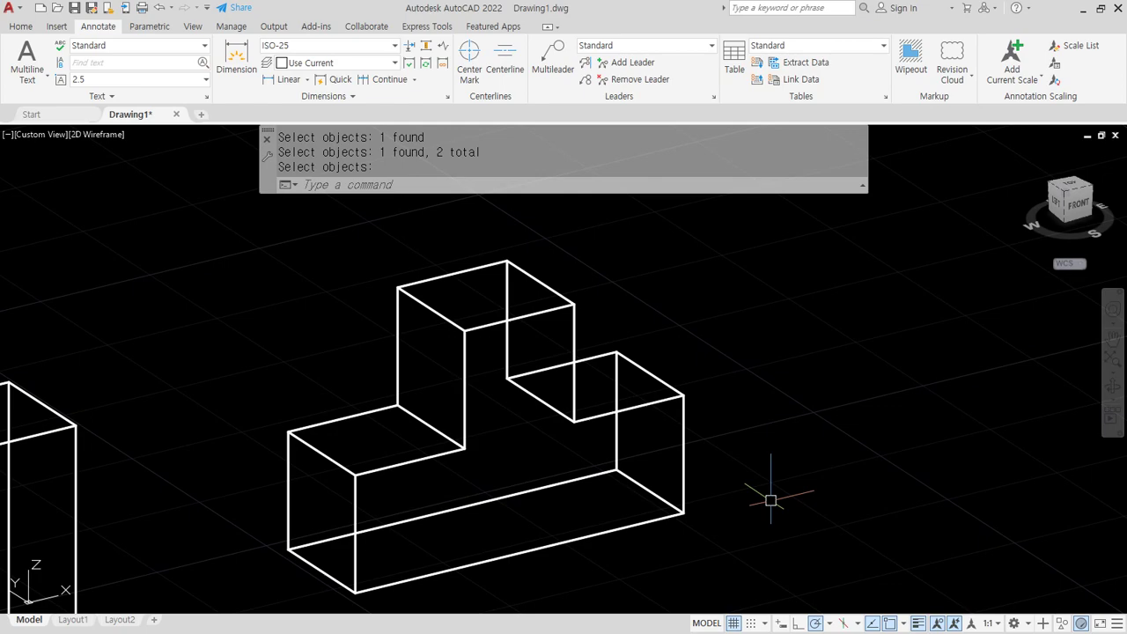
# Erase the top outline and four vertical edge lines of the plain wireframe box, keeping its base rectangle.
pyautogui.scroll(-6, 212, 294)
pyautogui.moveTo(183, 319); pyautogui.dragTo(498, 368, button='middle')
pyautogui.moveTo(239, 369); pyautogui.dragTo(240, 383, button='middle')
pyautogui.keyDown('shift'); pyautogui.moveTo(176, 468); pyautogui.dragTo(253, 439, button='middle'); pyautogui.keyUp('shift')
pyautogui.scroll(2, 165, 478)
pyautogui.scroll(4, 254, 438)
pyautogui.scroll(-4, 308, 450)
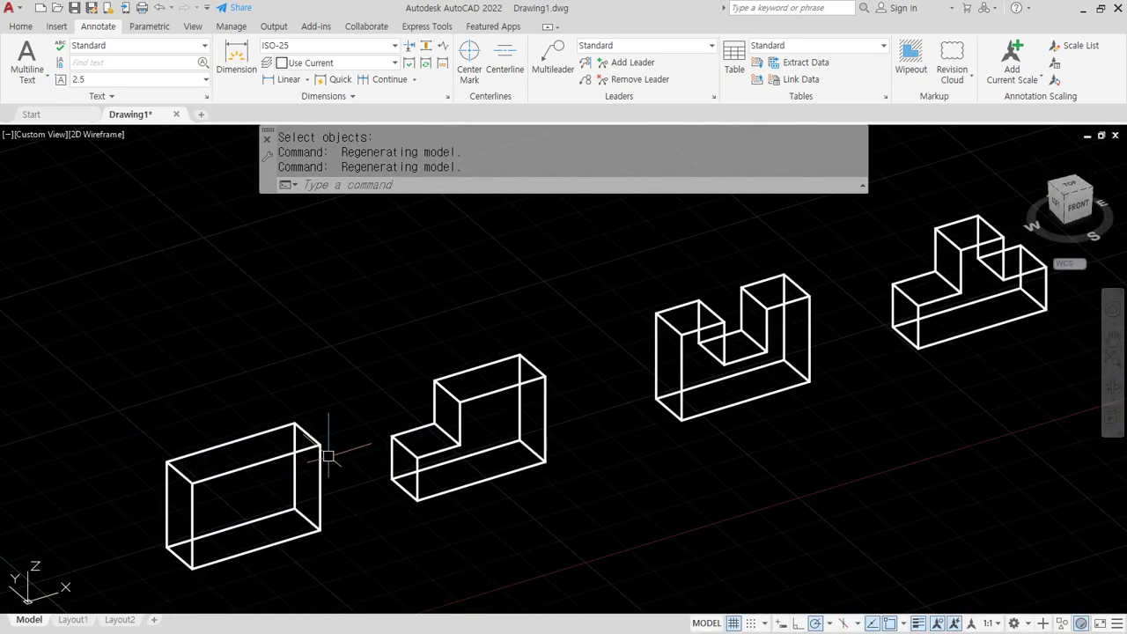
pyautogui.click(304, 446)
pyautogui.click(329, 477)
pyautogui.click(268, 468)
pyautogui.click(210, 500)
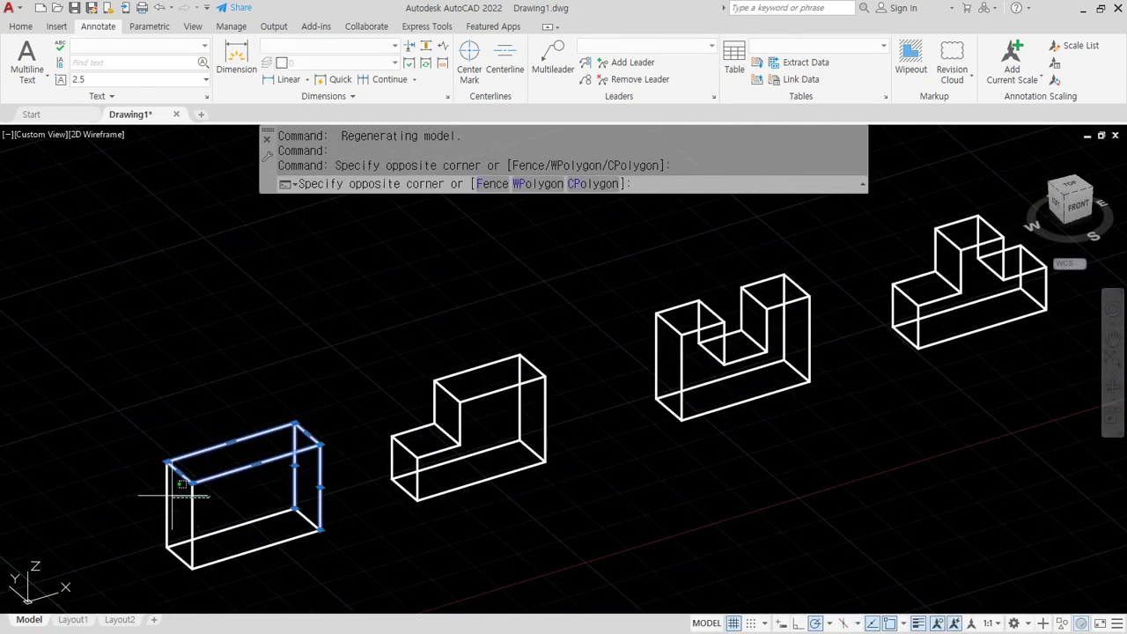
pyautogui.click(156, 493)
pyautogui.write('e')
pyautogui.press('Return')
# Extrude the remaining base rectangle to a height of 20.
pyautogui.write('ext')
pyautogui.press('Return')
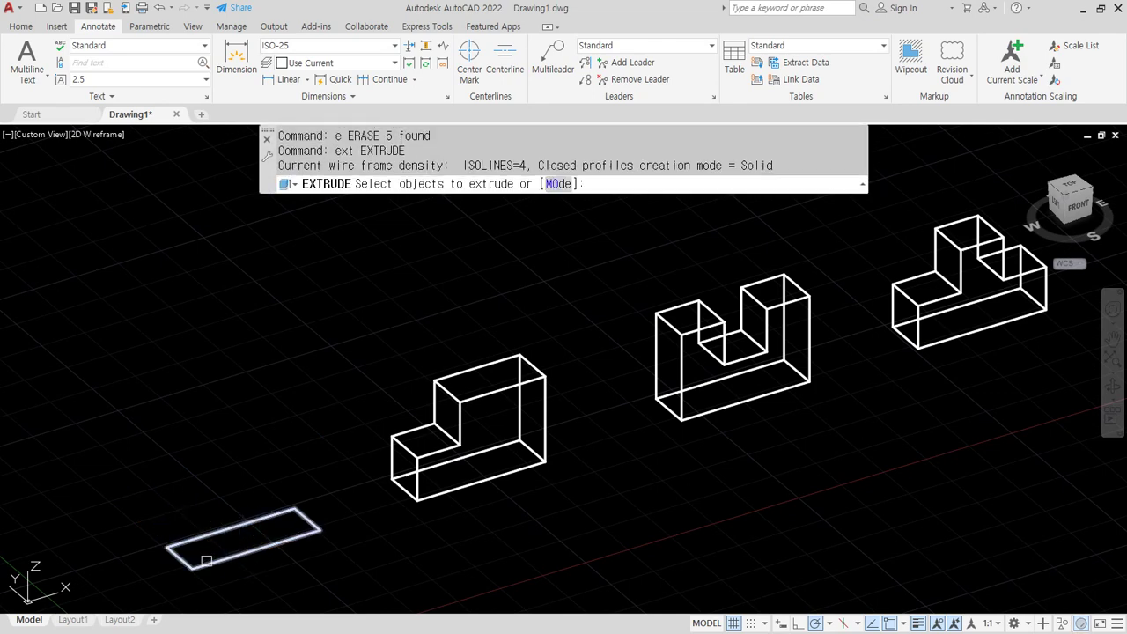
pyautogui.click(205, 560)
pyautogui.press('Return')
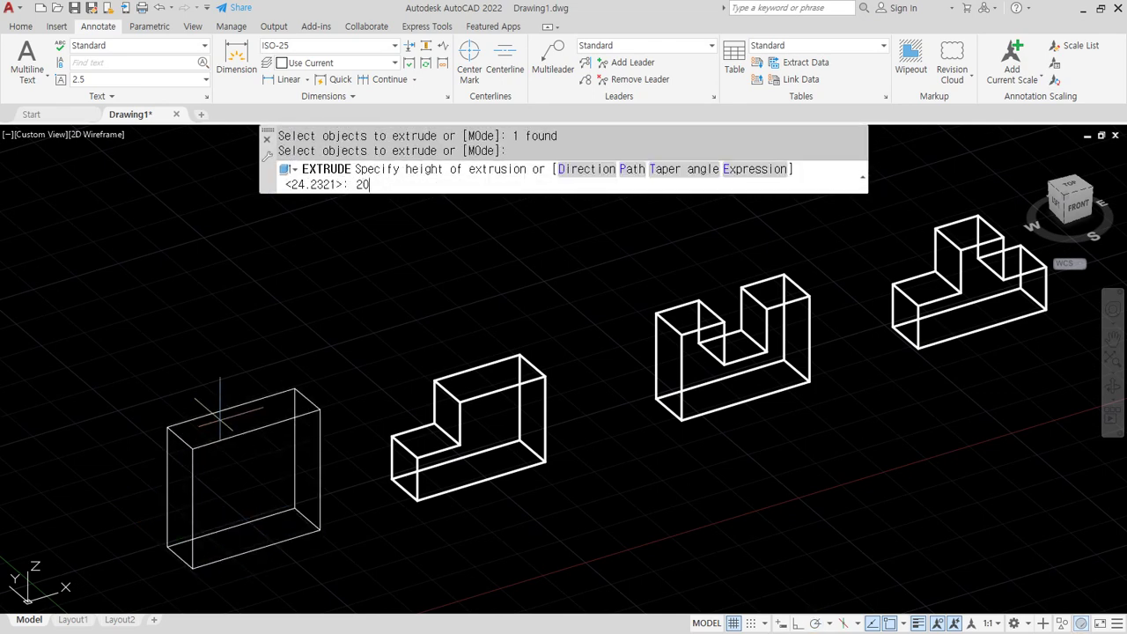
pyautogui.press('Return')
# Copy the plain extruded box as an array of 3 items running backwards along the Y axis, spaced about 82 apart.
pyautogui.write('c')
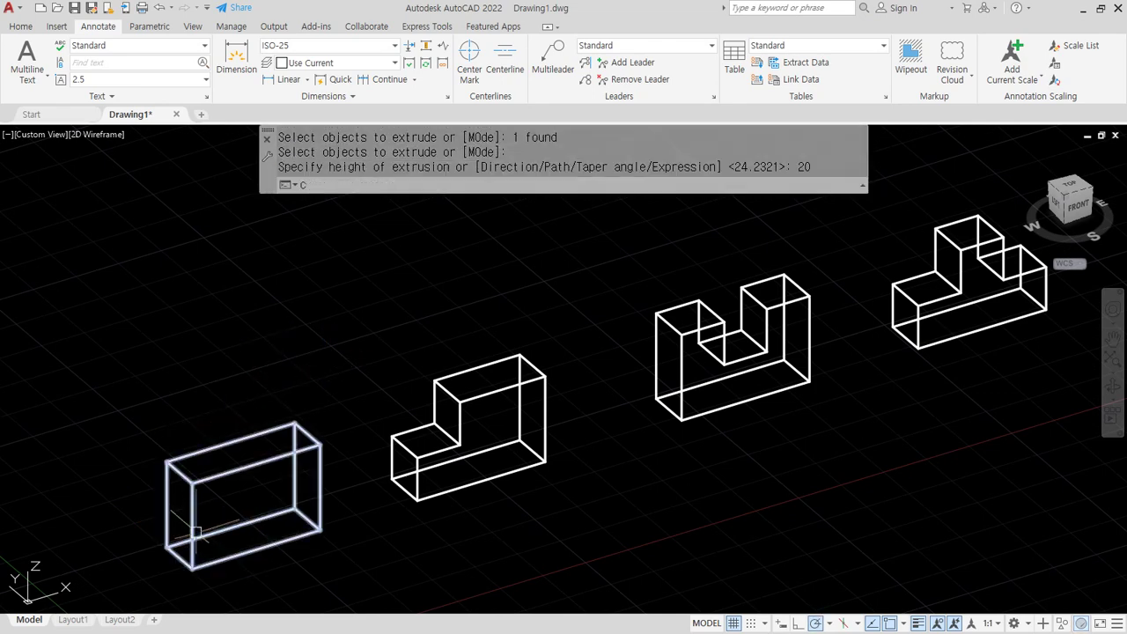
pyautogui.write('p')
pyautogui.press('Return')
pyautogui.click(192, 563)
pyautogui.press('Return')
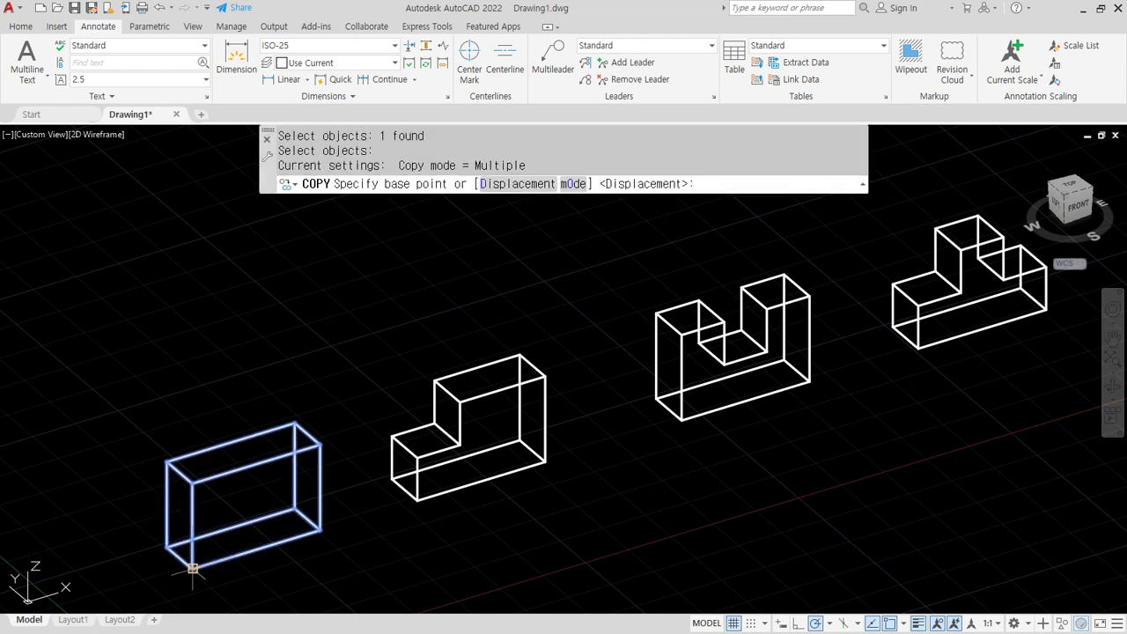
pyautogui.click(192, 568)
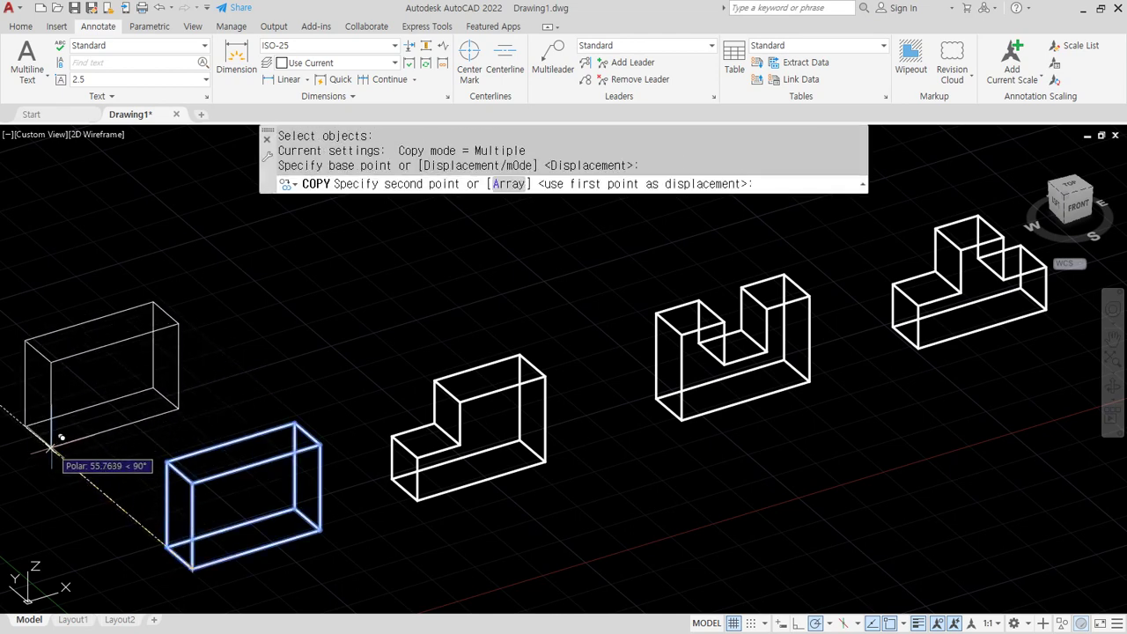
pyautogui.press('Return')
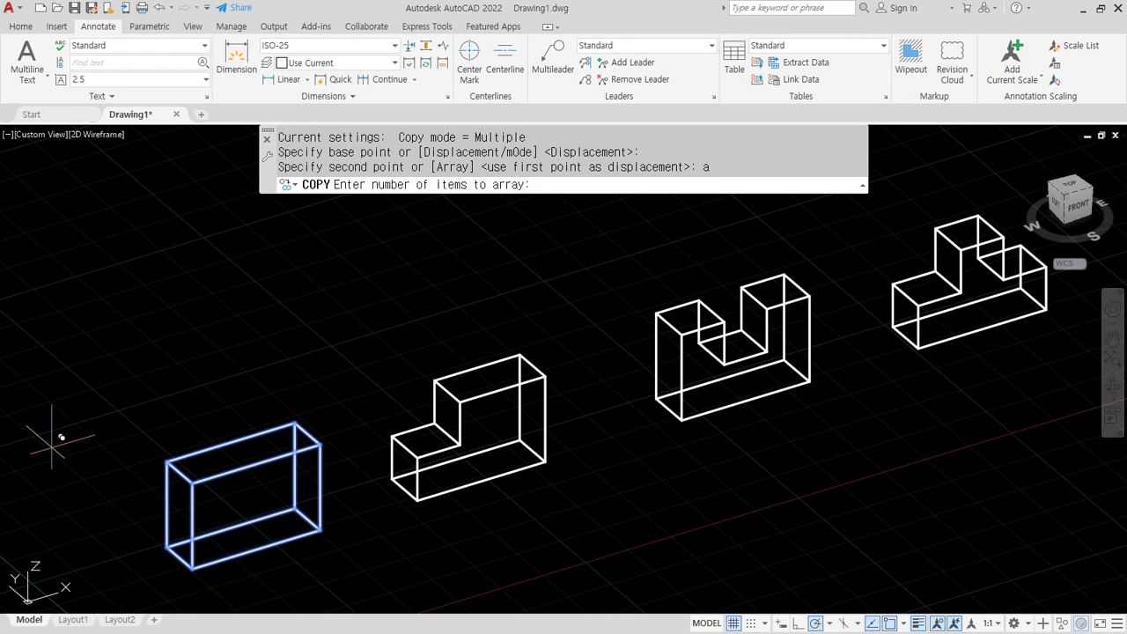
pyautogui.write('3')
pyautogui.press('Return')
pyautogui.scroll(-3, 61, 435)
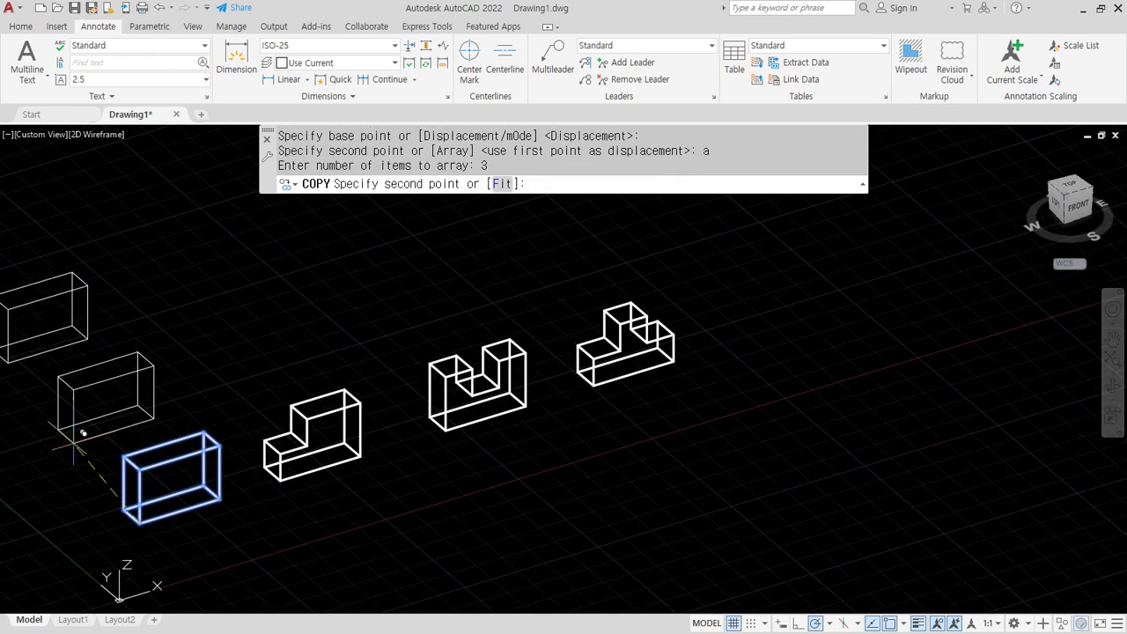
pyautogui.moveTo(83, 433); pyautogui.dragTo(189, 471, button='middle')
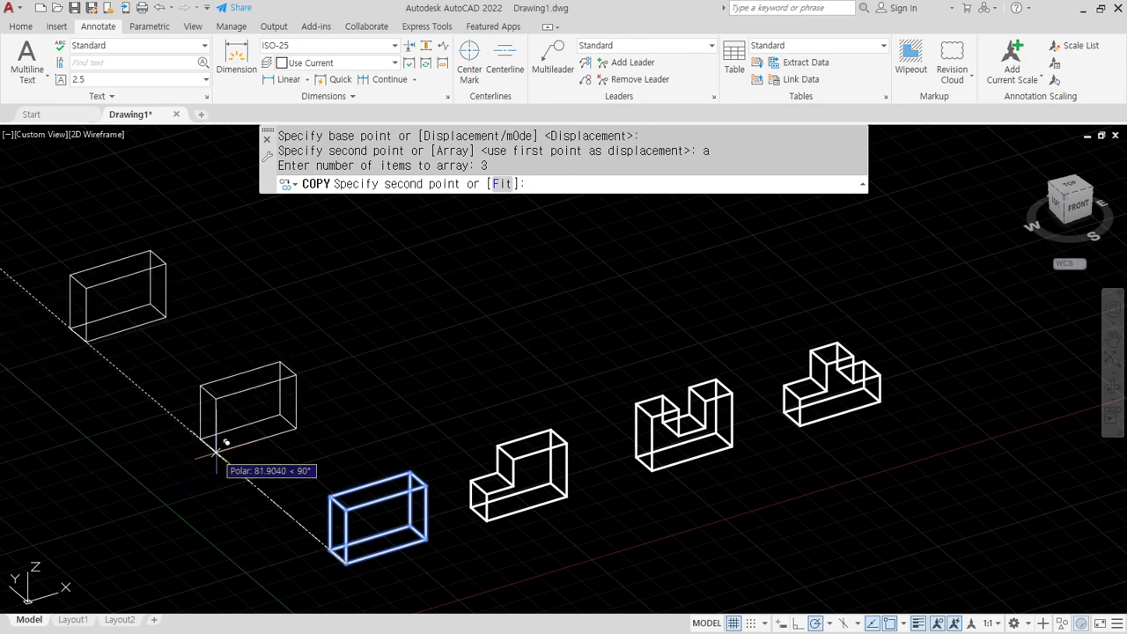
pyautogui.click(218, 449)
pyautogui.press('Return')
# Copy the two rear boxes as an array of 4 items along the X axis, spaced to line up with the L-shaped solid.
pyautogui.press('Return')
pyautogui.click(342, 453)
pyautogui.click(197, 351)
pyautogui.press('Return')
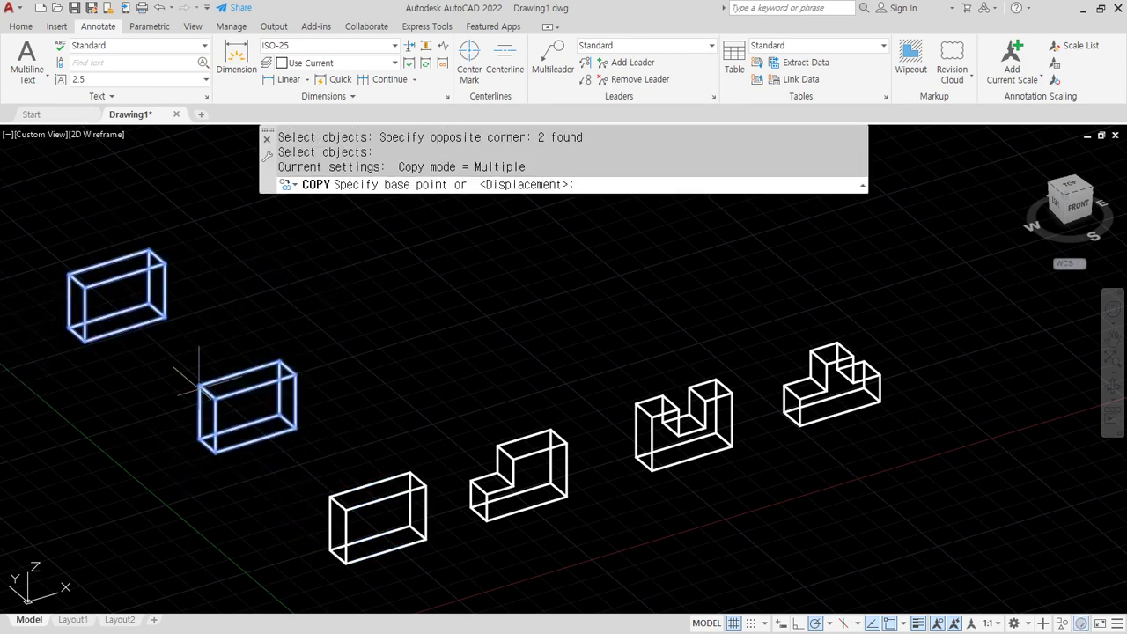
pyautogui.click(216, 449)
pyautogui.write('a')
pyautogui.press('Return')
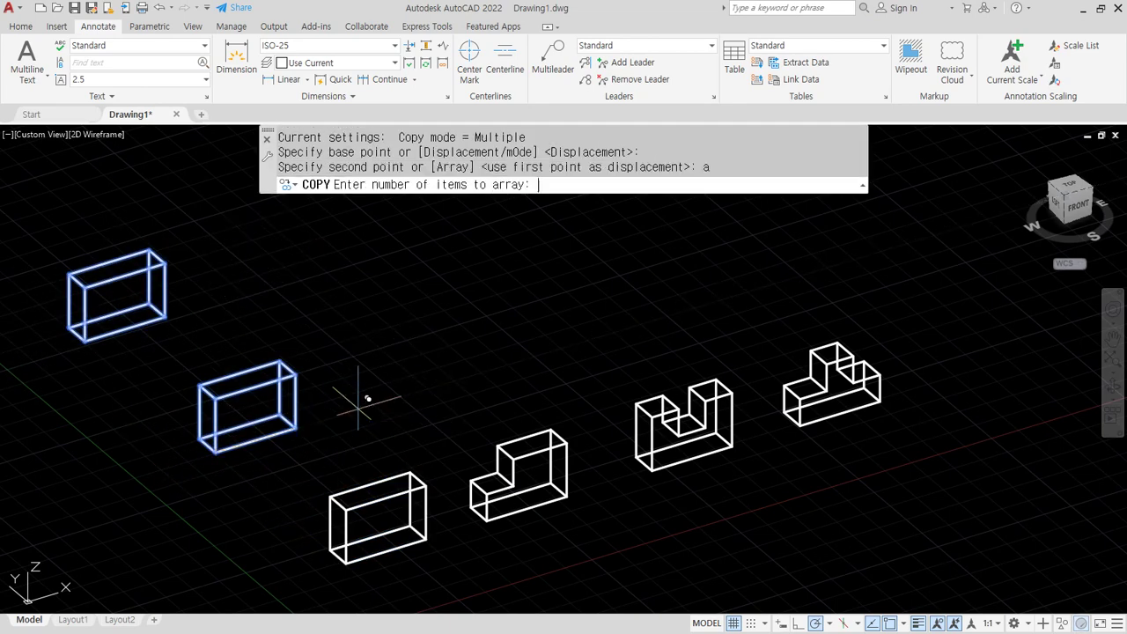
pyautogui.write('4')
pyautogui.press('Return')
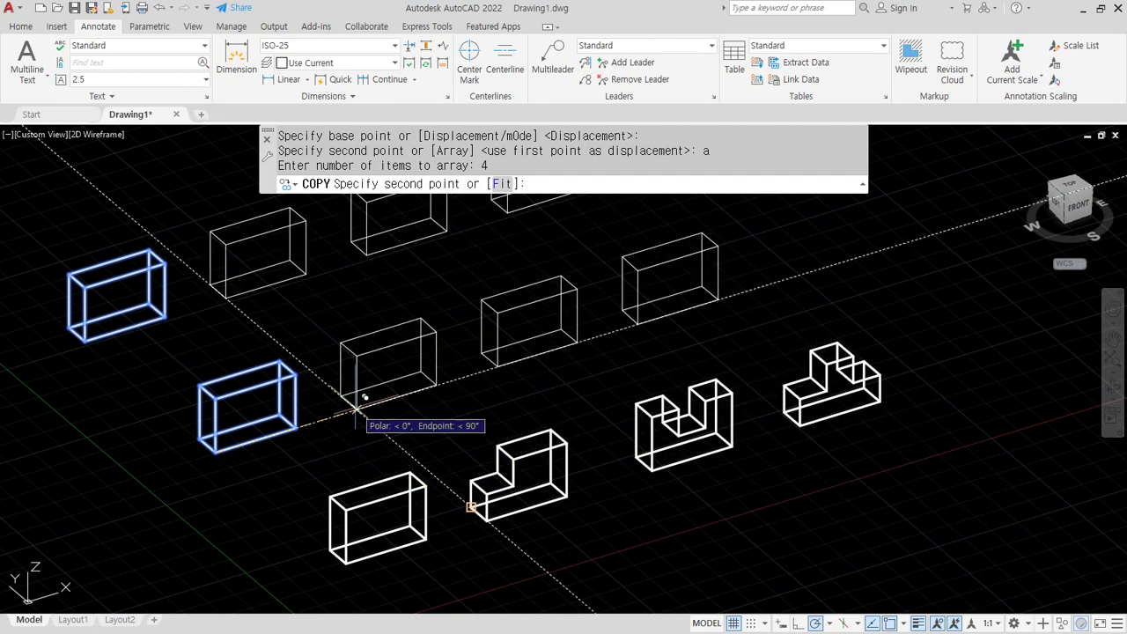
pyautogui.click(367, 415)
pyautogui.press('Return')
pyautogui.moveTo(543, 412)
pyautogui.mouseDown(button='middle')
pyautogui.moveTo(494, 415)
pyautogui.moveTo(591, 440)
pyautogui.mouseUp(button='middle')
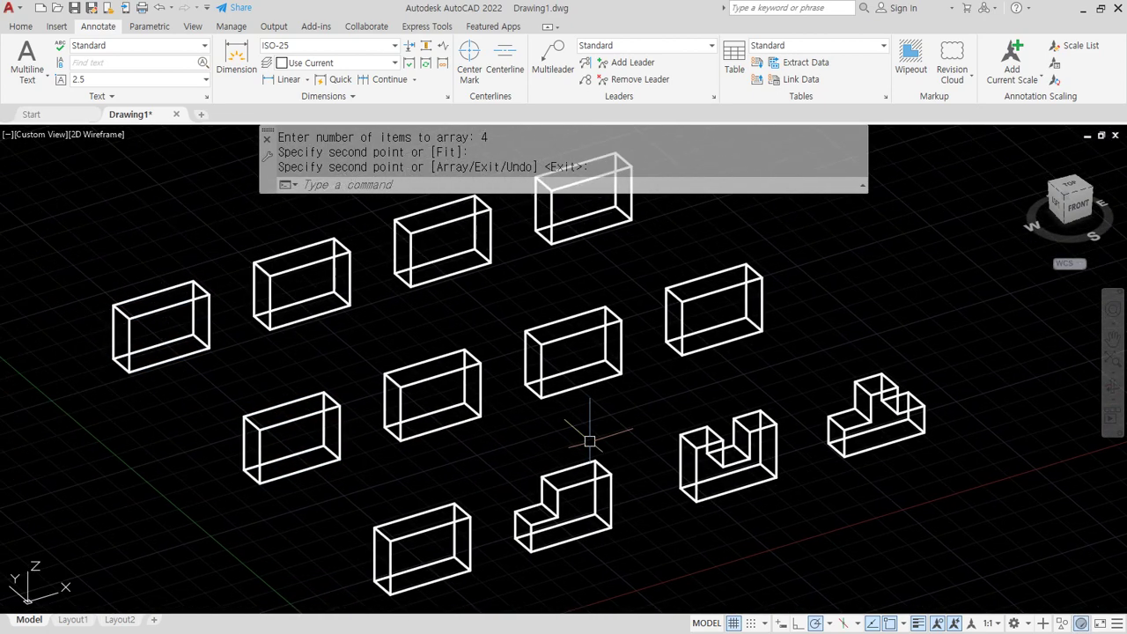
pyautogui.moveTo(253, 548)
pyautogui.mouseDown()
pyautogui.moveTo(380, 193)
pyautogui.moveTo(755, 536)
pyautogui.moveTo(299, 523)
pyautogui.mouseUp()
pyautogui.press('Escape')
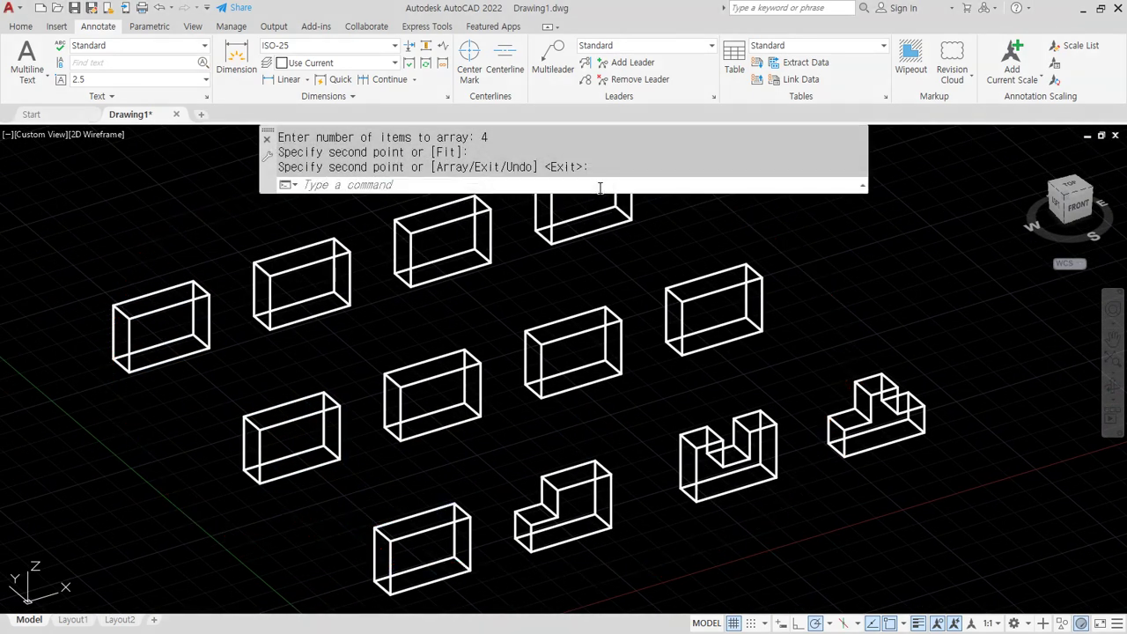
pyautogui.scroll(5, 308, 460)
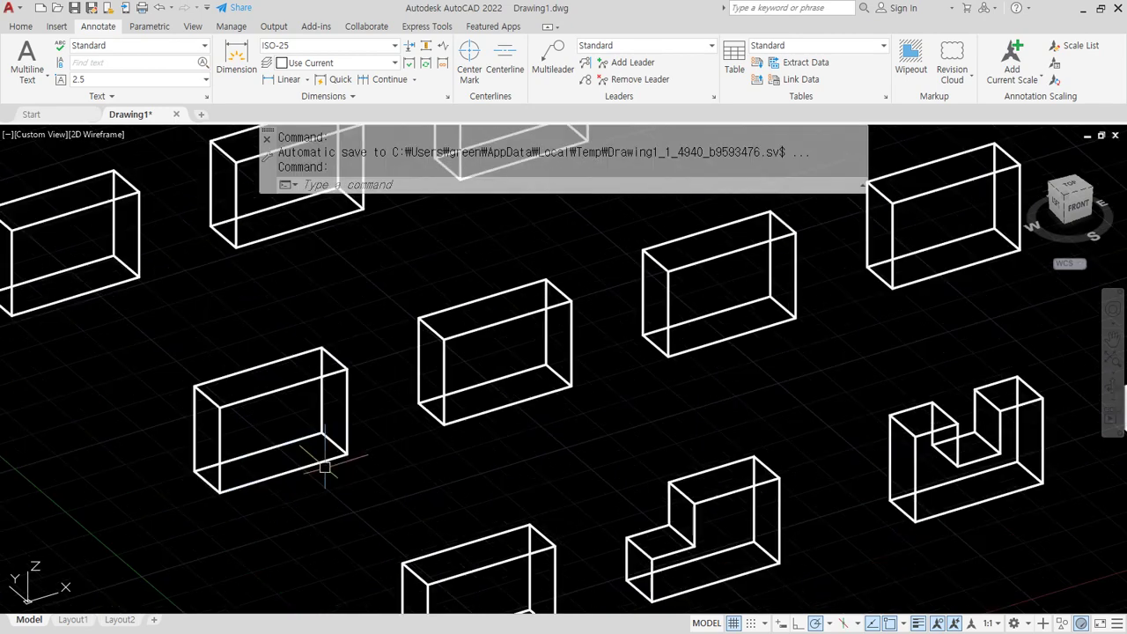
pyautogui.moveTo(336, 468); pyautogui.dragTo(381, 474, button='middle')
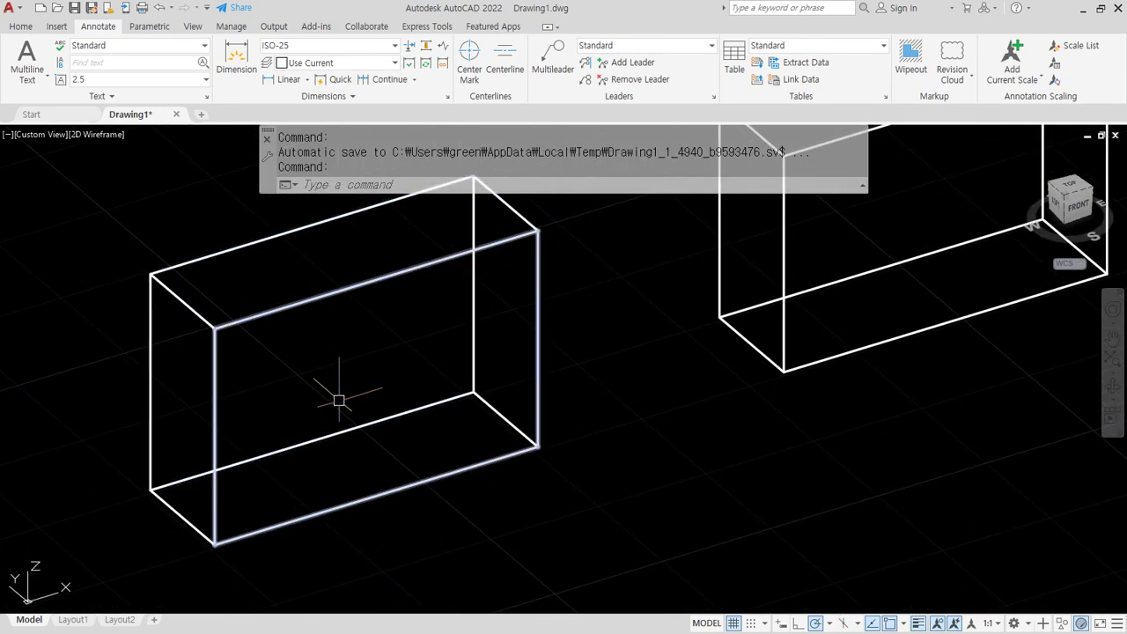
pyautogui.moveTo(338, 346)
pyautogui.mouseDown()
pyautogui.moveTo(396, 380)
pyautogui.moveTo(334, 333)
pyautogui.mouseUp()
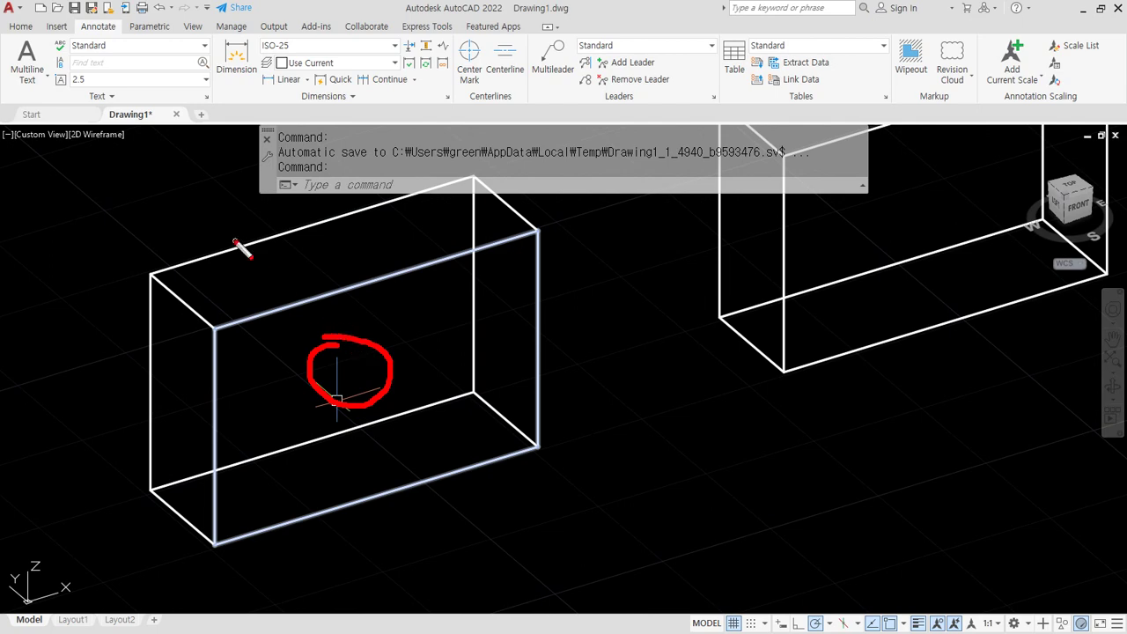
pyautogui.moveTo(235, 241); pyautogui.dragTo(498, 449)
pyautogui.moveTo(484, 404); pyautogui.dragTo(445, 450)
pyautogui.moveTo(221, 213); pyautogui.dragTo(216, 261)
pyautogui.moveTo(216, 236)
pyautogui.mouseDown()
pyautogui.moveTo(265, 214)
pyautogui.moveTo(286, 228)
pyautogui.mouseUp()
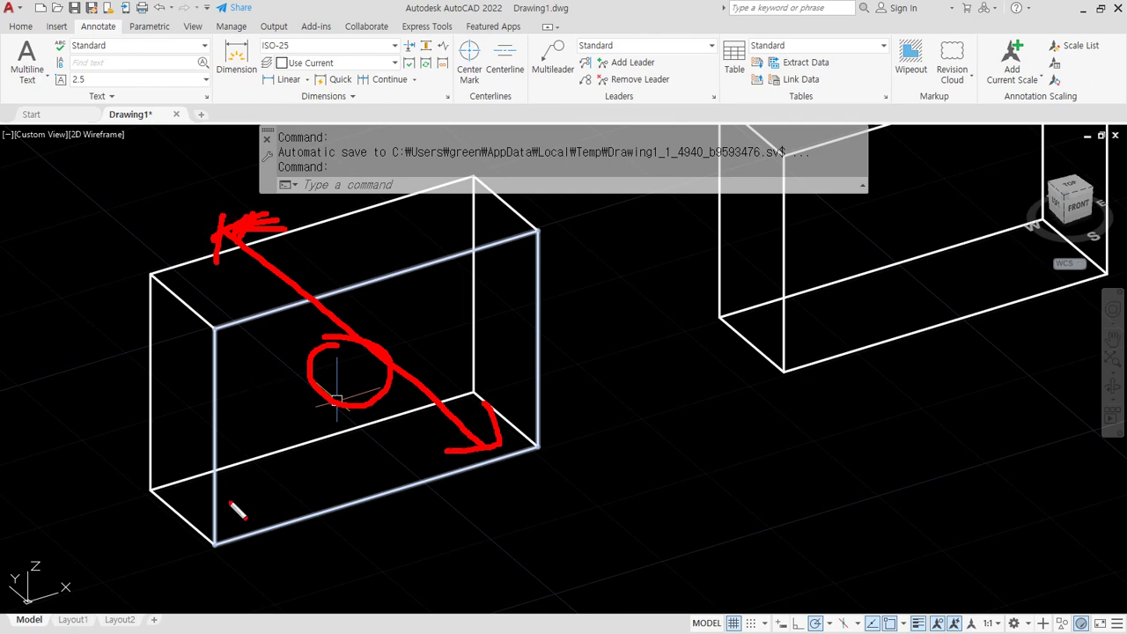
pyautogui.moveTo(297, 301); pyautogui.dragTo(238, 407)
pyautogui.moveTo(345, 291); pyautogui.dragTo(244, 493)
pyautogui.moveTo(414, 255); pyautogui.dragTo(315, 483)
pyautogui.moveTo(480, 248); pyautogui.dragTo(364, 490)
pyautogui.moveTo(524, 258); pyautogui.dragTo(443, 456)
pyautogui.moveTo(523, 340); pyautogui.dragTo(463, 461)
pyautogui.press('Escape')
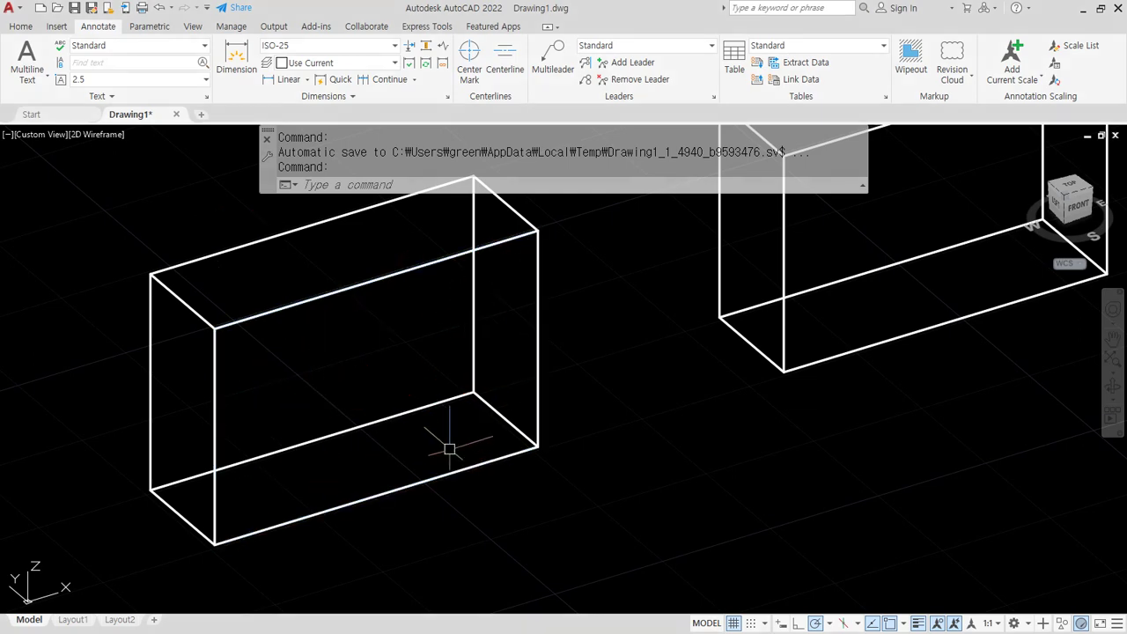
# Set the UCS on the middle row's first box, origin at its front lower-left corner, X along the bottom edge and Y up the vertical edge.
pyautogui.write('ucs')
pyautogui.press('Return')
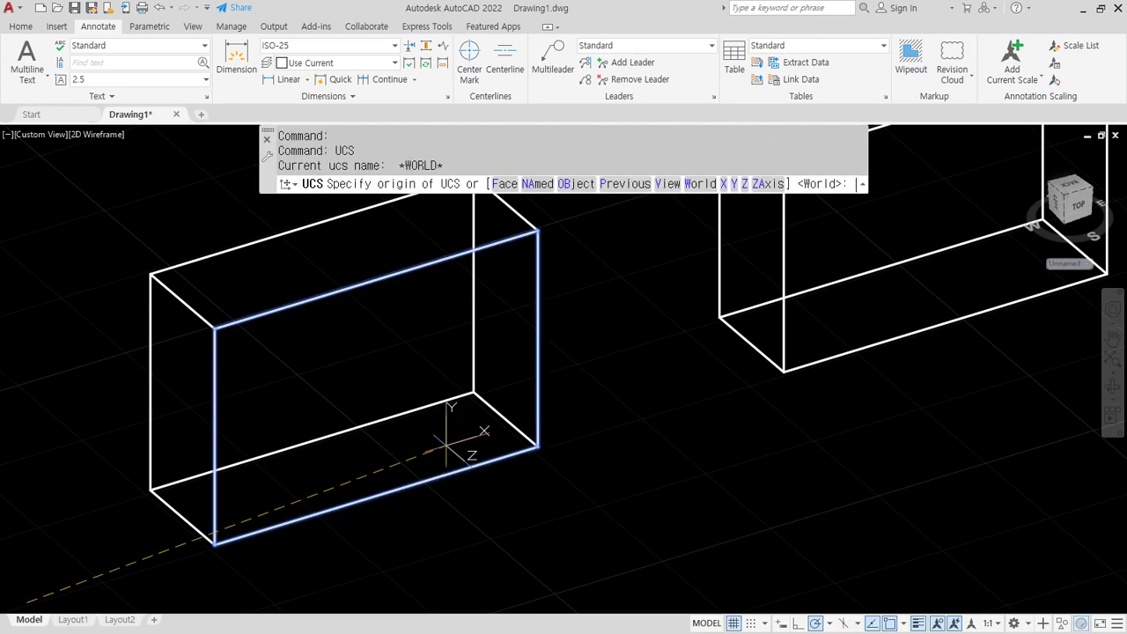
pyautogui.click(214, 544)
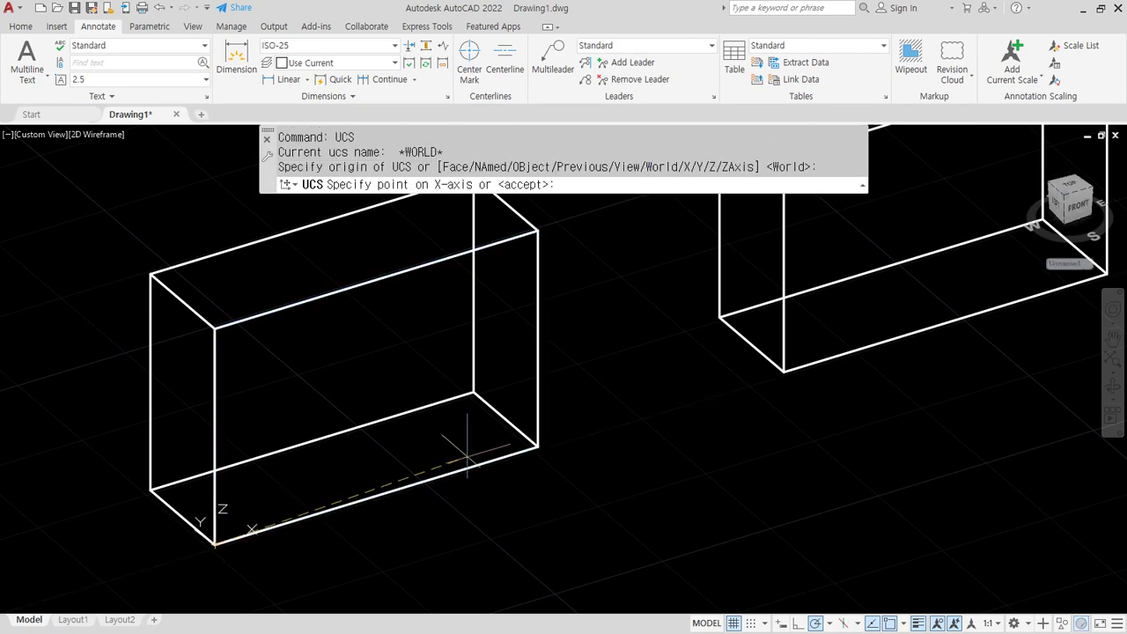
pyautogui.click(539, 446)
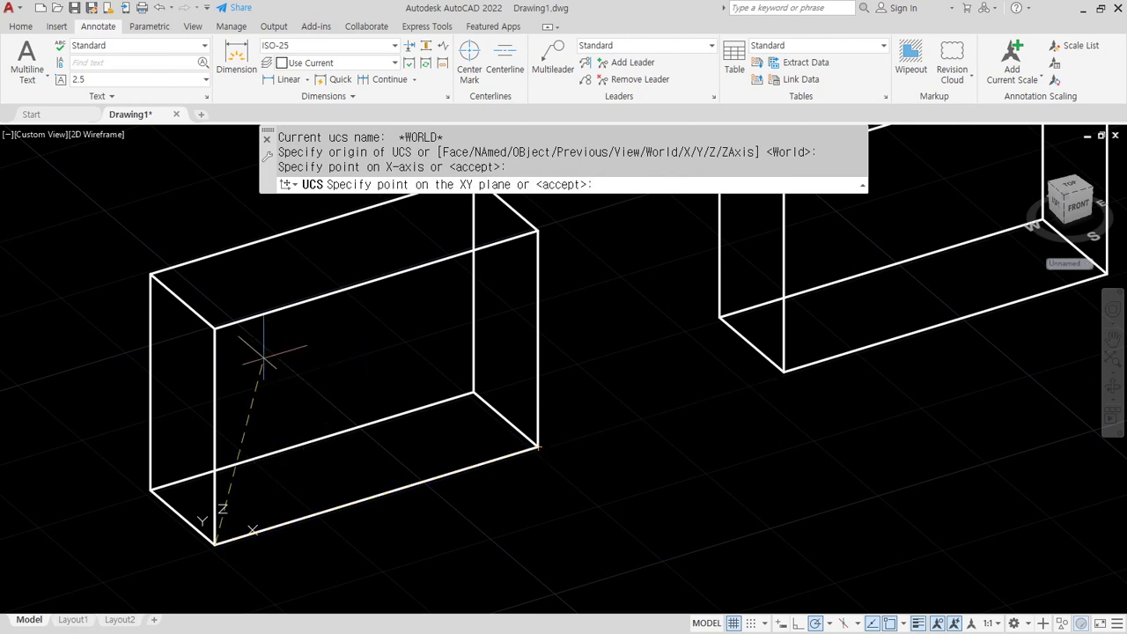
pyautogui.click(215, 329)
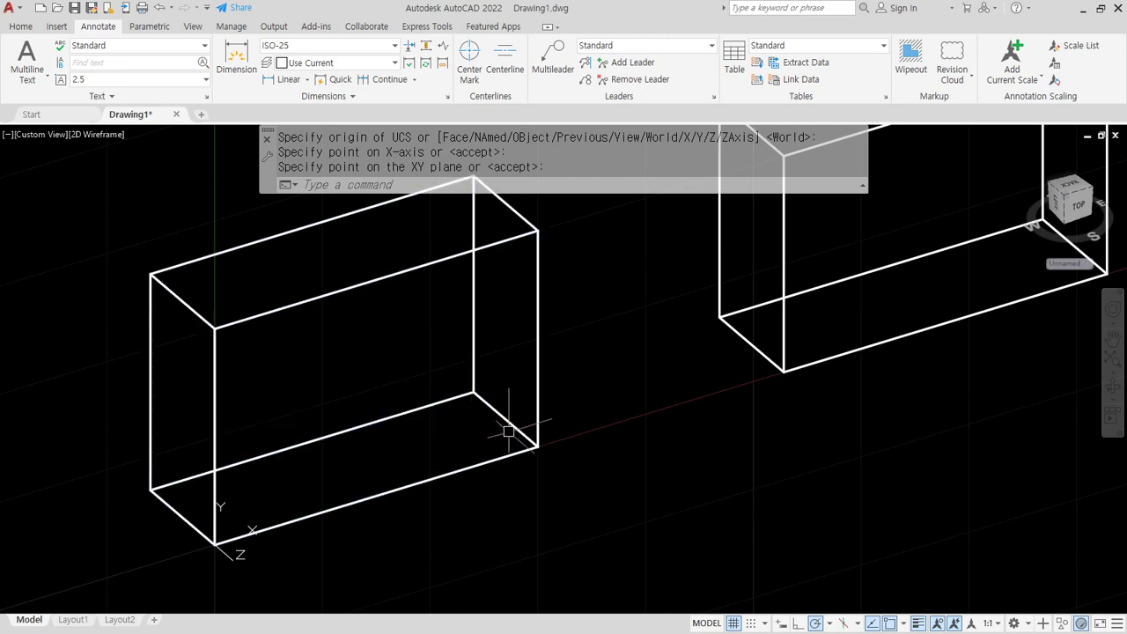
# Draw a diagonal line across the box's front face from its lower-right corner to its upper-left corner.
pyautogui.write('l')
pyautogui.press('Return')
pyautogui.click(537, 447)
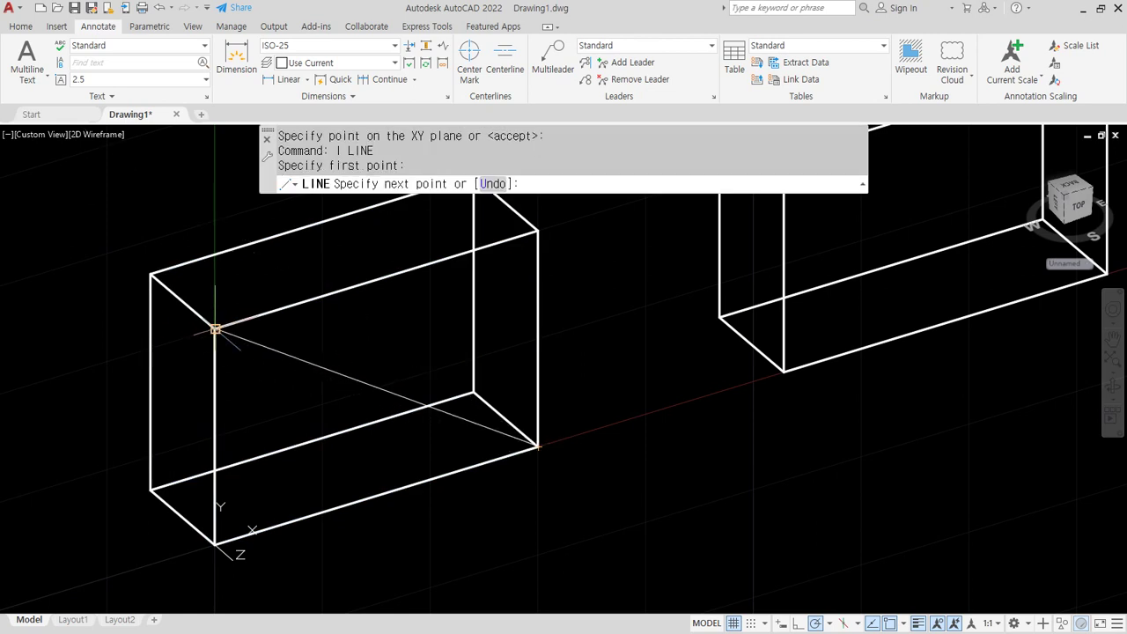
pyautogui.press('Return')
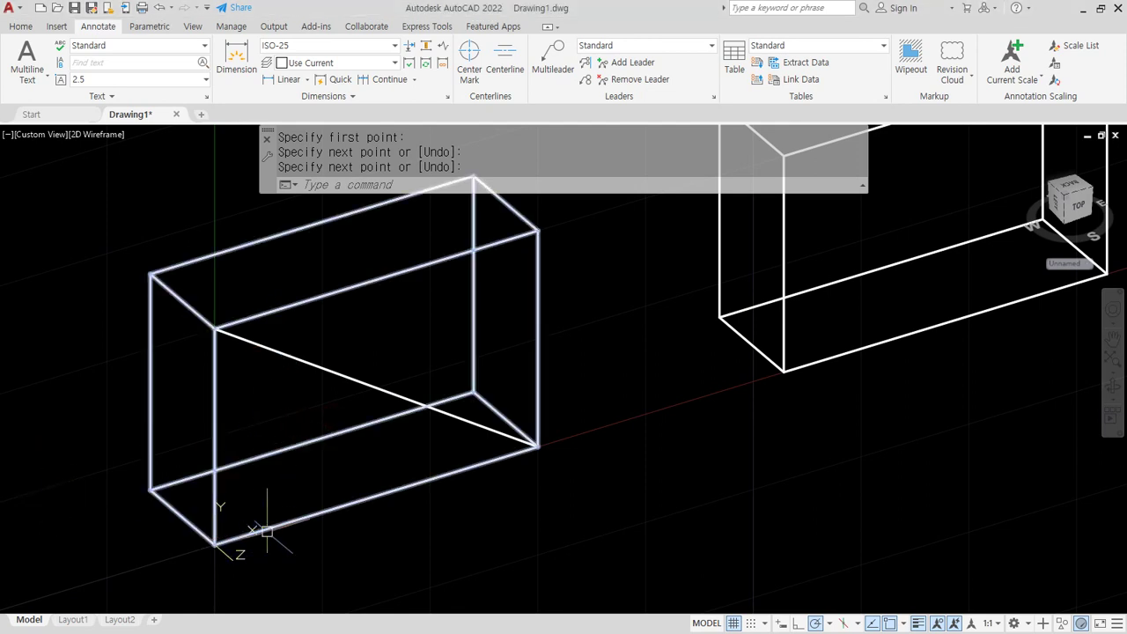
# Draw a 10 by 10 rectangle on the front face starting from its lower-left corner.
pyautogui.write('rec')
pyautogui.press('Return')
pyautogui.click(217, 541)
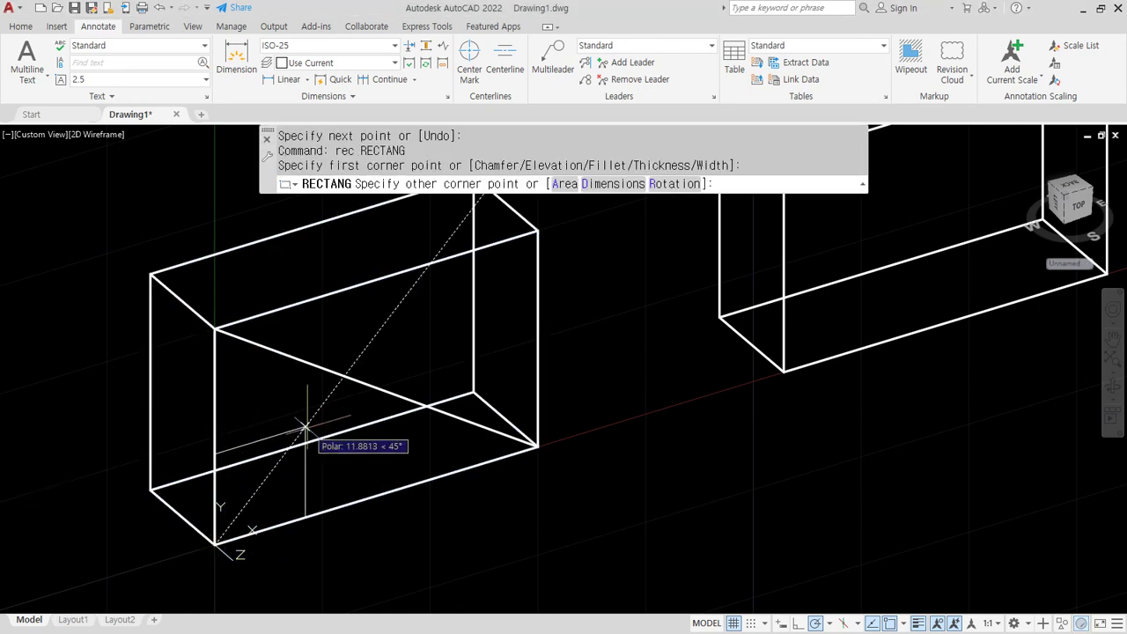
pyautogui.write('@10,10')
pyautogui.press('Return')
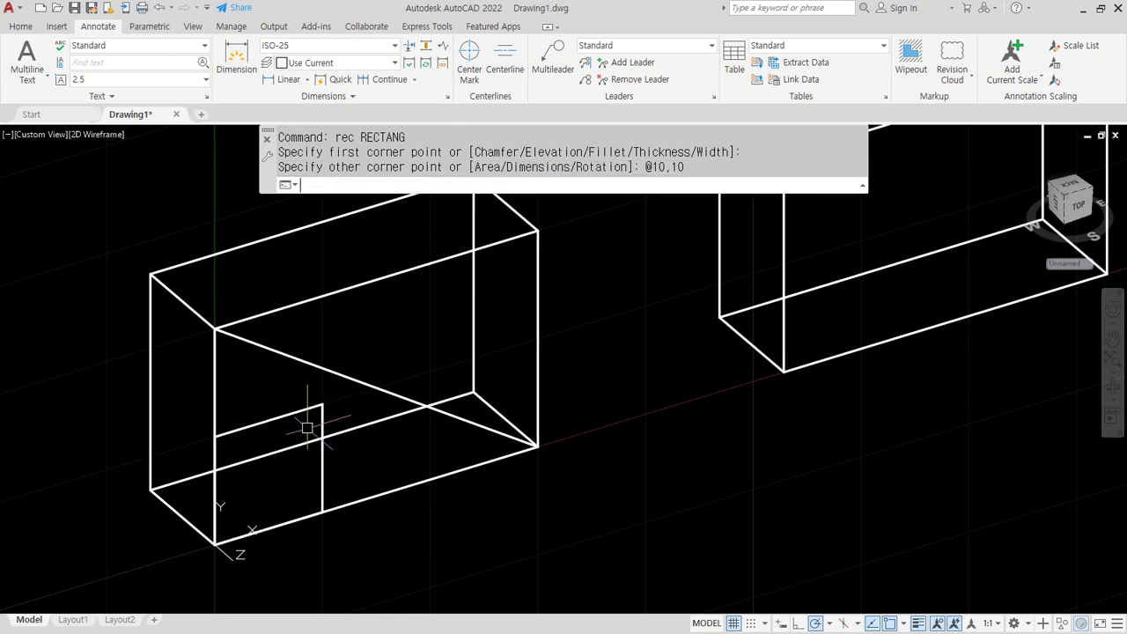
# Draw a diagonal line across the small square from its upper-right corner to its lower-left corner.
pyautogui.write('l')
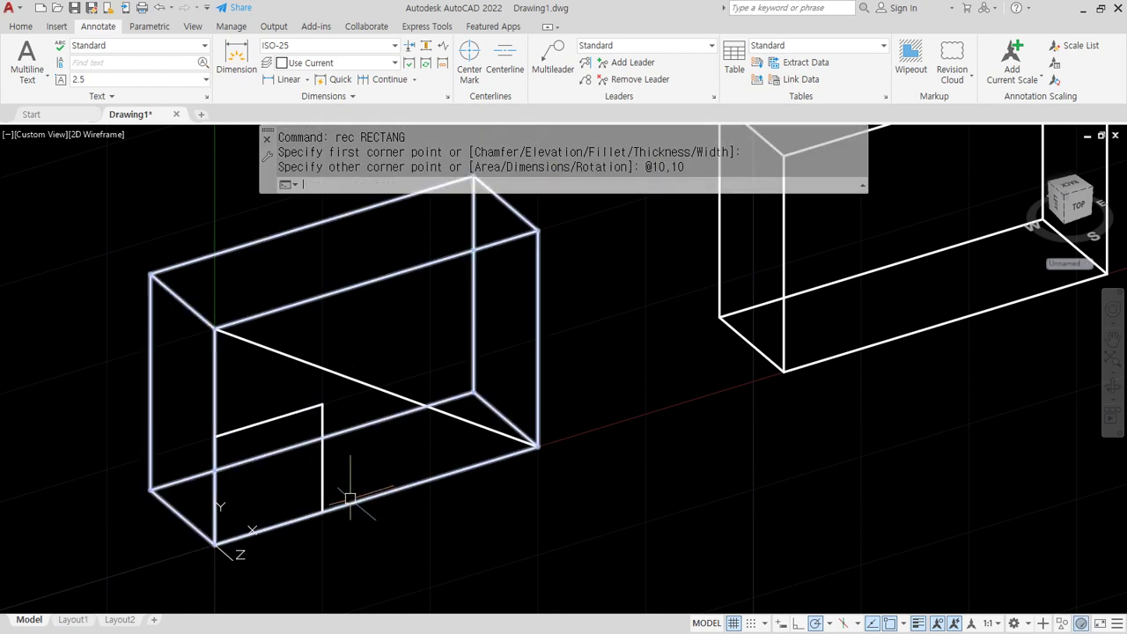
pyautogui.press('Return')
pyautogui.click(322, 405)
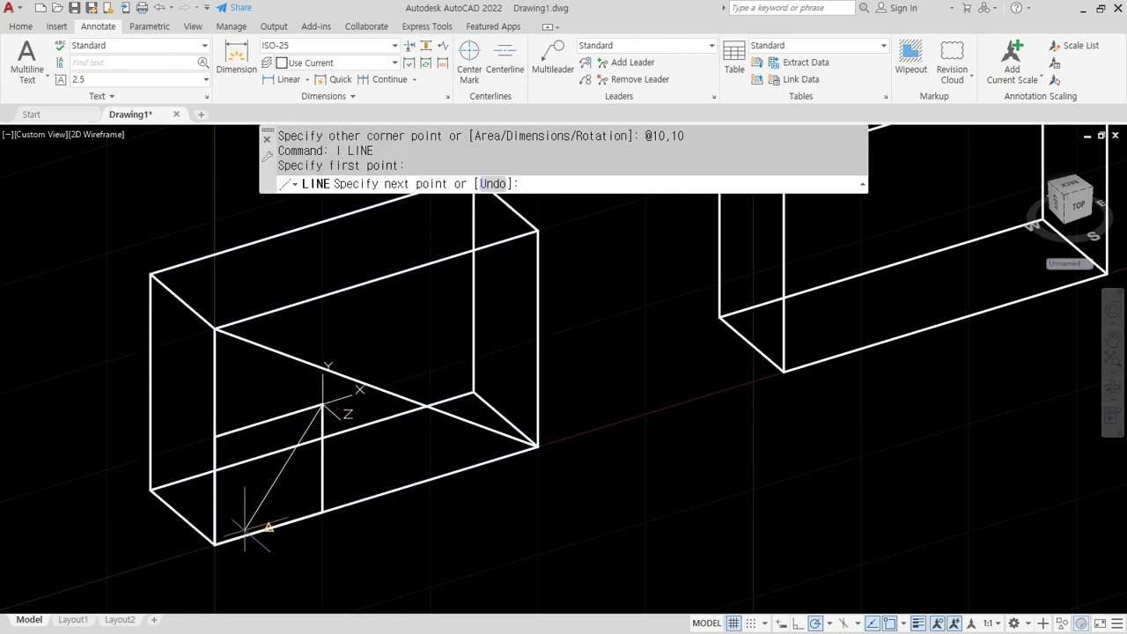
pyautogui.click(231, 557)
pyautogui.press('Return')
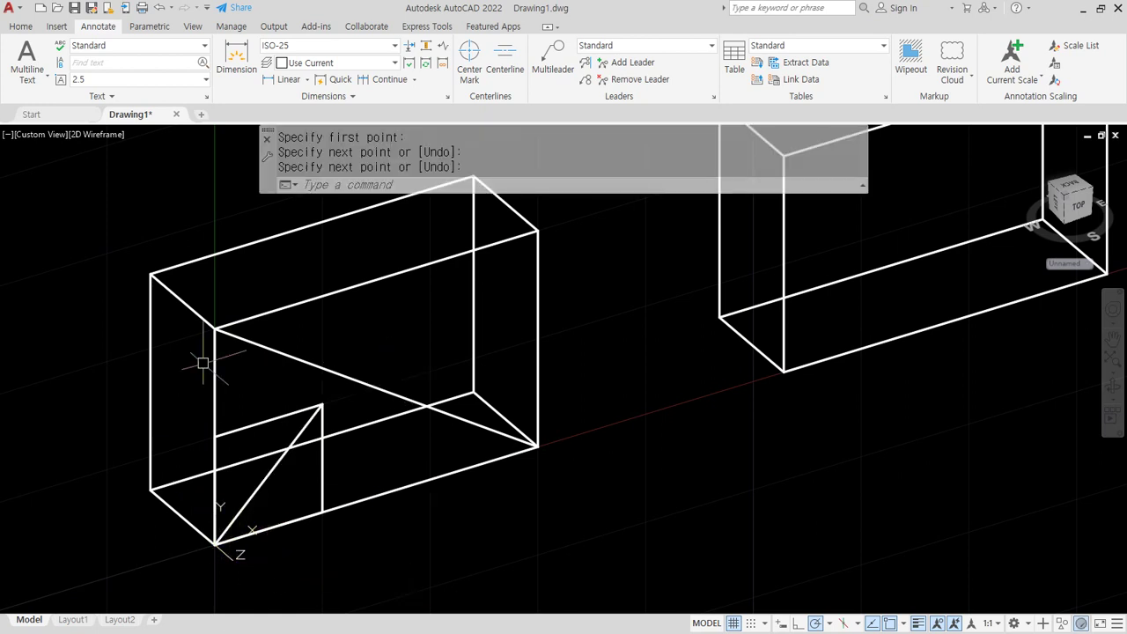
# Move the small square and its diagonal from the diagonal's midpoint to the midpoint of the front face's diagonal.
pyautogui.hotkey('ctrl', '2')
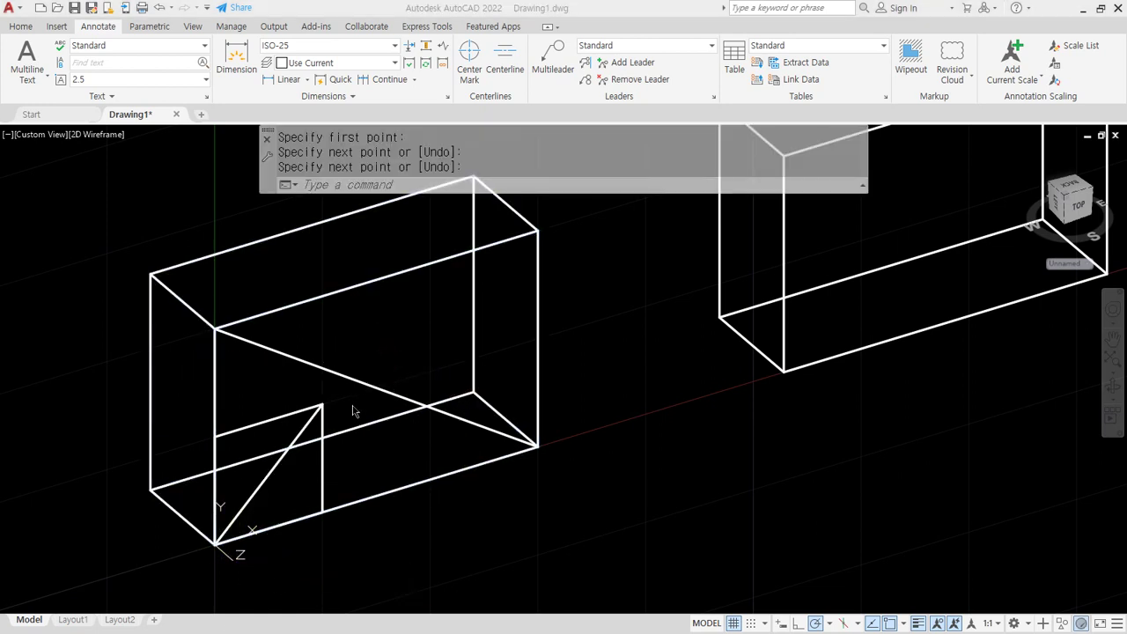
pyautogui.write('m')
pyautogui.press('Return')
pyautogui.moveTo(319, 407); pyautogui.dragTo(268, 473)
pyautogui.press('Return')
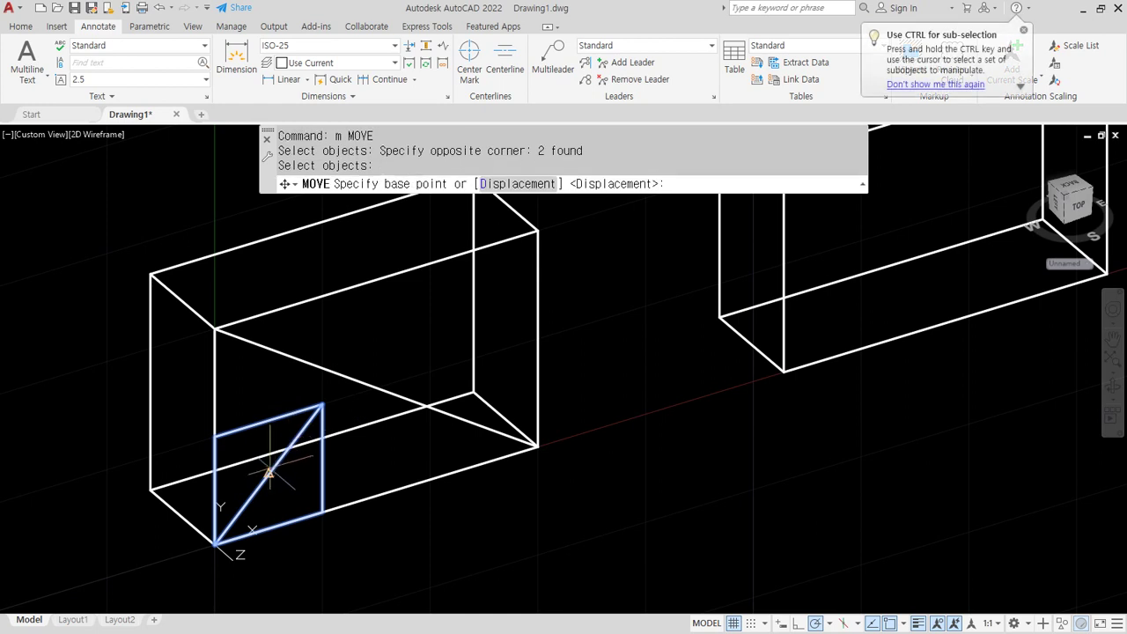
pyautogui.click(268, 473)
pyautogui.click(376, 388)
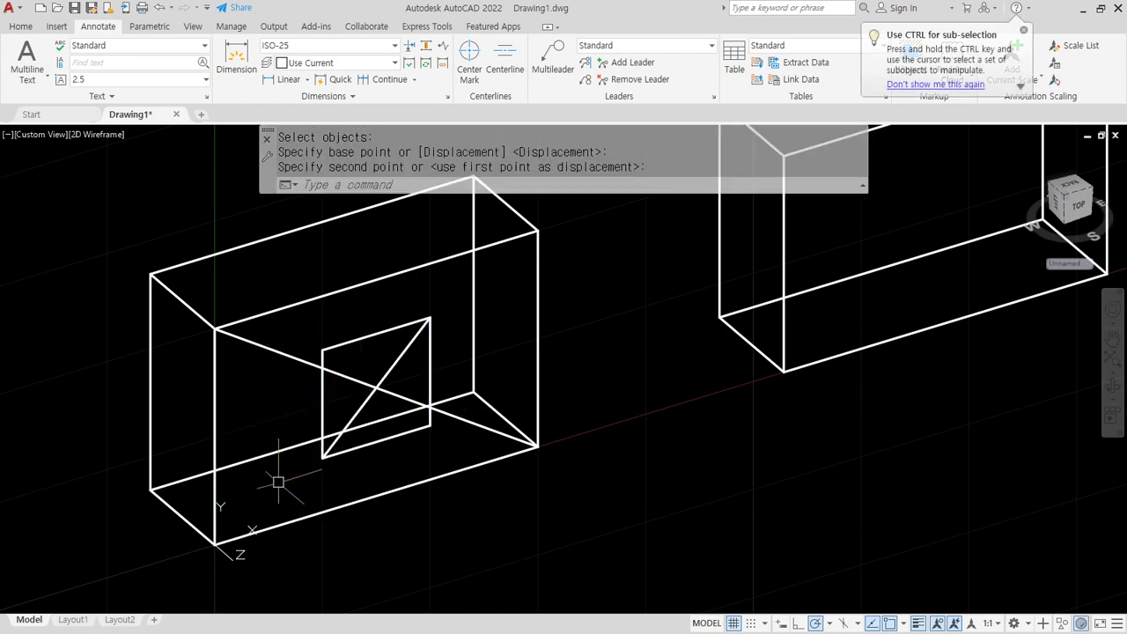
# Erase the two diagonal helper lines, keeping the small square centred on the front face.
pyautogui.hotkey('ctrl', '2')
pyautogui.moveTo(415, 352); pyautogui.dragTo(363, 412)
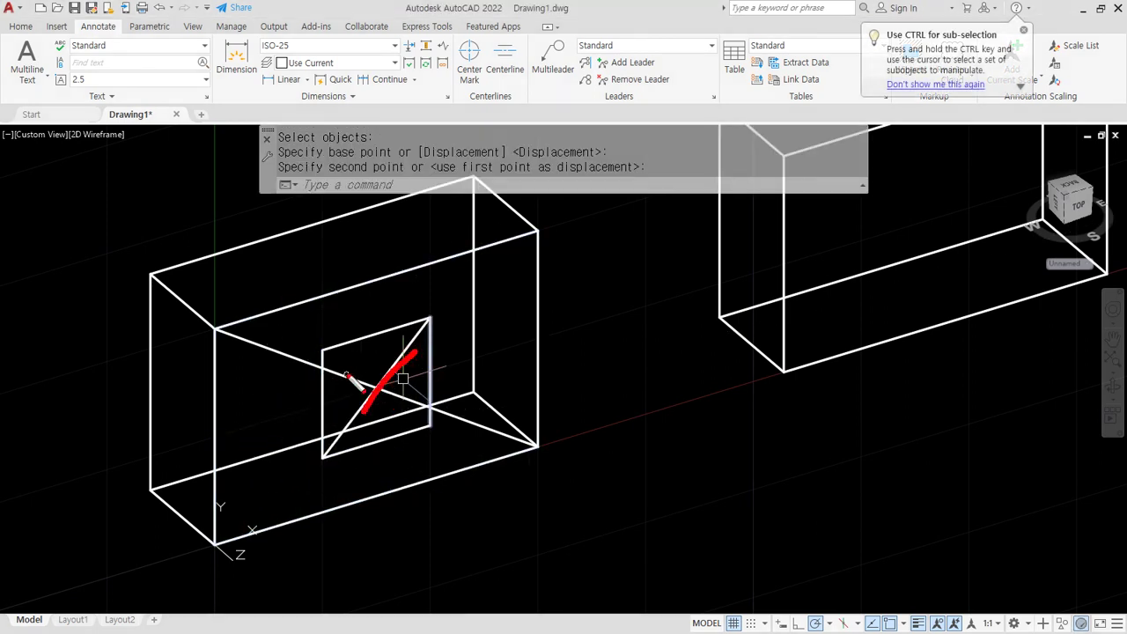
pyautogui.moveTo(347, 372); pyautogui.dragTo(404, 401)
pyautogui.press('Escape')
pyautogui.click(401, 382)
pyautogui.click(376, 410)
pyautogui.write('e')
pyautogui.press('Return')
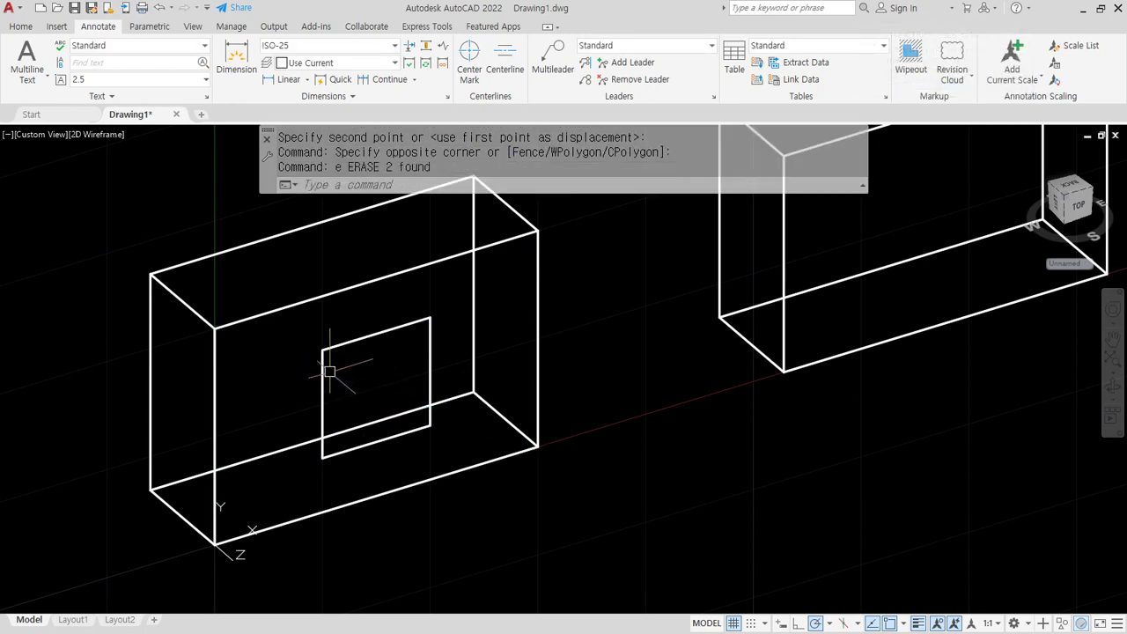
# Extrude the small square on the front face by -10 so it cuts back through the box.
pyautogui.moveTo(329, 372); pyautogui.dragTo(351, 386, button='middle')
pyautogui.write('ext')
pyautogui.press('Return')
pyautogui.click(344, 369)
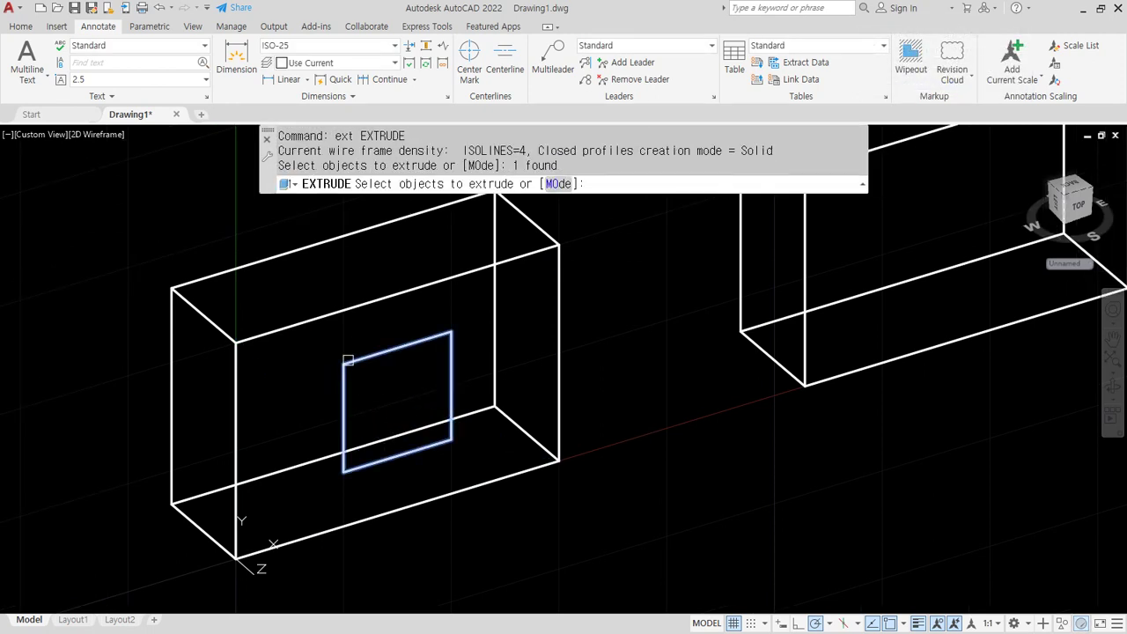
pyautogui.press('Return')
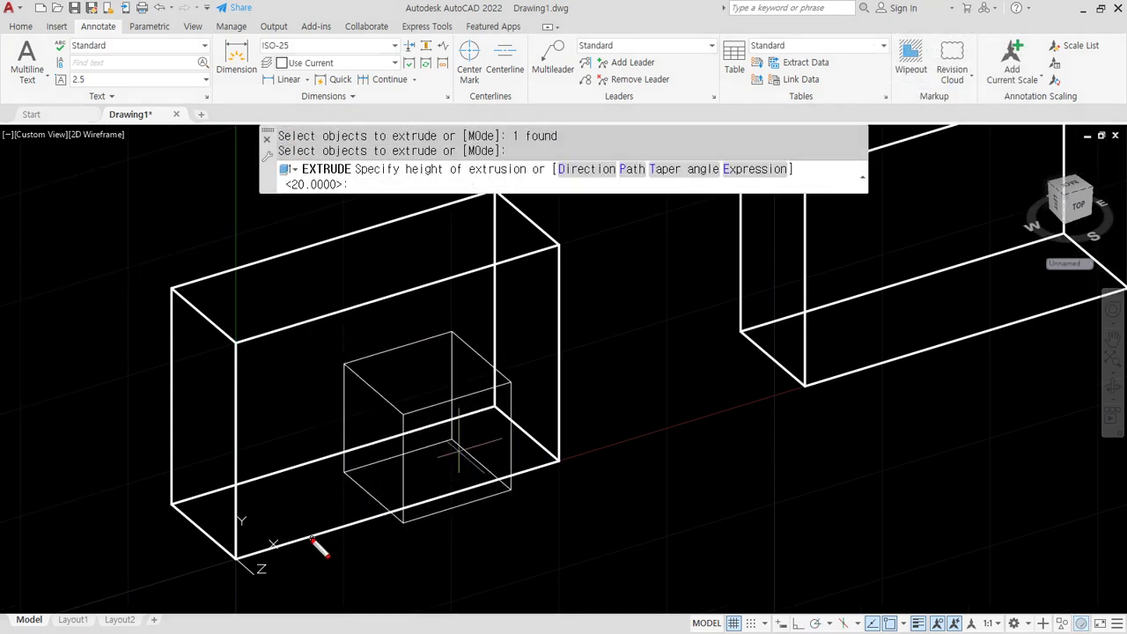
pyautogui.moveTo(256, 583); pyautogui.dragTo(259, 584)
pyautogui.moveTo(398, 437)
pyautogui.mouseDown()
pyautogui.moveTo(494, 508)
pyautogui.moveTo(476, 521)
pyautogui.moveTo(554, 525)
pyautogui.moveTo(530, 537)
pyautogui.mouseUp()
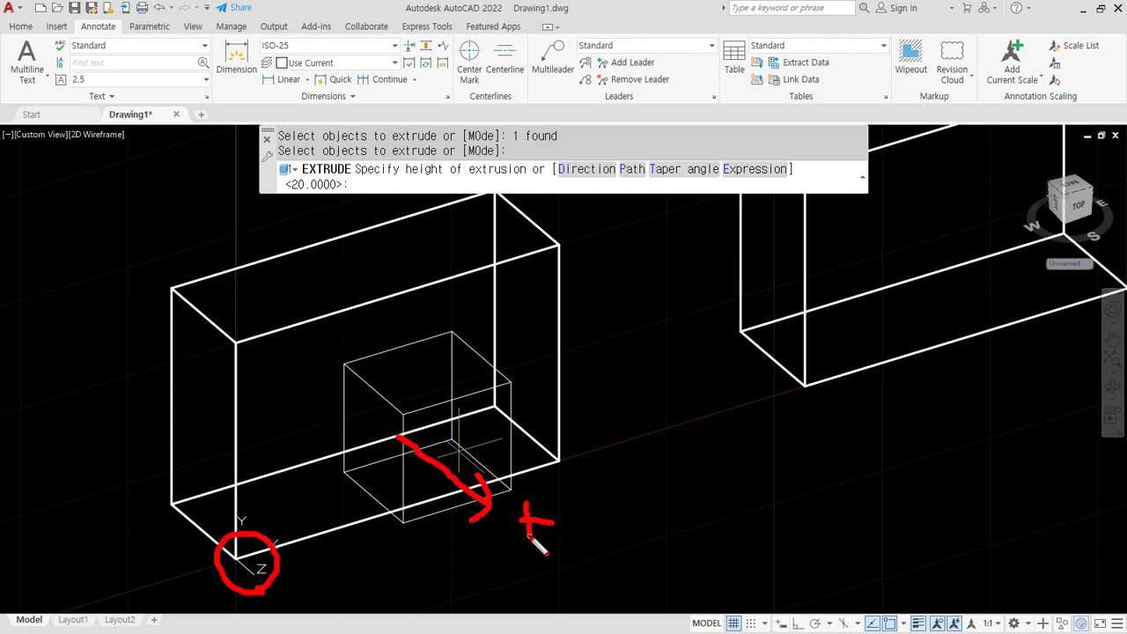
pyautogui.press('Escape')
pyautogui.write('-10')
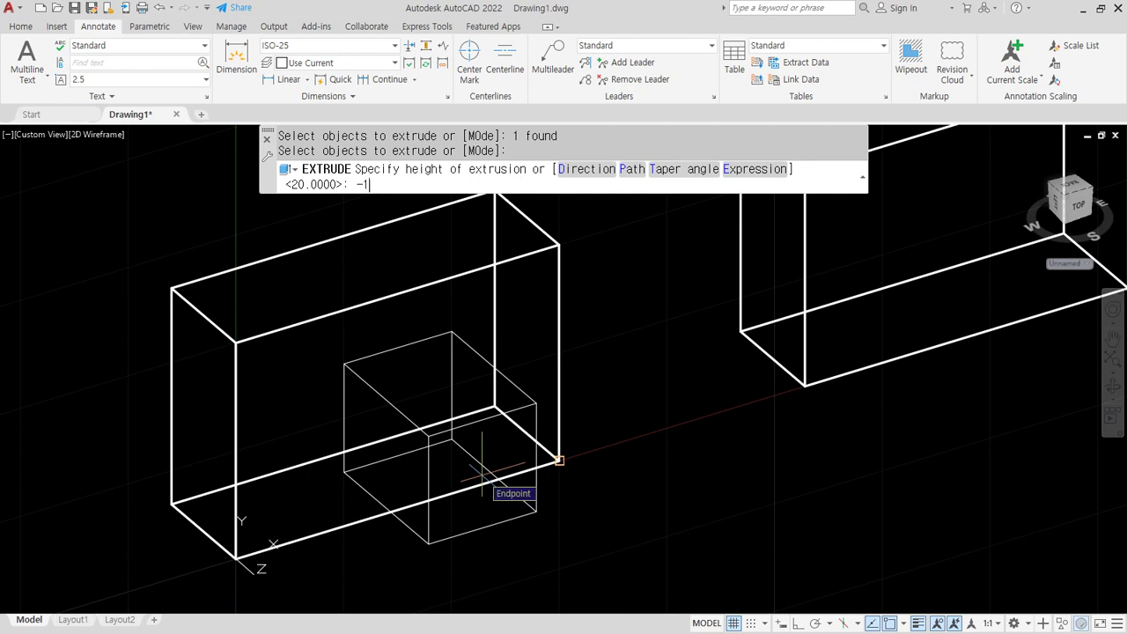
pyautogui.press('Return')
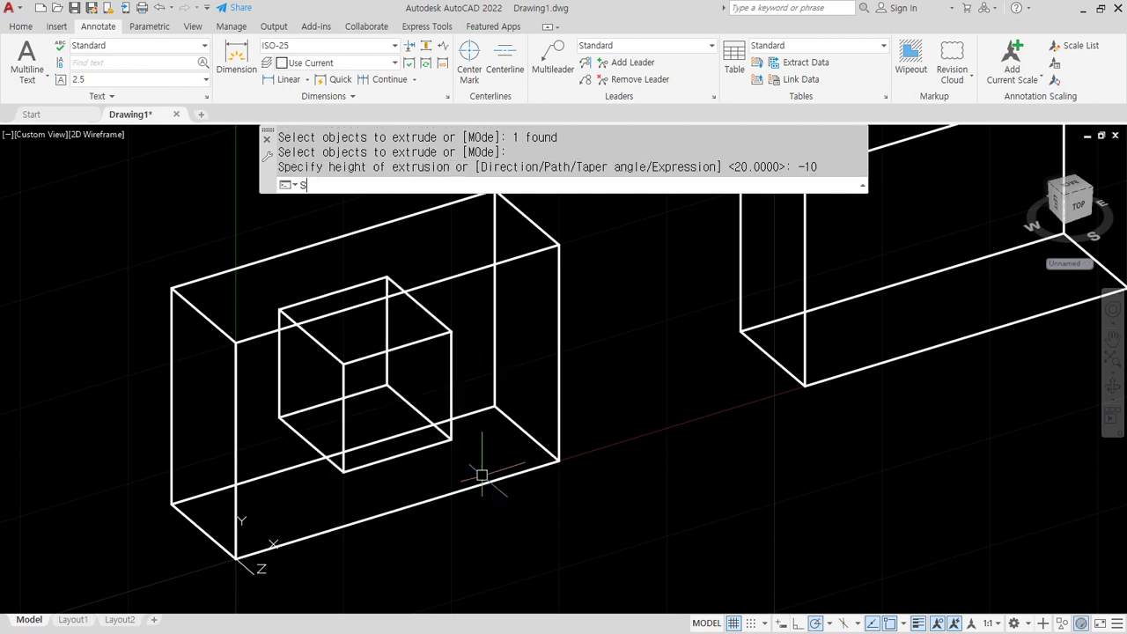
# Subtract the small square extrusion from the large box surrounding it.
pyautogui.write('SU')
pyautogui.press('Return')
pyautogui.click(455, 276)
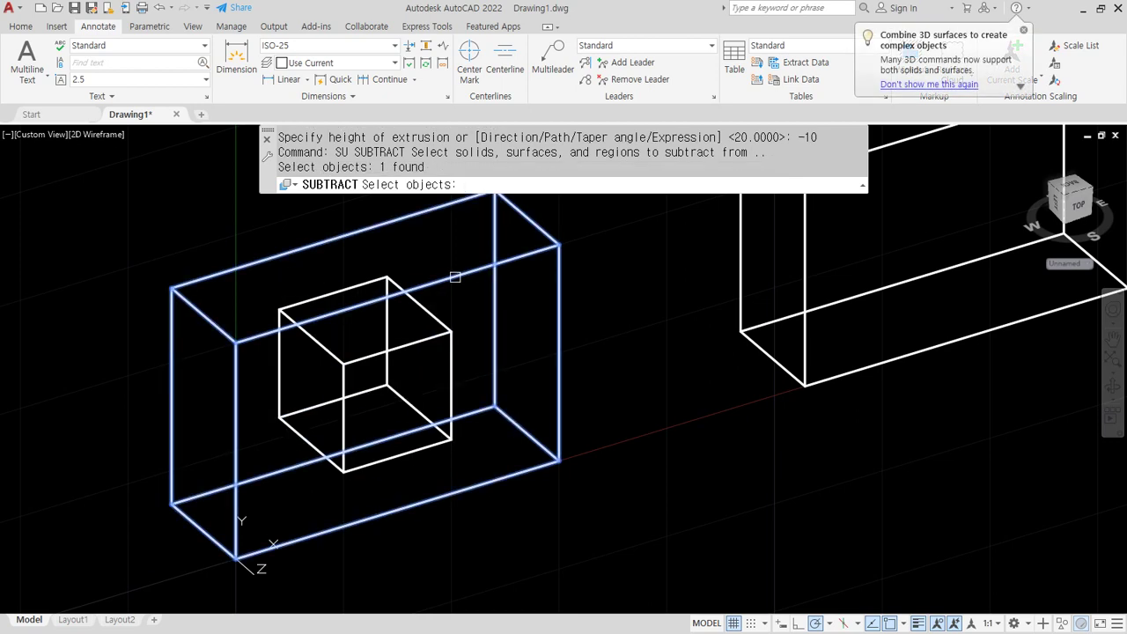
pyautogui.press('Return')
pyautogui.click(447, 324)
pyautogui.press('Return')
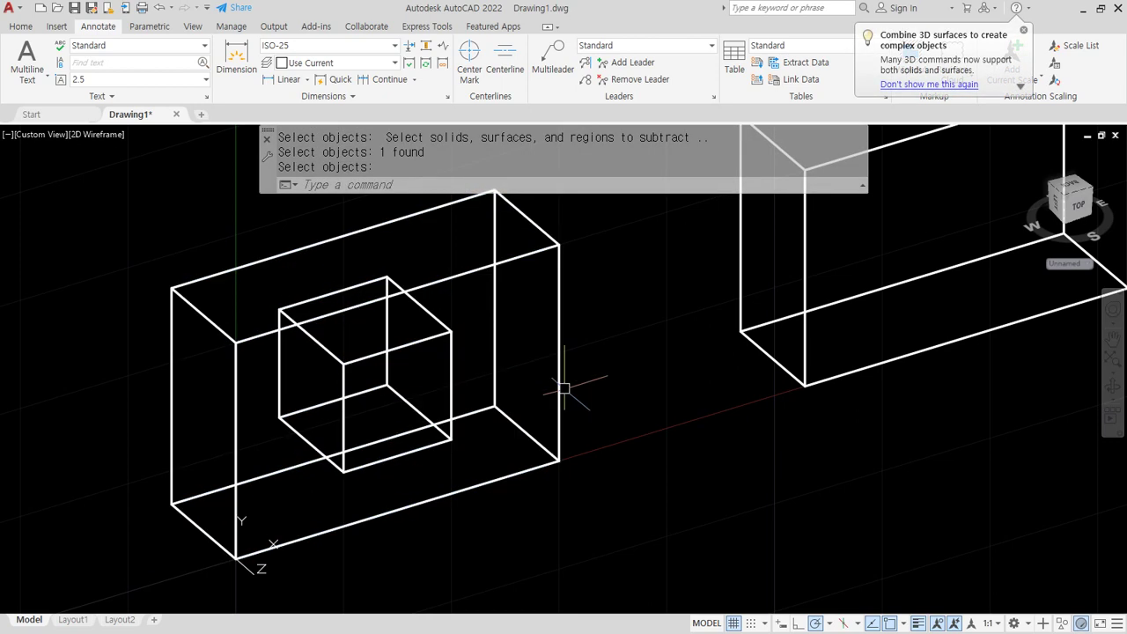
# Inspect the box's square opening in the Conceptual visual style and return the display to 2D Wireframe.
pyautogui.write('sha')
pyautogui.press('Return')
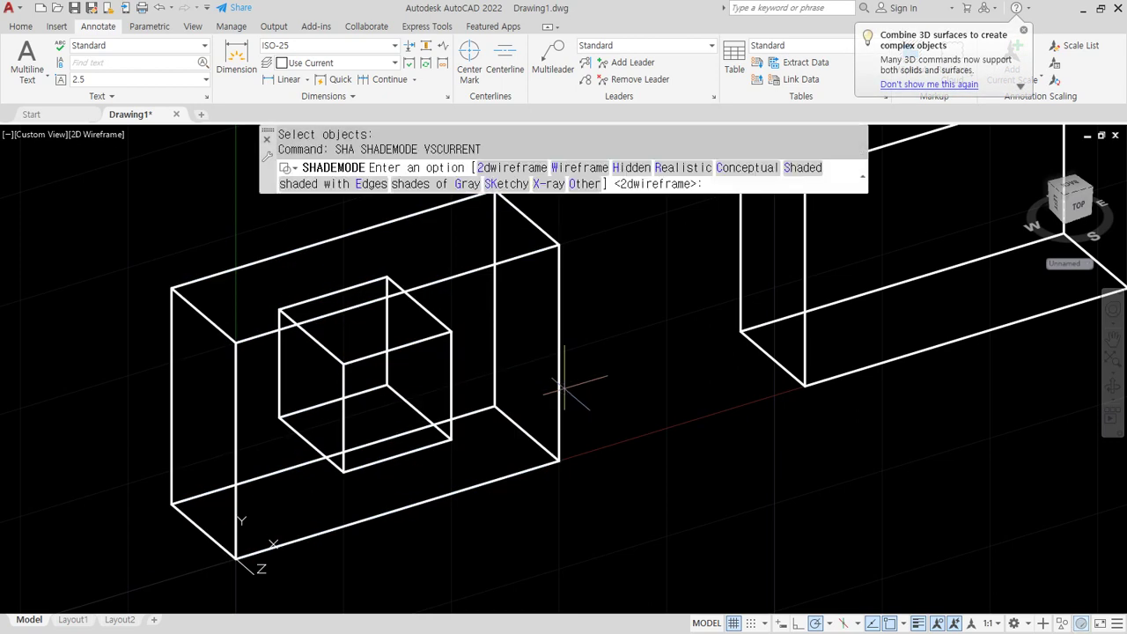
pyautogui.press('Return')
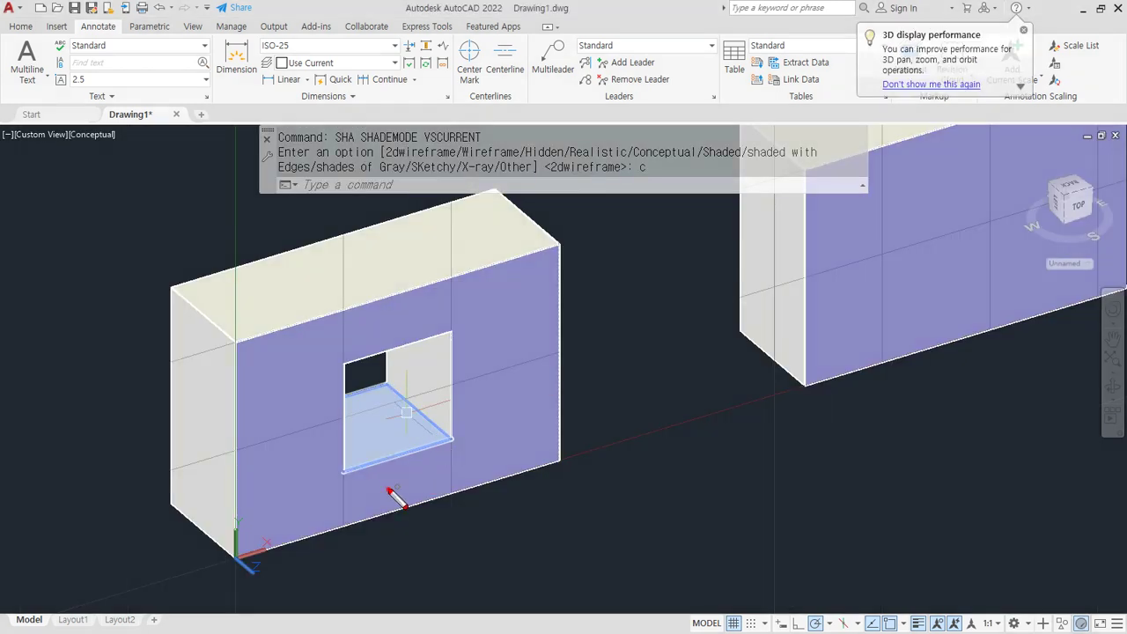
pyautogui.moveTo(388, 490)
pyautogui.mouseDown()
pyautogui.moveTo(410, 328)
pyautogui.moveTo(503, 453)
pyautogui.moveTo(394, 482)
pyautogui.mouseUp()
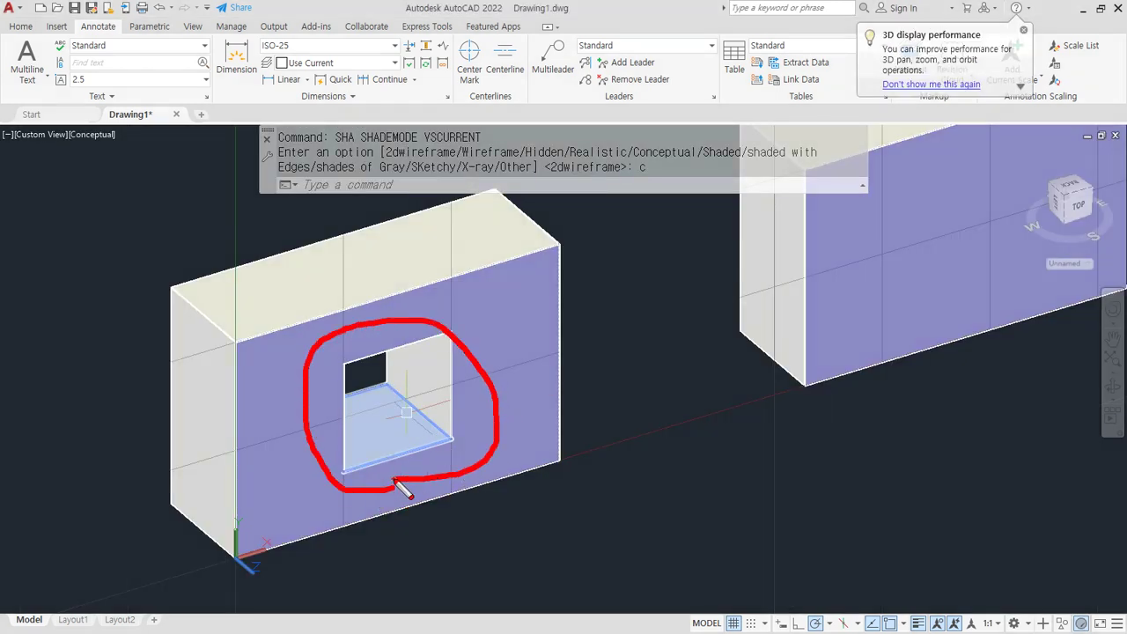
pyautogui.moveTo(367, 307); pyautogui.dragTo(414, 300)
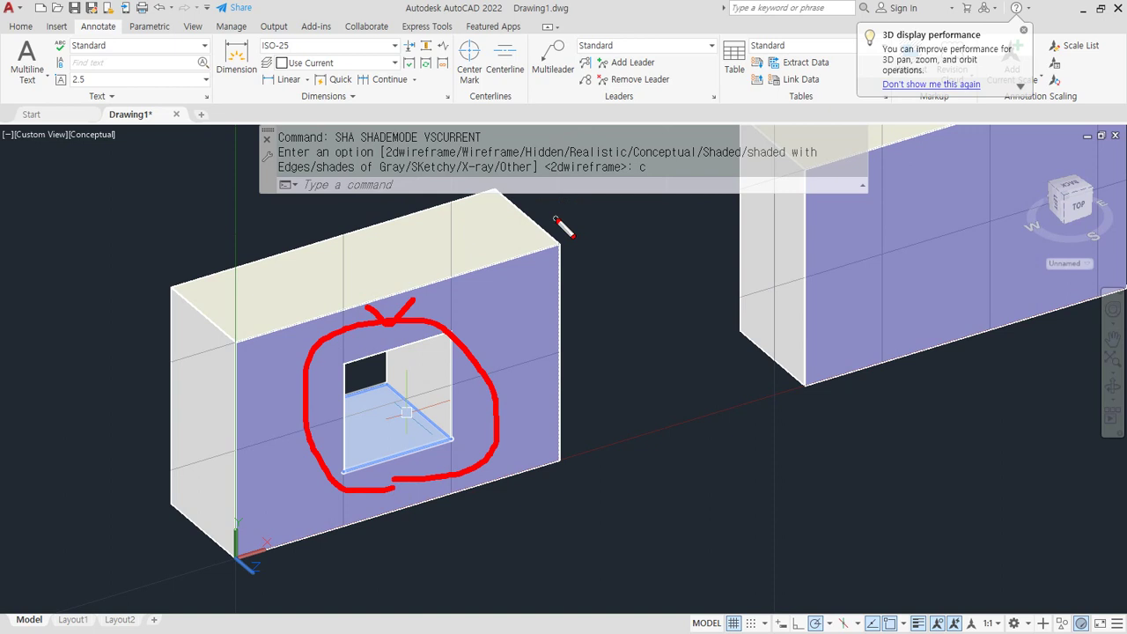
pyautogui.moveTo(496, 344)
pyautogui.mouseDown()
pyautogui.moveTo(507, 359)
pyautogui.moveTo(539, 339)
pyautogui.mouseUp()
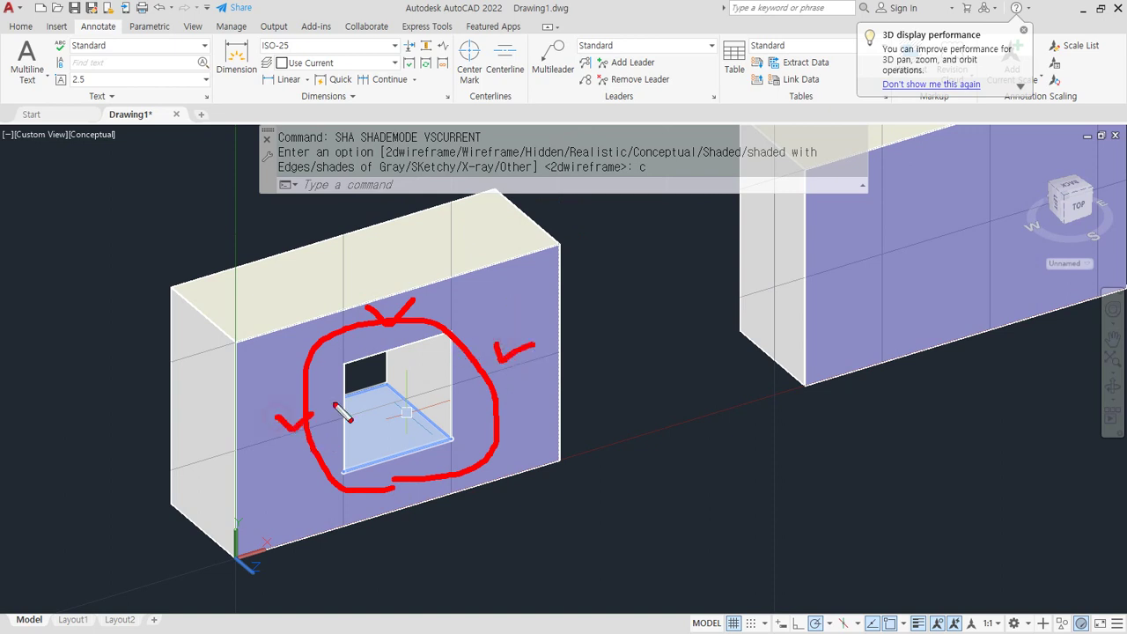
pyautogui.press('Escape')
pyautogui.write('sha')
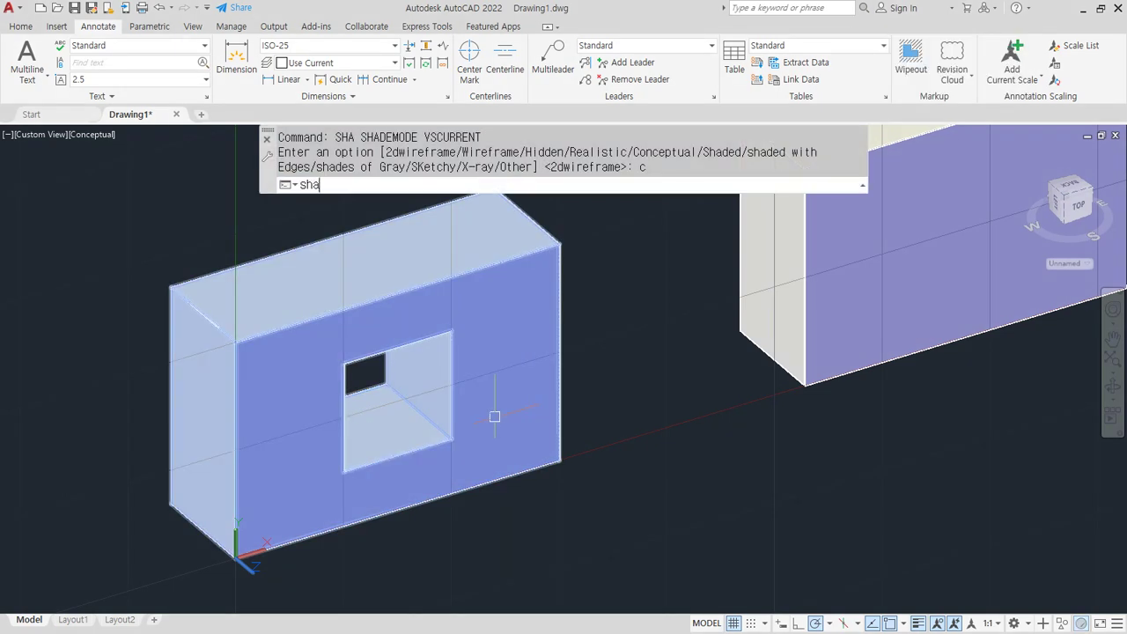
pyautogui.press('Return')
pyautogui.write('2d')
pyautogui.press('Return')
# Draw a closed triangular polyline on the next box's front face joining the upper edge's midpoint, left edge's midpoint and upper-left corner.
pyautogui.moveTo(927, 193); pyautogui.dragTo(551, 370, button='middle')
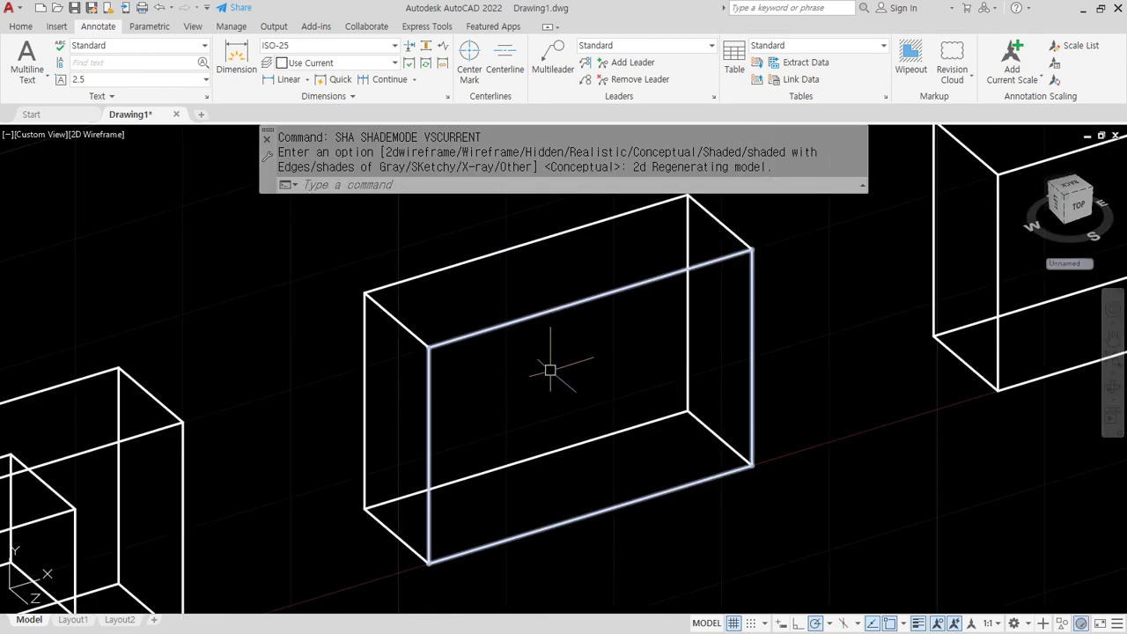
pyautogui.hotkey('ctrl', '2')
pyautogui.moveTo(574, 304)
pyautogui.mouseDown()
pyautogui.moveTo(501, 394)
pyautogui.moveTo(430, 455)
pyautogui.moveTo(427, 334)
pyautogui.moveTo(574, 305)
pyautogui.mouseUp()
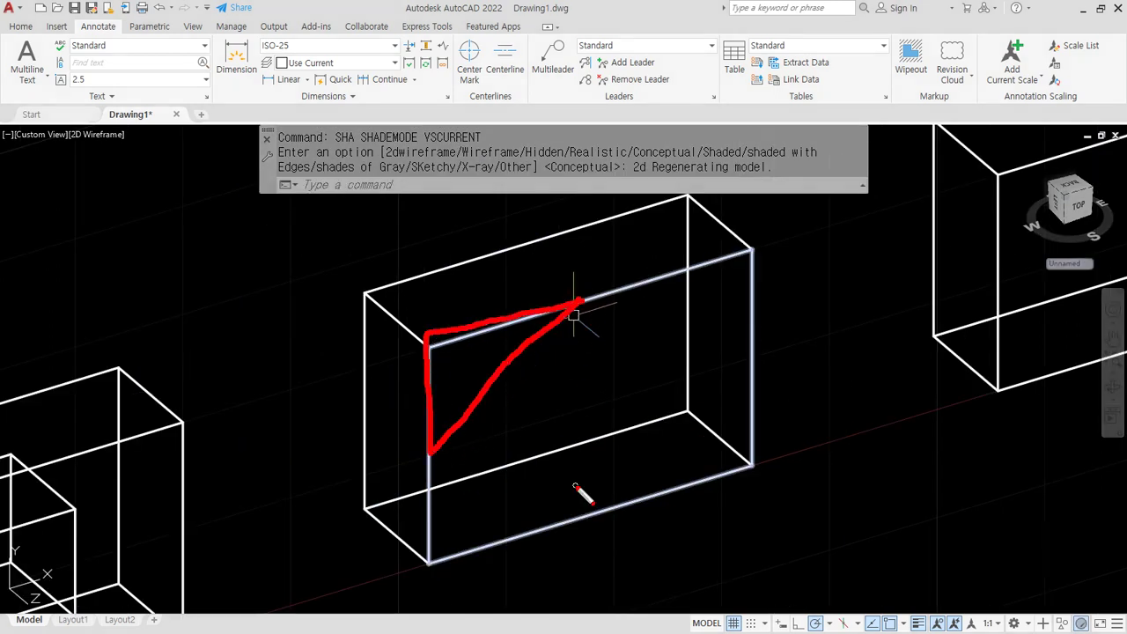
pyautogui.press('Escape')
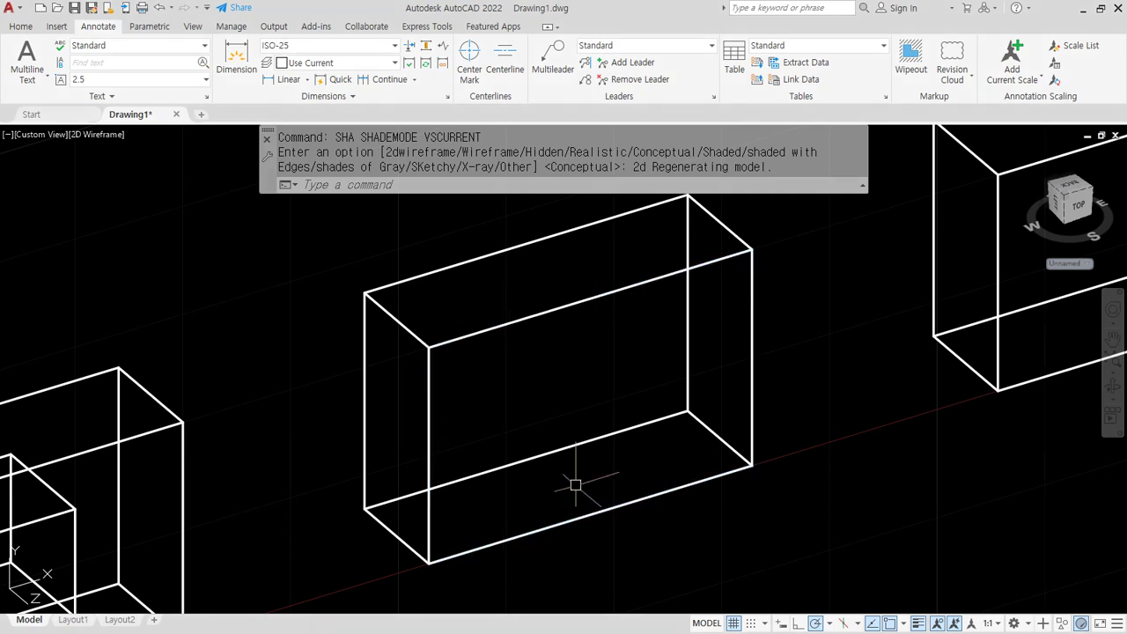
pyautogui.write('pl')
pyautogui.press('Return')
pyautogui.click(590, 300)
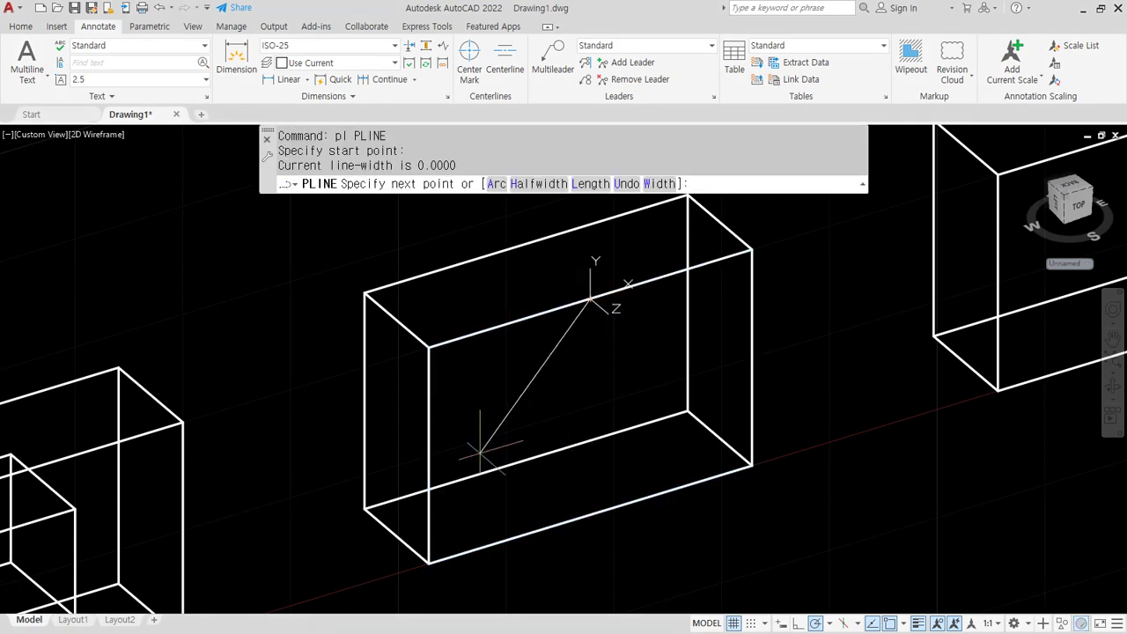
pyautogui.click(429, 454)
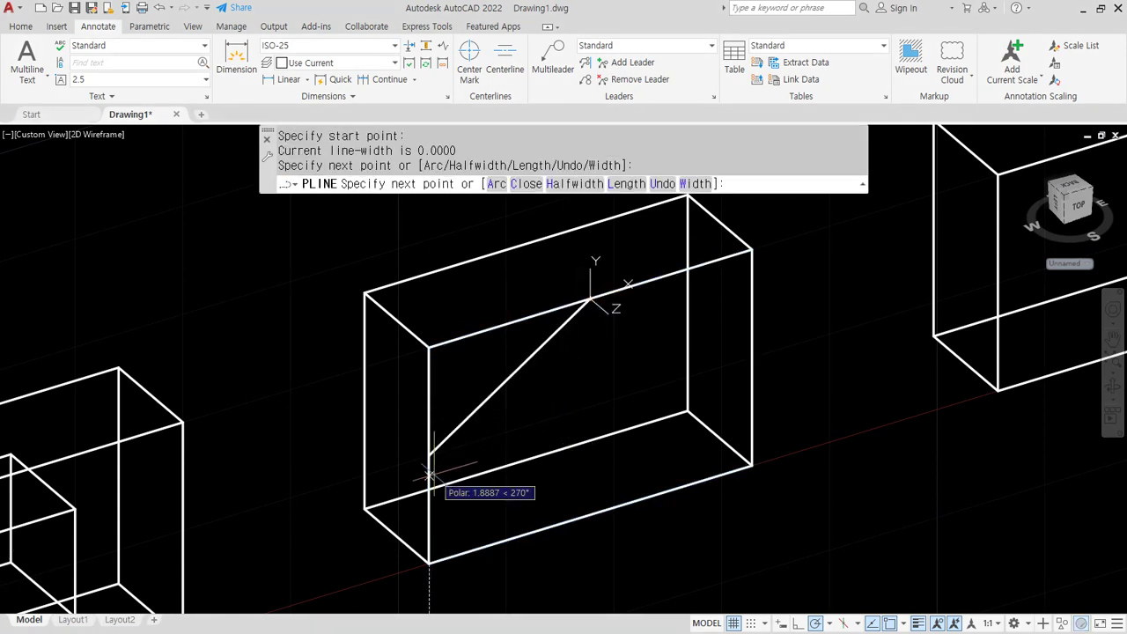
pyautogui.click(428, 348)
pyautogui.click(531, 184)
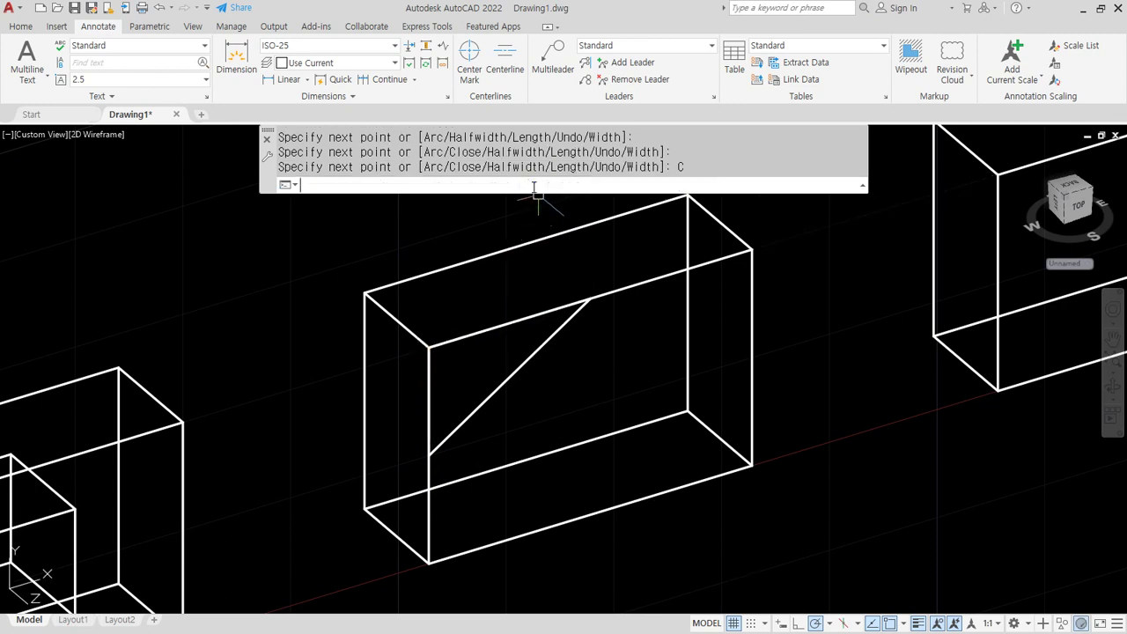
pyautogui.click(511, 374)
pyautogui.press('Escape')
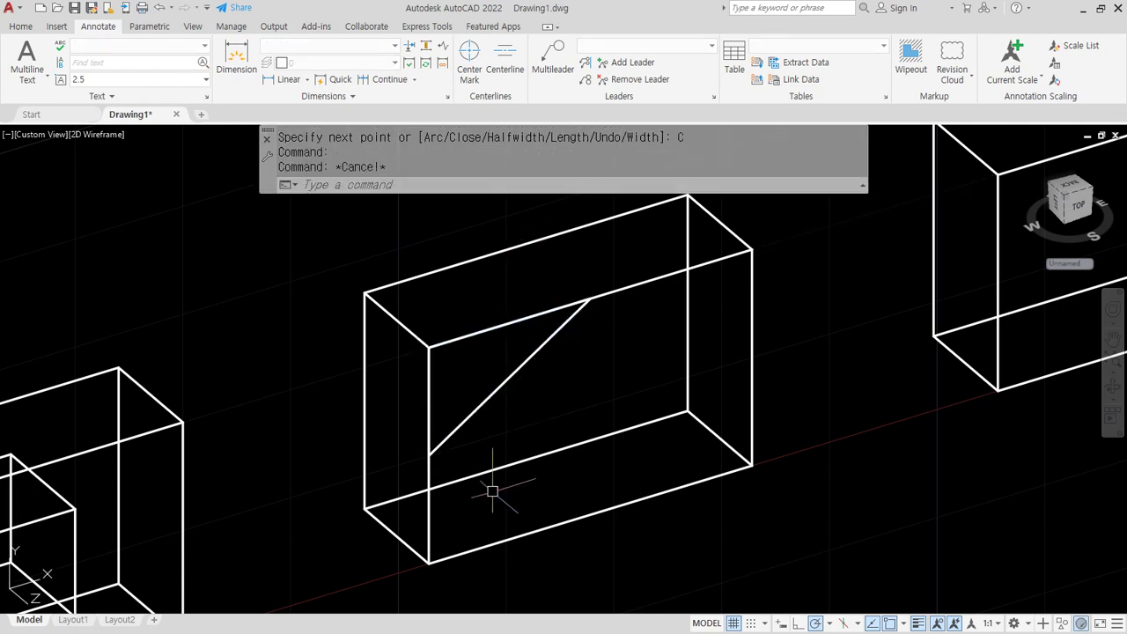
# Extrude the corner triangle by -10 through the depth of the box.
pyautogui.write('ext')
pyautogui.press('Return')
pyautogui.click(467, 418)
pyautogui.press('Return')
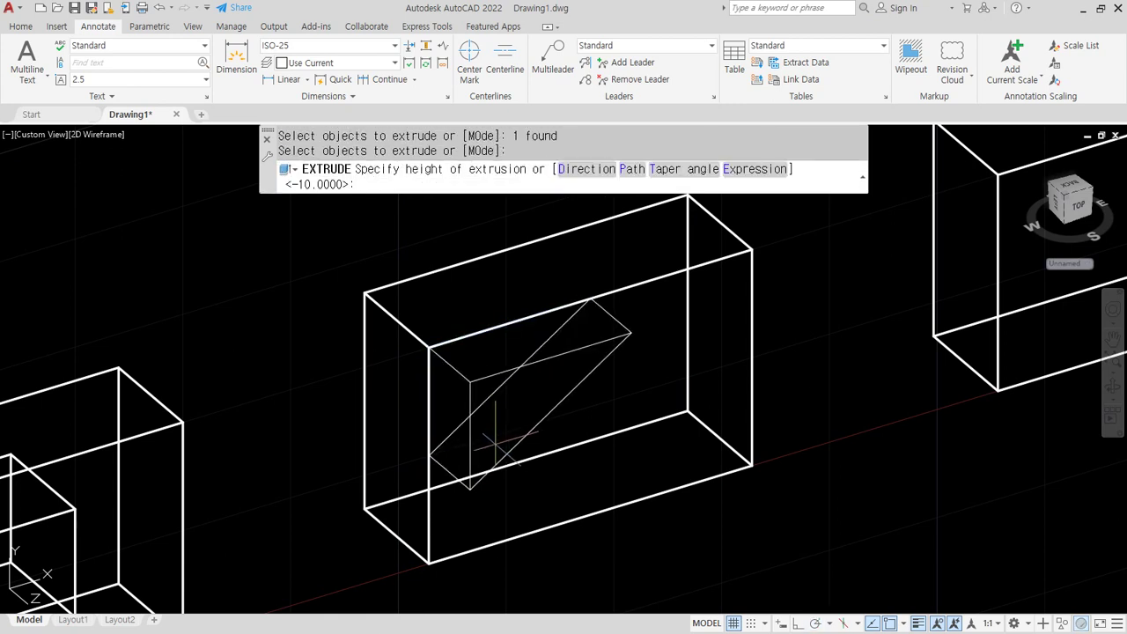
pyautogui.write('-10')
pyautogui.press('Return')
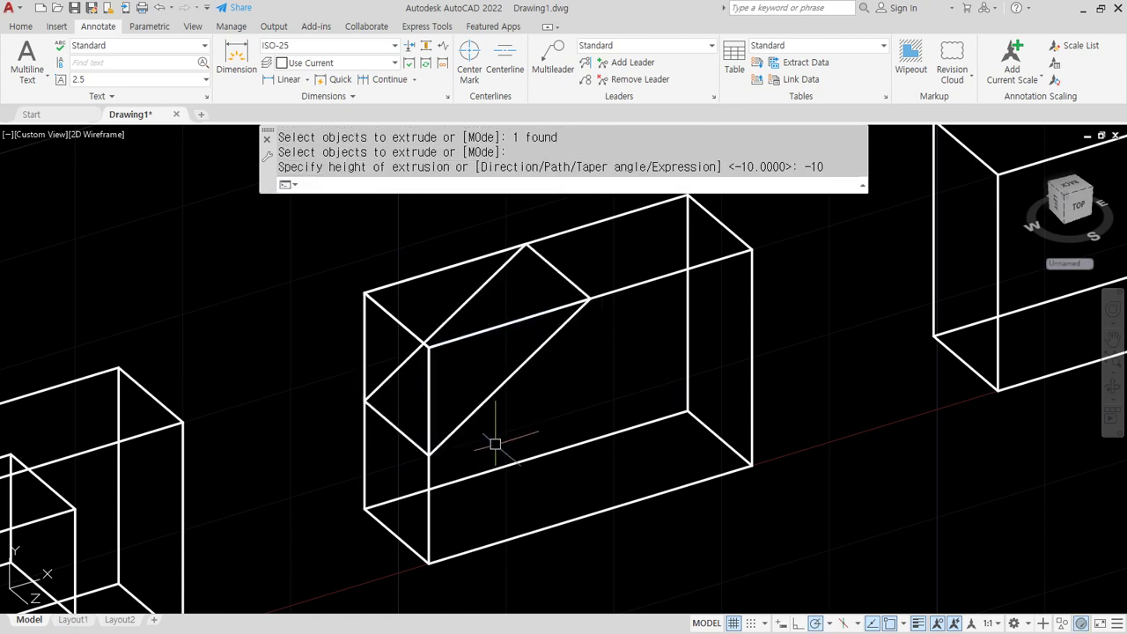
pyautogui.write('S')
pyautogui.press('Return')
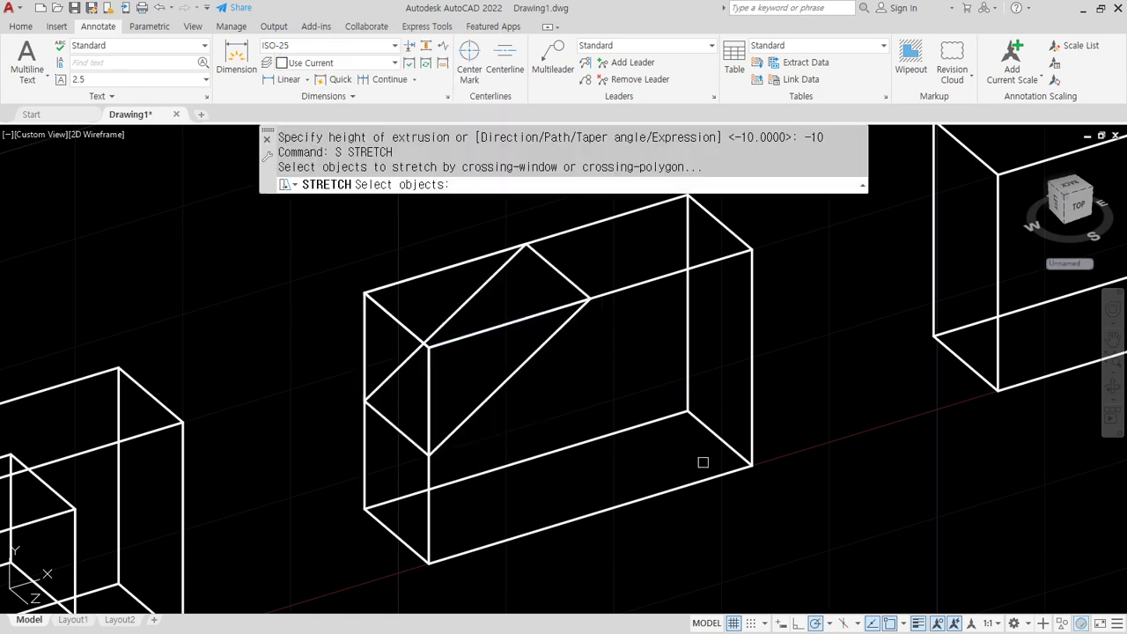
pyautogui.click(627, 286)
pyautogui.press('Return')
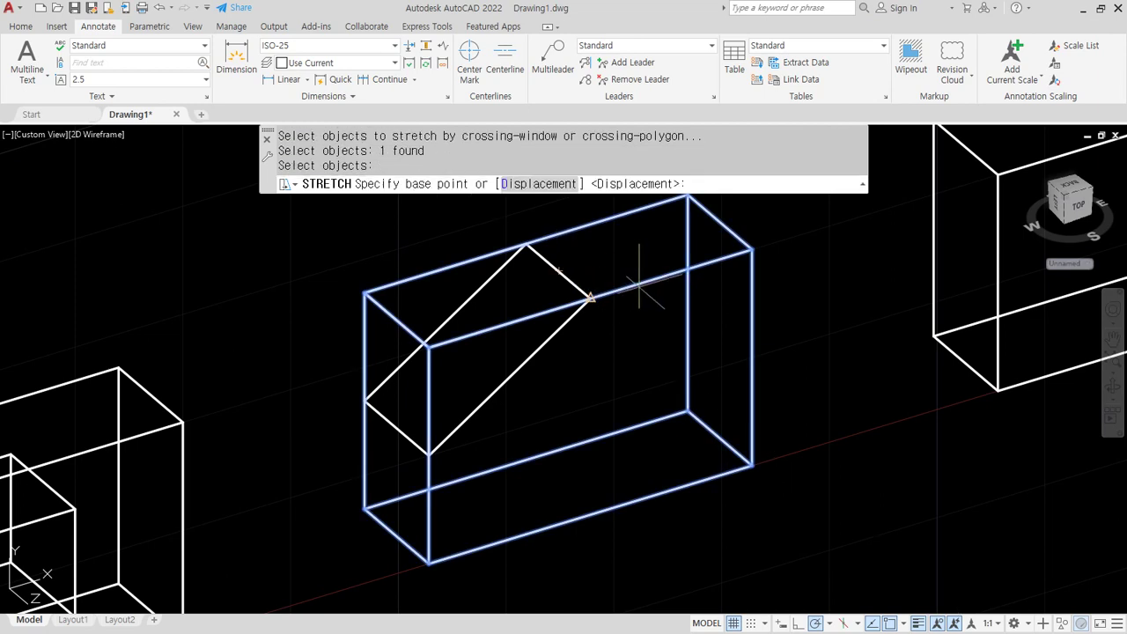
pyautogui.press('Escape')
pyautogui.press('Escape')
# Subtract the triangular prism from the box to cut off its upper-left corner at an angle.
pyautogui.write('su')
pyautogui.press('Return')
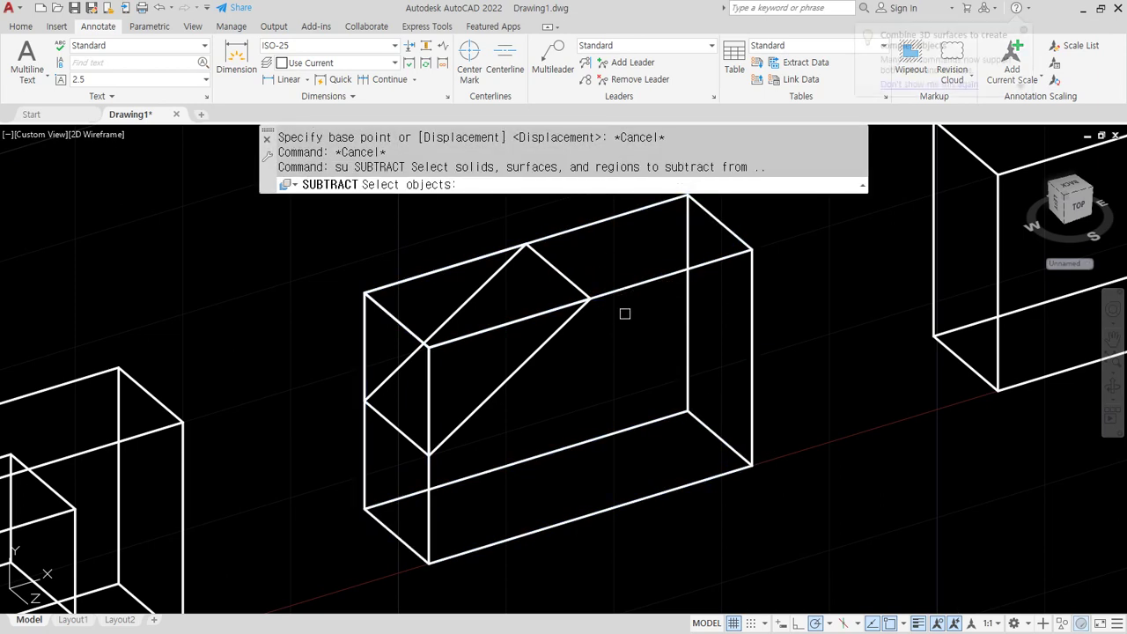
pyautogui.click(611, 297)
pyautogui.click(611, 277)
pyautogui.press('Return')
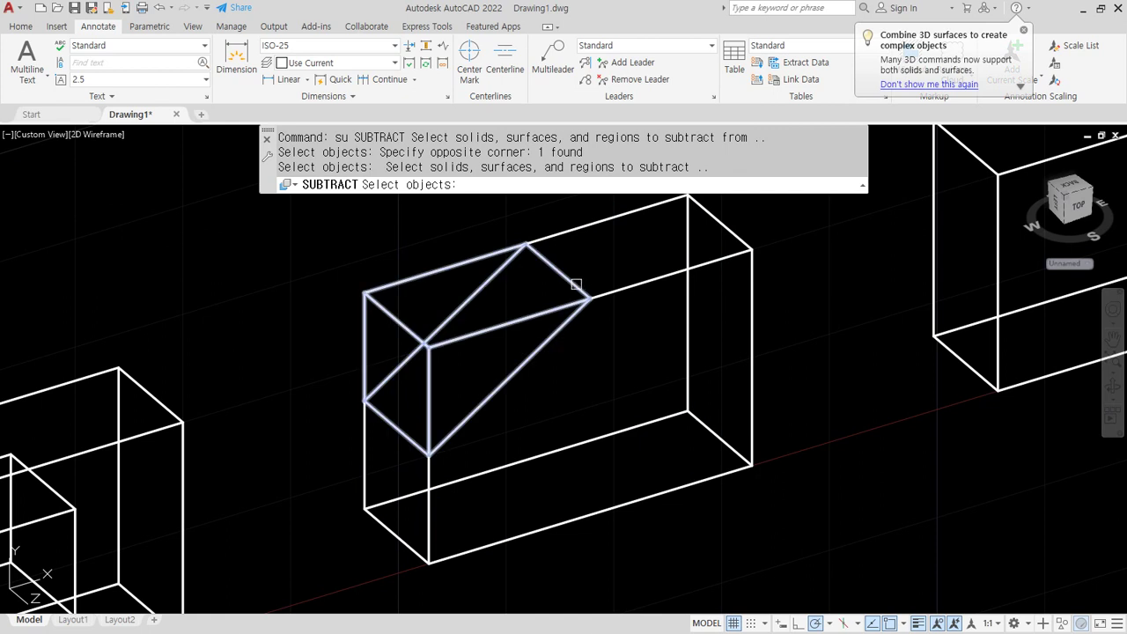
pyautogui.click(576, 284)
pyautogui.press('Return')
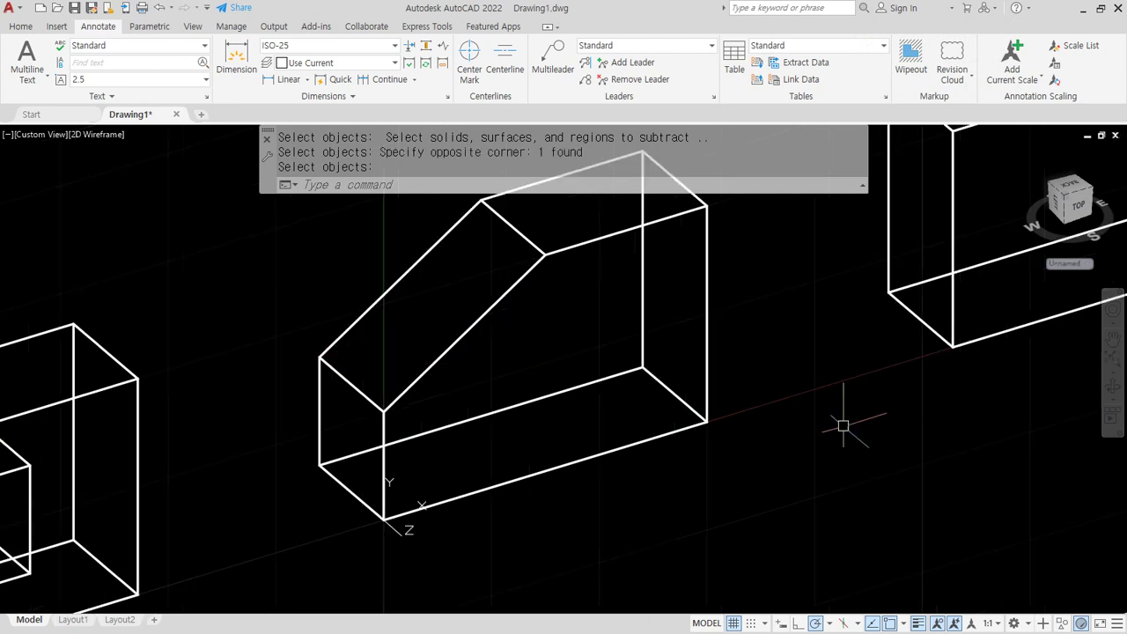
# Switch to the Notepad notes and add "(자르기) - 3point" after SLice.
pyautogui.moveTo(853, 311); pyautogui.dragTo(516, 482, button='middle')
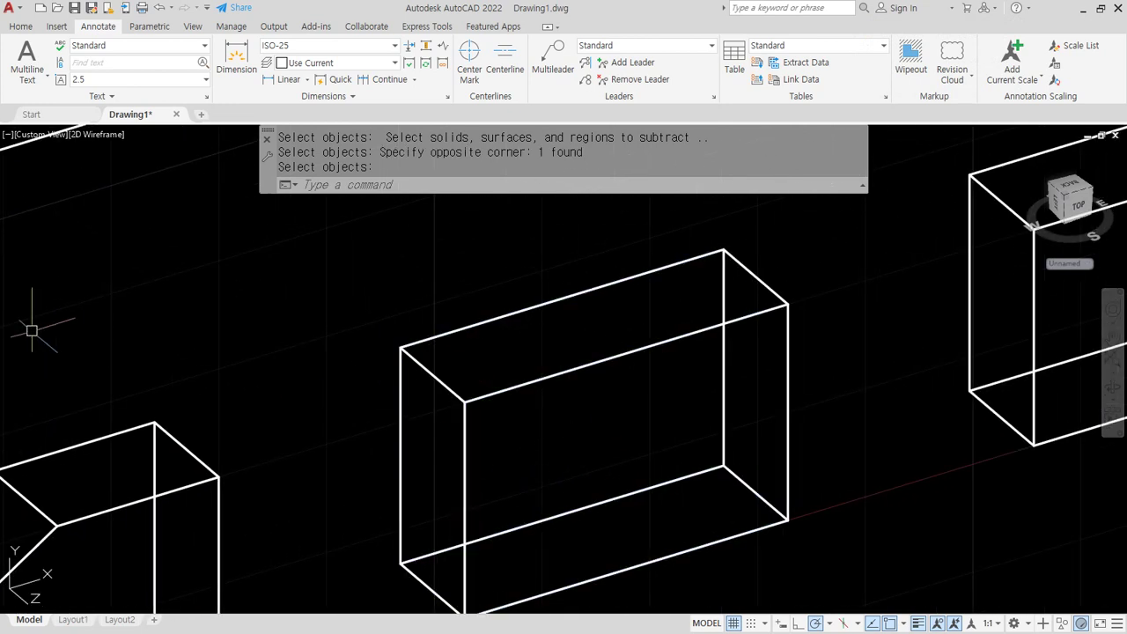
pyautogui.hotkey('alt', 'Tab')
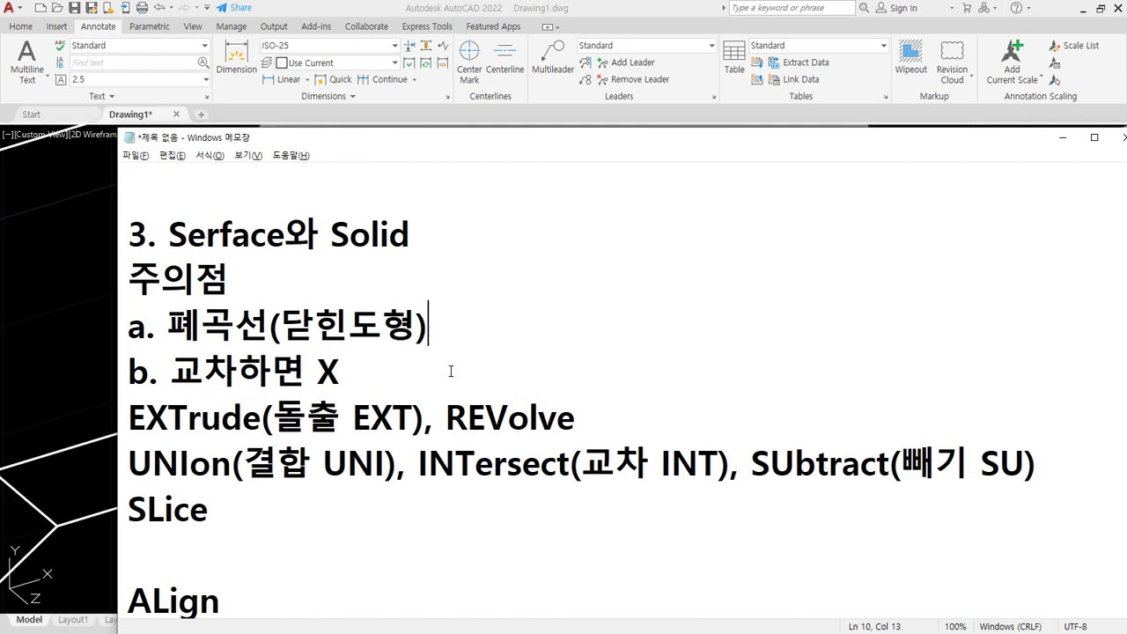
pyautogui.write('(자르기)')
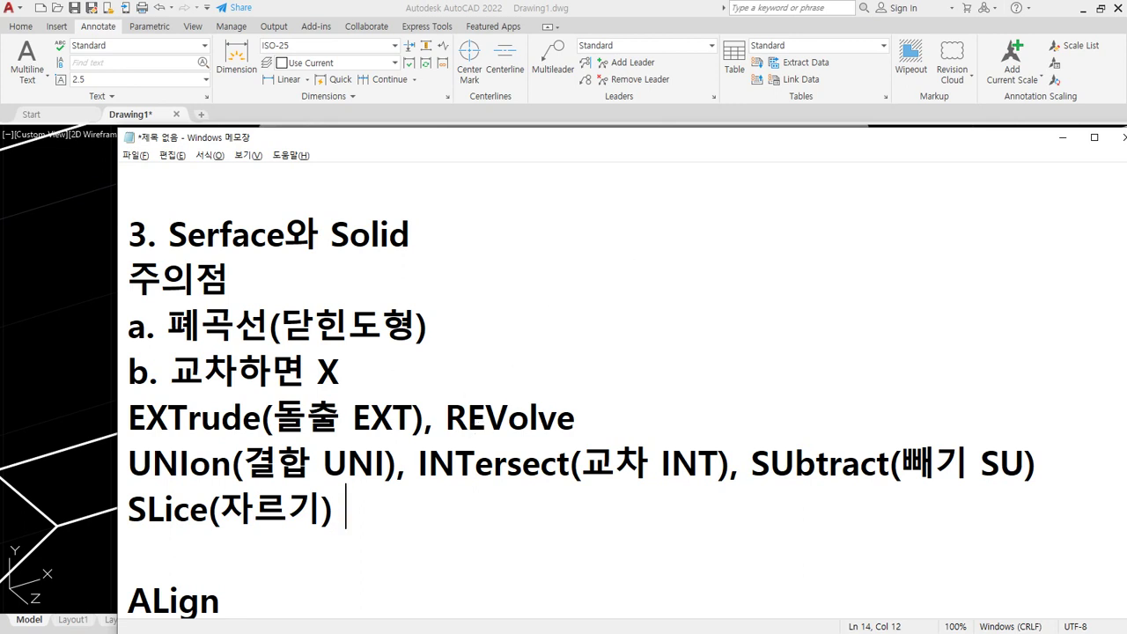
pyautogui.write('- 3p')
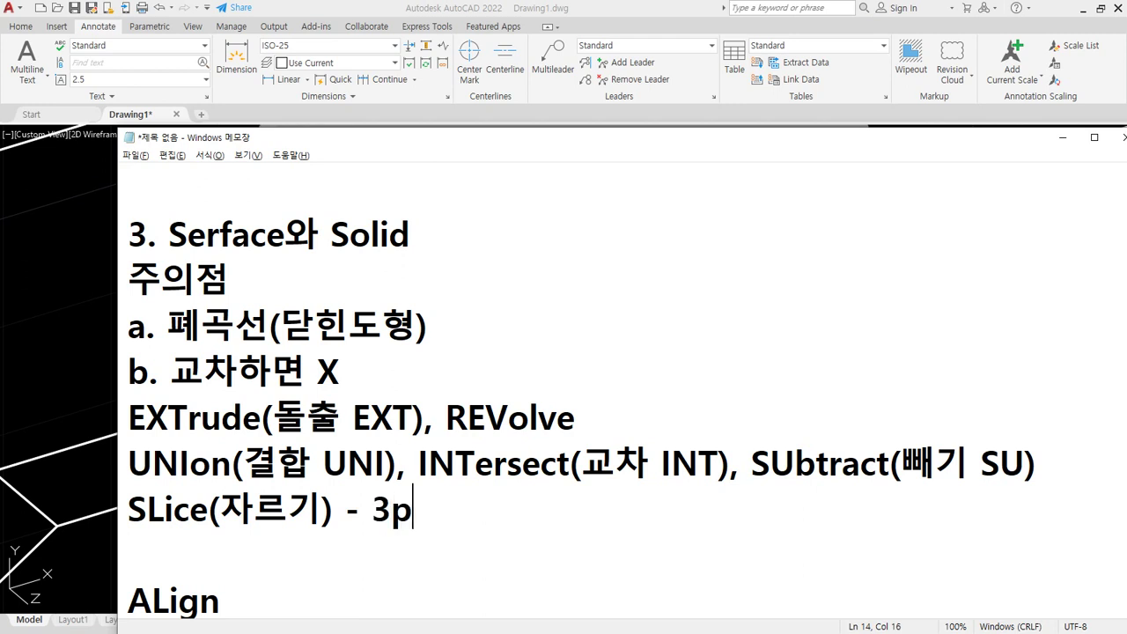
pyautogui.write('oint')
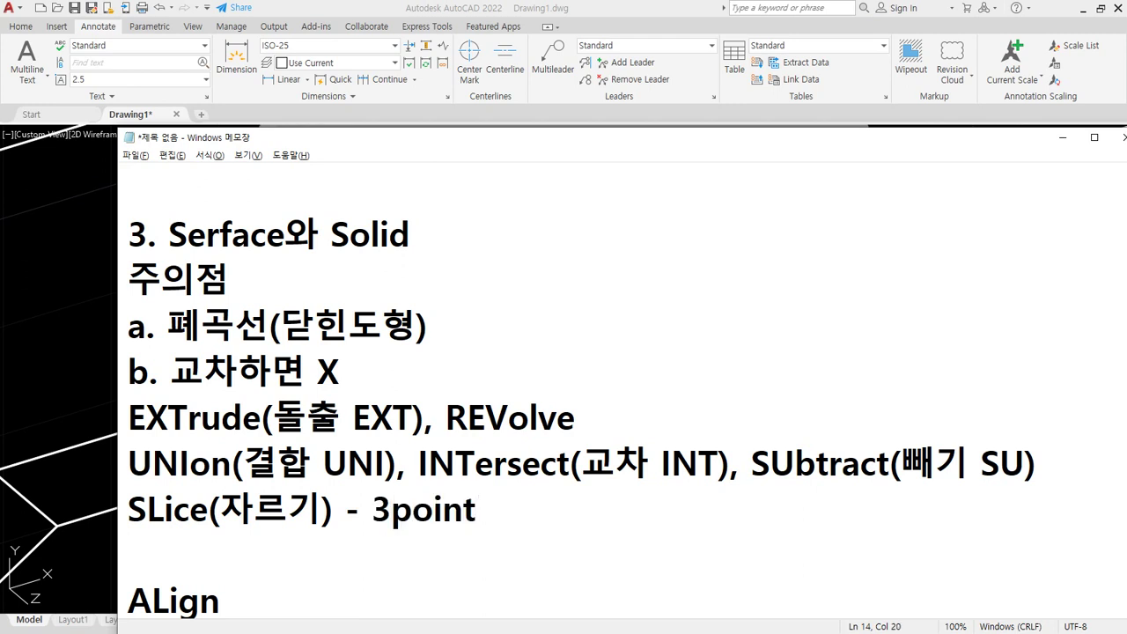
# Switch back to AutoCAD and compare the next uncut box with the reference shapes.
pyautogui.click(643, 6)
pyautogui.scroll(-3, 546, 462)
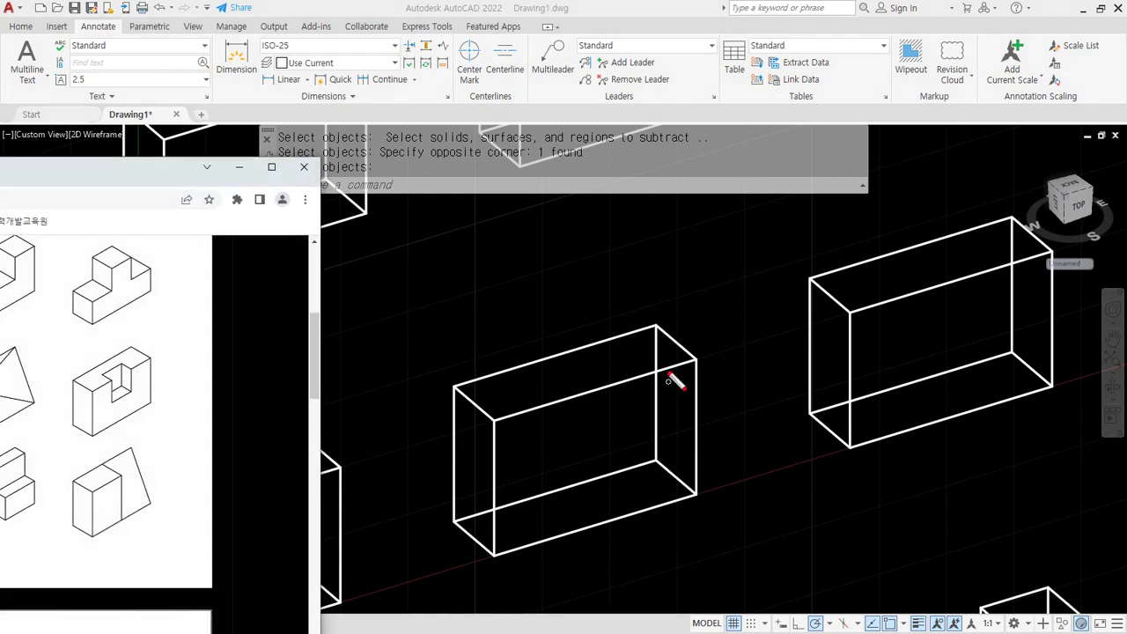
pyautogui.moveTo(656, 325)
pyautogui.mouseDown()
pyautogui.moveTo(500, 420)
pyautogui.moveTo(613, 469)
pyautogui.moveTo(708, 489)
pyautogui.moveTo(652, 313)
pyautogui.mouseUp()
pyautogui.press('Escape')
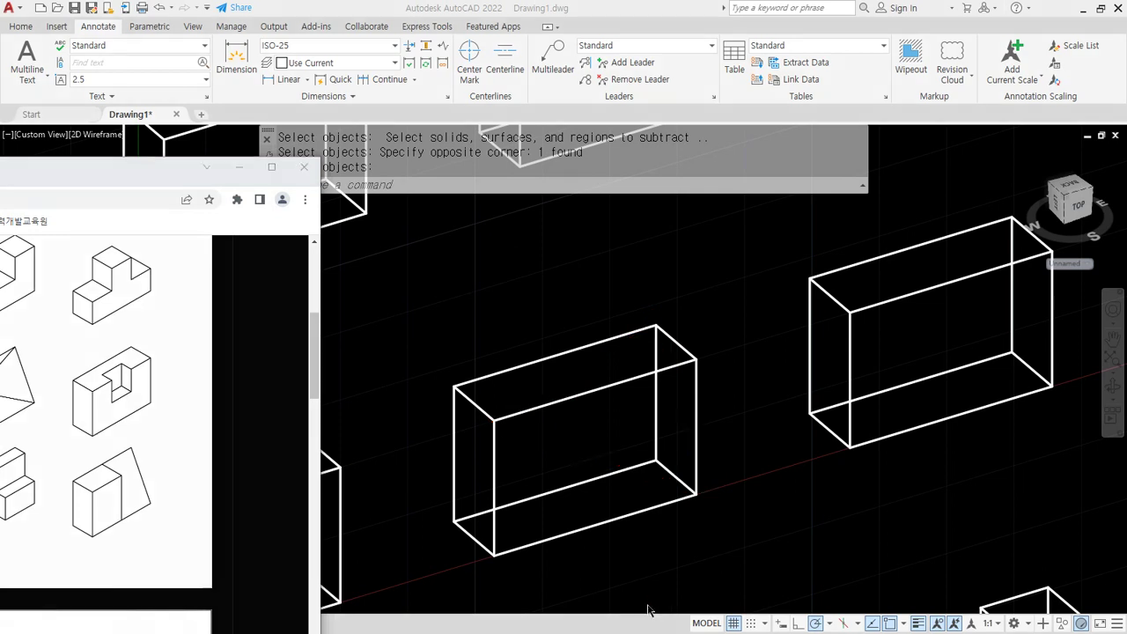
pyautogui.click(686, 9)
# Try a three-point slice of the box through its front upper-left, front lower-right and back upper-right corners, and undo the cut.
pyautogui.write('S')
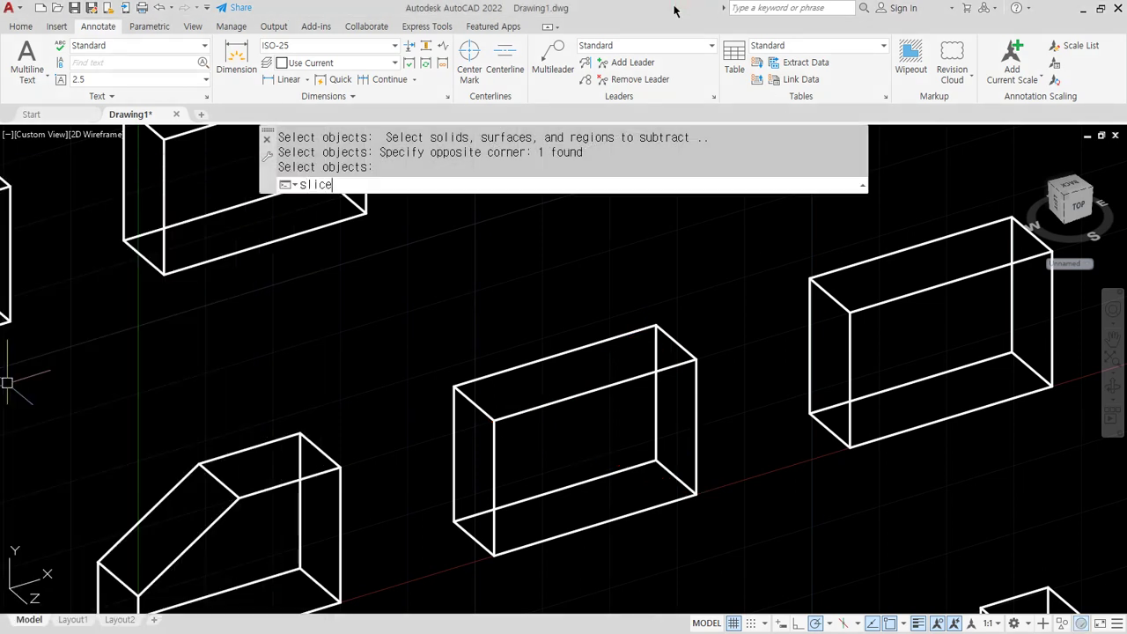
pyautogui.write('lice')
pyautogui.press('Return')
pyautogui.click(550, 398)
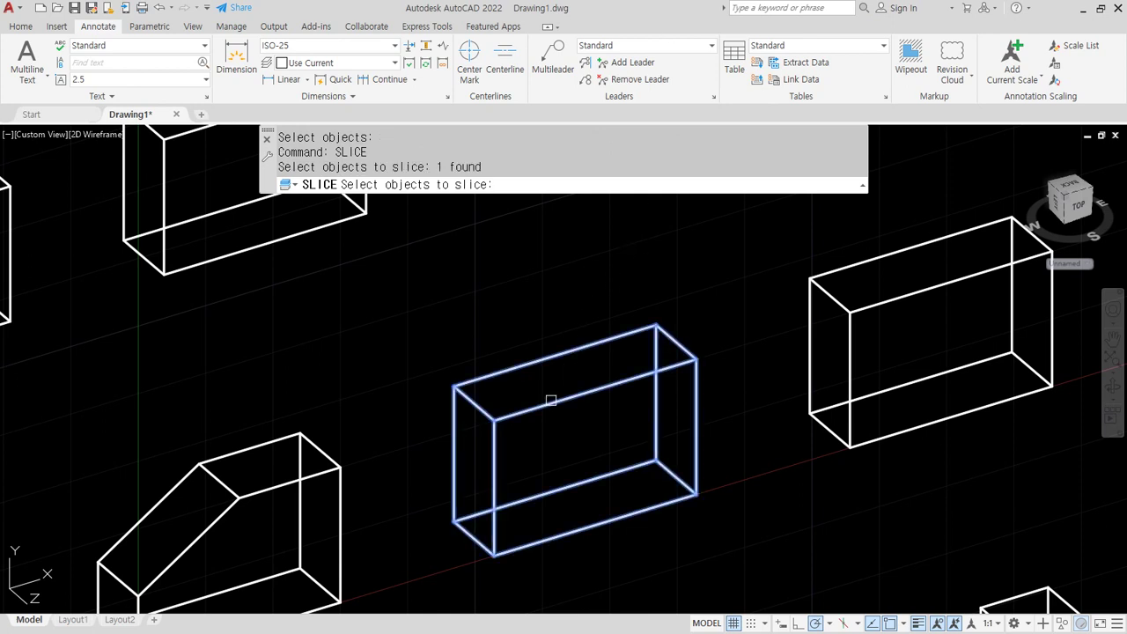
pyautogui.press('Return')
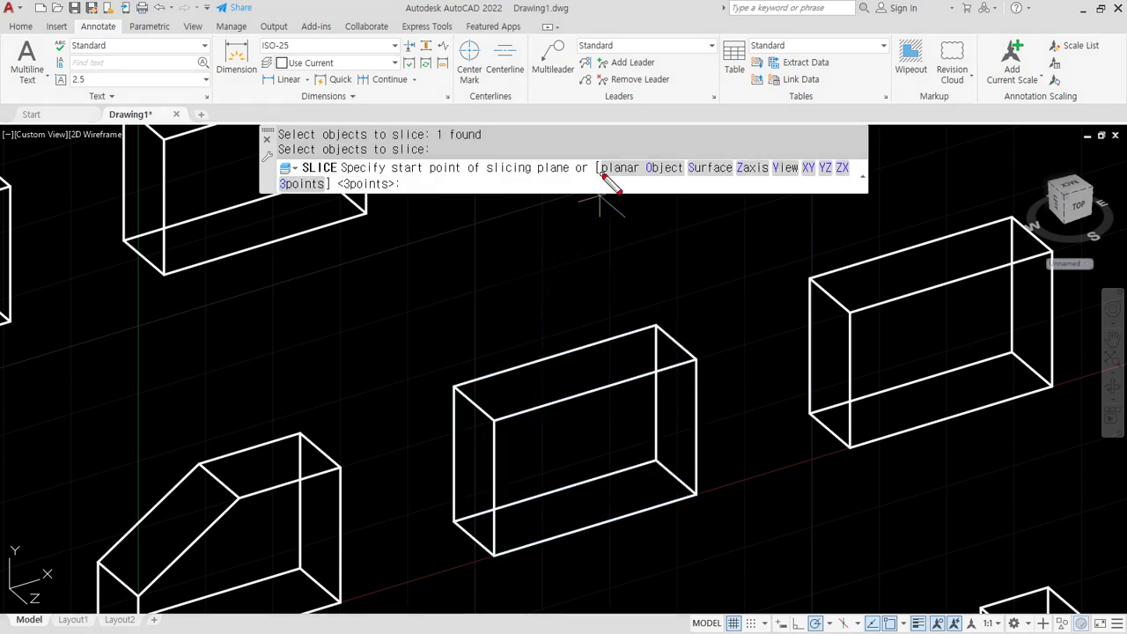
pyautogui.moveTo(602, 171); pyautogui.dragTo(856, 178)
pyautogui.moveTo(245, 190)
pyautogui.mouseDown()
pyautogui.moveTo(398, 196)
pyautogui.moveTo(365, 211)
pyautogui.mouseUp()
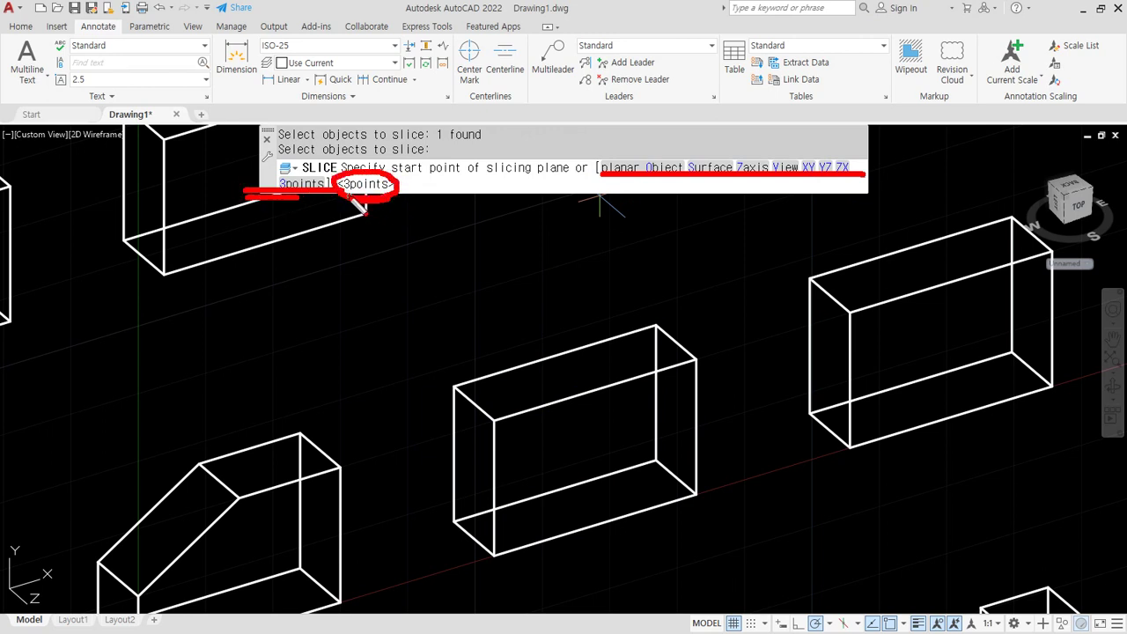
pyautogui.press('Escape')
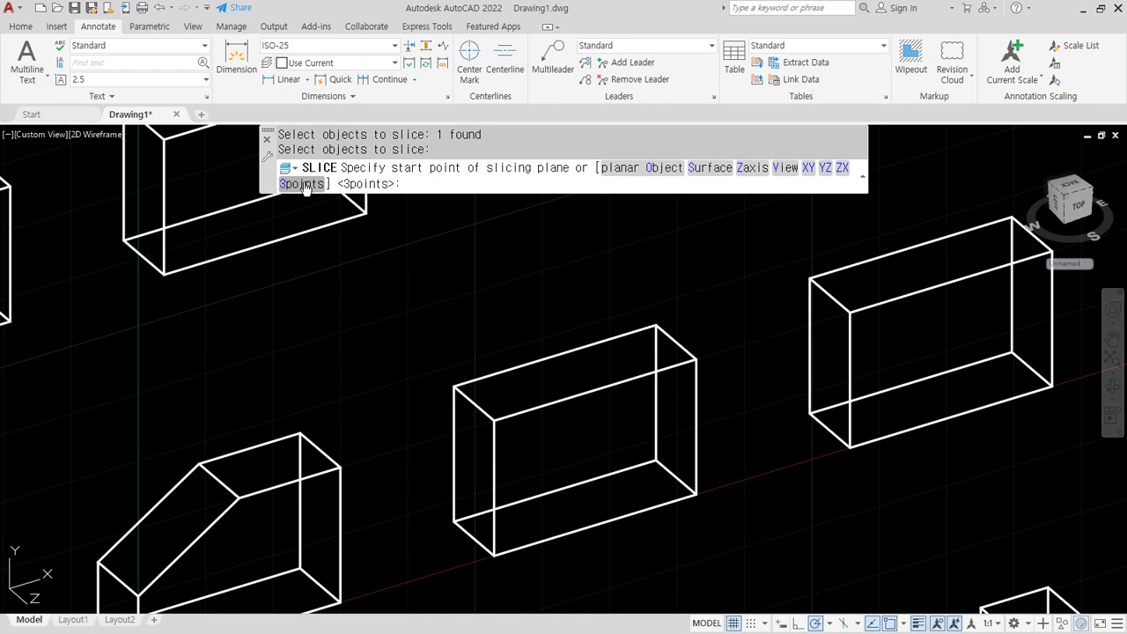
pyautogui.click(302, 184)
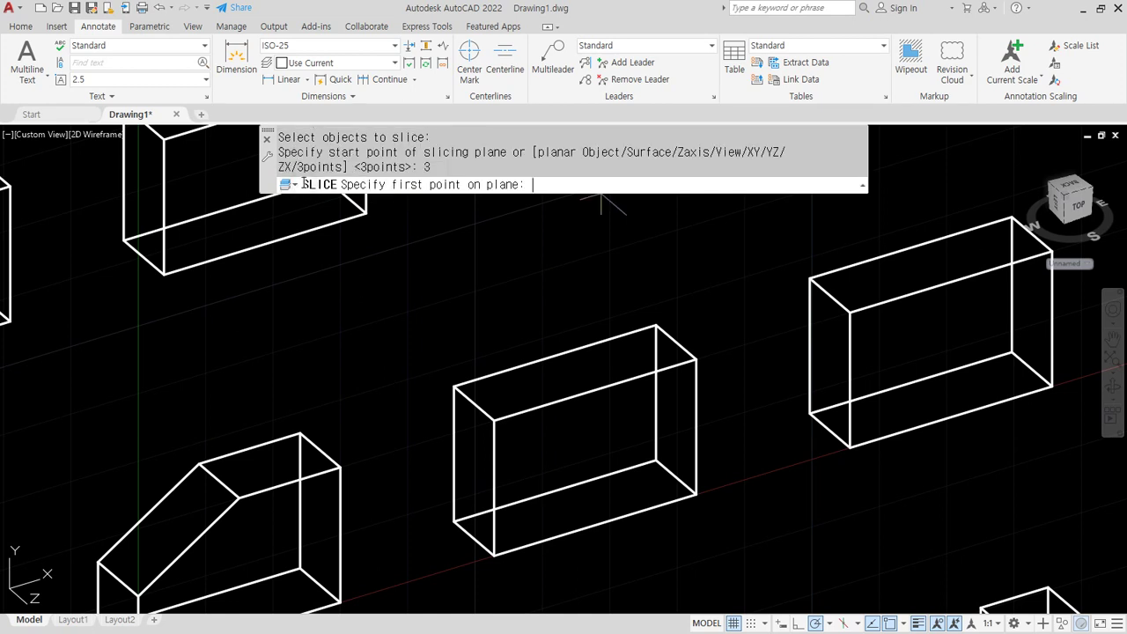
pyautogui.click(495, 420)
pyautogui.click(696, 495)
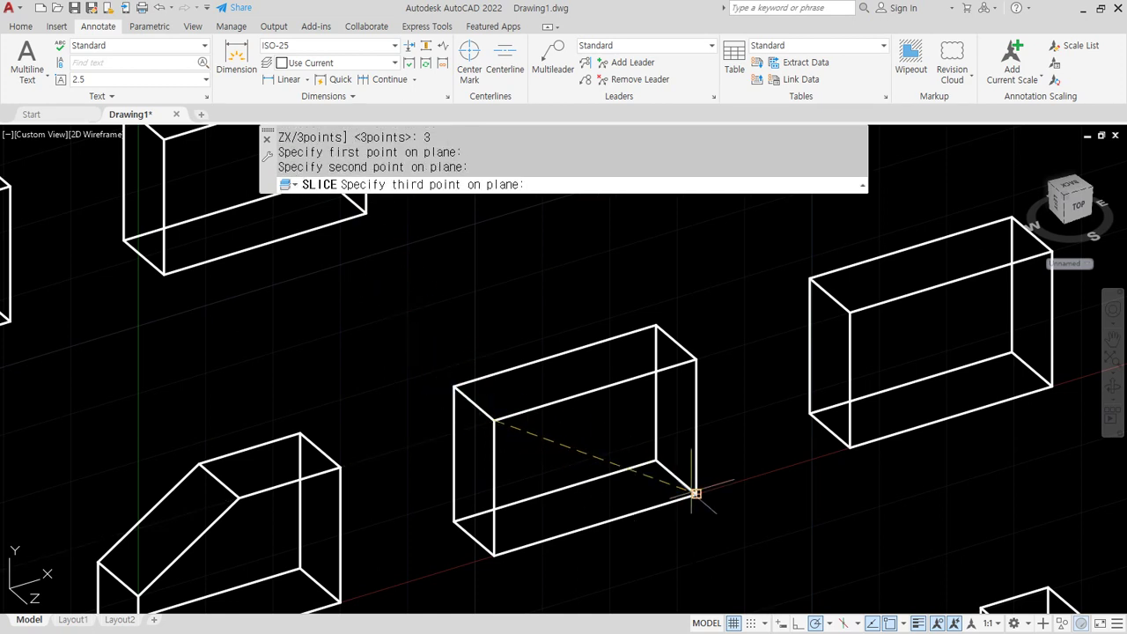
pyautogui.click(655, 326)
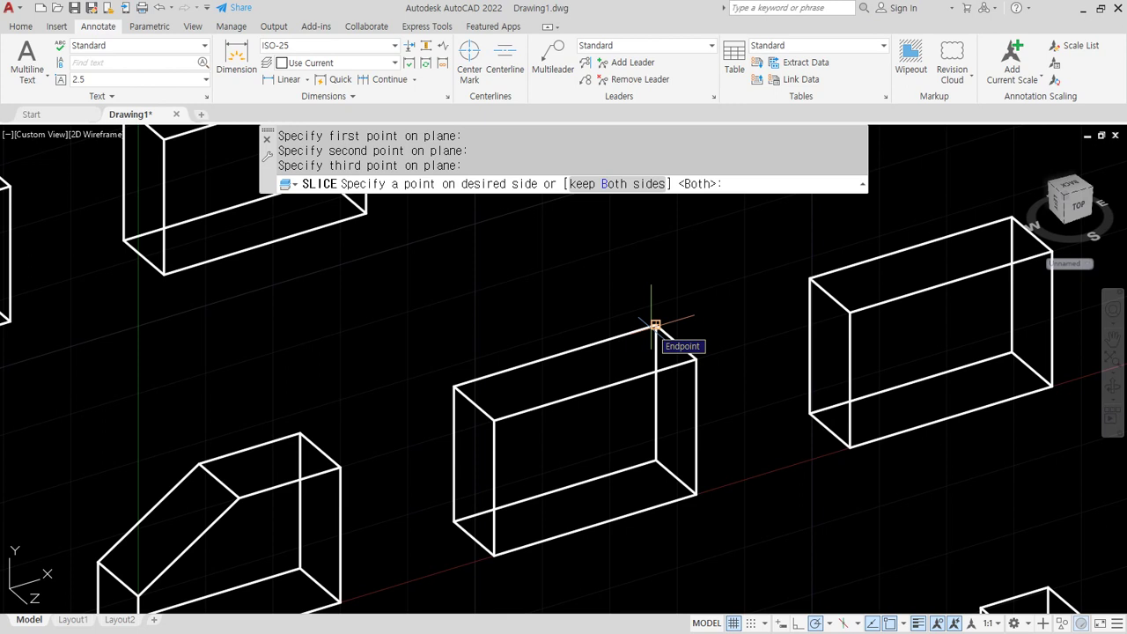
pyautogui.moveTo(498, 422)
pyautogui.mouseDown()
pyautogui.moveTo(699, 484)
pyautogui.moveTo(653, 317)
pyautogui.mouseUp()
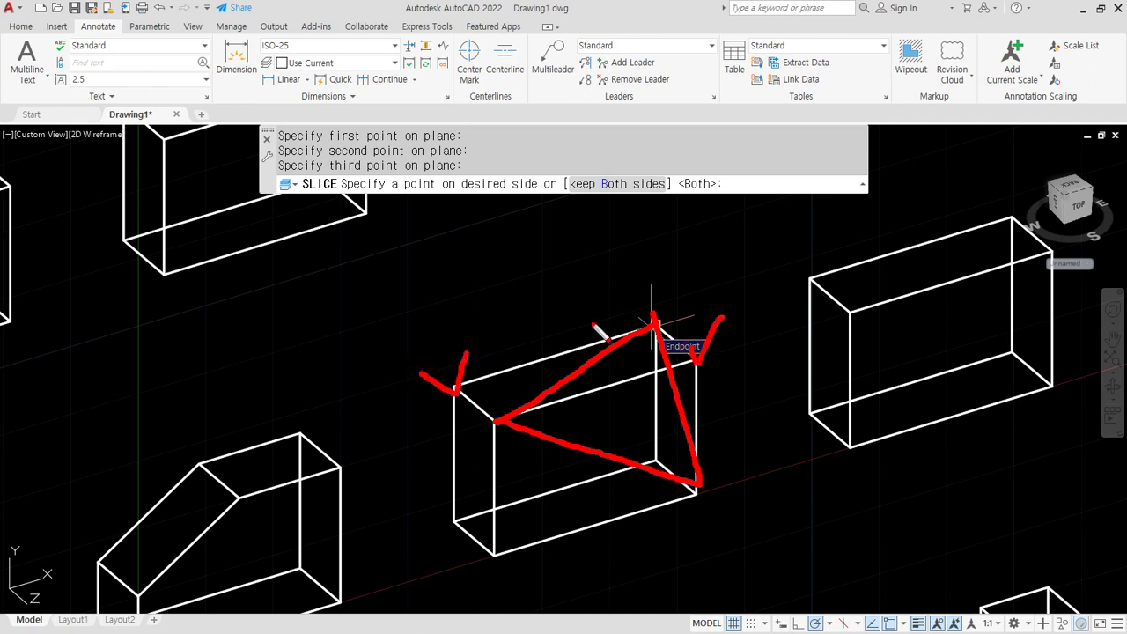
pyautogui.press('Escape')
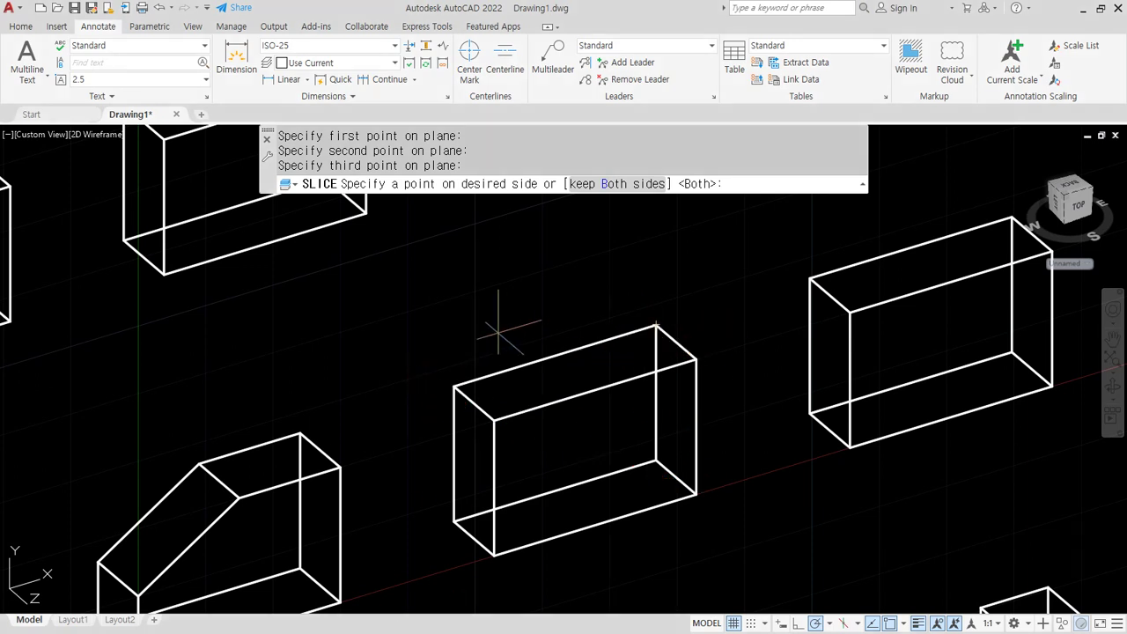
pyautogui.click(453, 385)
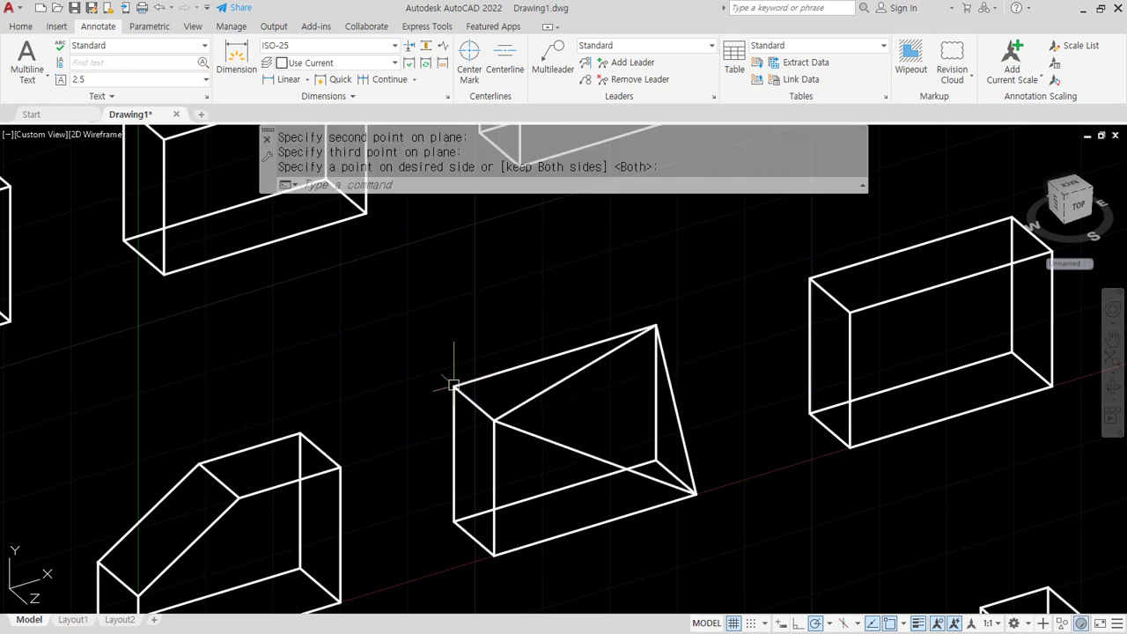
pyautogui.hotkey('ctrl', 'z')
# Slice the box with three points at its front upper-left, front lower-right and back upper-right corners, keeping the back upper-left corner's side.
pyautogui.write('sli')
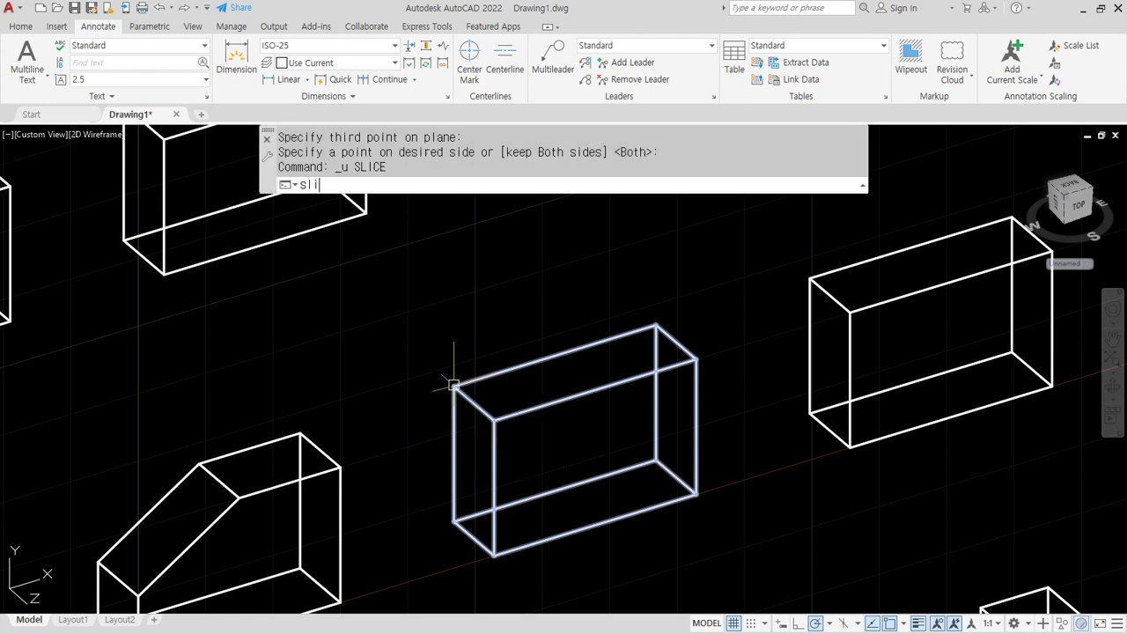
pyautogui.press('Return')
pyautogui.click(475, 399)
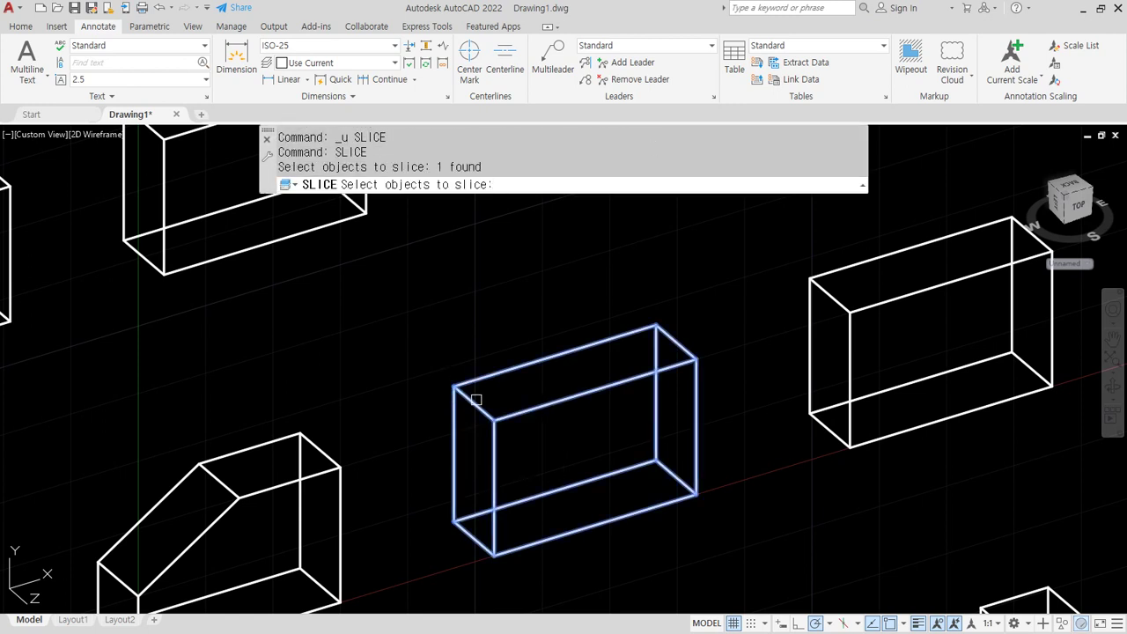
pyautogui.press('Return')
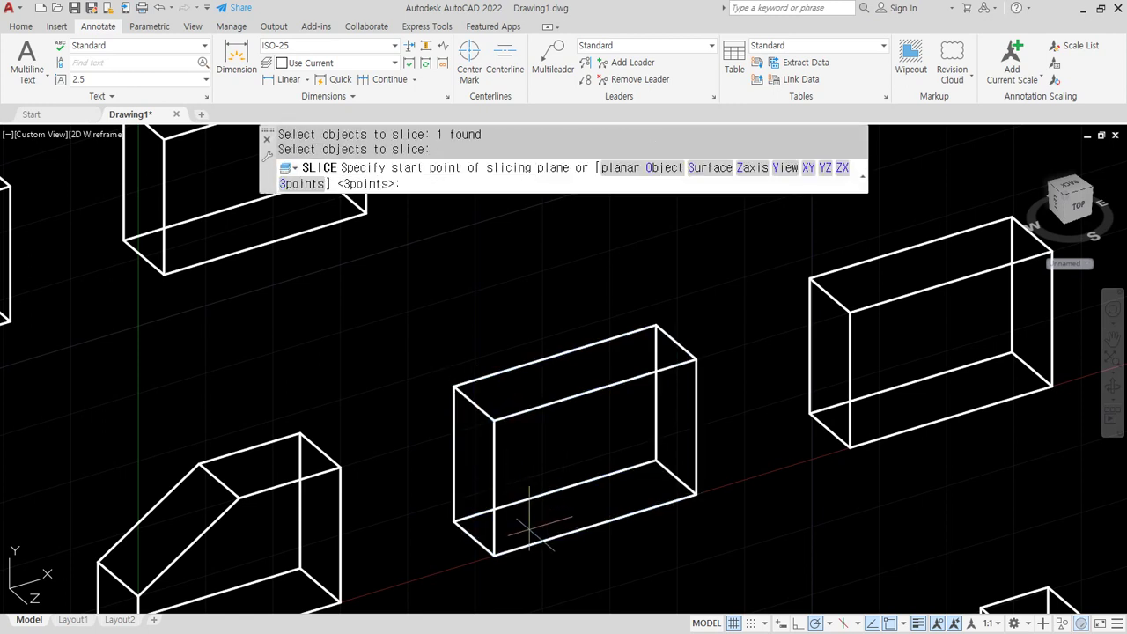
pyautogui.press('Return')
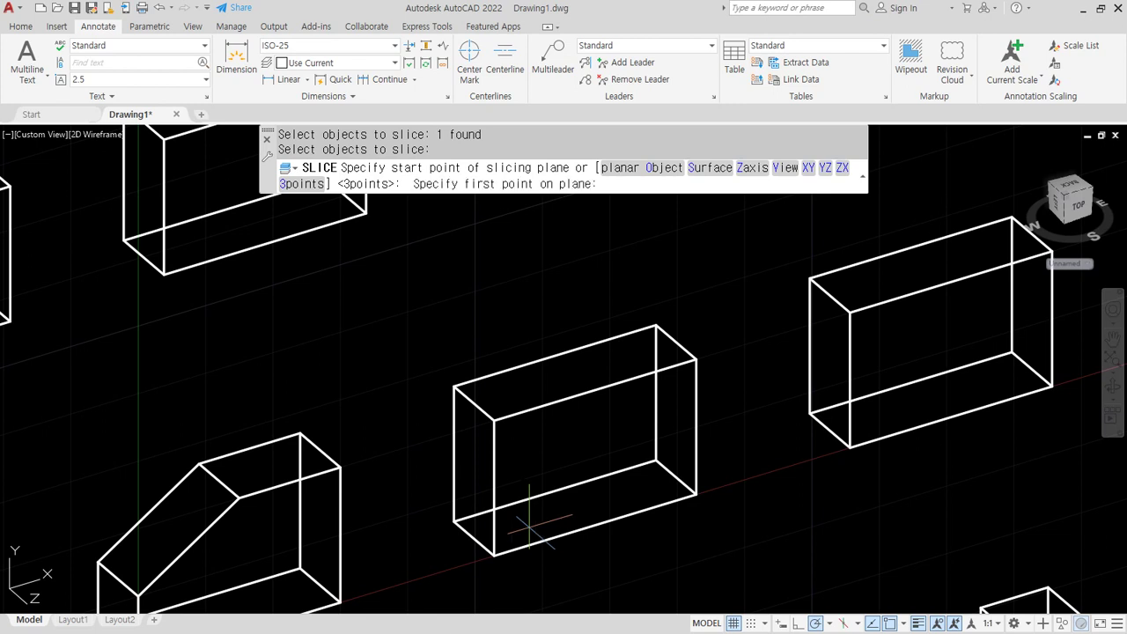
pyautogui.click(494, 420)
pyautogui.click(655, 460)
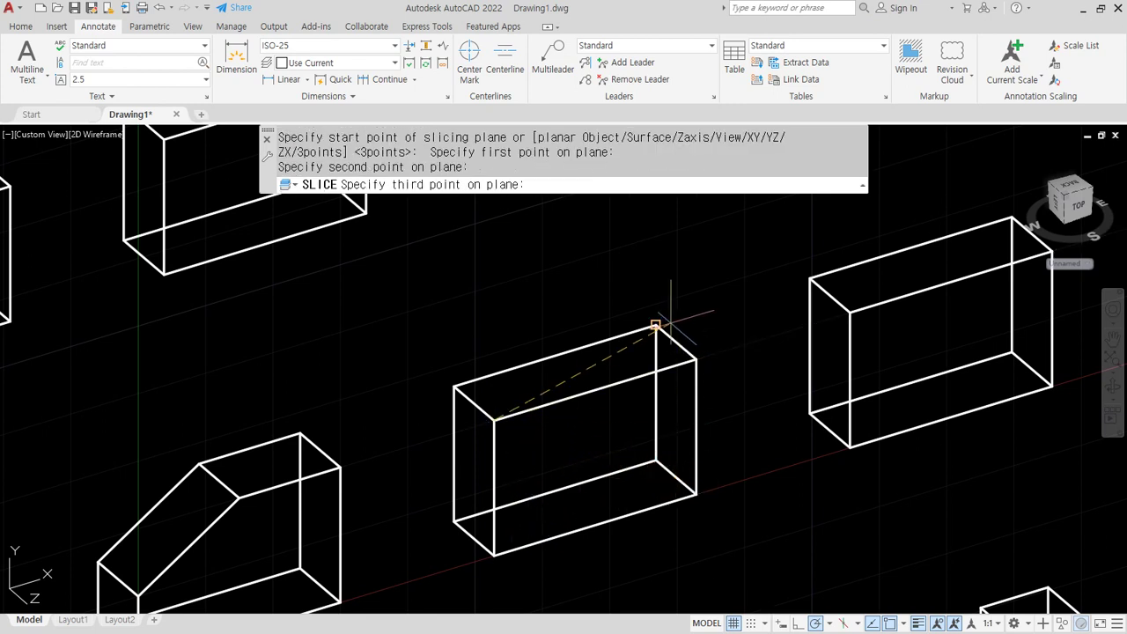
pyautogui.click(655, 325)
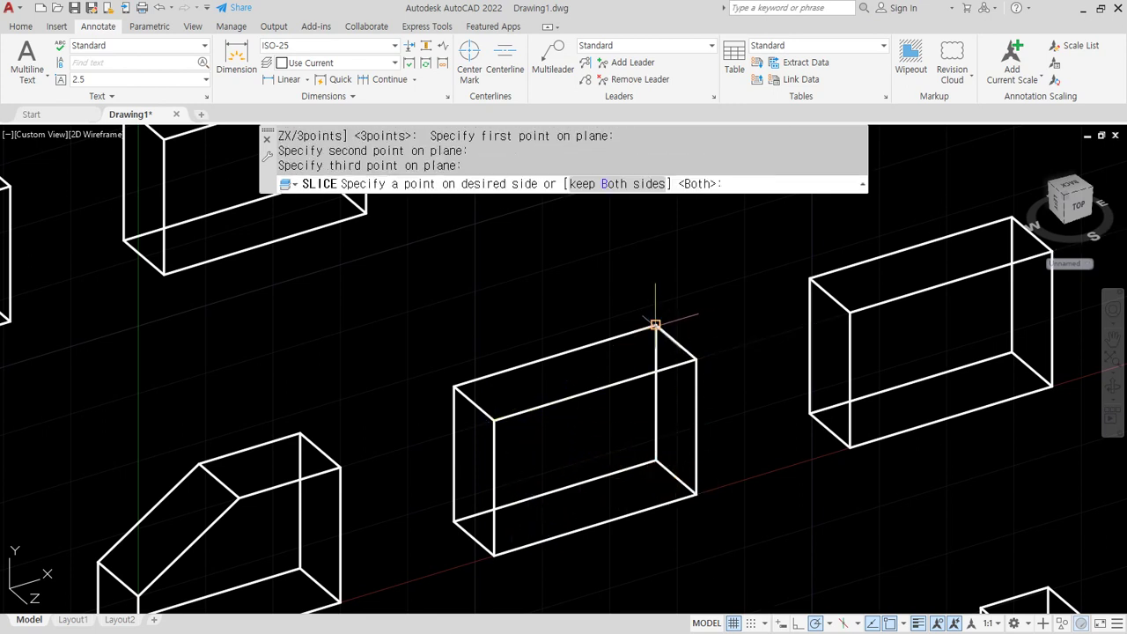
pyautogui.click(454, 386)
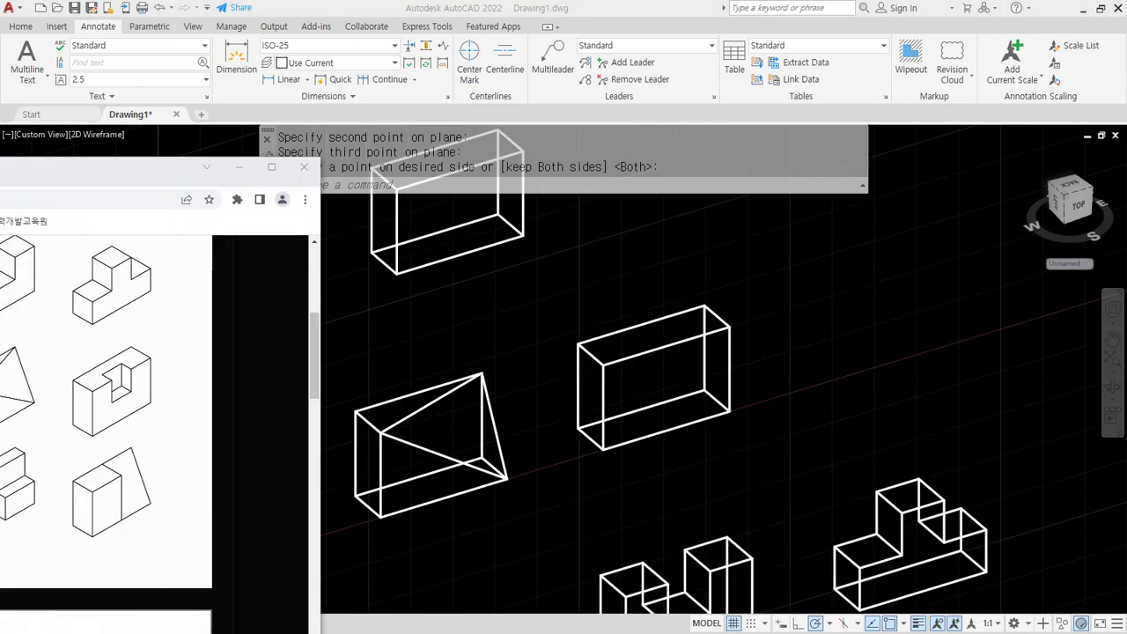
pyautogui.click(834, 368)
pyautogui.scroll(2, 693, 403)
pyautogui.moveTo(642, 402); pyautogui.dragTo(521, 375, button='middle')
pyautogui.scroll(2, 536, 367)
pyautogui.write('rec')
pyautogui.press('Return')
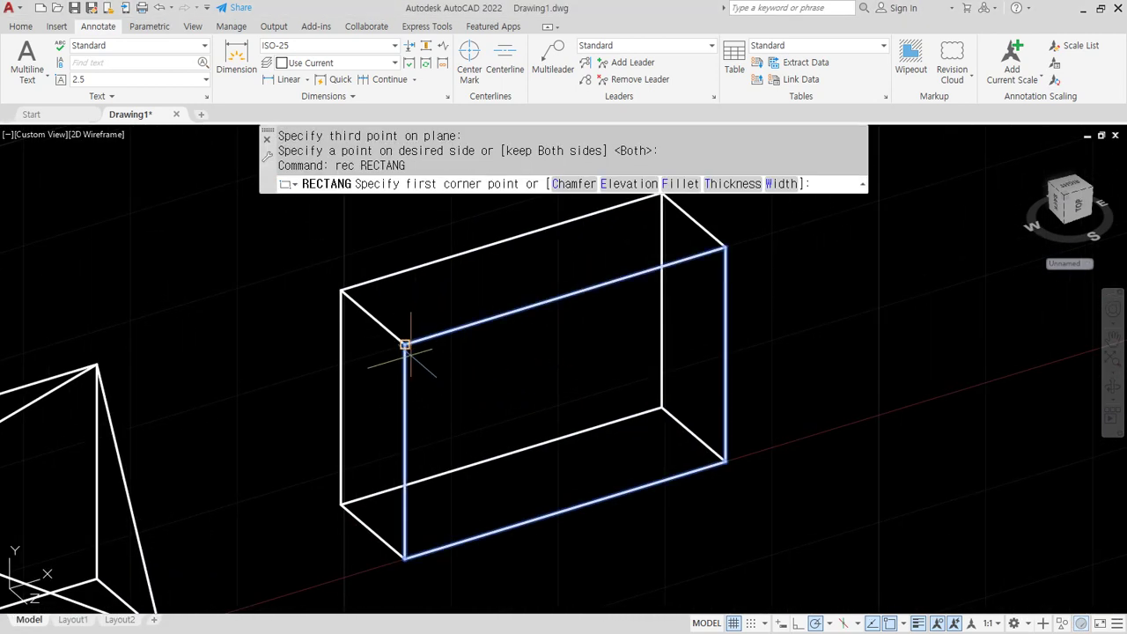
pyautogui.click(404, 345)
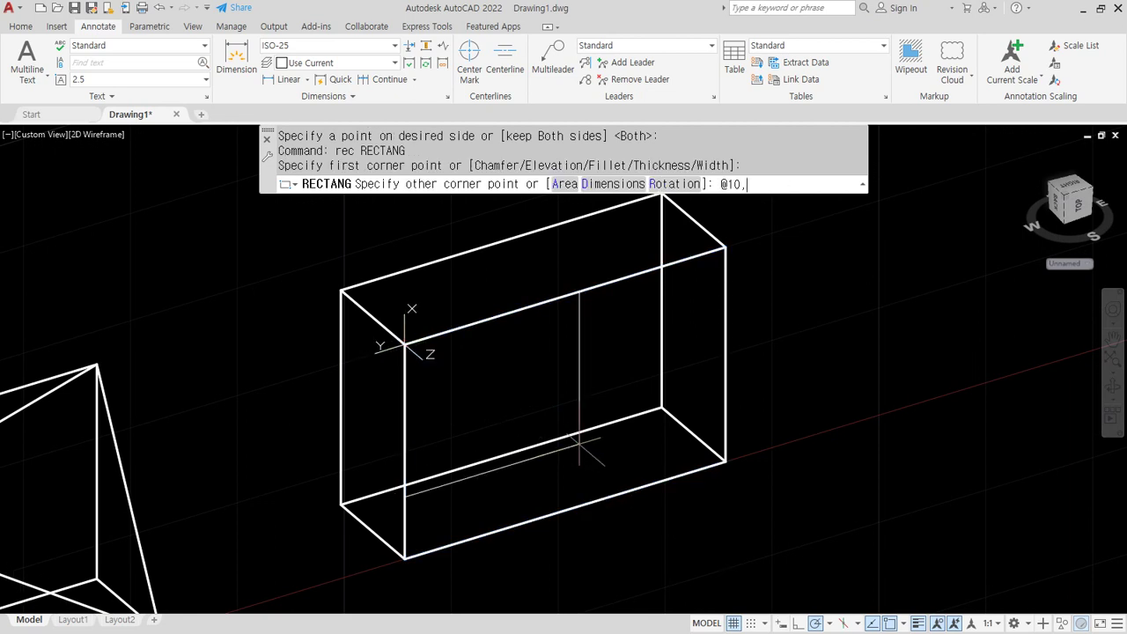
pyautogui.write('@10,-10')
pyautogui.press('Return')
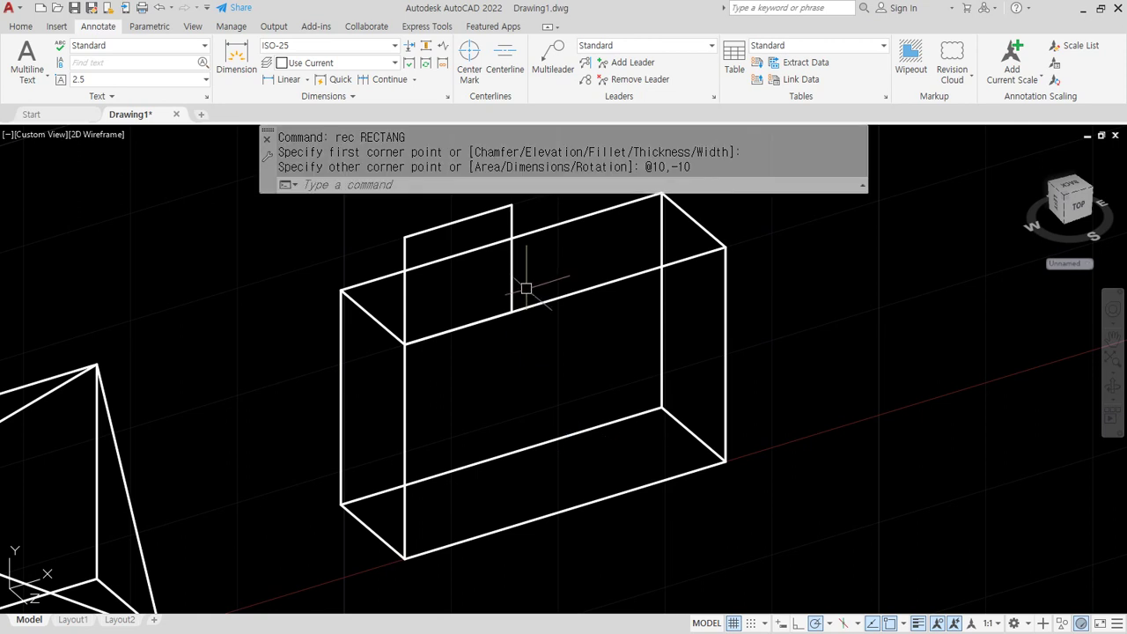
# Move the square by its upper edge's midpoint onto the midpoint of the box's front upper edge.
pyautogui.write('m')
pyautogui.press('Return')
pyautogui.click(460, 220)
pyautogui.press('Return')
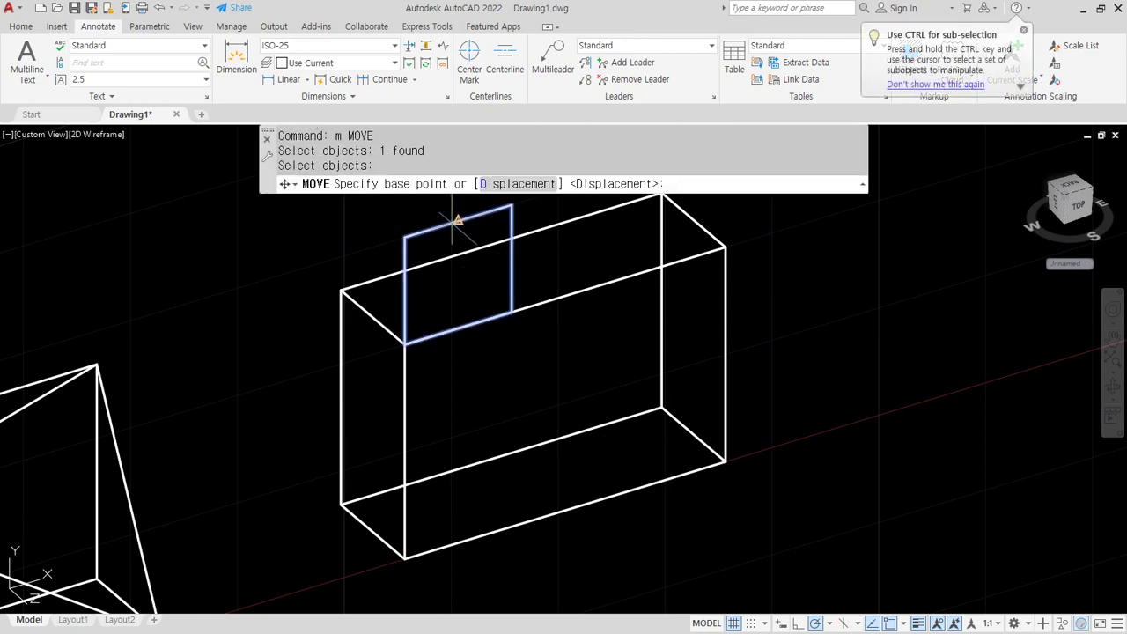
pyautogui.click(456, 220)
pyautogui.click(592, 275)
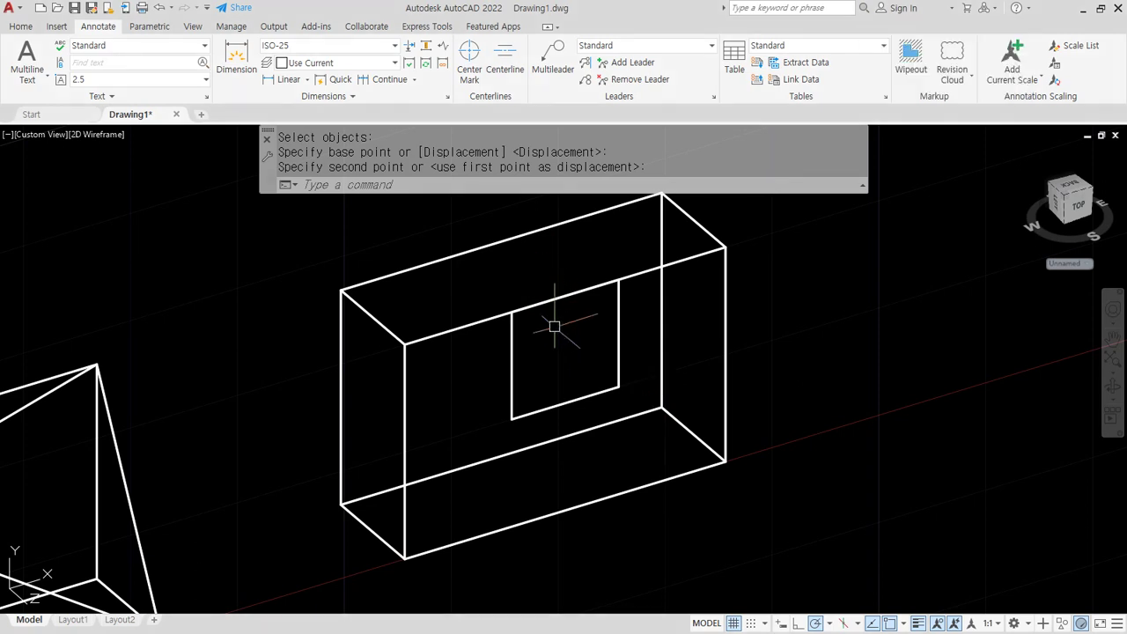
# Extrude the square by -5, halfway into the depth of the box.
pyautogui.write('ext')
pyautogui.press('Return')
pyautogui.click(514, 354)
pyautogui.press('Return')
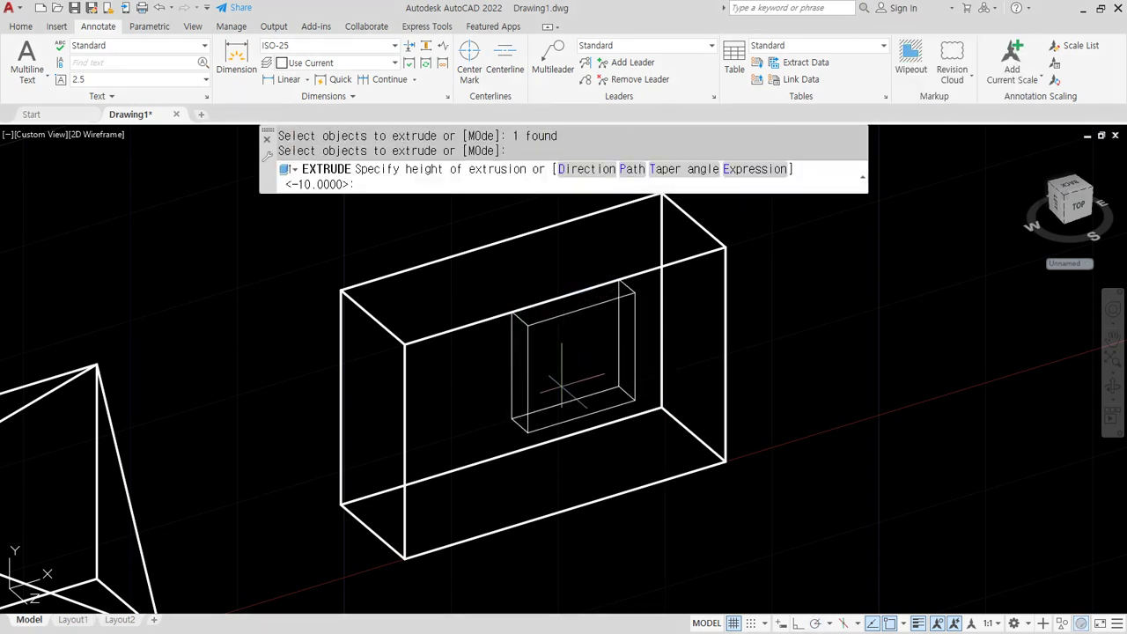
pyautogui.press('Return')
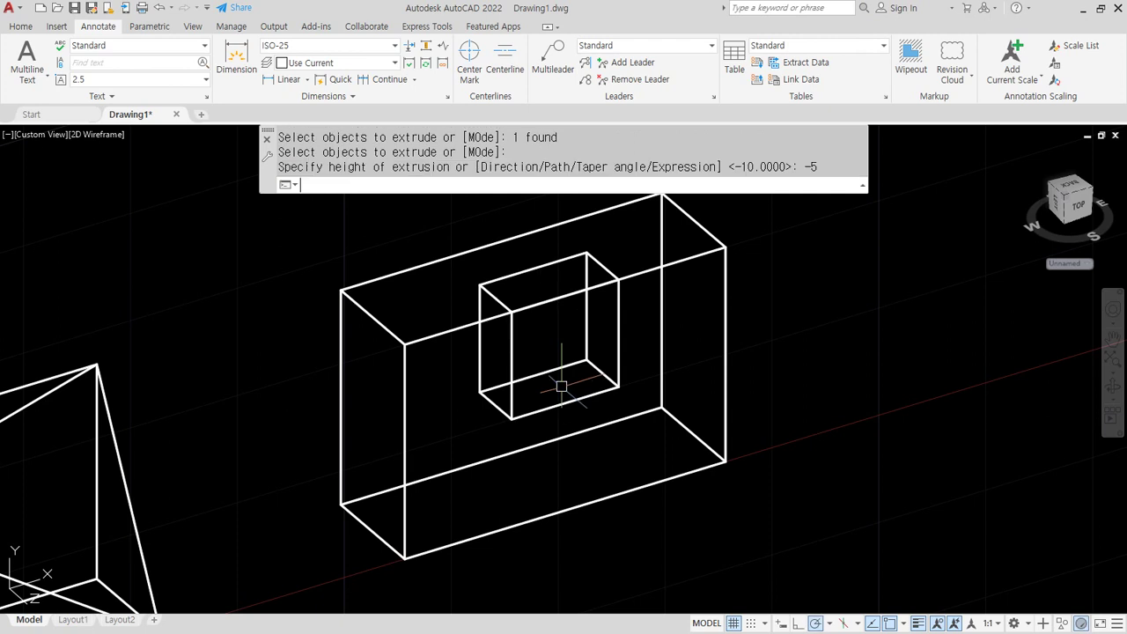
pyautogui.write('su')
pyautogui.press('Return')
pyautogui.press('Escape')
pyautogui.press('Escape')
# Set the viewport's shade mode to Conceptual.
pyautogui.write('s')
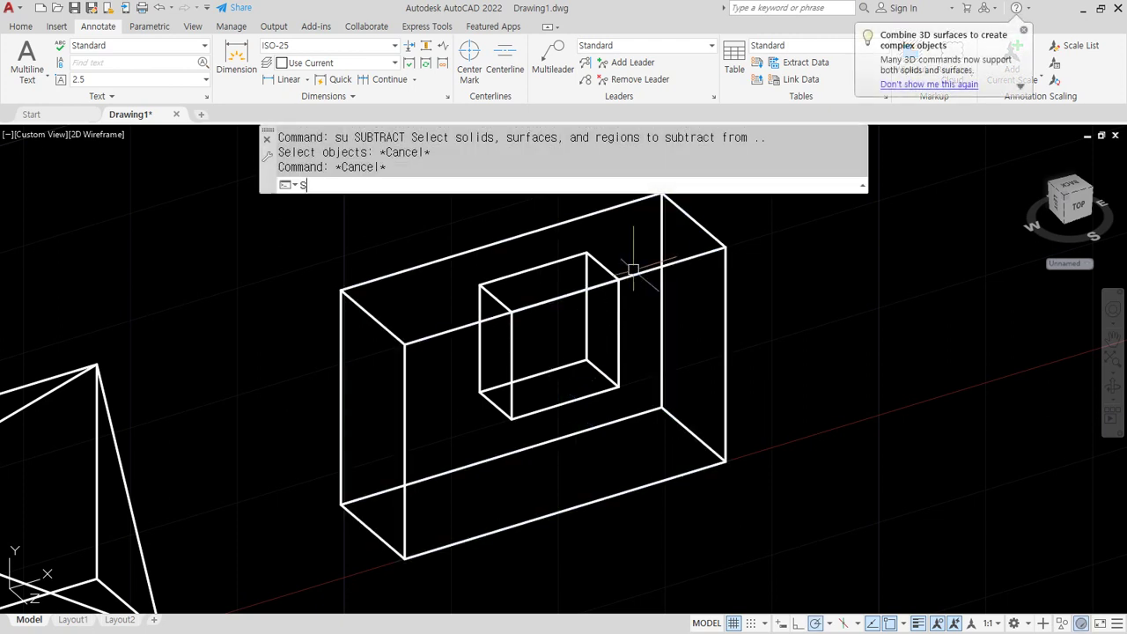
pyautogui.write('ha')
pyautogui.press('Return')
pyautogui.write('c')
pyautogui.press('Return')
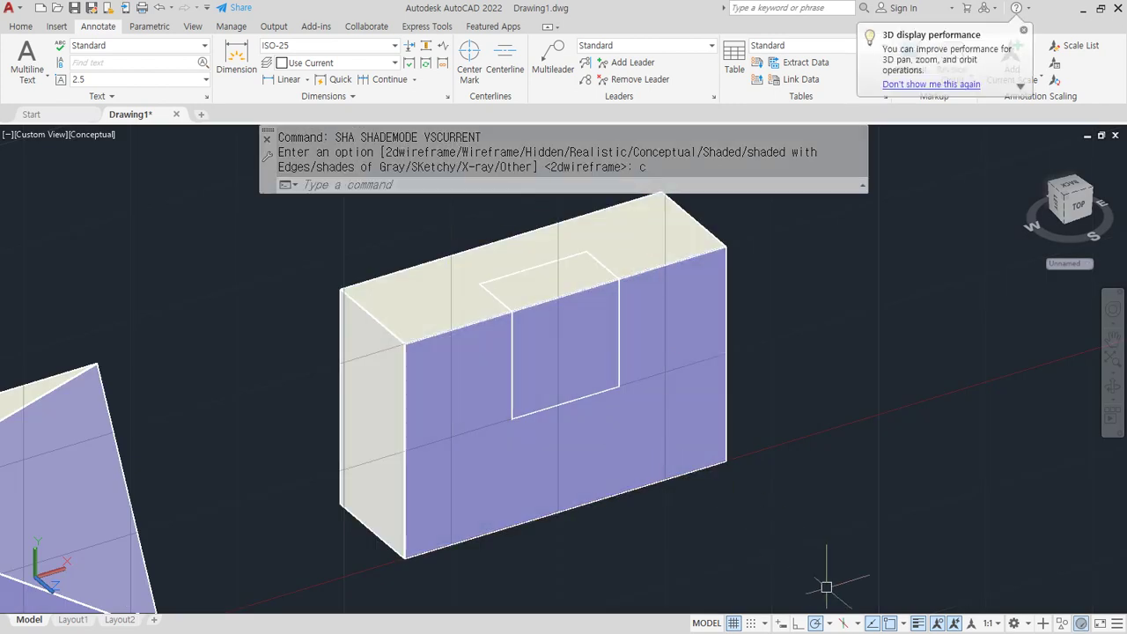
# Subtract the small extruded block from the box to cut a pocket into its front upper edge.
pyautogui.write('su')
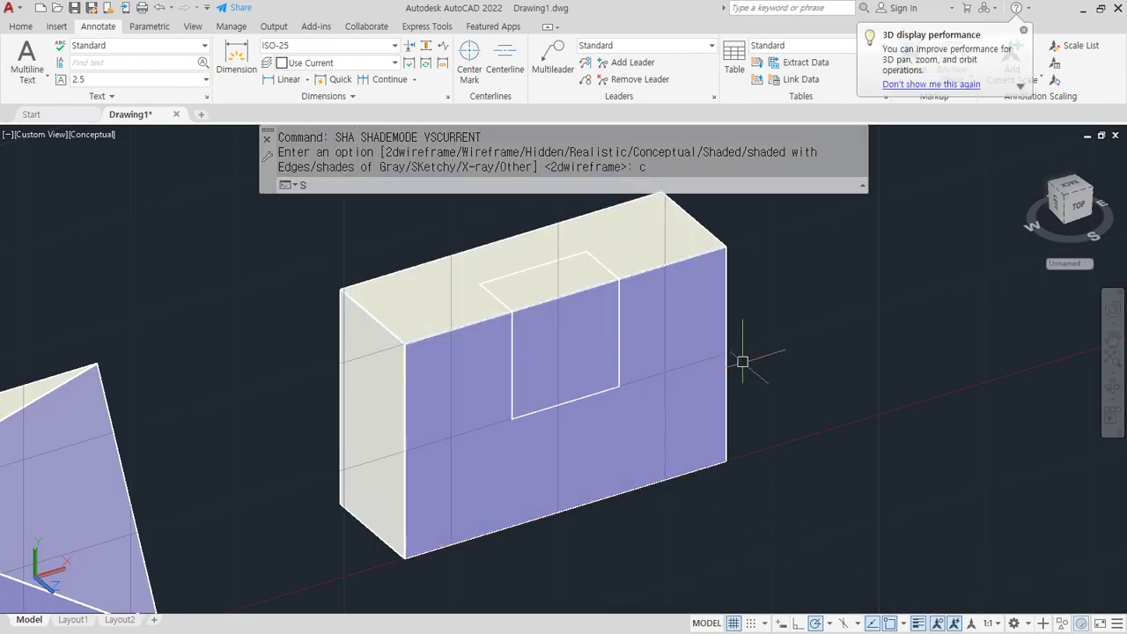
pyautogui.press('Return')
pyautogui.click(626, 240)
pyautogui.press('Return')
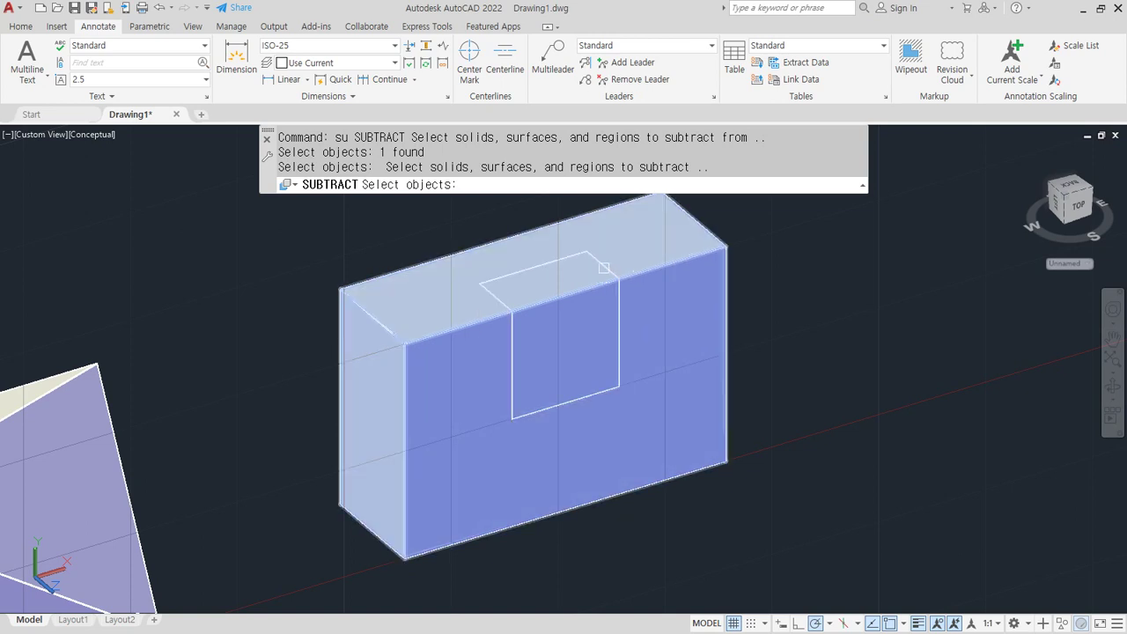
pyautogui.click(595, 278)
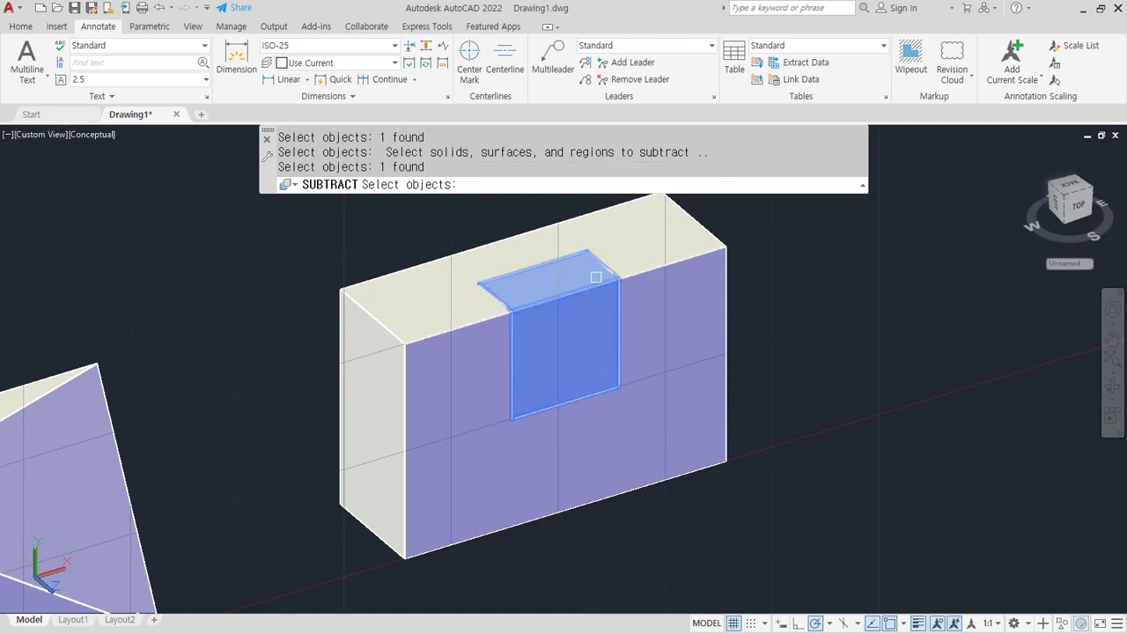
pyautogui.press('Return')
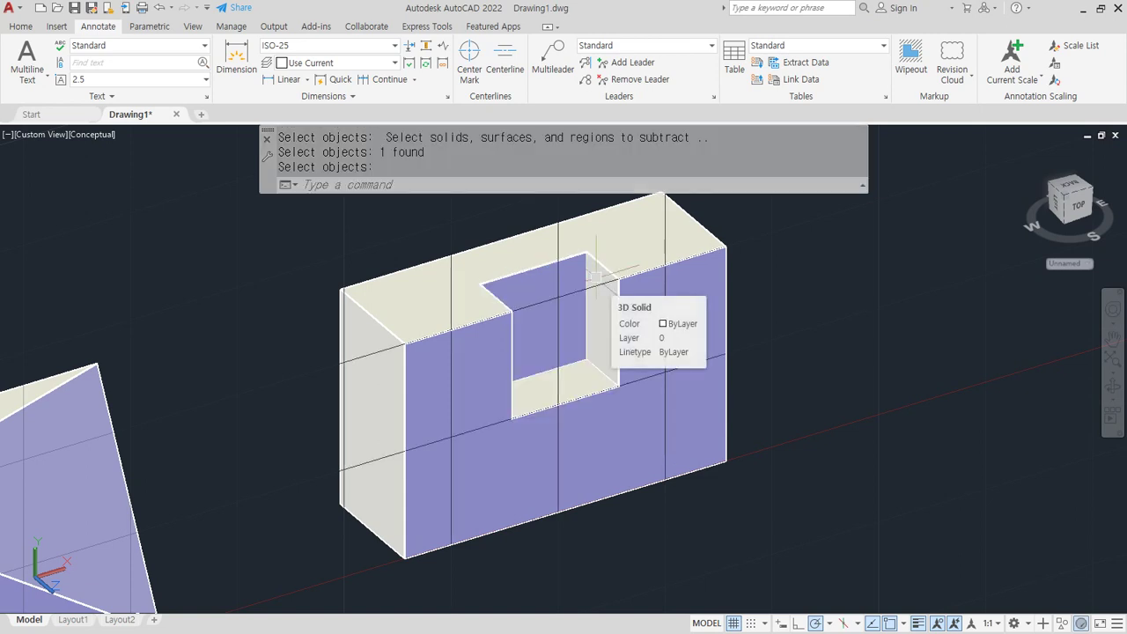
# Set the viewport's shade mode back to 2D wireframe.
pyautogui.write('Sha')
pyautogui.press('Return')
pyautogui.write('2d')
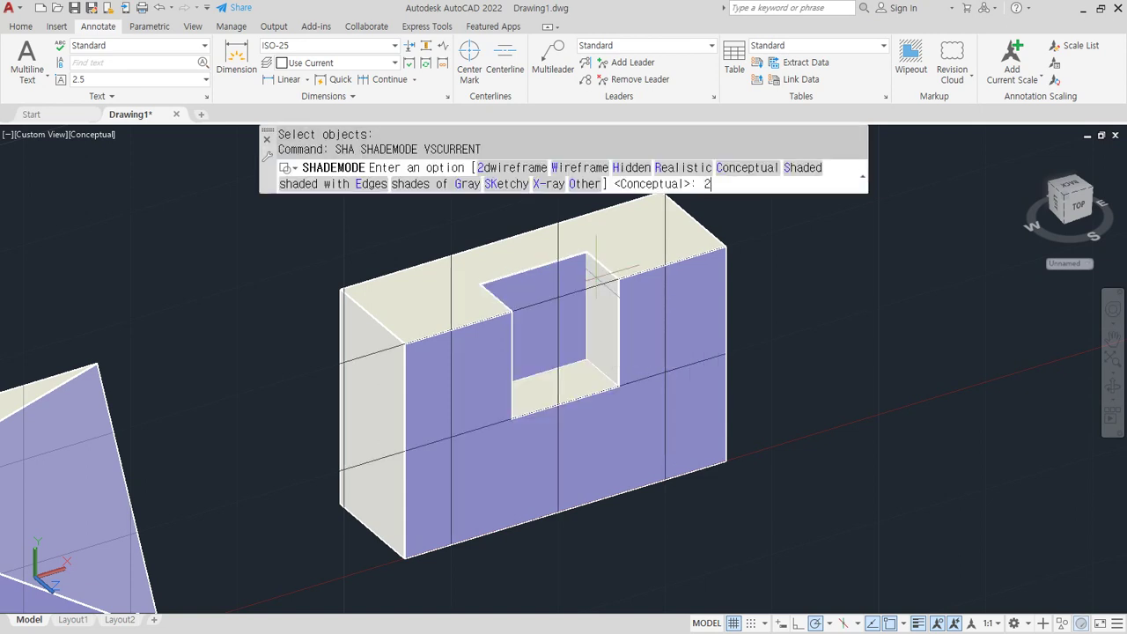
pyautogui.press('Return')
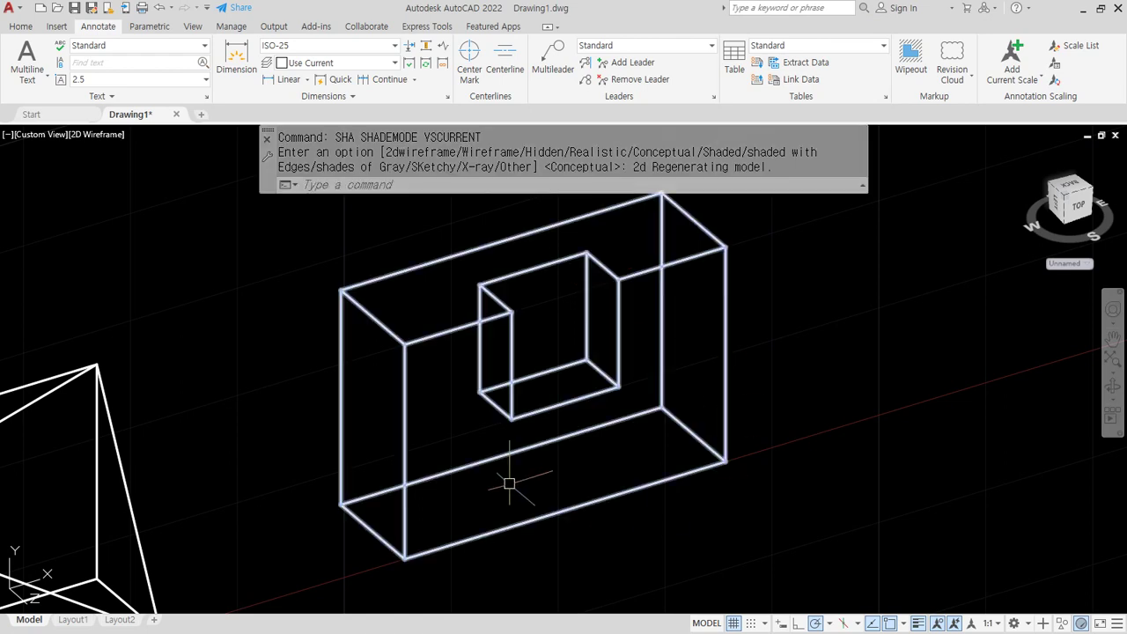
# Draw a 10 by 10 square on the front face of the leftmost uncut box, starting from its lower-left corner.
pyautogui.scroll(5, 286, 403)
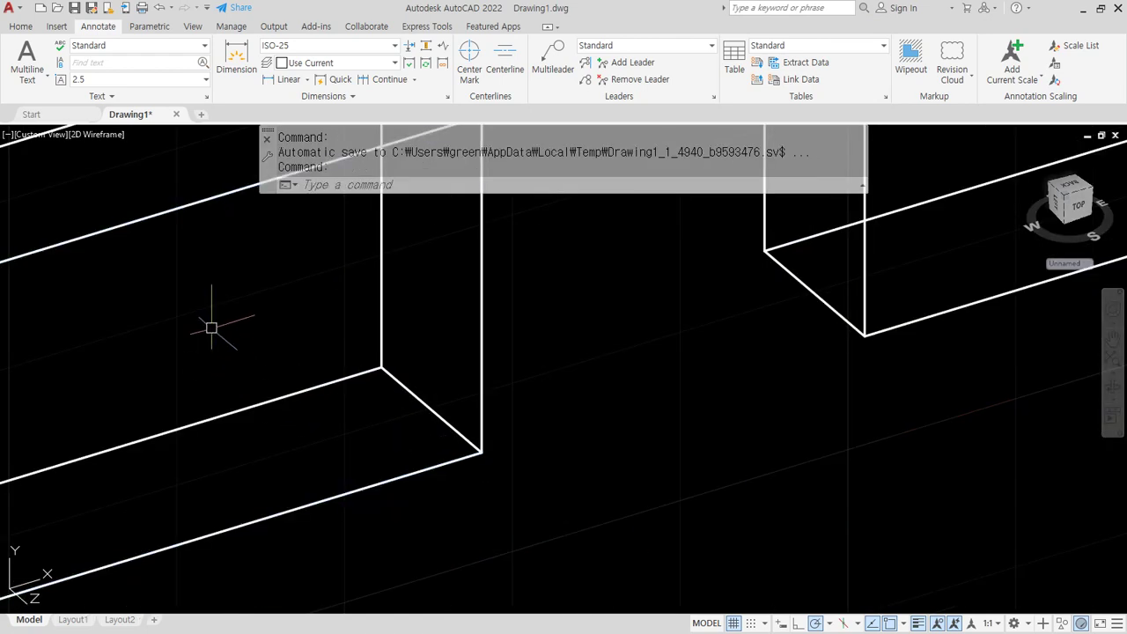
pyautogui.scroll(-5, 252, 473)
pyautogui.scroll(1, 184, 460)
pyautogui.scroll(4, 180, 475)
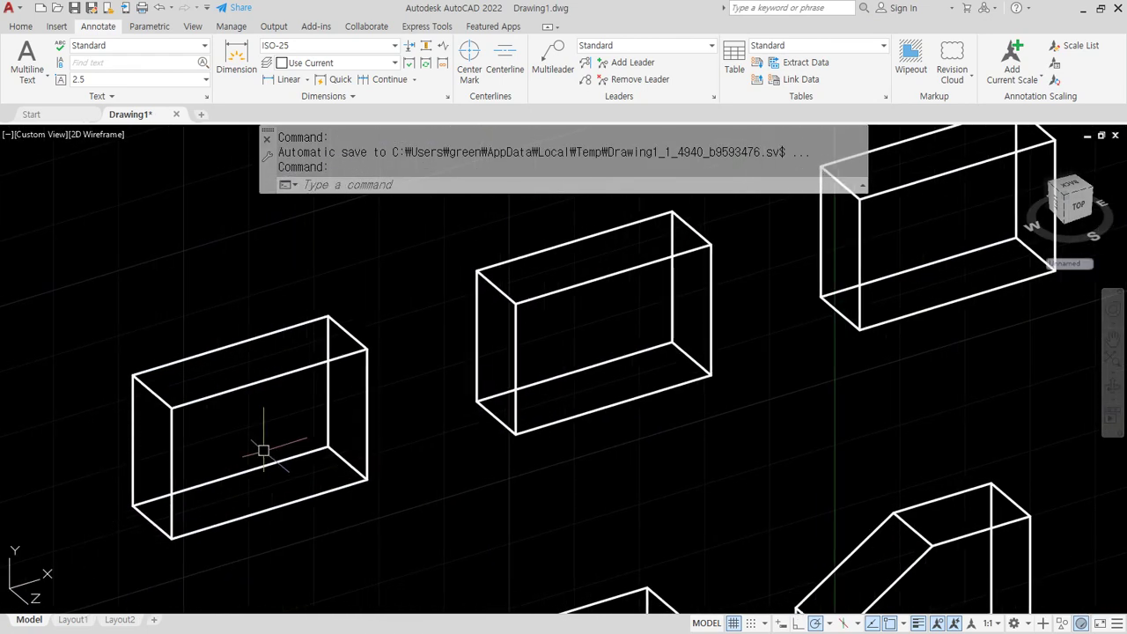
pyautogui.write('rec')
pyautogui.press('Return')
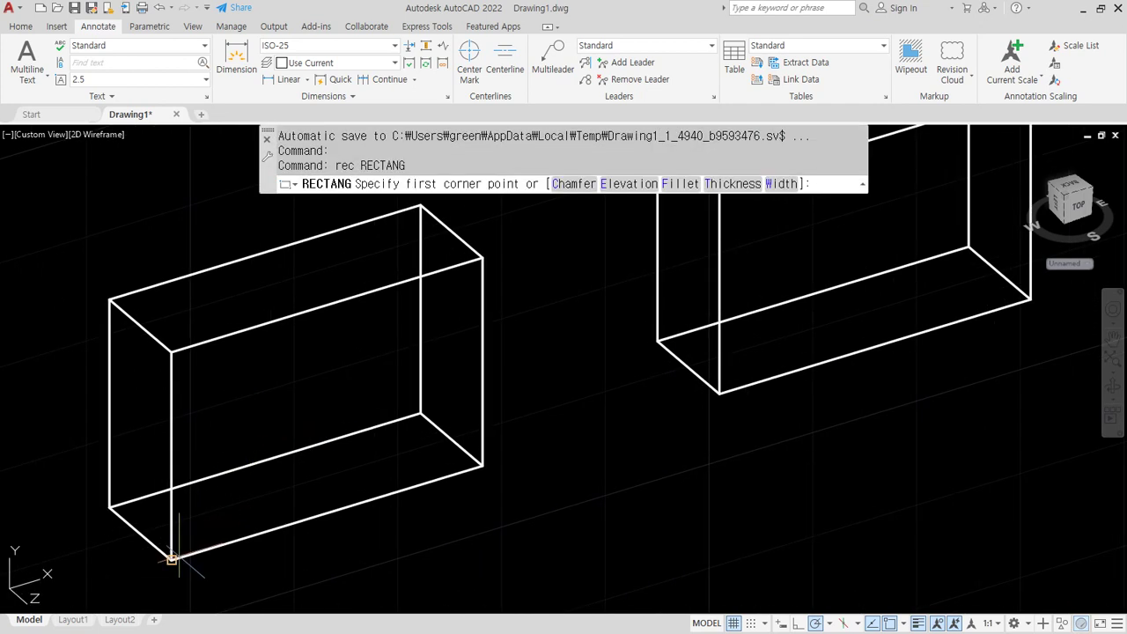
pyautogui.click(172, 555)
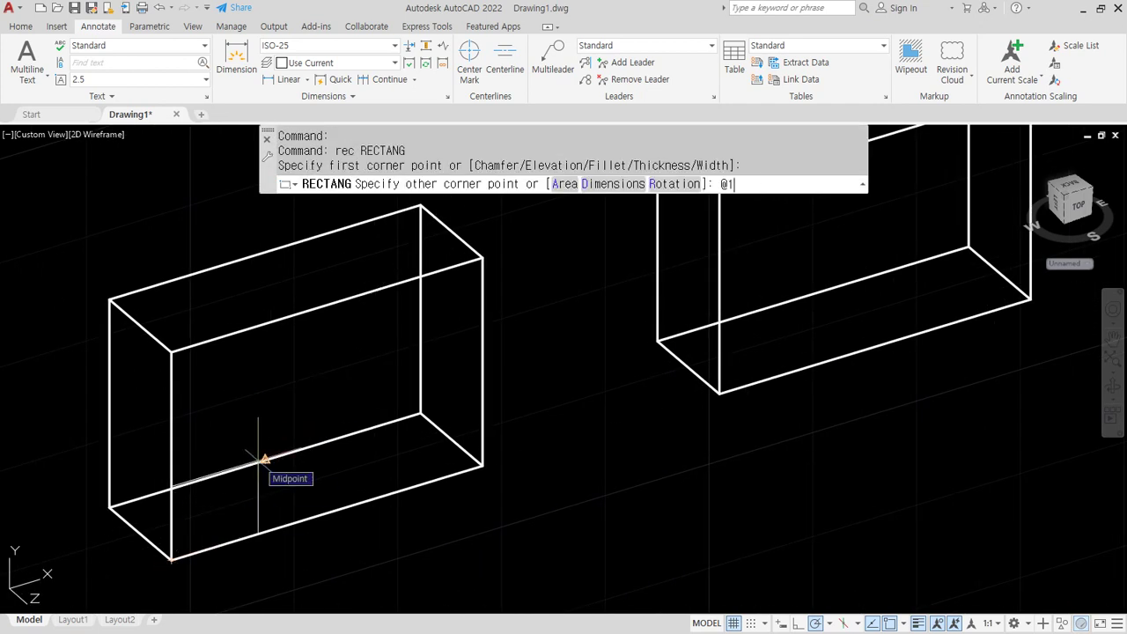
pyautogui.write('@10,10')
pyautogui.press('Return')
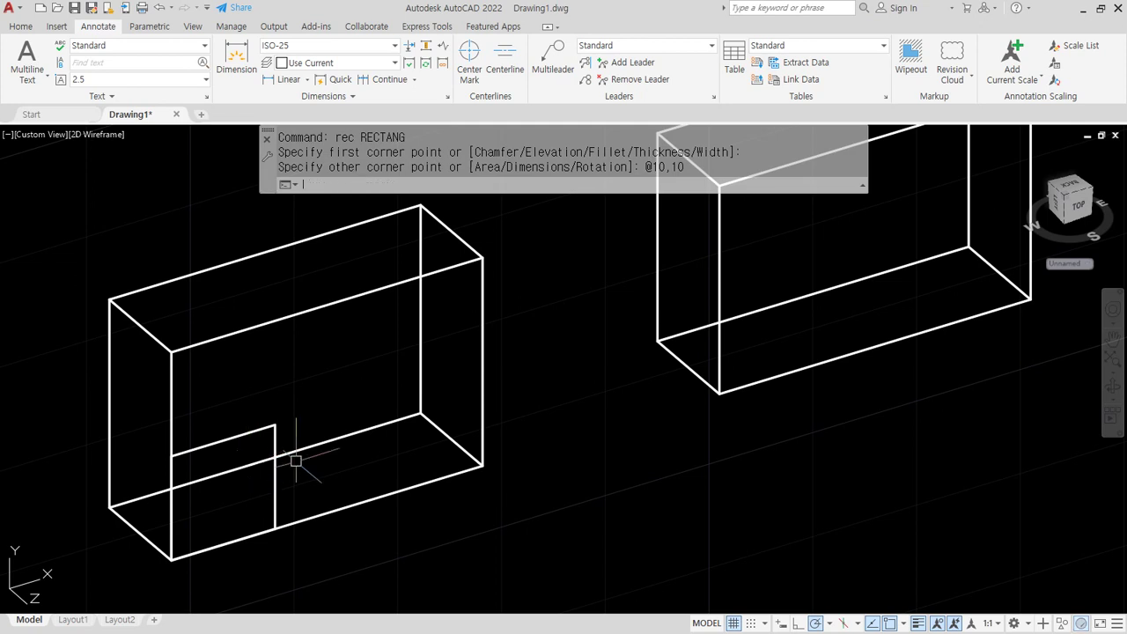
# Draw diagonal lines across the box's front face and across the small square to mark their centres.
pyautogui.write('l')
pyautogui.press('Return')
pyautogui.click(482, 465)
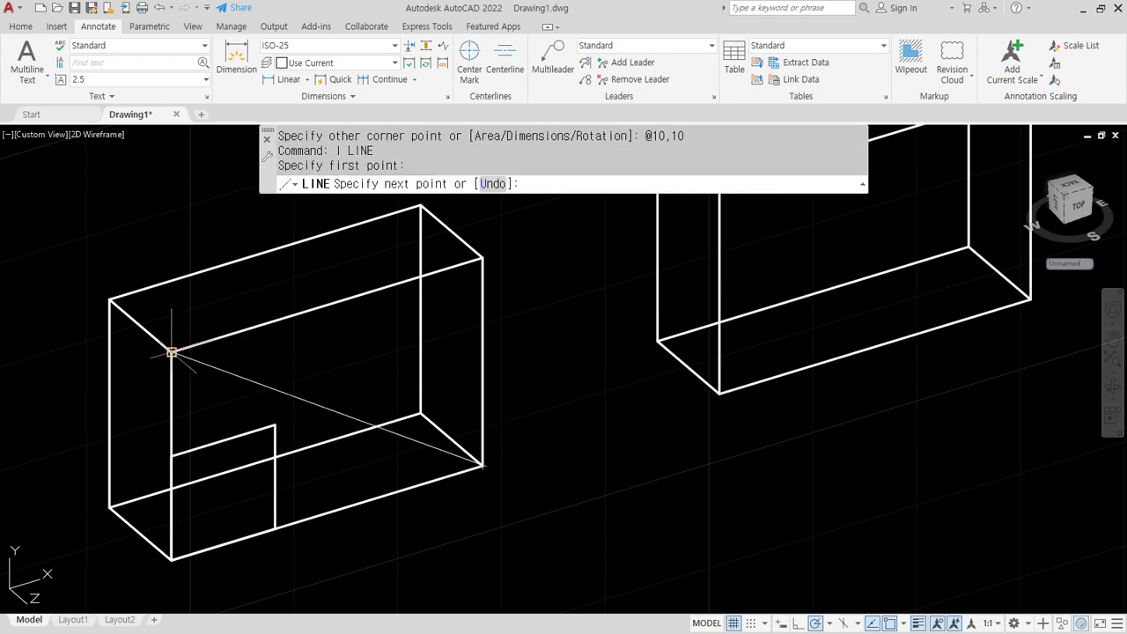
pyautogui.click(172, 352)
pyautogui.press('Return')
pyautogui.press('Return')
pyautogui.click(275, 426)
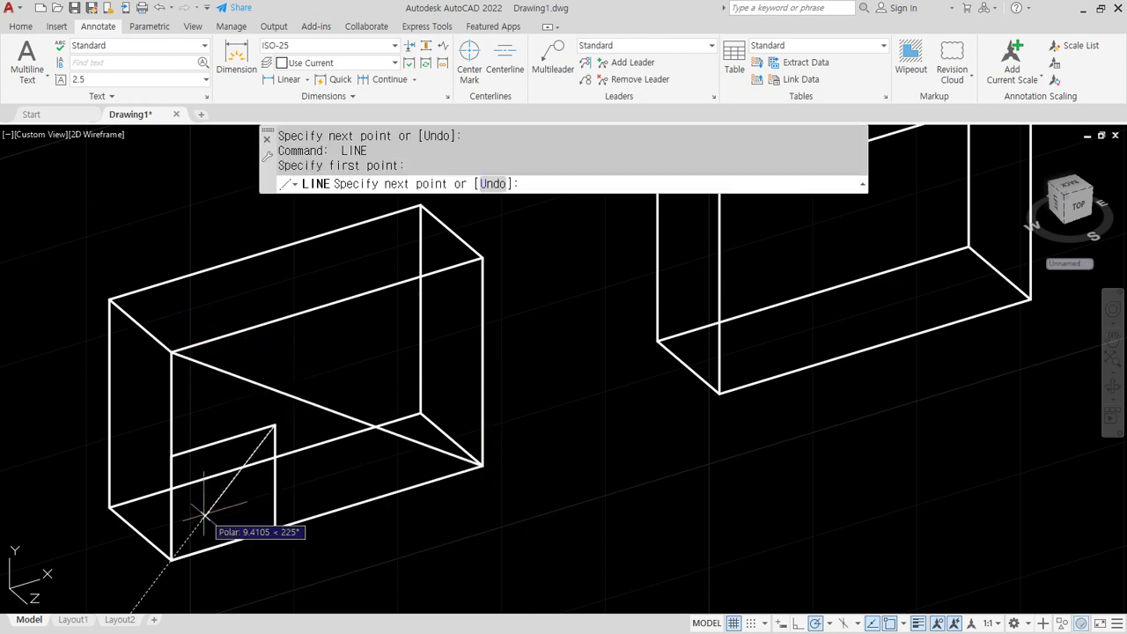
pyautogui.click(171, 559)
pyautogui.press('Return')
# Move the square and its diagonal from the diagonal's midpoint to the midpoint of the front face's diagonal.
pyautogui.write('m')
pyautogui.press('Return')
pyautogui.click(273, 502)
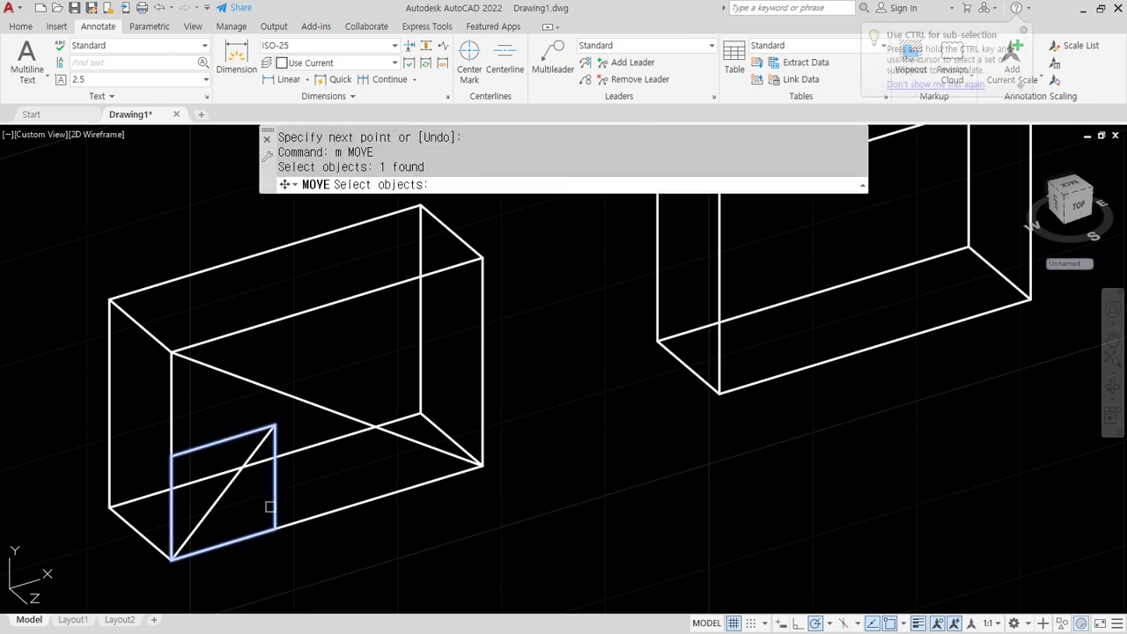
pyautogui.click(224, 492)
pyautogui.press('Return')
pyautogui.click(224, 492)
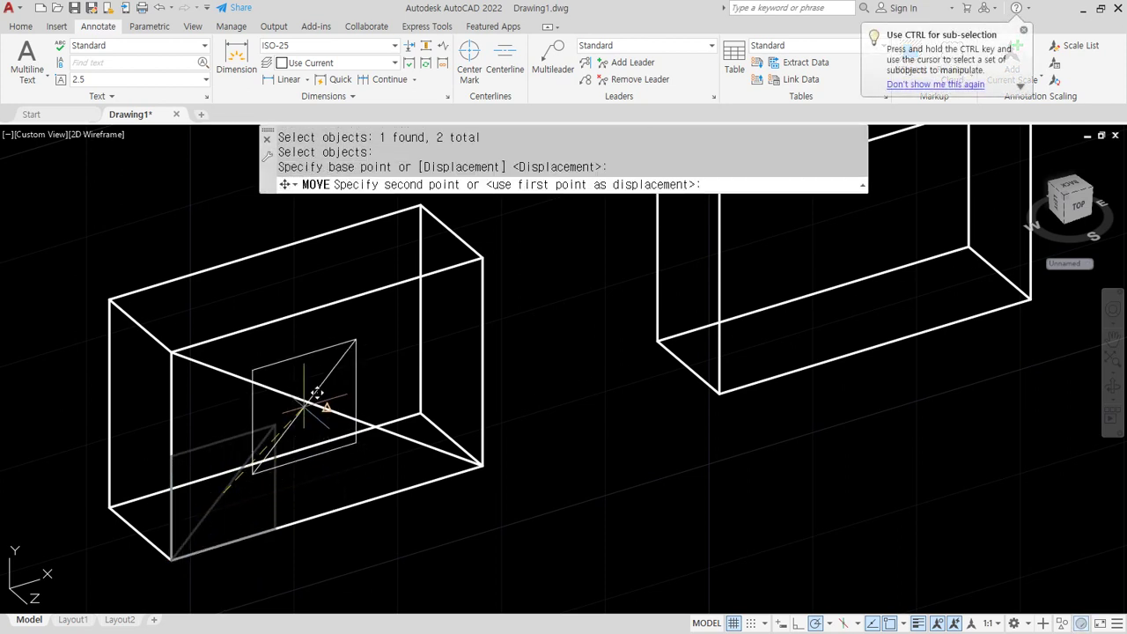
pyautogui.click(327, 408)
# Erase the two diagonal helper lines, leaving the centred square on the front face.
pyautogui.click(365, 414)
pyautogui.click(314, 404)
pyautogui.write('e')
pyautogui.press('Return')
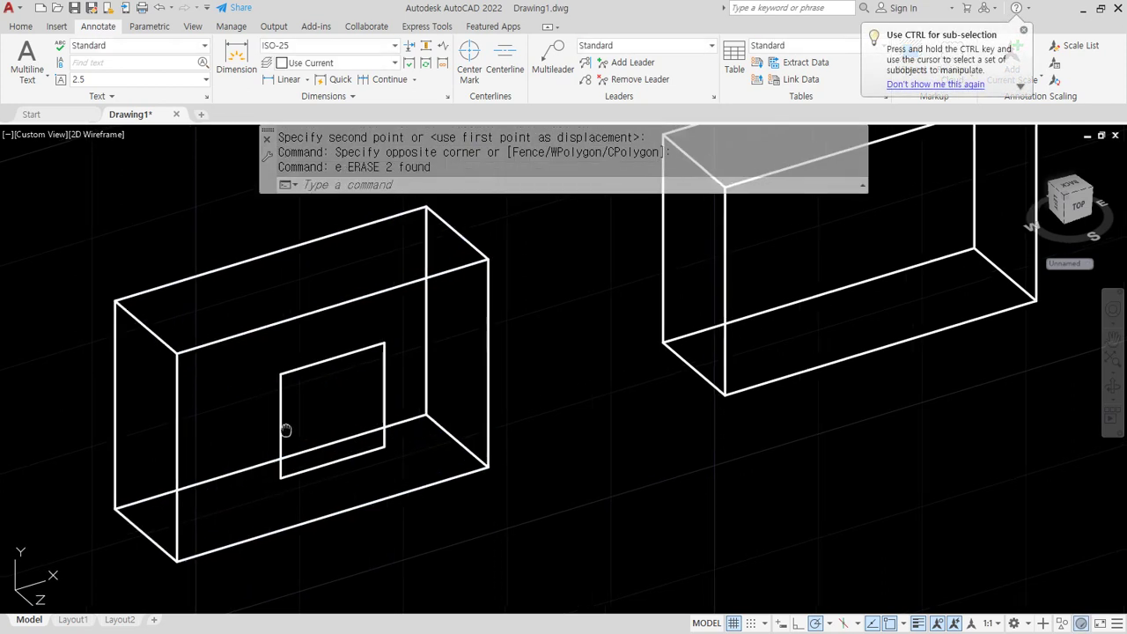
# Extrude the centred square by 5, outward from the box's front face.
pyautogui.write('ext')
pyautogui.press('Return')
pyautogui.click(303, 366)
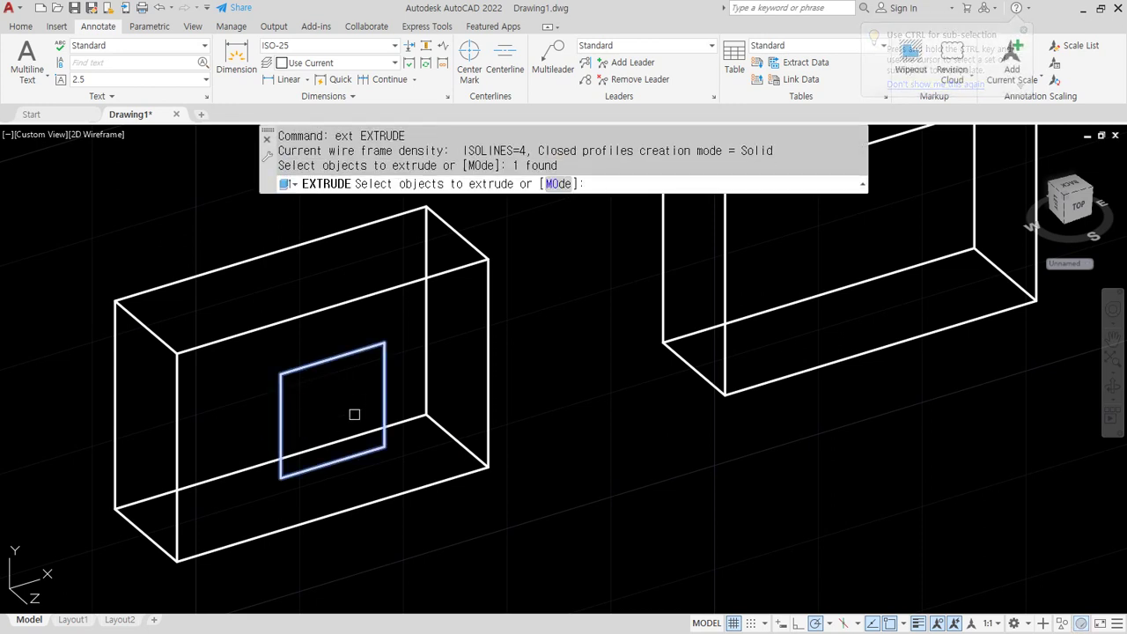
pyautogui.press('Return')
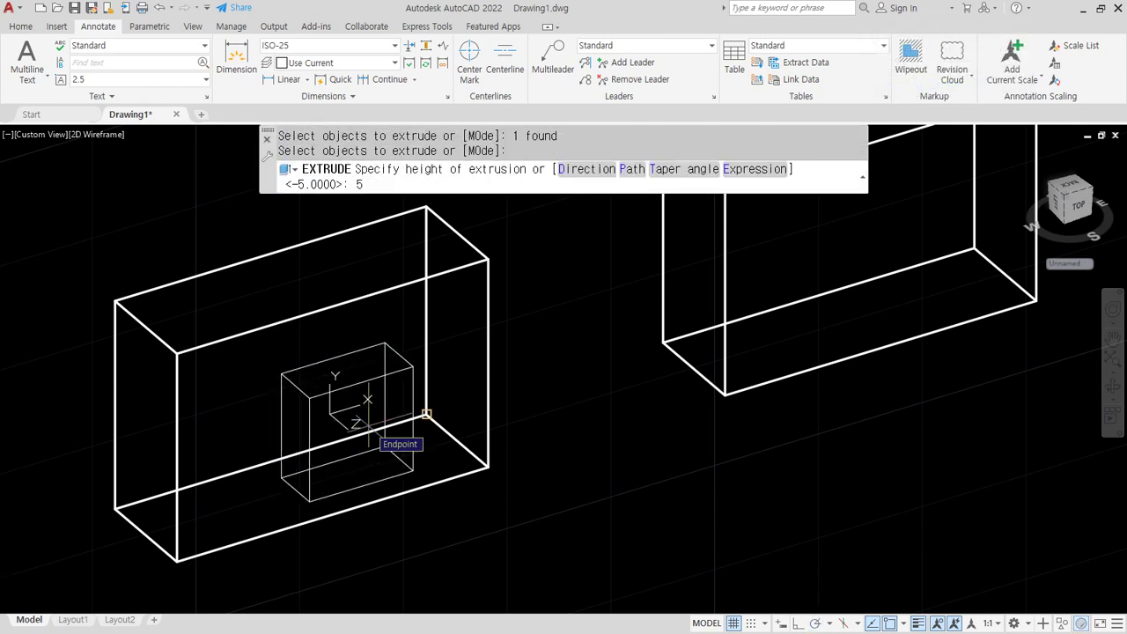
pyautogui.press('Return')
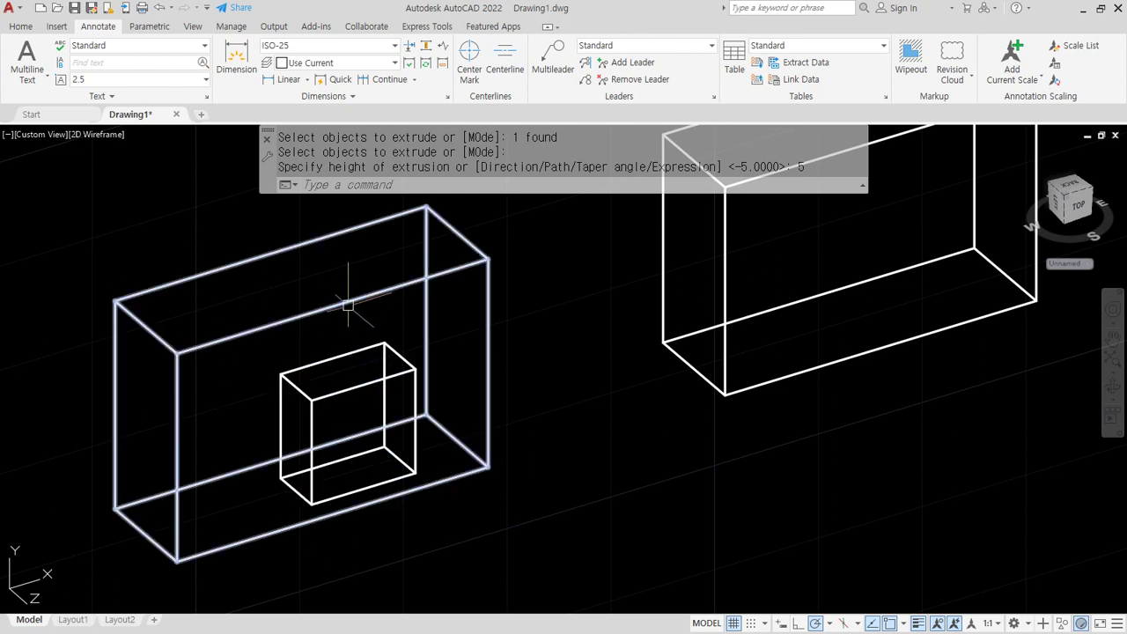
pyautogui.click(319, 310)
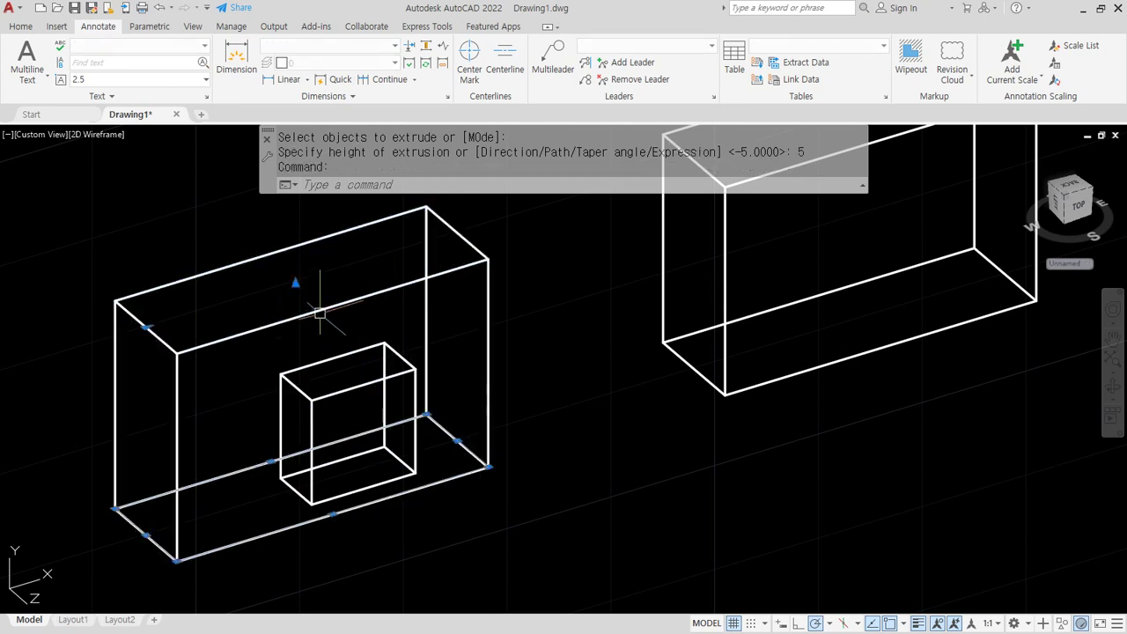
pyautogui.click(368, 384)
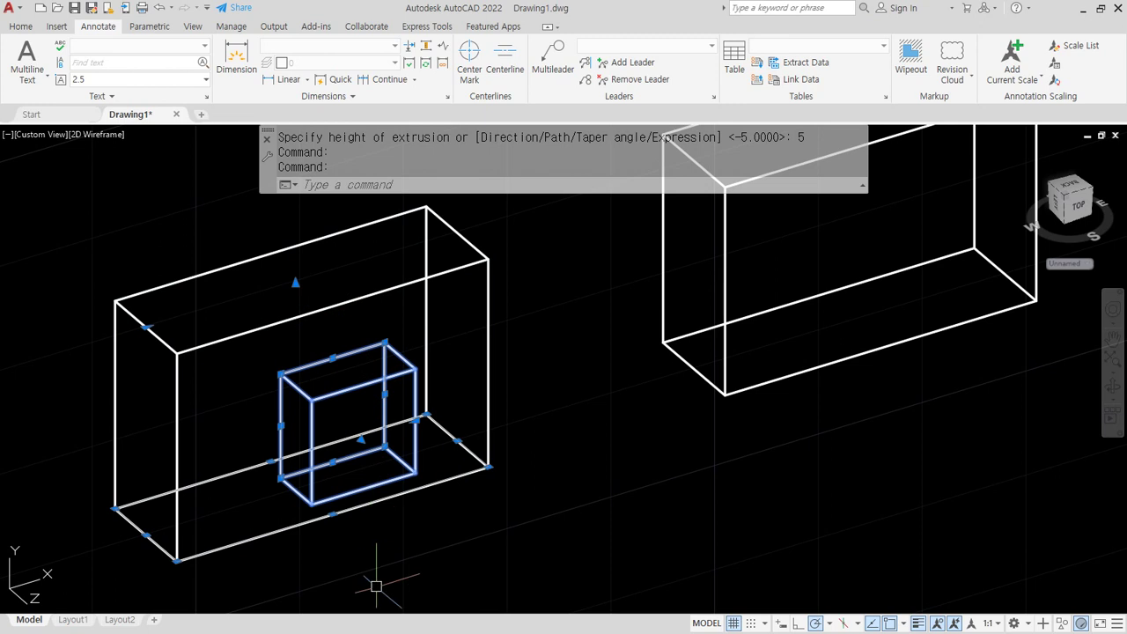
pyautogui.press('Escape')
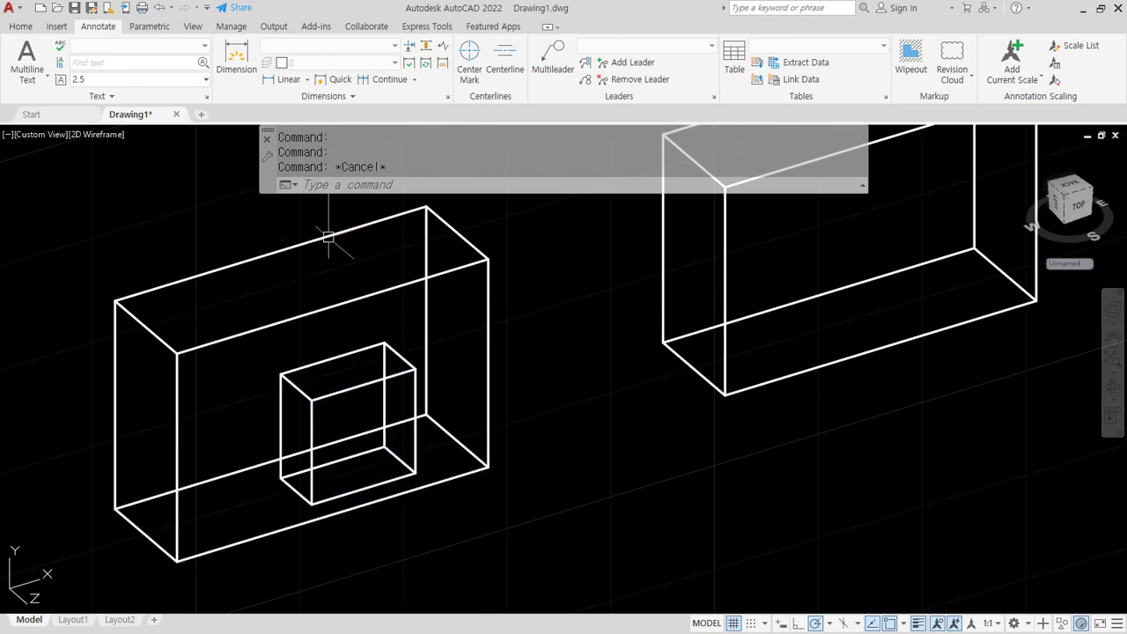
# Union the box and the small extruded block into one solid.
pyautogui.write('UN')
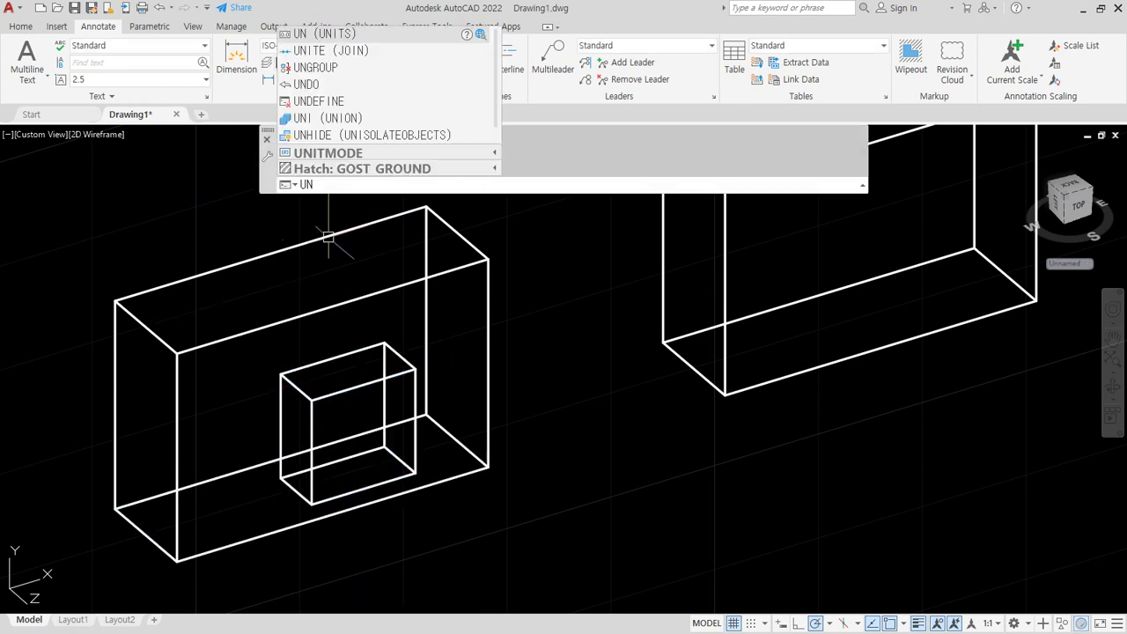
pyautogui.press('Return')
pyautogui.click(378, 251)
pyautogui.click(336, 400)
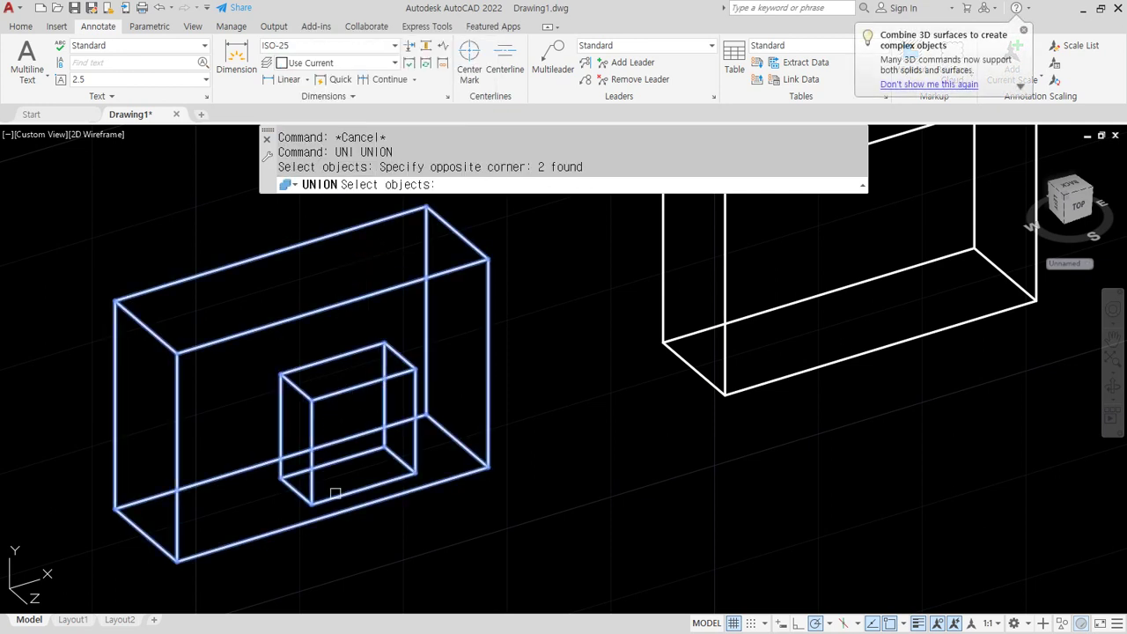
pyautogui.press('Return')
# Check the united solid in Conceptual shade mode and restore the viewport to 2D wireframe.
pyautogui.write('sh')
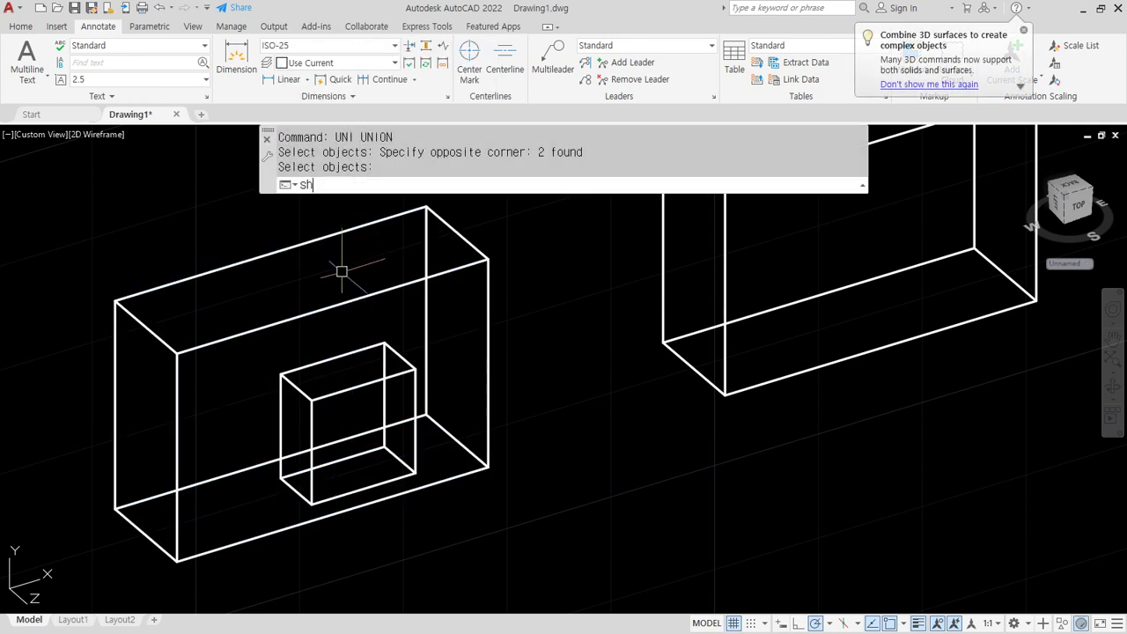
pyautogui.write('a')
pyautogui.press('Return')
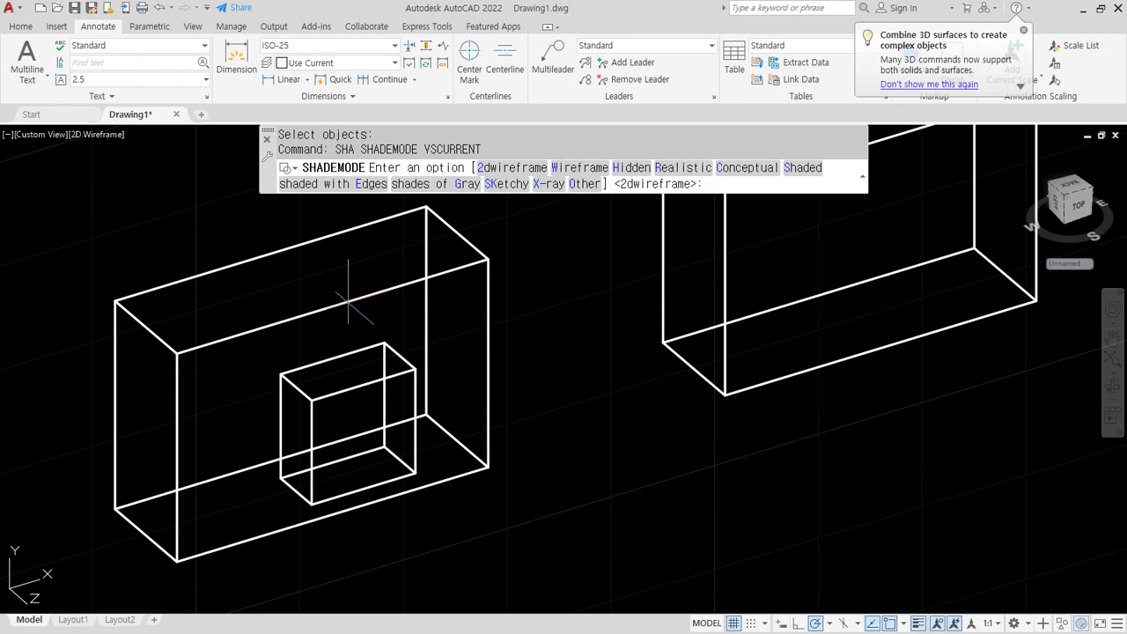
pyautogui.write('c')
pyautogui.press('Return')
pyautogui.click(334, 301)
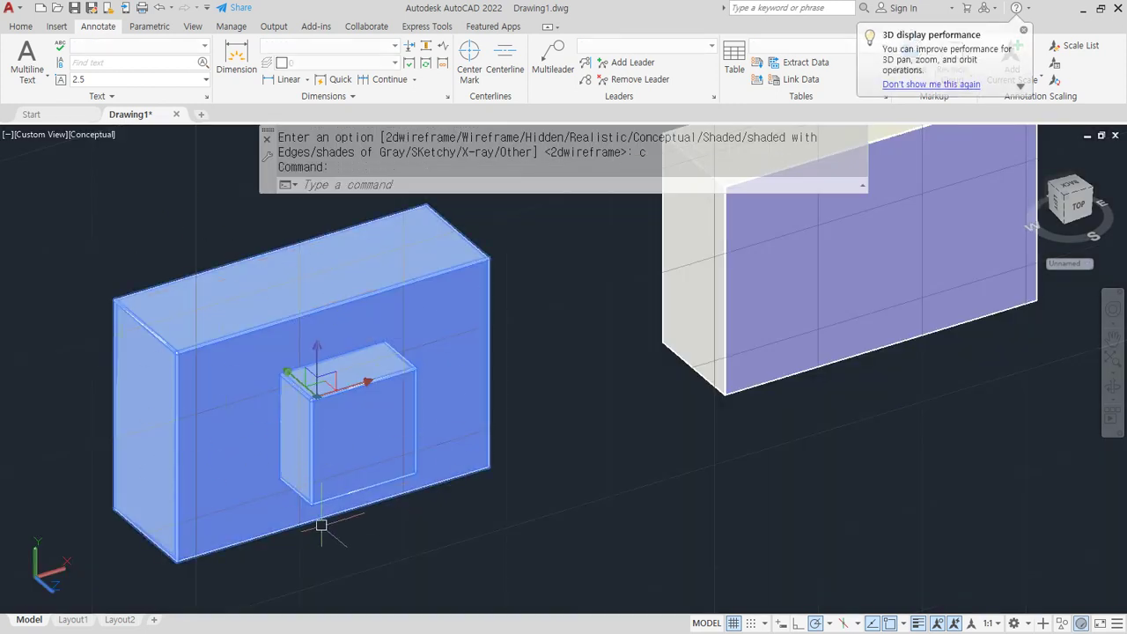
pyautogui.write('sha')
pyautogui.press('Return')
pyautogui.write('2d')
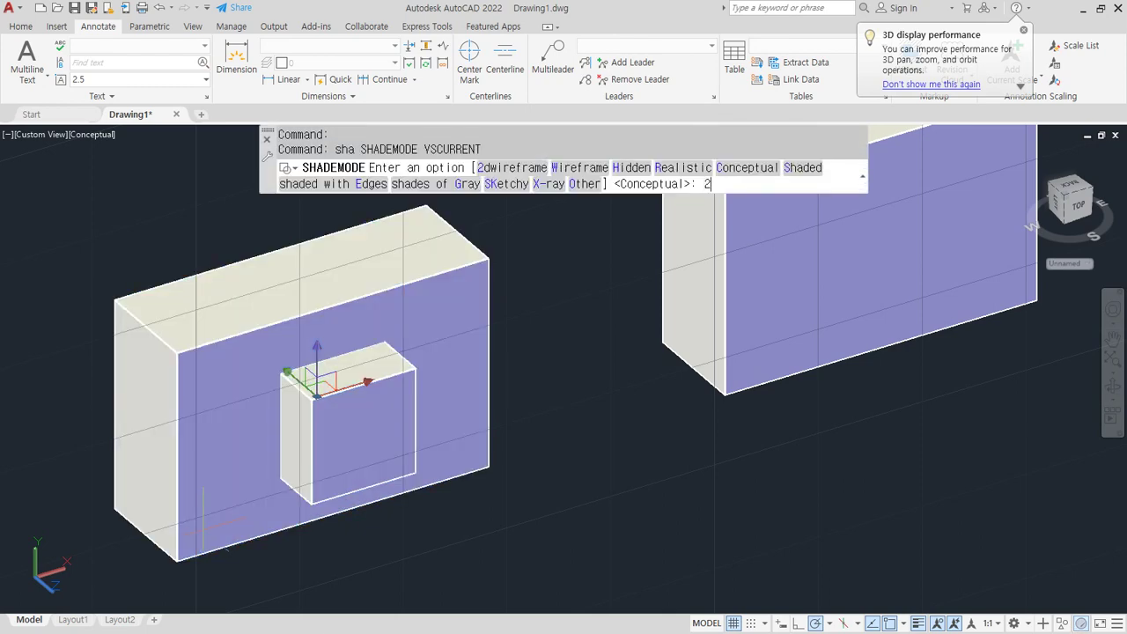
pyautogui.press('Return')
# Draw a 15 by 10 rectangle on the next box's front face, starting from its lower-left corner.
pyautogui.write('re')
pyautogui.scroll(-3, 149, 452)
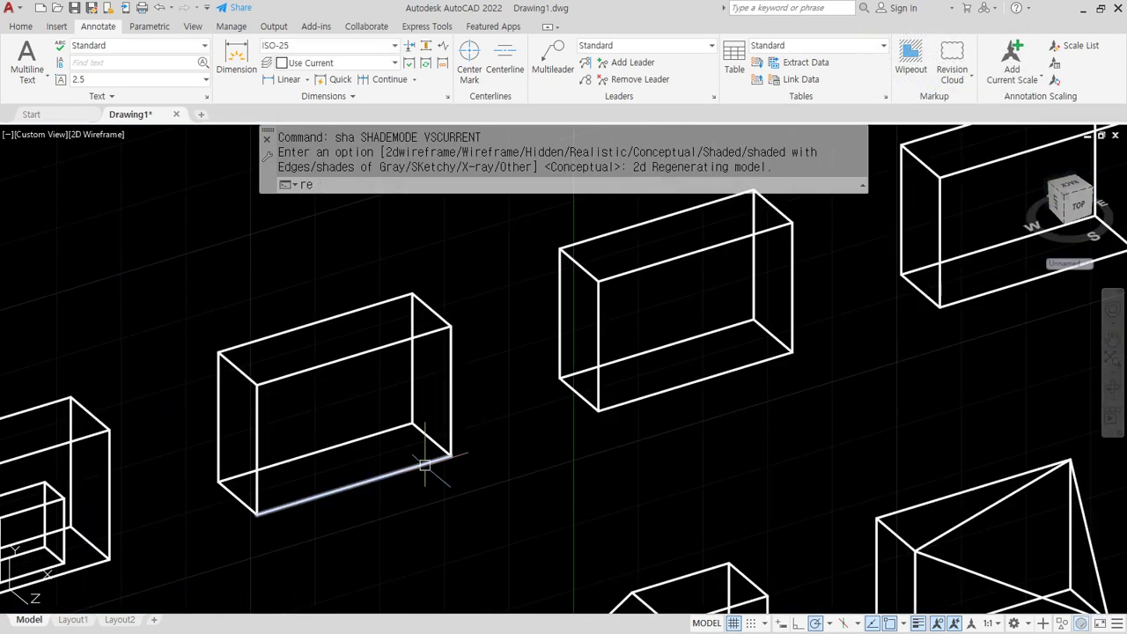
pyautogui.write('c')
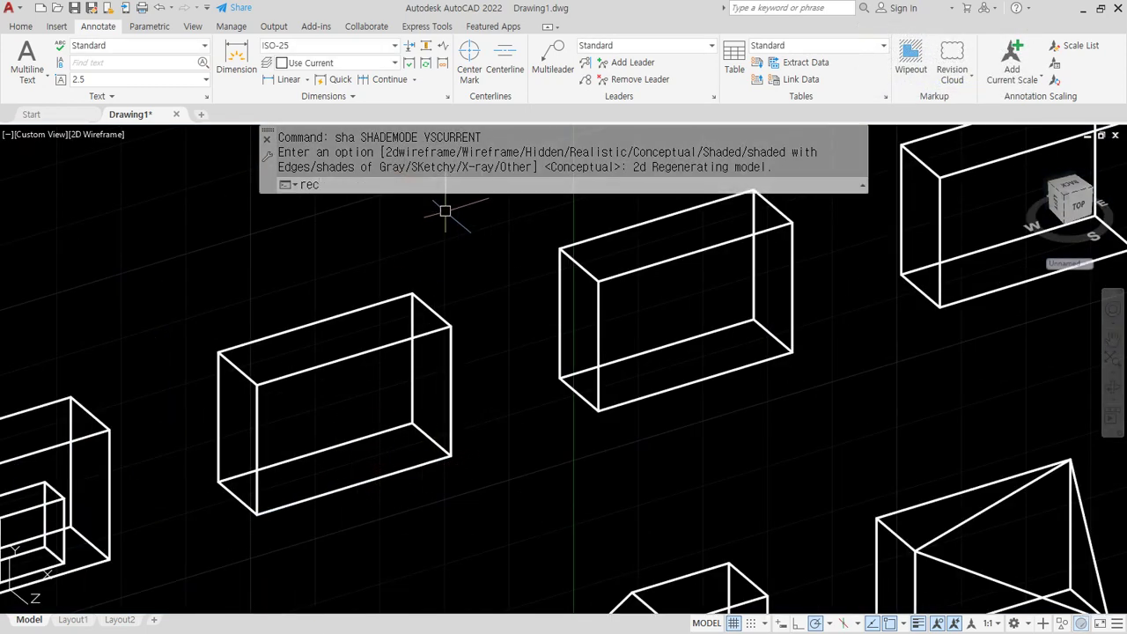
pyautogui.press('Return')
pyautogui.click(257, 514)
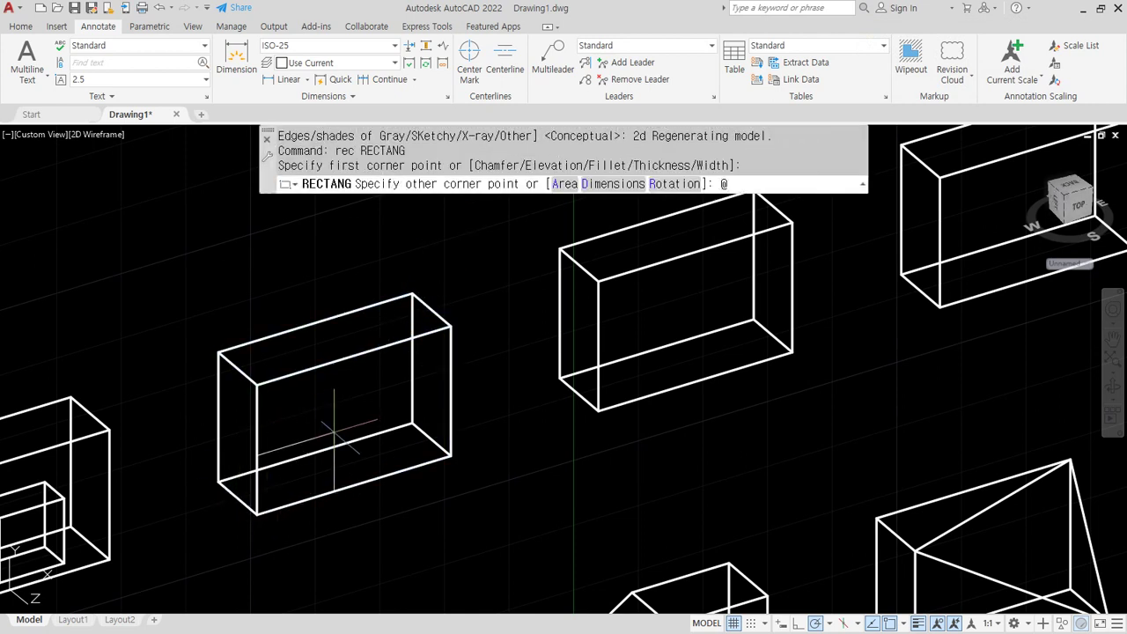
pyautogui.press('Return')
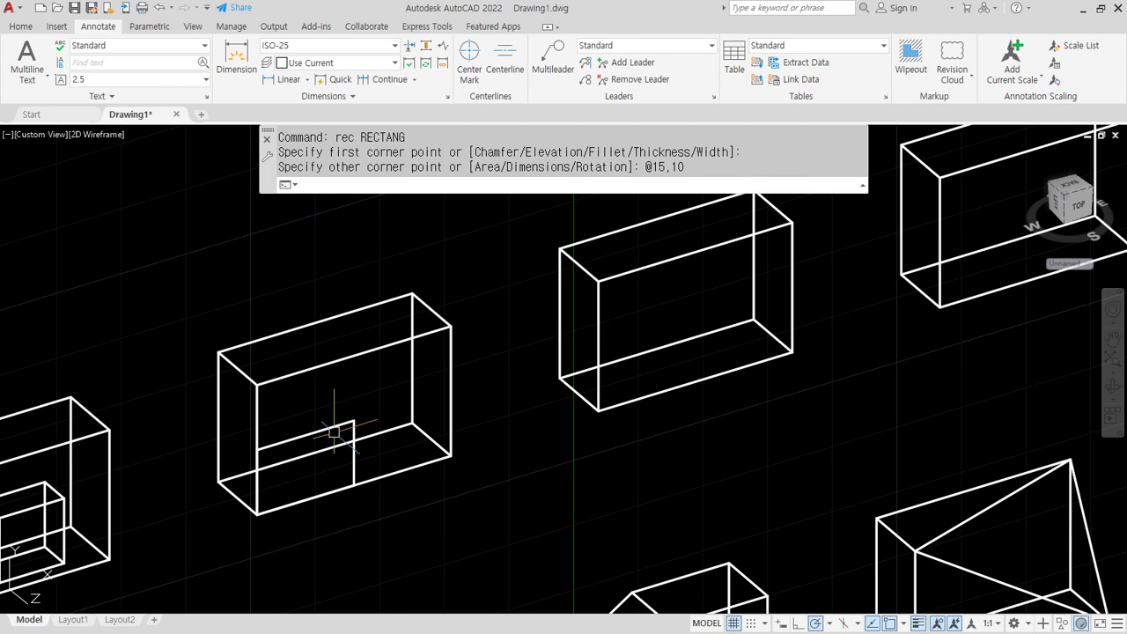
# Copy the rectangle to the face's upper-right quarter and to the lower-left, upper-right and upper-left quarters of the next box's front face.
pyautogui.write('cp')
pyautogui.press('Return')
pyautogui.click(304, 433)
pyautogui.press('Return')
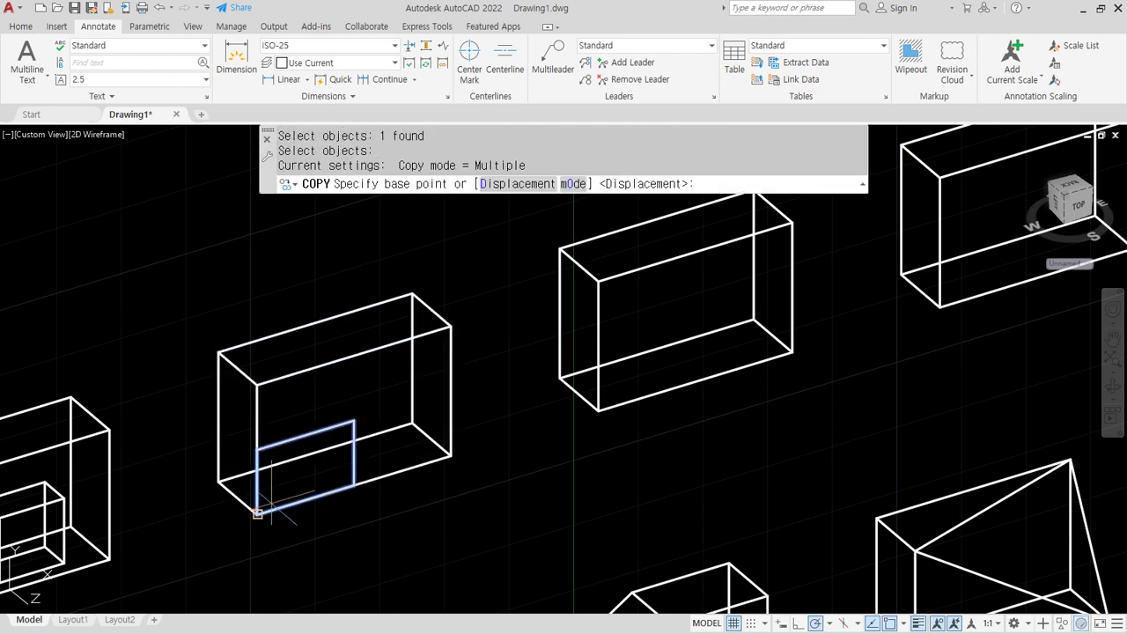
pyautogui.click(257, 515)
pyautogui.click(354, 421)
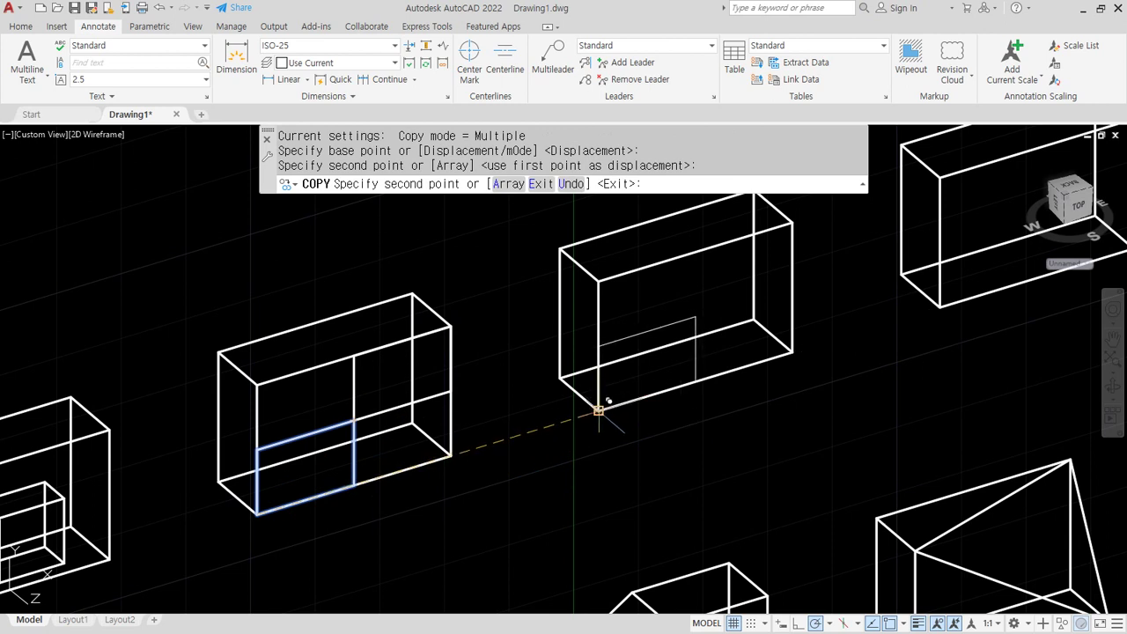
pyautogui.click(599, 410)
pyautogui.click(695, 315)
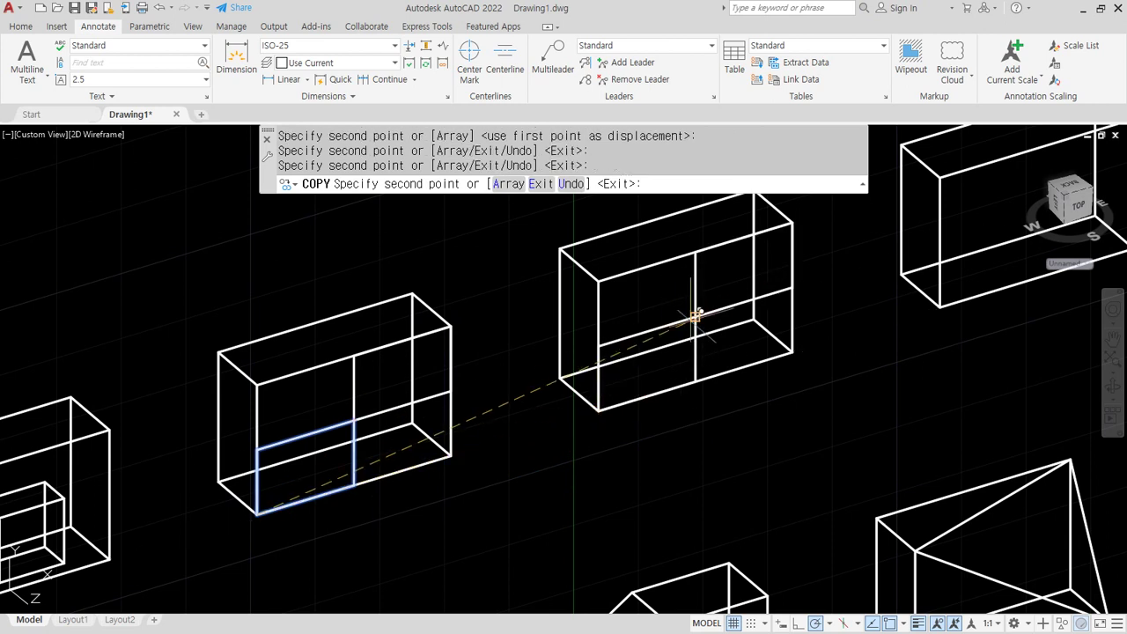
pyautogui.click(599, 345)
pyautogui.press('Return')
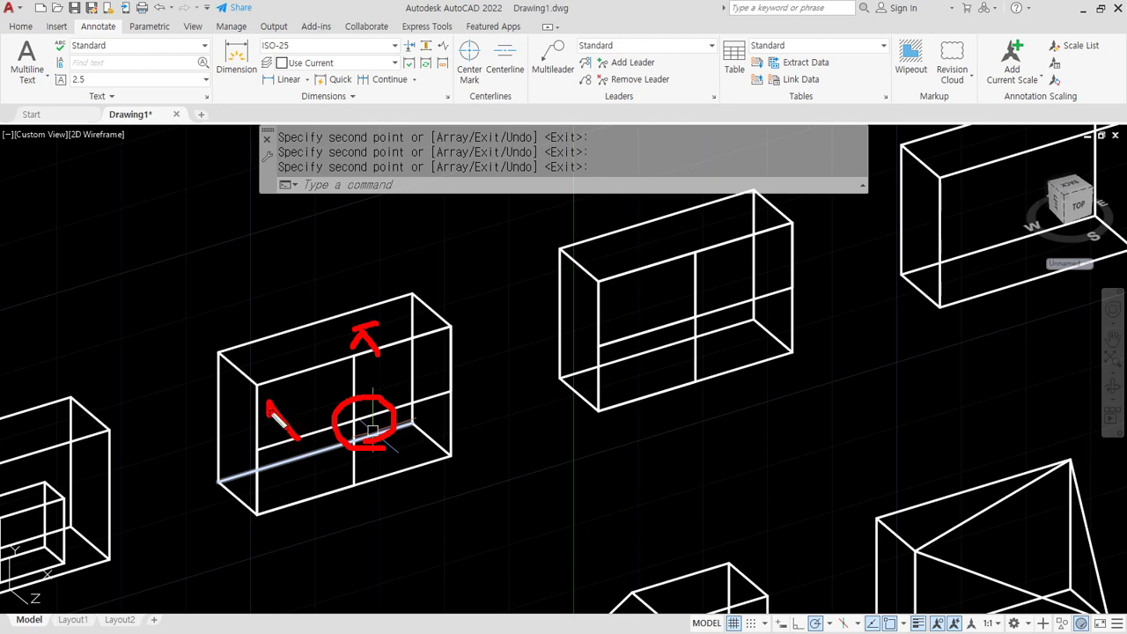
# Extrude both rectangles on the first of the two boxes by -5, halfway into its depth.
pyautogui.write('ext')
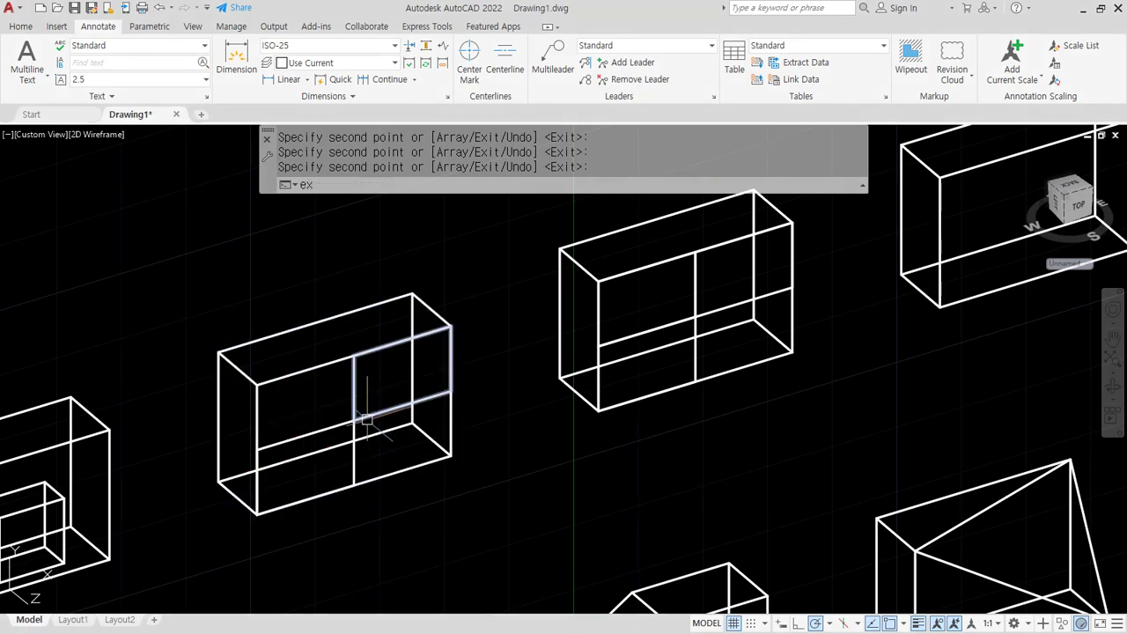
pyautogui.press('Return')
pyautogui.click(362, 402)
pyautogui.click(334, 432)
pyautogui.press('Return')
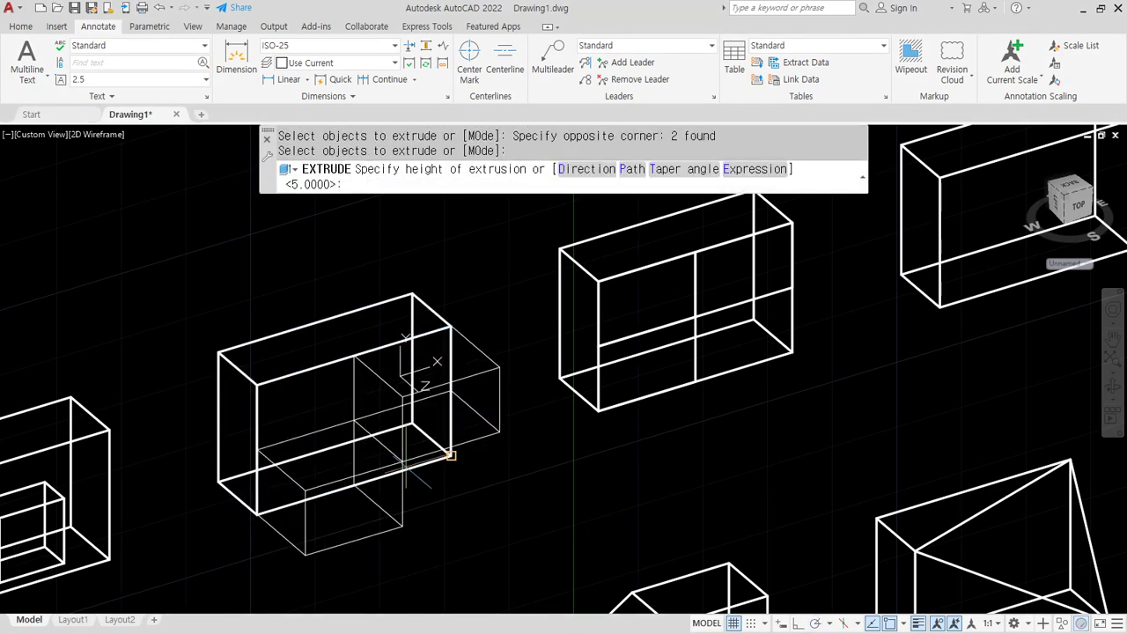
pyautogui.press('Return')
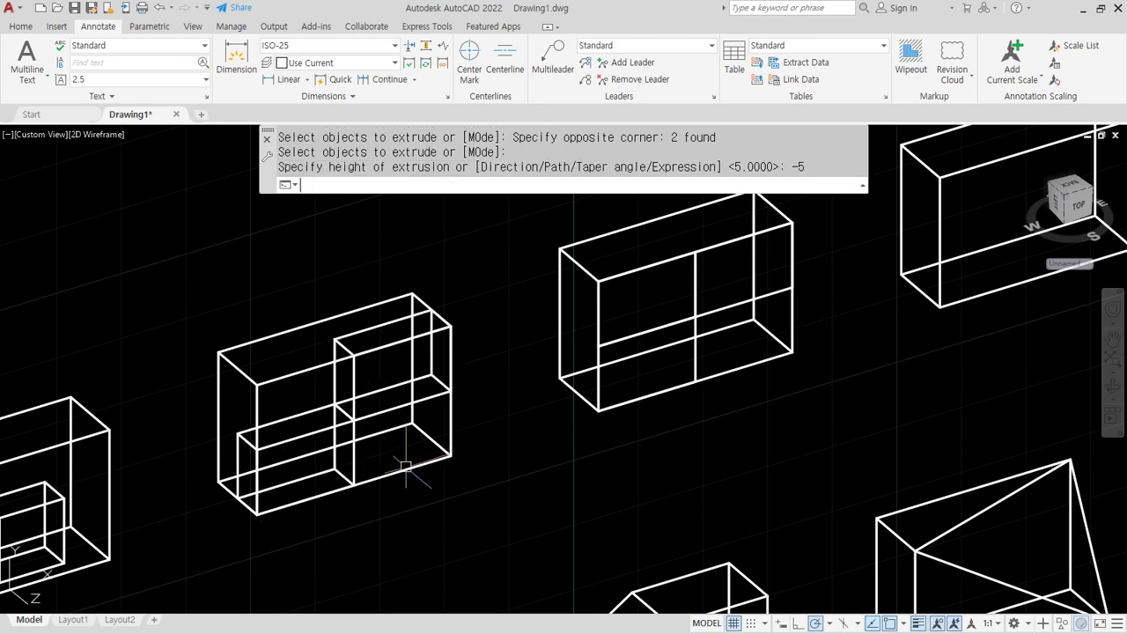
# Subtract the two 5-deep rectangular blocks from the first box's front face.
pyautogui.write('su')
pyautogui.press('Return')
pyautogui.click(260, 385)
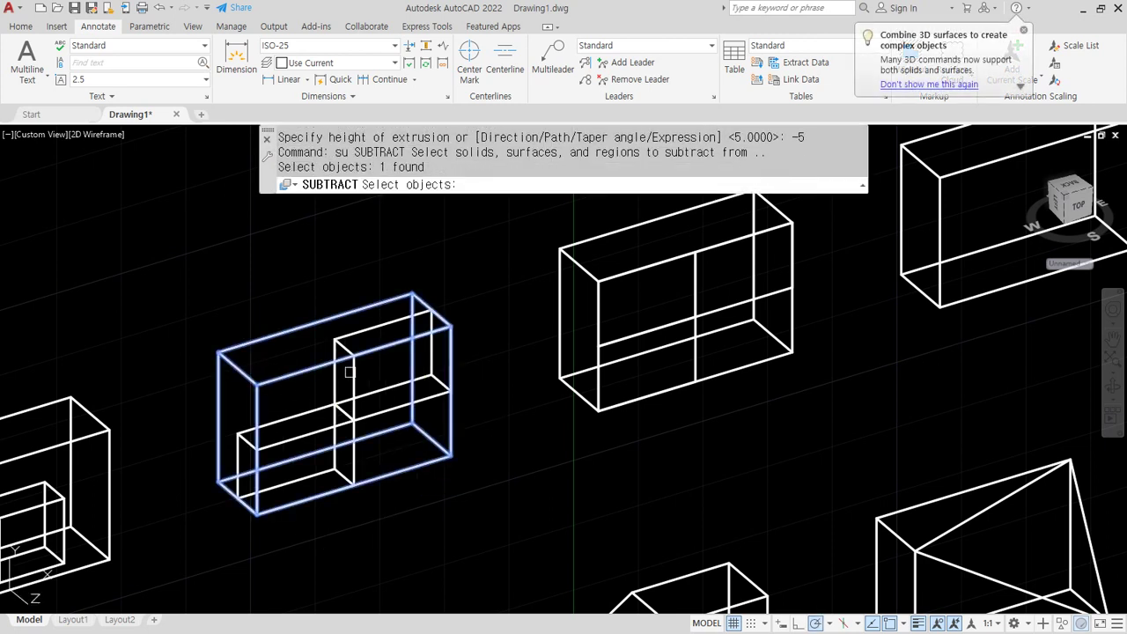
pyautogui.press('Return')
pyautogui.click(349, 348)
pyautogui.click(242, 443)
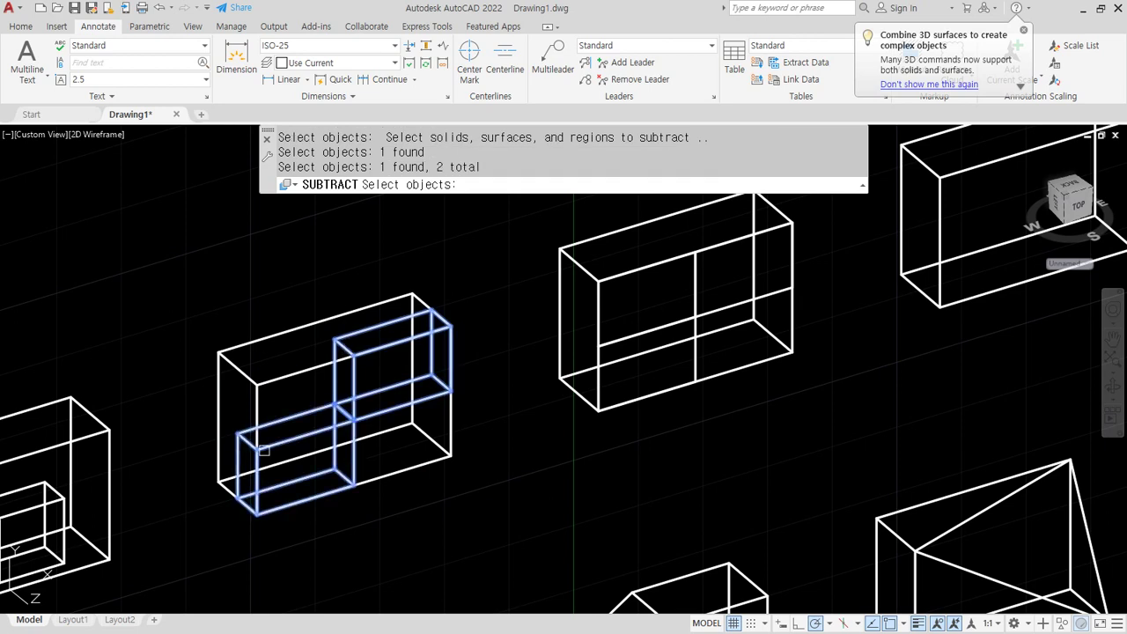
pyautogui.press('Return')
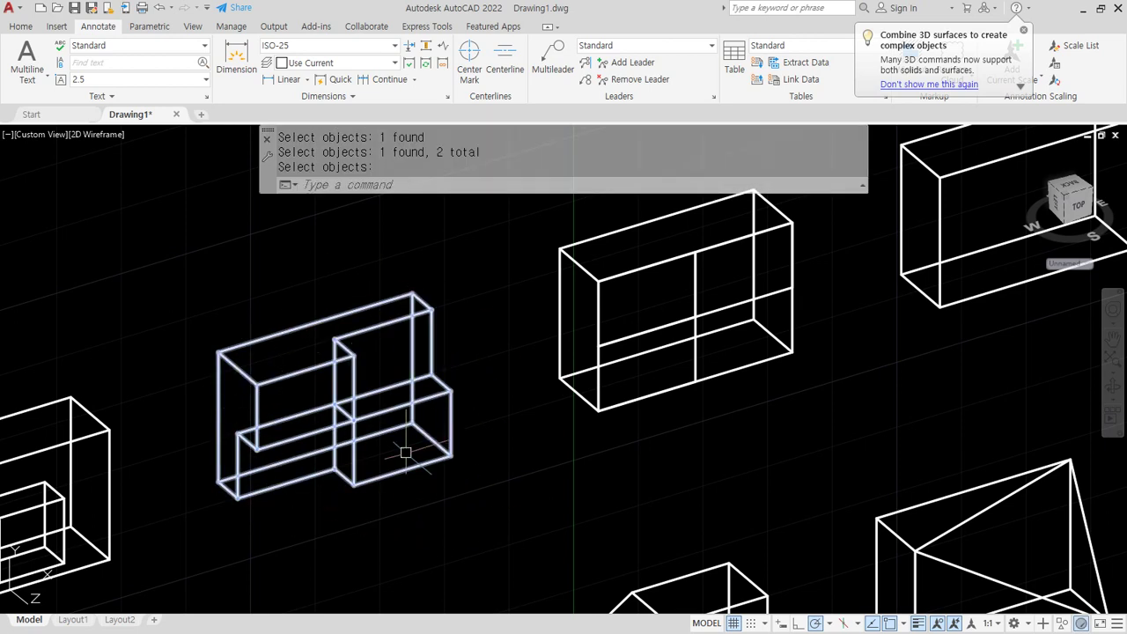
# Extrude the upper-left rectangle on the next box's front face through the full depth to the rear corner.
pyautogui.moveTo(596, 355); pyautogui.dragTo(345, 470, button='middle')
pyautogui.scroll(2, 388, 432)
pyautogui.write('e')
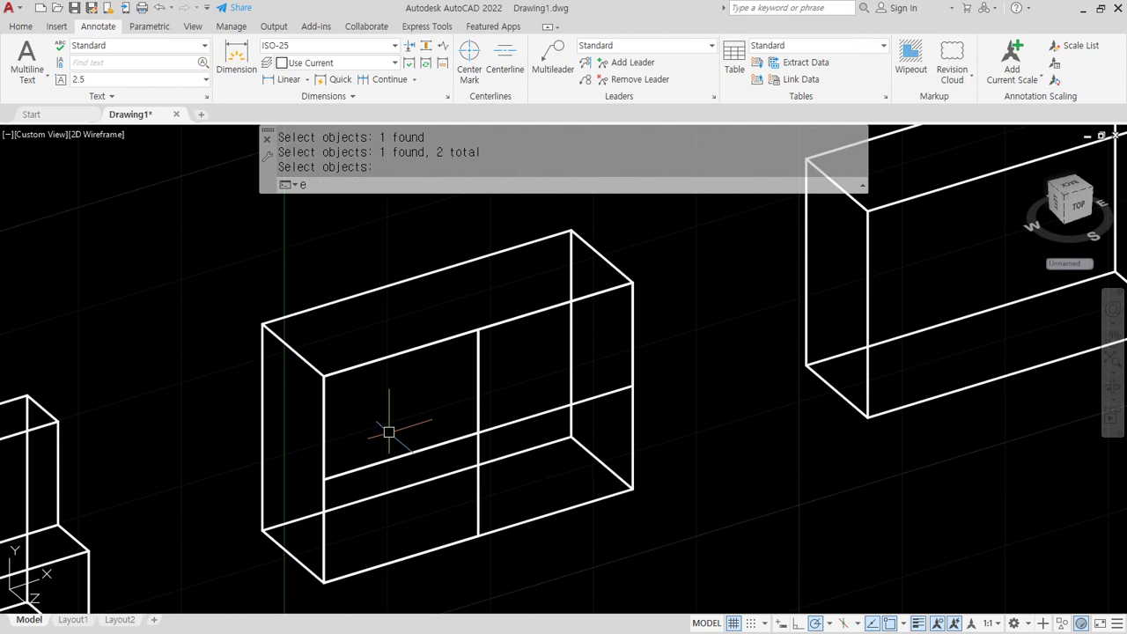
pyautogui.write('xt')
pyautogui.press('Return')
pyautogui.click(374, 360)
pyautogui.press('Return')
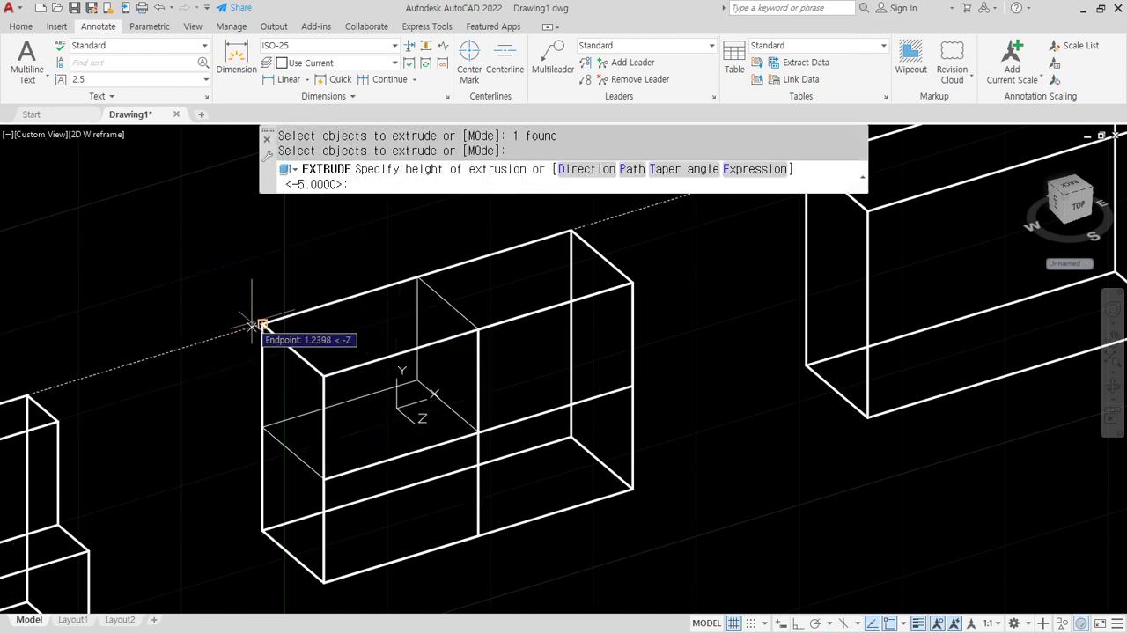
pyautogui.click(257, 326)
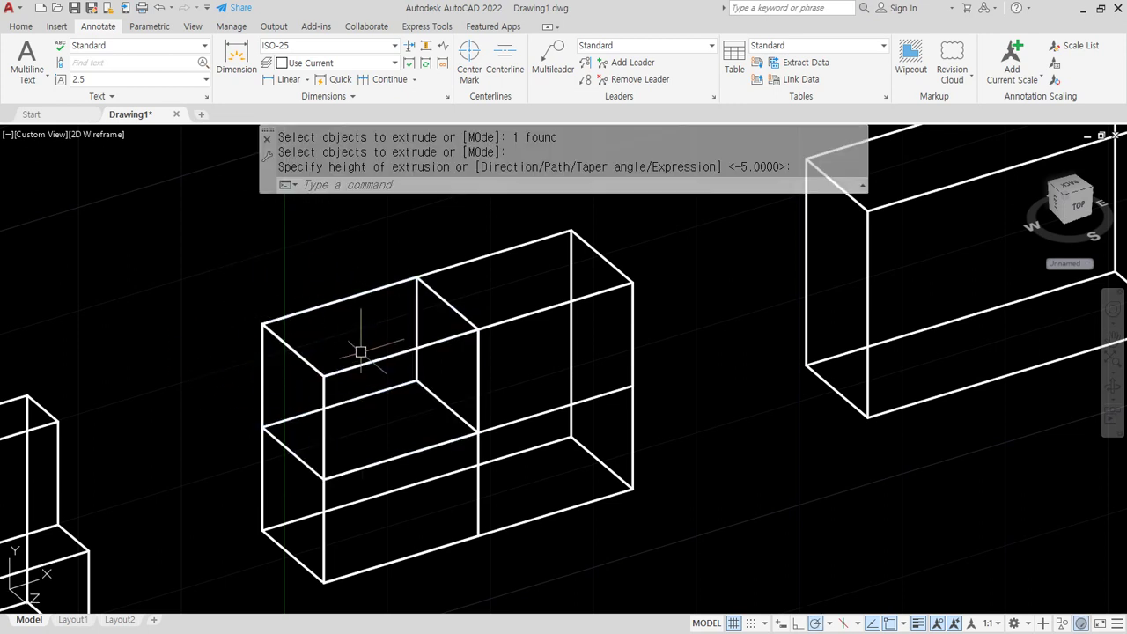
# Subtract the full-depth upper-left block from the second box, leaving an L-shaped solid.
pyautogui.write('su')
pyautogui.press('Return')
pyautogui.click(468, 260)
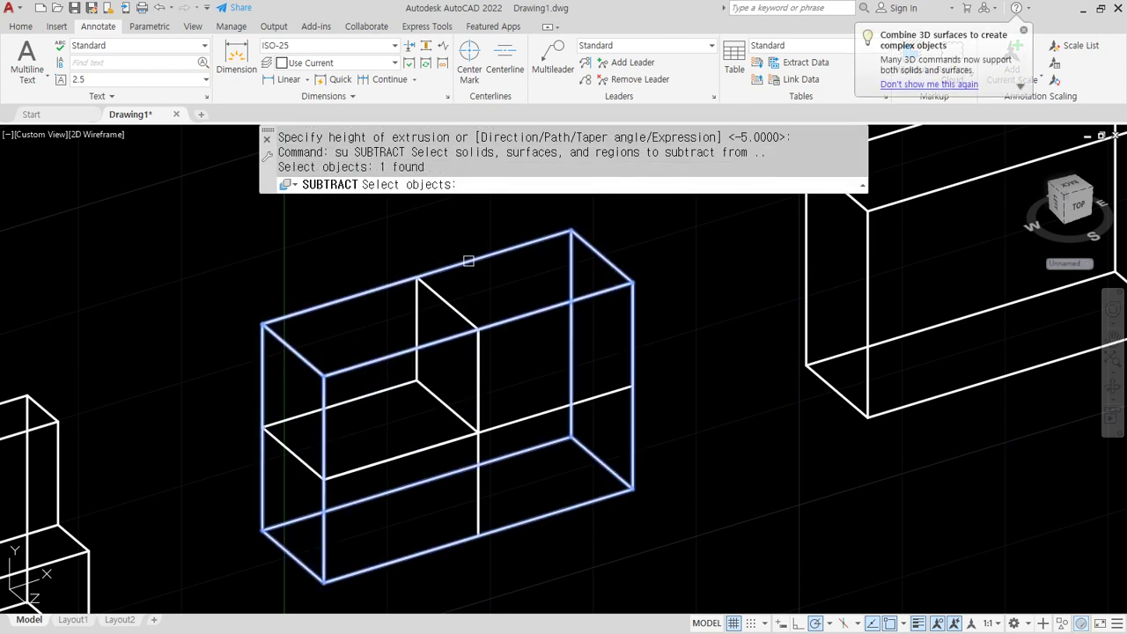
pyautogui.press('Return')
pyautogui.click(448, 307)
pyautogui.press('Return')
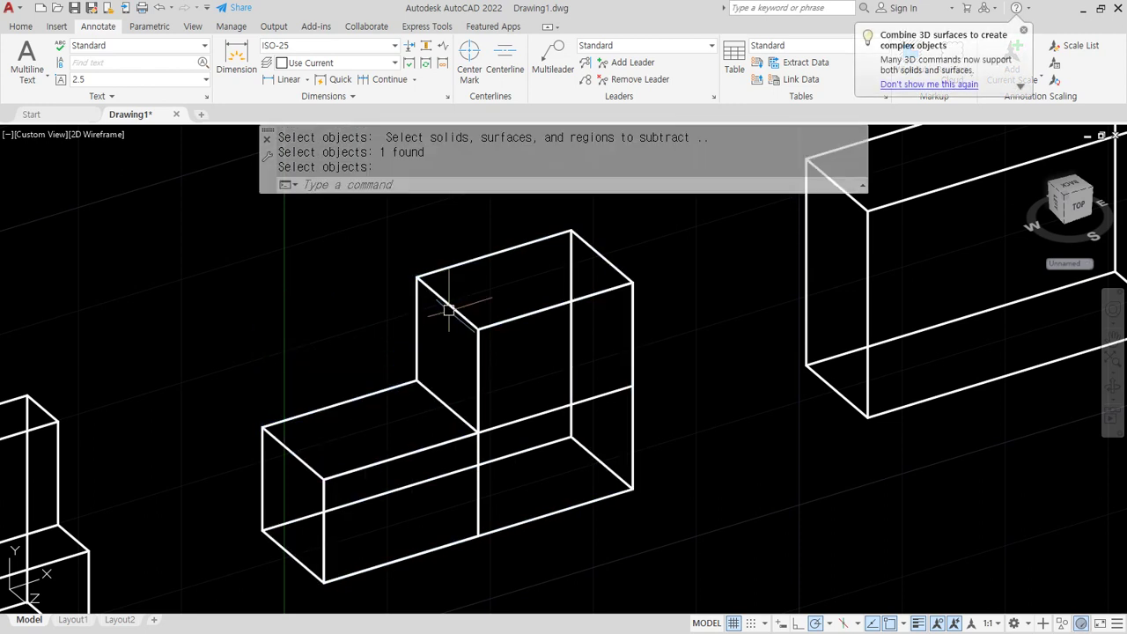
pyautogui.write('ext')
pyautogui.press('Return')
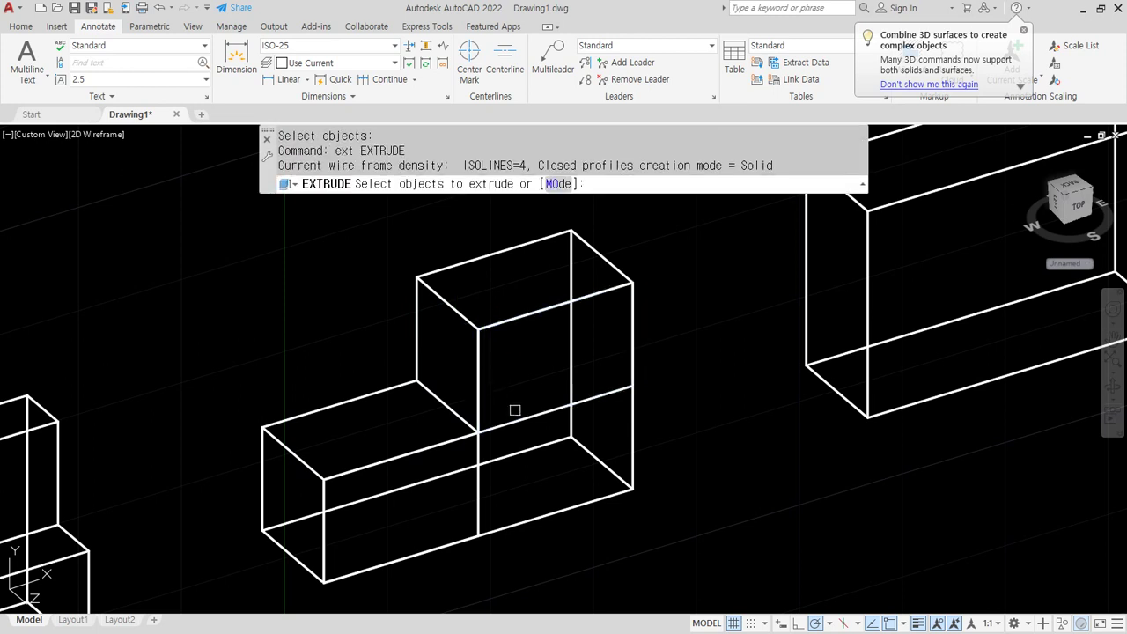
pyautogui.keyDown('ctrl'); pyautogui.click(516, 410); pyautogui.keyUp('ctrl')
pyautogui.click(484, 455)
pyautogui.press('Return')
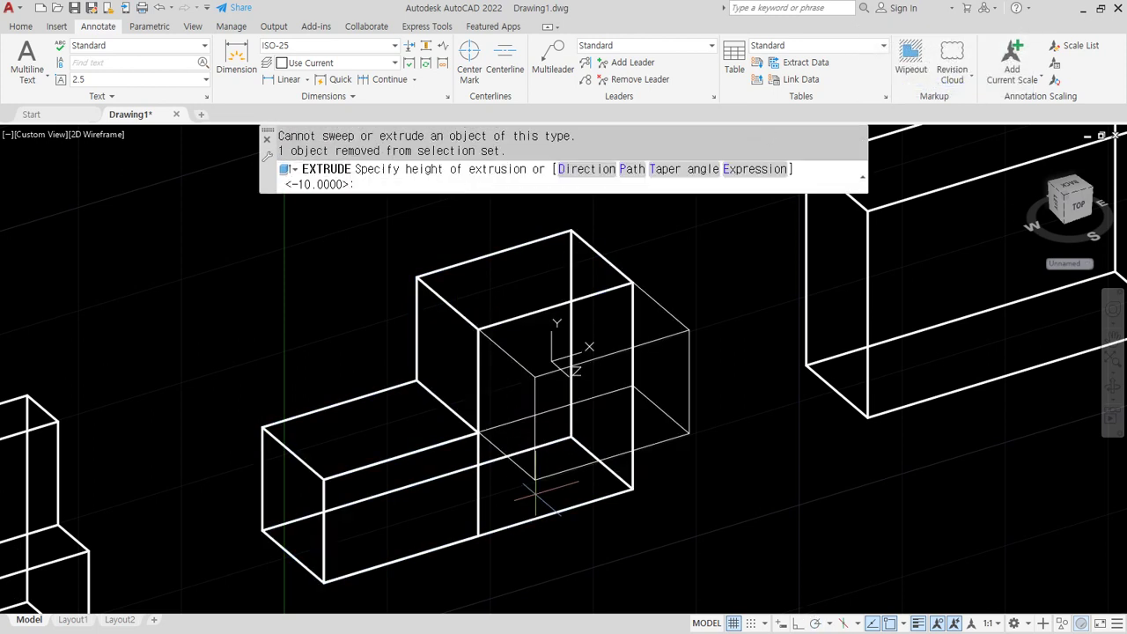
pyautogui.press('Escape')
pyautogui.press('Escape')
pyautogui.write('rx')
pyautogui.press('Return')
pyautogui.press('Escape')
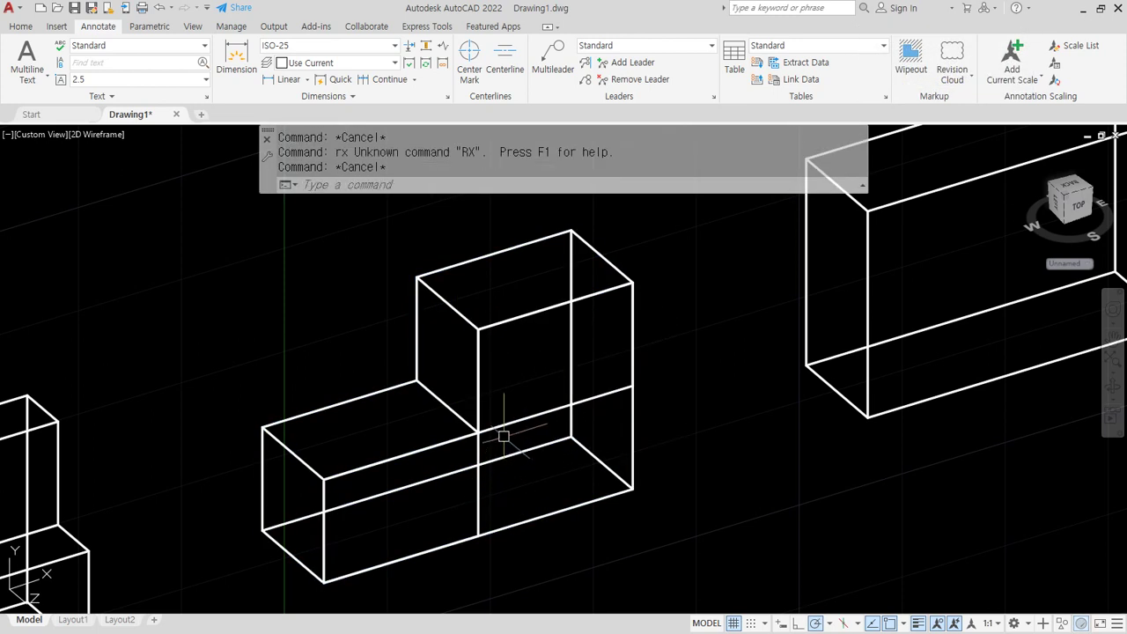
pyautogui.press('Escape')
# Extrude the upper-right and lower-left rectangles on the L-shaped solid's front face by -5, halfway into its depth.
pyautogui.write('ext')
pyautogui.press('Return')
pyautogui.keyDown('ctrl'); pyautogui.click(502, 428); pyautogui.keyUp('ctrl')
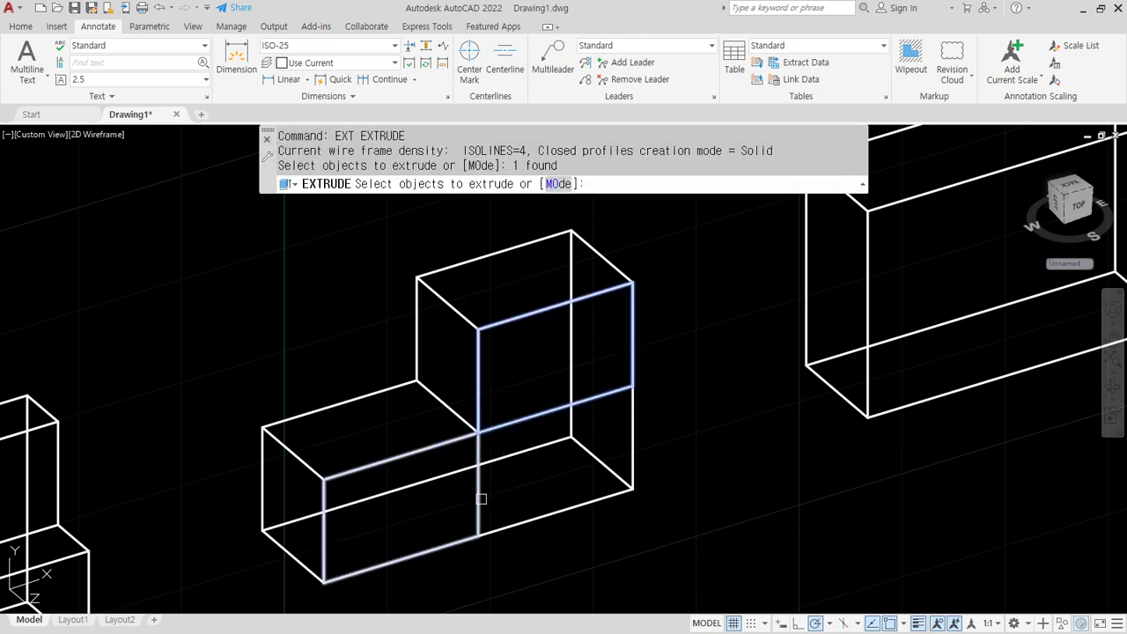
pyautogui.keyDown('ctrl'); pyautogui.click(483, 504); pyautogui.keyUp('ctrl')
pyautogui.press('Return')
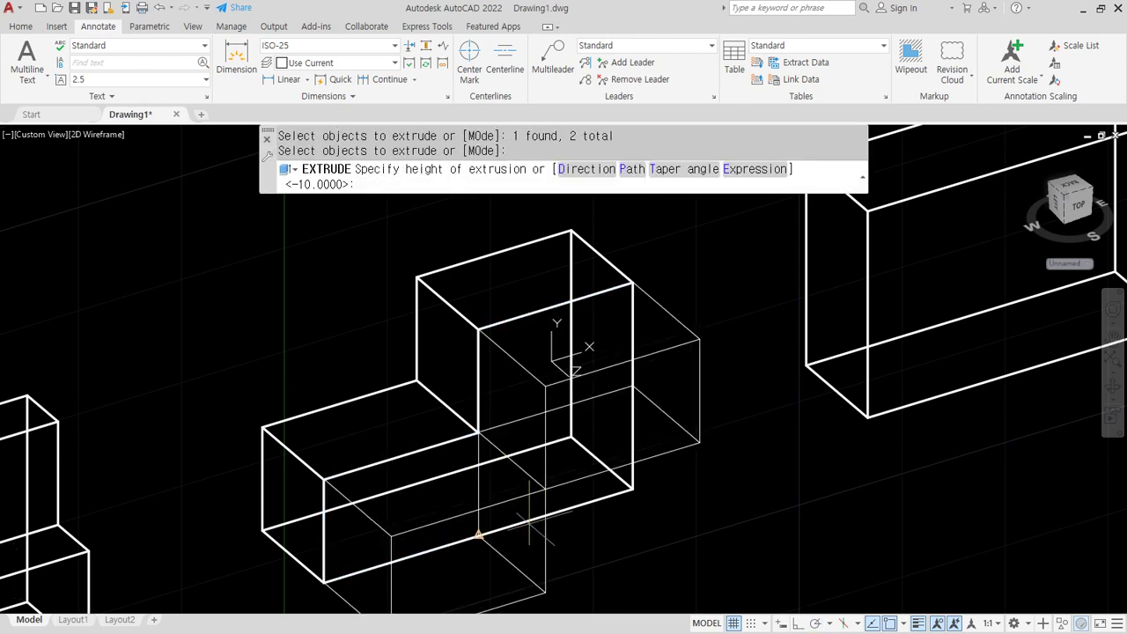
pyautogui.write('-5')
pyautogui.press('Return')
# Subtract the upper-right and lower-left half-depth blocks from the L-shaped solid.
pyautogui.write('s')
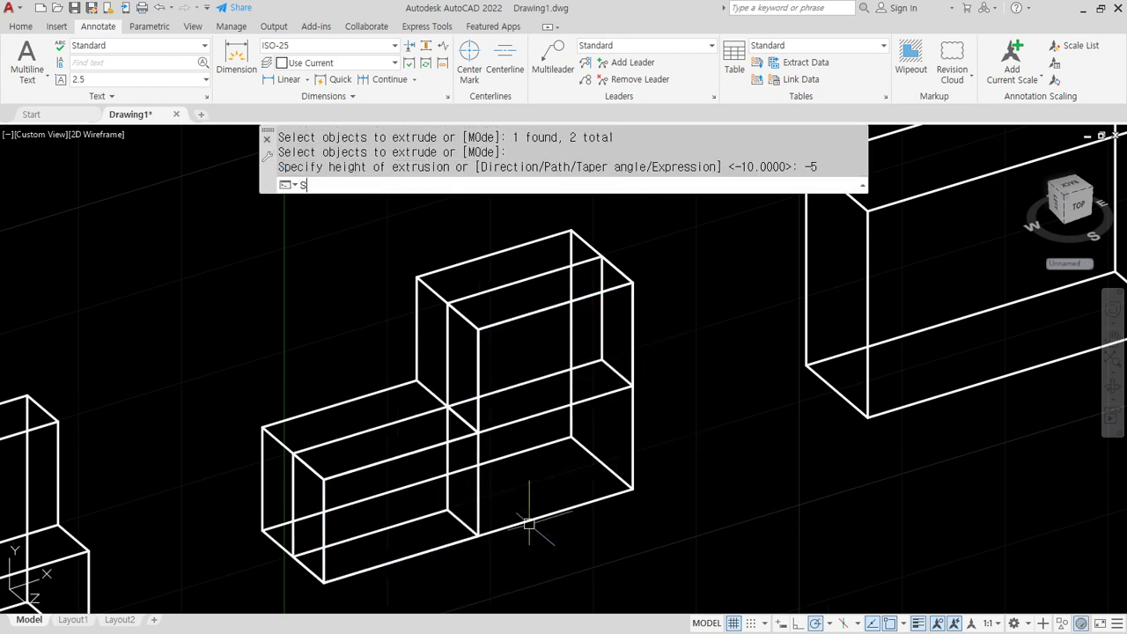
pyautogui.write('u')
pyautogui.press('Return')
pyautogui.click(536, 519)
pyautogui.press('Return')
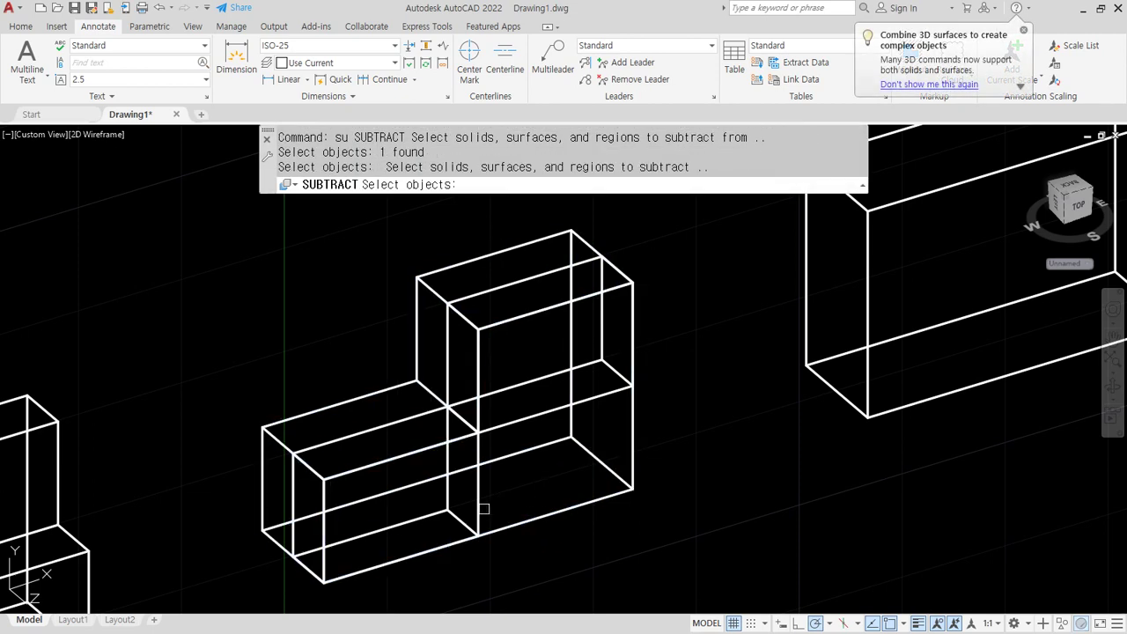
pyautogui.click(483, 509)
pyautogui.click(516, 426)
pyautogui.press('Return')
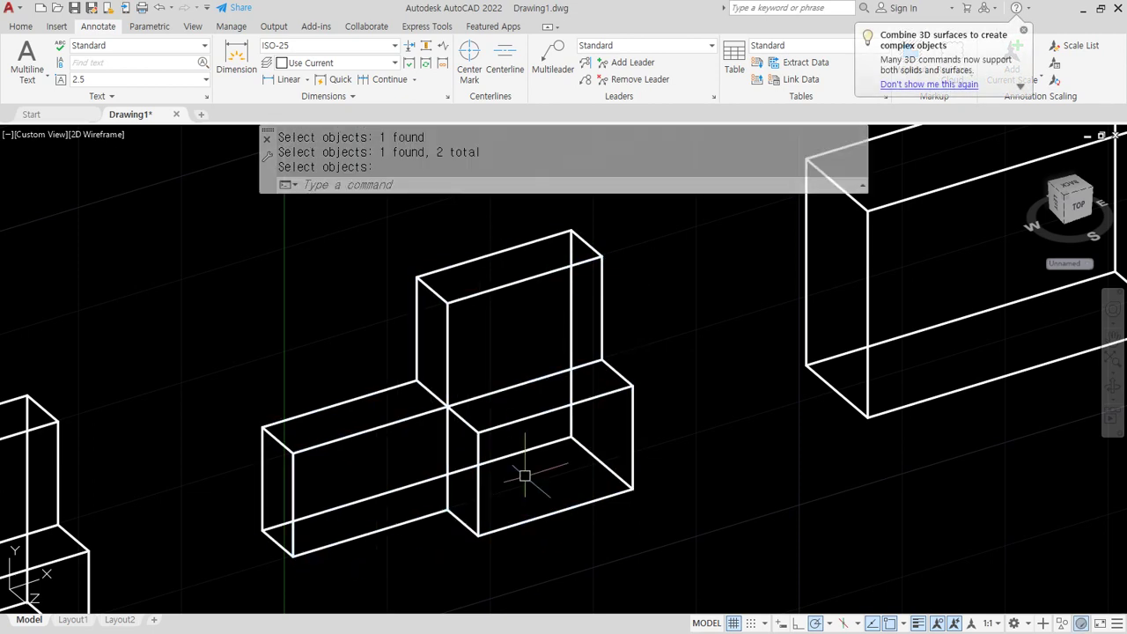
pyautogui.scroll(-2, 529, 476)
pyautogui.moveTo(422, 497); pyautogui.dragTo(512, 437, button='middle')
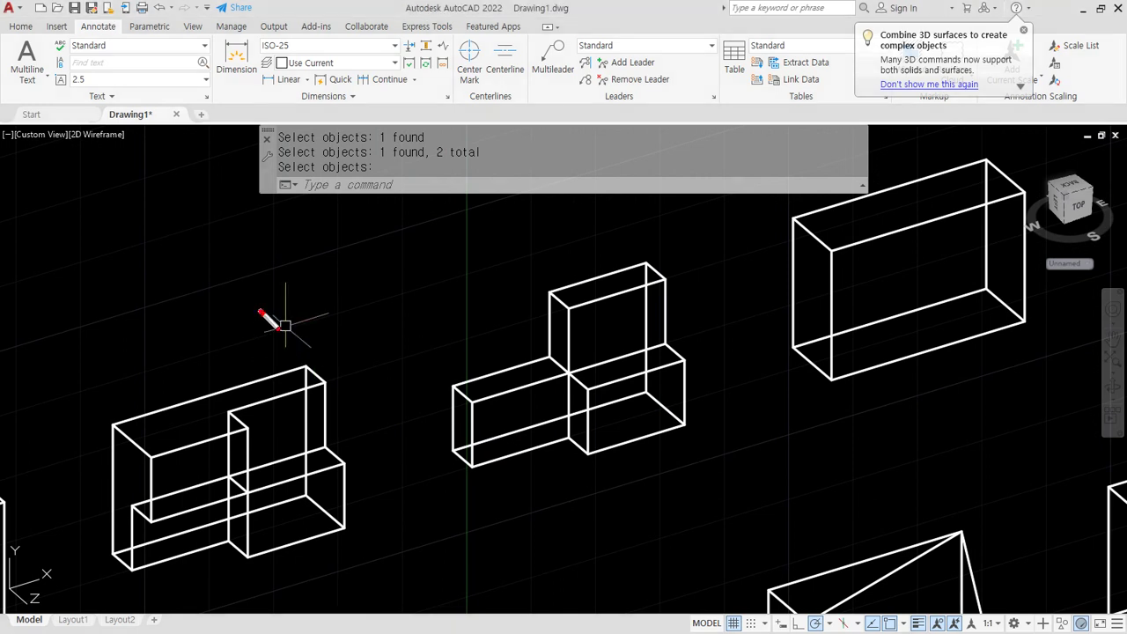
pyautogui.moveTo(259, 344); pyautogui.dragTo(537, 257)
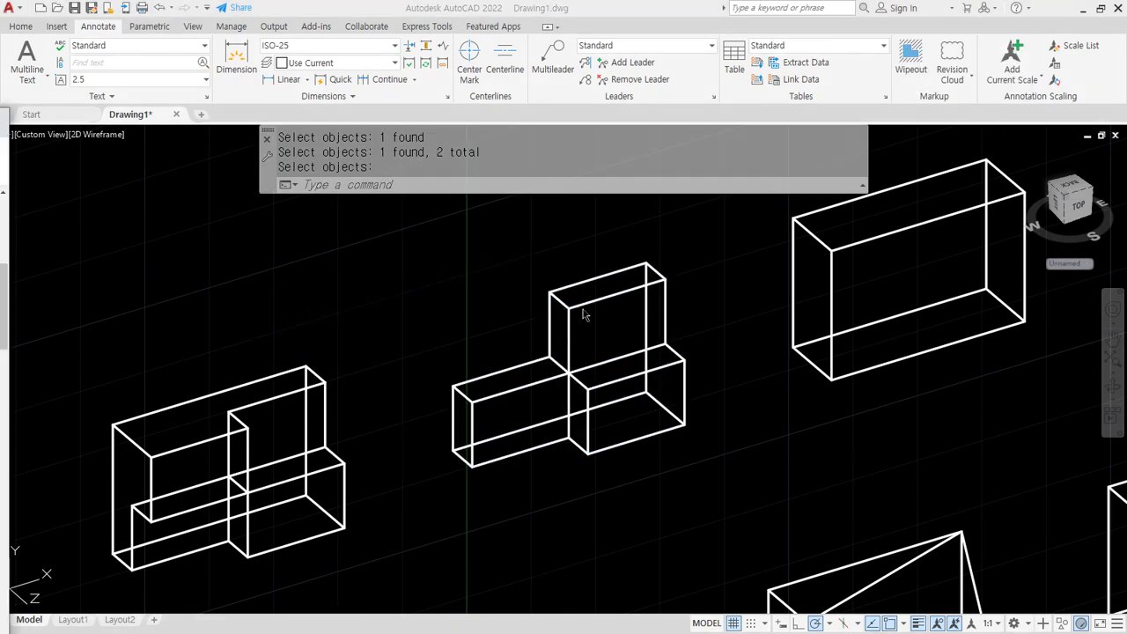
# Align the UCS to the next plain box's end face, with origin at its lower front corner, X along the bottom edge and Y upward.
pyautogui.keyDown('shift'); pyautogui.moveTo(943, 338); pyautogui.dragTo(713, 344, button='middle'); pyautogui.keyUp('shift')
pyautogui.scroll(4, 735, 472)
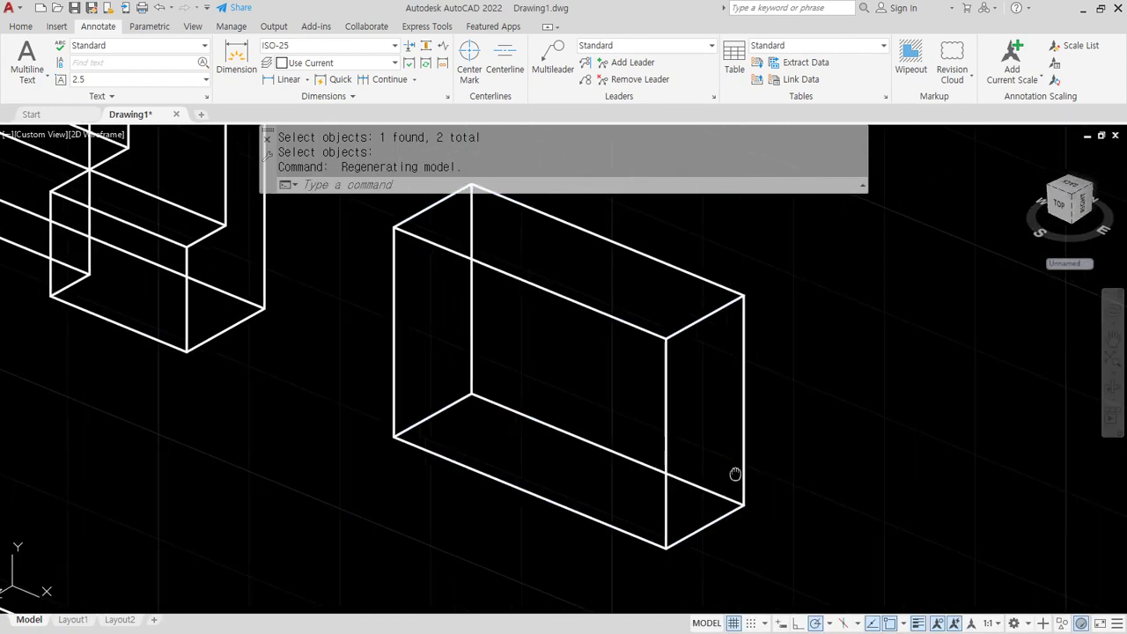
pyautogui.moveTo(643, 274)
pyautogui.mouseDown()
pyautogui.moveTo(562, 348)
pyautogui.moveTo(632, 495)
pyautogui.moveTo(651, 328)
pyautogui.mouseUp()
pyautogui.moveTo(563, 308); pyautogui.dragTo(565, 477)
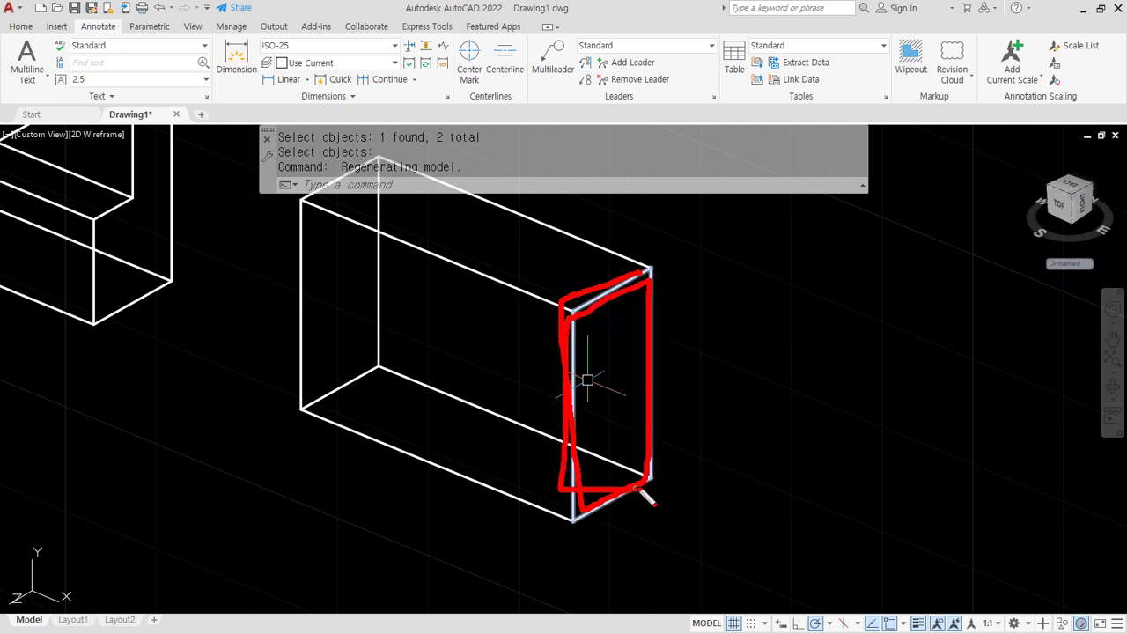
pyautogui.moveTo(636, 489); pyautogui.dragTo(648, 280)
pyautogui.press('Escape')
pyautogui.write('u')
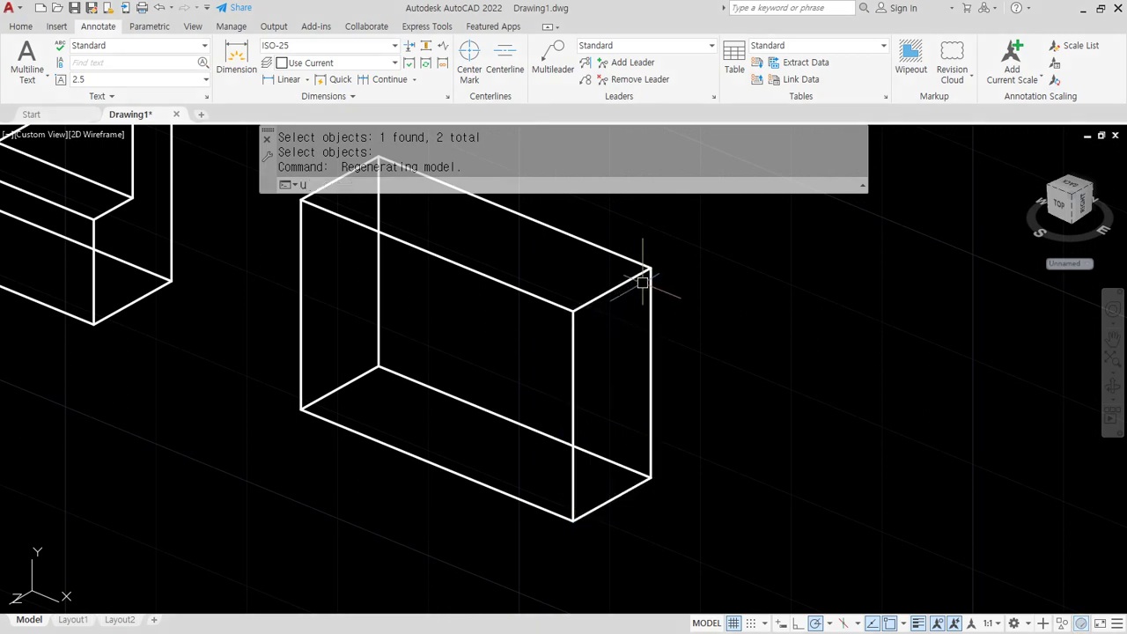
pyautogui.write('cs')
pyautogui.press('Return')
pyautogui.click(573, 520)
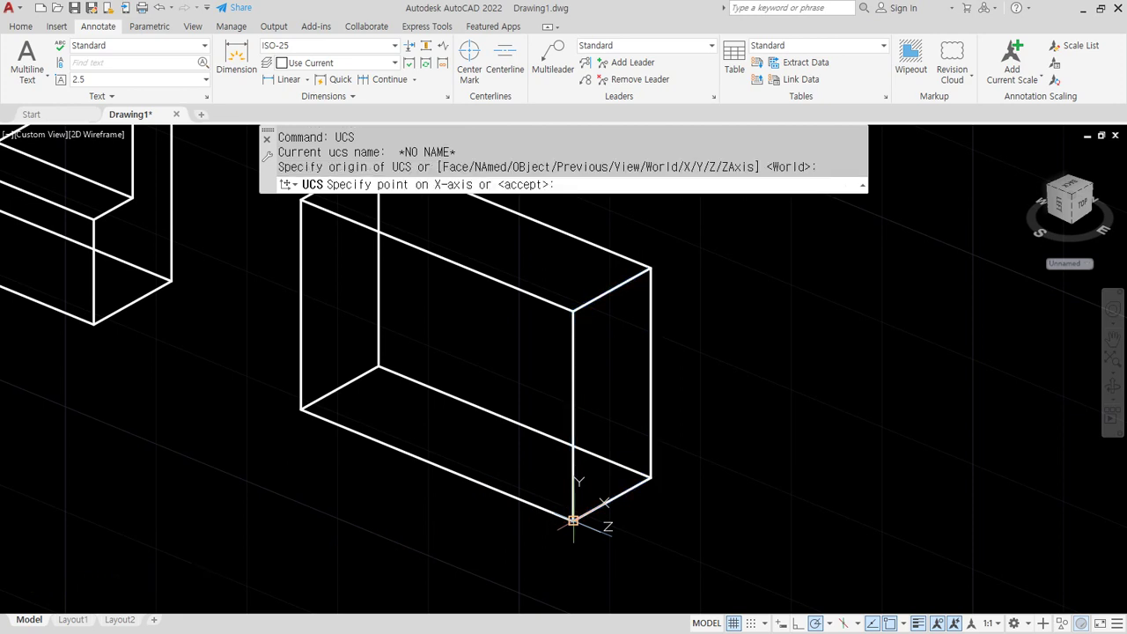
pyautogui.click(650, 478)
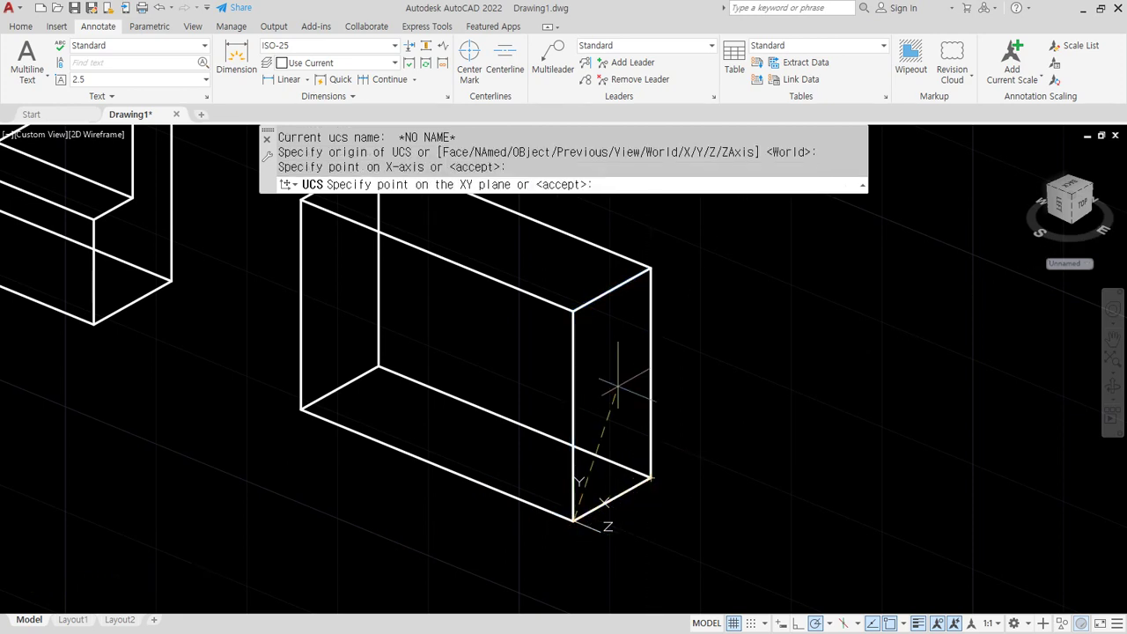
pyautogui.click(573, 315)
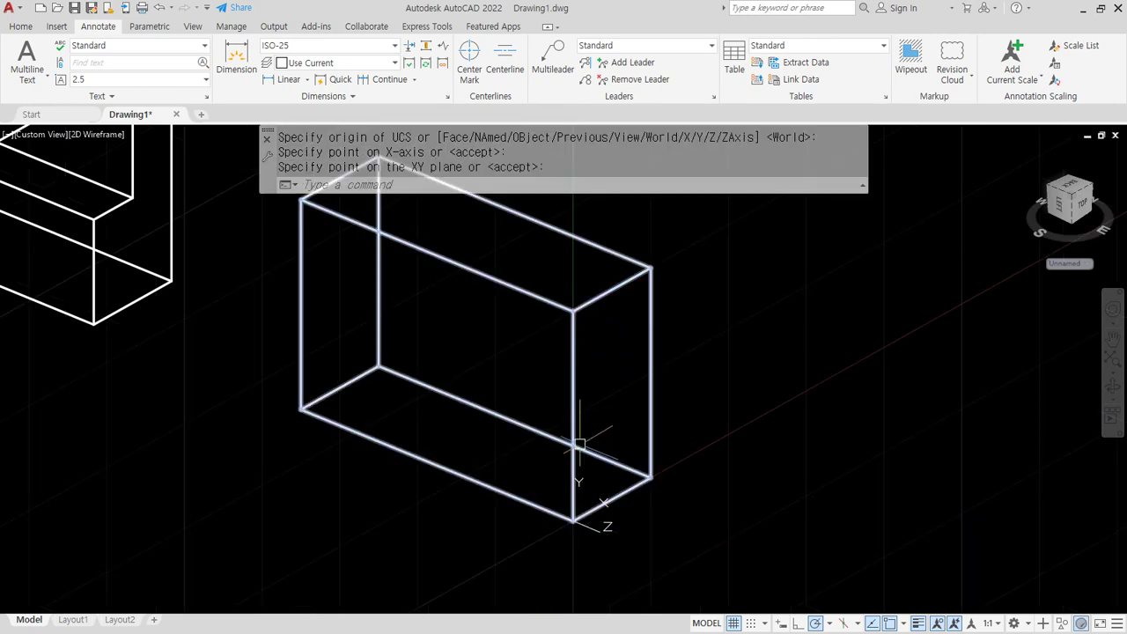
# Draw a closed triangular polyline on the box's end face through the upper rear, upper front and lower front corners.
pyautogui.write('pl')
pyautogui.press('Return')
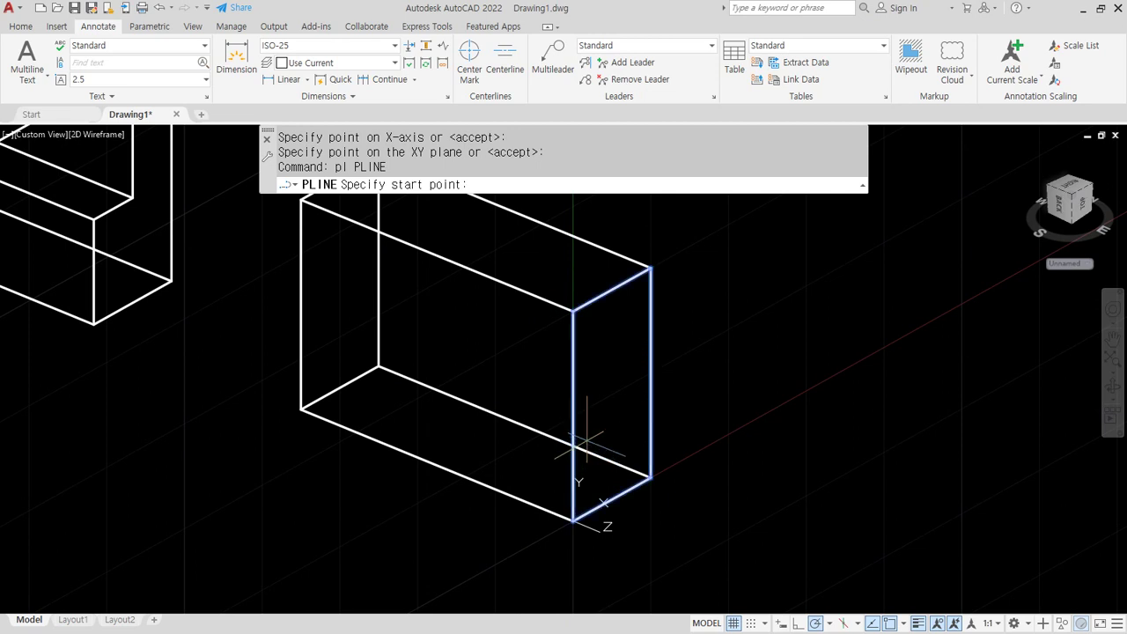
pyautogui.click(651, 267)
pyautogui.click(573, 310)
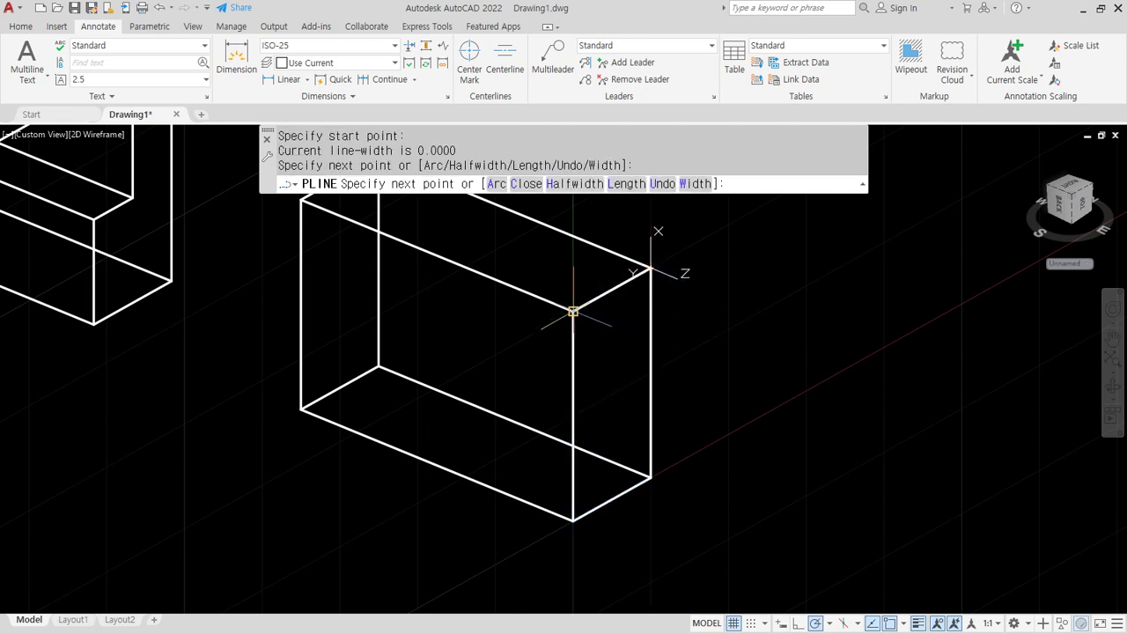
pyautogui.click(573, 519)
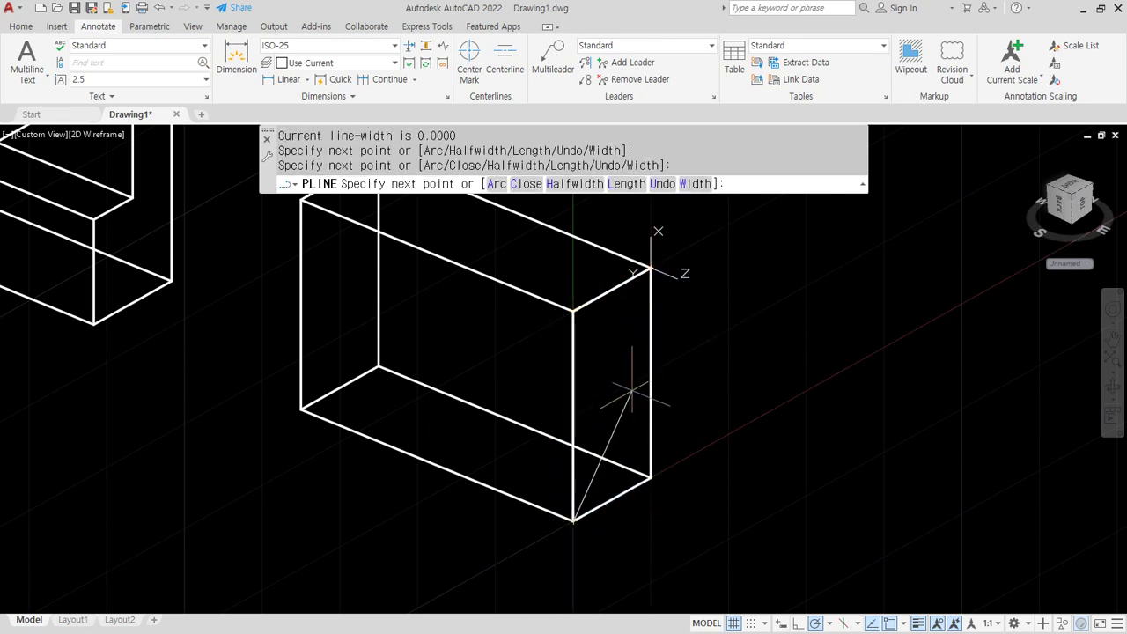
pyautogui.write('c')
pyautogui.press('Return')
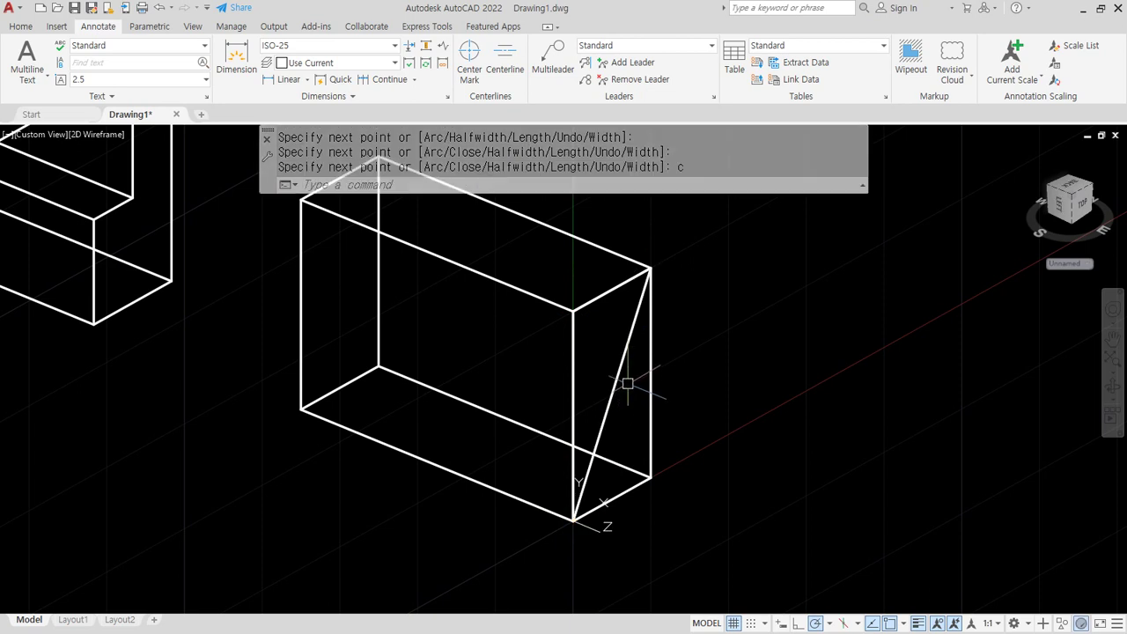
# Extrude the triangle into the box up to the midpoint of its long top edge.
pyautogui.click(622, 361)
pyautogui.write('ext')
pyautogui.press('Return')
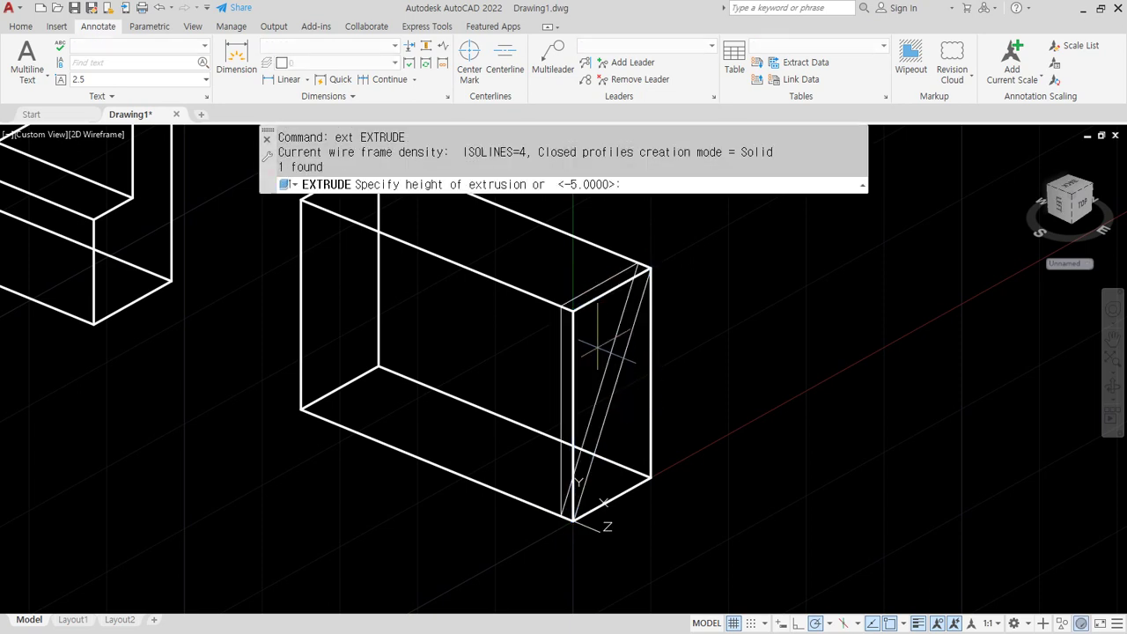
pyautogui.click(440, 254)
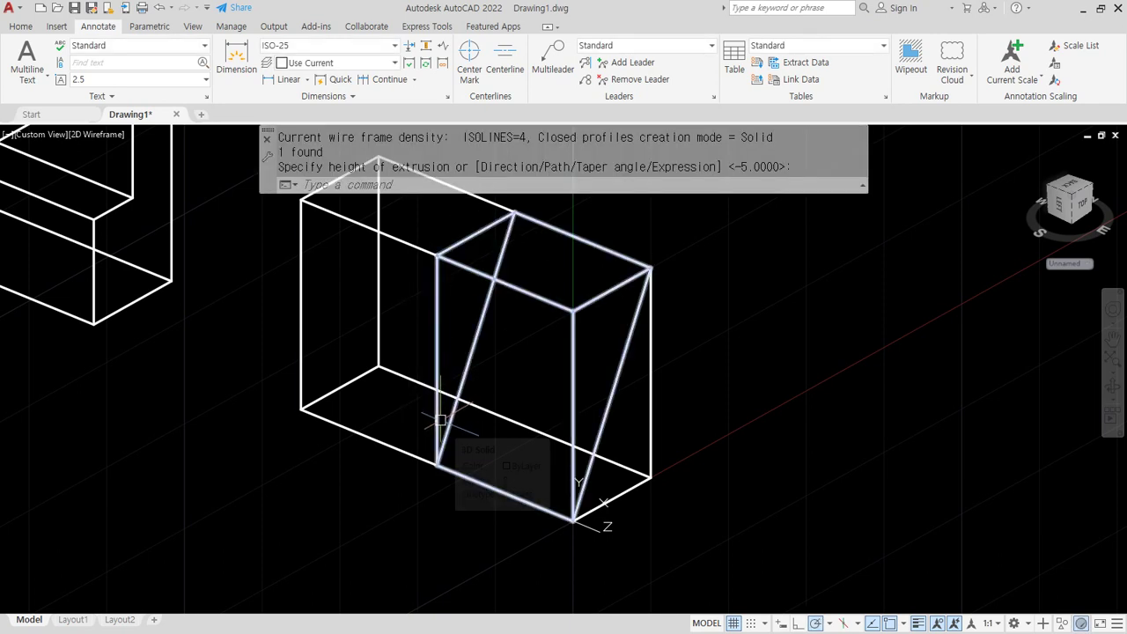
# Subtract the triangular prism from the box to leave a sloped cut along half its length.
pyautogui.scroll(-3, 440, 420)
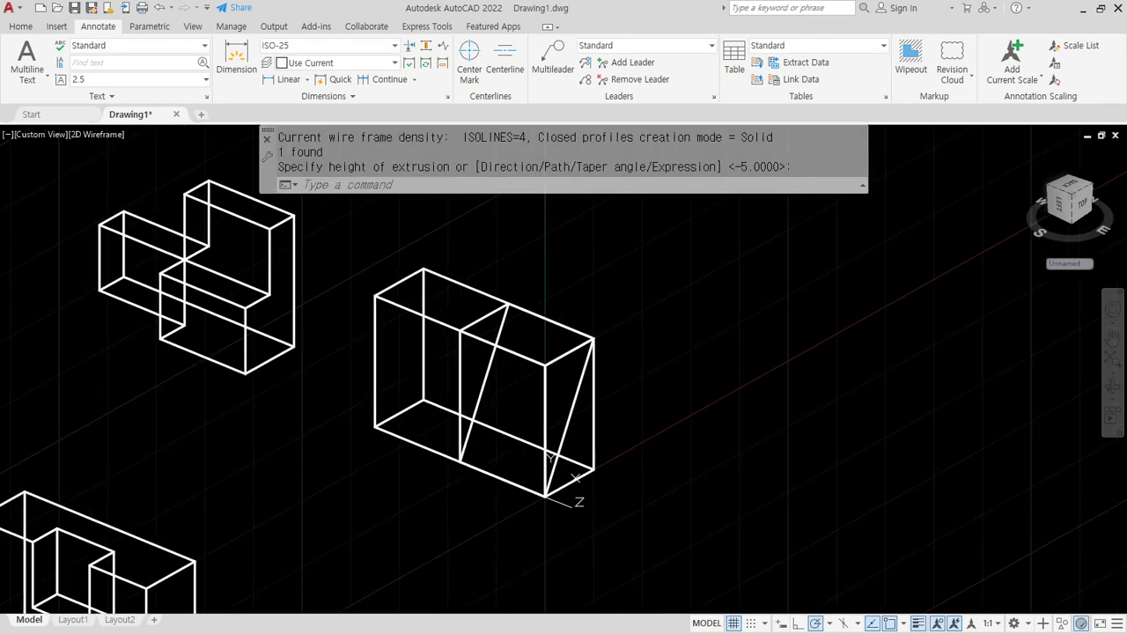
pyautogui.scroll(2, 480, 366)
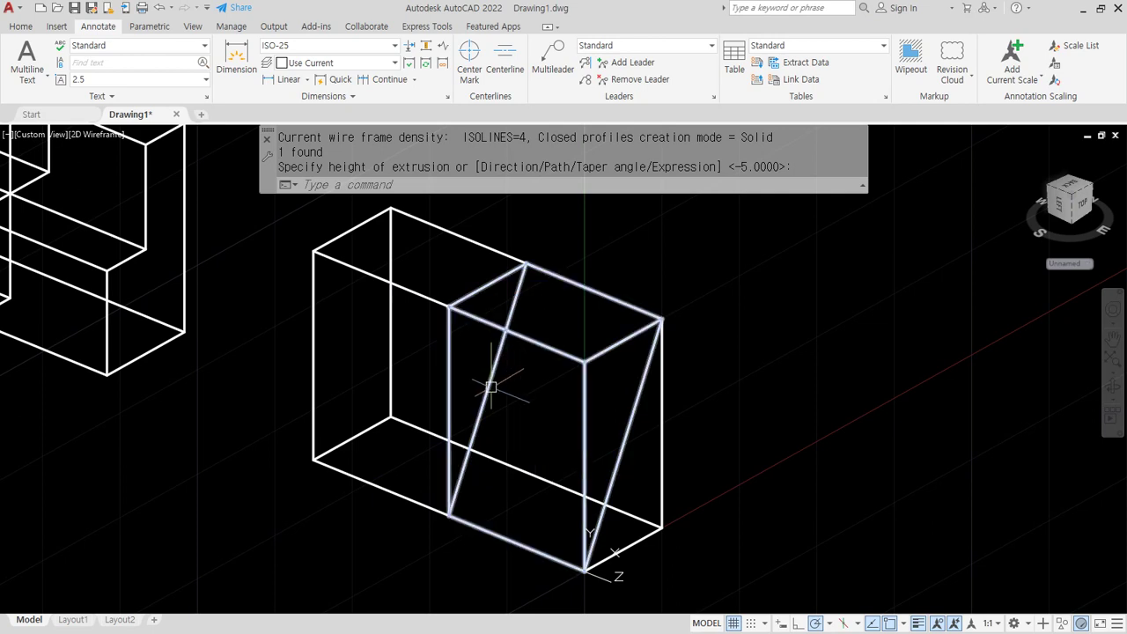
pyautogui.write('su')
pyautogui.press('Return')
pyautogui.click(392, 279)
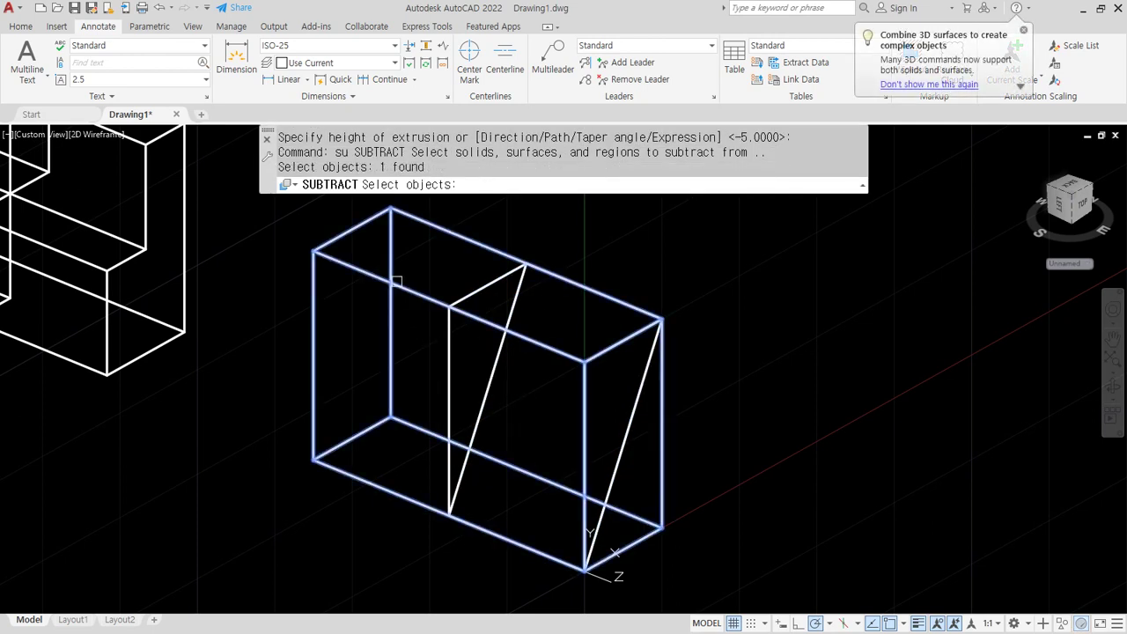
pyautogui.press('Return')
pyautogui.click(471, 292)
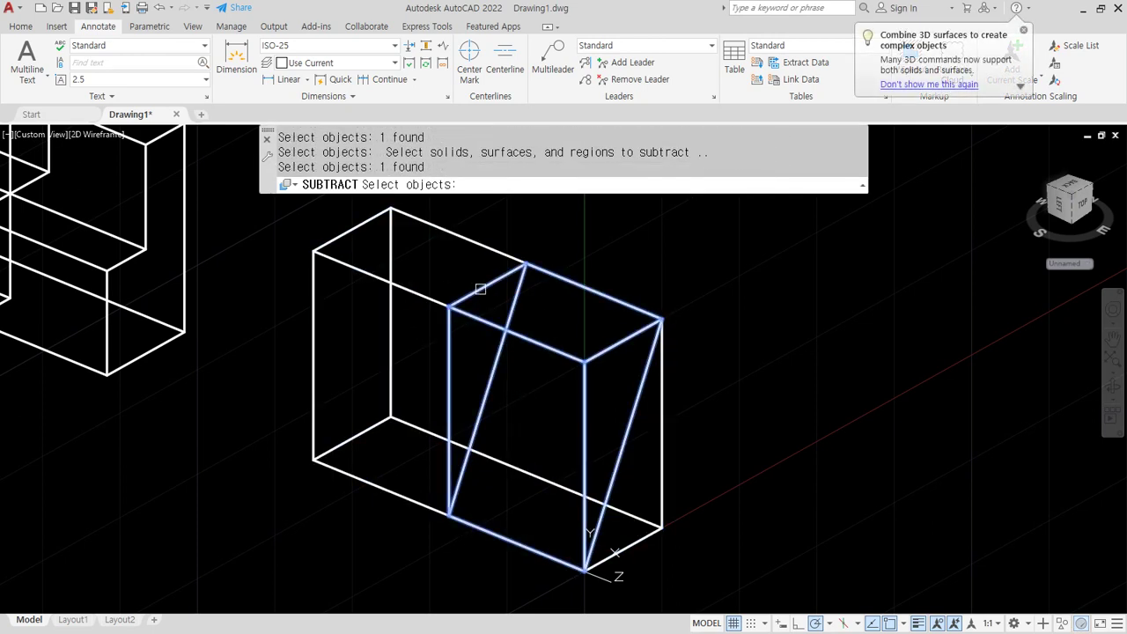
pyautogui.press('Return')
pyautogui.scroll(-4, 512, 434)
pyautogui.moveTo(399, 457); pyautogui.dragTo(601, 490, button='middle')
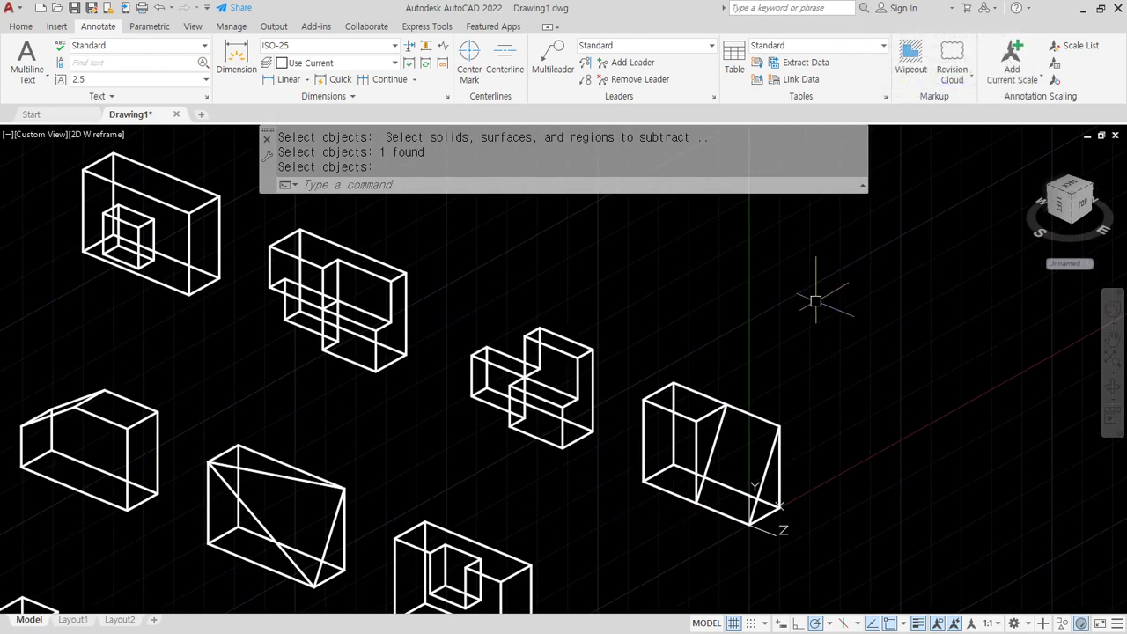
# Erase all the practice boxes from the drawing.
pyautogui.press('Return')
pyautogui.scroll(-4, 792, 344)
pyautogui.click(184, 272)
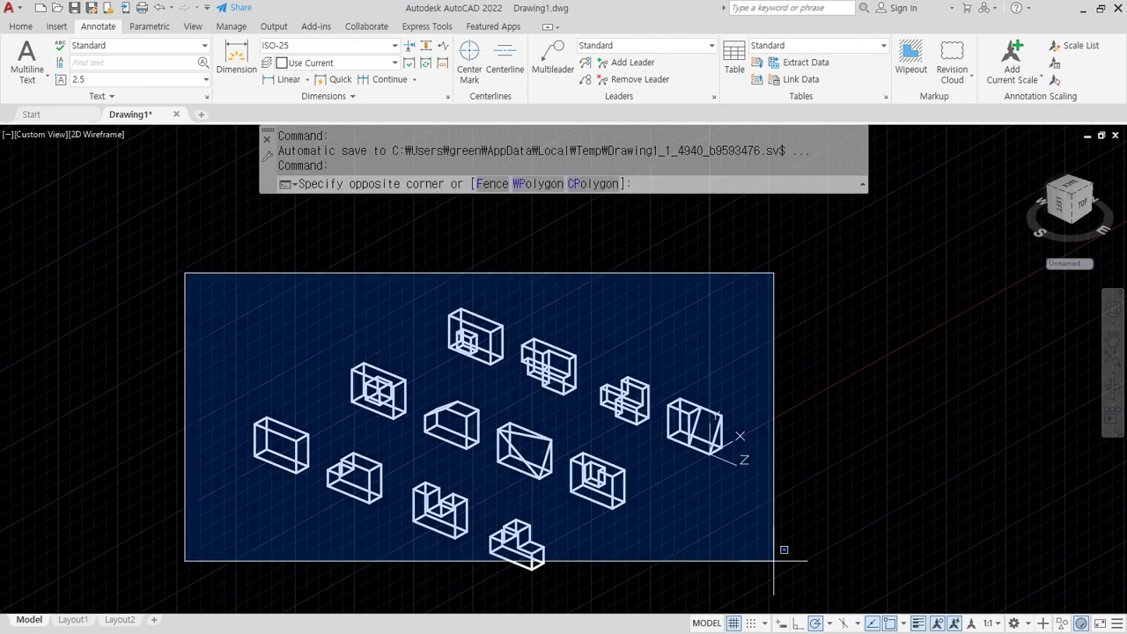
pyautogui.click(884, 583)
pyautogui.write('e')
pyautogui.press('Return')
# Reset the UCS to World and zoom to show the whole drawing area.
pyautogui.write('u')
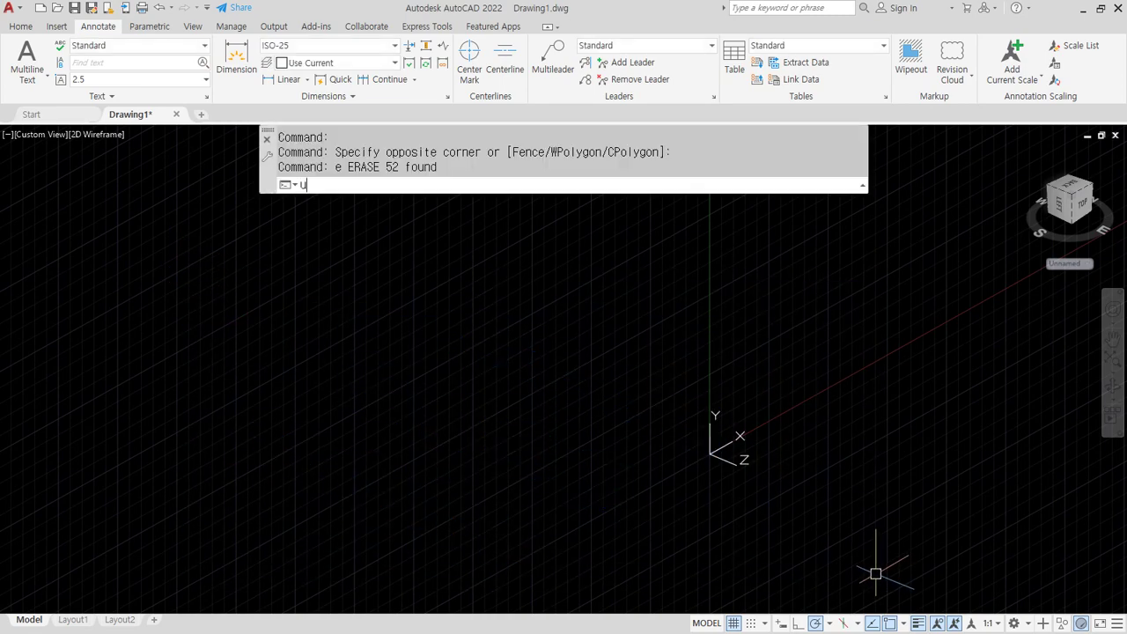
pyautogui.write('cs')
pyautogui.press('Return')
pyautogui.press('Return')
pyautogui.write('z')
pyautogui.press('Return')
pyautogui.write('a')
pyautogui.press('Return')
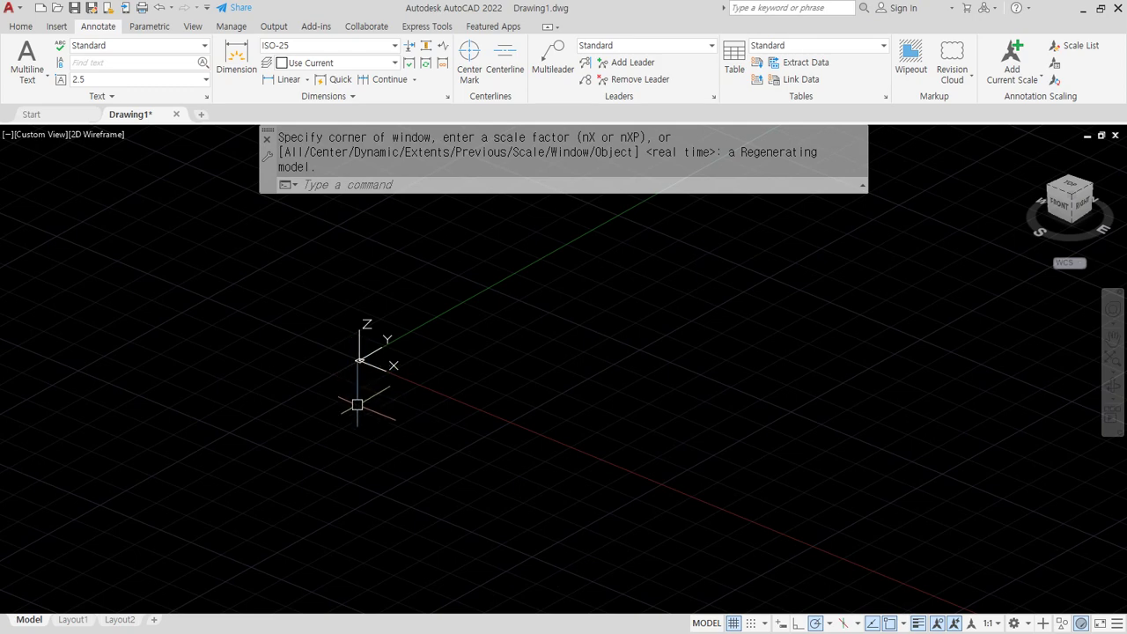
# Draw a freehand rectangle on the ground plane beside the origin, with its long sides parallel to the Y axis.
pyautogui.moveTo(356, 407); pyautogui.dragTo(335, 484, button='middle')
pyautogui.scroll(3, 382, 436)
pyautogui.moveTo(449, 393); pyautogui.dragTo(408, 408, button='middle')
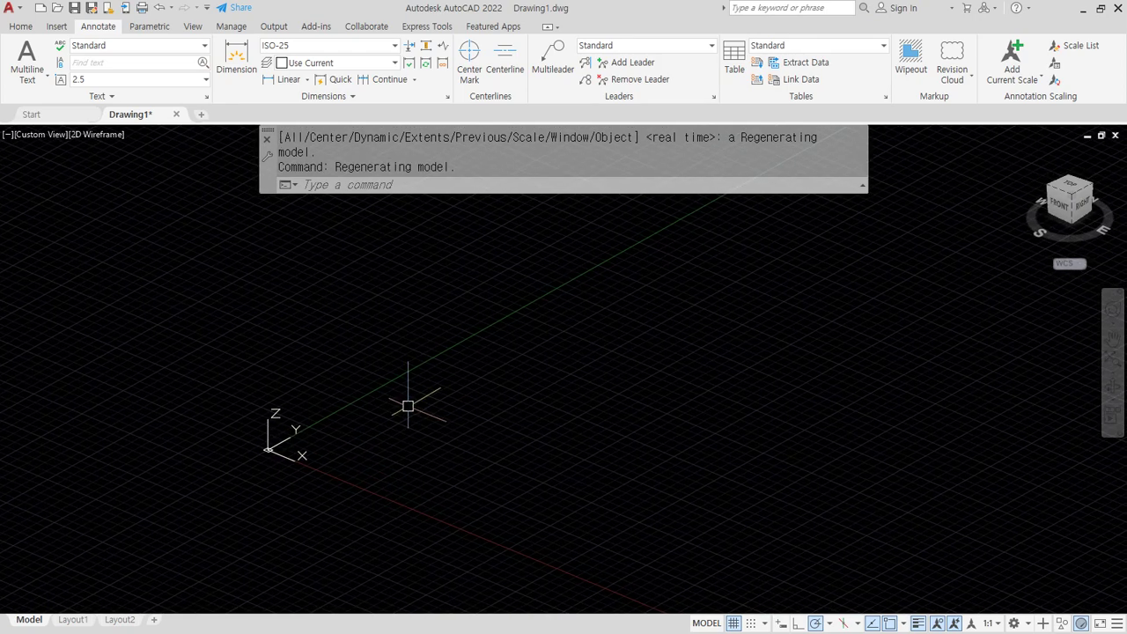
pyautogui.write('rec')
pyautogui.press('Return')
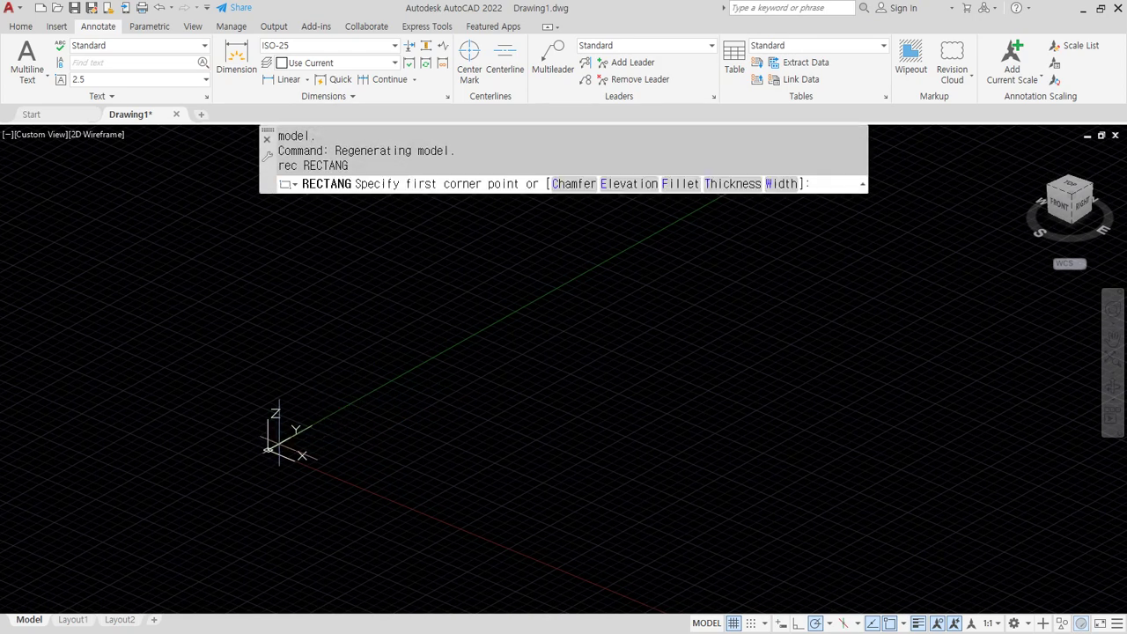
pyautogui.click(312, 436)
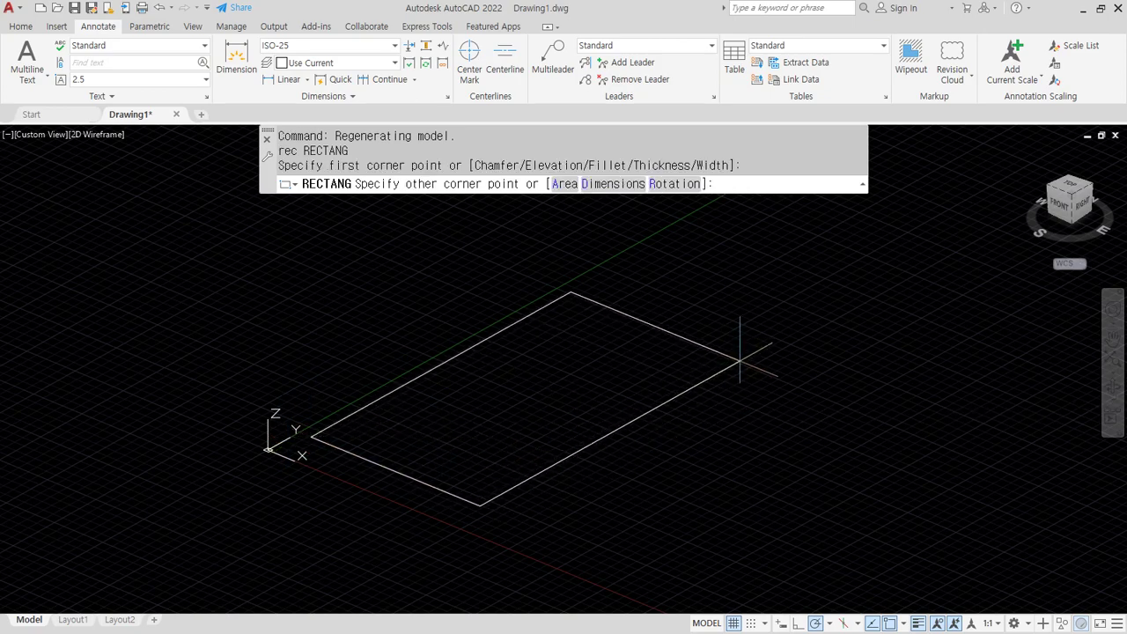
pyautogui.click(739, 361)
# Draw a circle centred on the midpoint of the rectangle's far short side, with its radius reaching that side's corner.
pyautogui.scroll(2, 658, 302)
pyautogui.write('c')
pyautogui.press('Return')
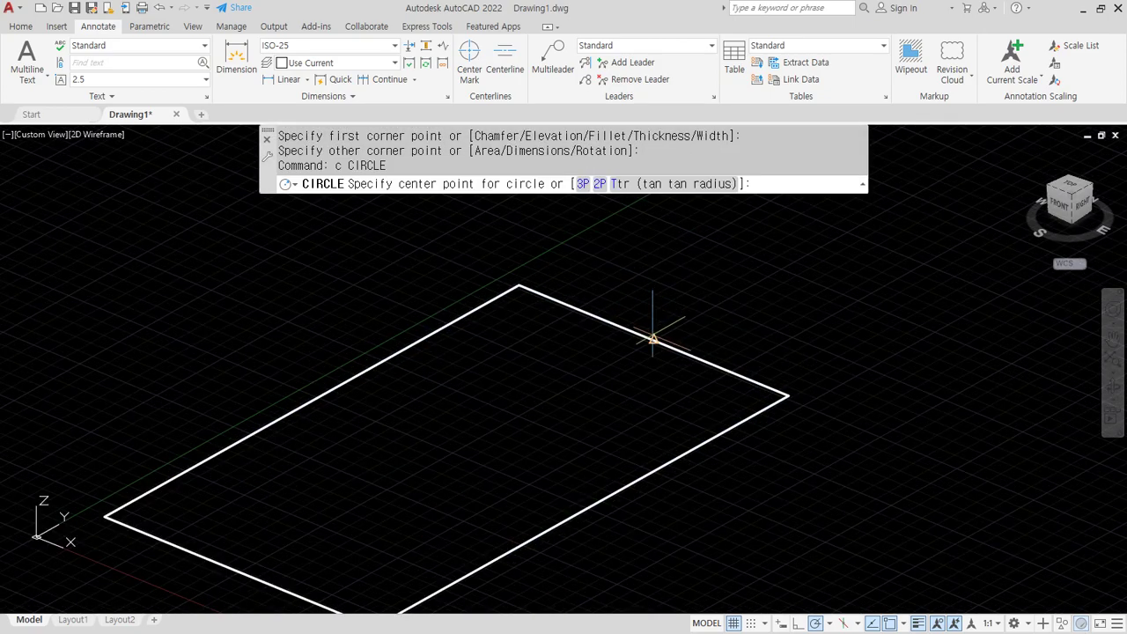
pyautogui.click(653, 339)
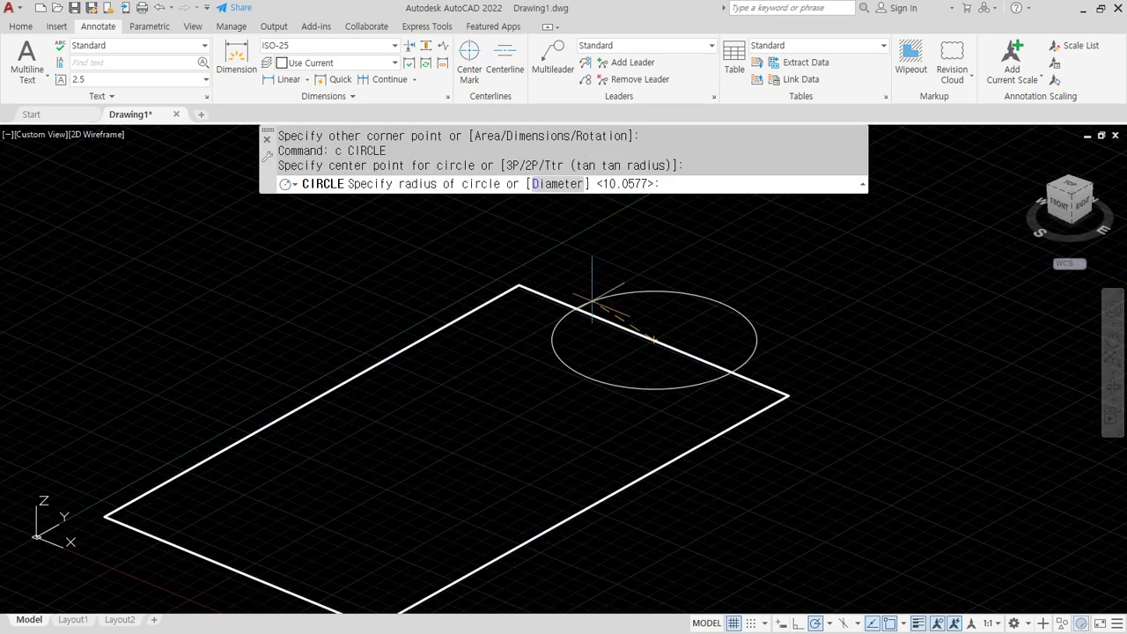
pyautogui.click(521, 283)
# Trim away the inner half of the circle and both short sides of the rectangle to leave a U-shaped outline.
pyautogui.write('tr')
pyautogui.press('Return')
pyautogui.press('Return')
pyautogui.click(611, 322)
pyautogui.click(558, 410)
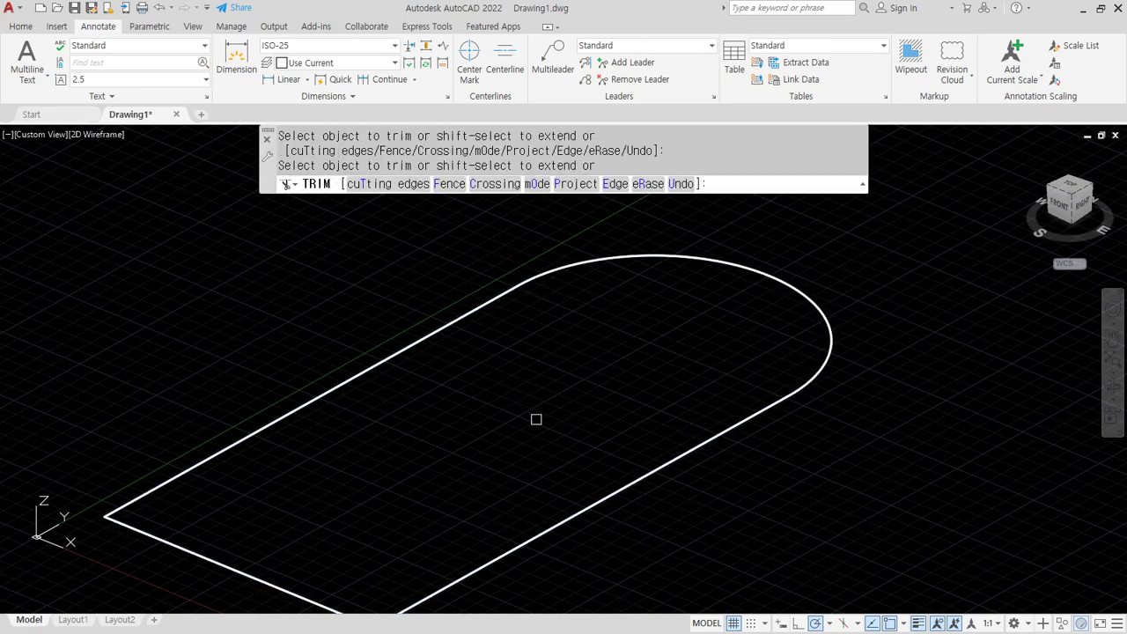
pyautogui.click(245, 573)
pyautogui.press('Return')
pyautogui.scroll(-2, 374, 480)
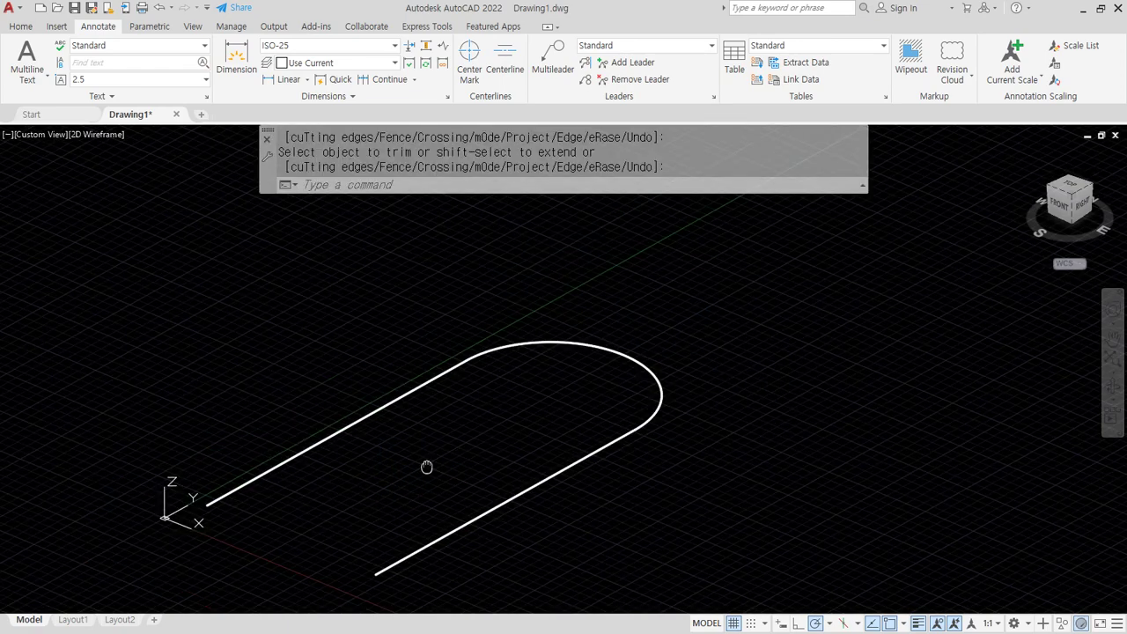
pyautogui.moveTo(426, 467)
pyautogui.mouseDown(button='middle')
pyautogui.moveTo(432, 402)
pyautogui.moveTo(463, 427)
pyautogui.mouseUp(button='middle')
pyautogui.hotkey('ctrl', '2')
pyautogui.moveTo(308, 502)
pyautogui.mouseDown()
pyautogui.moveTo(540, 368)
pyautogui.moveTo(729, 432)
pyautogui.moveTo(568, 528)
pyautogui.mouseUp()
pyautogui.press('Escape')
pyautogui.scroll(-2, 525, 458)
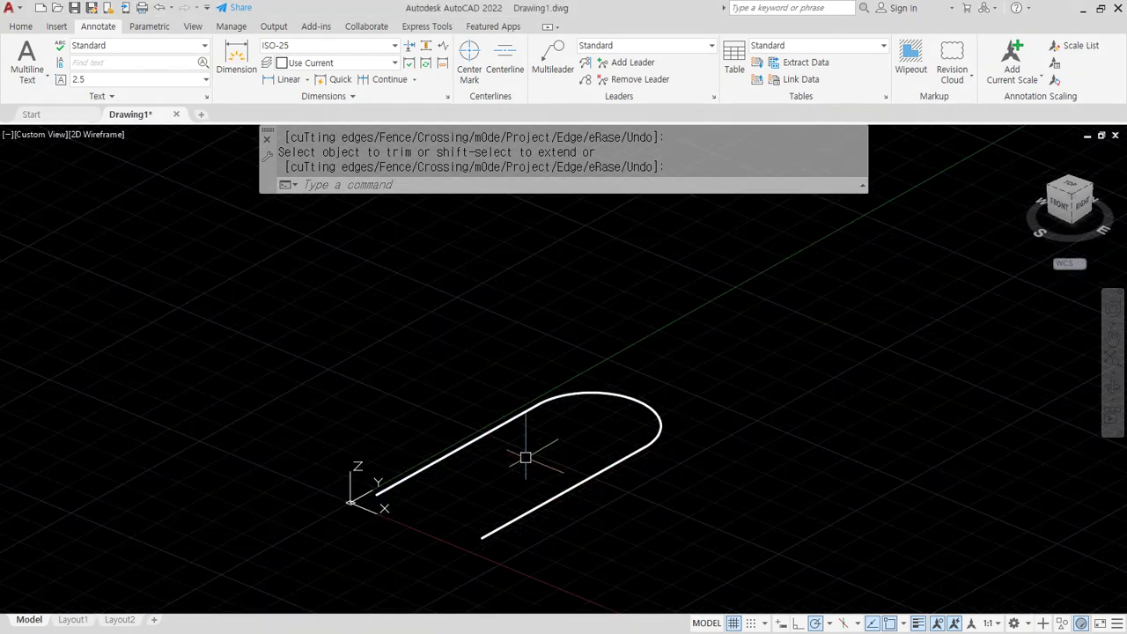
pyautogui.moveTo(574, 436); pyautogui.dragTo(495, 397, button='middle')
pyautogui.write('c')
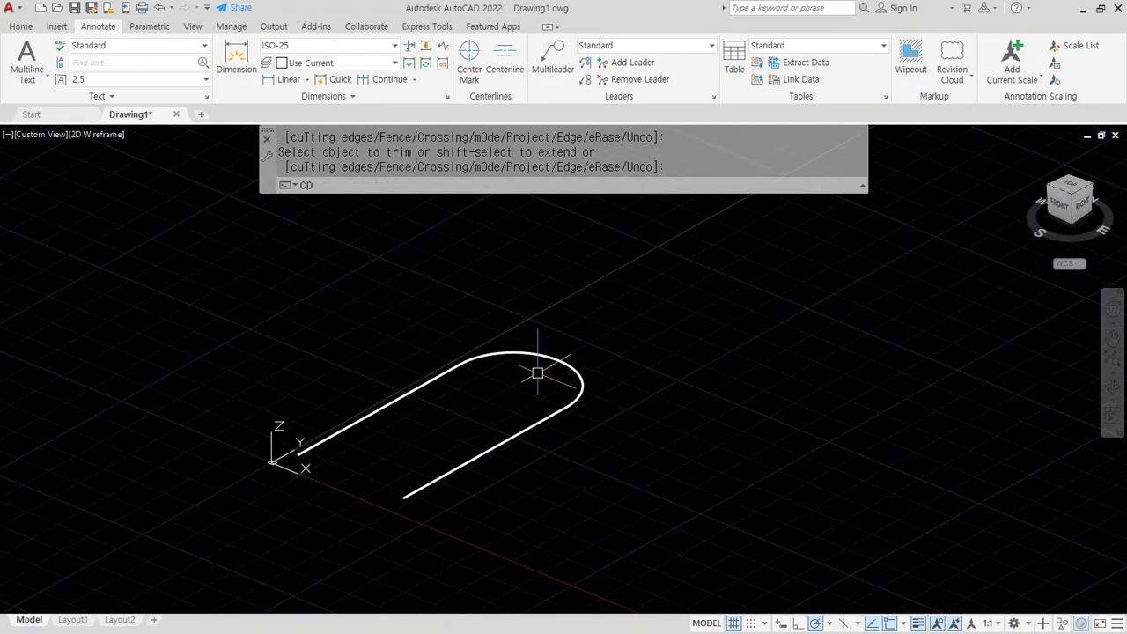
pyautogui.write('p')
pyautogui.press('Return')
pyautogui.click(573, 369)
pyautogui.press('Return')
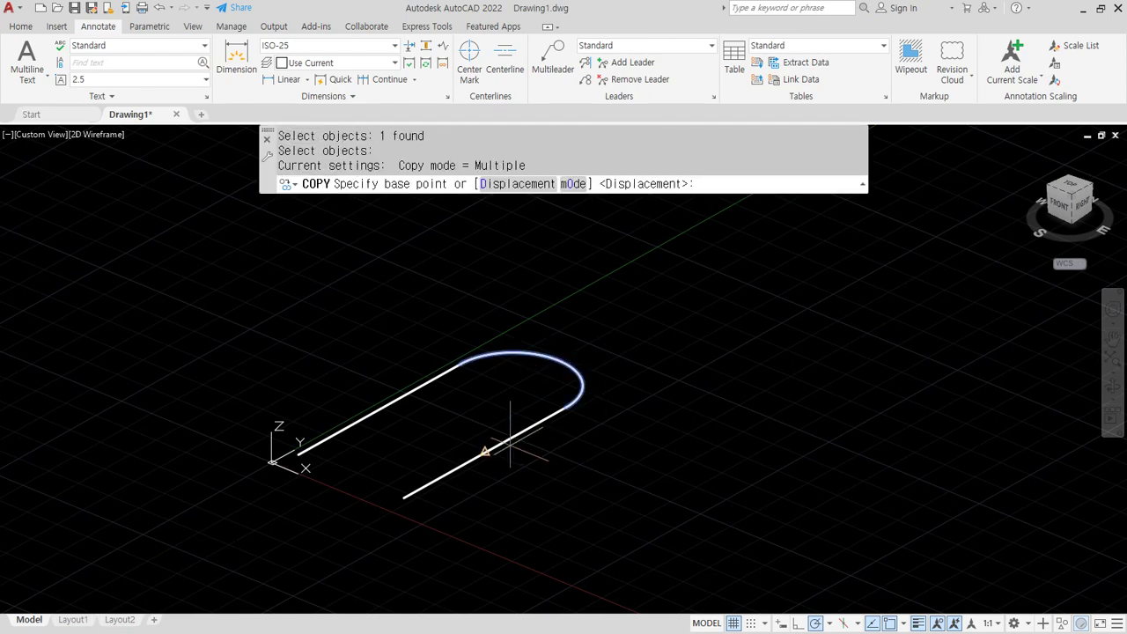
pyautogui.press('Escape')
# Mirror the end arc about a line parallel to X through the straight side's midpoint, keeping the source arc.
pyautogui.write('mi')
pyautogui.press('Return')
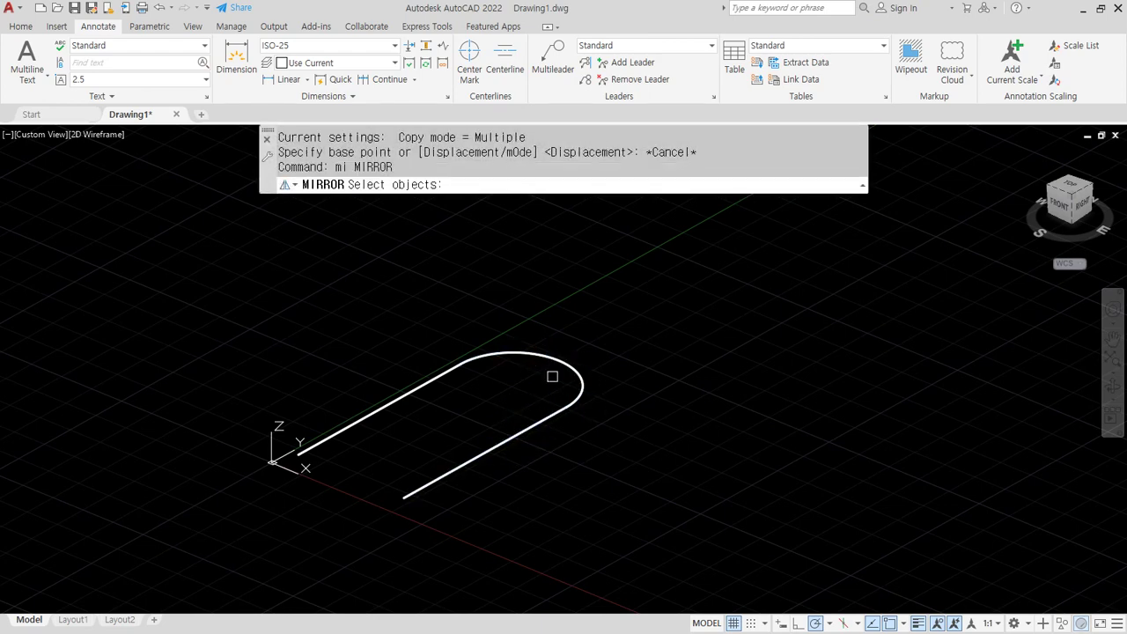
pyautogui.click(572, 368)
pyautogui.press('Return')
pyautogui.click(487, 453)
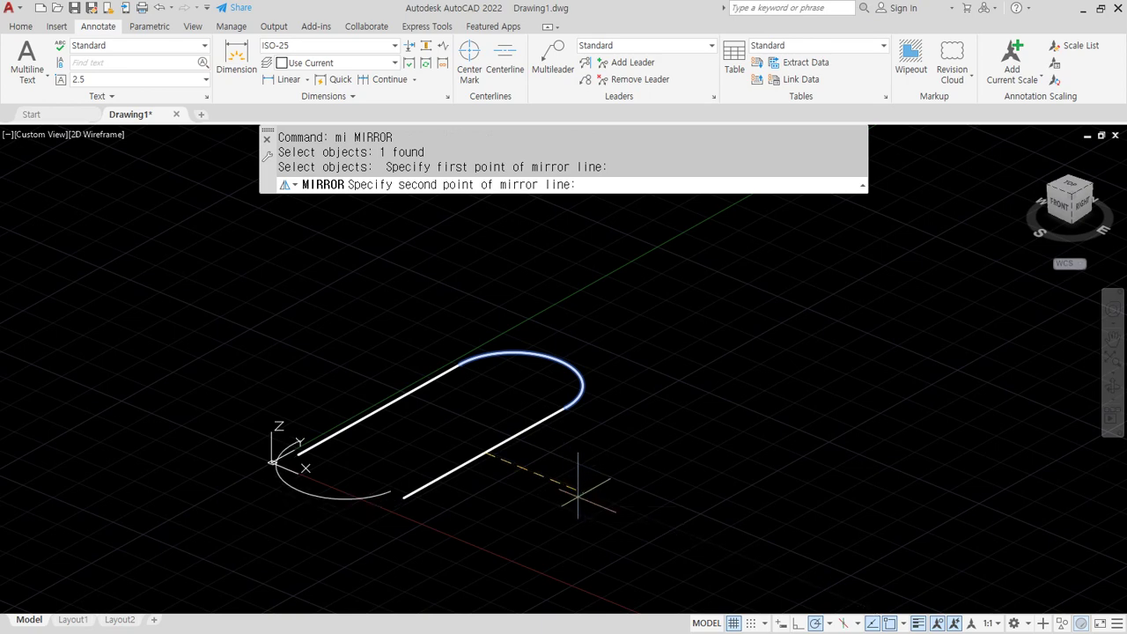
pyautogui.click(616, 509)
pyautogui.press('Return')
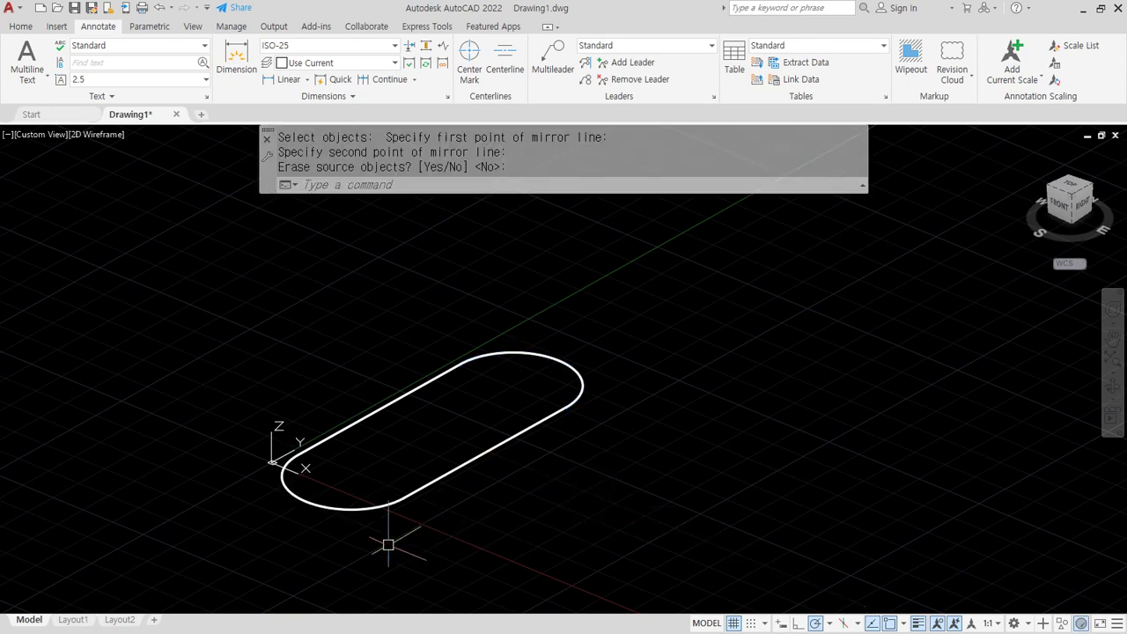
# Move the mirrored arc from its endpoint on the first straight line to the open end of the second straight line.
pyautogui.write('c')
pyautogui.press('Escape')
pyautogui.write('m')
pyautogui.press('Return')
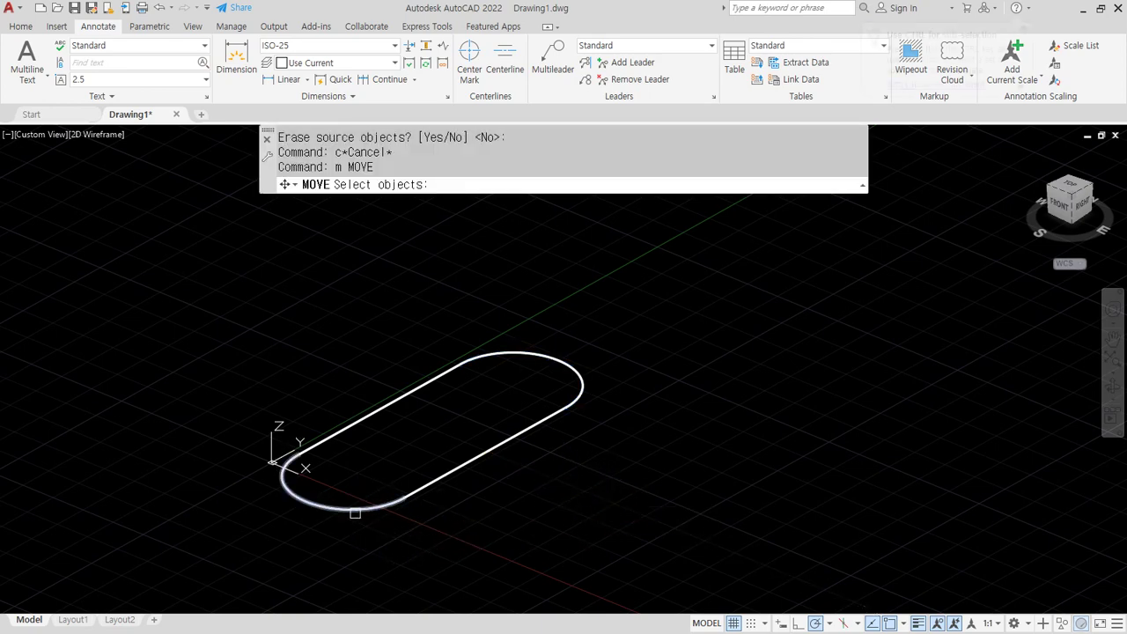
pyautogui.click(355, 508)
pyautogui.press('Return')
pyautogui.click(304, 452)
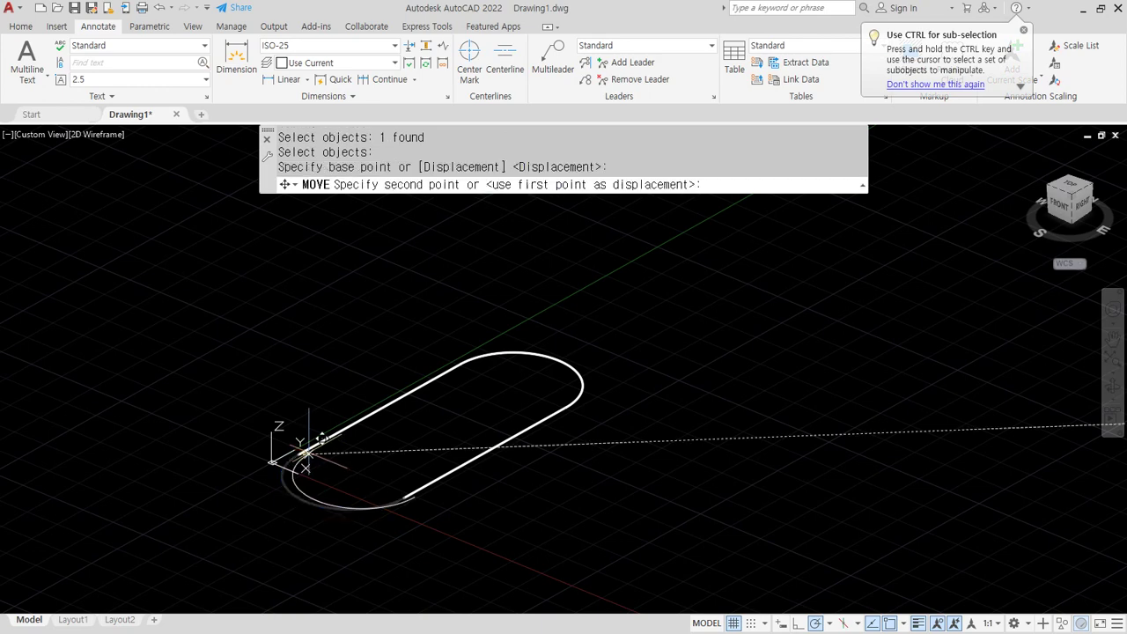
pyautogui.click(408, 497)
# Copy the second straight line from its near endpoint to the free end of the moved arc, extending the serpentine path.
pyautogui.write('cp')
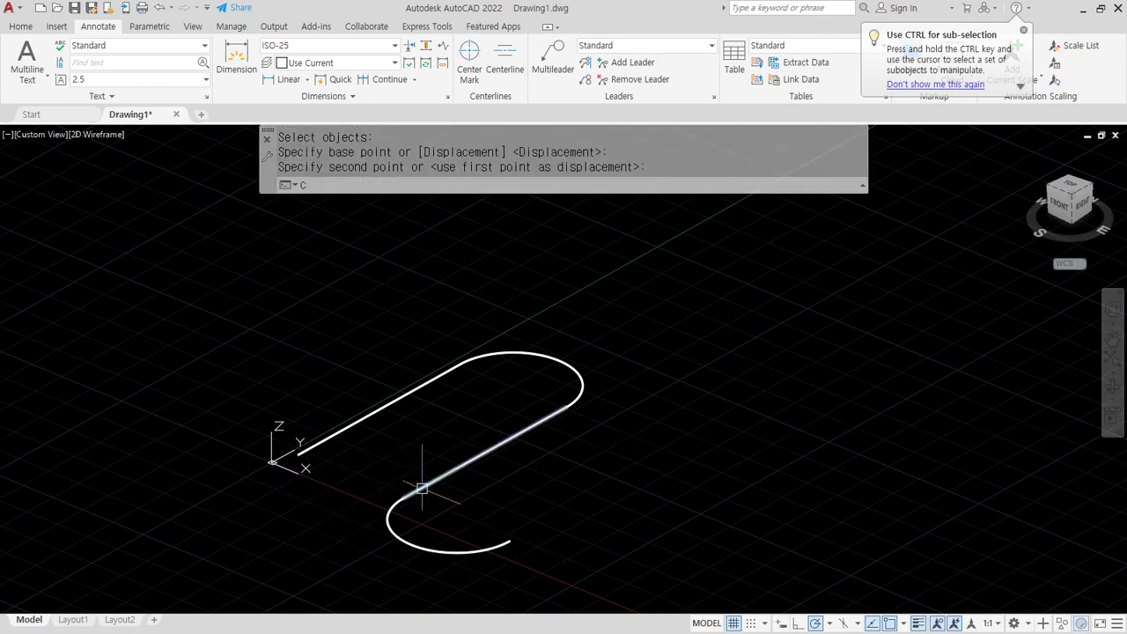
pyautogui.press('Return')
pyautogui.click(441, 475)
pyautogui.press('Return')
pyautogui.click(404, 496)
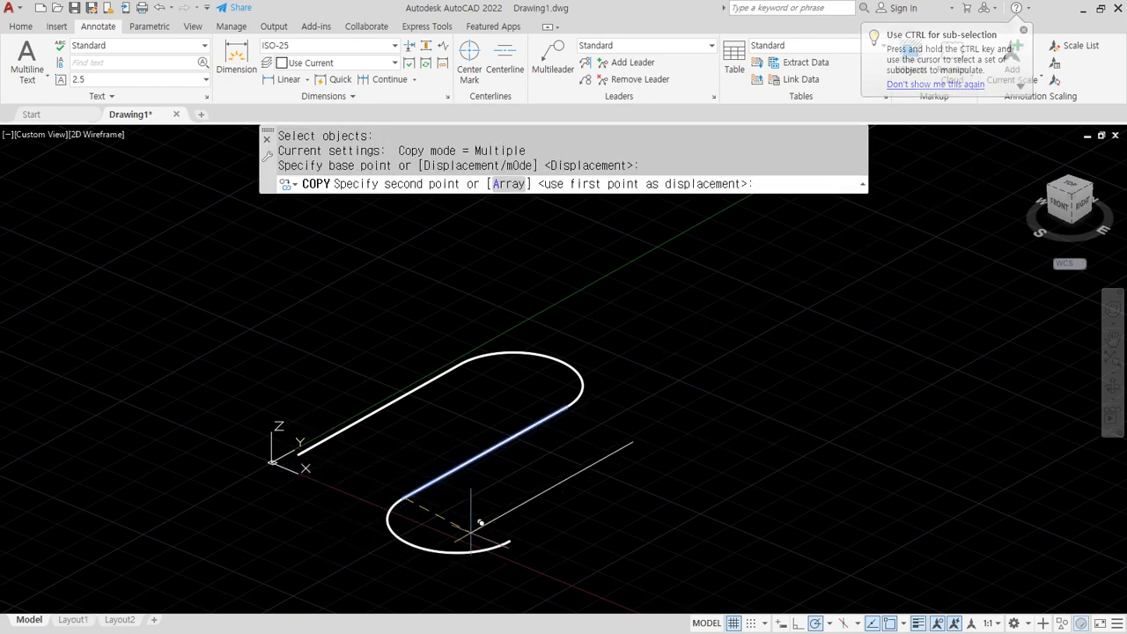
pyautogui.press('Return')
# Join all the straight lines and arcs of the serpentine path into one polyline and select it to check.
pyautogui.moveTo(369, 468); pyautogui.dragTo(324, 485, button='middle')
pyautogui.keyDown('shift'); pyautogui.moveTo(424, 438); pyautogui.dragTo(351, 464, button='middle'); pyautogui.keyUp('shift')
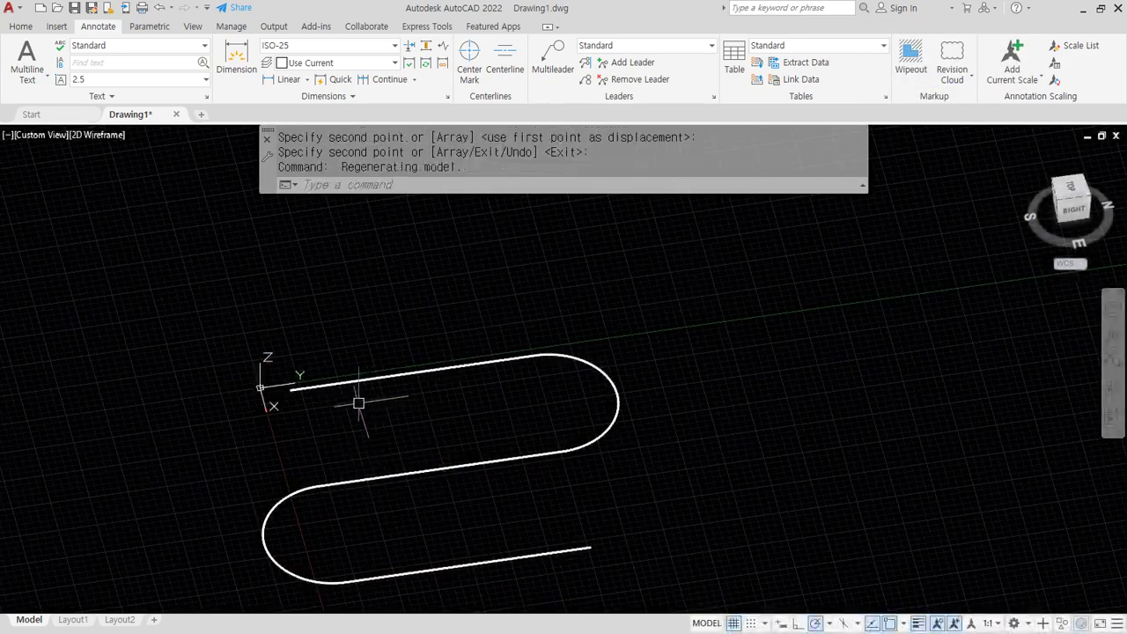
pyautogui.scroll(3, 370, 449)
pyautogui.scroll(-4, 372, 358)
pyautogui.scroll(2, 370, 359)
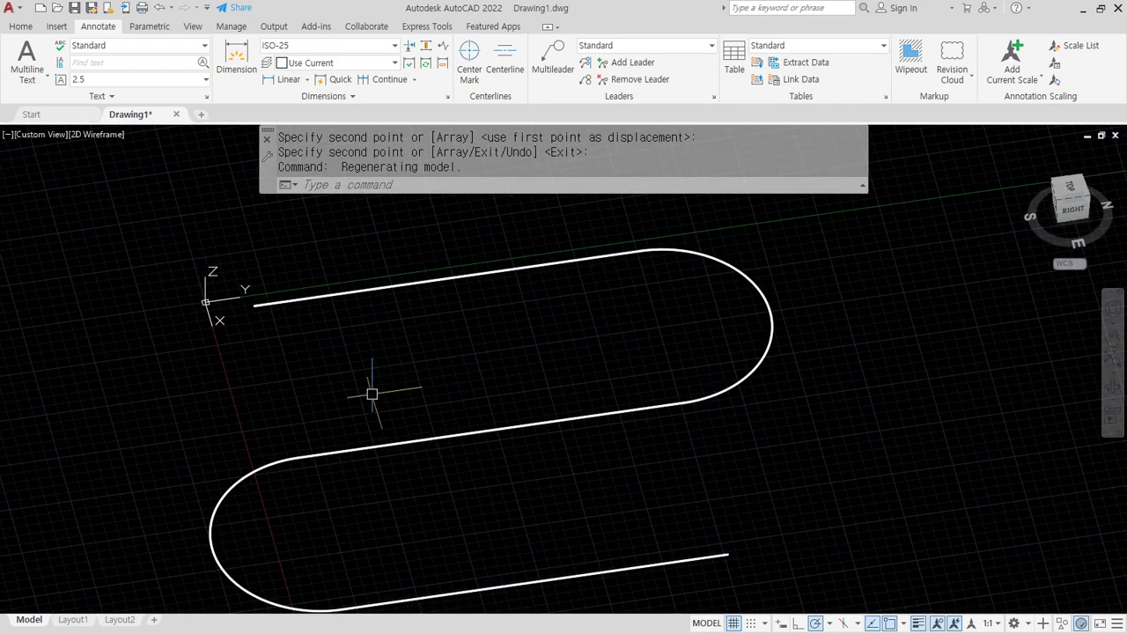
pyautogui.scroll(-2, 434, 362)
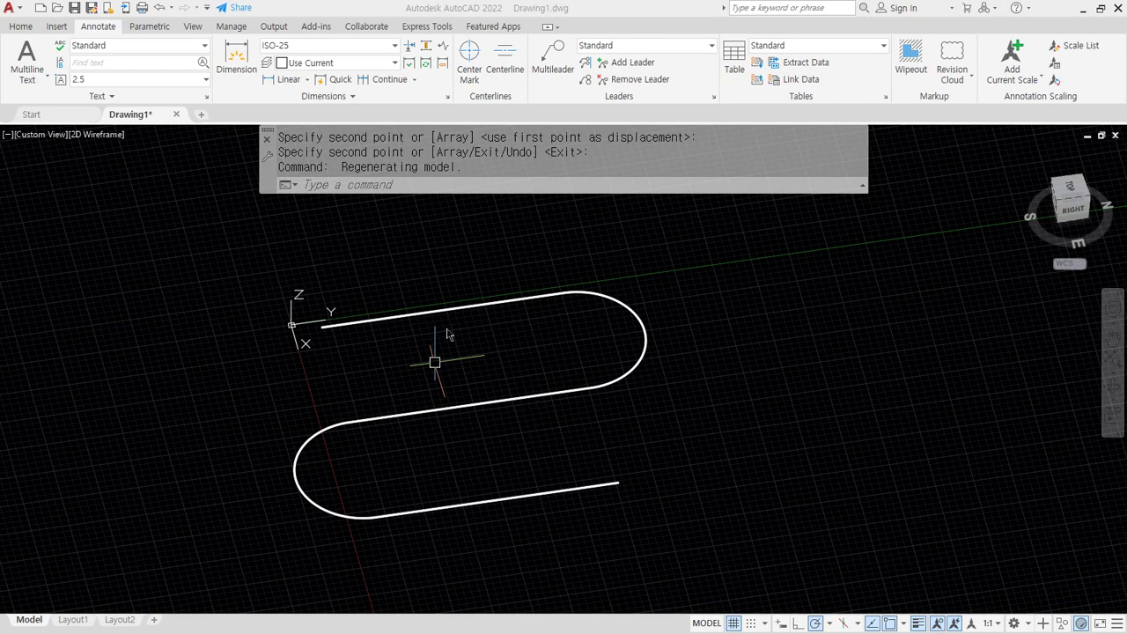
pyautogui.write('j')
pyautogui.press('Return')
pyautogui.click(405, 317)
pyautogui.click(715, 308)
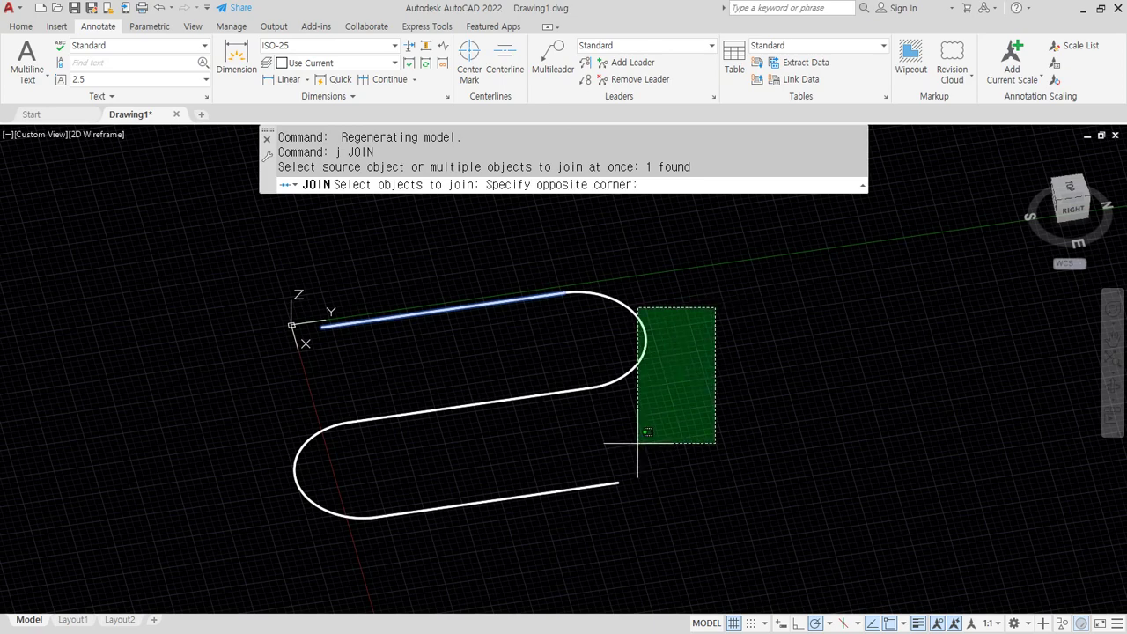
pyautogui.click(647, 431)
pyautogui.click(429, 534)
pyautogui.click(295, 400)
pyautogui.press('Return')
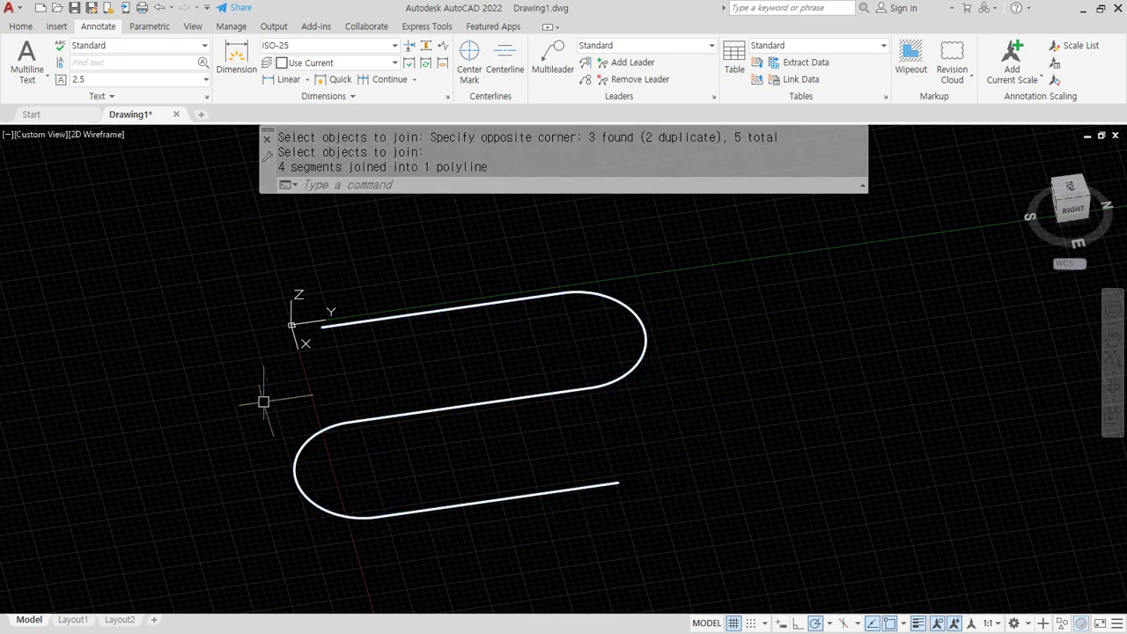
pyautogui.click(460, 403)
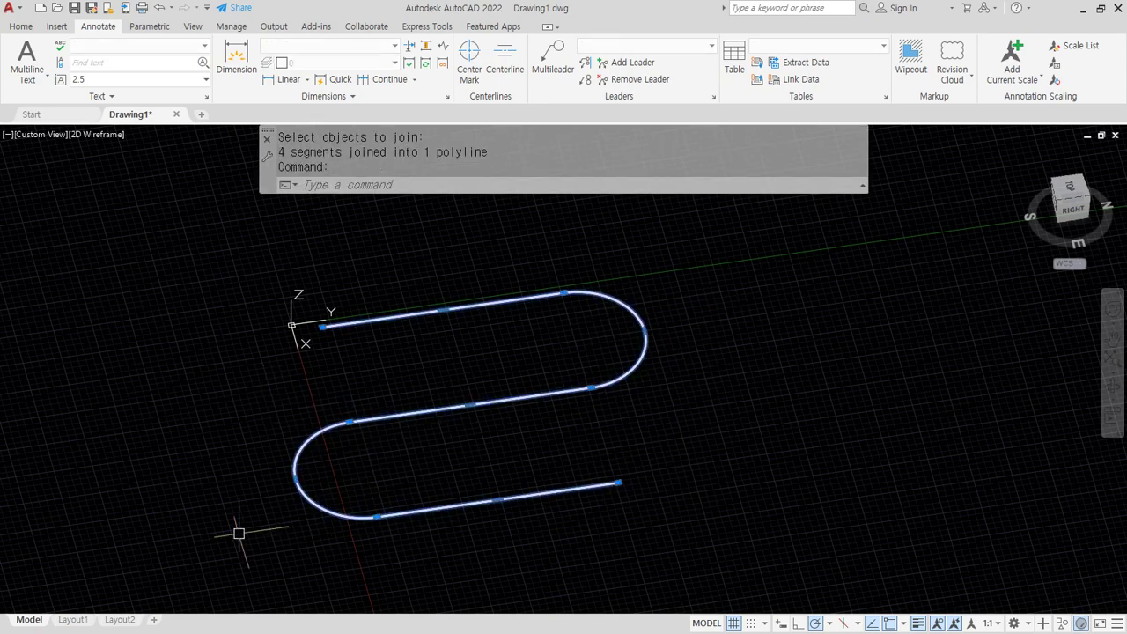
# Place the UCS origin at the path's start point, with X perpendicular to the first line and Y pointing vertically upward.
pyautogui.scroll(5, 375, 473)
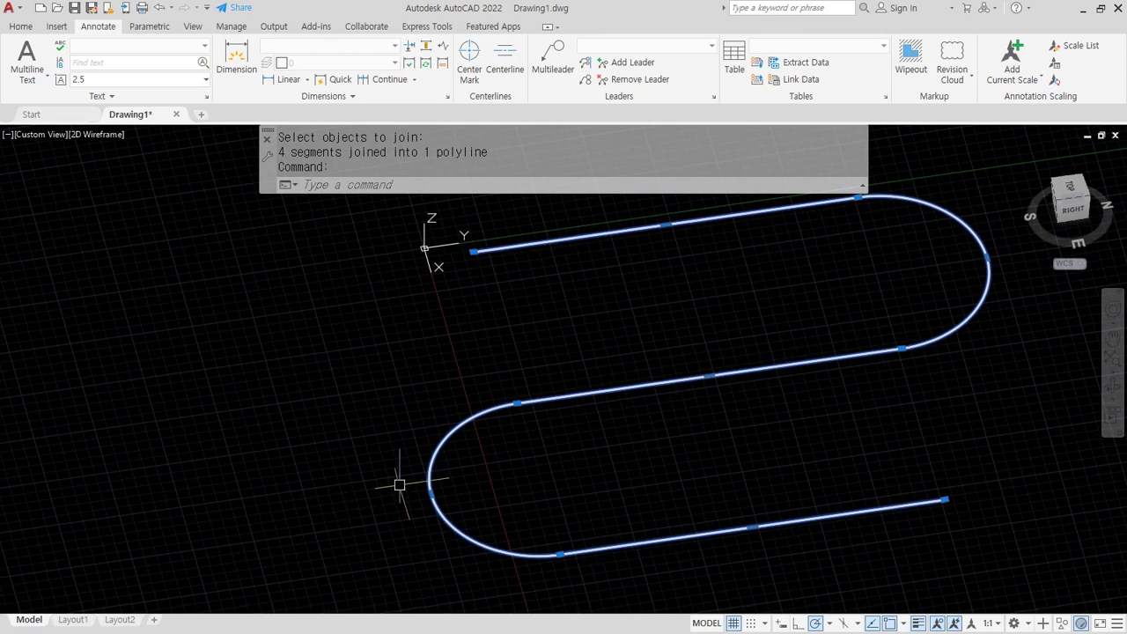
pyautogui.moveTo(399, 484); pyautogui.dragTo(235, 531, button='middle')
pyautogui.keyDown('shift'); pyautogui.moveTo(427, 509); pyautogui.dragTo(485, 485, button='middle'); pyautogui.keyUp('shift')
pyautogui.press('Escape')
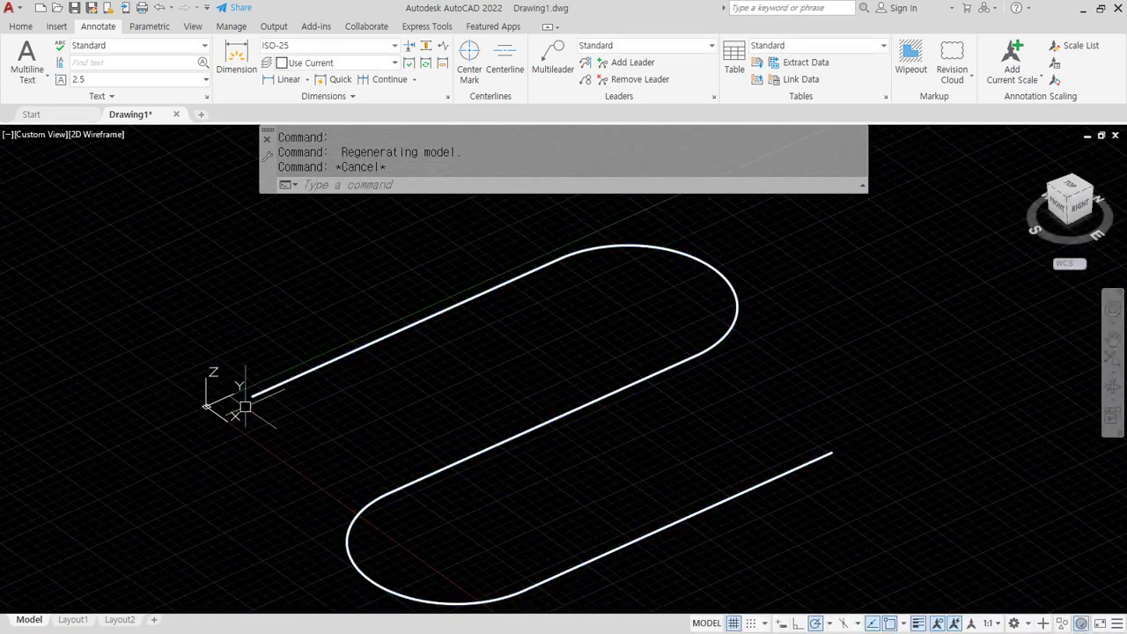
pyautogui.scroll(2, 247, 426)
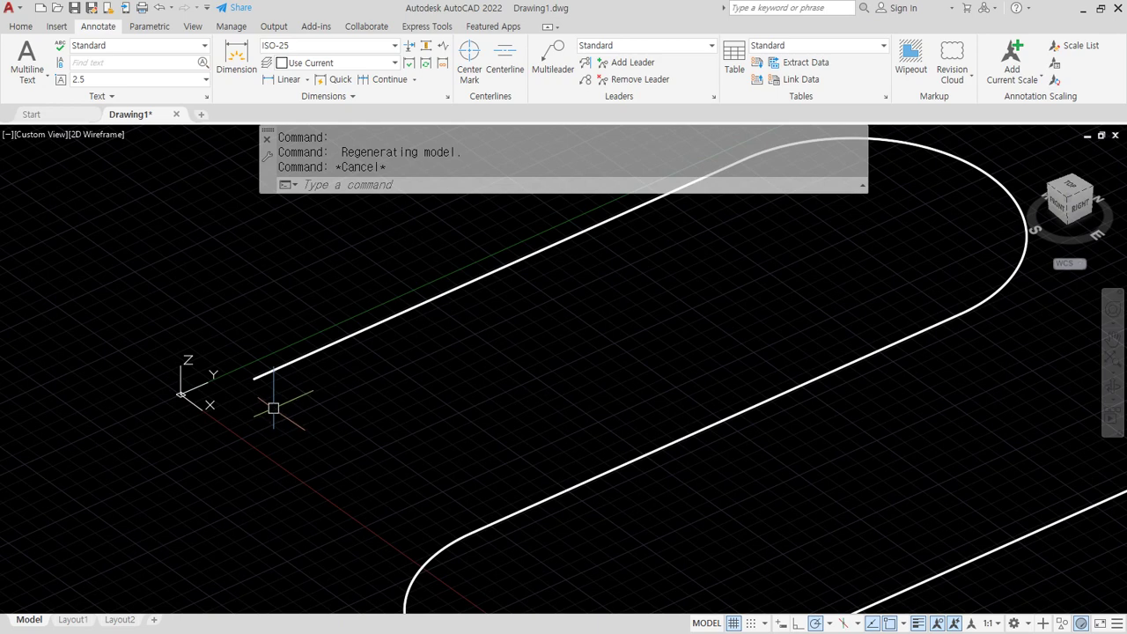
pyautogui.write('ucs')
pyautogui.press('Return')
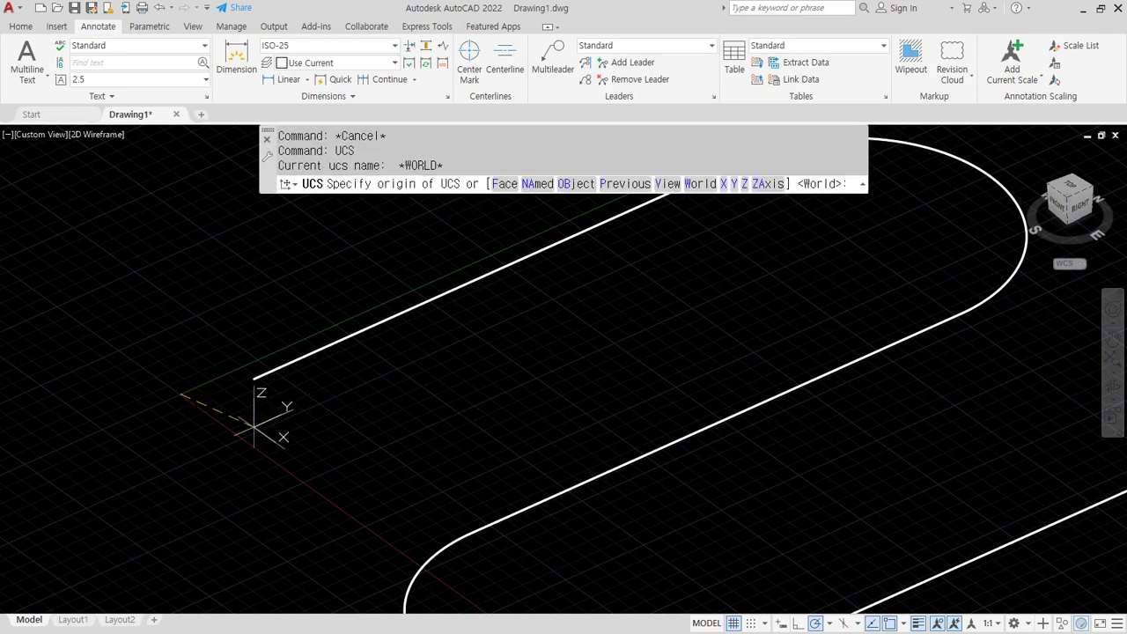
pyautogui.click(254, 378)
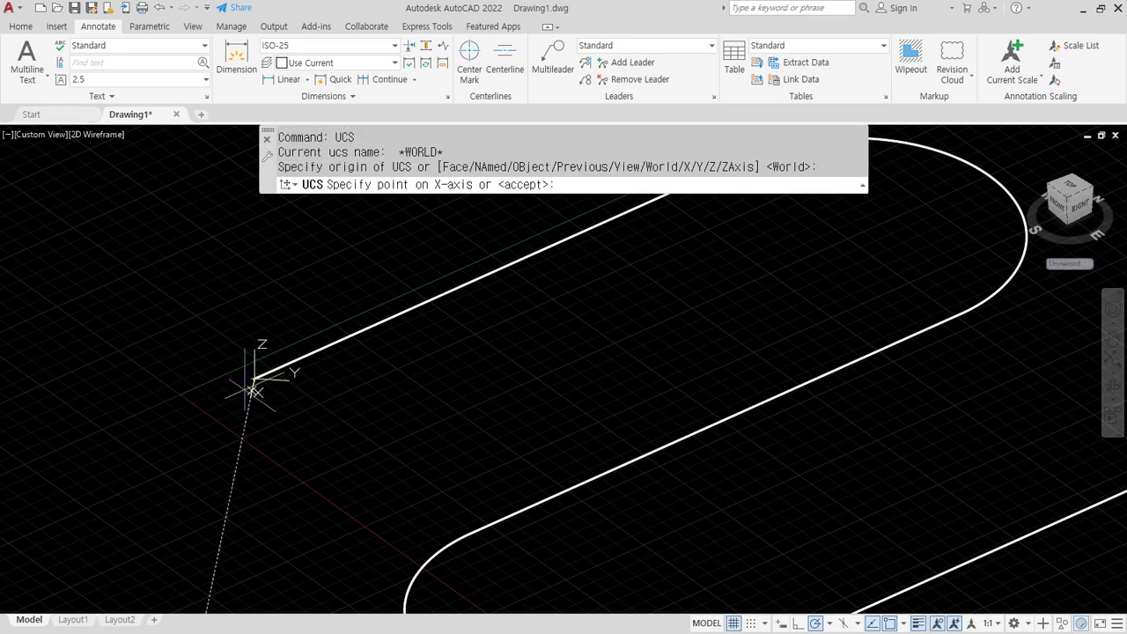
pyautogui.click(360, 454)
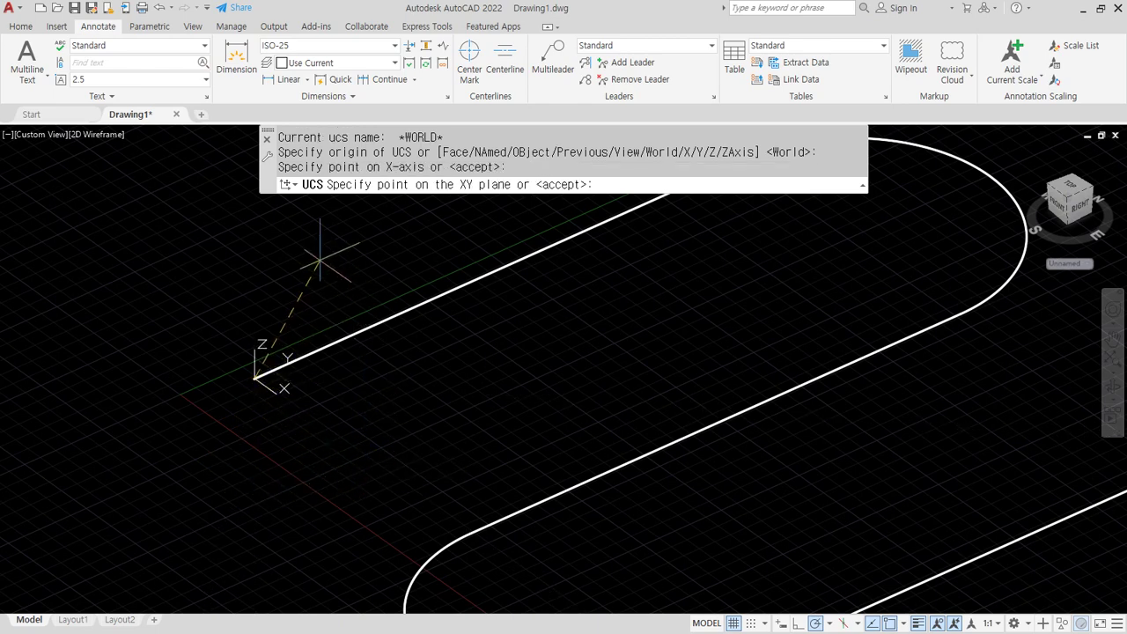
pyautogui.click(254, 264)
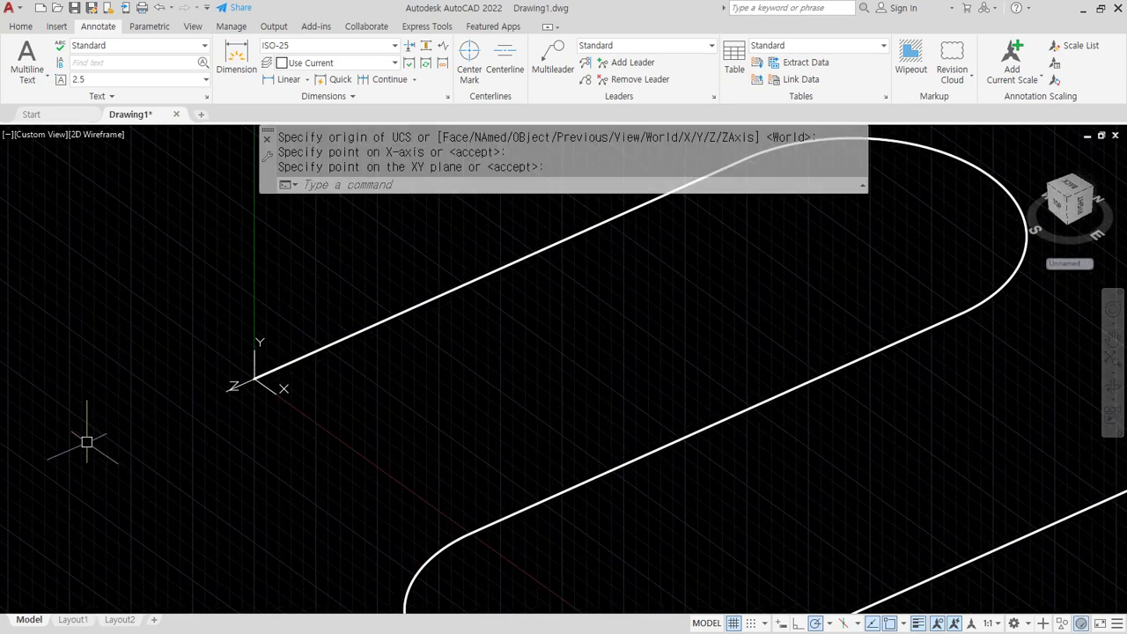
pyautogui.scroll(-4, 85, 453)
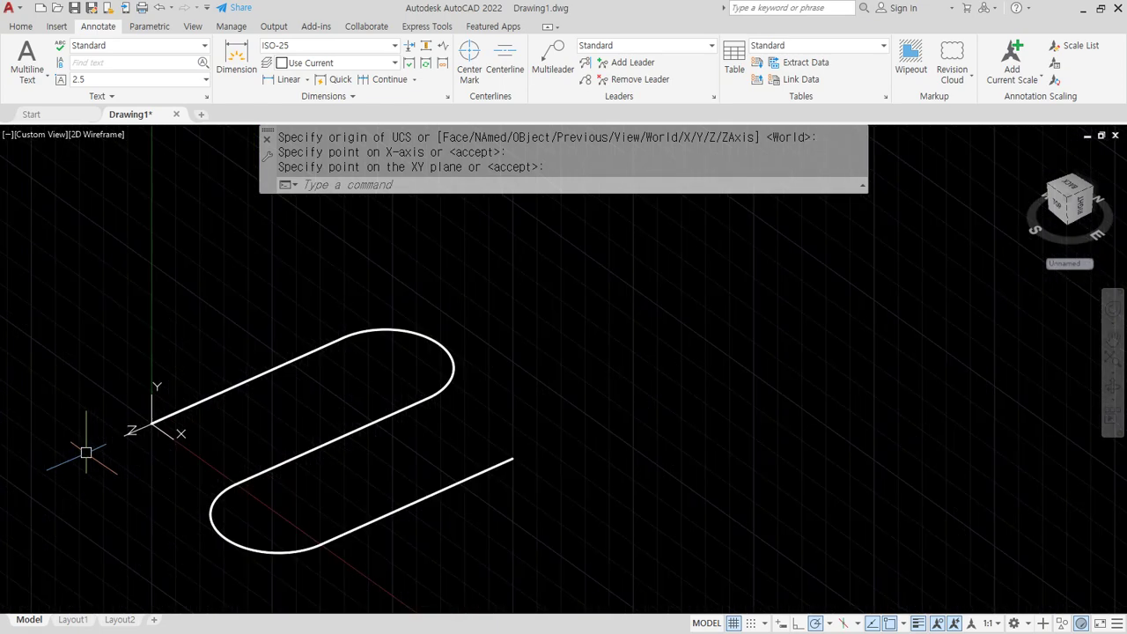
pyautogui.moveTo(156, 460); pyautogui.dragTo(259, 419, button='middle')
pyautogui.scroll(2, 259, 419)
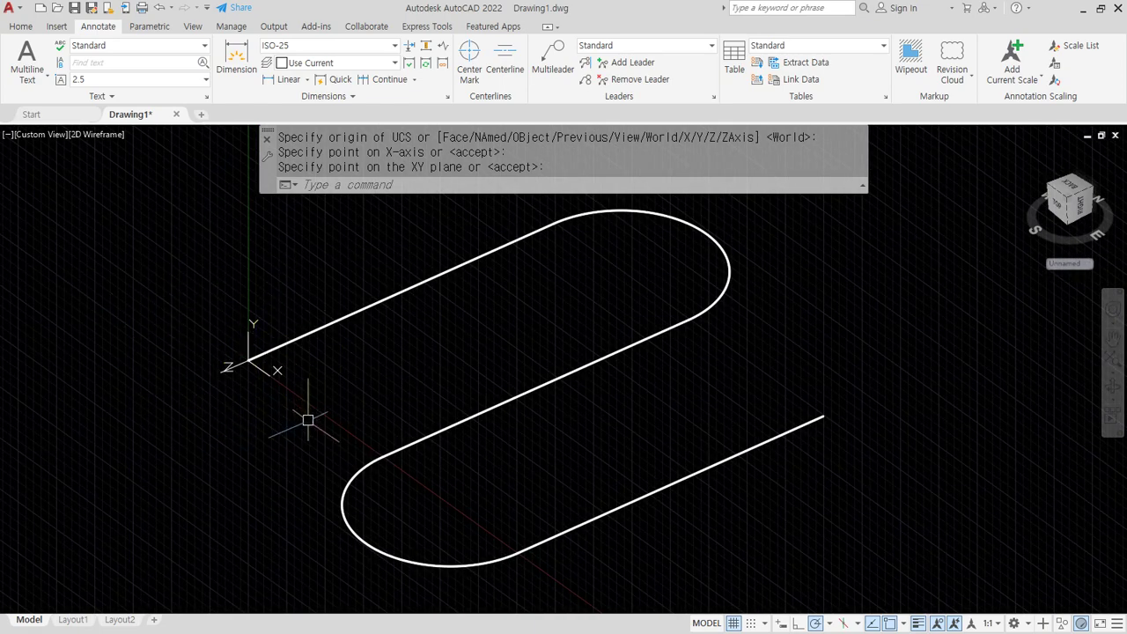
# Draw a small circle centred on the path's start point, perpendicular to the first straight line, picking its radius freehand.
pyautogui.write('C')
pyautogui.press('Return')
pyautogui.click(251, 359)
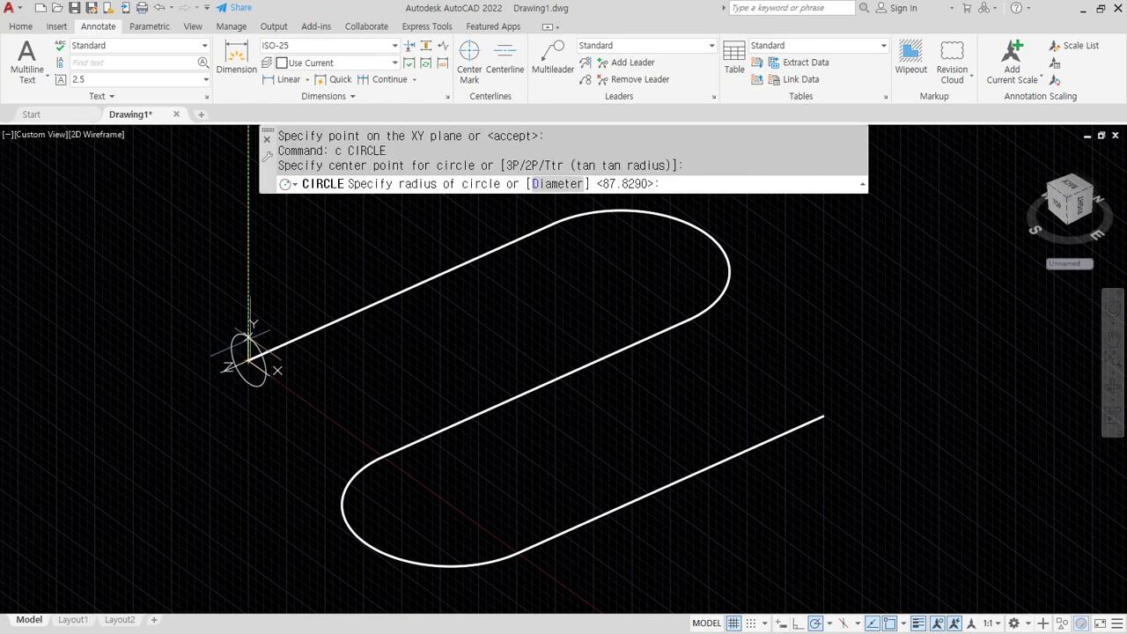
pyautogui.click(248, 339)
# Extrude the circle along the serpentine polyline with the Path option to form a solid pipe.
pyautogui.moveTo(421, 494); pyautogui.dragTo(389, 495, button='middle')
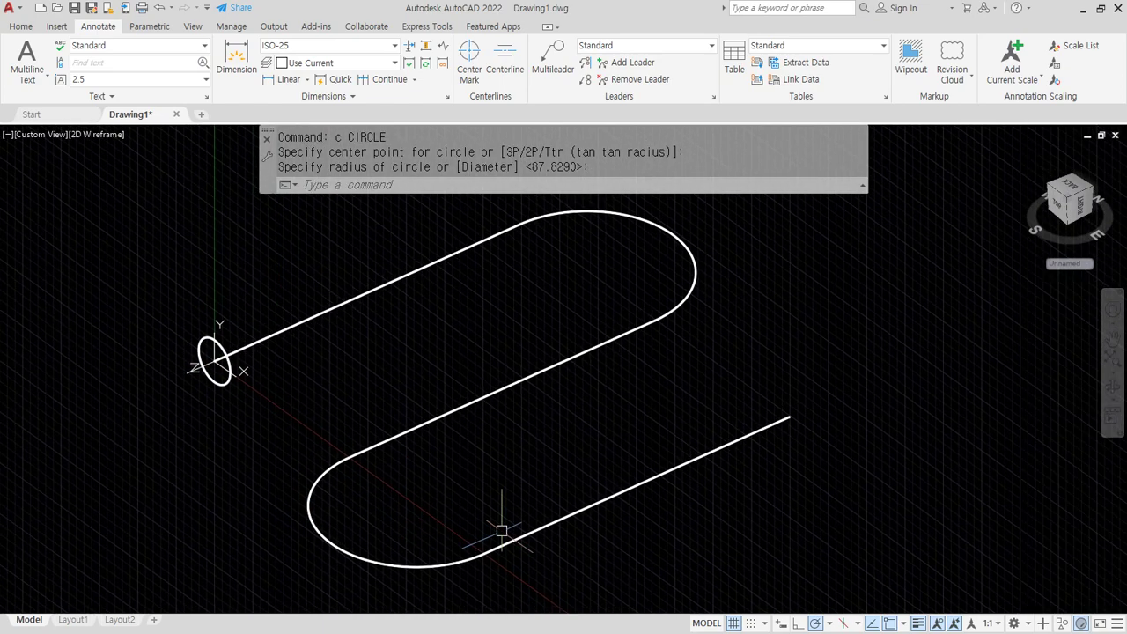
pyautogui.moveTo(551, 520)
pyautogui.keyDown('shift'); pyautogui.mouseDown(button='middle')
pyautogui.moveTo(587, 496)
pyautogui.moveTo(467, 502)
pyautogui.moveTo(481, 520)
pyautogui.mouseUp(button='middle'); pyautogui.keyUp('shift')
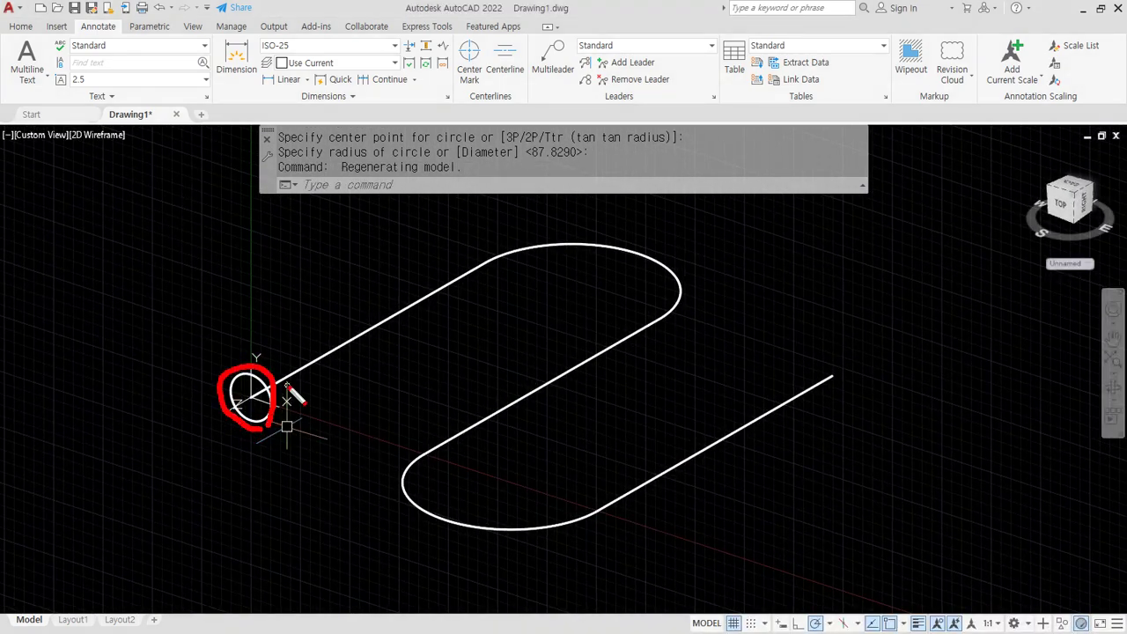
pyautogui.moveTo(287, 386)
pyautogui.mouseDown()
pyautogui.moveTo(506, 257)
pyautogui.moveTo(647, 304)
pyautogui.moveTo(493, 421)
pyautogui.moveTo(507, 512)
pyautogui.moveTo(739, 397)
pyautogui.mouseUp()
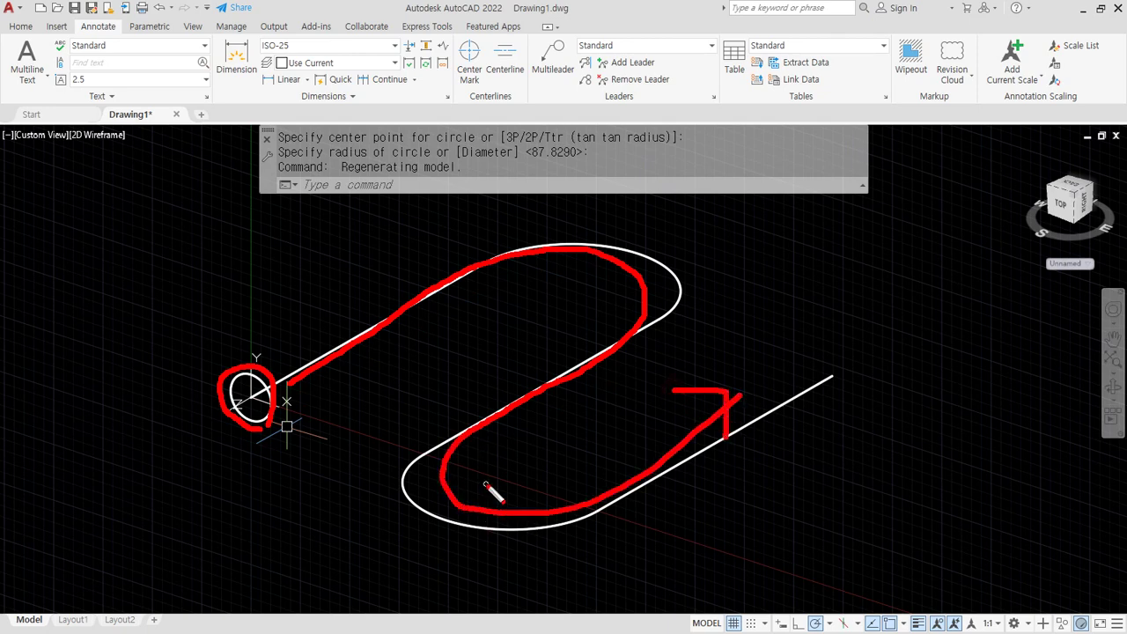
pyautogui.press('Escape')
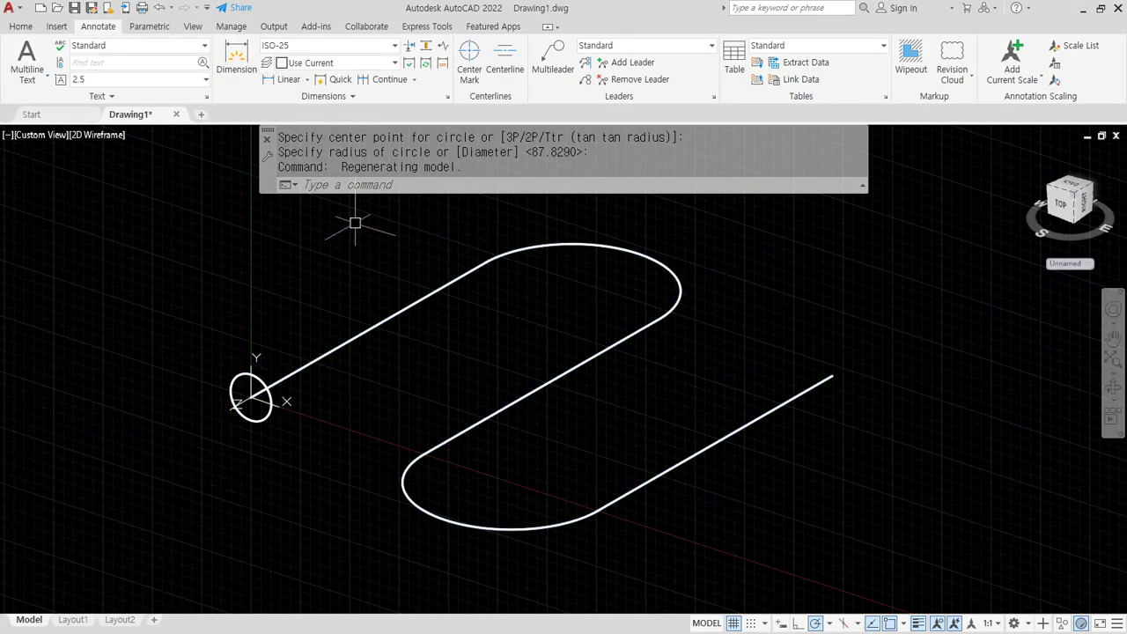
pyautogui.write('ext')
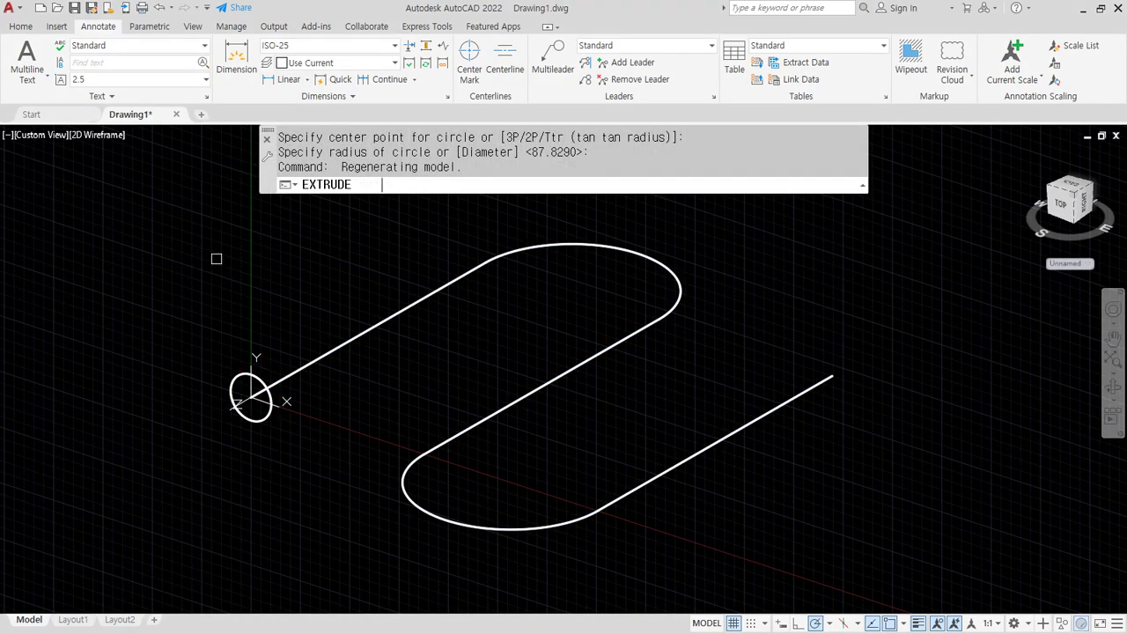
pyautogui.press('Return')
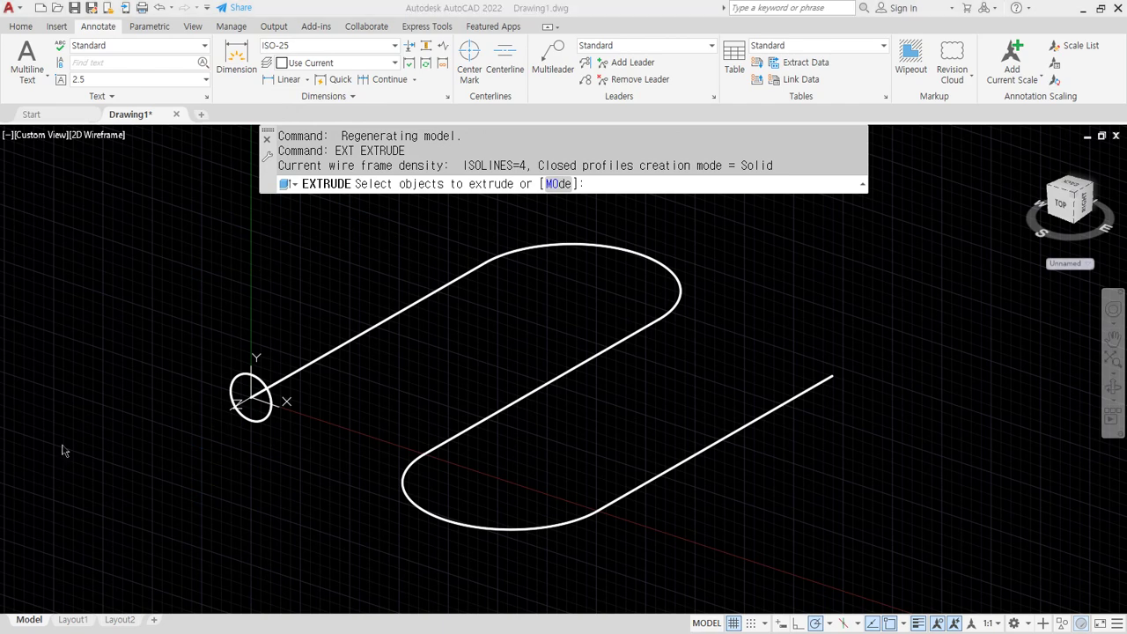
pyautogui.click(244, 374)
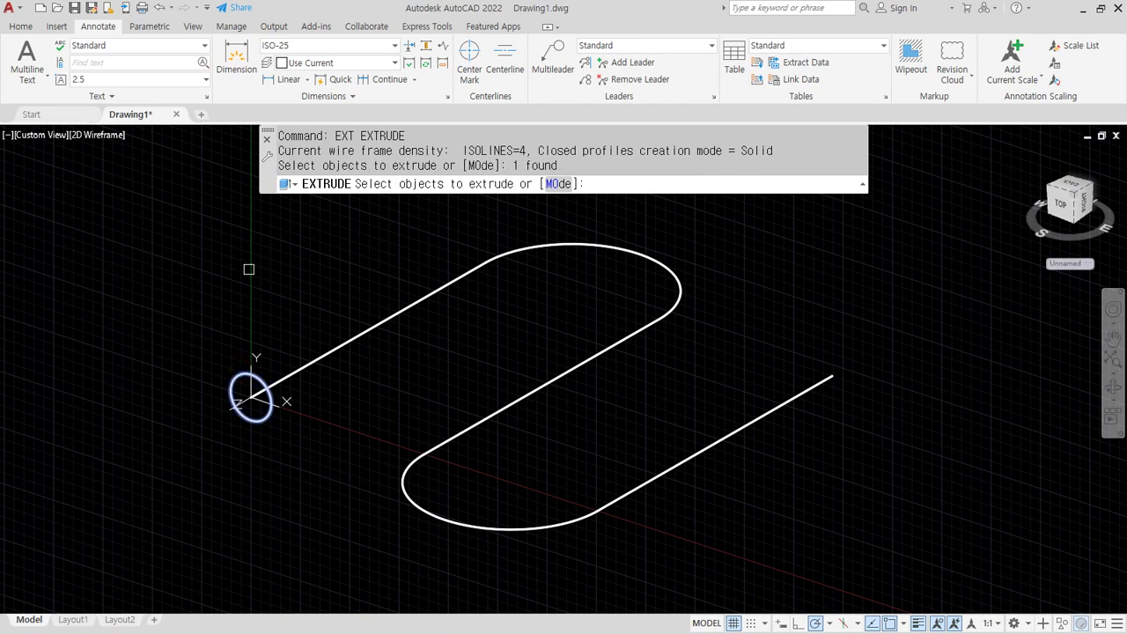
pyautogui.press('Return')
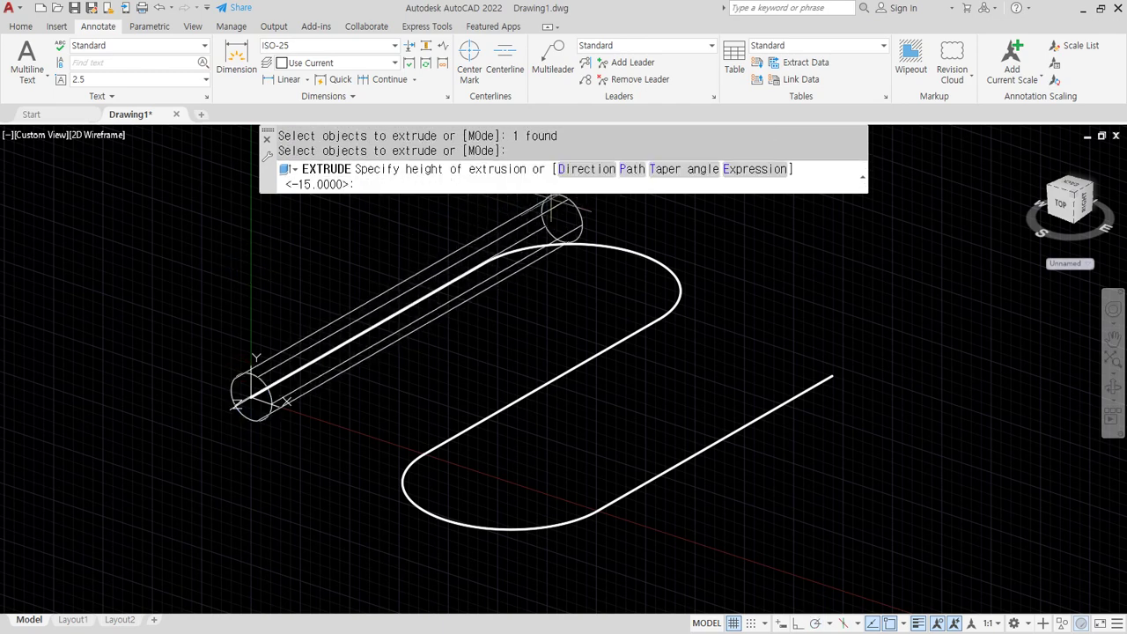
pyautogui.click(630, 169)
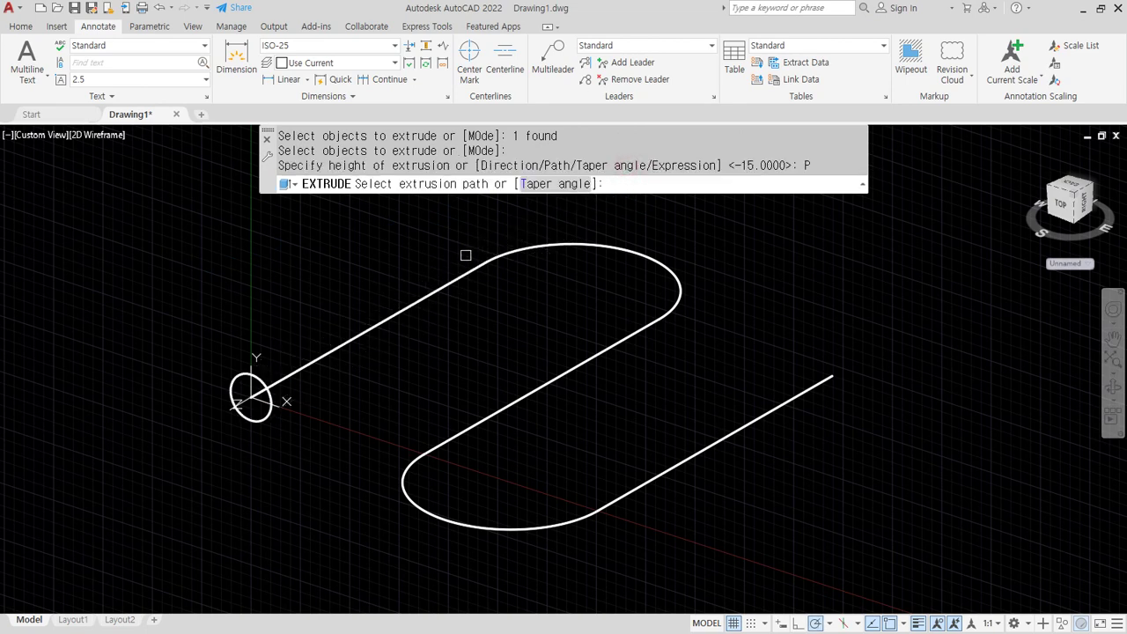
pyautogui.click(440, 287)
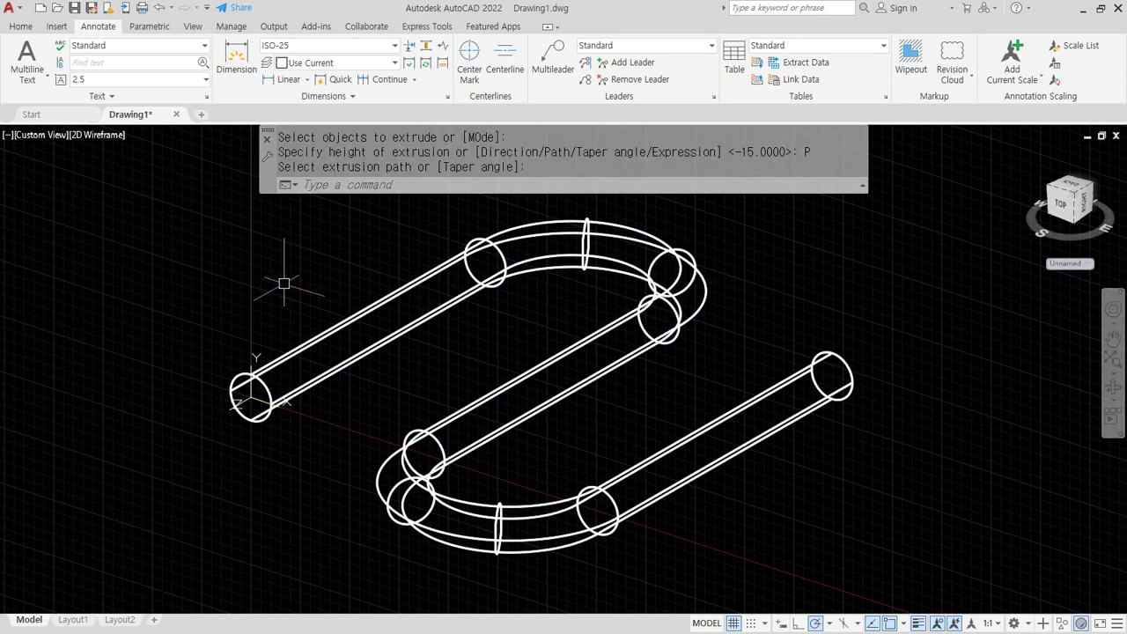
# Switch the visual style to Conceptual to show the pipe shaded.
pyautogui.write('sha')
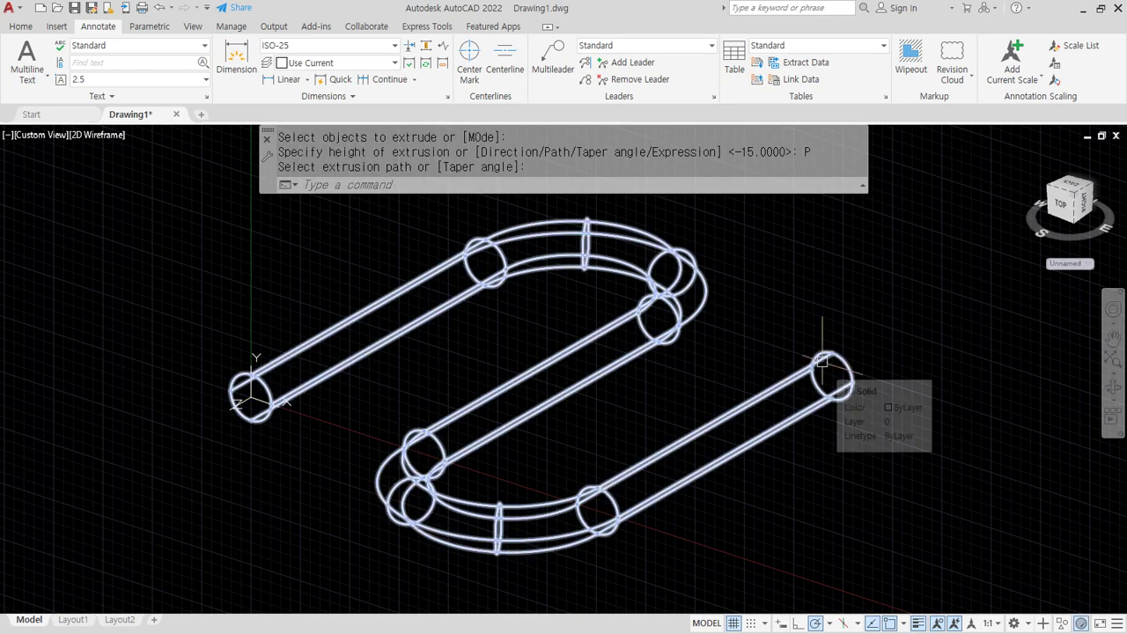
pyautogui.press('Return')
pyautogui.write('c')
pyautogui.press('Return')
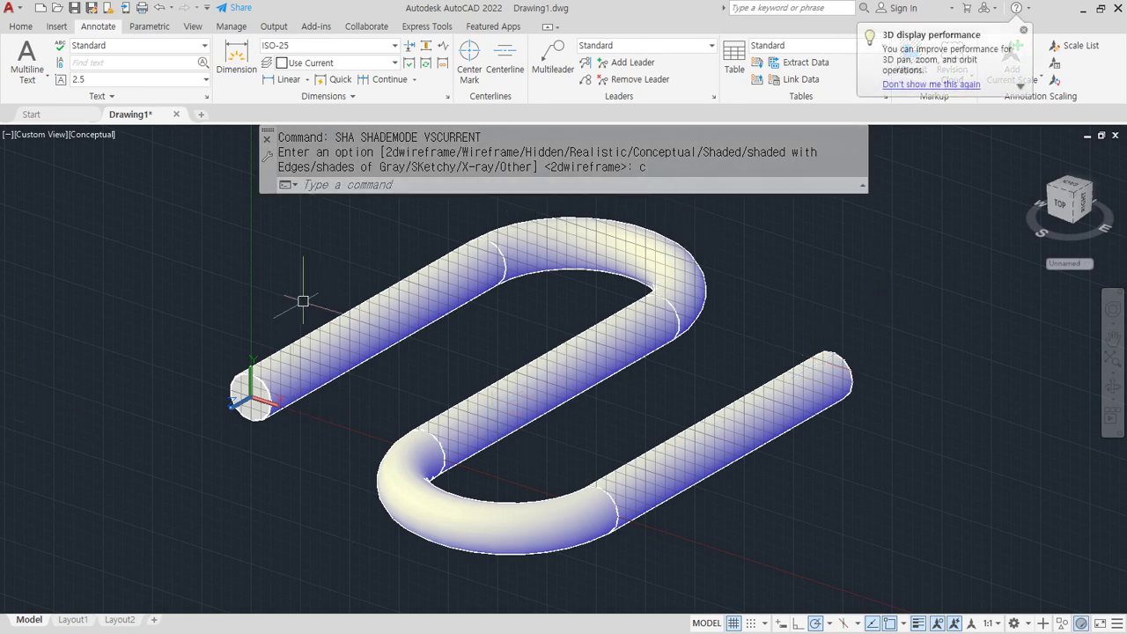
# Erase the serpentine pipe solid from the drawing.
pyautogui.scroll(-4, 554, 401)
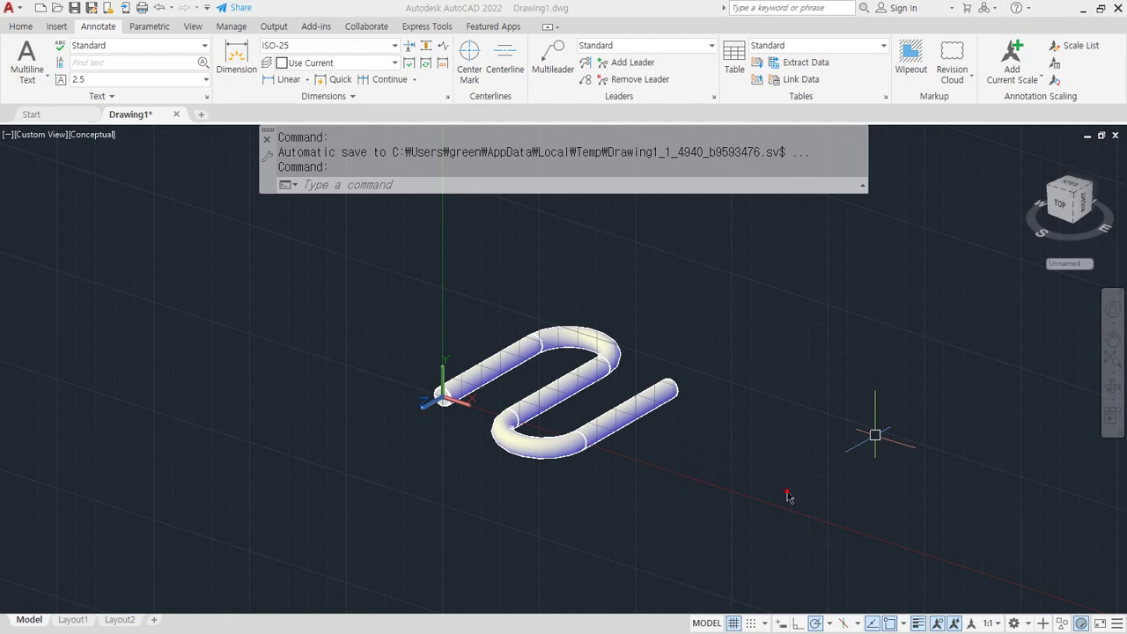
pyautogui.click(697, 321)
pyautogui.write('e')
pyautogui.press('Return')
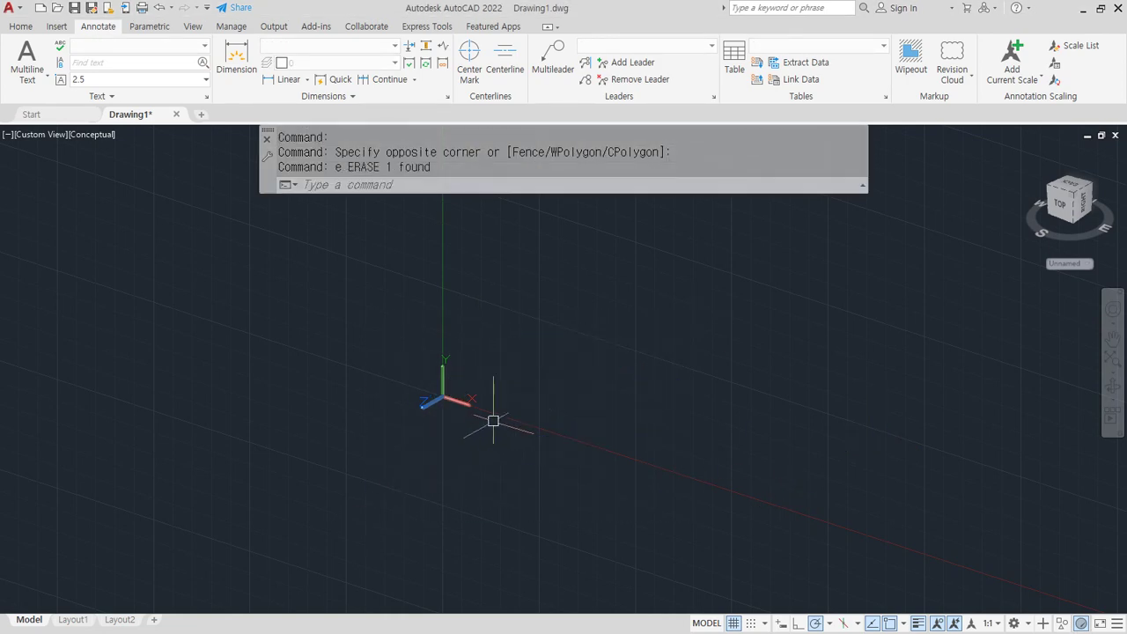
# Set the visual style of the emptied drawing back to 2D Wireframe.
pyautogui.write('sha')
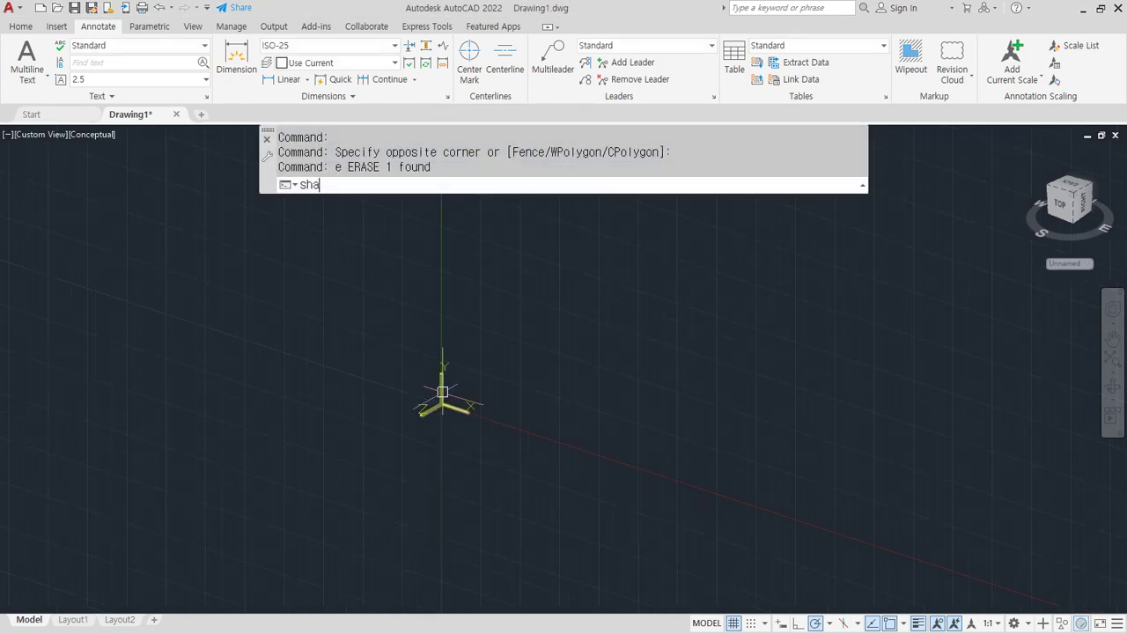
pyautogui.press('Return')
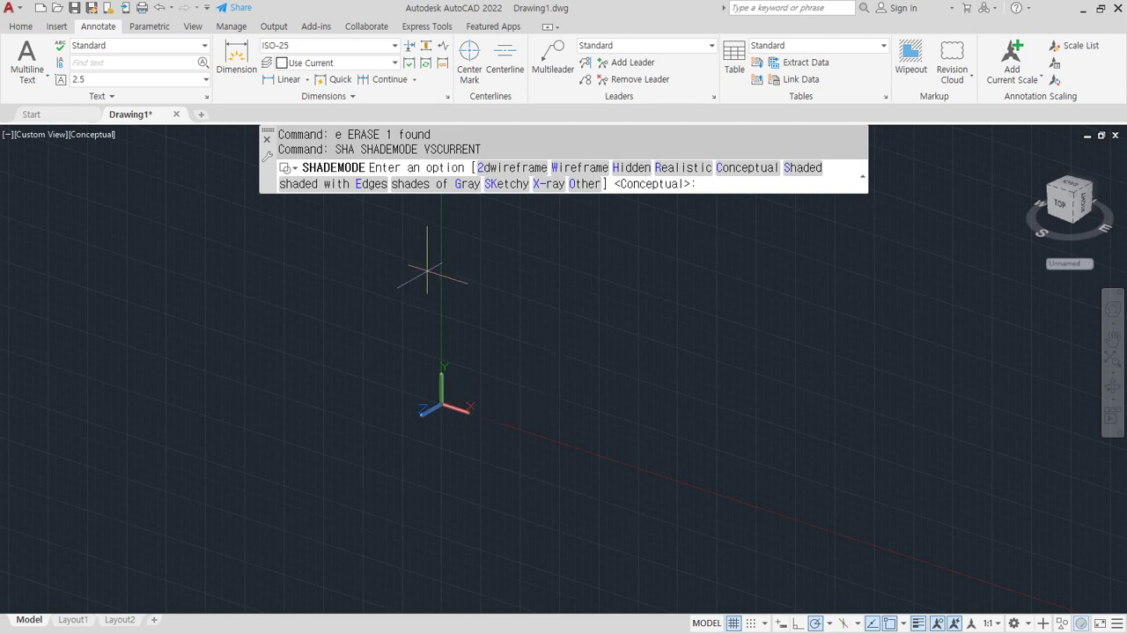
pyautogui.write('2d')
pyautogui.press('Return')
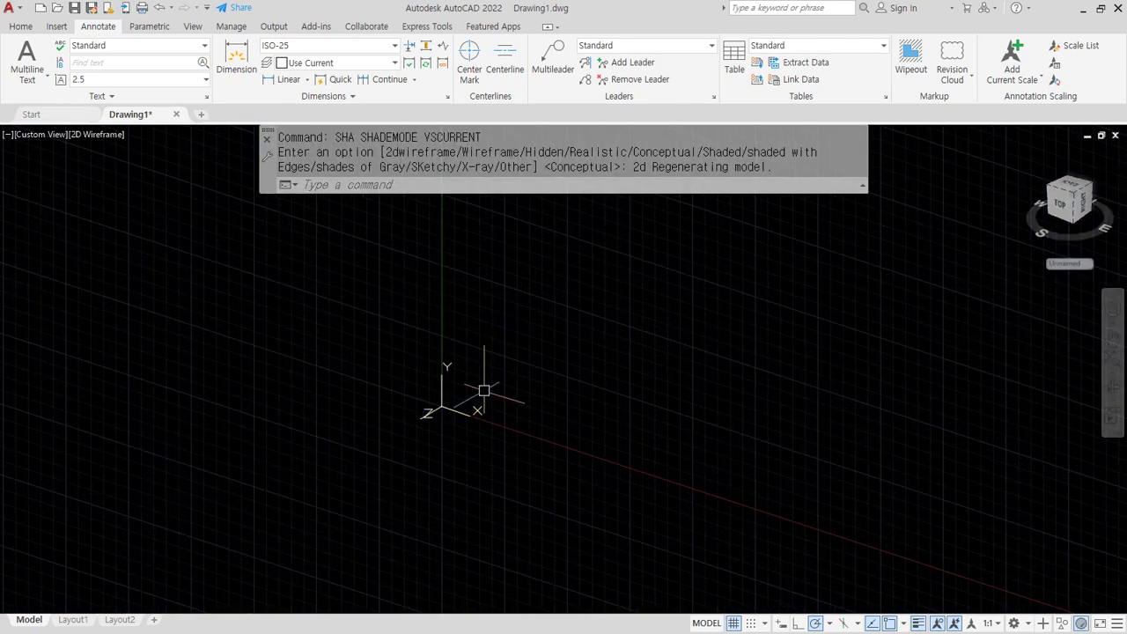
pyautogui.write('l')
pyautogui.press('Return')
pyautogui.press('Escape')
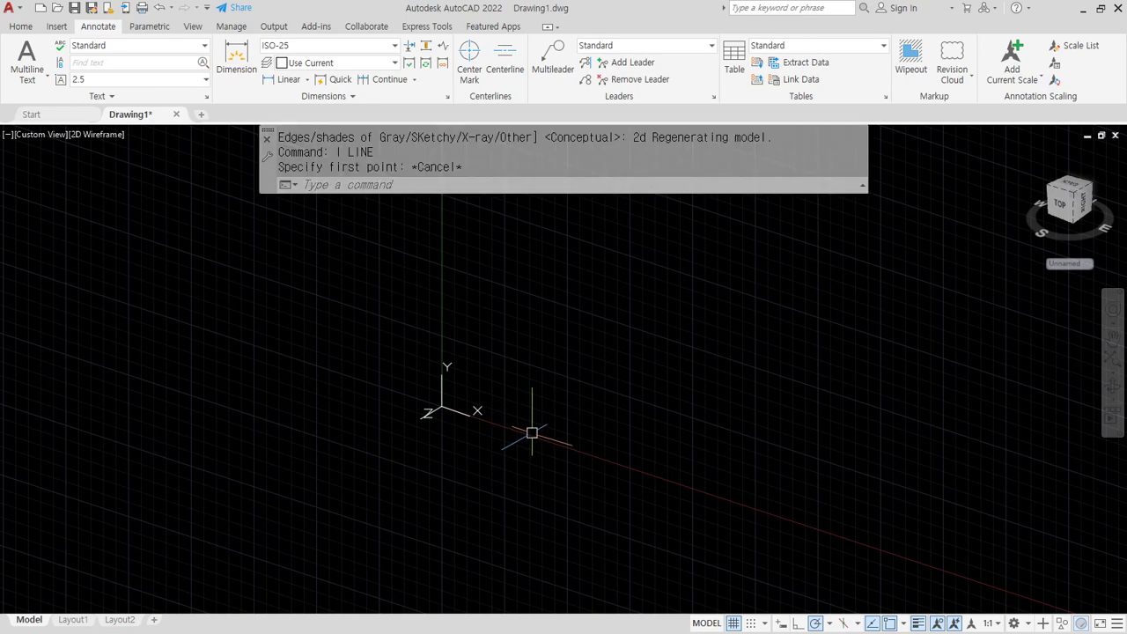
# Draw a tall, narrow rectangle on the current UCS plane, starting near the X axis on the positive side of the origin.
pyautogui.write('rec')
pyautogui.press('Return')
pyautogui.click(517, 429)
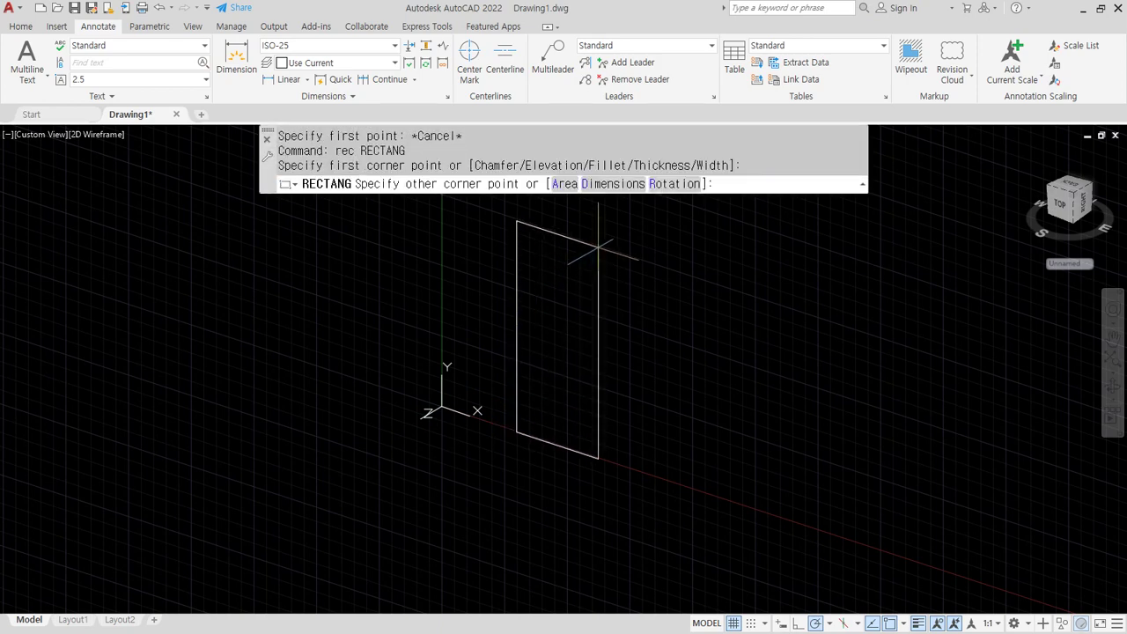
pyautogui.moveTo(548, 224)
pyautogui.mouseDown(button='middle')
pyautogui.moveTo(608, 214)
pyautogui.moveTo(557, 374)
pyautogui.mouseUp(button='middle')
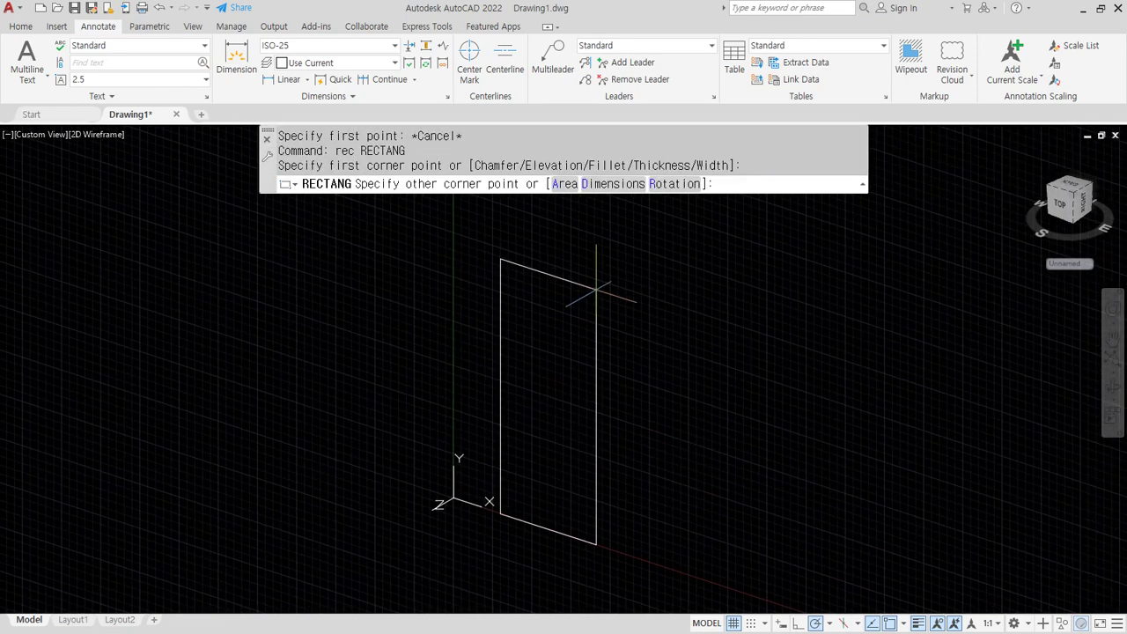
pyautogui.click(606, 253)
# Switch to the plan view of the current UCS to see the rectangle straight on.
pyautogui.write('pl')
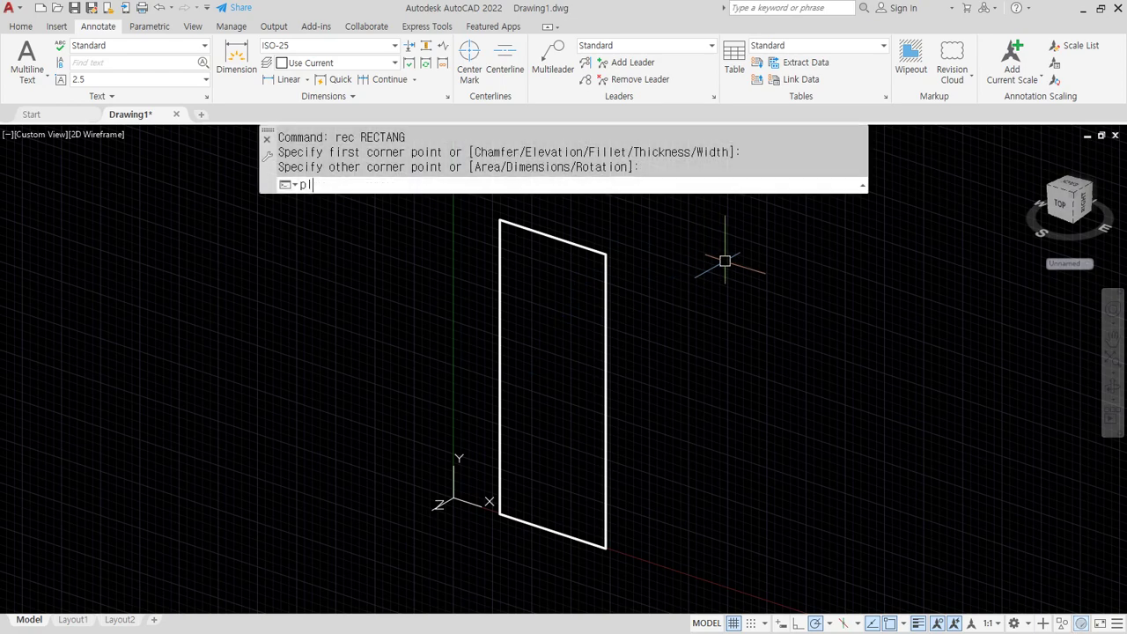
pyautogui.write('an')
pyautogui.press('Return')
pyautogui.press('Return')
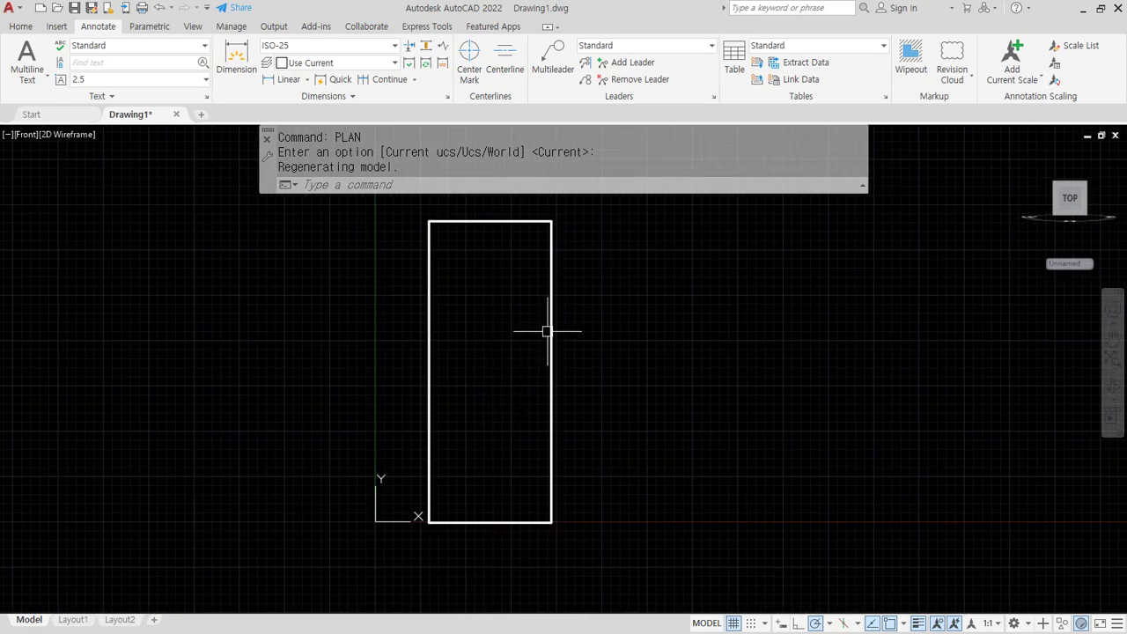
# Stretch the upper end of the rectangle upward by a freely picked distance to make it taller.
pyautogui.moveTo(554, 294); pyautogui.dragTo(534, 360, button='middle')
pyautogui.write('s')
pyautogui.press('Return')
pyautogui.click(554, 287)
pyautogui.click(312, 361)
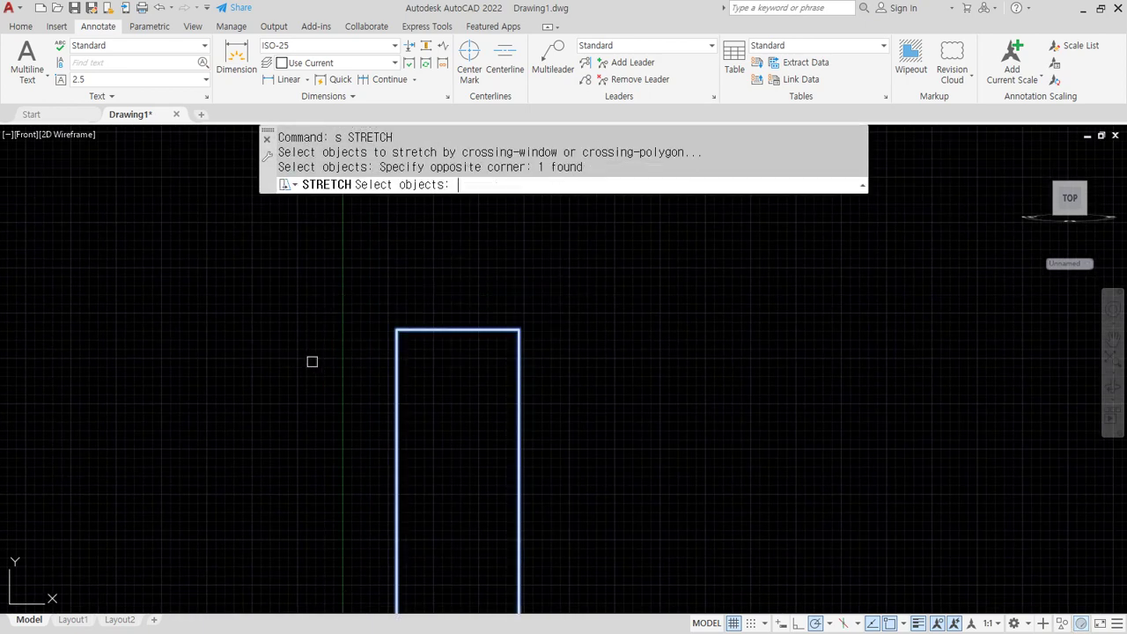
pyautogui.press('Return')
pyautogui.click(310, 387)
pyautogui.click(309, 335)
pyautogui.scroll(-2, 316, 420)
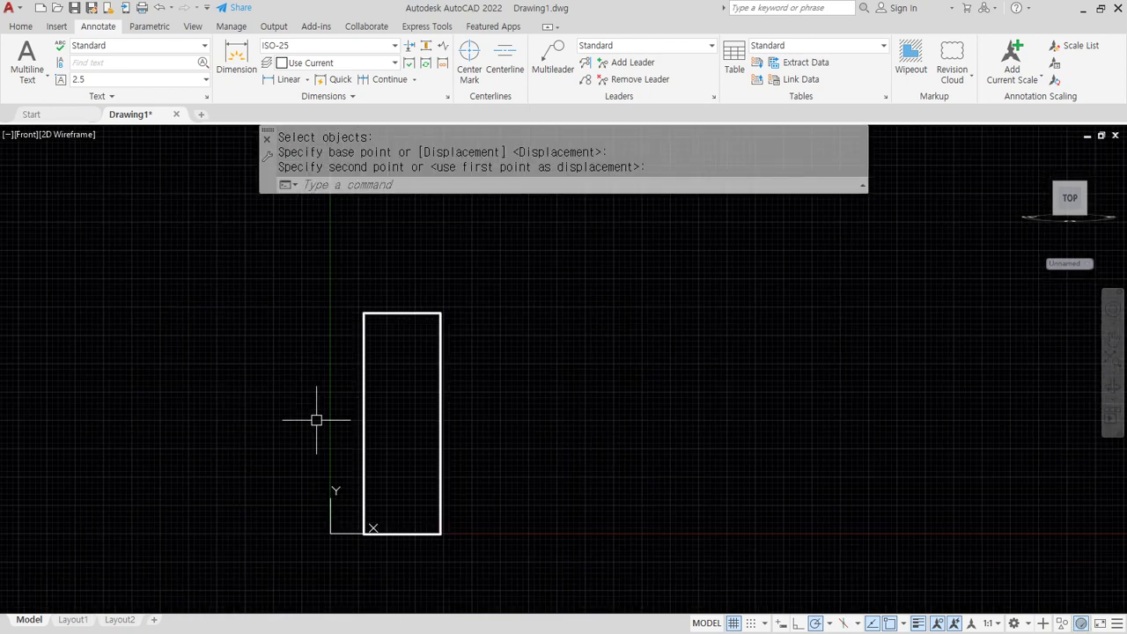
# Explode the rectangle into separate lines.
pyautogui.scroll(2, 316, 419)
pyautogui.write('x')
pyautogui.press('Return')
pyautogui.click(543, 493)
pyautogui.click(478, 511)
pyautogui.press('Return')
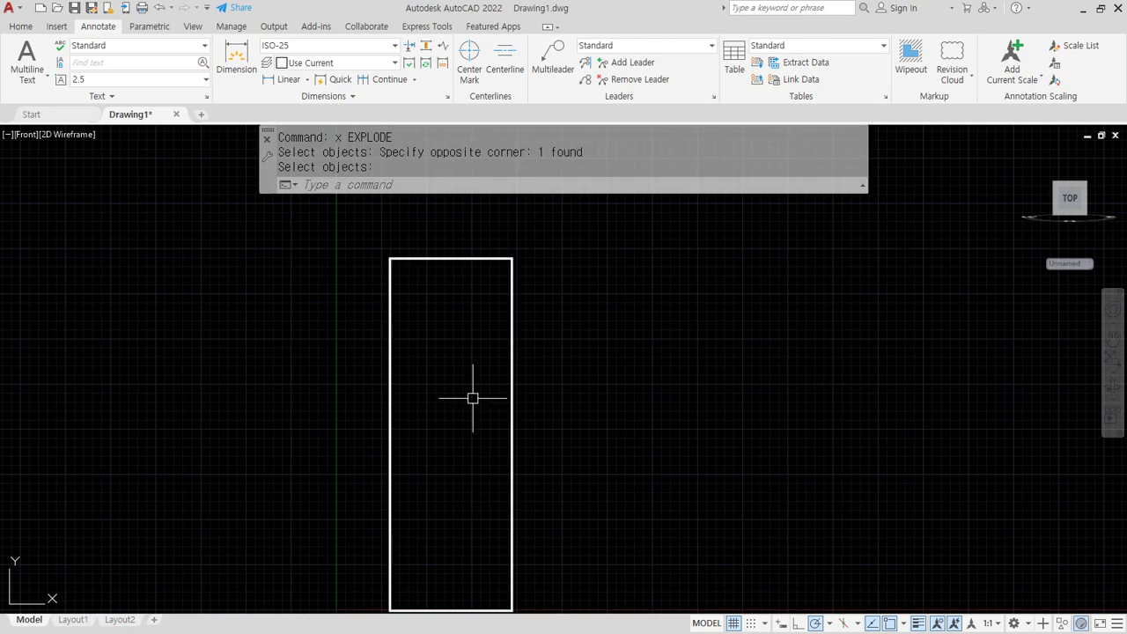
# Offset the rectangle's left vertical line slightly inward, picking two points close together as the offset distance.
pyautogui.moveTo(473, 398); pyautogui.dragTo(460, 348, button='middle')
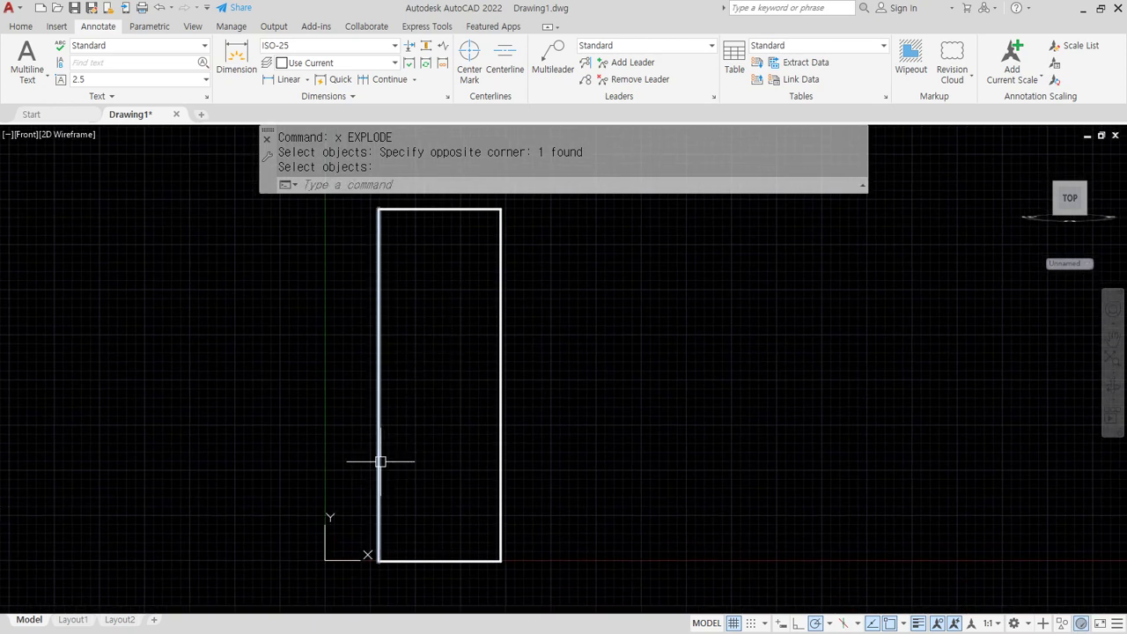
pyautogui.write('o')
pyautogui.press('Return')
pyautogui.scroll(2, 367, 495)
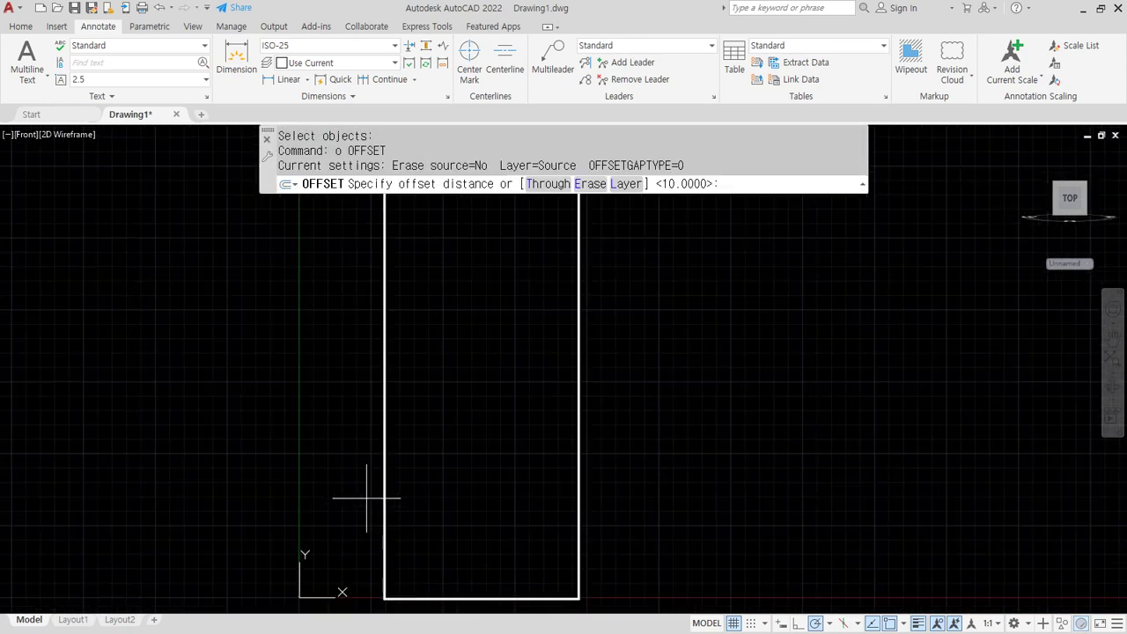
pyautogui.click(415, 437)
pyautogui.click(423, 435)
pyautogui.click(384, 445)
pyautogui.click(432, 451)
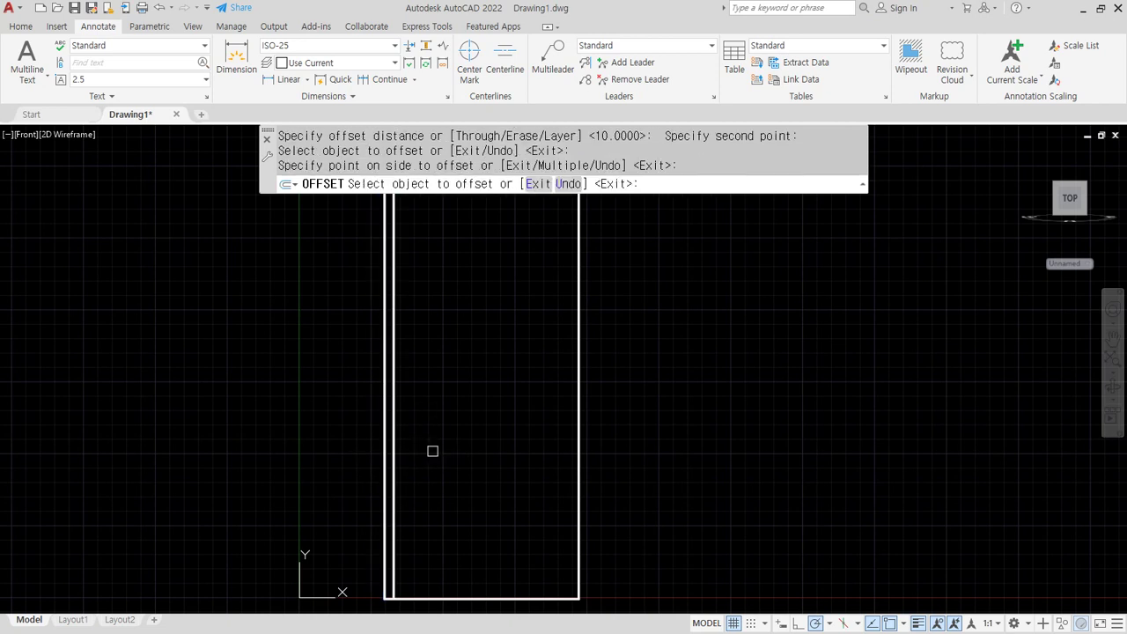
pyautogui.moveTo(470, 585); pyautogui.dragTo(457, 503, button='middle')
pyautogui.scroll(2, 479, 507)
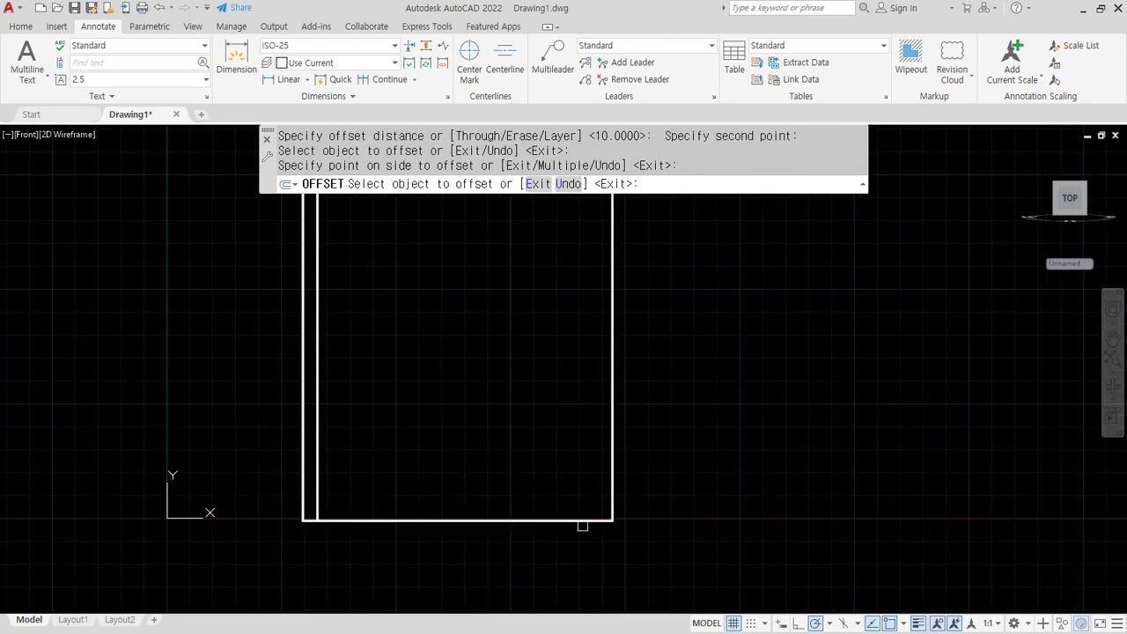
pyautogui.press('Return')
# Draw a gently sloping line from just outside the rectangle's lower right corner, rising past its left side.
pyautogui.write('l')
pyautogui.press('Return')
pyautogui.scroll(2, 626, 515)
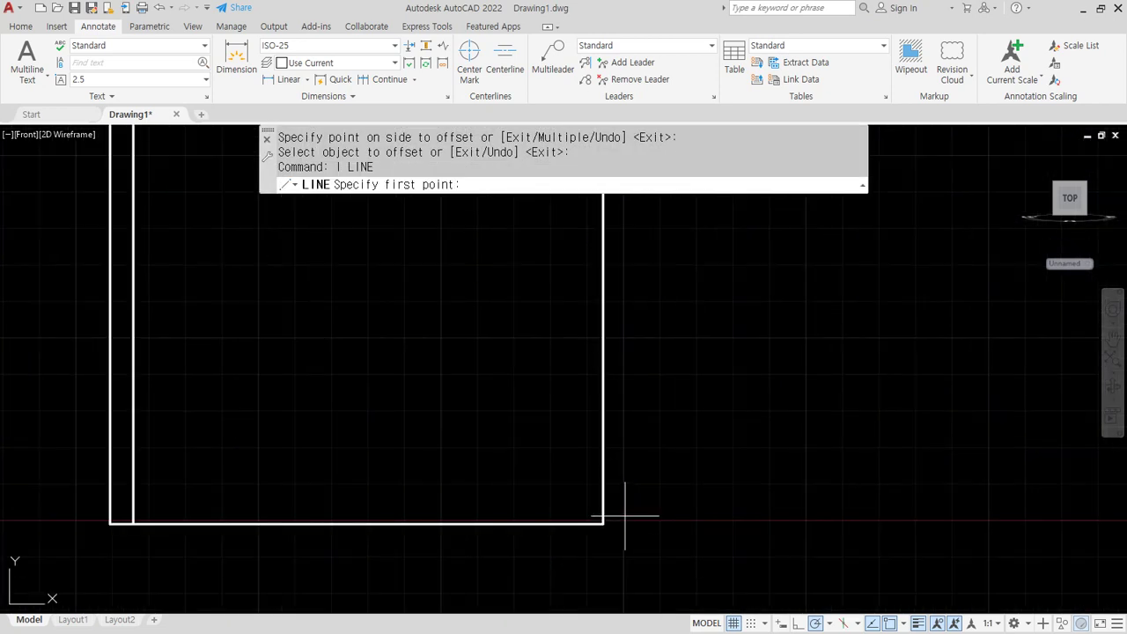
pyautogui.click(626, 516)
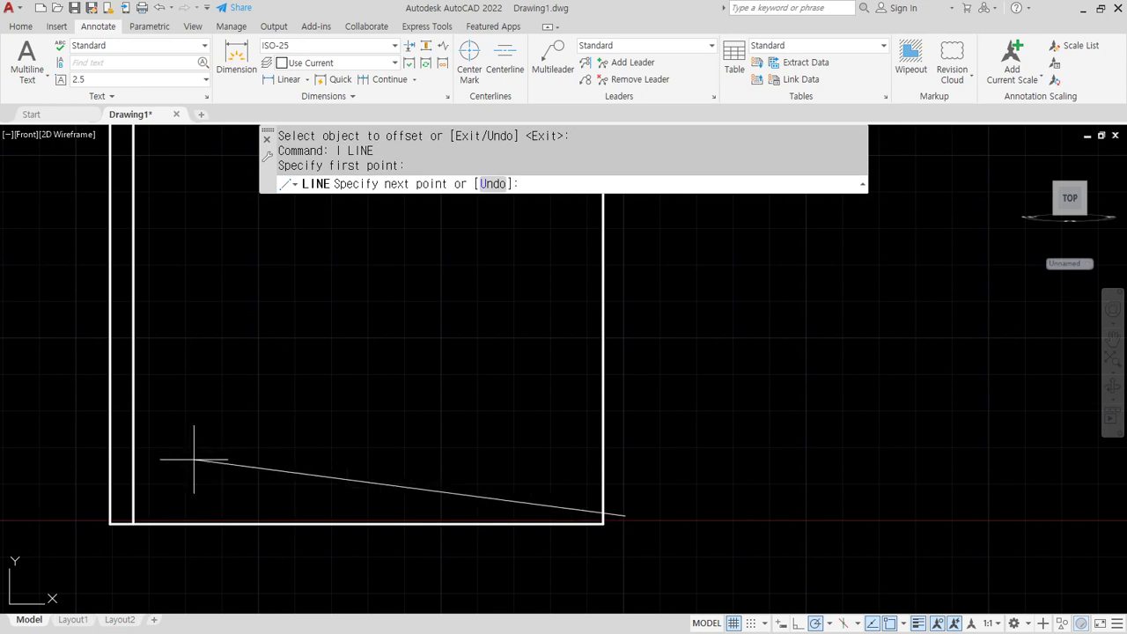
pyautogui.click(62, 452)
pyautogui.press('Return')
# Fillet the sloping line with the inner offset vertical line, picking two points for a small radius.
pyautogui.write('f')
pyautogui.press('Return')
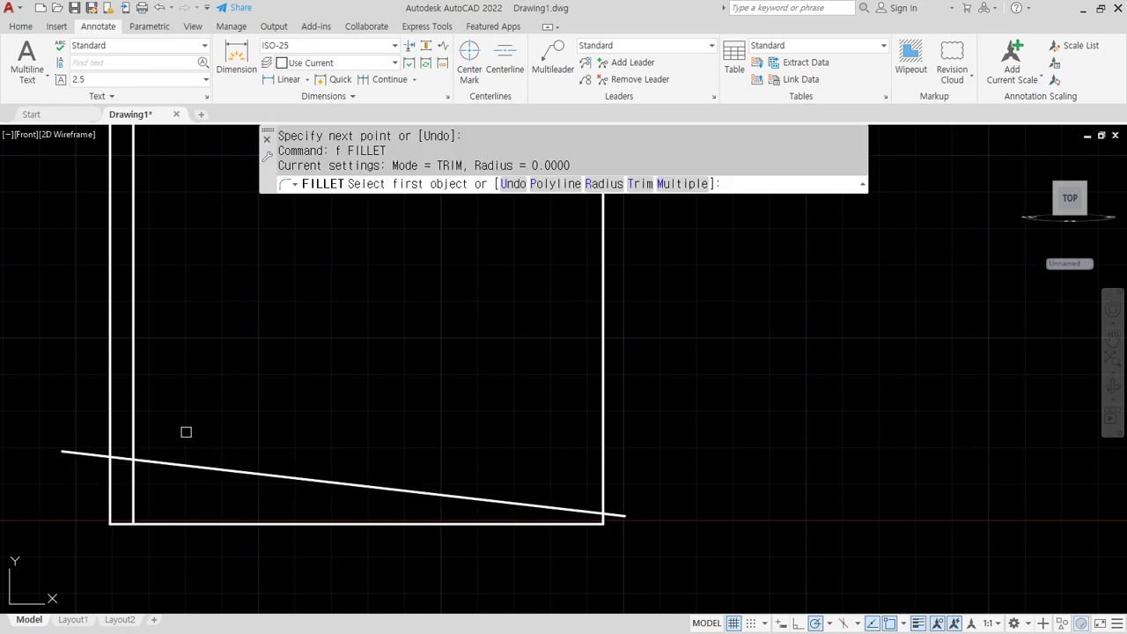
pyautogui.write('r')
pyautogui.press('Return')
pyautogui.click(186, 431)
pyautogui.click(184, 453)
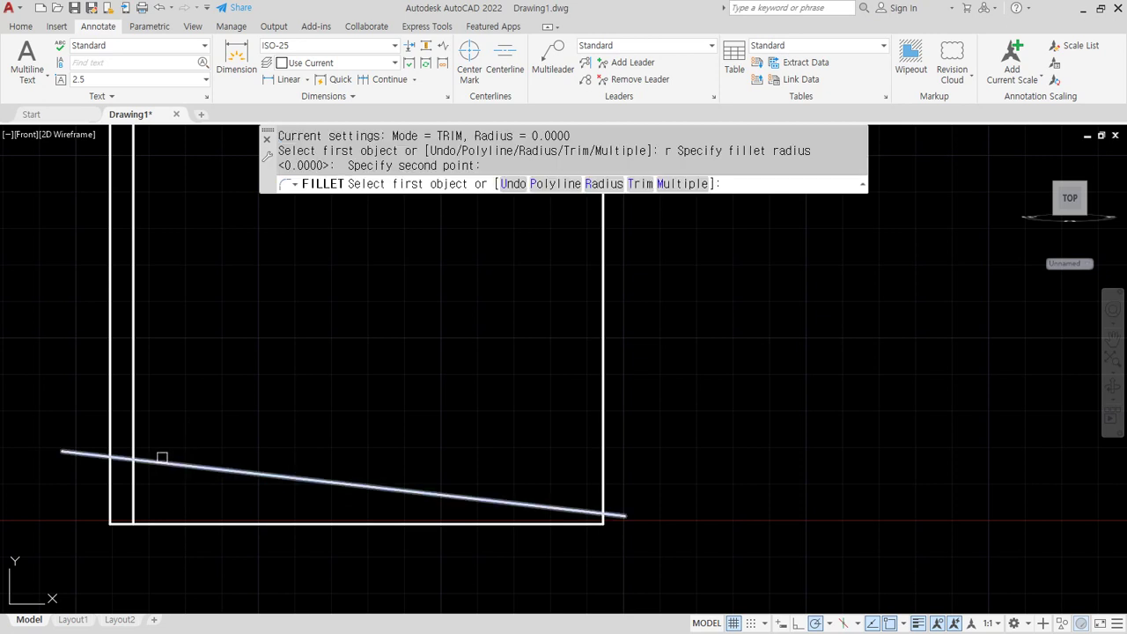
pyautogui.click(148, 454)
pyautogui.click(133, 432)
pyautogui.scroll(5, 616, 511)
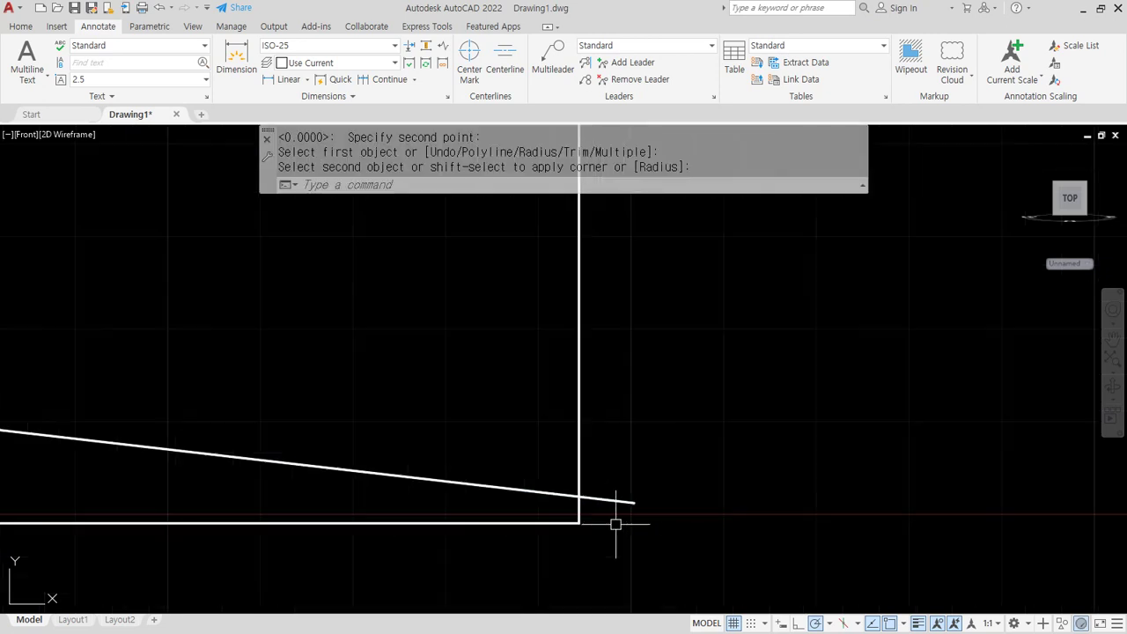
# Fillet the sloping line with the rectangle's right vertical line, picking two points for a radius of about 0.95.
pyautogui.write('f')
pyautogui.press('Return')
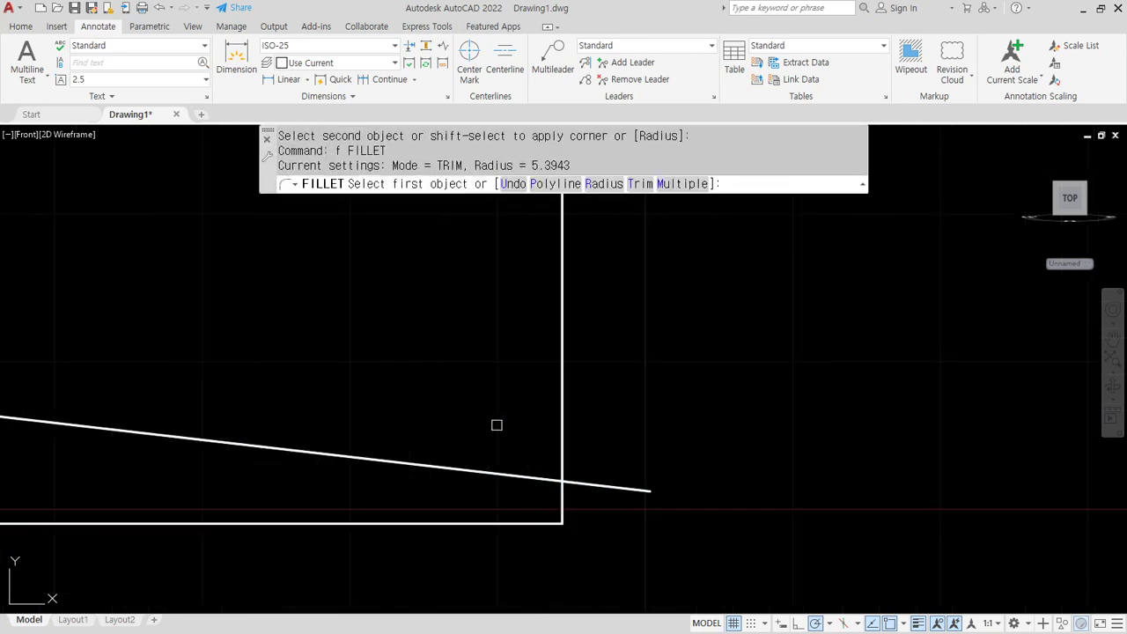
pyautogui.press('Escape')
pyautogui.press('Return')
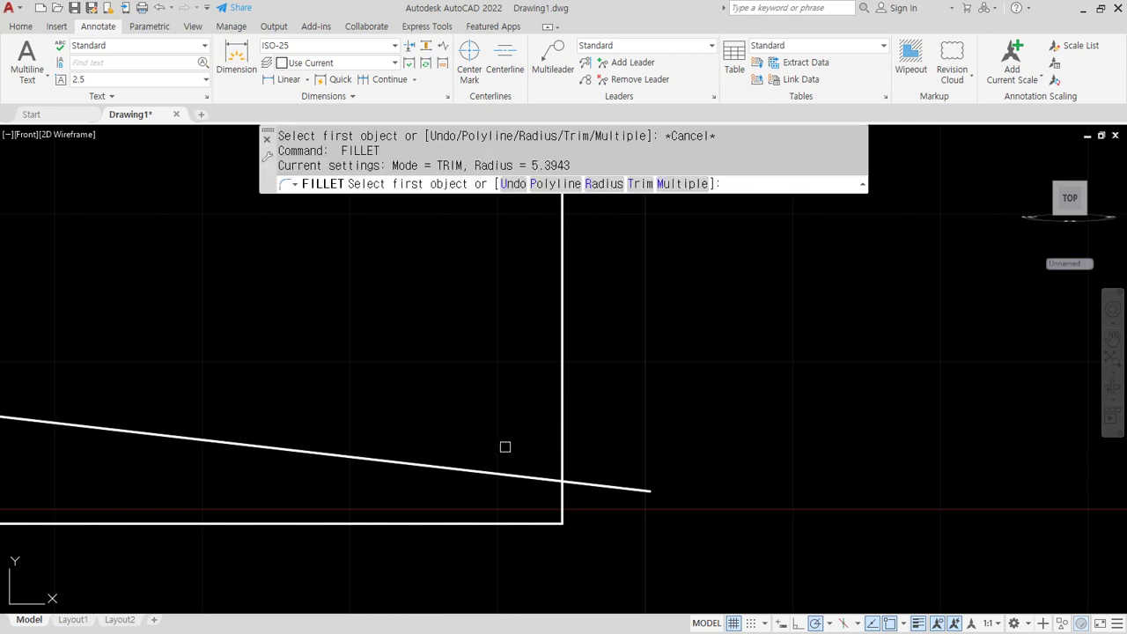
pyautogui.write('r')
pyautogui.press('Return')
pyautogui.click(504, 447)
pyautogui.click(511, 433)
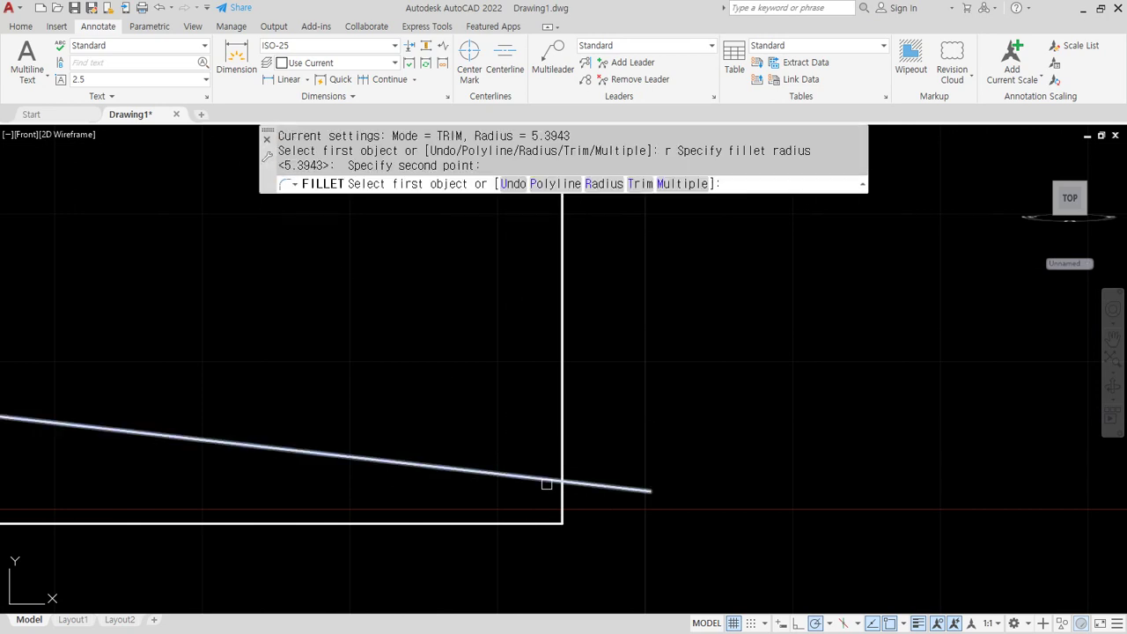
pyautogui.click(544, 479)
pyautogui.click(564, 497)
pyautogui.scroll(-2, 566, 500)
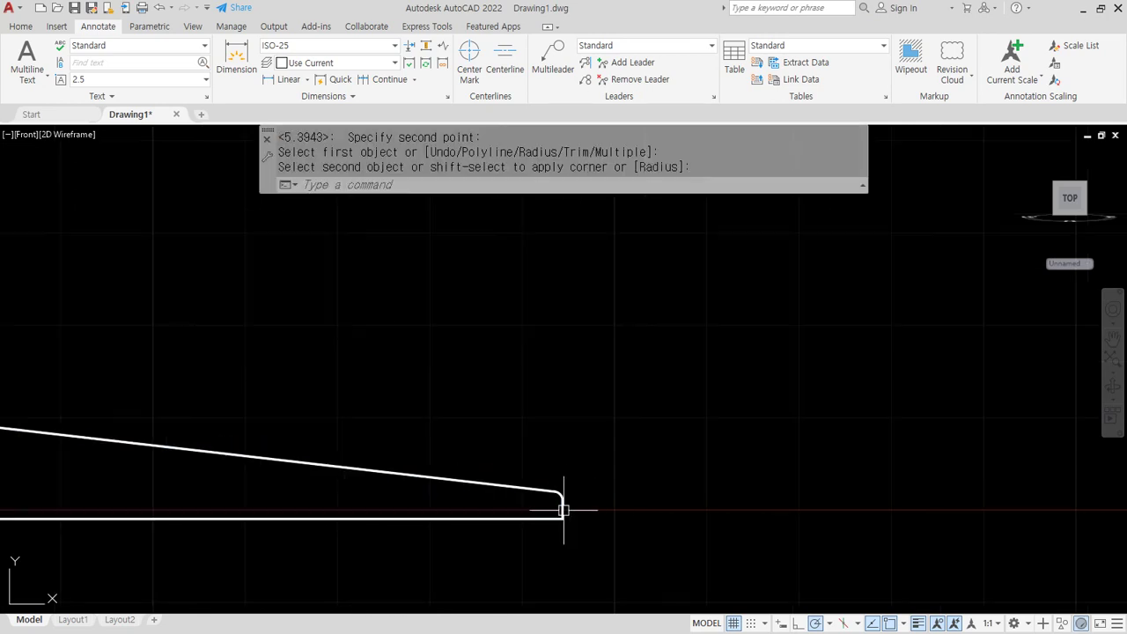
# Draw an ellipse centred on the rectangle's upper left corner, one axis ending partway down the left side, the other at the top line's right end.
pyautogui.scroll(-5, 274, 419)
pyautogui.moveTo(264, 422); pyautogui.dragTo(366, 612, button='middle')
pyautogui.scroll(-1, 304, 401)
pyautogui.scroll(-4, 302, 407)
pyautogui.moveTo(305, 427); pyautogui.dragTo(293, 389, button='middle')
pyautogui.scroll(2, 255, 467)
pyautogui.scroll(2, 276, 427)
pyautogui.scroll(-2, 278, 383)
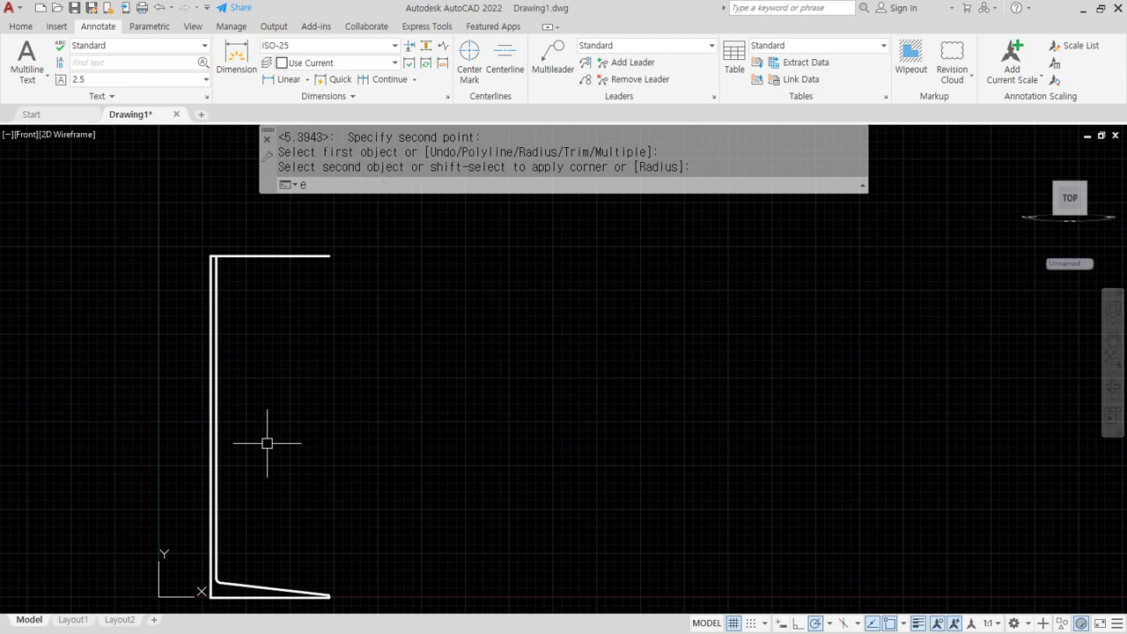
pyautogui.write('l')
pyautogui.press('Return')
pyautogui.write('c')
pyautogui.press('Return')
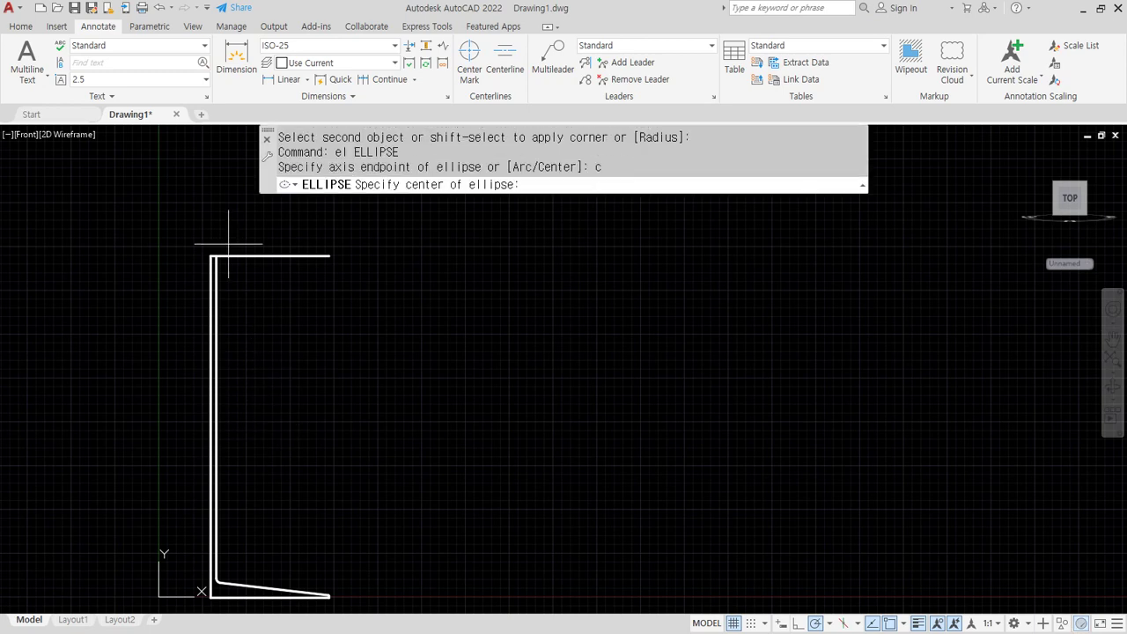
pyautogui.click(212, 255)
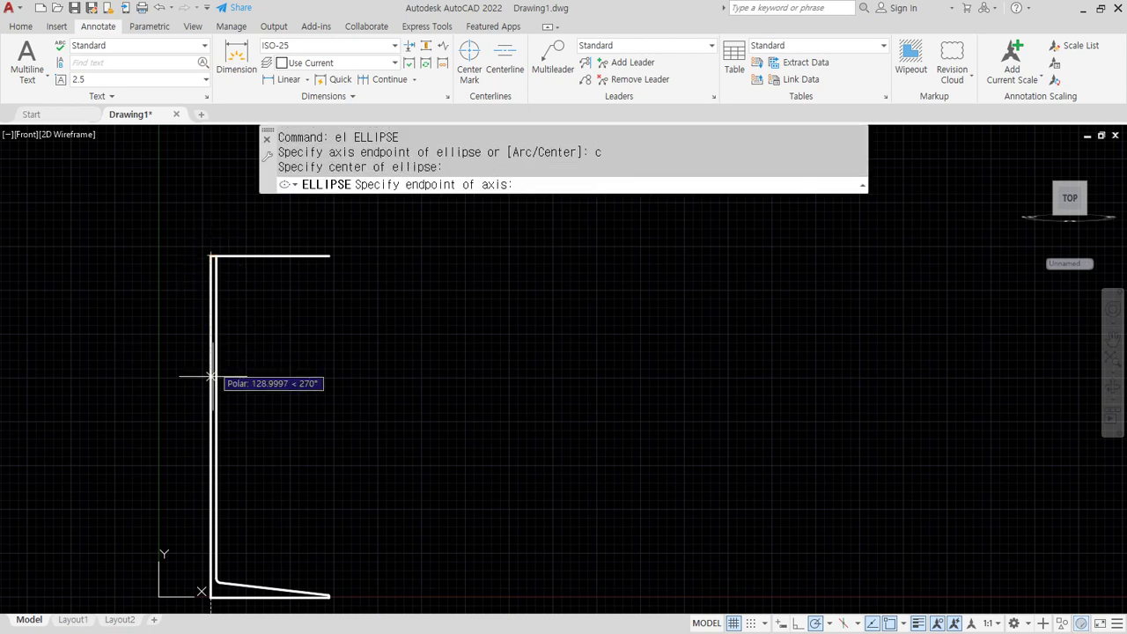
pyautogui.click(211, 449)
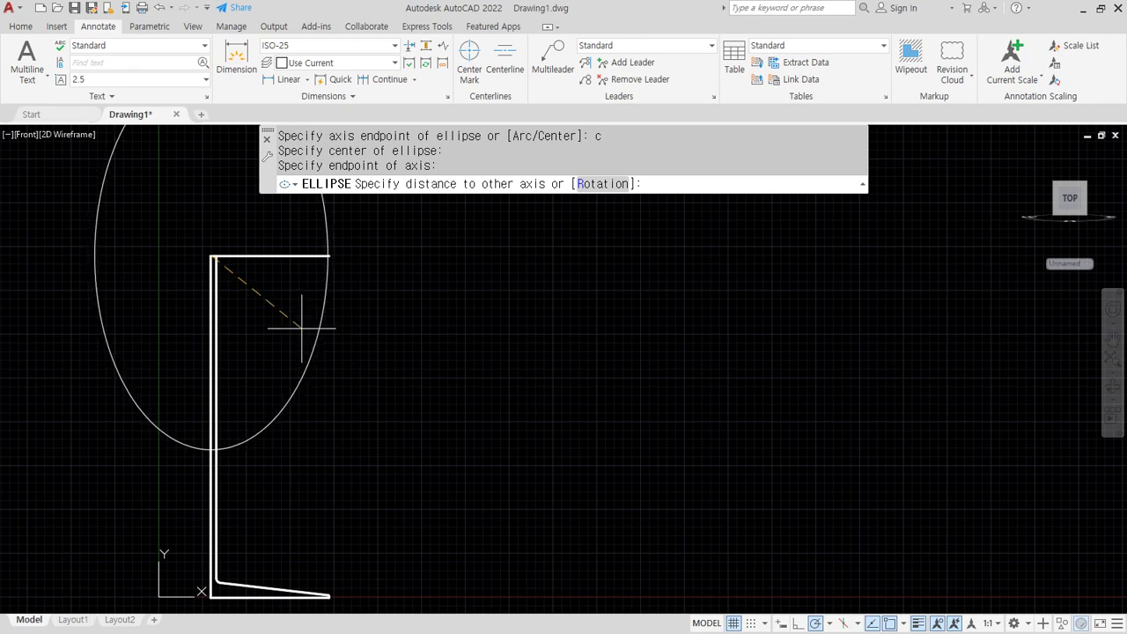
pyautogui.click(329, 255)
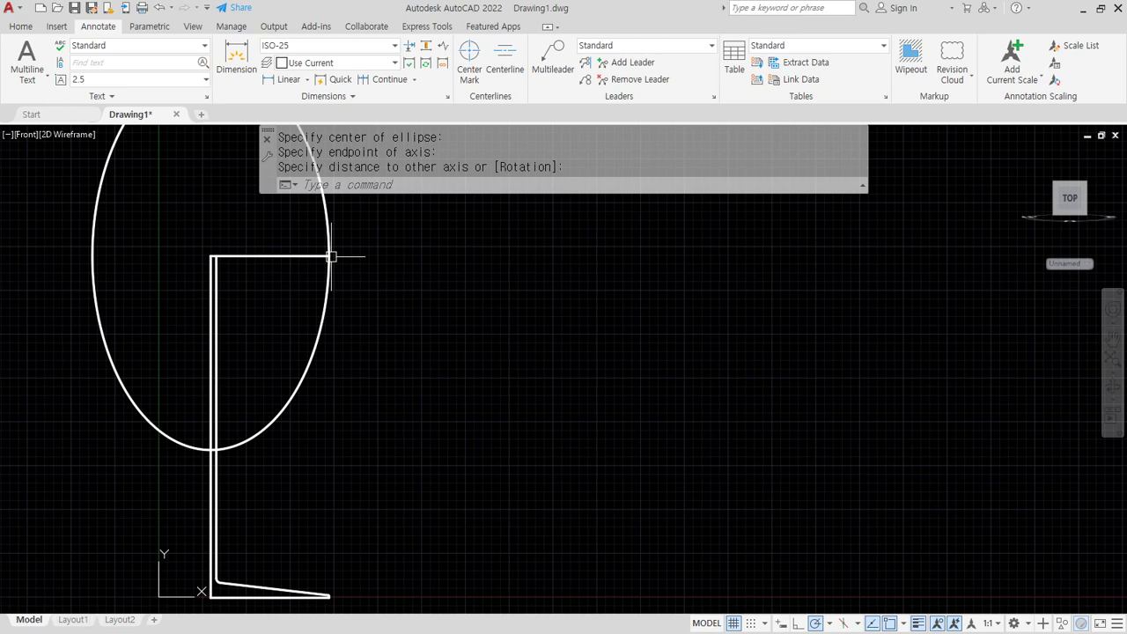
# Move the ellipse down and slightly to the left over the profile.
pyautogui.write('m')
pyautogui.press('Return')
pyautogui.click(308, 380)
pyautogui.press('Return')
pyautogui.click(337, 394)
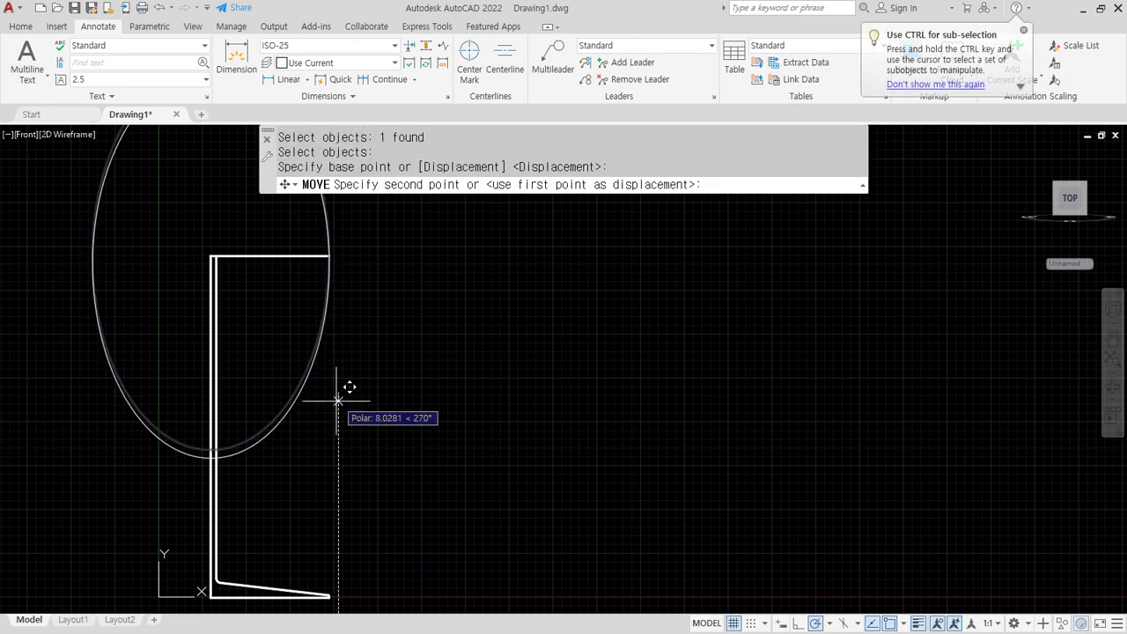
pyautogui.click(328, 453)
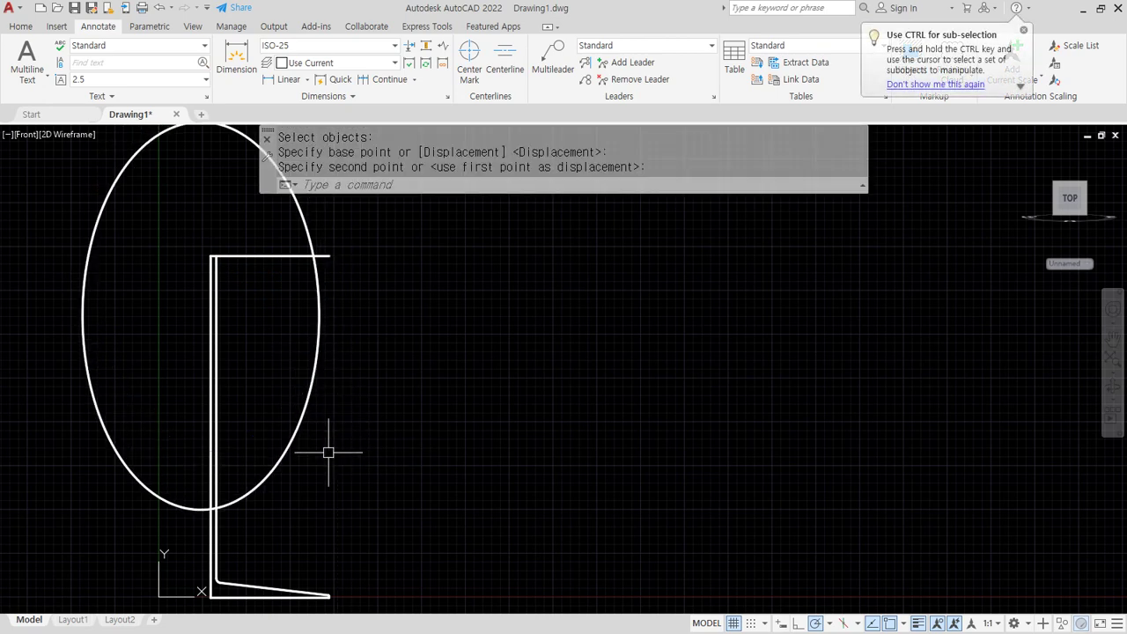
# Draw a vertical line straight down from the right end of the top line, past the ellipse's widest point.
pyautogui.scroll(2, 321, 275)
pyautogui.write('l')
pyautogui.press('Return')
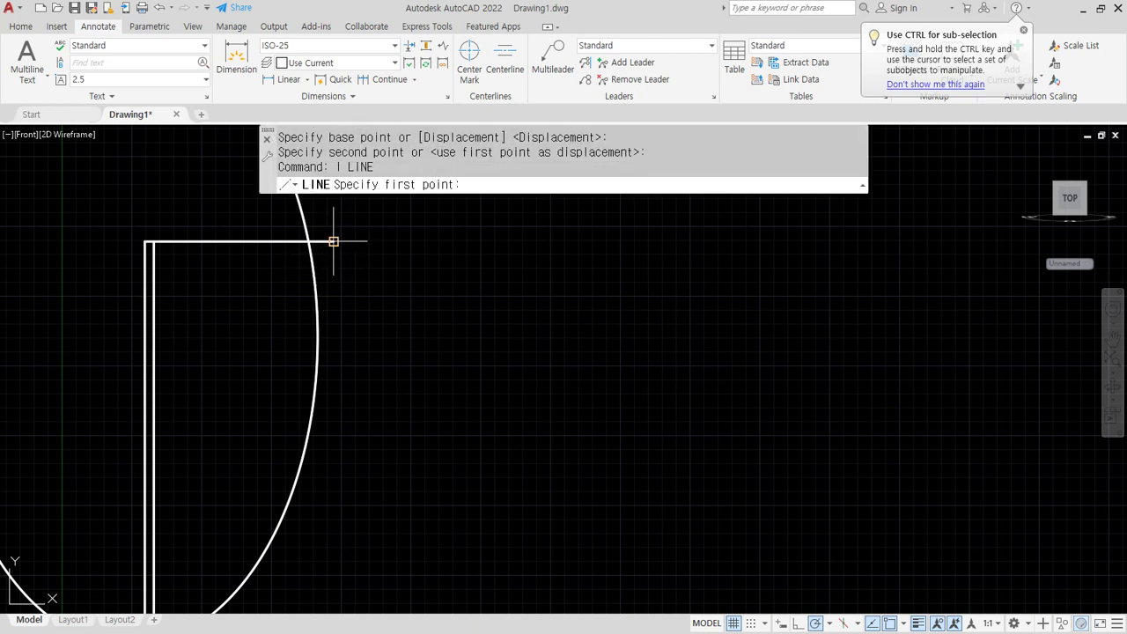
pyautogui.click(334, 241)
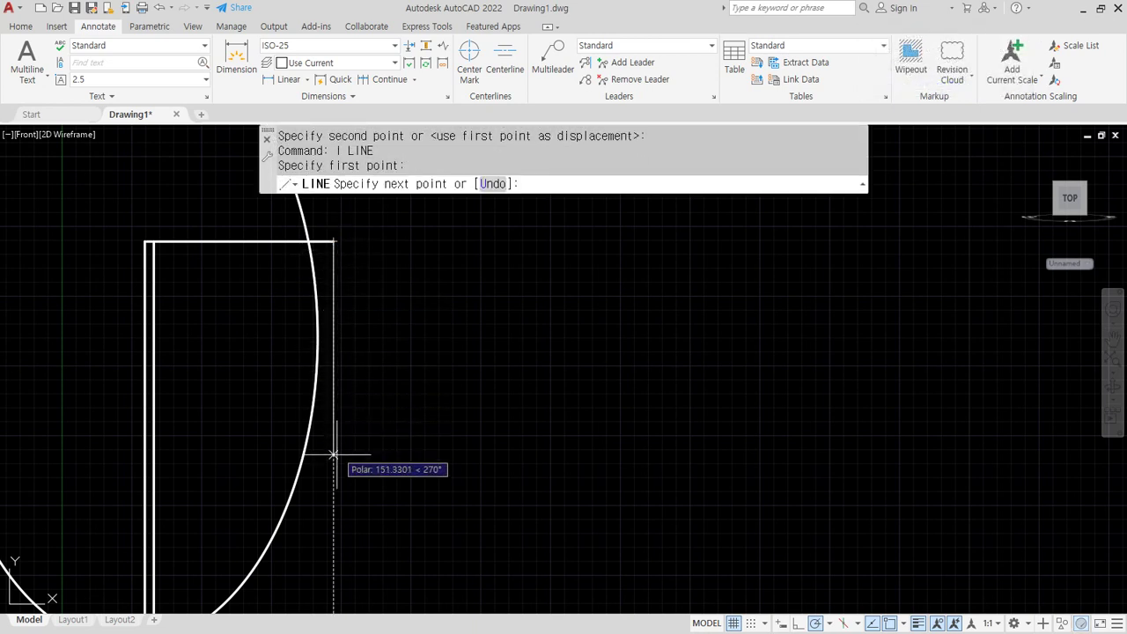
pyautogui.click(333, 535)
pyautogui.press('Return')
pyautogui.moveTo(270, 549); pyautogui.dragTo(265, 447, button='middle')
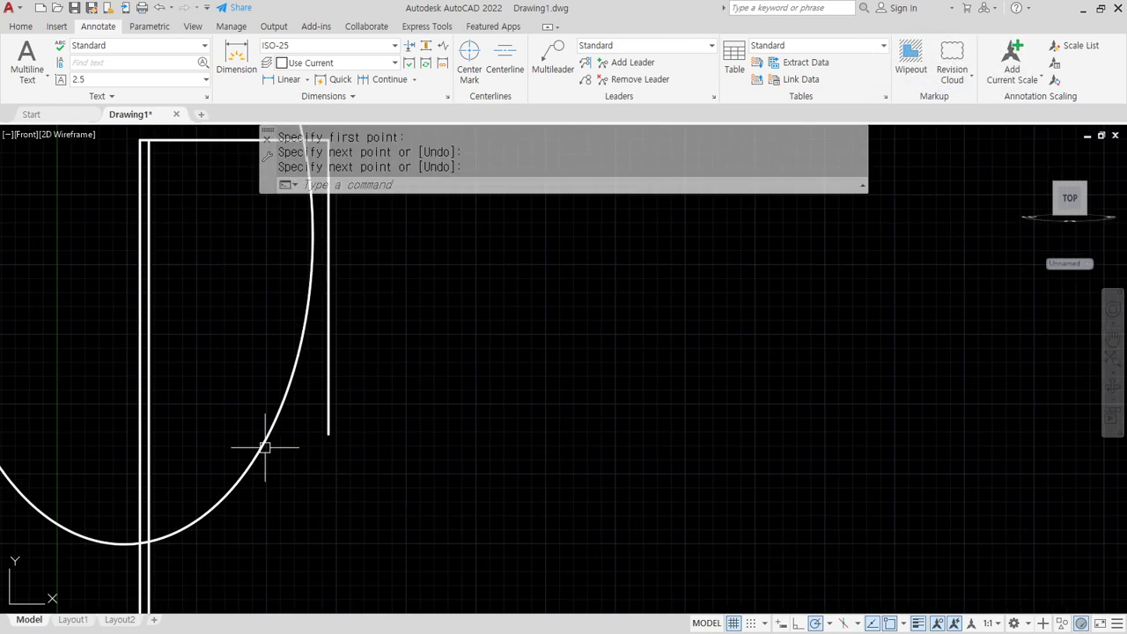
pyautogui.press('Return')
pyautogui.click(176, 531)
pyautogui.press('Escape')
# Move the ellipse horizontally from its lowest point onto the profile's outer left vertical line.
pyautogui.scroll(3, 124, 543)
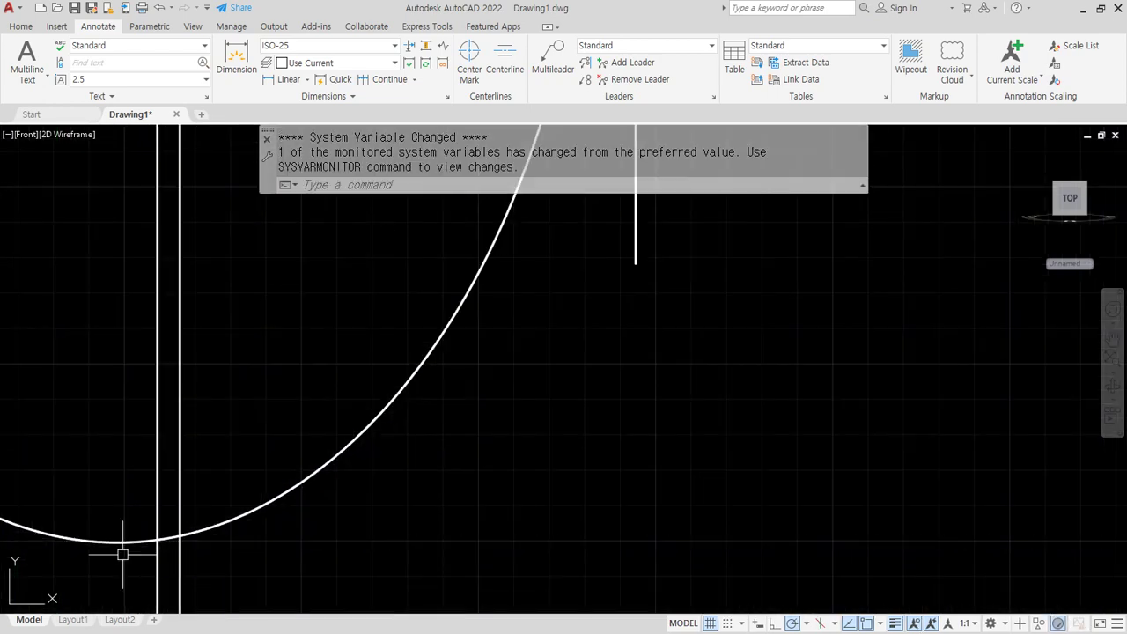
pyautogui.write('m')
pyautogui.press('Return')
pyautogui.click(117, 541)
pyautogui.press('Return')
pyautogui.click(115, 545)
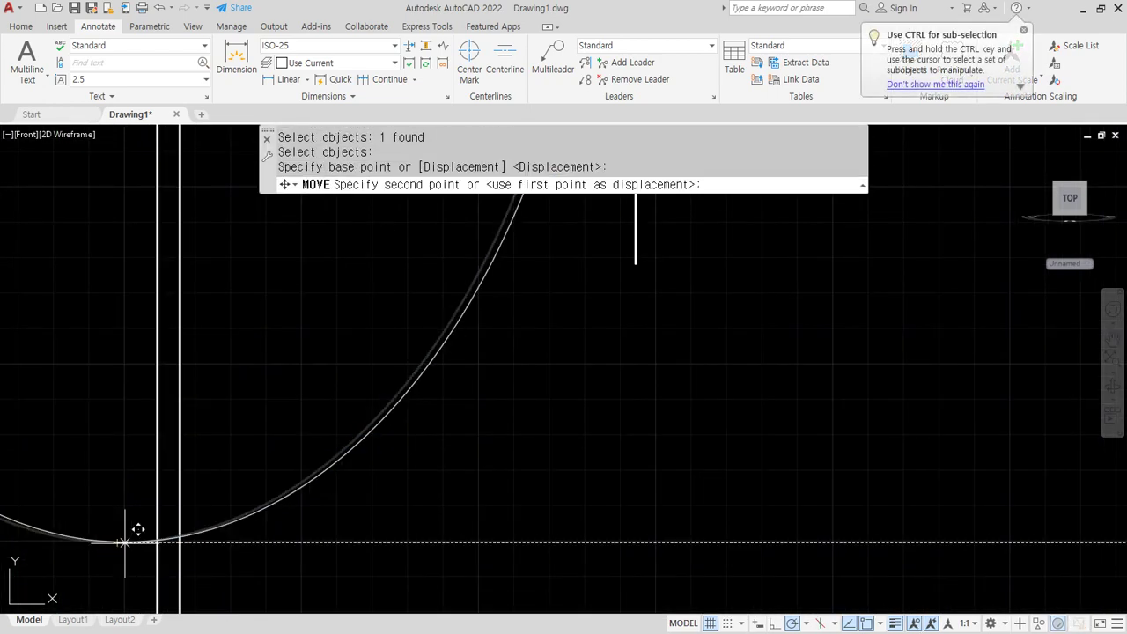
pyautogui.click(157, 543)
# Trim away the part of the ellipse outside the profile, leaving the arc between the top line and the outer left line.
pyautogui.scroll(-3, 237, 516)
pyautogui.scroll(-5, 403, 358)
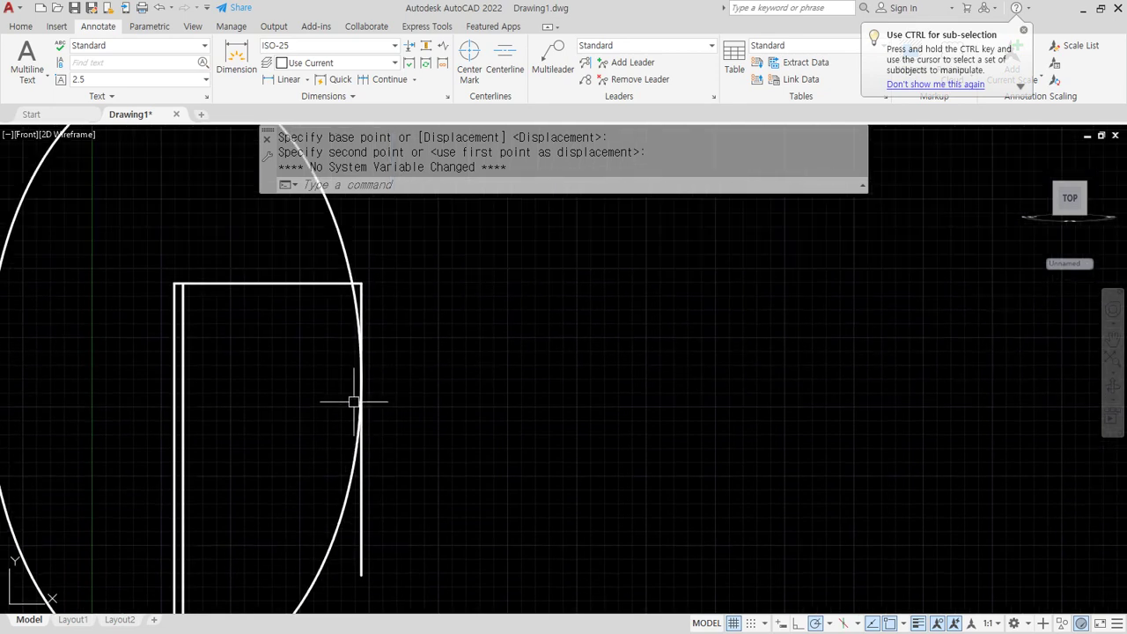
pyautogui.write('tr')
pyautogui.press('Return')
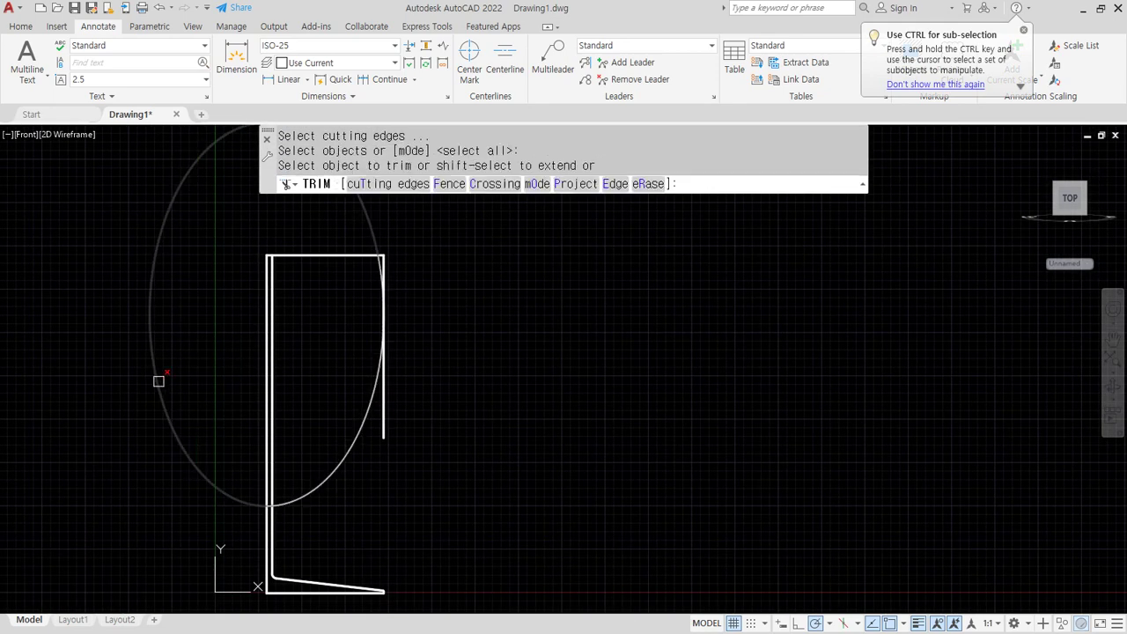
pyautogui.click(160, 381)
pyautogui.scroll(2, 408, 261)
pyautogui.press('Escape')
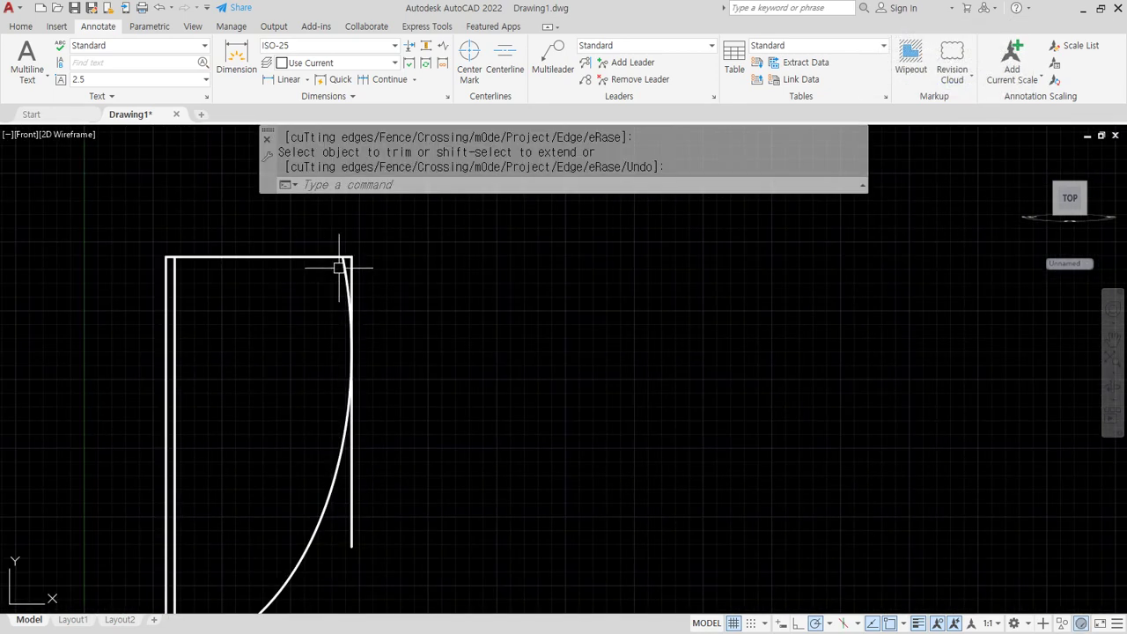
pyautogui.click(339, 315)
pyautogui.scroll(2, 334, 332)
pyautogui.press('Escape')
# Fillet the right vertical line with the elliptical arc at radius 0, keeping the line above and the arc below.
pyautogui.write('f')
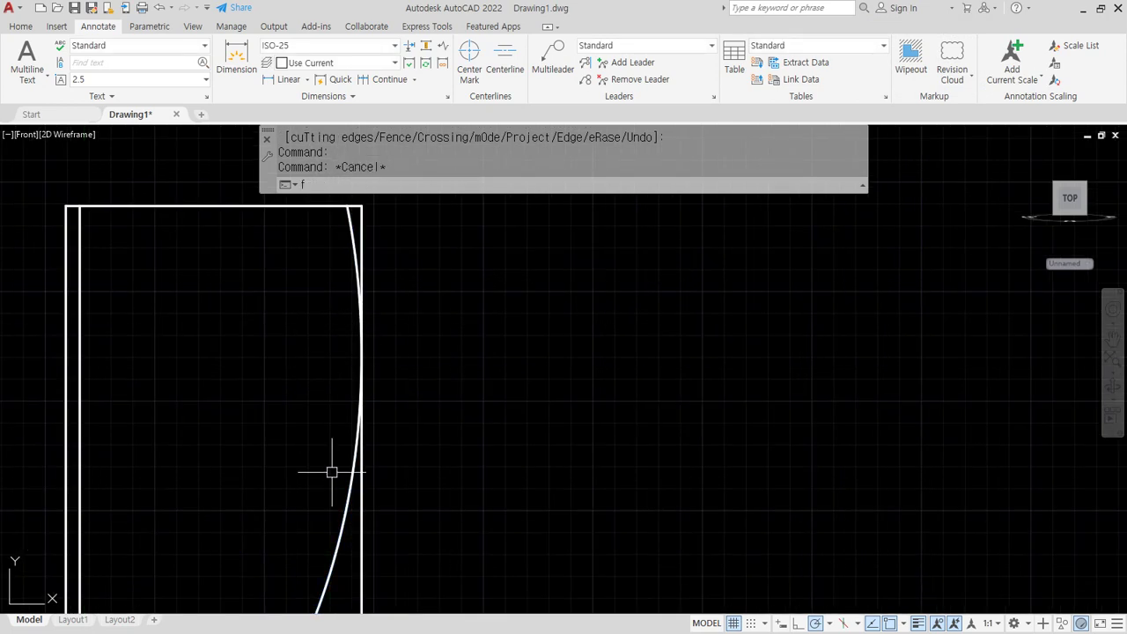
pyautogui.press('Return')
pyautogui.write('r')
pyautogui.press('Return')
pyautogui.write('0')
pyautogui.press('Return')
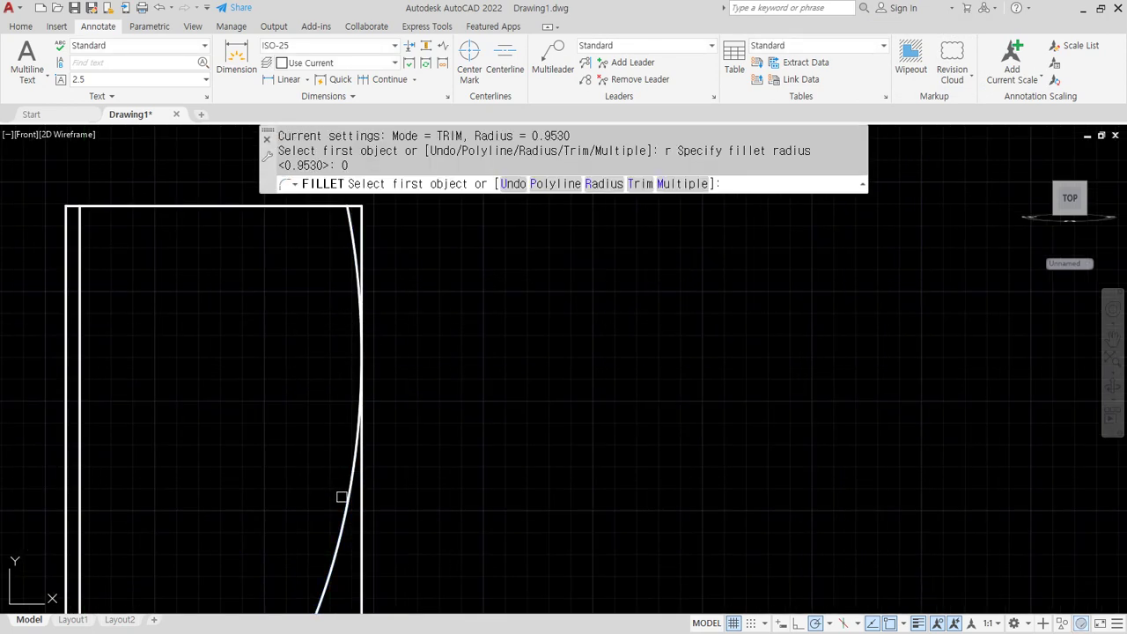
pyautogui.click(364, 225)
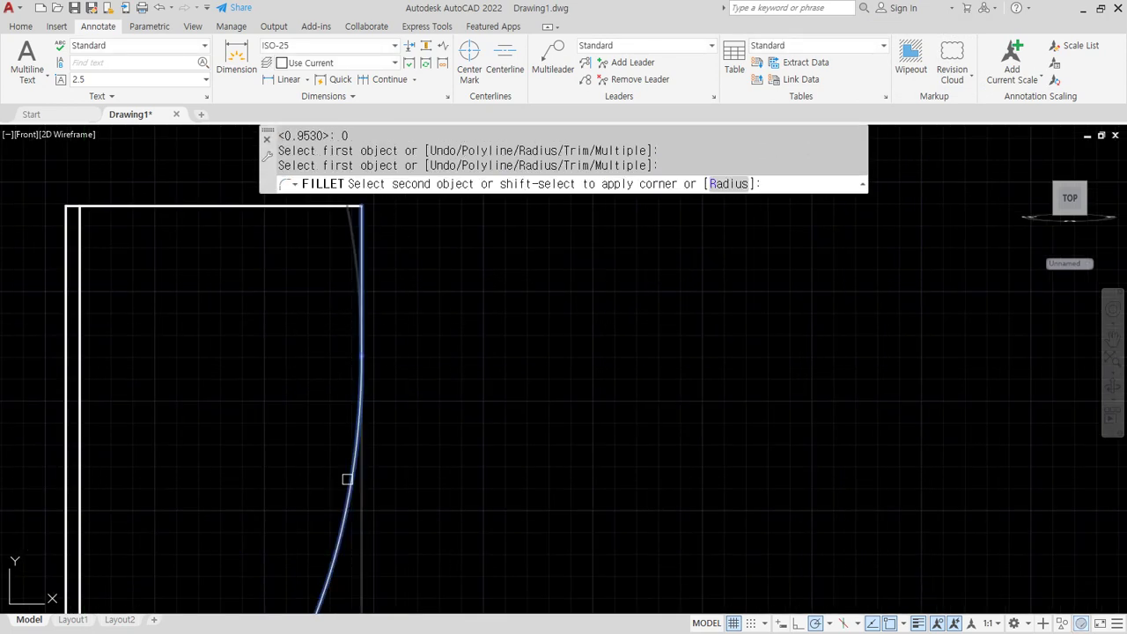
pyautogui.click(363, 453)
# Offset the elliptical arc inward, picking the gap between the two left vertical lines as the distance.
pyautogui.scroll(-4, 311, 449)
pyautogui.scroll(4, 241, 480)
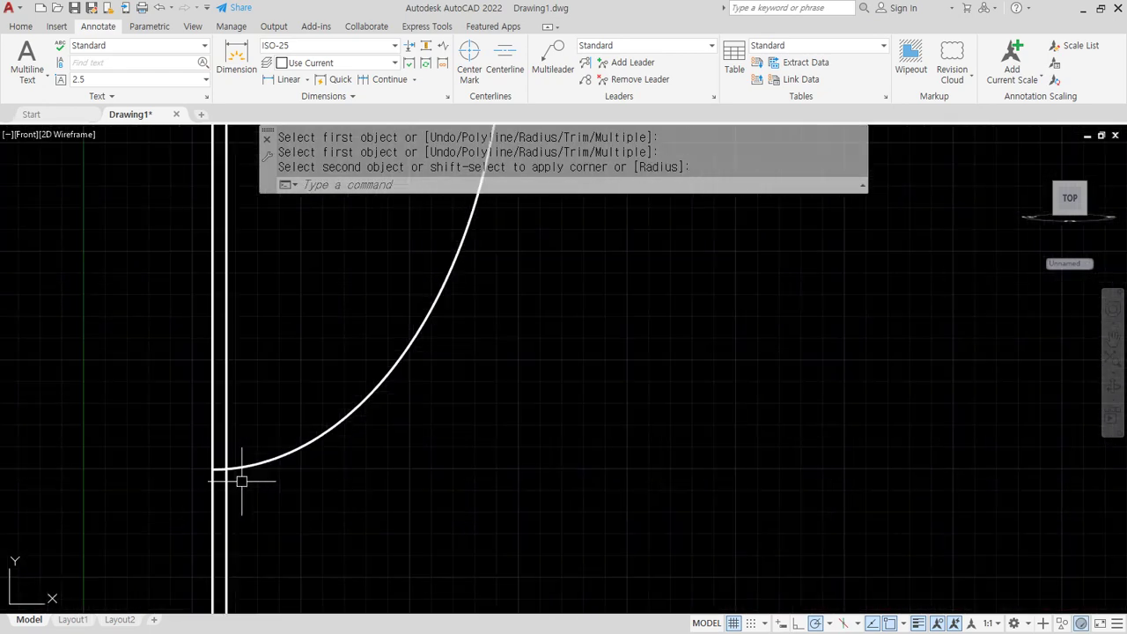
pyautogui.scroll(2, 220, 519)
pyautogui.write('o')
pyautogui.press('Return')
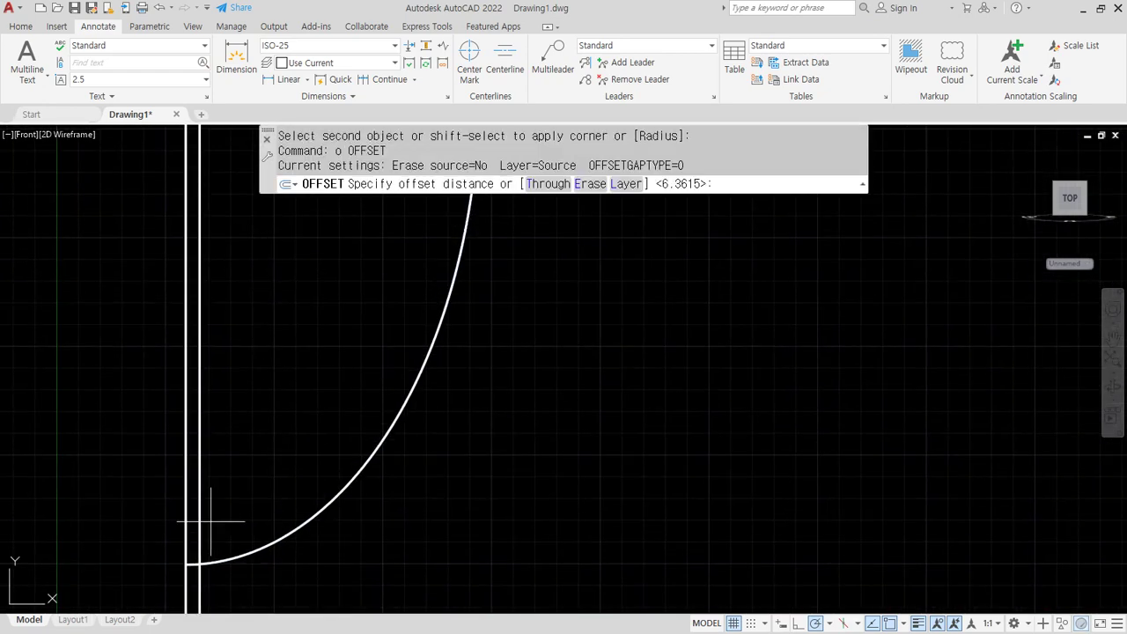
pyautogui.scroll(4, 189, 563)
pyautogui.click(252, 535)
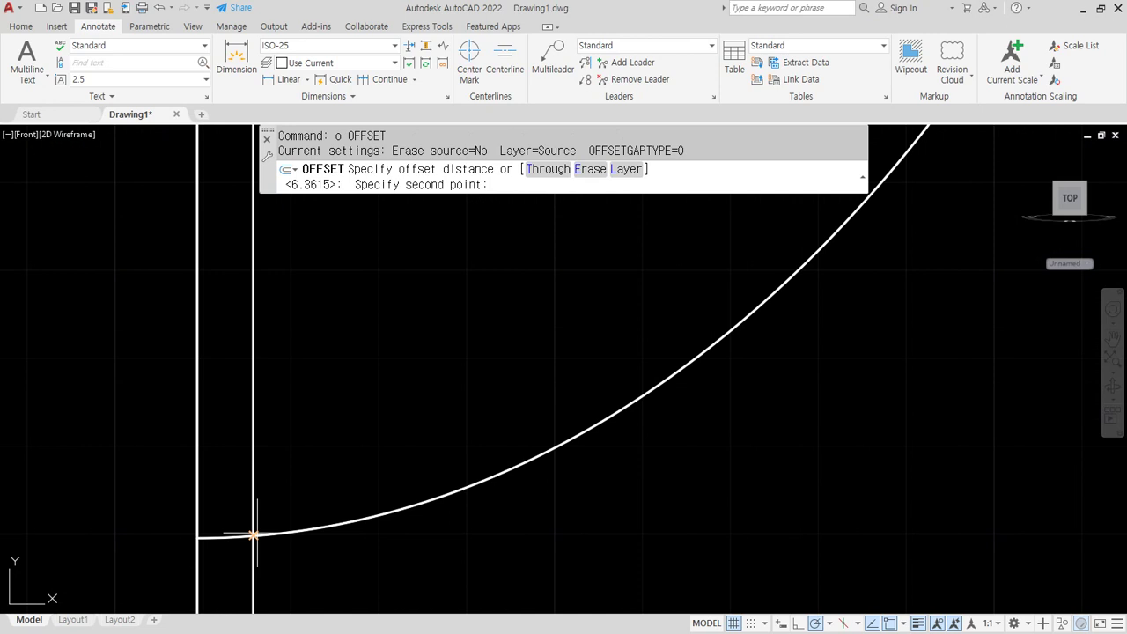
pyautogui.click(198, 533)
pyautogui.click(360, 523)
pyautogui.click(304, 441)
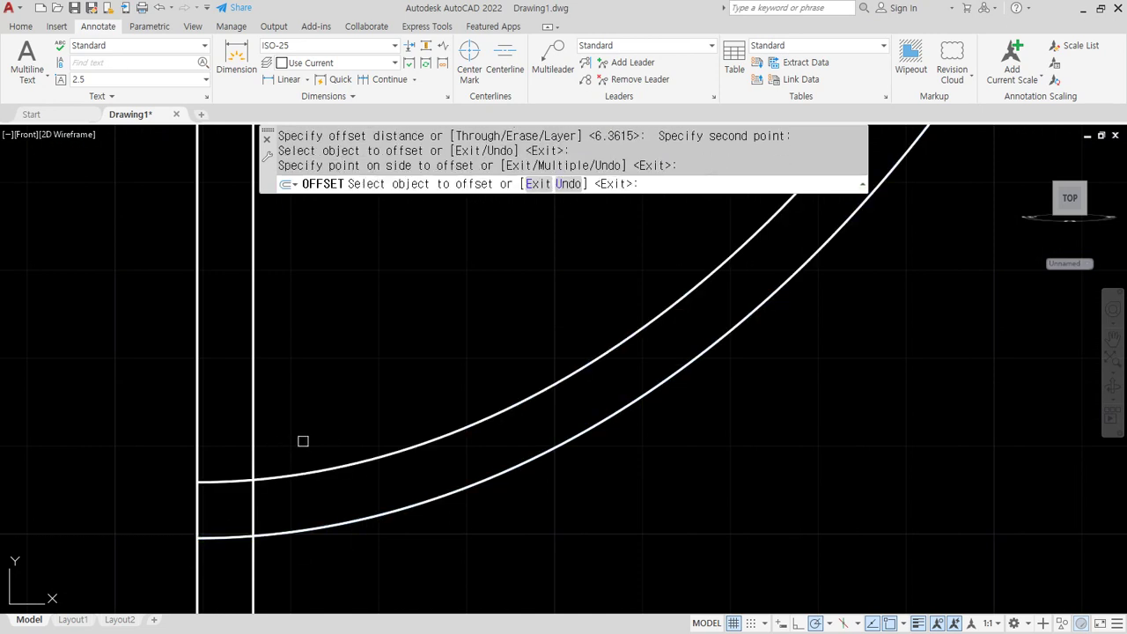
pyautogui.press('Return')
# Fillet the inner left vertical line with the offset arc and with the original arc, keeping the line's portion below them.
pyautogui.write('f')
pyautogui.press('Return')
pyautogui.click(262, 477)
pyautogui.click(252, 495)
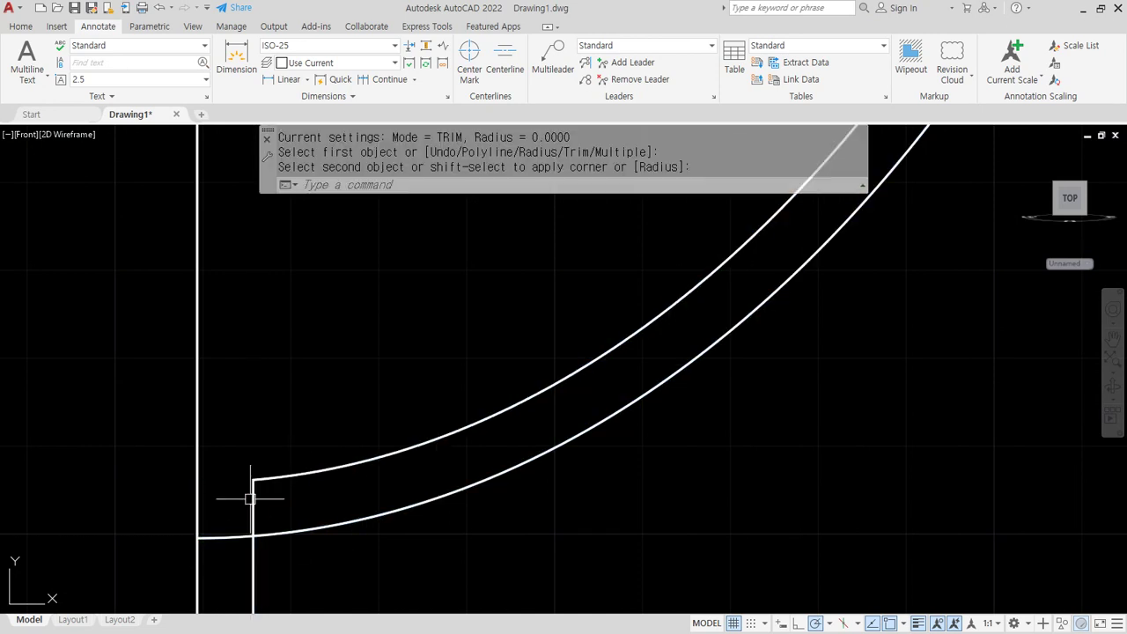
pyautogui.press('Return')
pyautogui.click(265, 536)
pyautogui.click(253, 563)
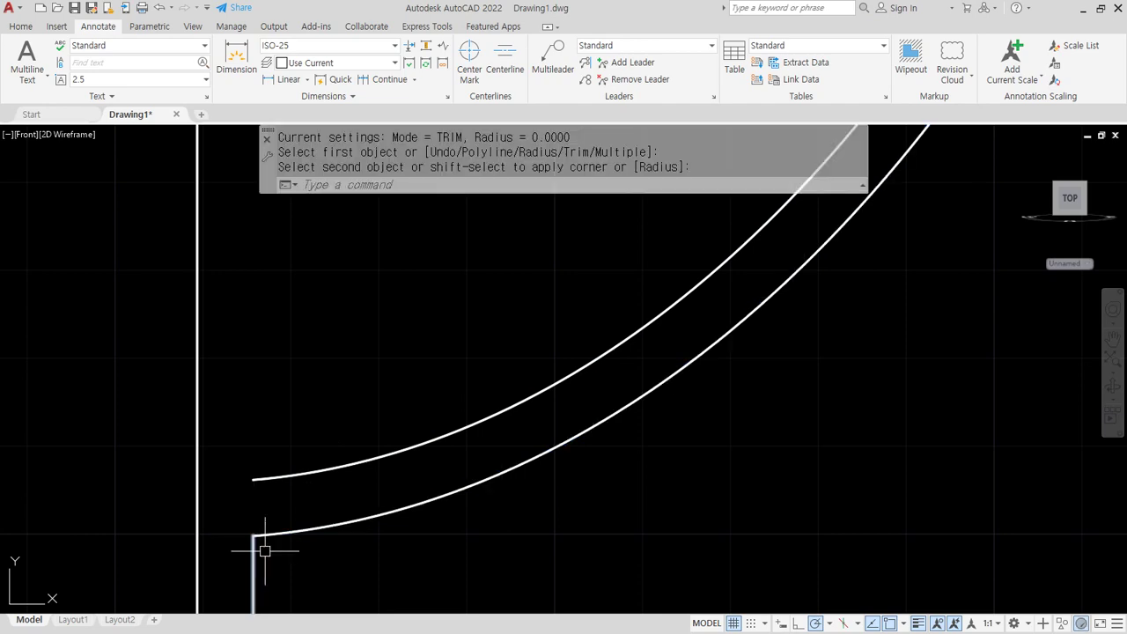
# Extend the lower end of the offset arc to the outer left vertical line.
pyautogui.write('ex')
pyautogui.press('Return')
pyautogui.press('Return')
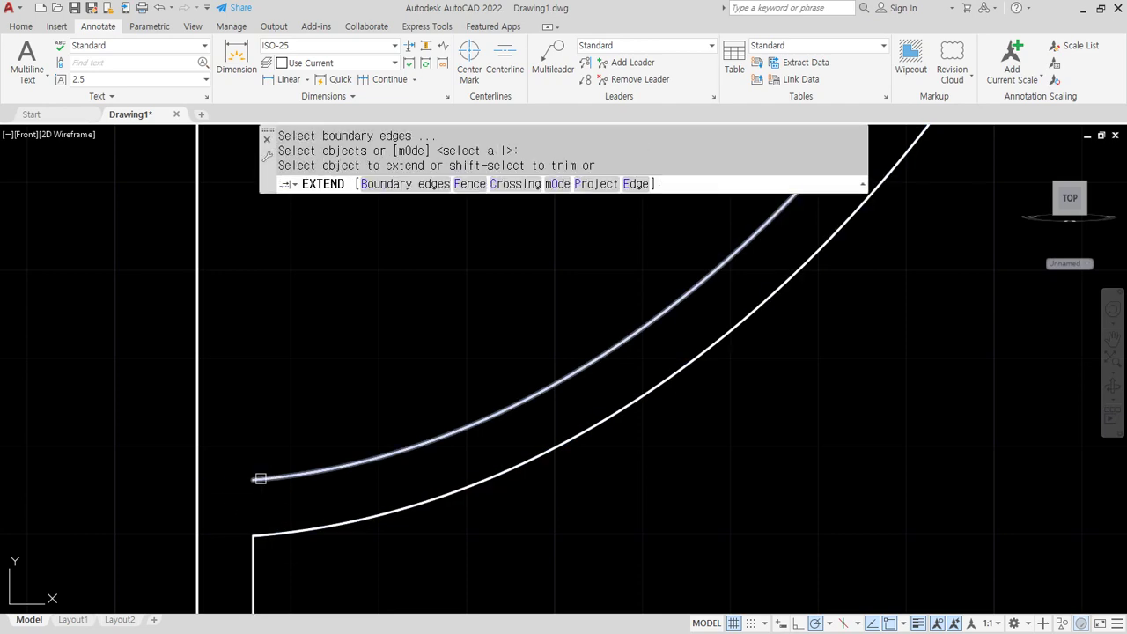
pyautogui.click(259, 478)
# Draw a vertical line from the offset arc's upper end up to the top line.
pyautogui.scroll(-3, 241, 494)
pyautogui.scroll(-2, 241, 494)
pyautogui.scroll(3, 383, 294)
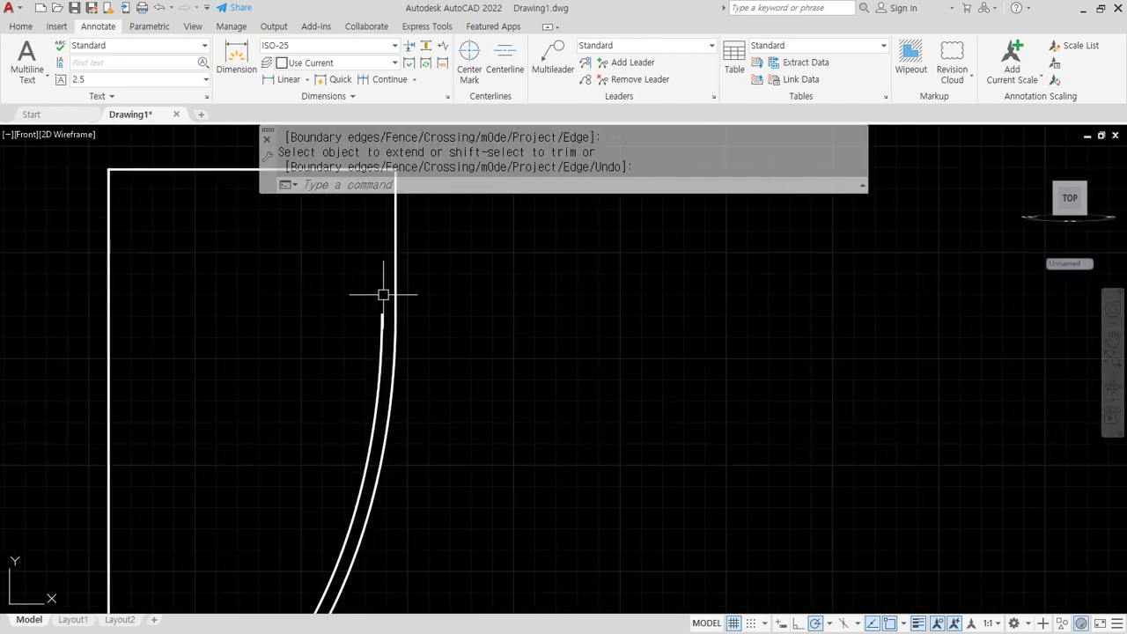
pyautogui.moveTo(383, 294); pyautogui.dragTo(378, 357, button='middle')
pyautogui.press('Return')
pyautogui.write('l')
pyautogui.press('Return')
pyautogui.click(379, 371)
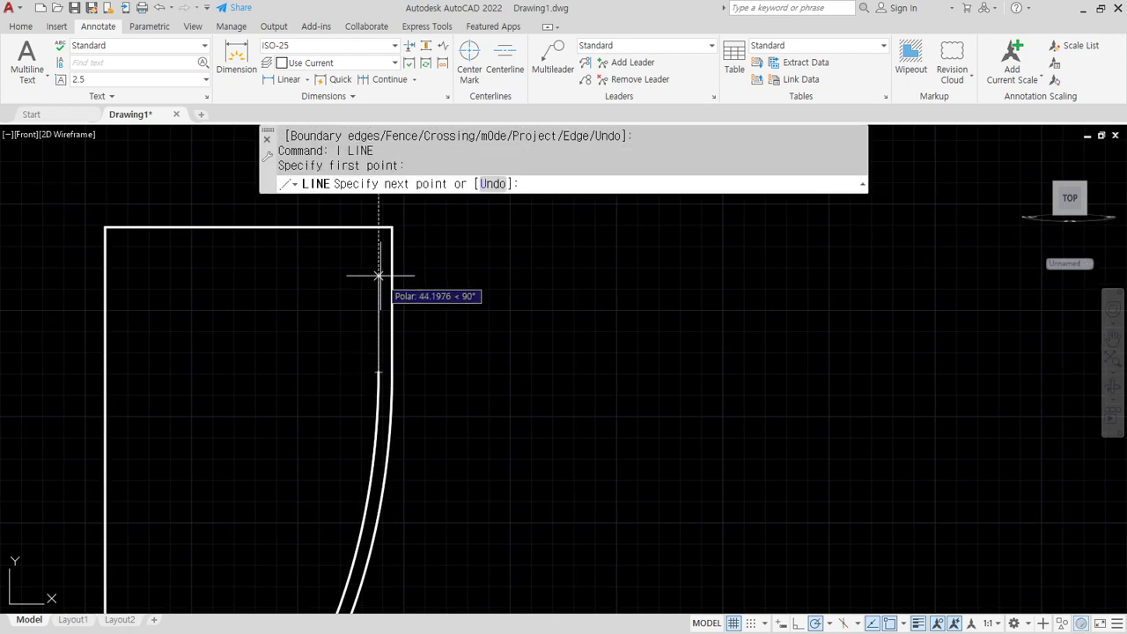
pyautogui.click(379, 227)
pyautogui.press('Return')
# Trim the excess top line and outer left line around the rectangle's upper left corner, leaving only the thin-walled profile.
pyautogui.write('tr')
pyautogui.press('Return')
pyautogui.click(132, 257)
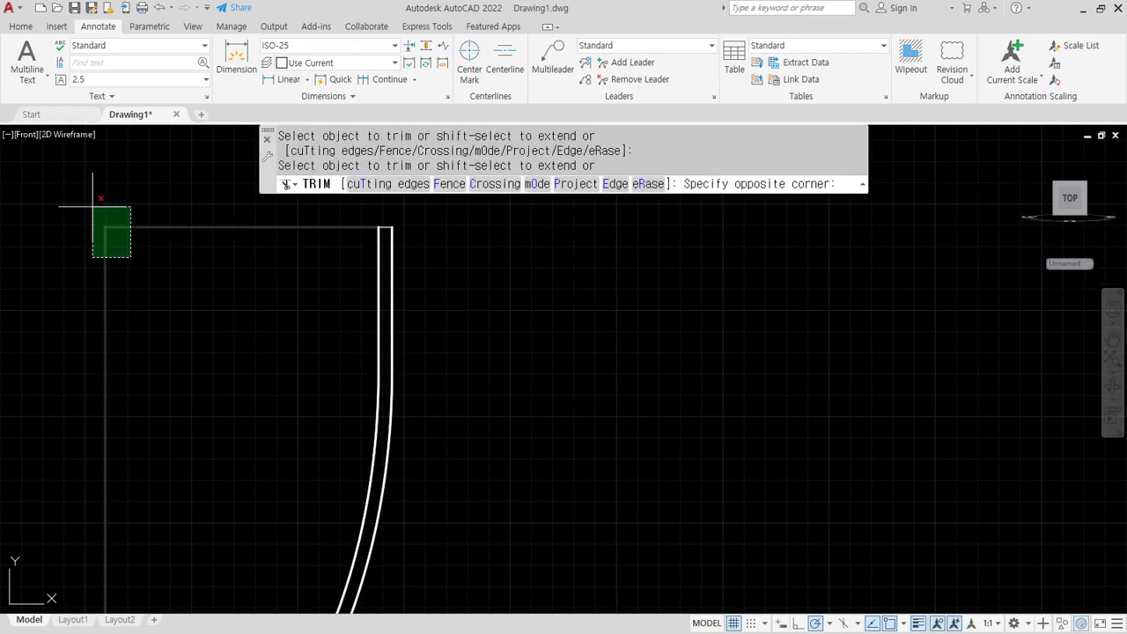
pyautogui.click(93, 207)
pyautogui.scroll(-4, 143, 286)
pyautogui.moveTo(147, 365); pyautogui.dragTo(175, 328, button='middle')
pyautogui.press('Return')
# Try to join all segments of the goblet half profile into one object with Join.
pyautogui.scroll(4, 146, 477)
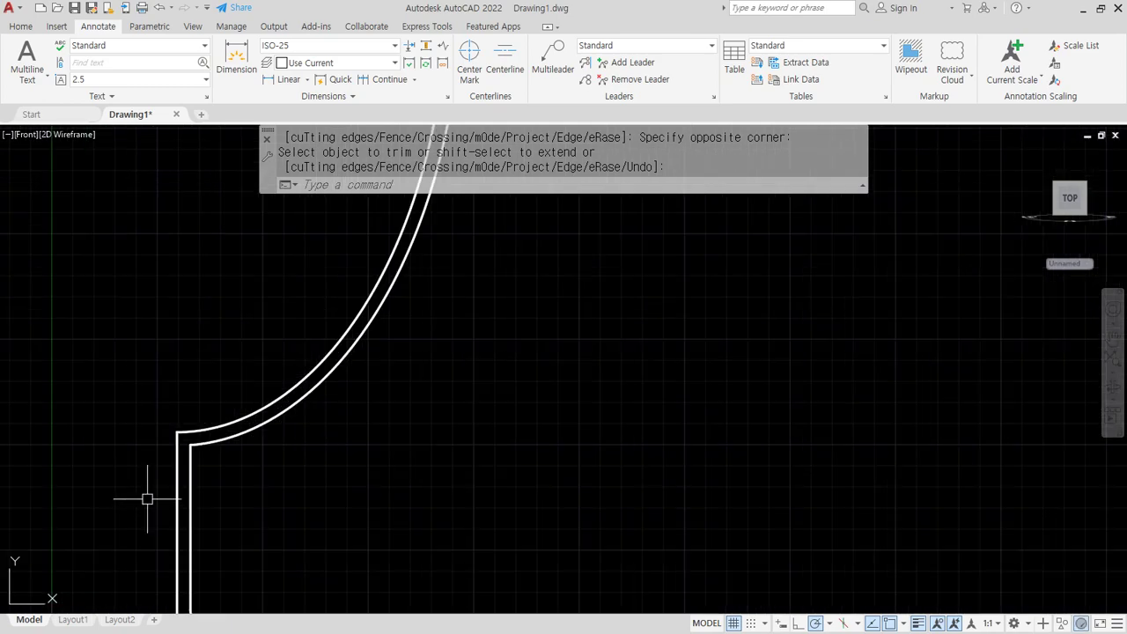
pyautogui.scroll(-5, 181, 448)
pyautogui.scroll(1, 237, 433)
pyautogui.moveTo(237, 432); pyautogui.dragTo(297, 464, button='middle')
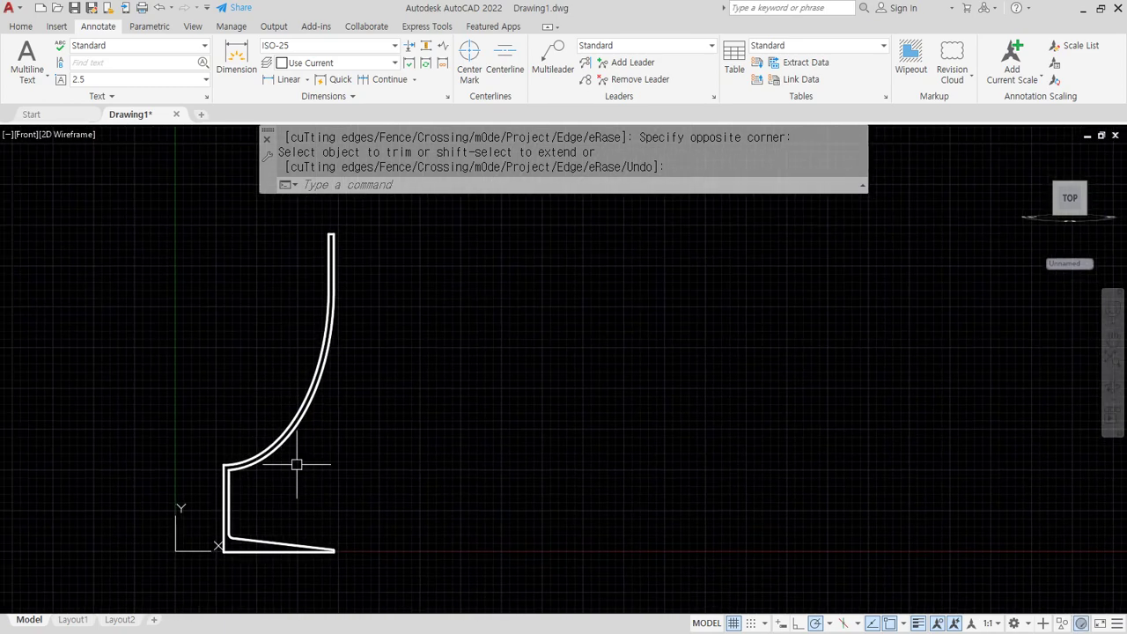
pyautogui.write('j')
pyautogui.press('Return')
pyautogui.click(383, 209)
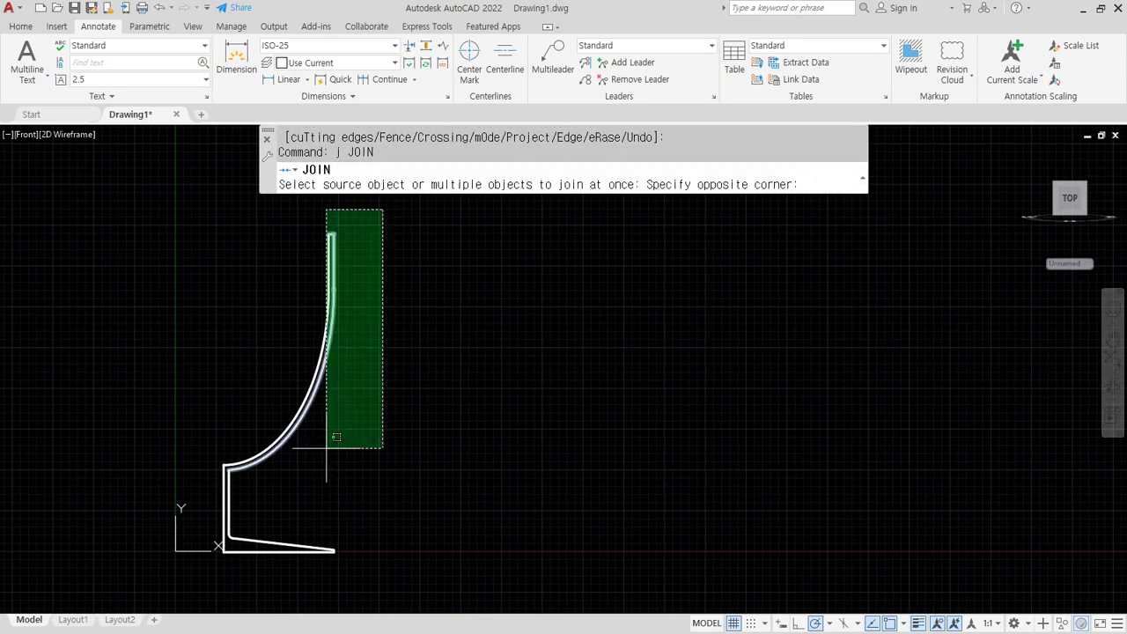
pyautogui.click(172, 595)
pyautogui.press('Return')
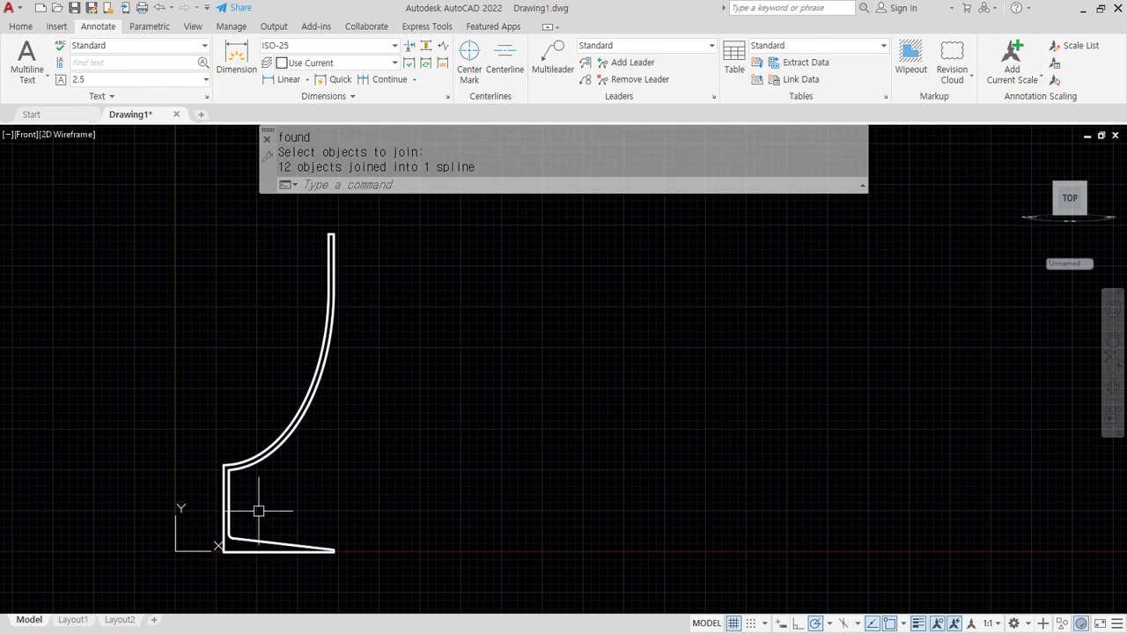
# Check the joined profile's curve, undo the join, and check that the elliptical arc is a separate object again.
pyautogui.click(264, 467)
pyautogui.scroll(4, 295, 415)
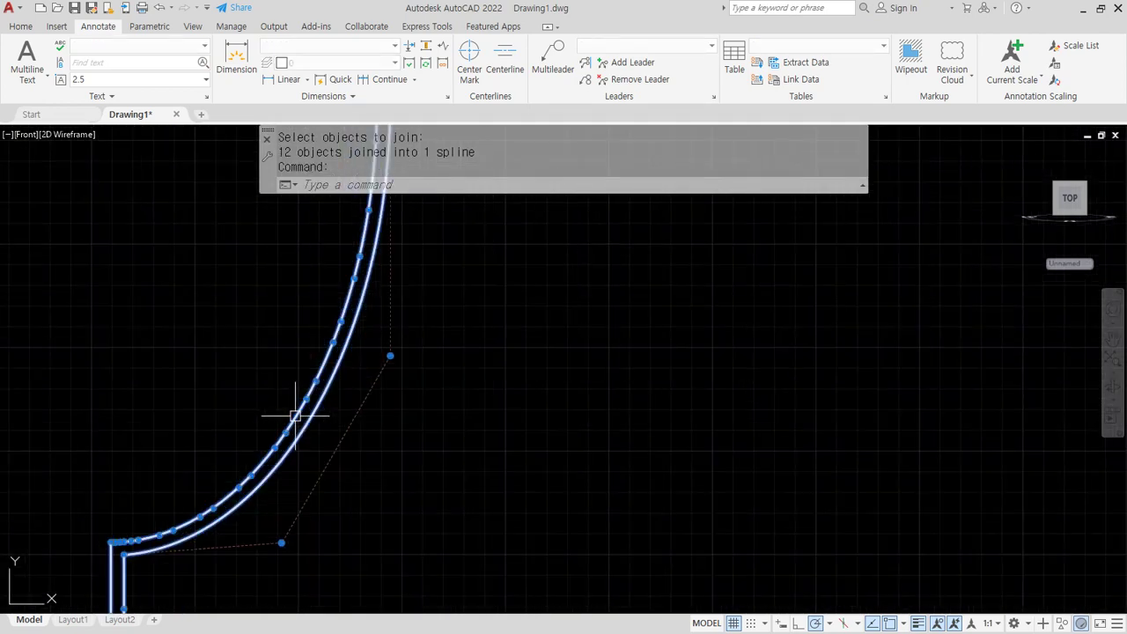
pyautogui.scroll(-2, 297, 417)
pyautogui.hotkey('ctrl', 'z')
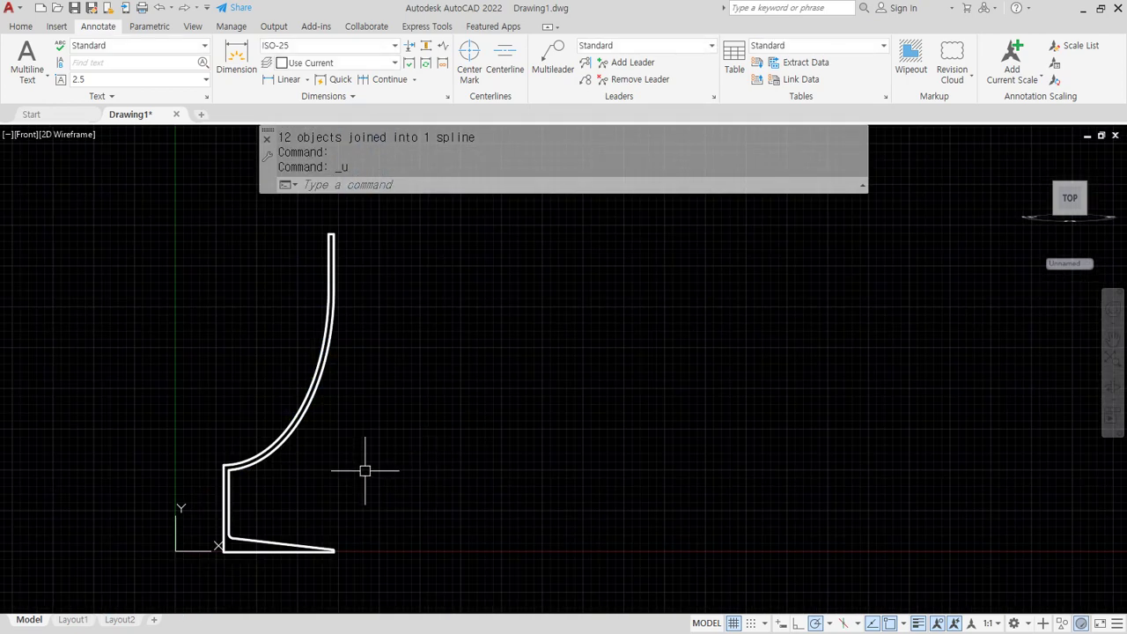
pyautogui.hotkey('ctrl', 'z')
pyautogui.click(283, 444)
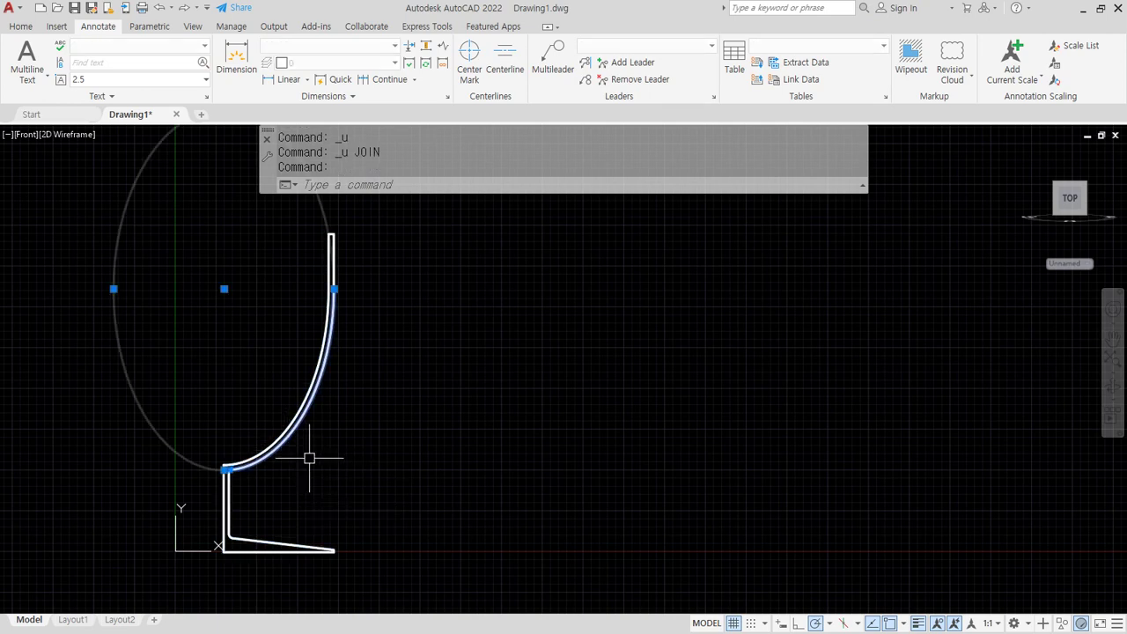
pyautogui.press('Escape')
pyautogui.press('Escape')
# Convert the foot's sloping line to a polyline and join the connected profile segments to it with Polyline Edit.
pyautogui.write('pe')
pyautogui.press('Return')
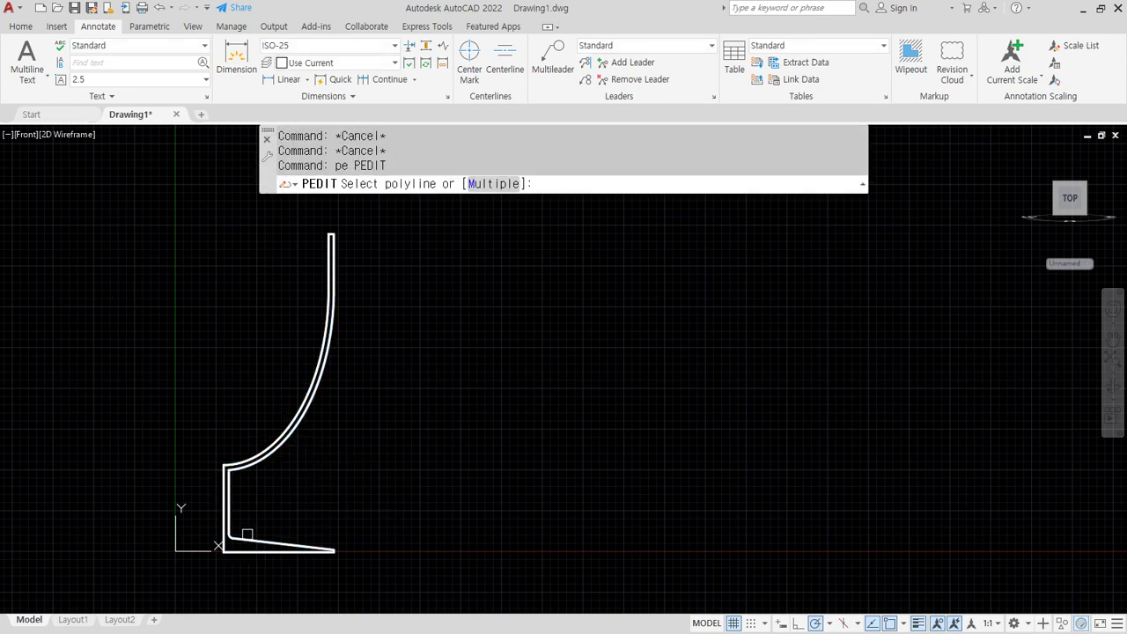
pyautogui.click(257, 539)
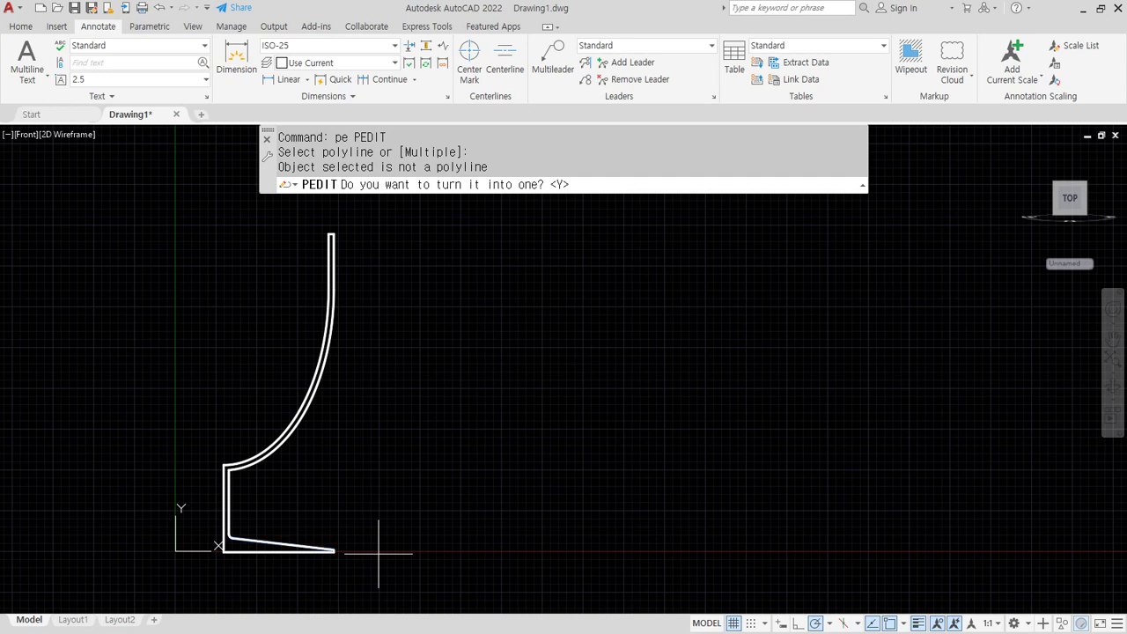
pyautogui.press('Return')
pyautogui.write('j')
pyautogui.press('Return')
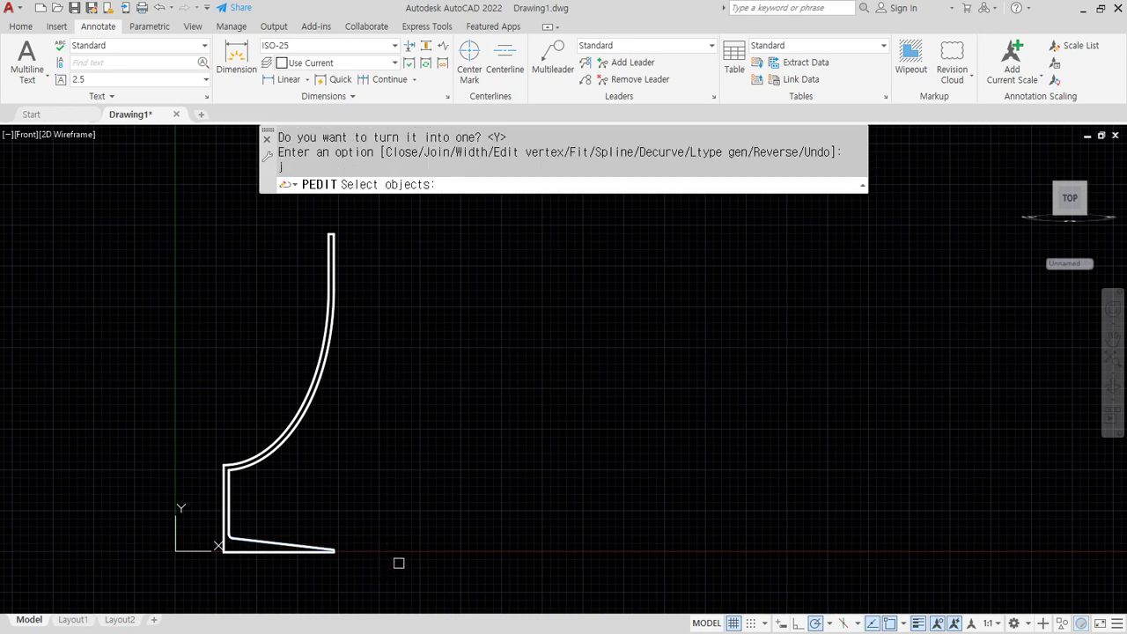
pyautogui.click(403, 565)
pyautogui.click(69, 202)
pyautogui.press('Return')
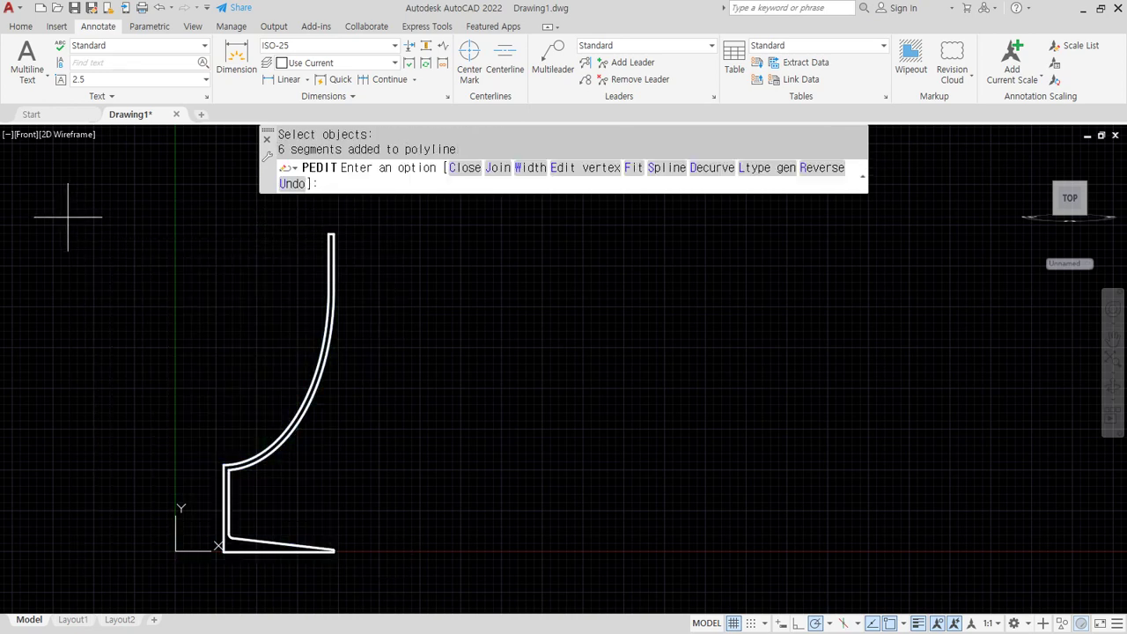
pyautogui.press('Return')
pyautogui.click(295, 438)
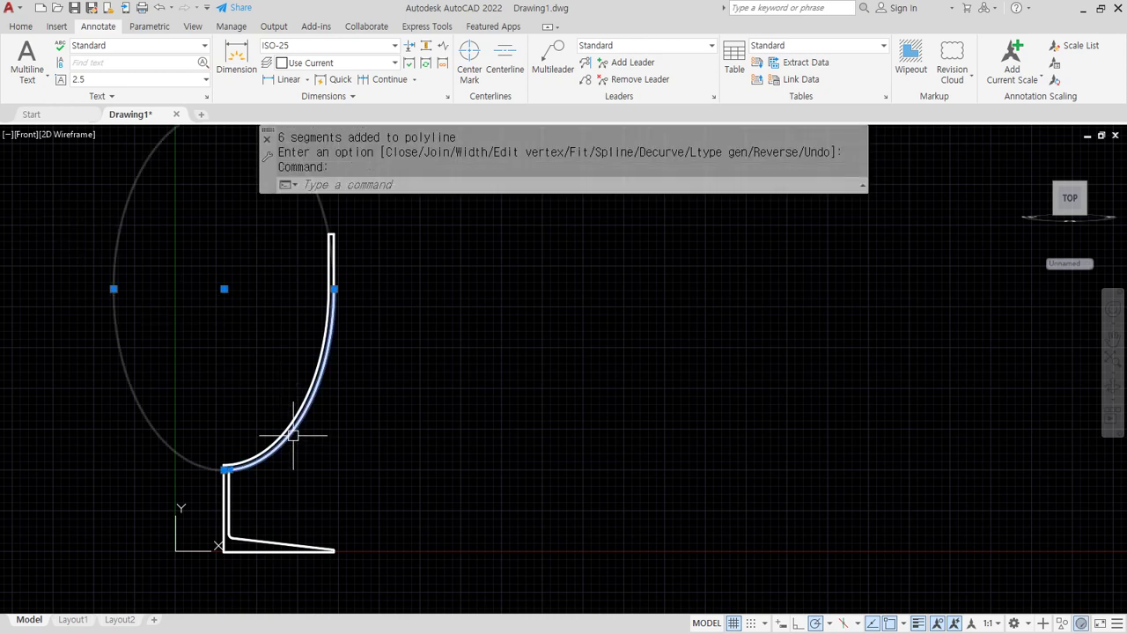
pyautogui.press('Escape')
pyautogui.press('Escape')
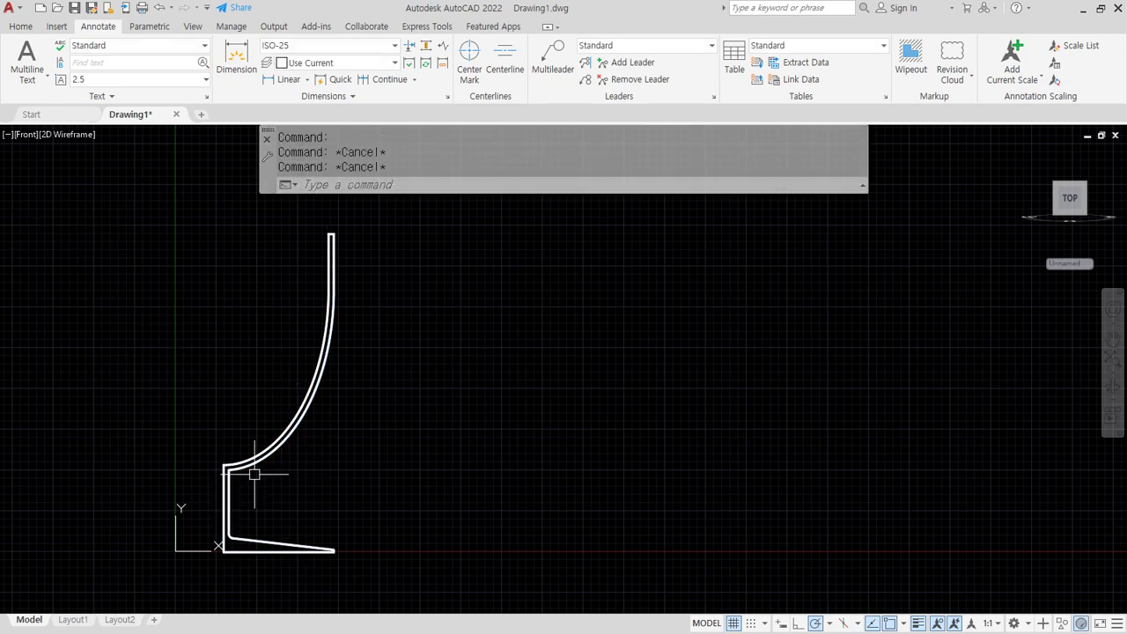
# Join the foot and stem polyline with both elliptical arcs and the rim lines using Join.
pyautogui.write('j')
pyautogui.press('Return')
pyautogui.click(245, 542)
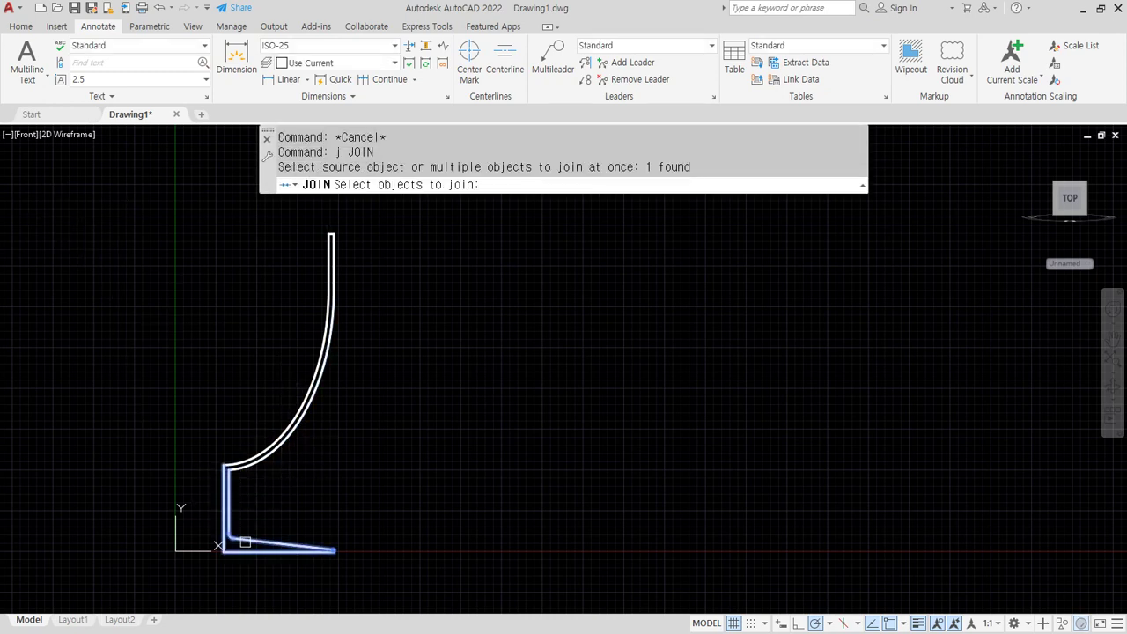
pyautogui.click(351, 446)
pyautogui.click(280, 351)
pyautogui.click(381, 270)
pyautogui.click(280, 207)
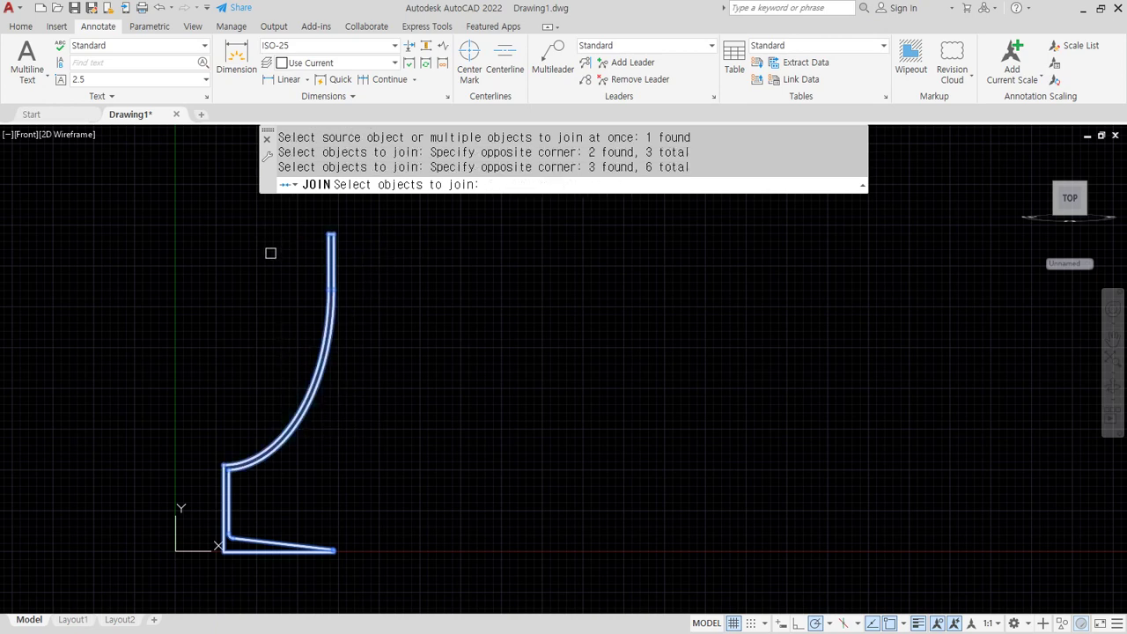
pyautogui.press('Return')
# Select the joined profile and examine whether its whole outline forms one continuous curve.
pyautogui.click(282, 436)
pyautogui.scroll(4, 276, 449)
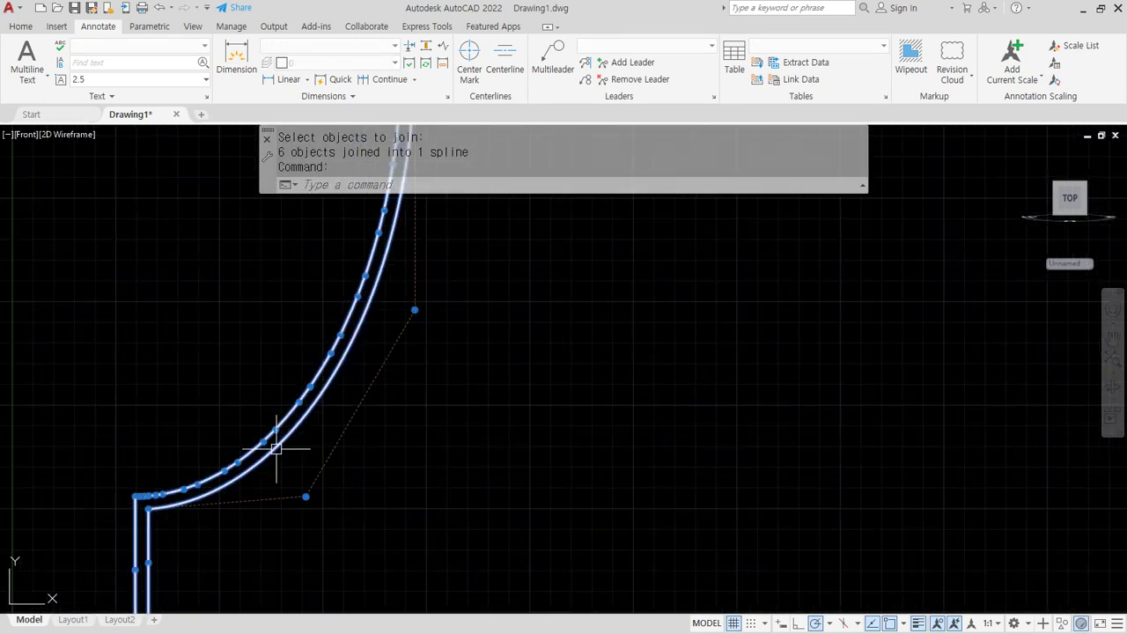
pyautogui.scroll(4, 275, 451)
pyautogui.scroll(-10, 274, 453)
pyautogui.scroll(4, 284, 448)
pyautogui.scroll(-2, 288, 446)
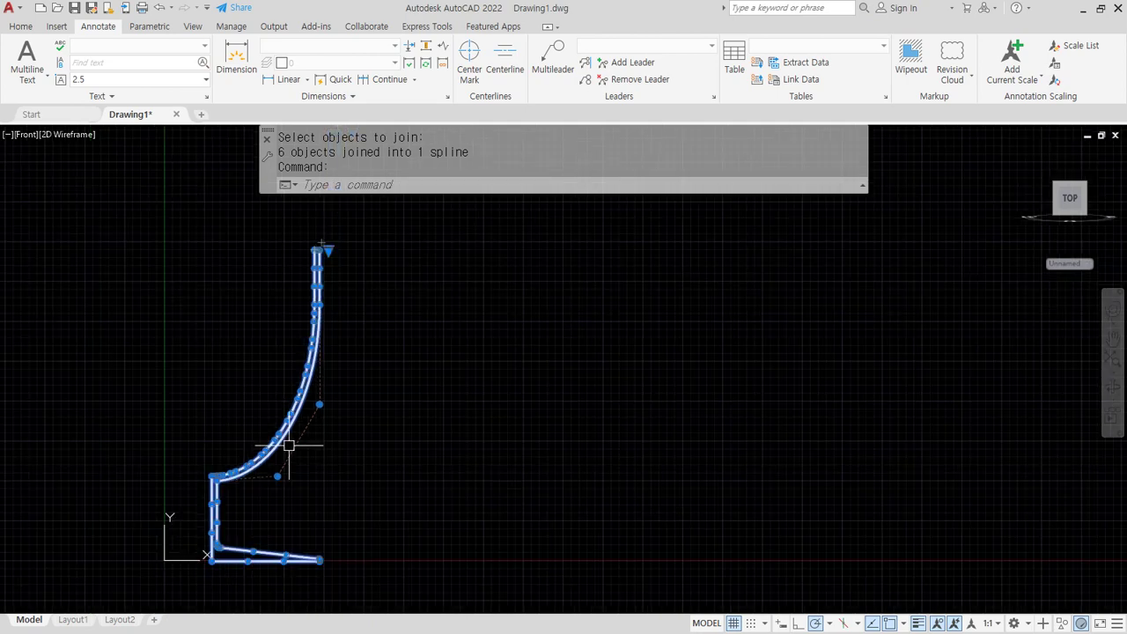
pyautogui.moveTo(321, 444); pyautogui.dragTo(350, 372, button='middle')
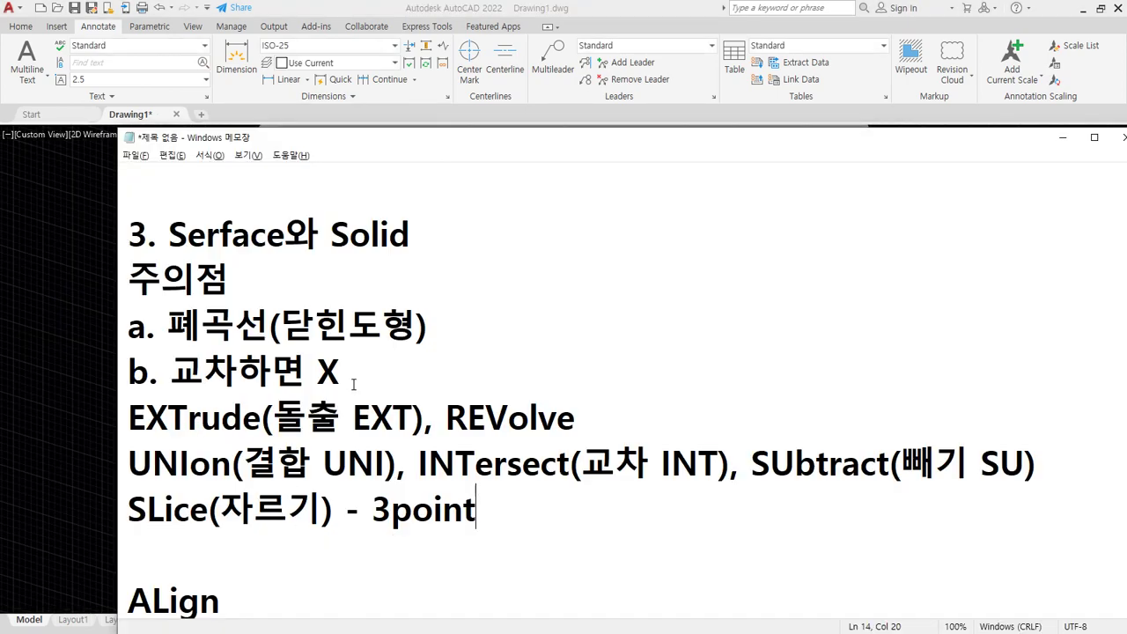
# In the Notepad notes, add "(회전 REV)" after REVolve and switch back to AutoCAD.
pyautogui.moveTo(442, 420); pyautogui.dragTo(588, 423)
pyautogui.click(621, 426)
pyautogui.write('회')
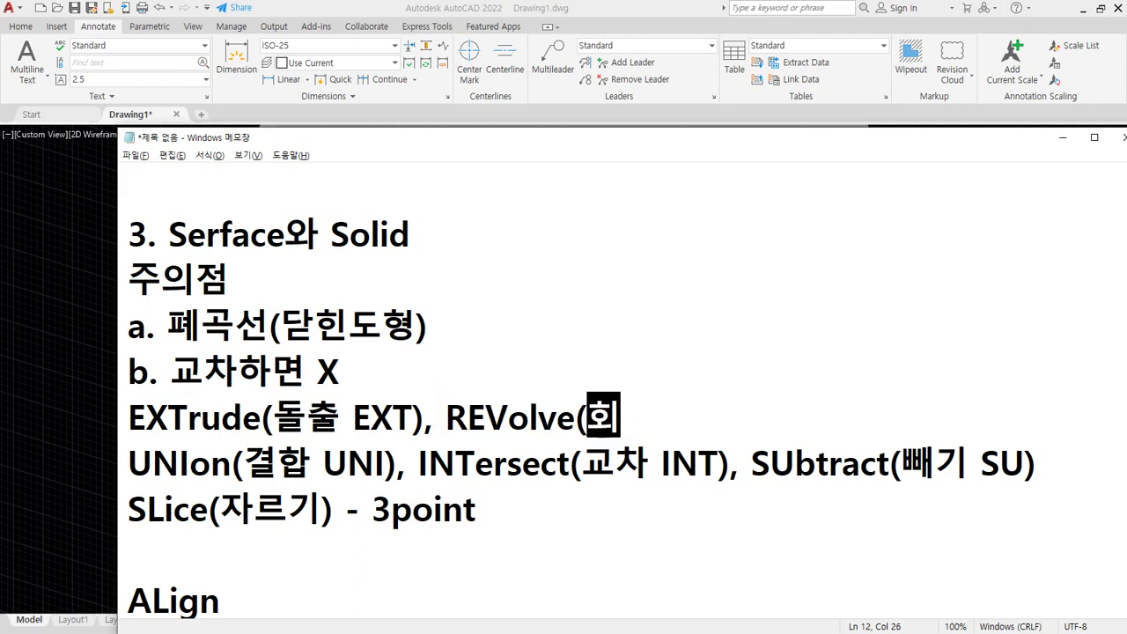
pyautogui.write('전 r')
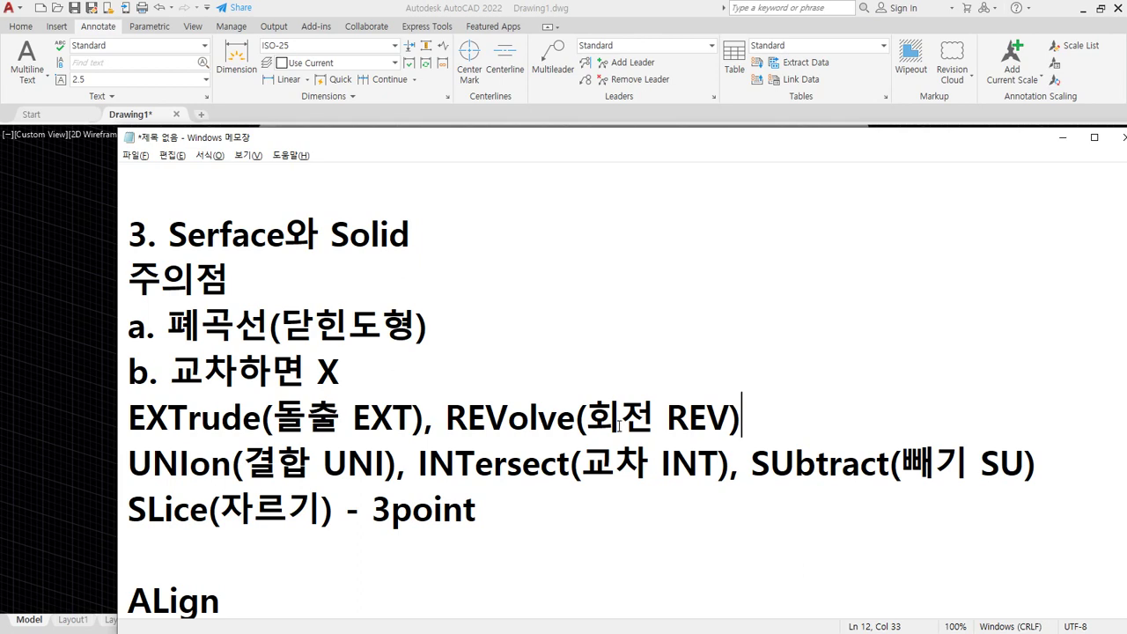
pyautogui.click(458, 6)
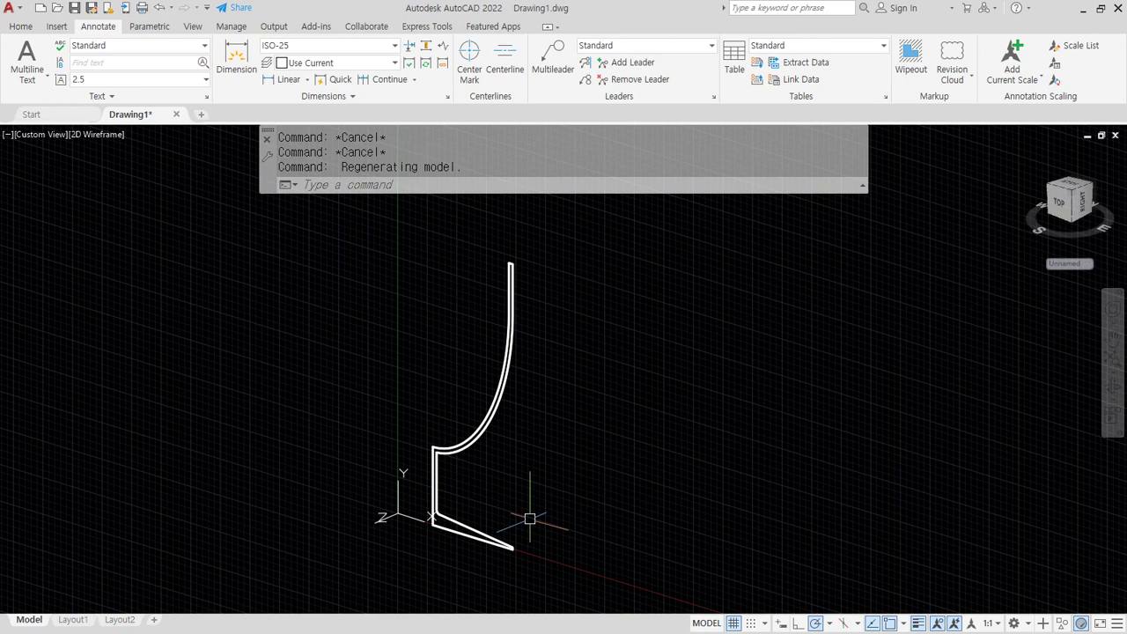
pyautogui.write('re')
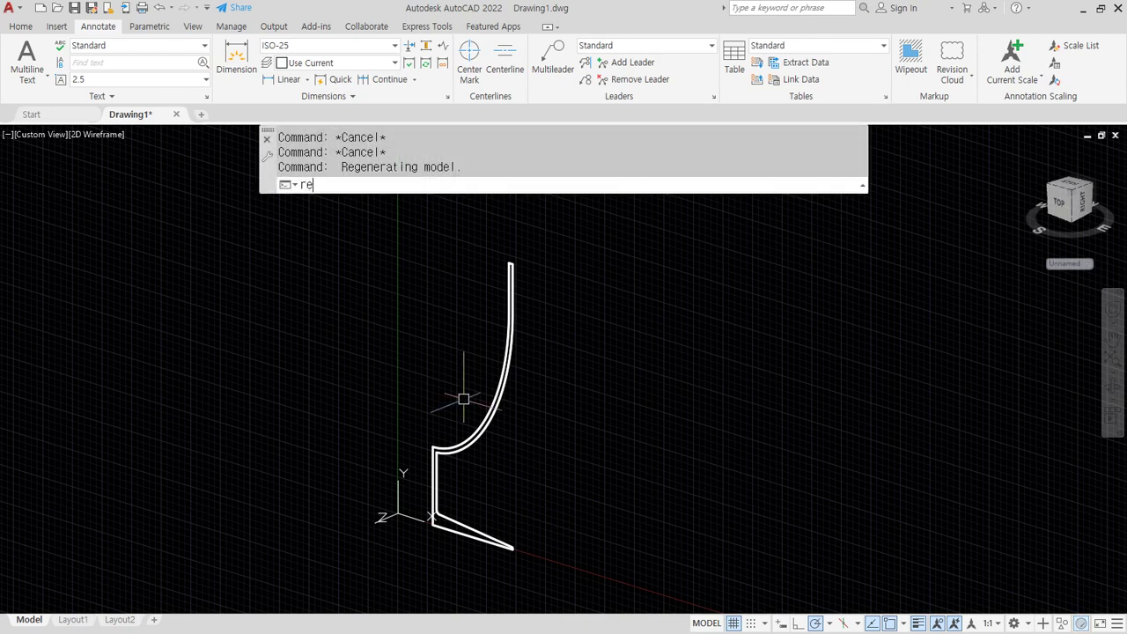
pyautogui.write('v')
pyautogui.press('Return')
pyautogui.click(462, 434)
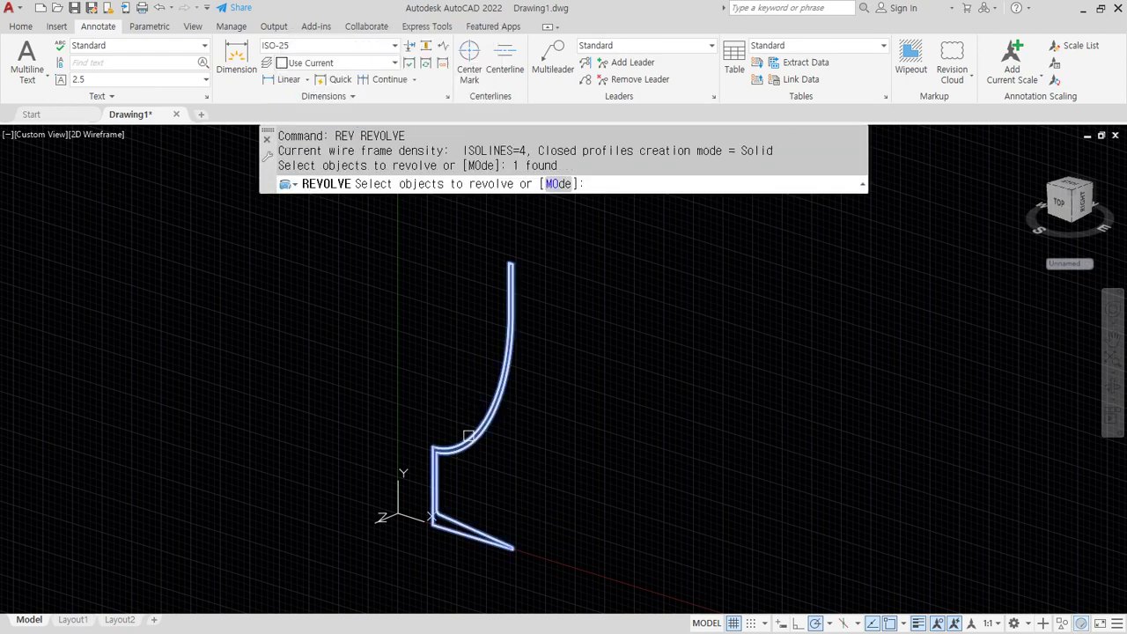
pyautogui.press('Return')
pyautogui.scroll(2, 403, 612)
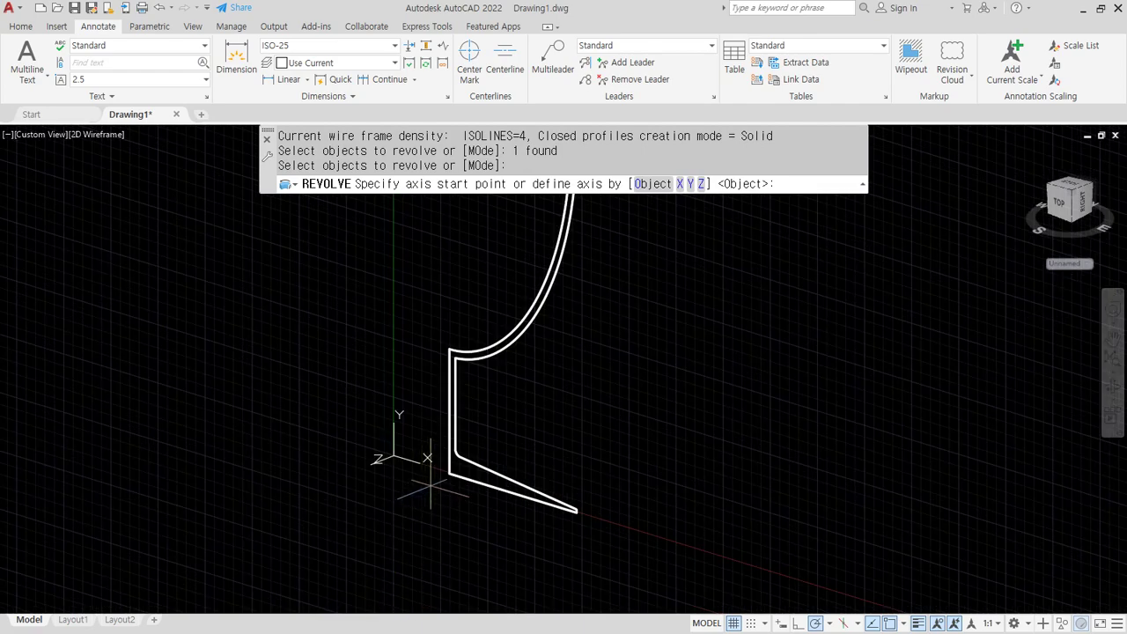
pyautogui.write('en')
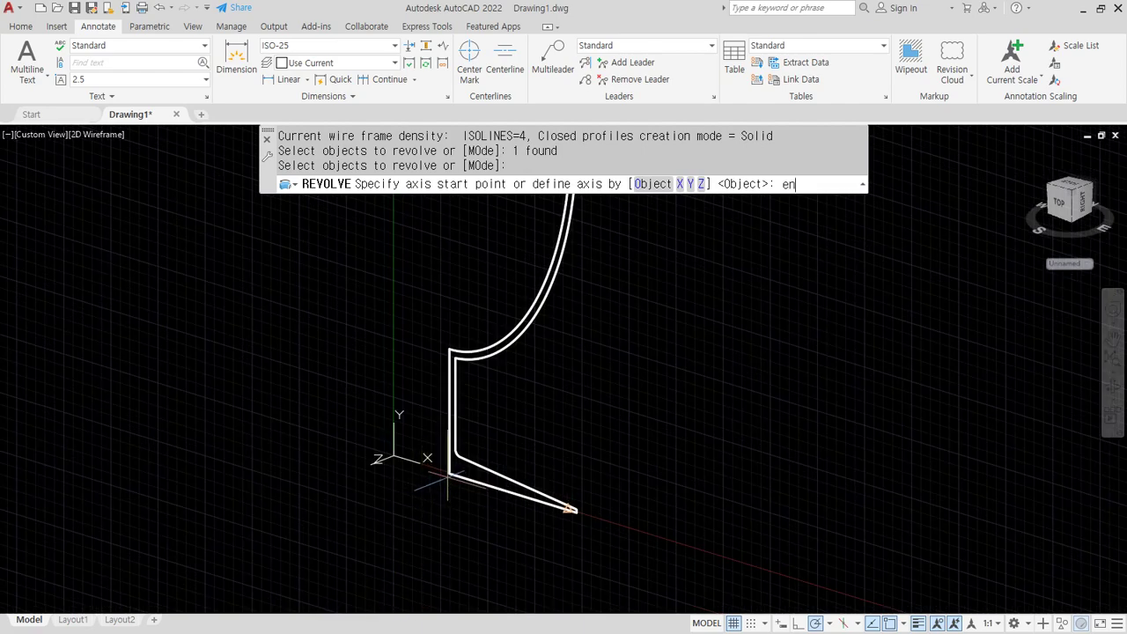
pyautogui.write('d')
pyautogui.press('Return')
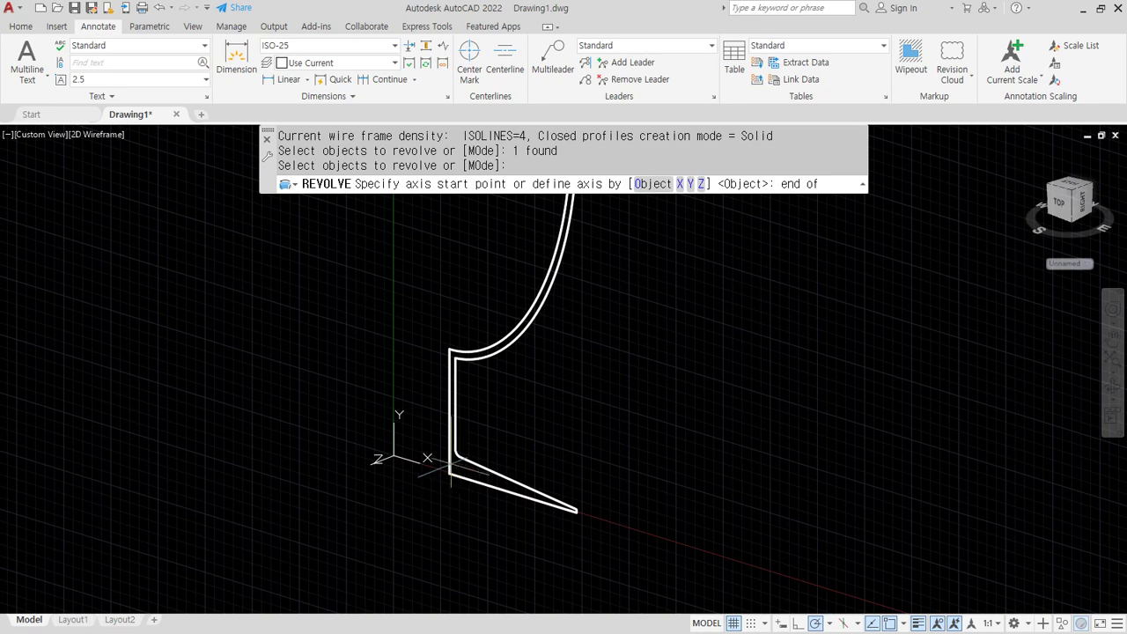
pyautogui.scroll(6, 450, 471)
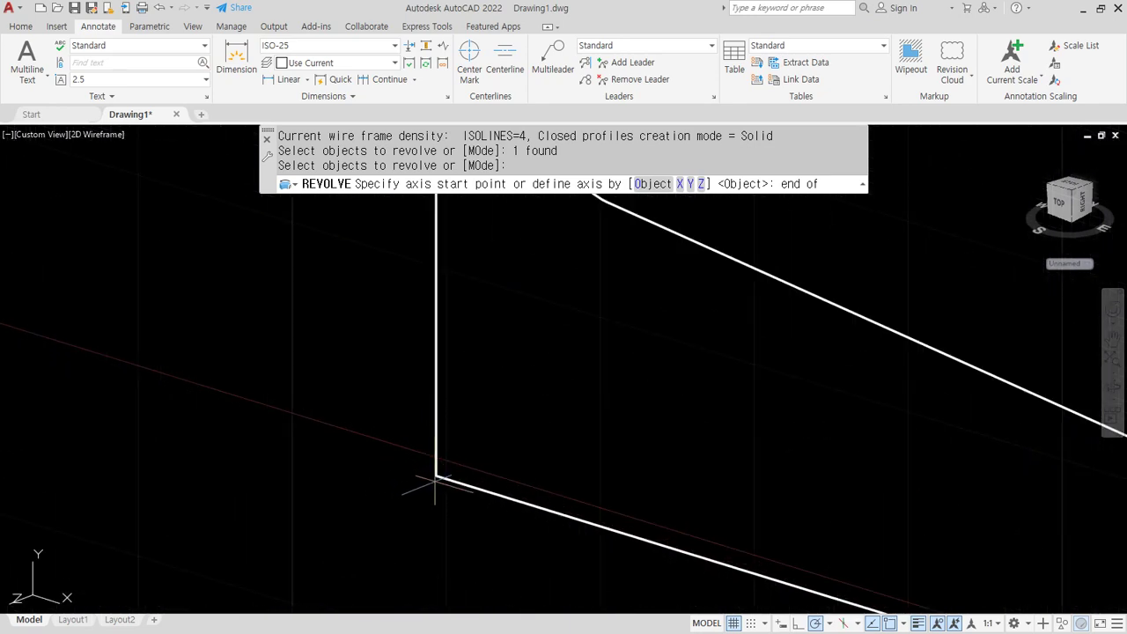
pyautogui.press('Escape')
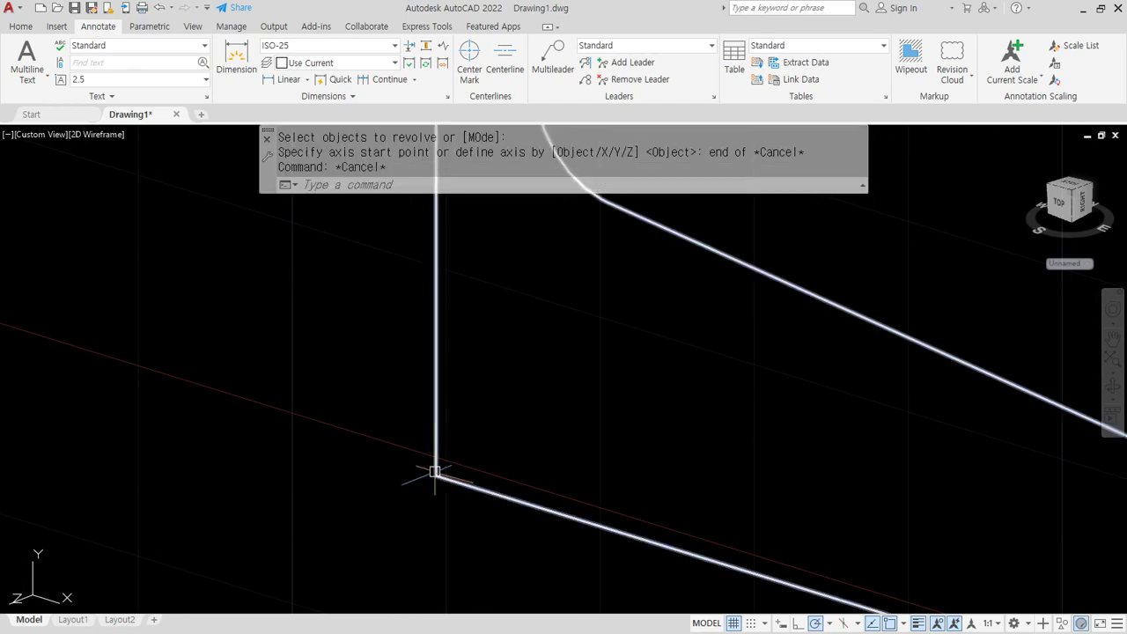
# Set the view to the plan of the current UCS, framed on the profile's foot.
pyautogui.write('plan')
pyautogui.press('Return')
pyautogui.press('Return')
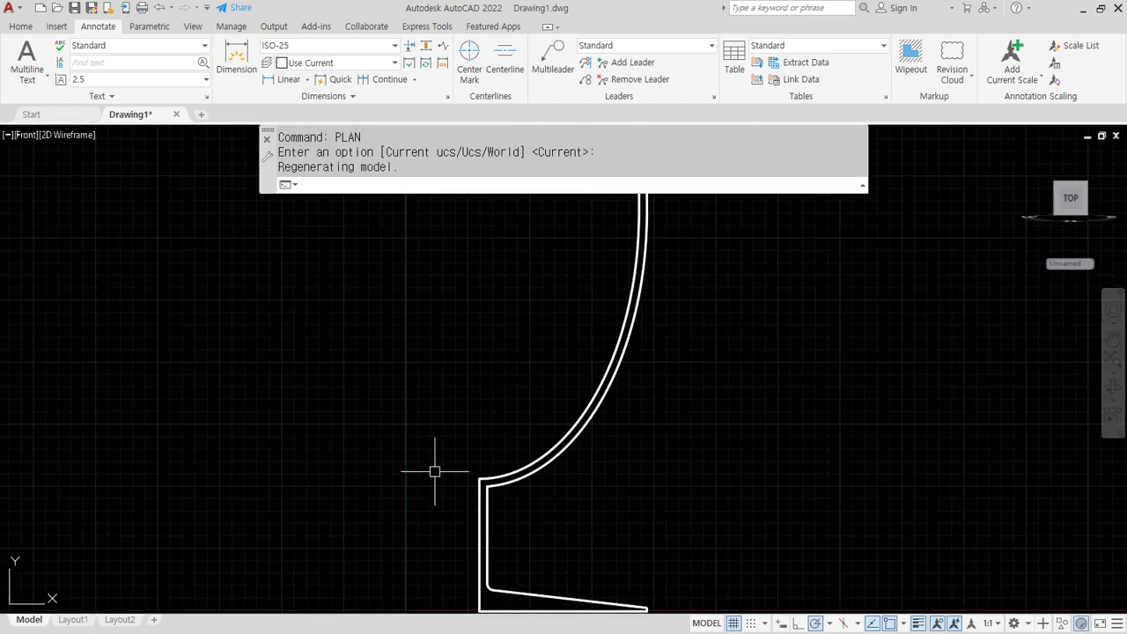
pyautogui.scroll(2, 479, 573)
pyautogui.moveTo(479, 573); pyautogui.dragTo(405, 451, button='middle')
pyautogui.scroll(2, 405, 453)
# Draw a short horizontal line outward from the lower left corner of the profile's foot.
pyautogui.write('l')
pyautogui.press('Return')
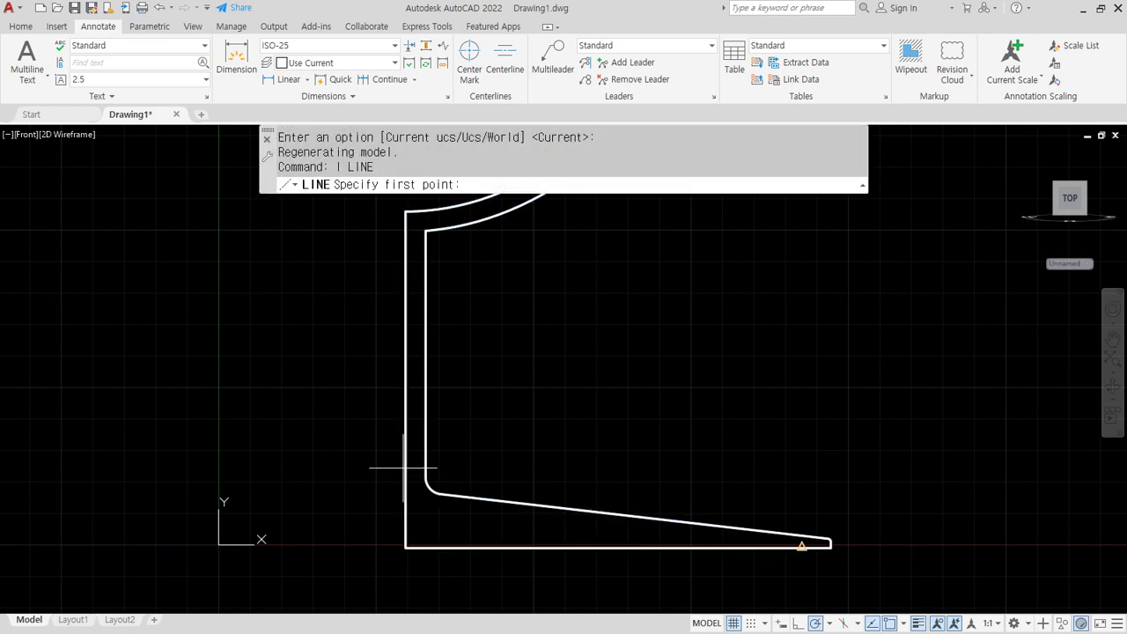
pyautogui.click(406, 546)
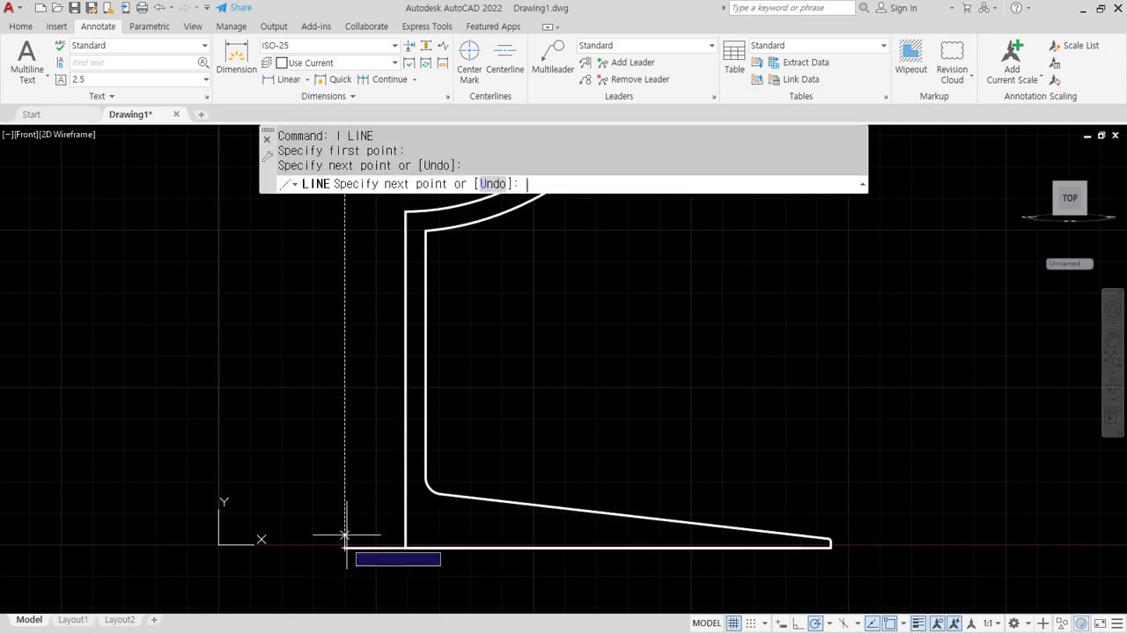
pyautogui.click(344, 535)
pyautogui.press('Return')
pyautogui.press('Return')
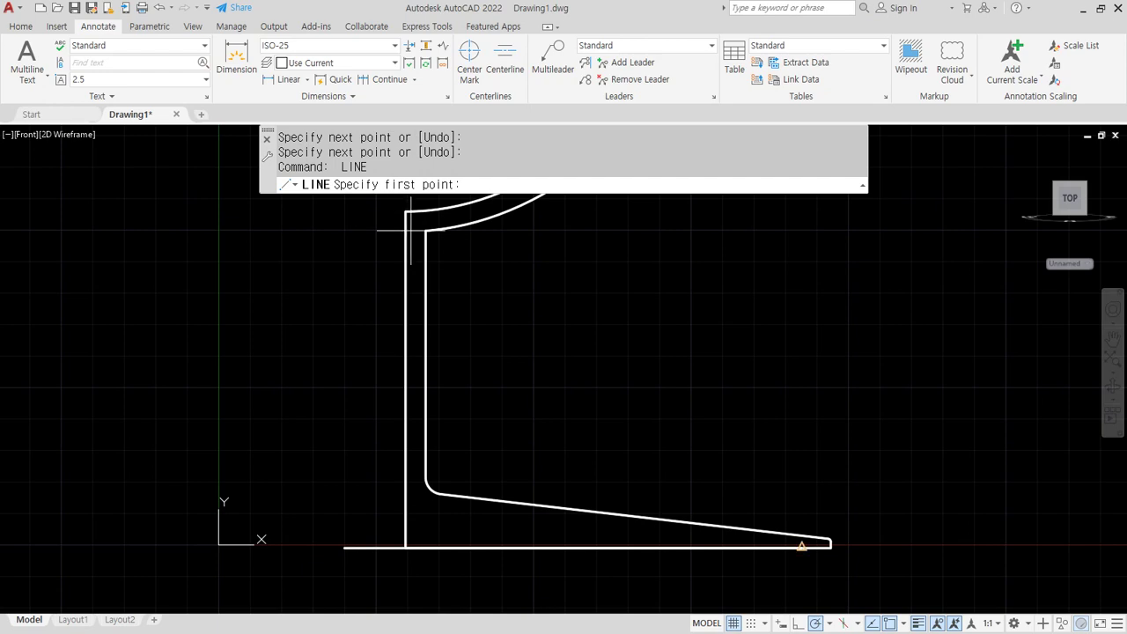
pyautogui.scroll(-2, 410, 231)
pyautogui.scroll(-2, 291, 359)
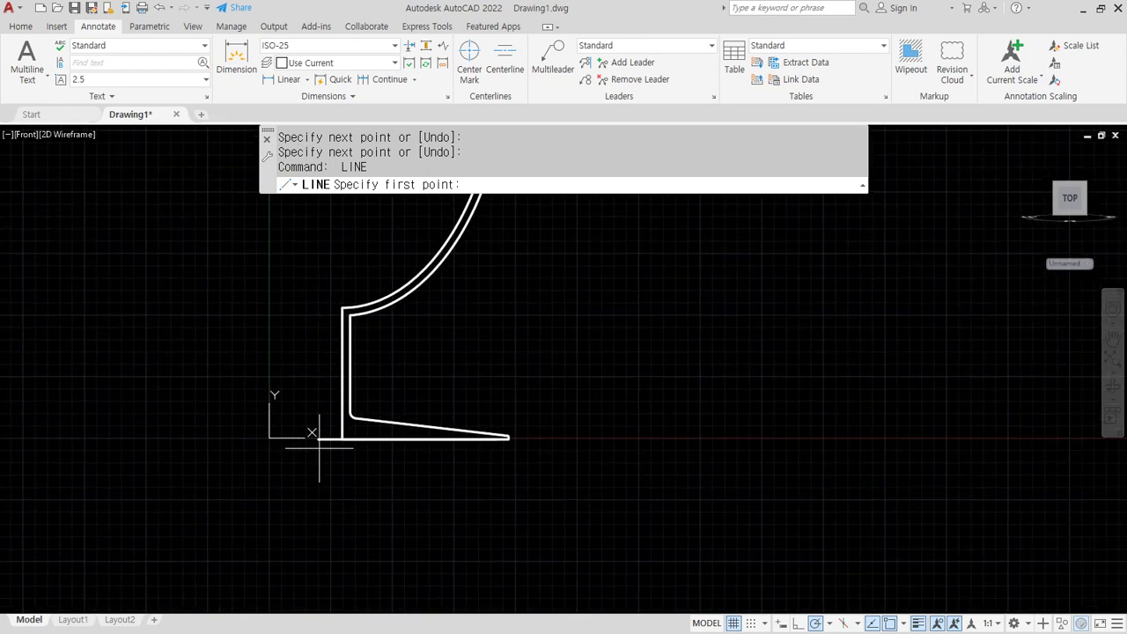
pyautogui.press('Escape')
pyautogui.press('Escape')
# Erase the short horizontal line at the profile's lower left corner.
pyautogui.click(322, 439)
pyautogui.write('e')
pyautogui.press('Return')
# Explode the joined goblet profile.
pyautogui.write('x')
pyautogui.press('Return')
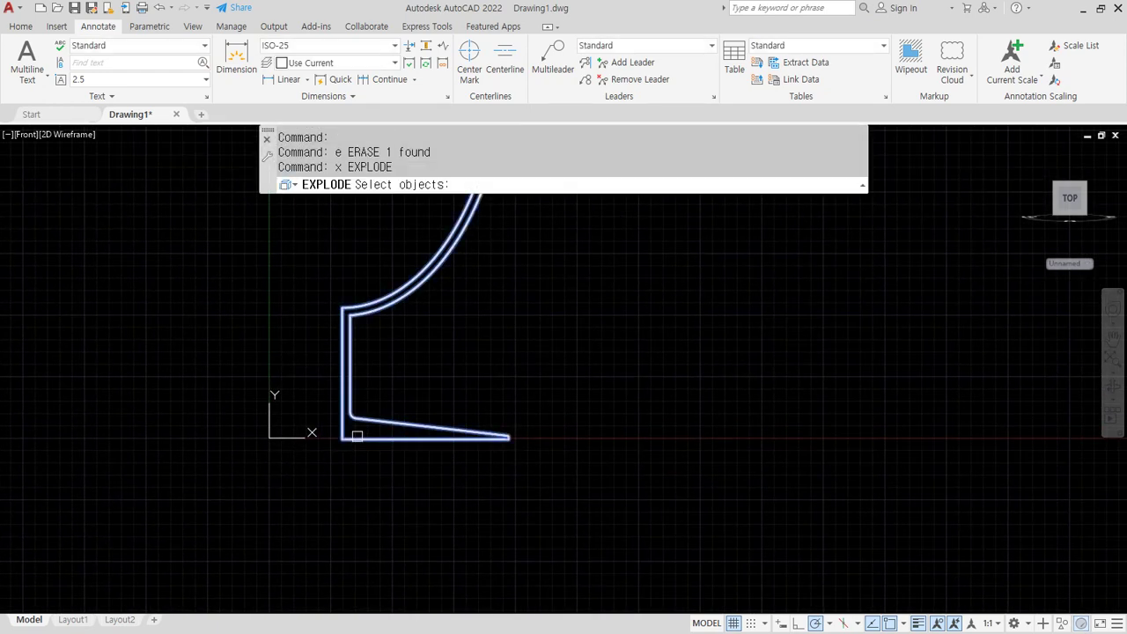
pyautogui.click(357, 435)
pyautogui.press('Return')
# Draw a vertical line along the stem's inner edge, starting below the foot, and extend its upper end above the stem.
pyautogui.write('l')
pyautogui.press('Return')
pyautogui.click(342, 568)
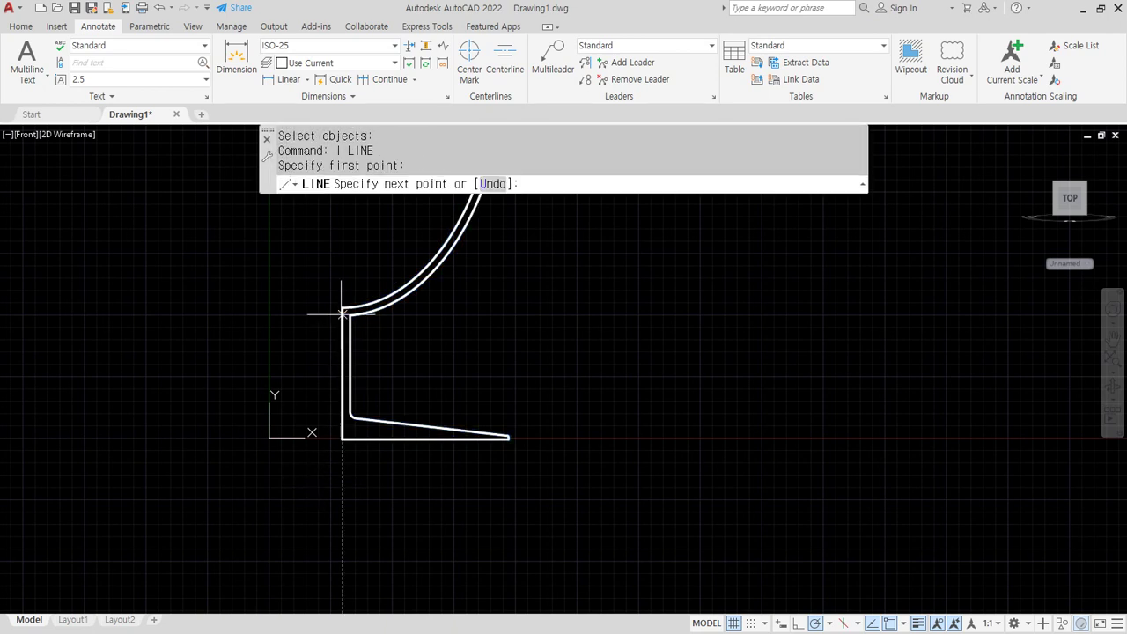
pyautogui.click(343, 308)
pyautogui.press('Escape')
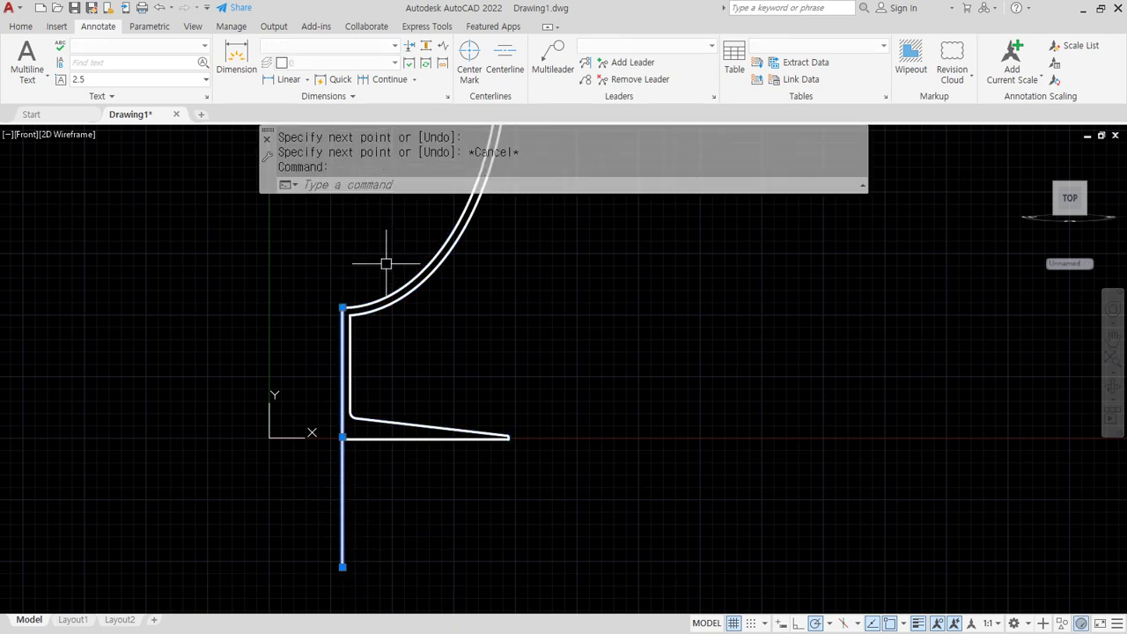
pyautogui.click(343, 307)
pyautogui.click(343, 218)
pyautogui.press('Escape')
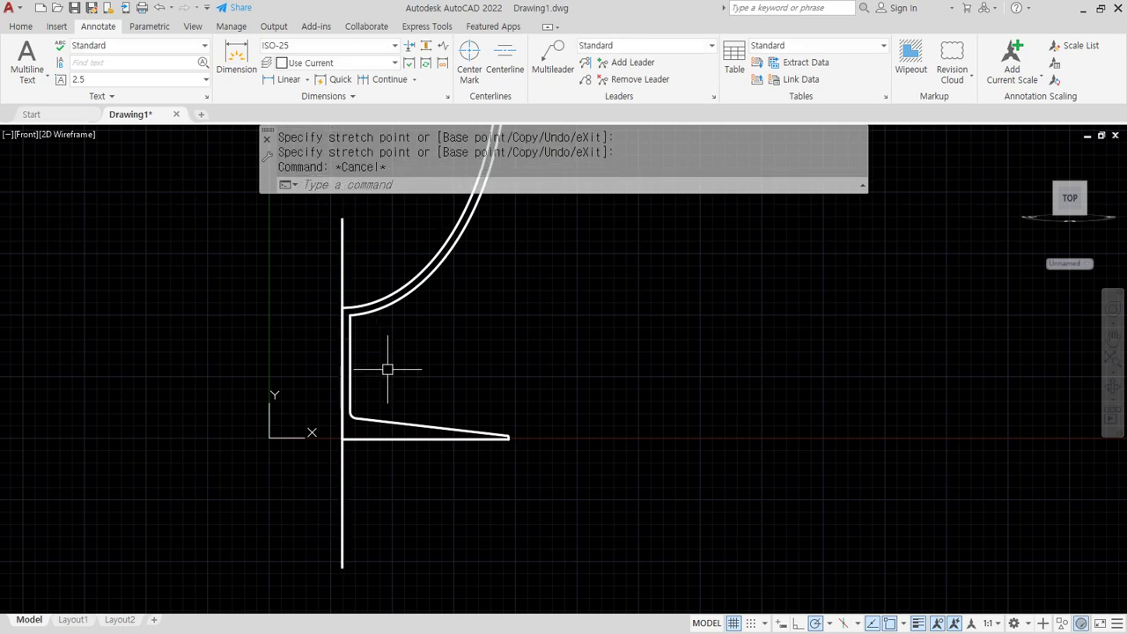
# Join all segments of the goblet profile into one object, leaving out the vertical axis line.
pyautogui.write('j')
pyautogui.press('Return')
pyautogui.click(297, 292)
pyautogui.click(565, 490)
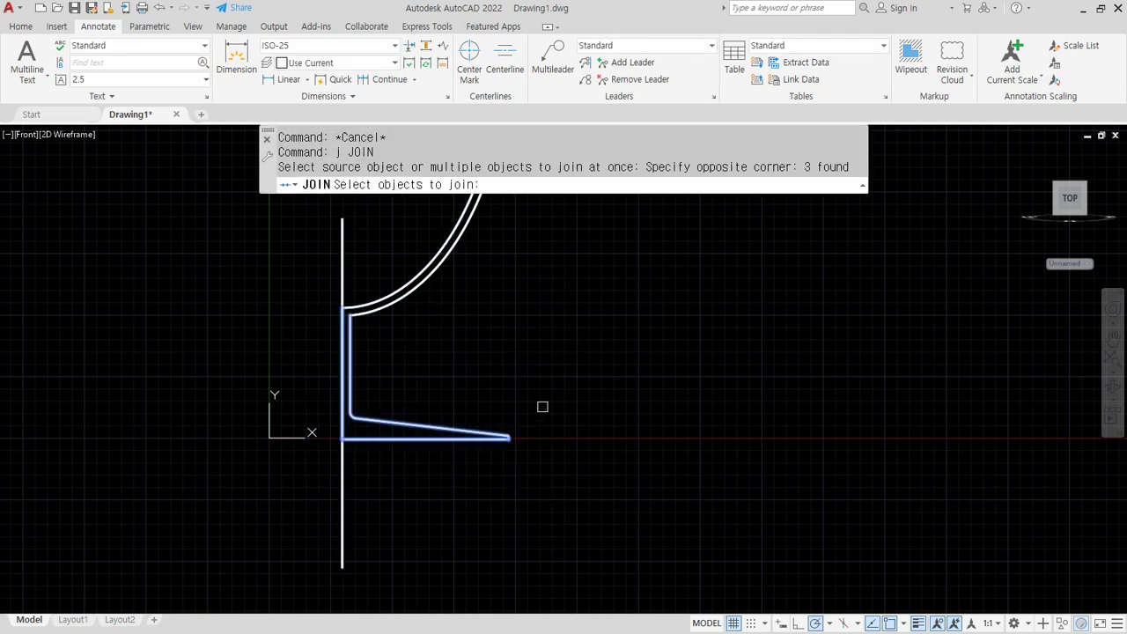
pyautogui.moveTo(545, 284); pyautogui.dragTo(441, 524, button='middle')
pyautogui.scroll(2, 442, 523)
pyautogui.scroll(-4, 462, 375)
pyautogui.click(473, 365)
pyautogui.click(377, 208)
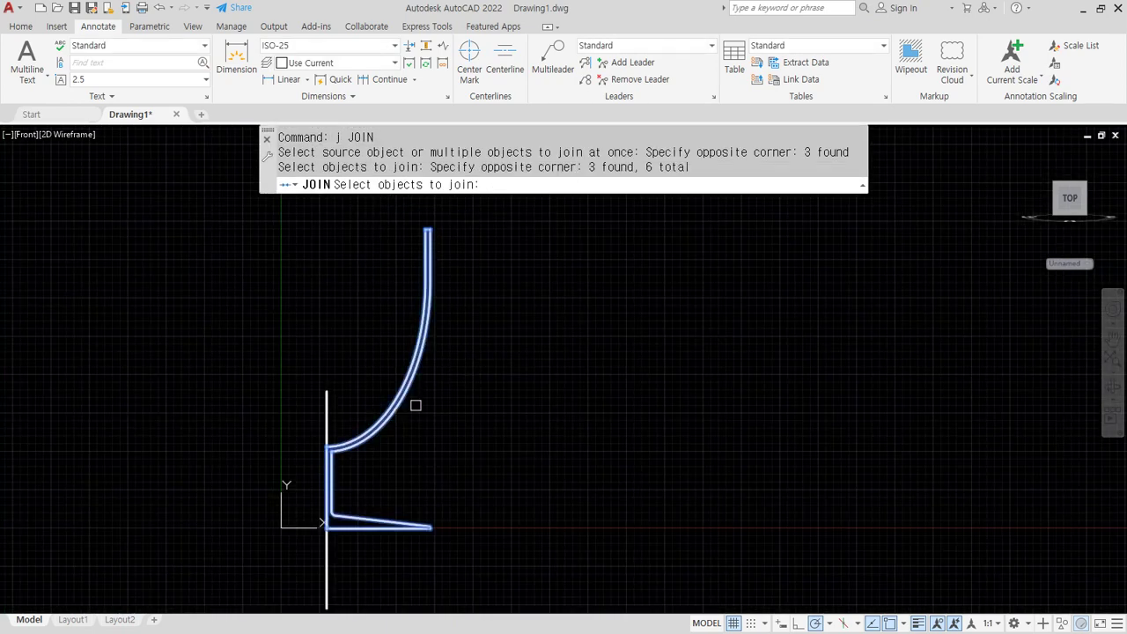
pyautogui.press('Return')
pyautogui.click(373, 451)
pyautogui.press('Escape')
# Try to revolve the joined profile about the vertical line, using its two endpoints as the axis.
pyautogui.moveTo(369, 549); pyautogui.dragTo(351, 448, button='middle')
pyautogui.keyDown('shift'); pyautogui.moveTo(367, 395); pyautogui.dragTo(314, 448, button='middle'); pyautogui.keyUp('shift')
pyautogui.write('rev')
pyautogui.press('Return')
pyautogui.click(360, 415)
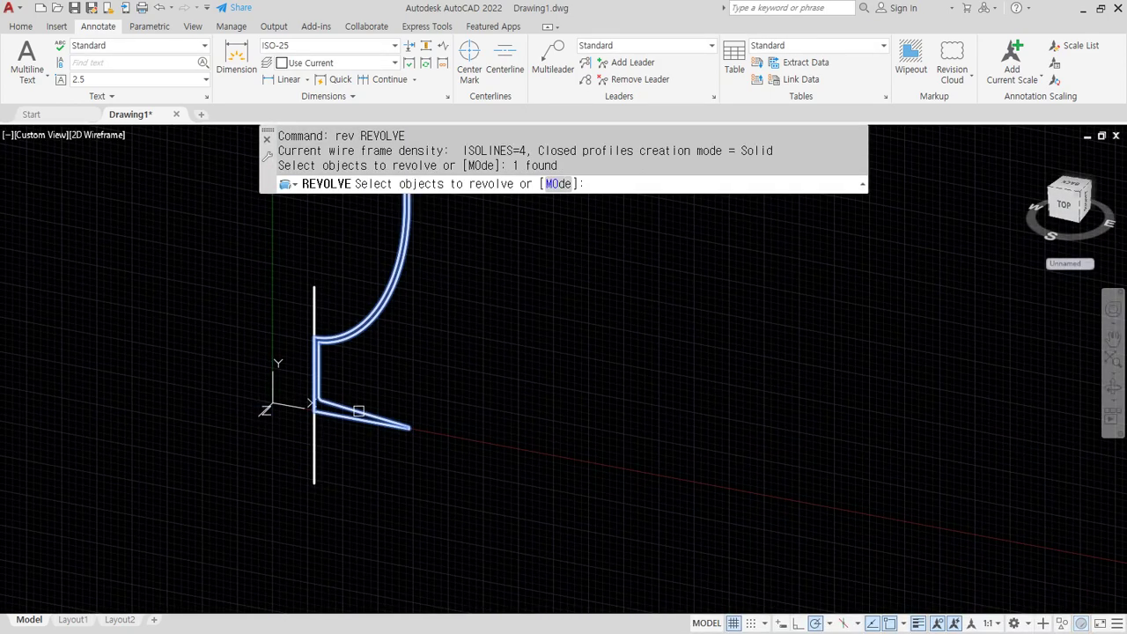
pyautogui.press('Return')
pyautogui.click(314, 481)
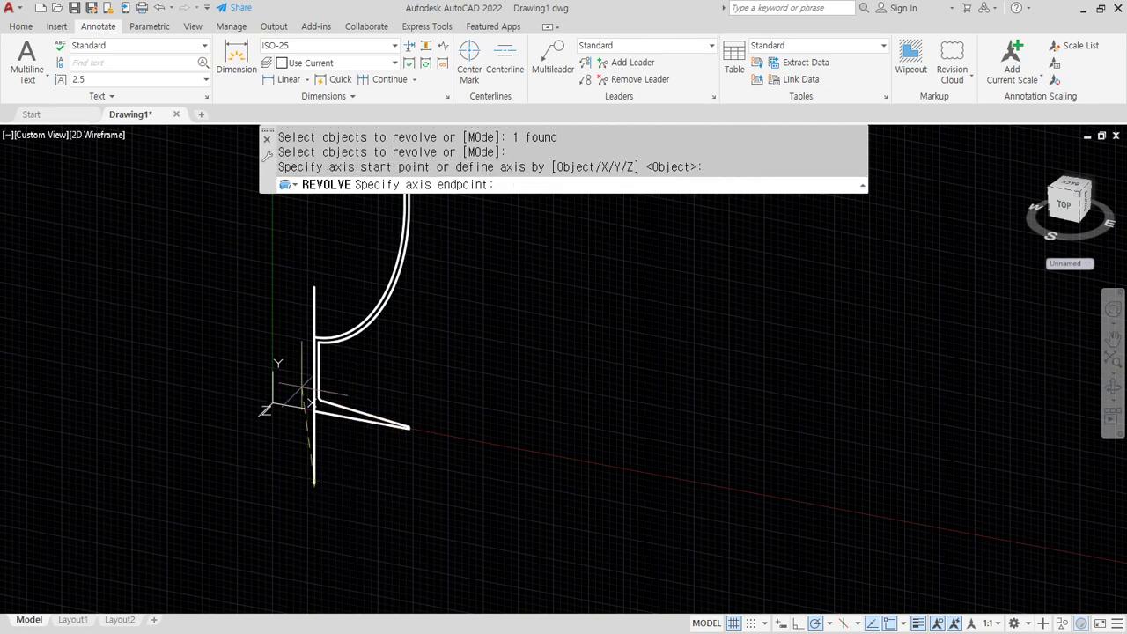
pyautogui.click(317, 274)
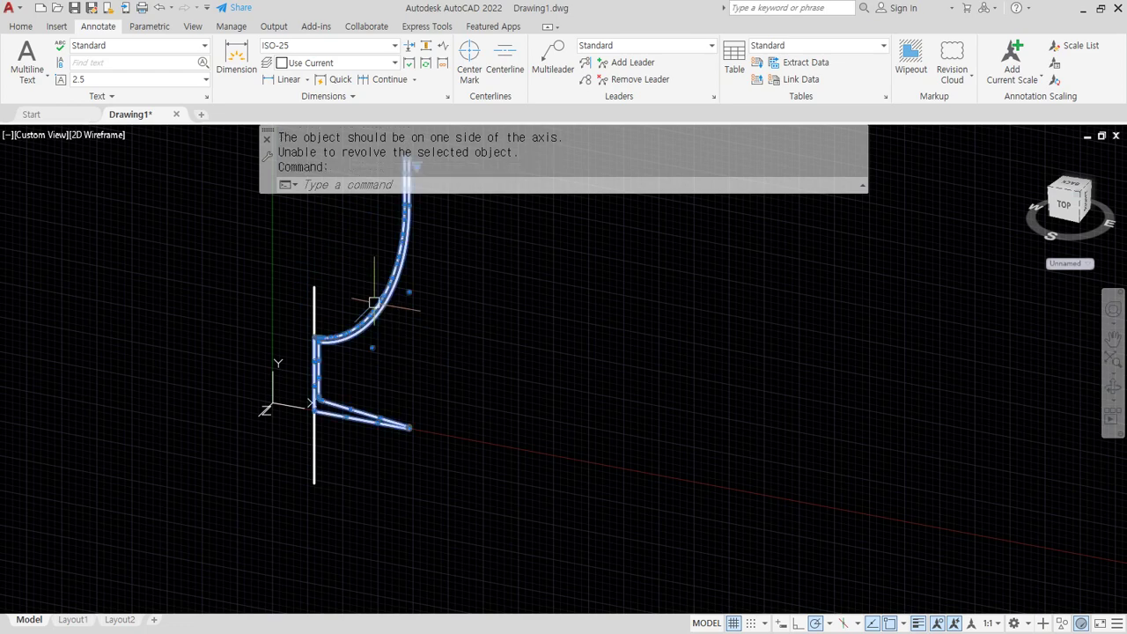
pyautogui.moveTo(373, 372); pyautogui.dragTo(392, 409, button='middle')
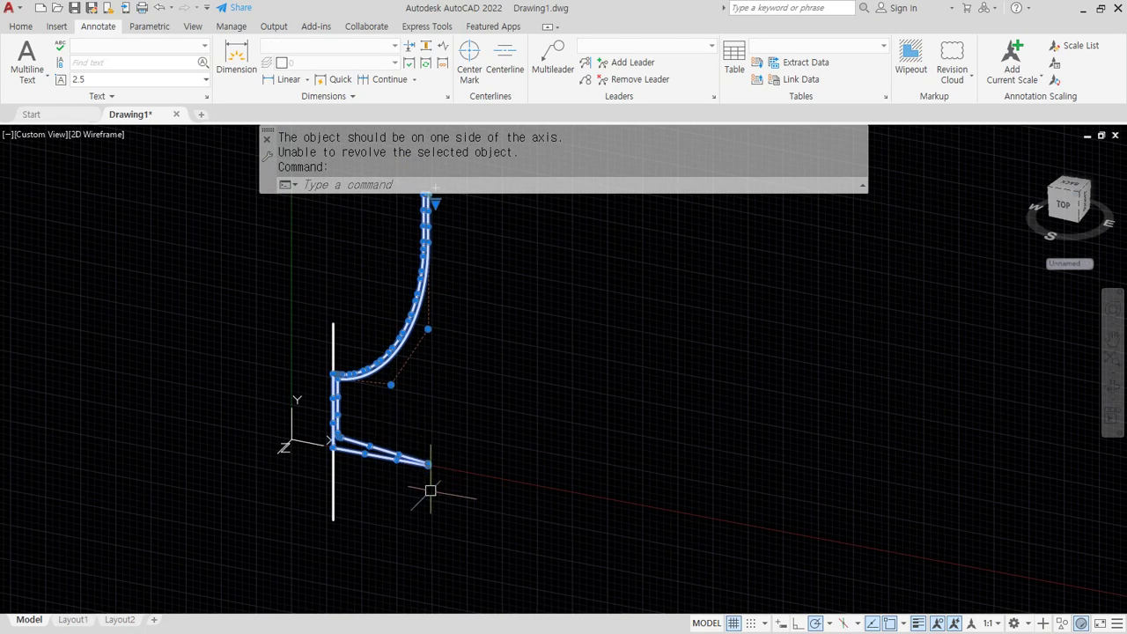
pyautogui.press('Escape')
pyautogui.press('Escape')
# Reset the UCS to World.
pyautogui.write('ucs')
pyautogui.press('Return')
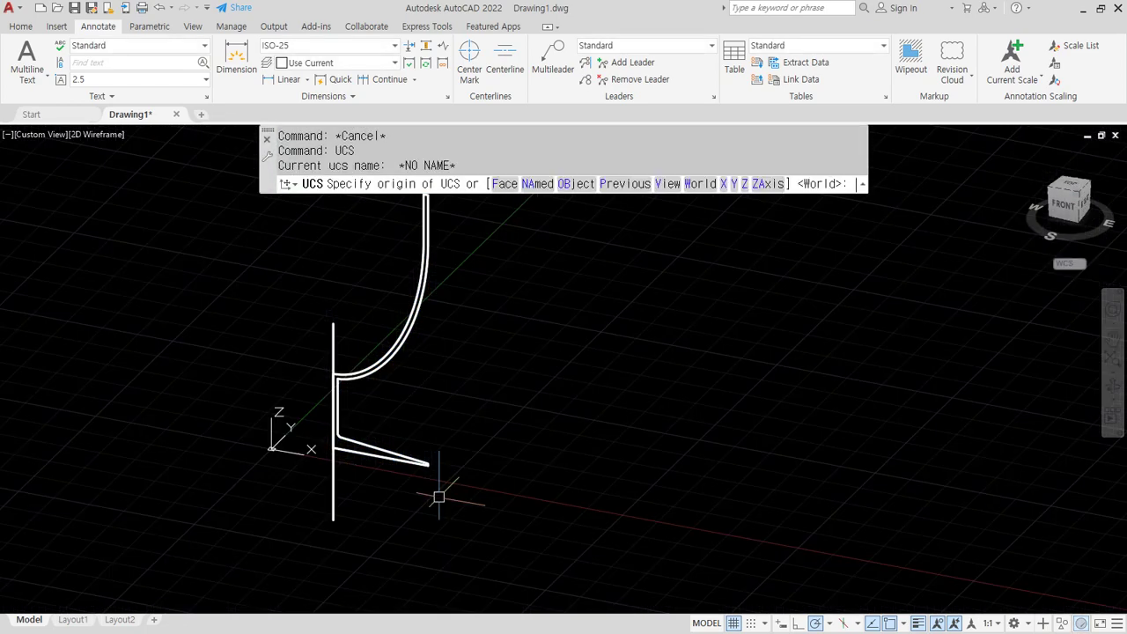
pyautogui.press('Return')
# Try again to revolve the joined profile about the vertical line in the World UCS.
pyautogui.write('rev')
pyautogui.press('Return')
pyautogui.click(394, 461)
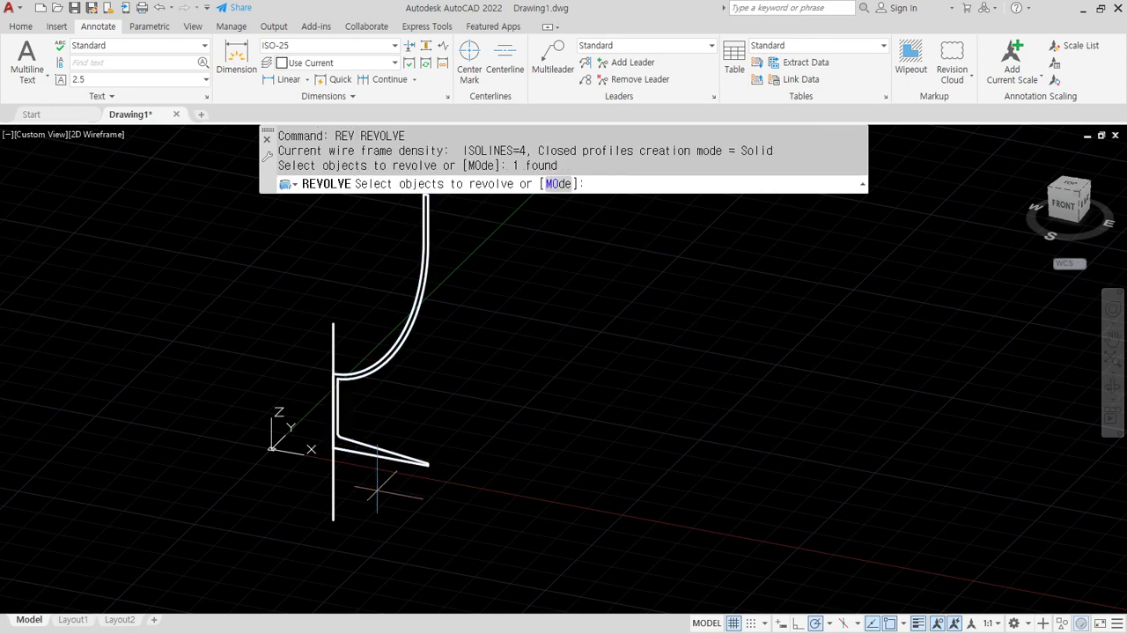
pyautogui.press('Return')
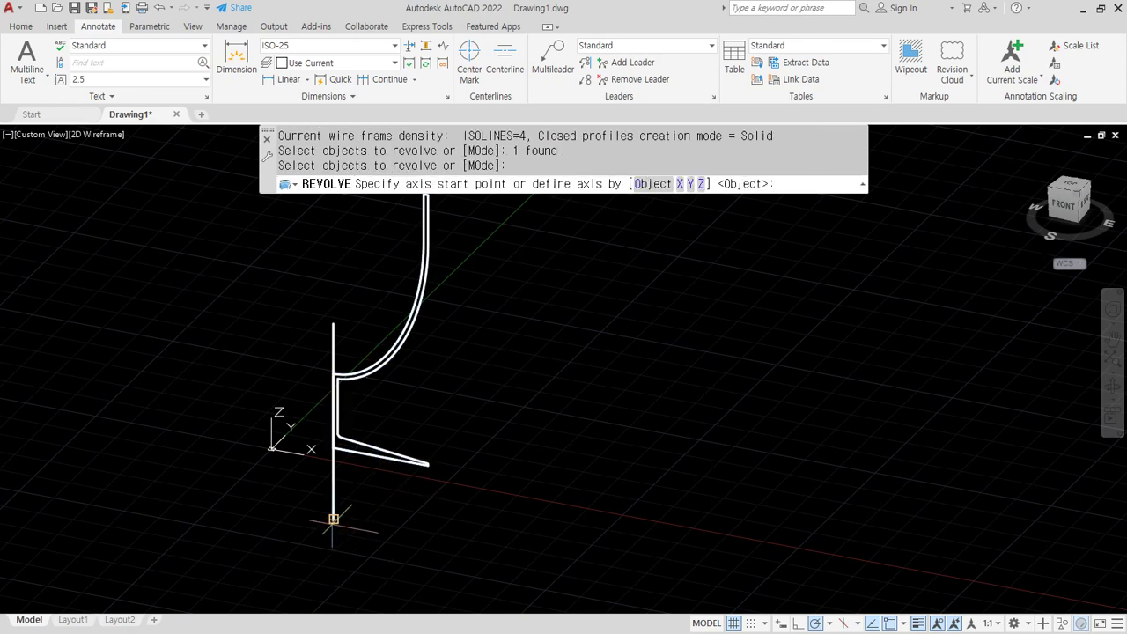
pyautogui.click(333, 519)
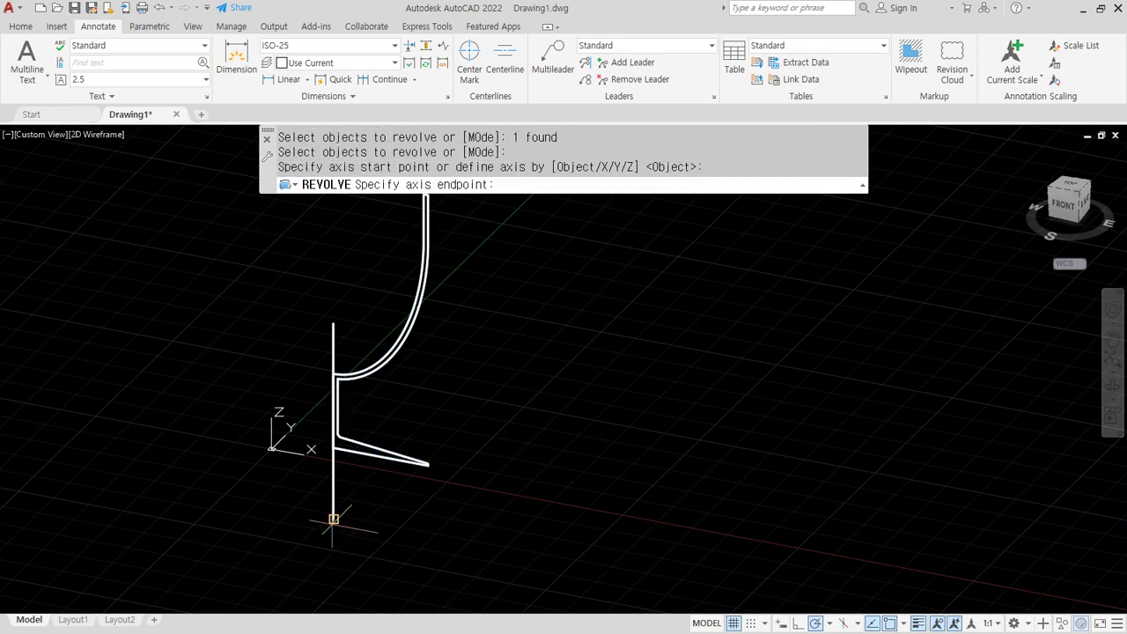
pyautogui.click(333, 324)
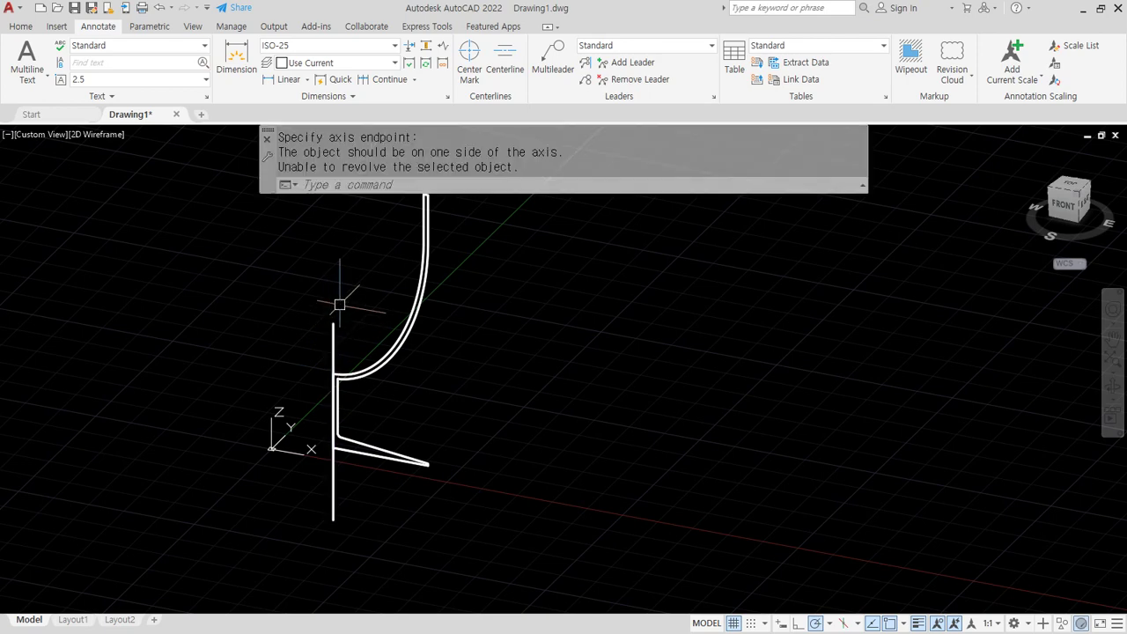
pyautogui.click(421, 463)
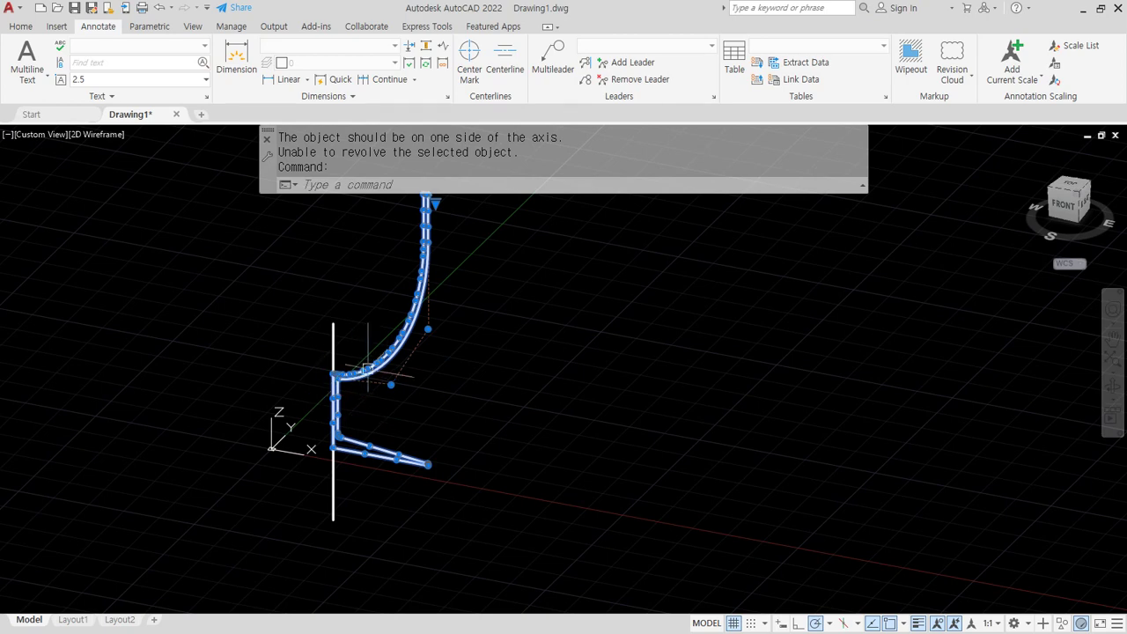
pyautogui.press('Escape')
pyautogui.press('Escape')
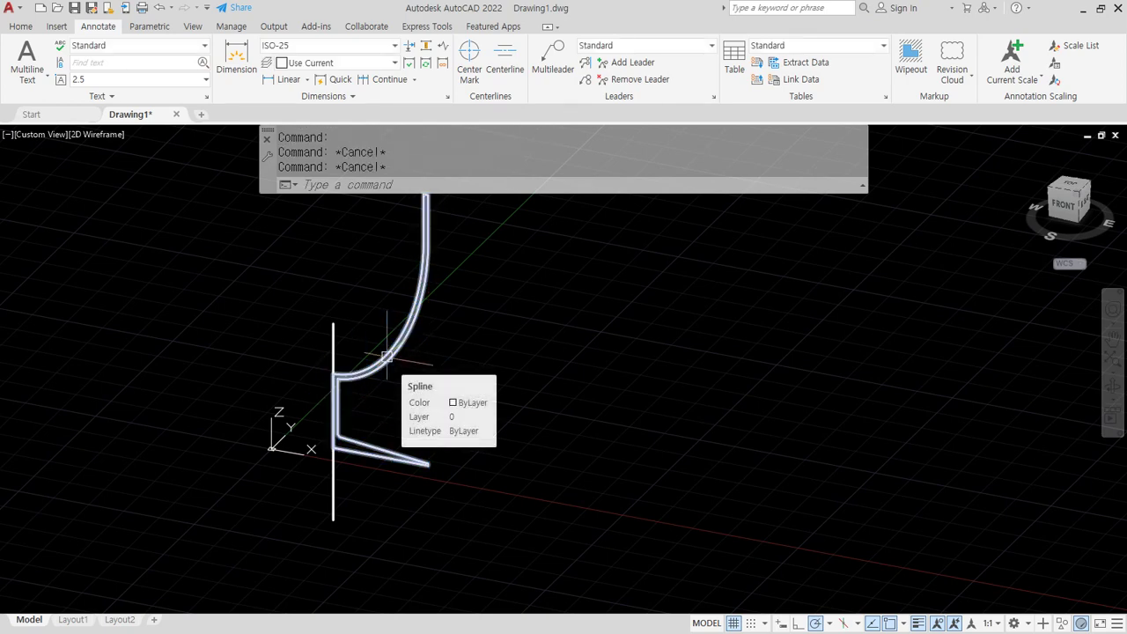
# Undo the recent operations back to the state before the goblet profile was first joined.
pyautogui.hotkey('ctrl', 'z')
pyautogui.hotkey('ctrl', 'z')
pyautogui.hotkey('ctrl', 'z')
pyautogui.hotkey('ctrl', 'z')
pyautogui.hotkey('ctrl', 'z')
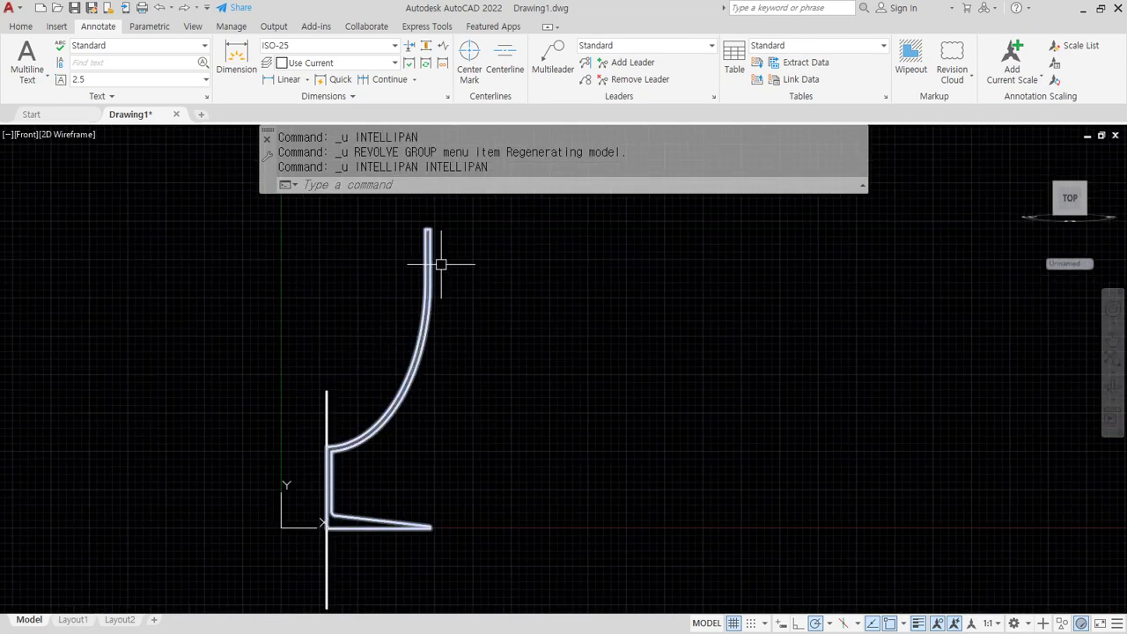
pyautogui.hotkey('ctrl', 'z')
pyautogui.hotkey('ctrl', 'z')
pyautogui.hotkey('ctrl', 'z')
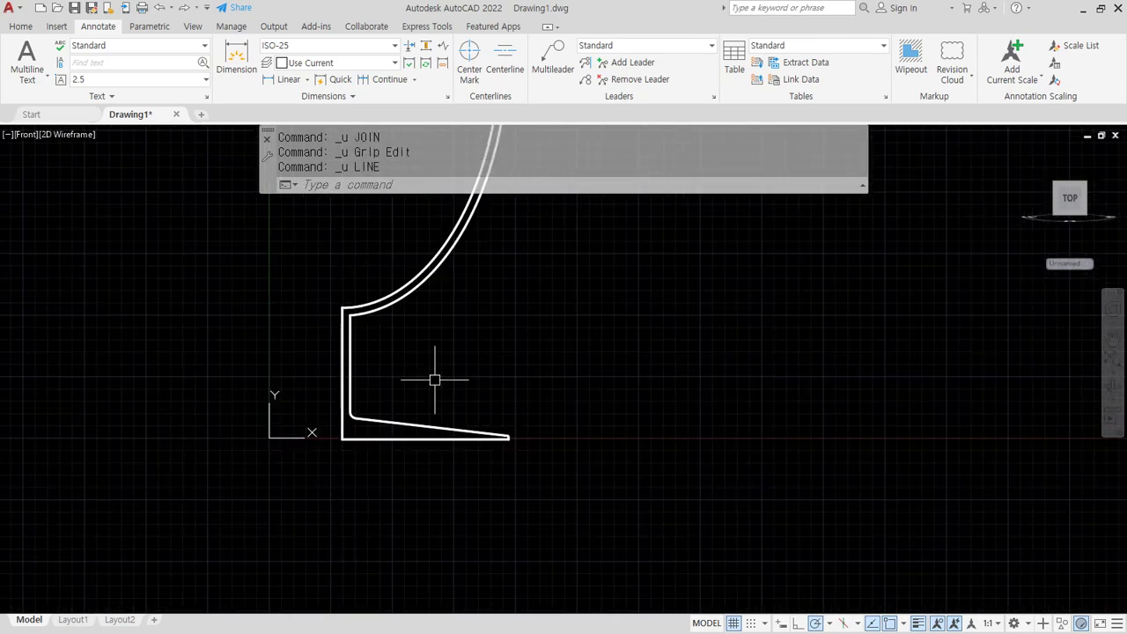
pyautogui.hotkey('ctrl', 'z')
pyautogui.hotkey('ctrl', 'z')
pyautogui.hotkey('ctrl', 'z')
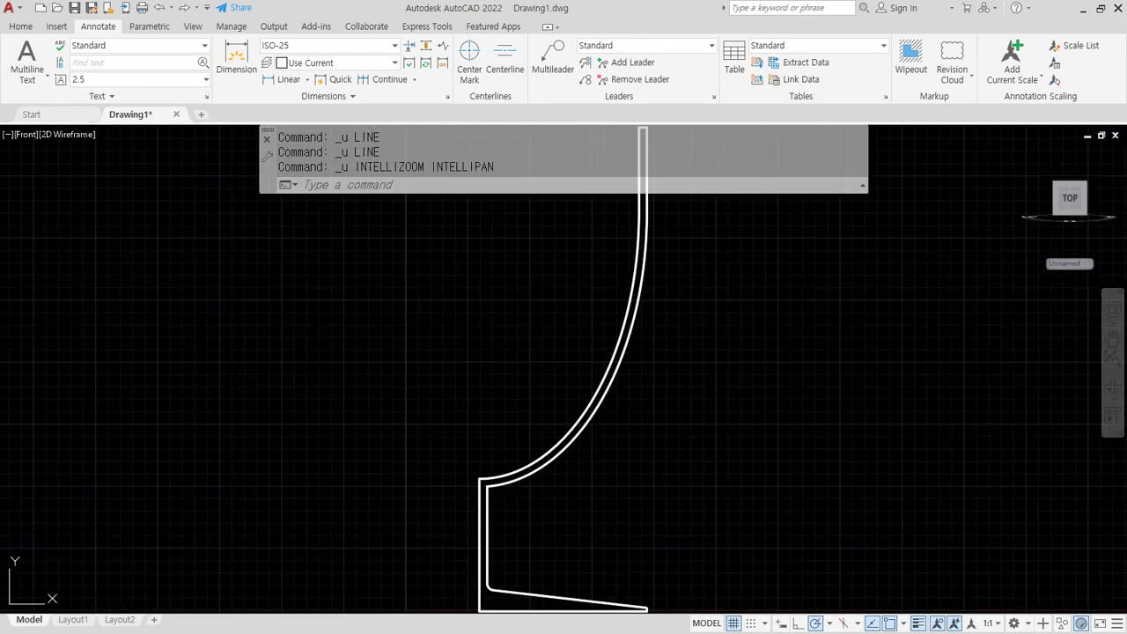
pyautogui.hotkey('ctrl', 'z')
pyautogui.hotkey('ctrl', 'z')
pyautogui.hotkey('ctrl', 'z')
pyautogui.hotkey('ctrl', 'z')
pyautogui.hotkey('ctrl', 'z')
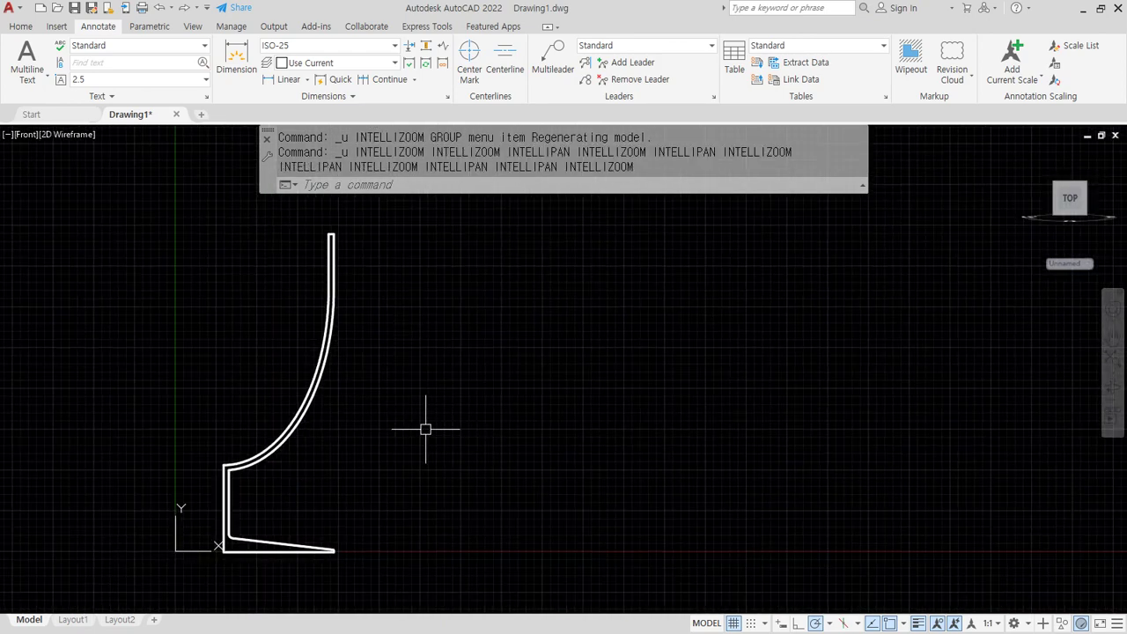
pyautogui.hotkey('ctrl', 'z')
# Erase the two curved bowl segments between the rim lines and the stem.
pyautogui.click(302, 424)
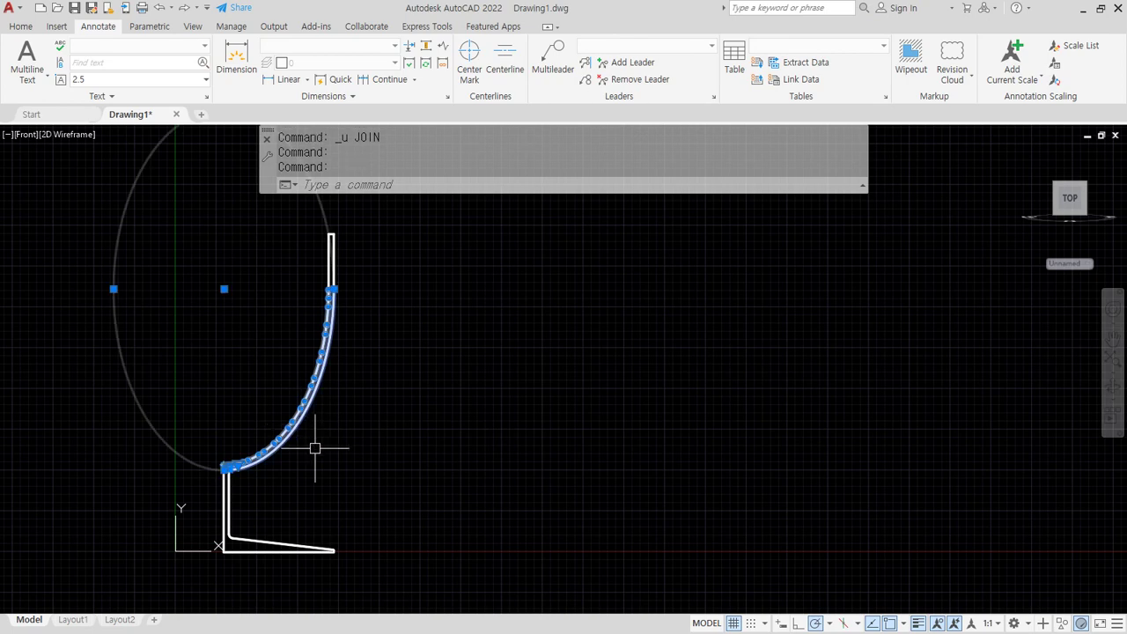
pyautogui.write('e')
pyautogui.press('Return')
pyautogui.scroll(2, 219, 458)
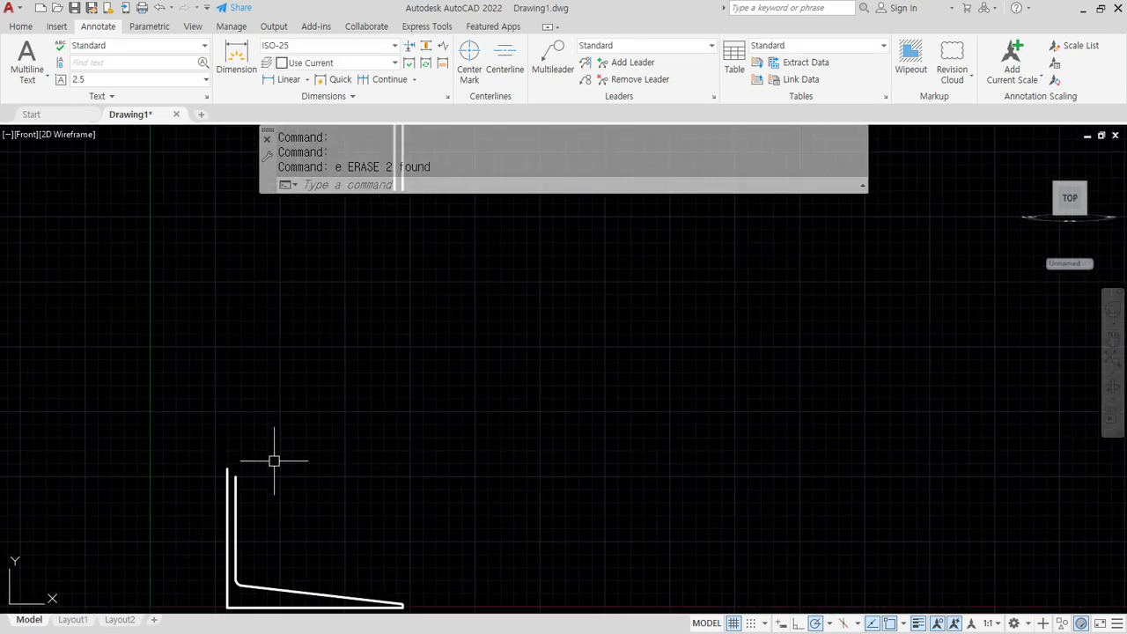
pyautogui.write('a')
pyautogui.press('Return')
pyautogui.scroll(-2, 325, 405)
pyautogui.press('Escape')
pyautogui.write('e')
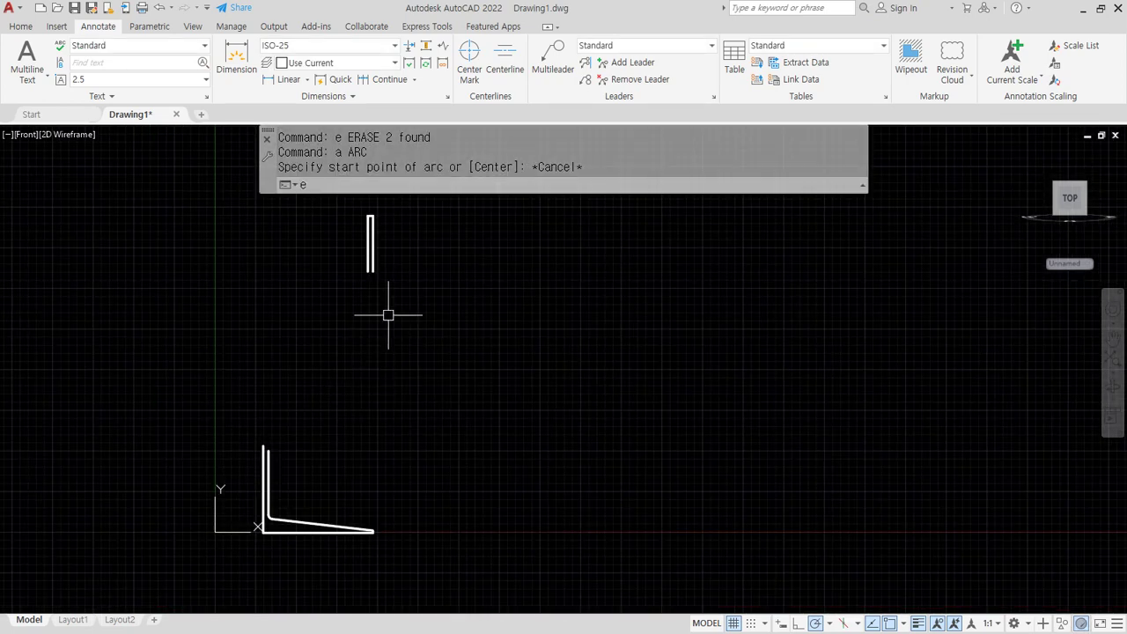
pyautogui.press('Escape')
pyautogui.click(409, 303)
pyautogui.press('Escape')
pyautogui.press('Escape')
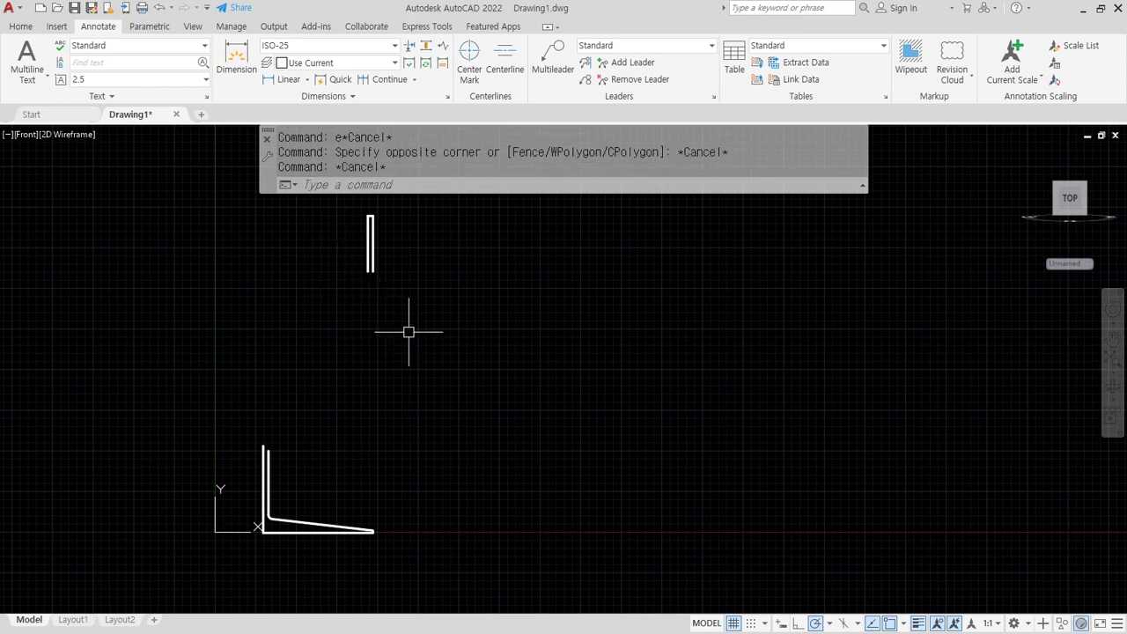
# Stretch the lower ends of the two vertical rim lines straight down to near the height of the stem's top.
pyautogui.write('s')
pyautogui.press('Return')
pyautogui.click(465, 339)
pyautogui.click(321, 266)
pyautogui.press('Return')
pyautogui.click(460, 285)
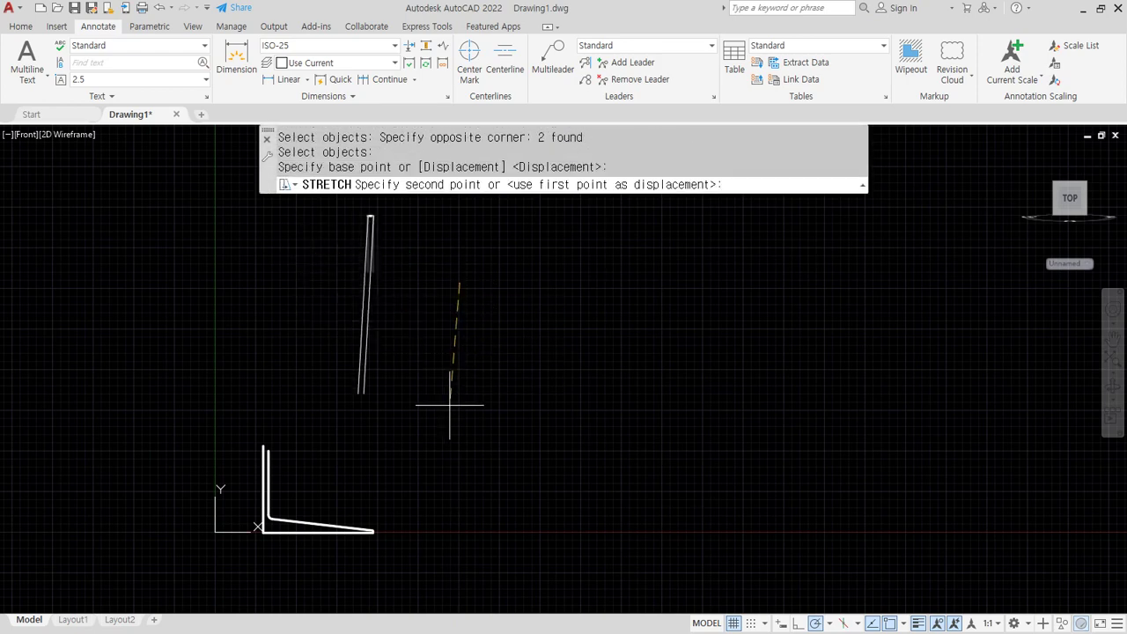
pyautogui.click(459, 475)
pyautogui.scroll(3, 251, 448)
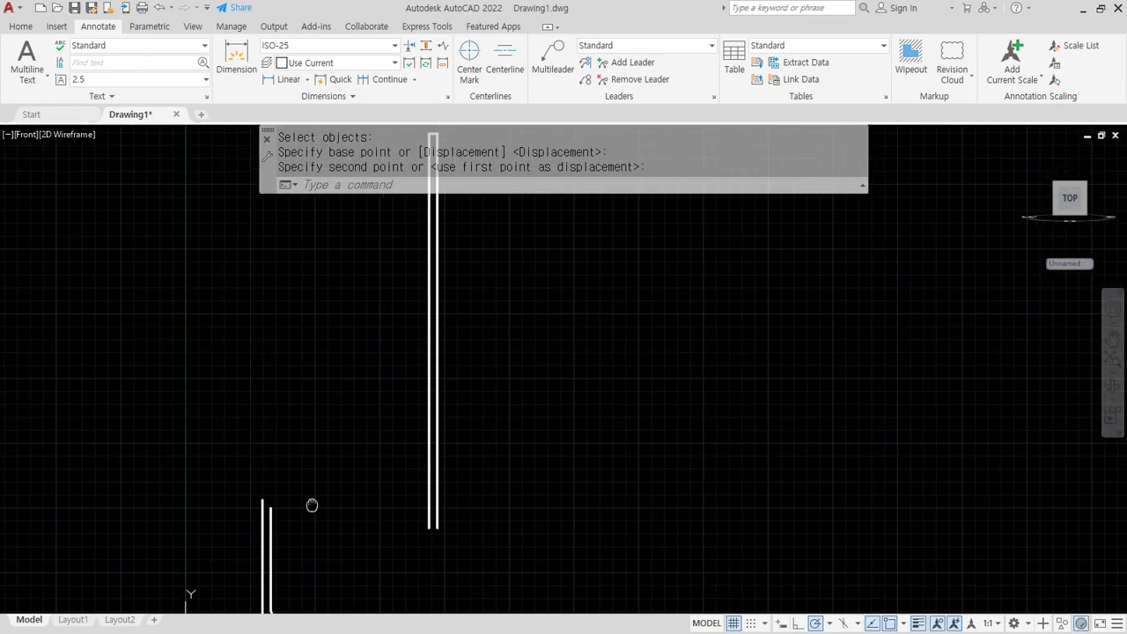
pyautogui.write('a')
pyautogui.press('Return')
pyautogui.press('Escape')
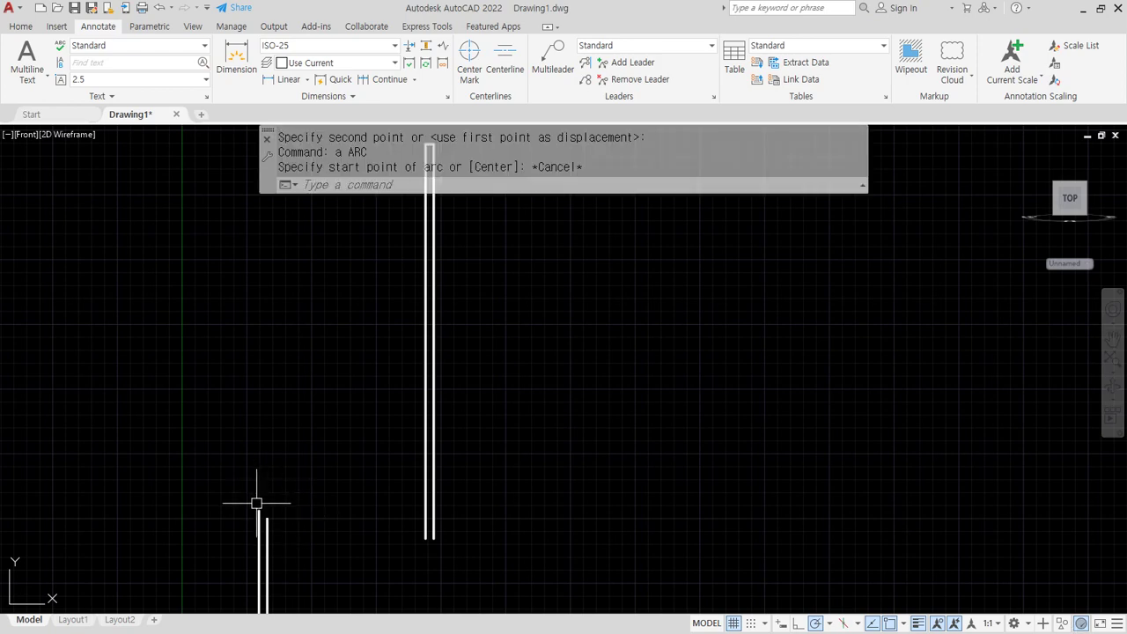
# Stretch the upper ends of the two stem lines straight up so they overlap the rim lines in height.
pyautogui.write('s')
pyautogui.press('Return')
pyautogui.click(315, 463)
pyautogui.click(193, 528)
pyautogui.press('Return')
pyautogui.click(185, 505)
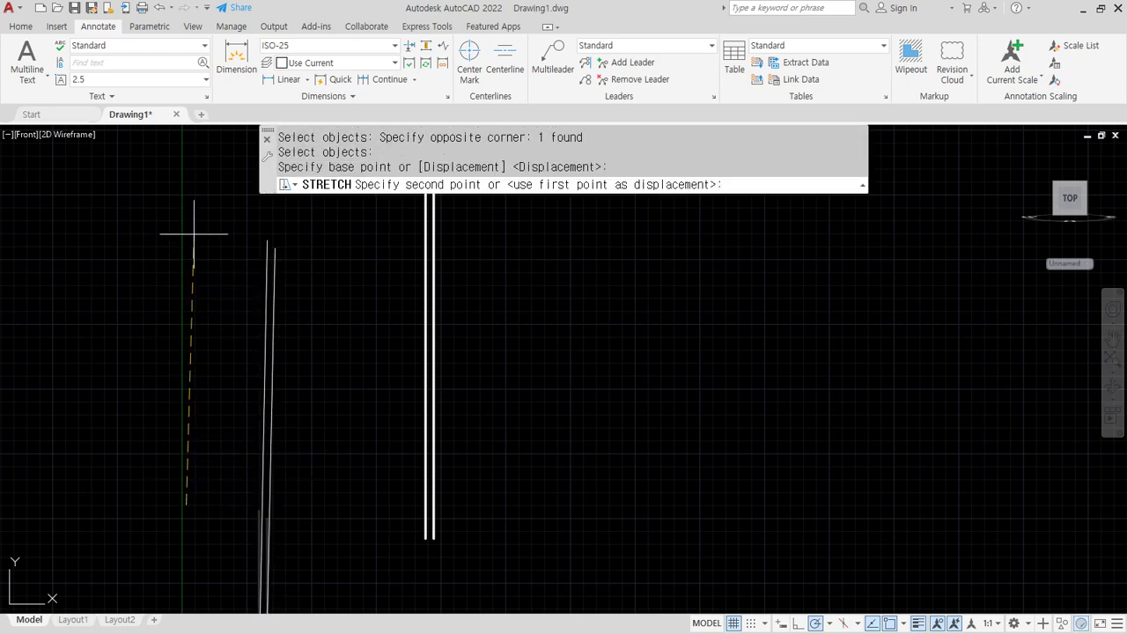
pyautogui.click(186, 232)
pyautogui.press('Return')
pyautogui.press('Escape')
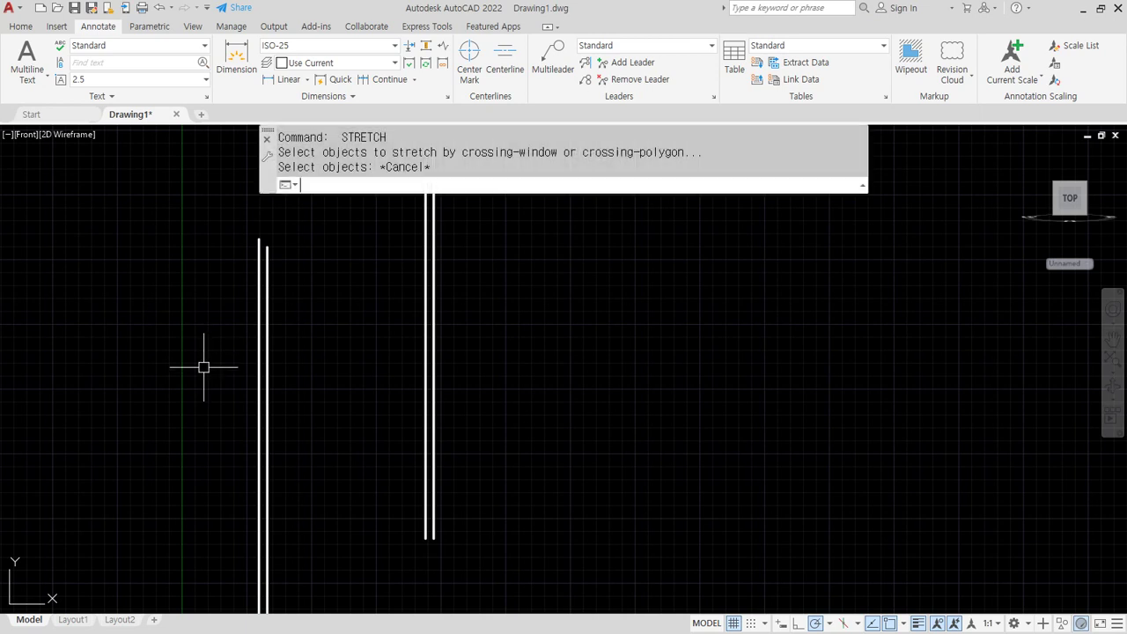
# Draw a horizontal construction line crossing both the stem lines and the rim lines.
pyautogui.write('l')
pyautogui.press('Return')
pyautogui.click(180, 385)
pyautogui.click(588, 385)
pyautogui.press('Return')
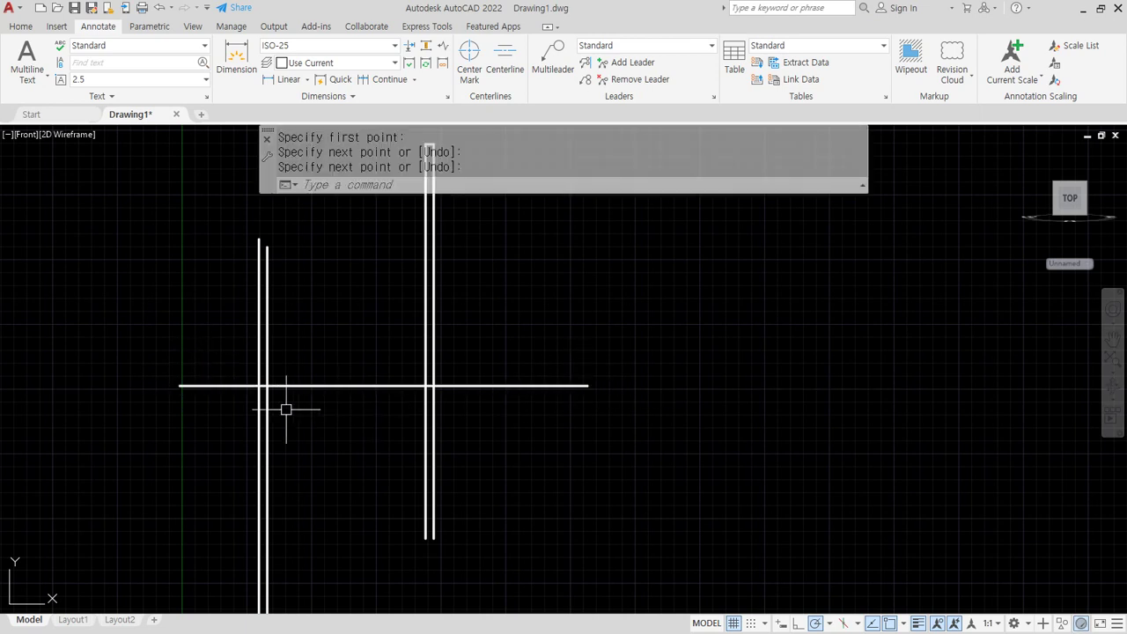
# Draw a circle centred where the horizontal line crosses the inner-edge stem line, with its radius reaching the outer rim line.
pyautogui.write('c')
pyautogui.press('Return')
pyautogui.click(259, 384)
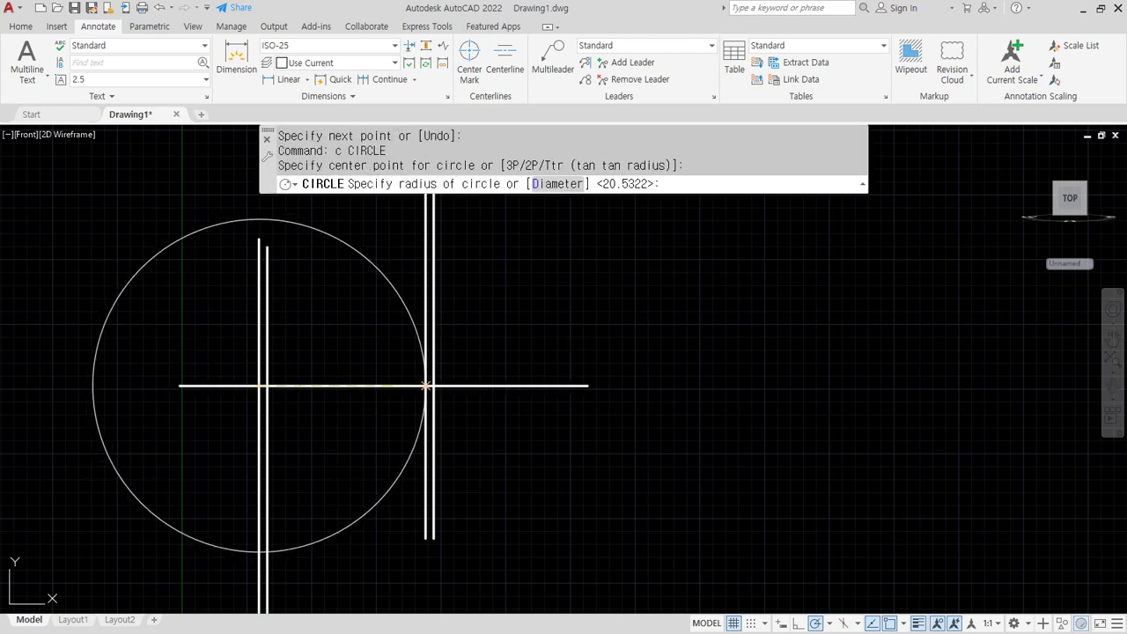
pyautogui.click(433, 384)
pyautogui.scroll(2, 434, 385)
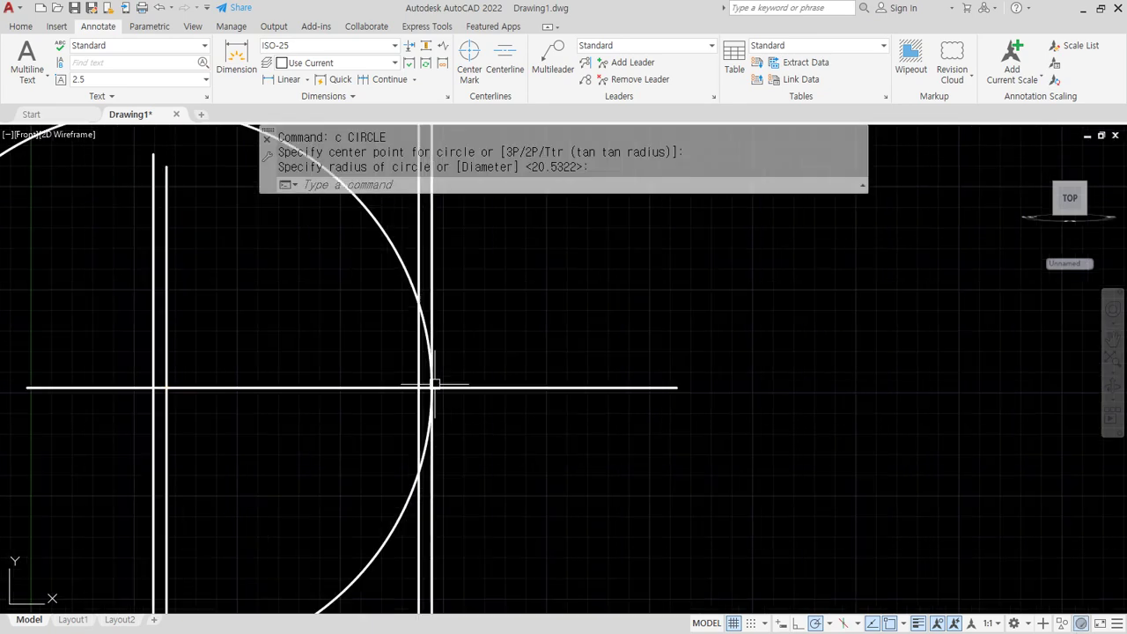
# Offset the circle inward by the distance between the two rim lines.
pyautogui.write('o')
pyautogui.press('Return')
pyautogui.click(419, 387)
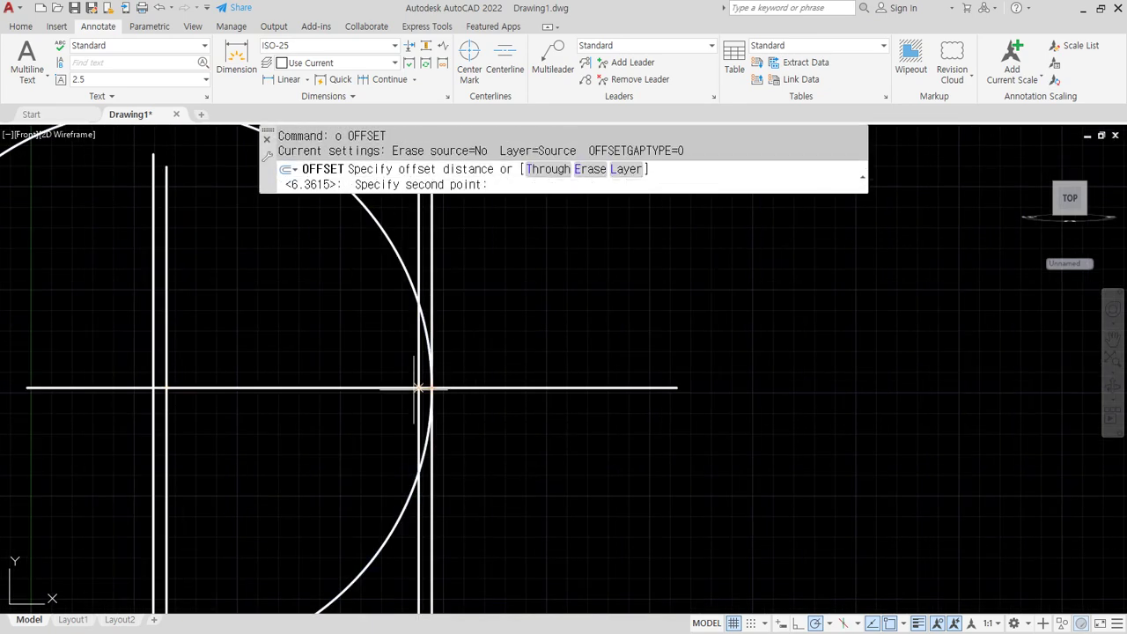
pyautogui.click(431, 388)
pyautogui.click(403, 503)
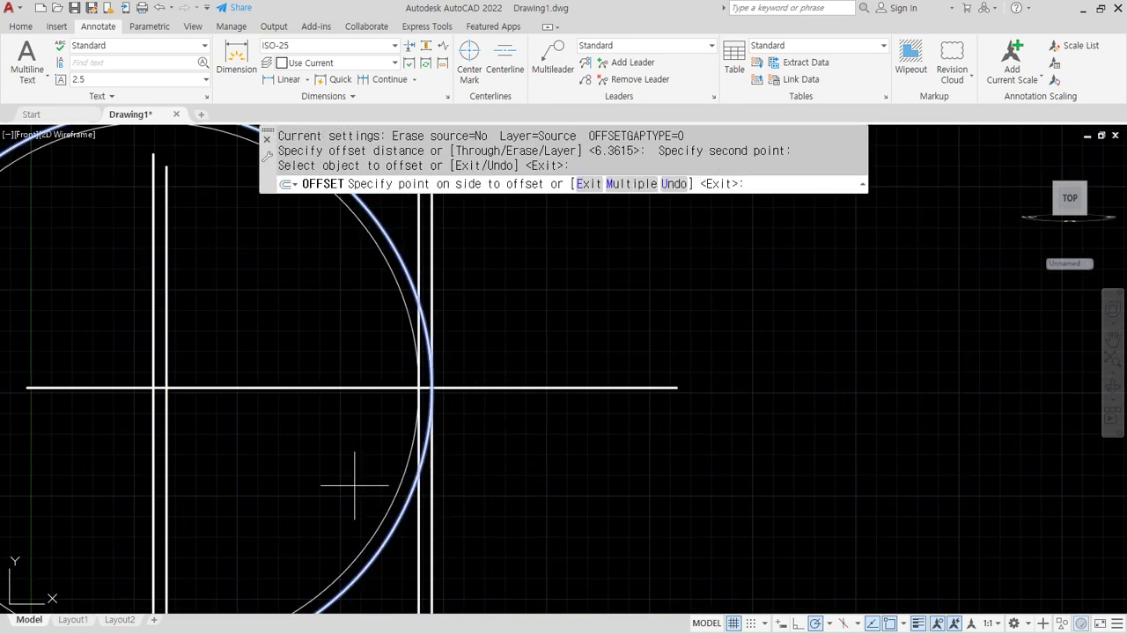
pyautogui.click(319, 442)
pyautogui.press('Return')
pyautogui.scroll(-2, 314, 438)
# Trim both circles against the horizontal construction line and the stem lines, keeping only the lower-right quarter arcs as the bowl.
pyautogui.write('tr')
pyautogui.press('Return')
pyautogui.click(247, 432)
pyautogui.click(200, 393)
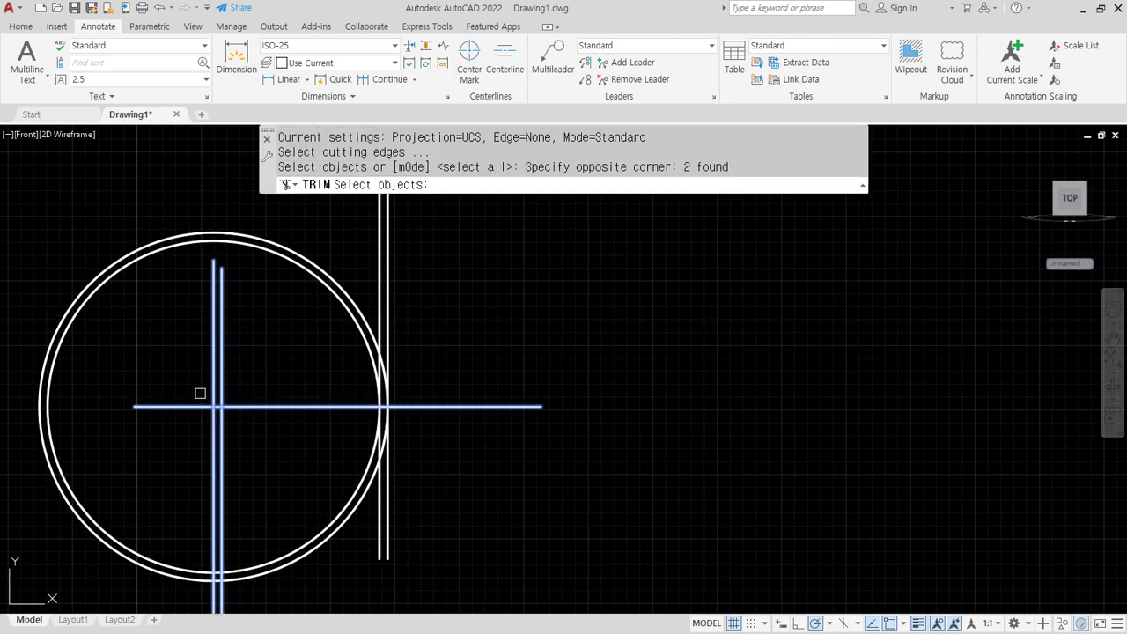
pyautogui.press('Return')
pyautogui.click(164, 332)
pyautogui.click(99, 203)
pyautogui.press('Return')
# Trim away the parts of both rim lines below the horizontal construction line.
pyautogui.write('tr')
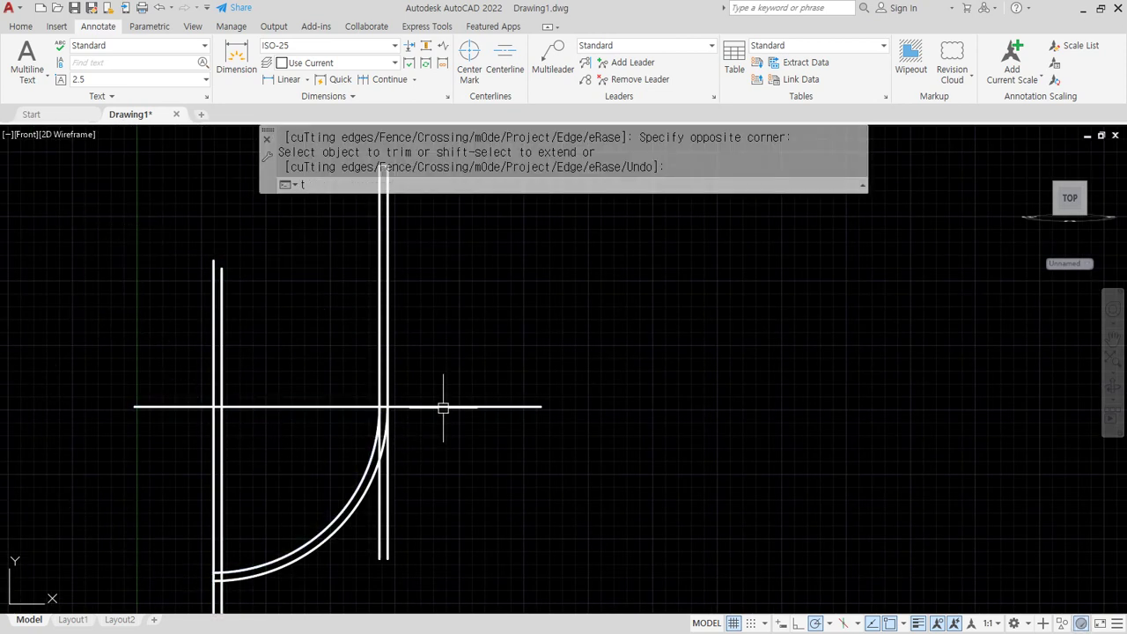
pyautogui.press('Return')
pyautogui.click(443, 407)
pyautogui.press('Return')
pyautogui.click(433, 534)
pyautogui.click(361, 581)
pyautogui.press('Return')
# Try to fillet the outer bowl arc with the outer-edge stem line of the base polyline at radius 0.
pyautogui.moveTo(273, 581); pyautogui.dragTo(303, 443, button='middle')
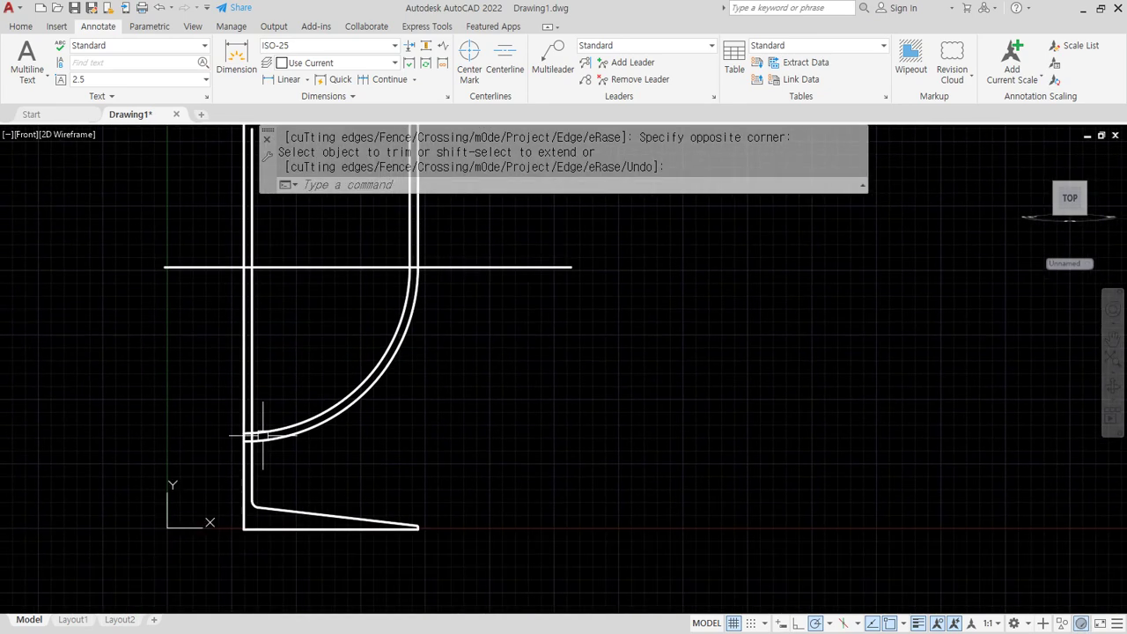
pyautogui.scroll(2, 260, 435)
pyautogui.write('f')
pyautogui.press('Return')
pyautogui.click(264, 446)
pyautogui.click(247, 471)
pyautogui.click(244, 482)
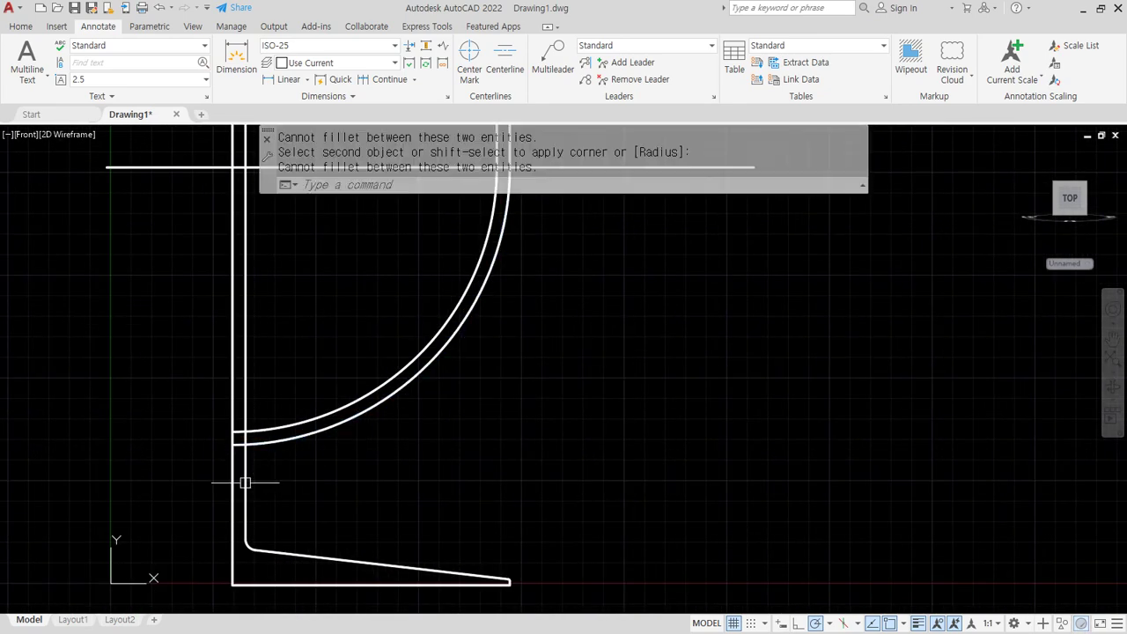
pyautogui.write('f')
pyautogui.press('Return')
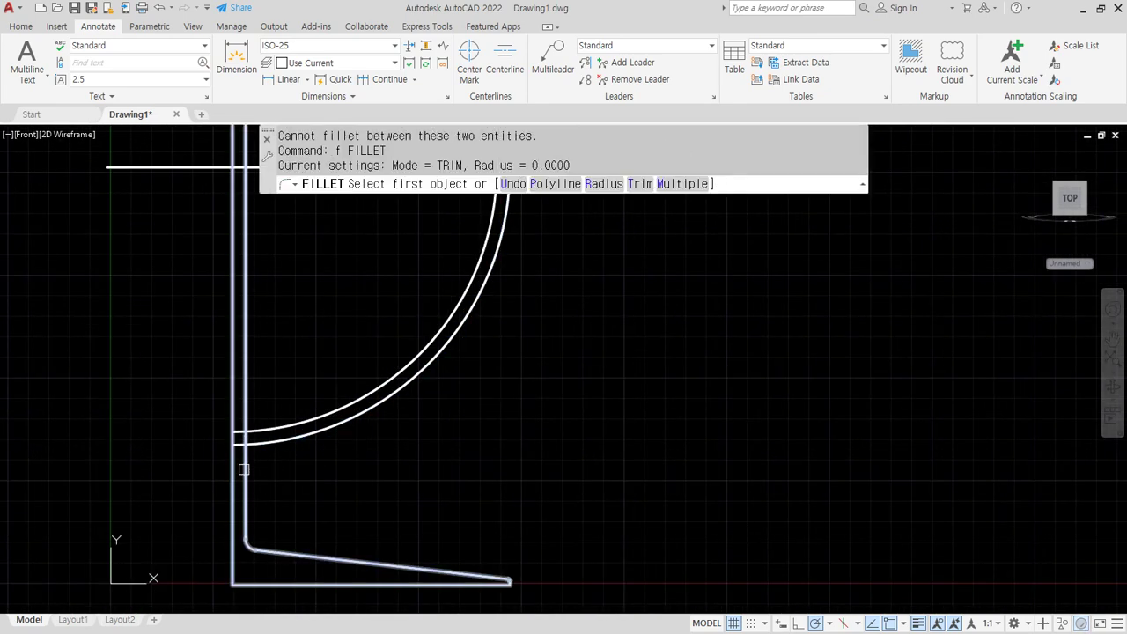
pyautogui.click(244, 470)
pyautogui.press('Escape')
# Explode the stem and base polyline into separate segments.
pyautogui.write('x')
pyautogui.press('Return')
pyautogui.click(245, 469)
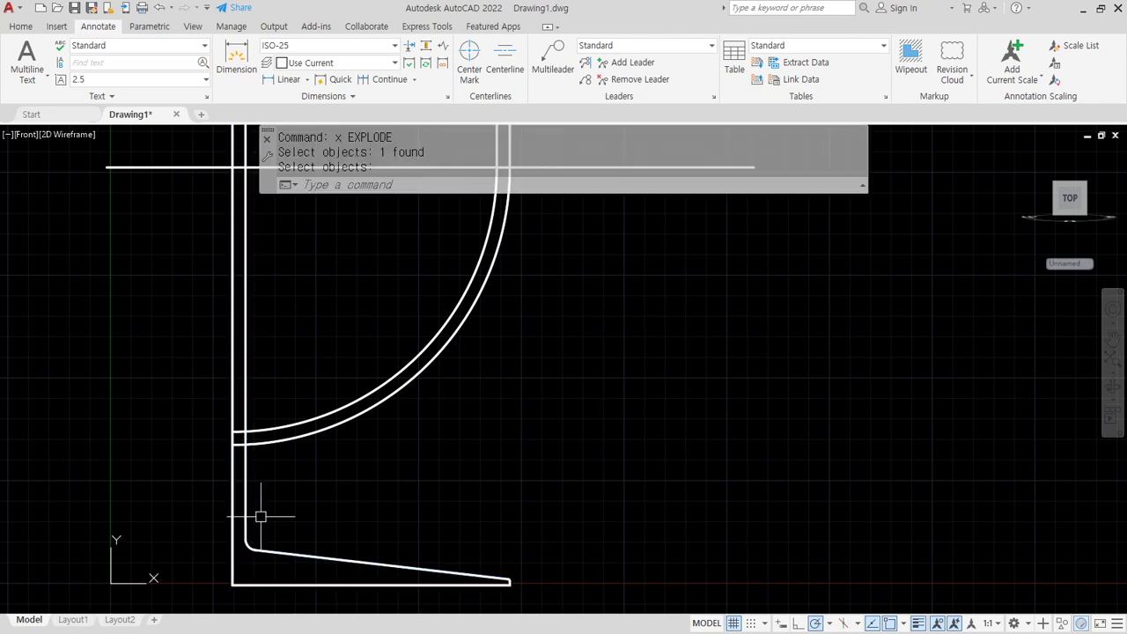
# Fillet the outer bowl arc to the outer-edge stem line and the inner bowl arc to the inner-edge stem line, both with radius 0.
pyautogui.write('f')
pyautogui.press('Return')
pyautogui.click(247, 470)
pyautogui.click(259, 443)
pyautogui.press('Return')
pyautogui.click(253, 432)
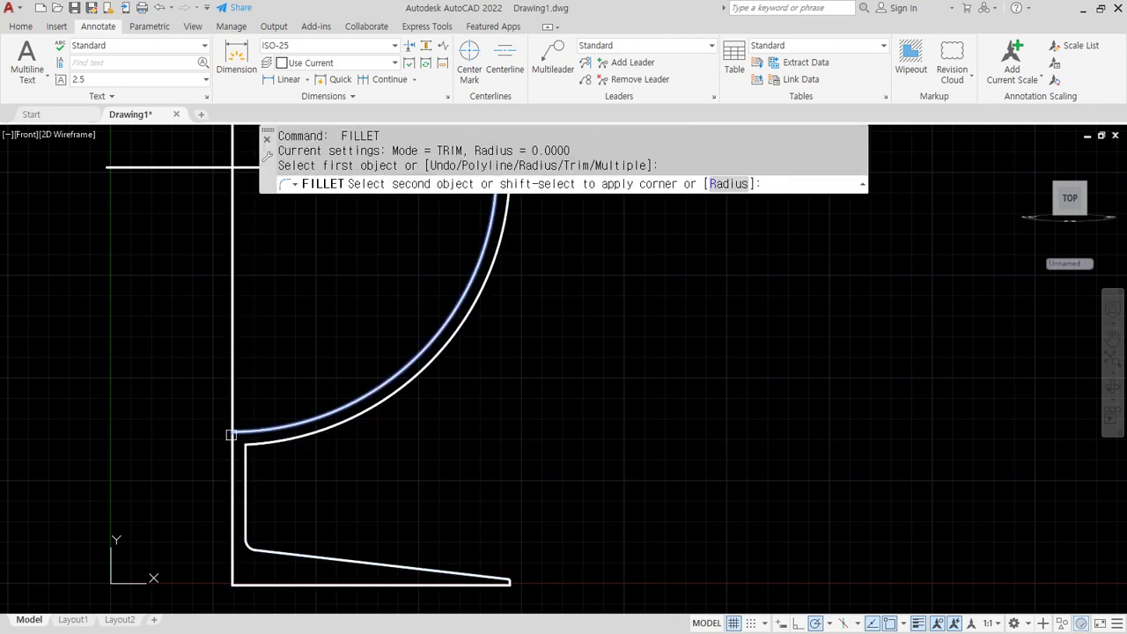
pyautogui.click(230, 435)
# Erase the horizontal construction line crossing the goblet profile.
pyautogui.scroll(-2, 257, 500)
pyautogui.click(310, 356)
pyautogui.click(238, 261)
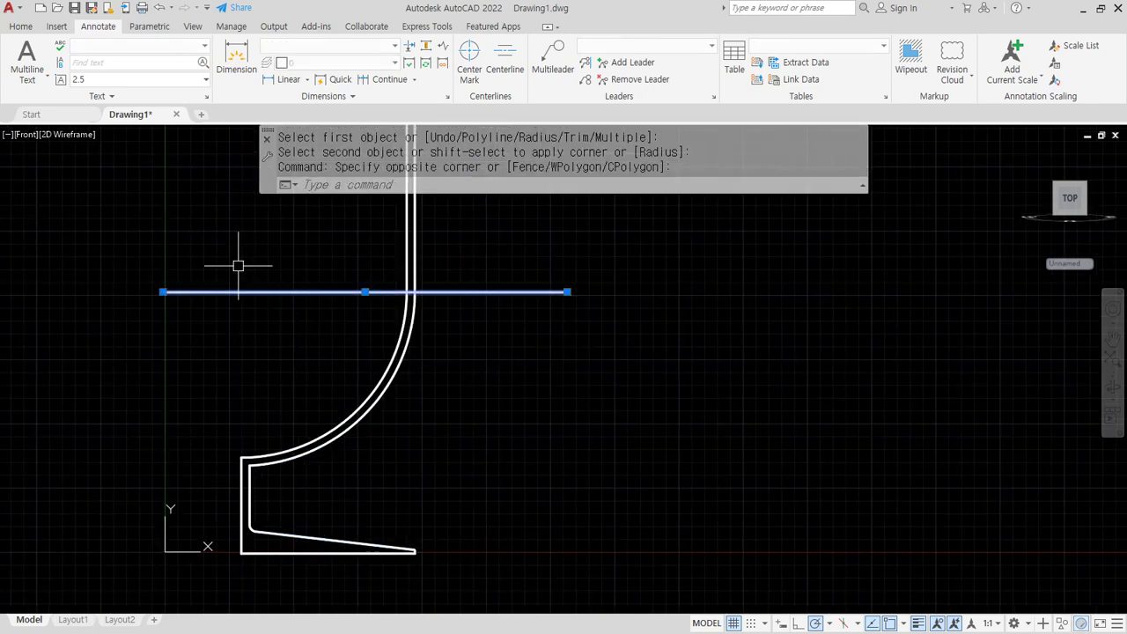
pyautogui.write('e')
pyautogui.press('Return')
# Join all segments of the goblet half profile into one closed polyline and check that it selects as one object.
pyautogui.scroll(-4, 241, 370)
pyautogui.scroll(2, 237, 308)
pyautogui.write('re')
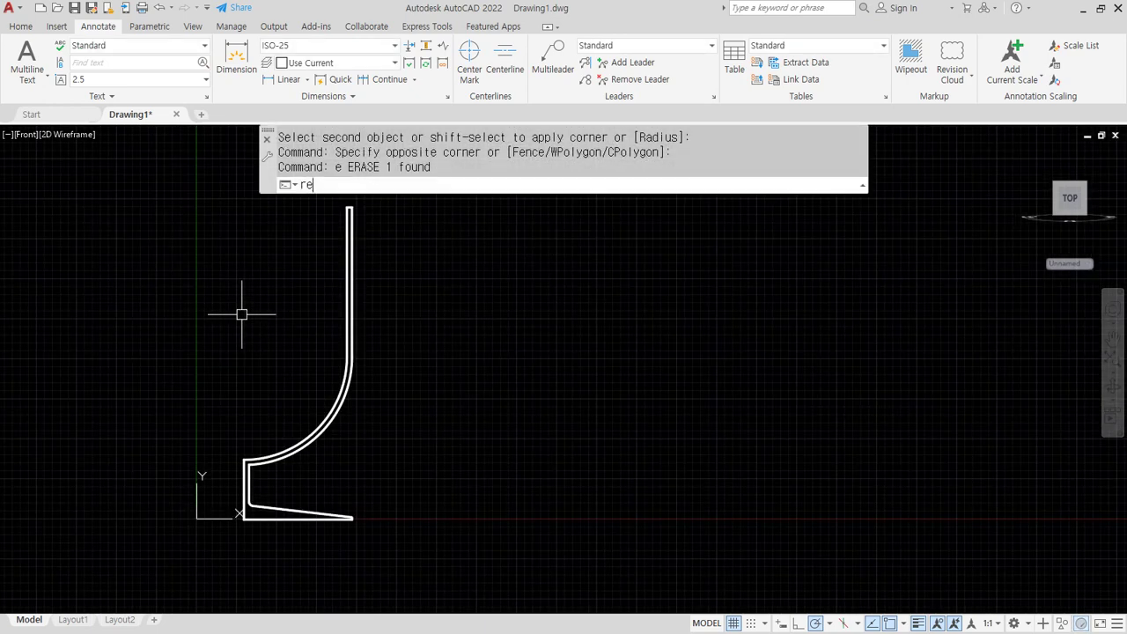
pyautogui.press('Escape')
pyautogui.write('j')
pyautogui.press('Return')
pyautogui.scroll(-2, 231, 254)
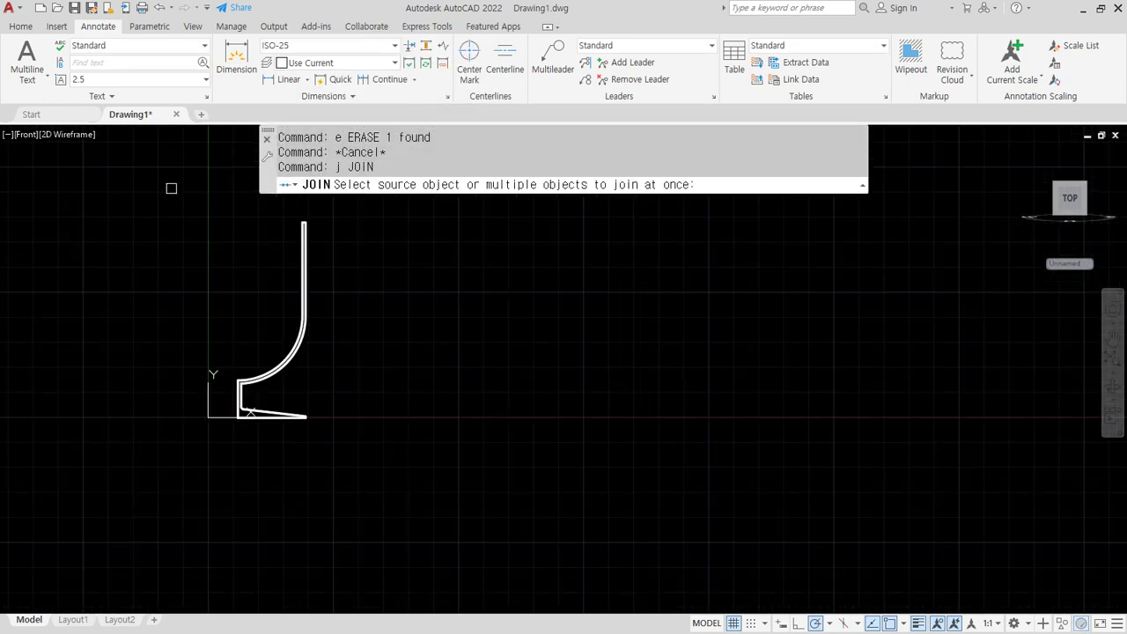
pyautogui.click(171, 189)
pyautogui.click(424, 519)
pyautogui.press('Return')
pyautogui.scroll(2, 250, 408)
pyautogui.click(250, 406)
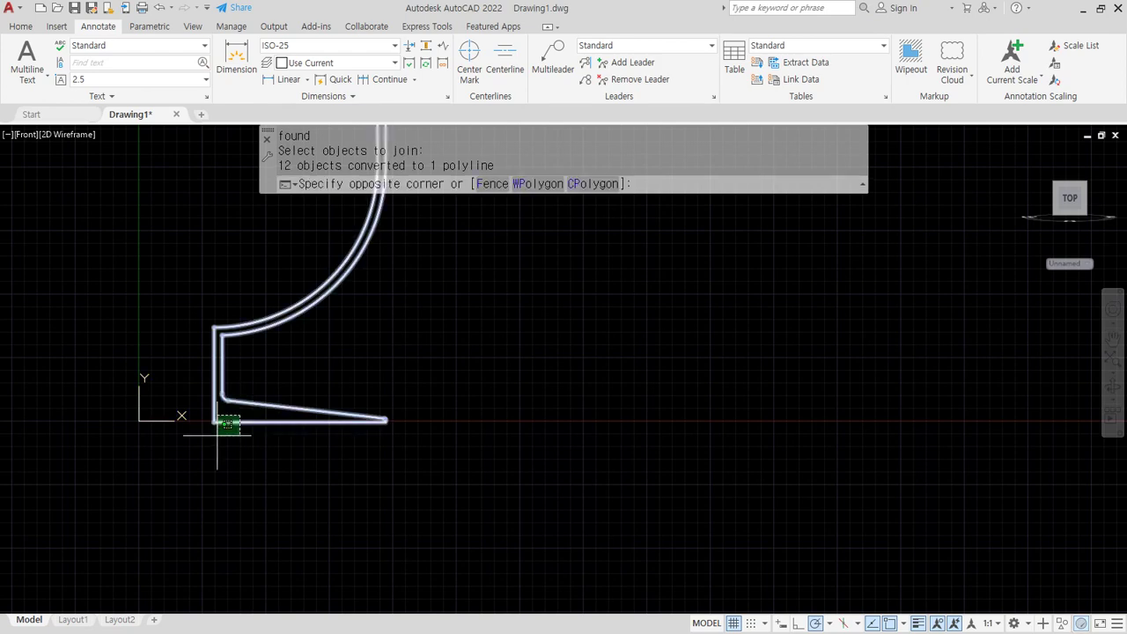
pyautogui.click(211, 455)
pyautogui.press('Escape')
# Revolve the joined goblet profile 360 degrees about the inner-edge stem line, from its bottom corner to its upper corner.
pyautogui.keyDown('shift'); pyautogui.moveTo(360, 432); pyautogui.dragTo(329, 465, button='middle'); pyautogui.keyUp('shift')
pyautogui.write('rev')
pyautogui.press('Return')
pyautogui.click(291, 426)
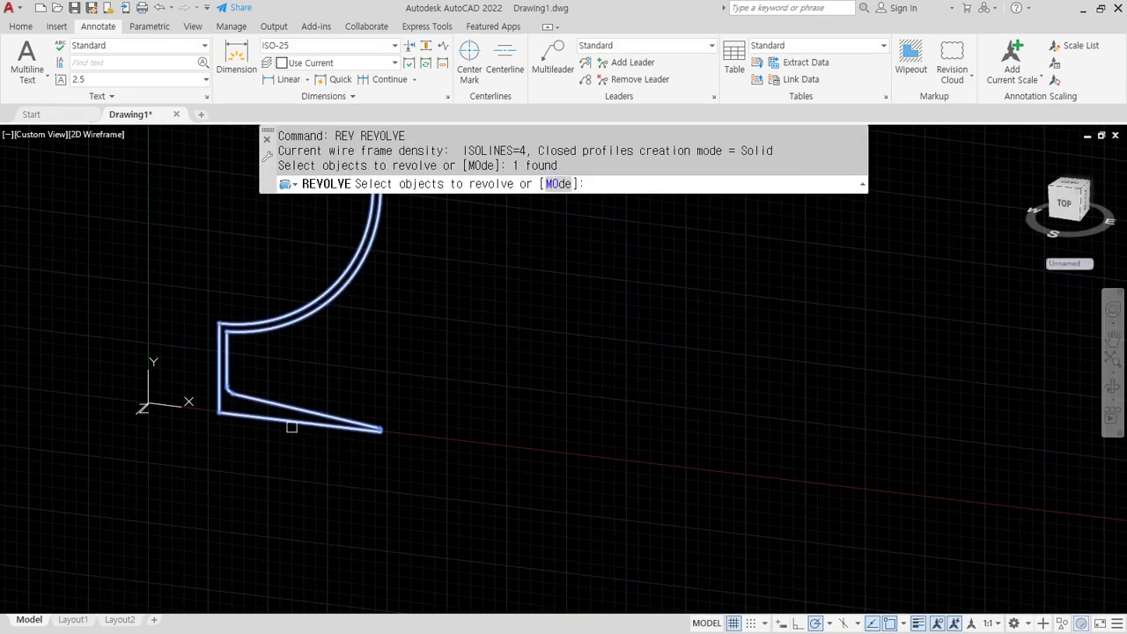
pyautogui.press('Return')
pyautogui.click(219, 411)
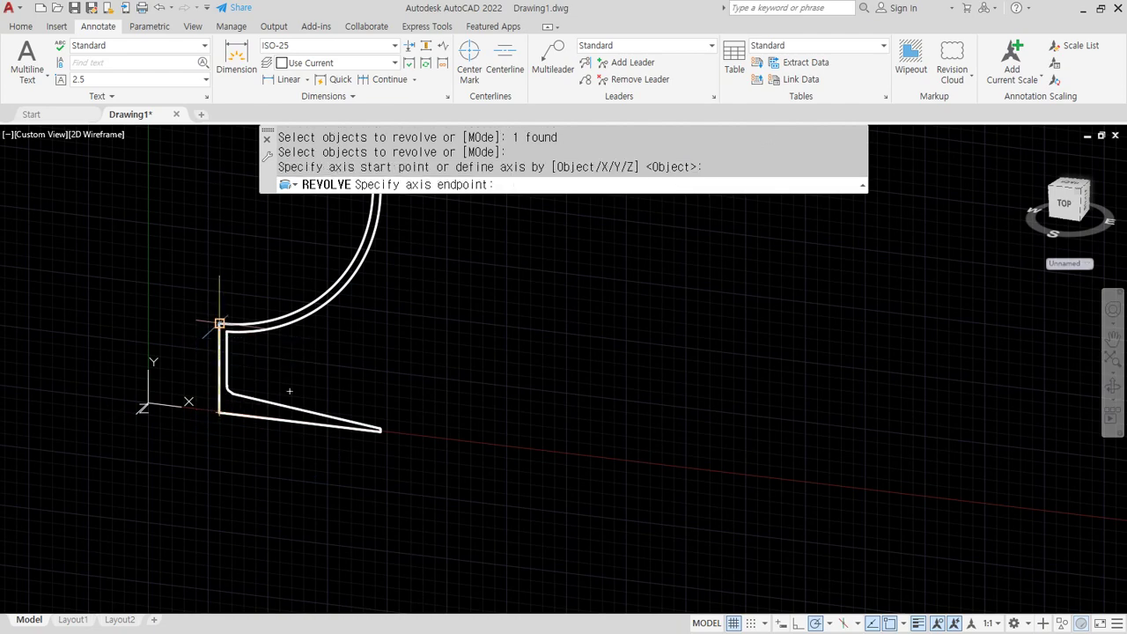
pyautogui.click(220, 323)
pyautogui.moveTo(281, 279); pyautogui.dragTo(282, 390, button='middle')
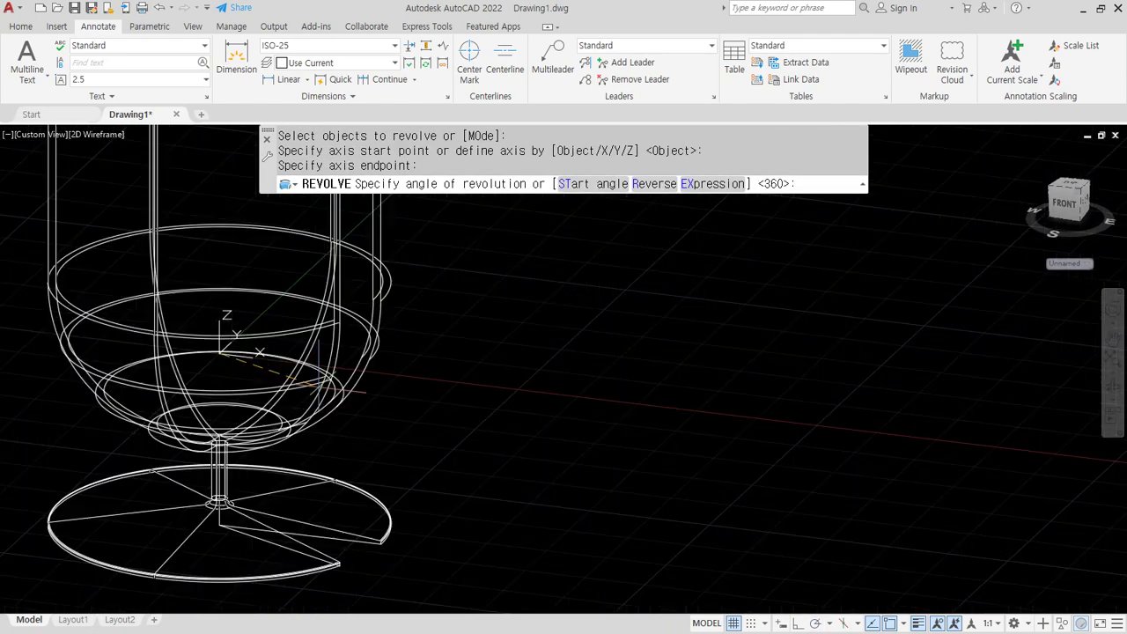
pyautogui.scroll(-3, 239, 355)
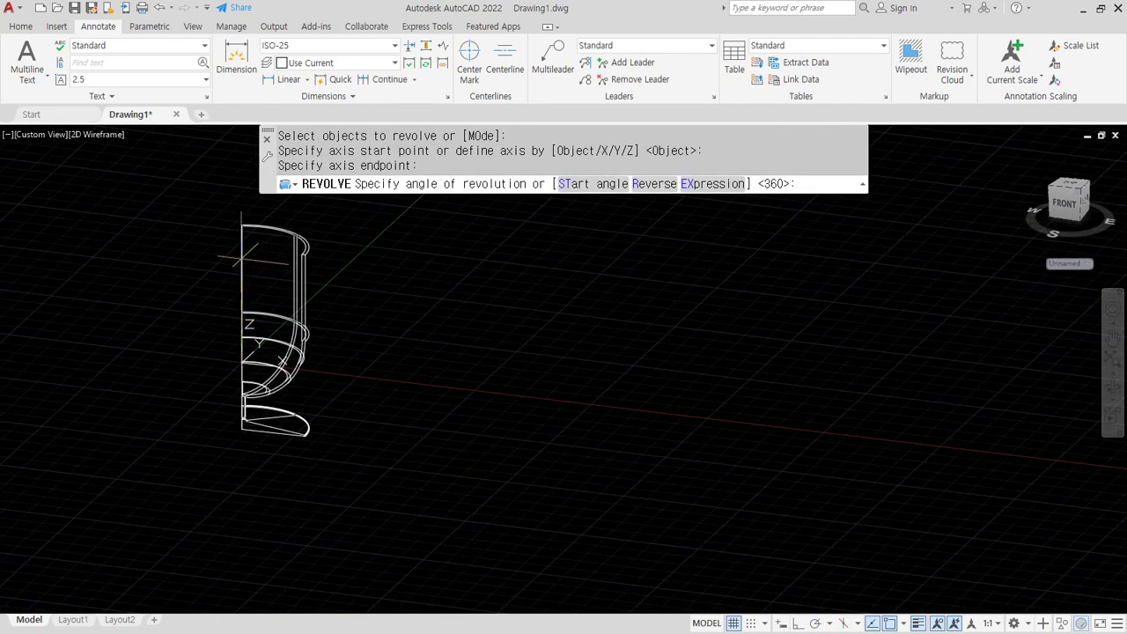
pyautogui.scroll(2, 197, 313)
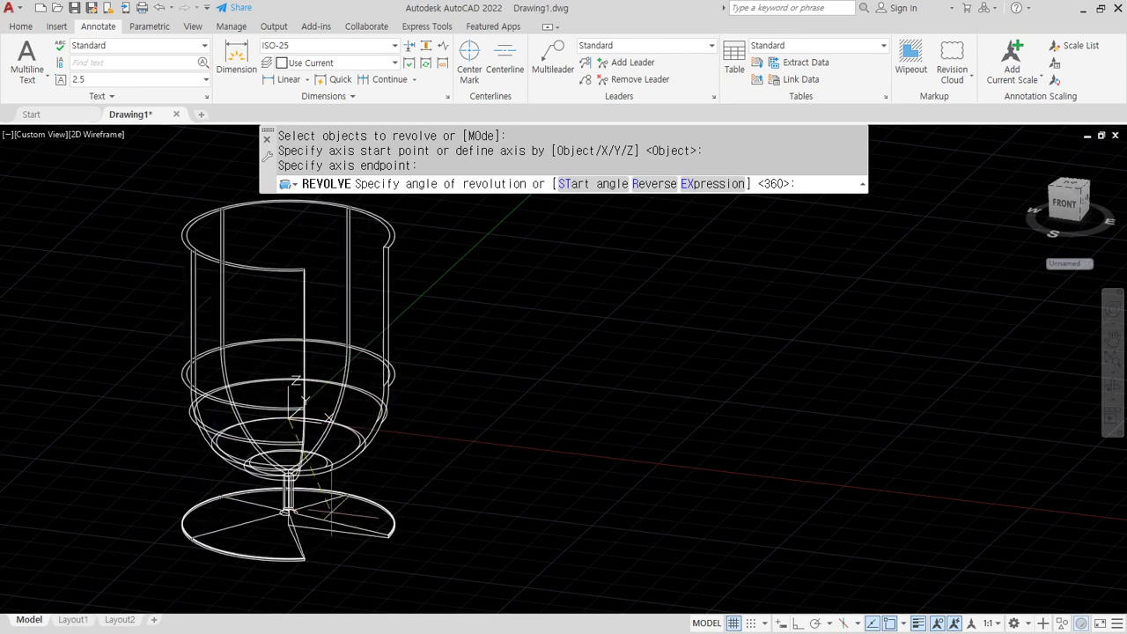
pyautogui.press('Return')
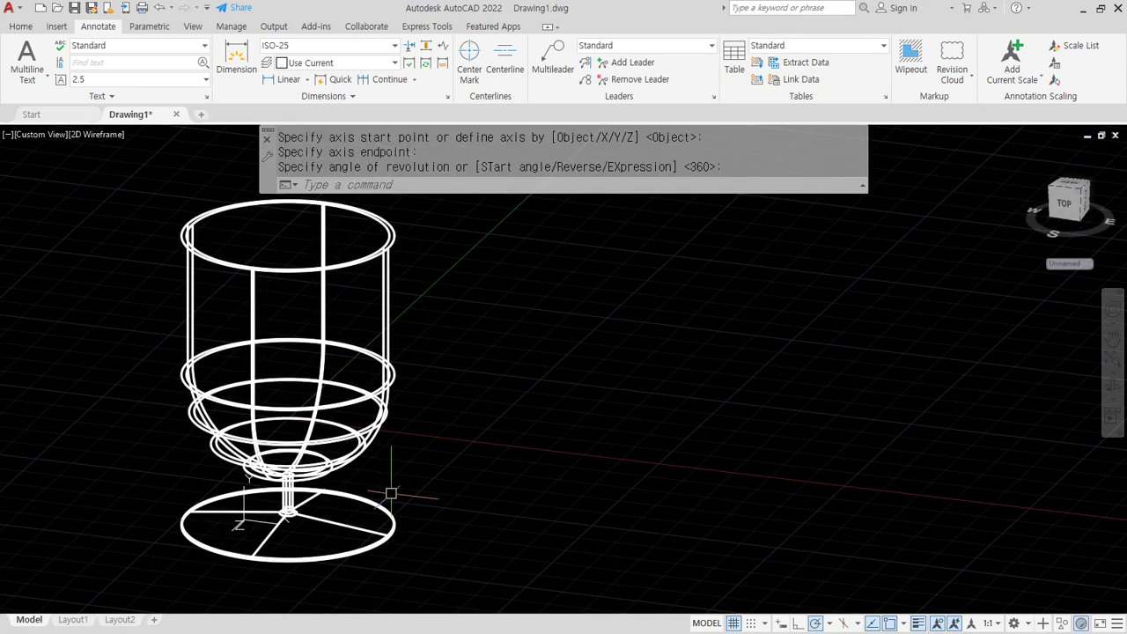
# Display the goblet solid in the Conceptual visual style and view it from another angle.
pyautogui.write('sha')
pyautogui.press('Return')
pyautogui.write('c')
pyautogui.press('Return')
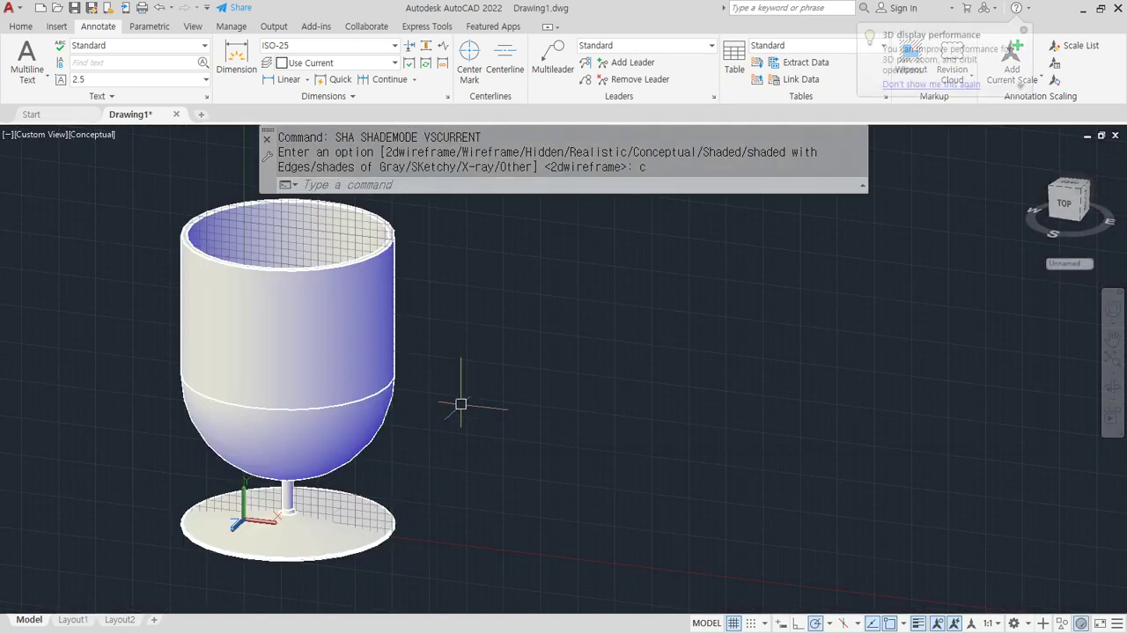
pyautogui.keyDown('shift'); pyautogui.moveTo(460, 404); pyautogui.dragTo(384, 417, button='middle'); pyautogui.keyUp('shift')
pyautogui.write('sha')
pyautogui.press('Return')
pyautogui.write('c')
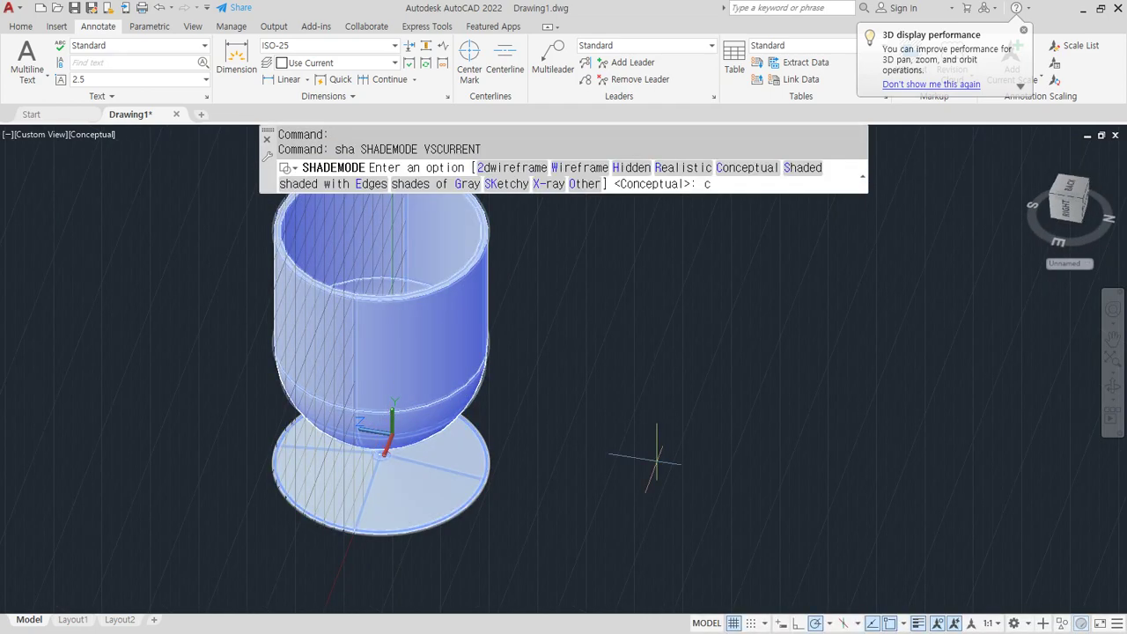
pyautogui.press('Return')
# Switch the goblet's display back to the 2D wireframe visual style.
pyautogui.write('sha')
pyautogui.press('Return')
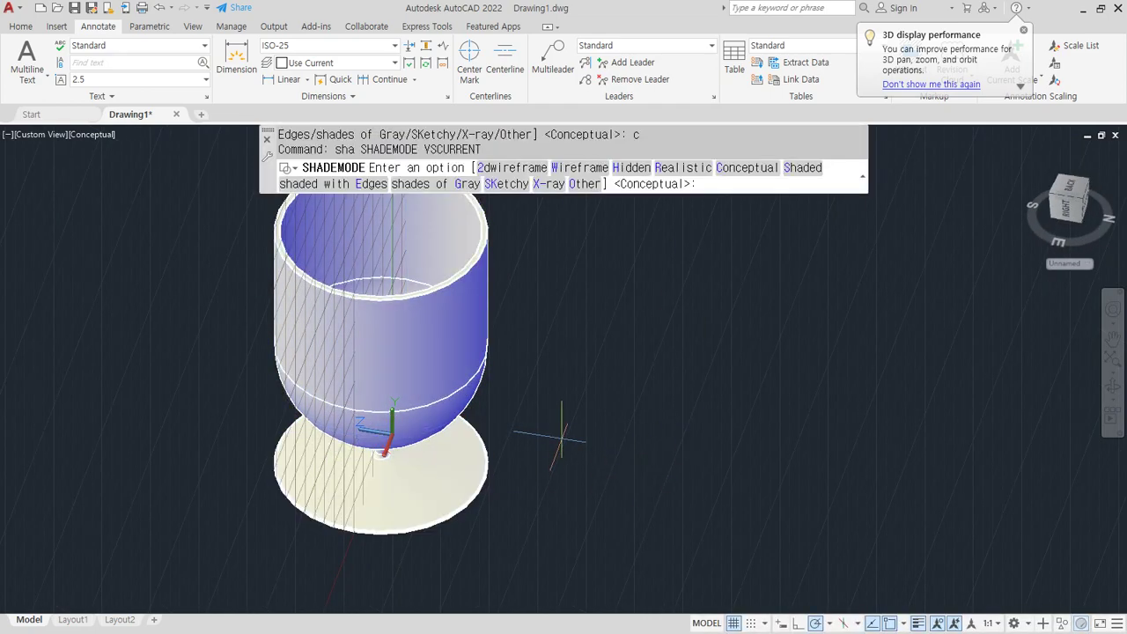
pyautogui.write('2d')
pyautogui.press('Return')
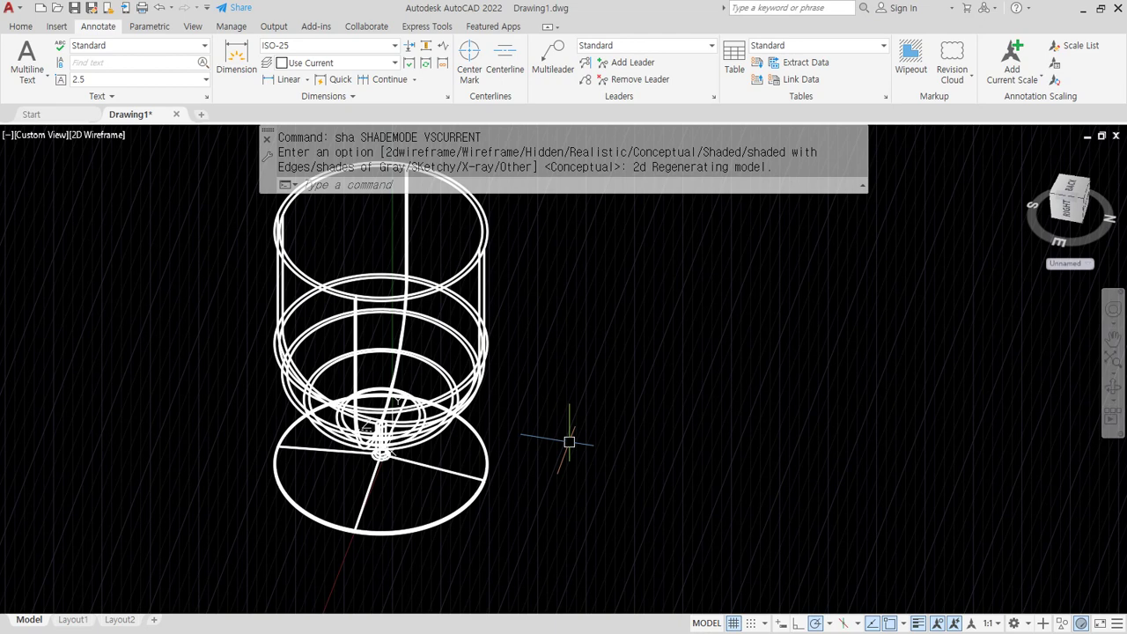
pyautogui.moveTo(228, 210); pyautogui.dragTo(614, 283)
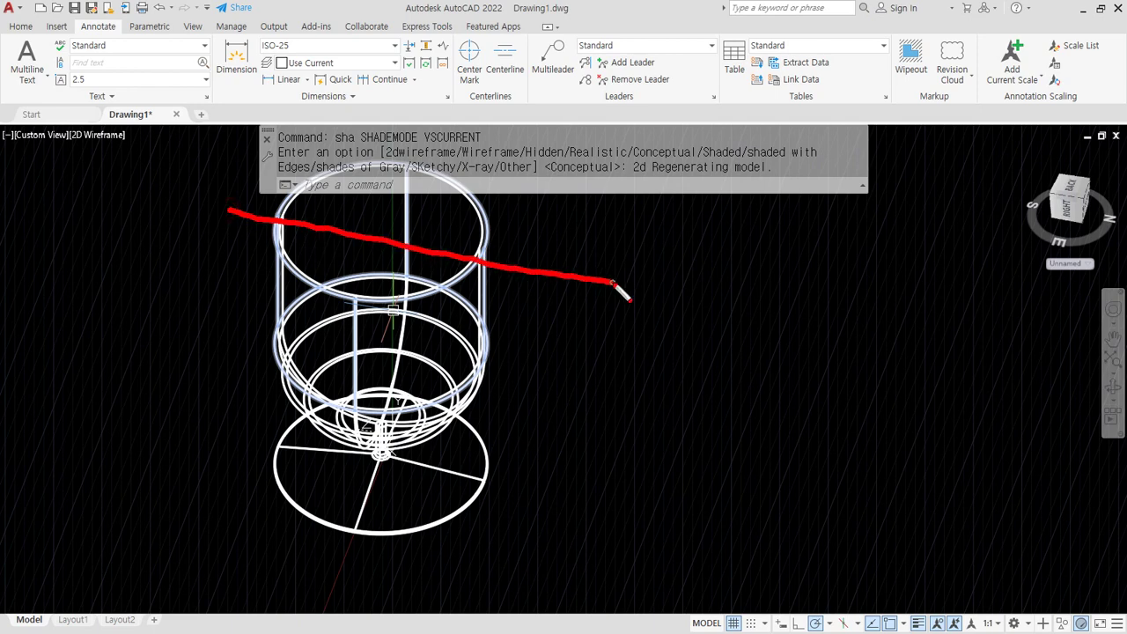
pyautogui.moveTo(480, 251); pyautogui.dragTo(496, 515)
pyautogui.moveTo(404, 498); pyautogui.dragTo(398, 264)
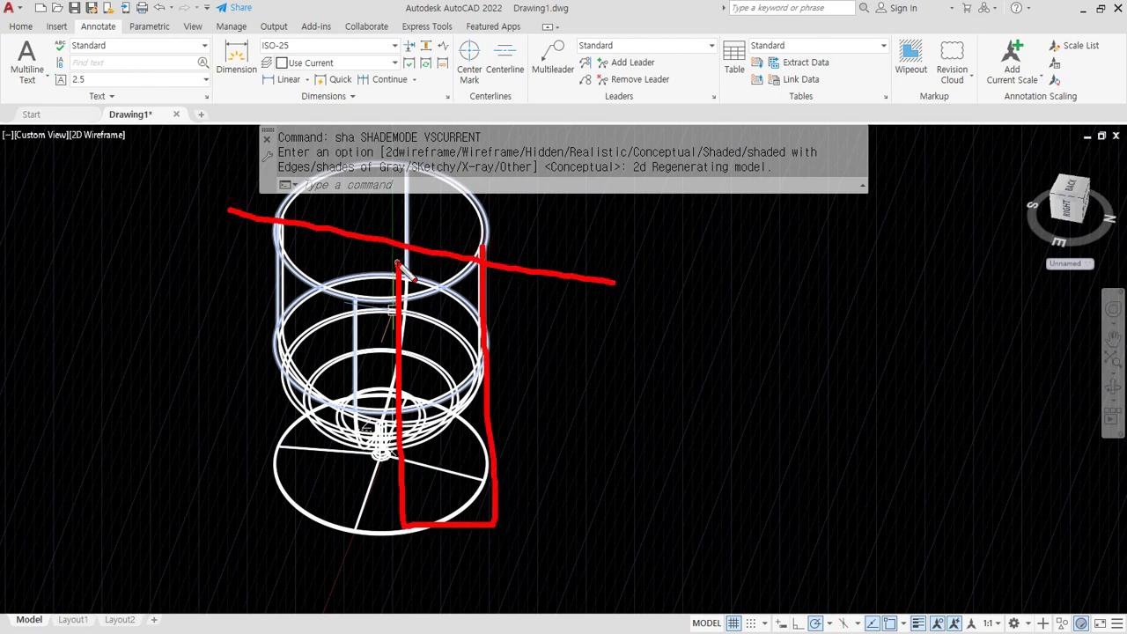
pyautogui.press('Escape')
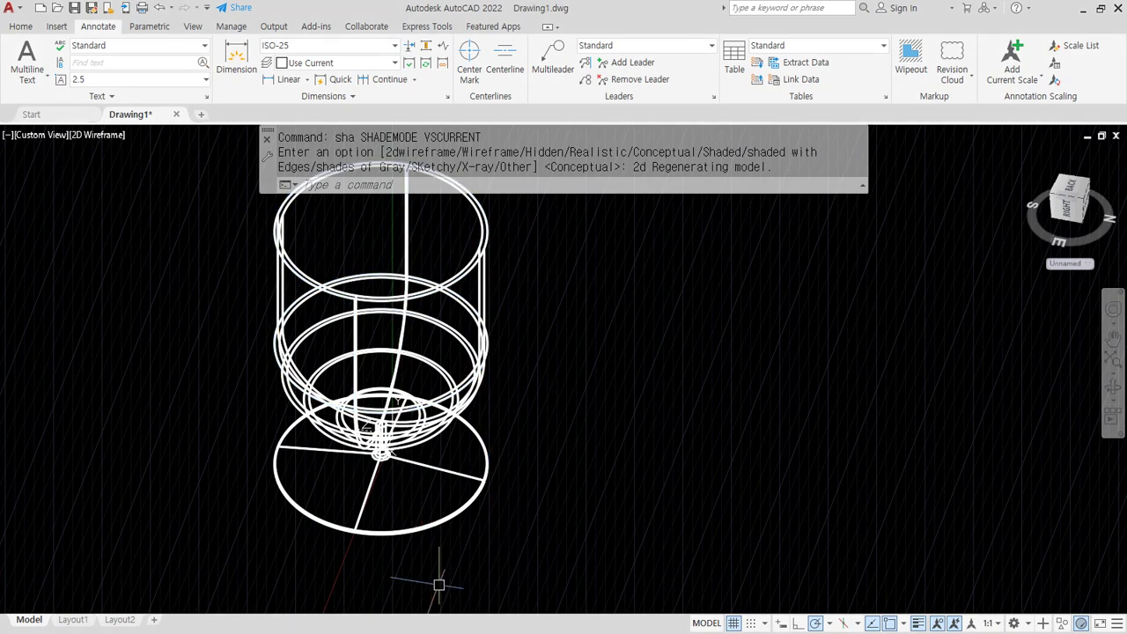